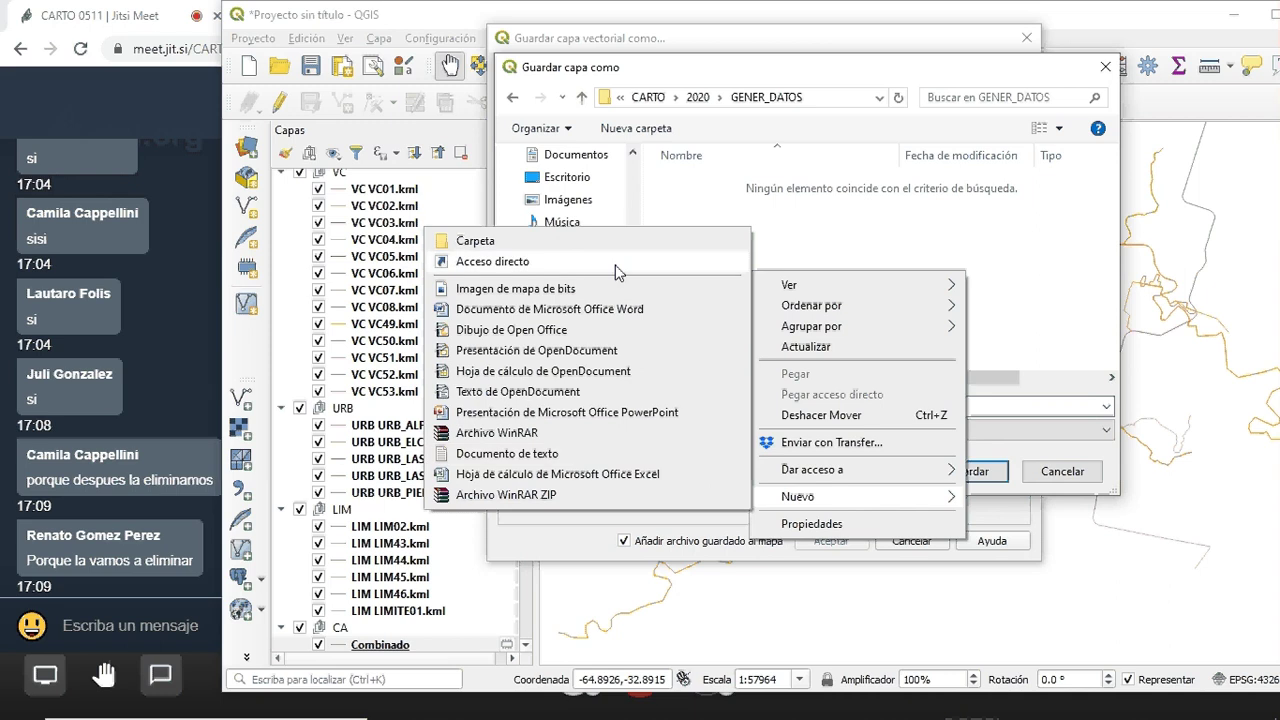
Create a folder named UTM inside GENER_DATOS and open it as the save location
left_click(606, 243)
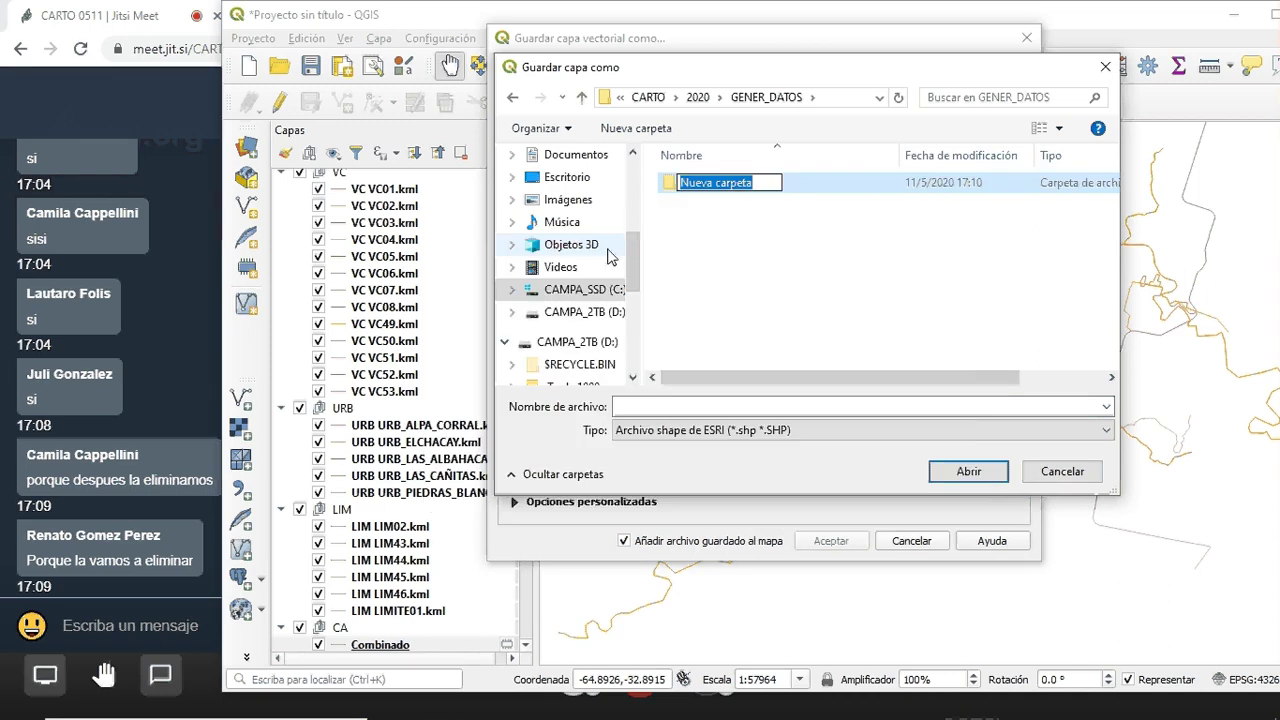
type("utm")
key("BackSpace")
key("BackSpace")
key("BackSpace")
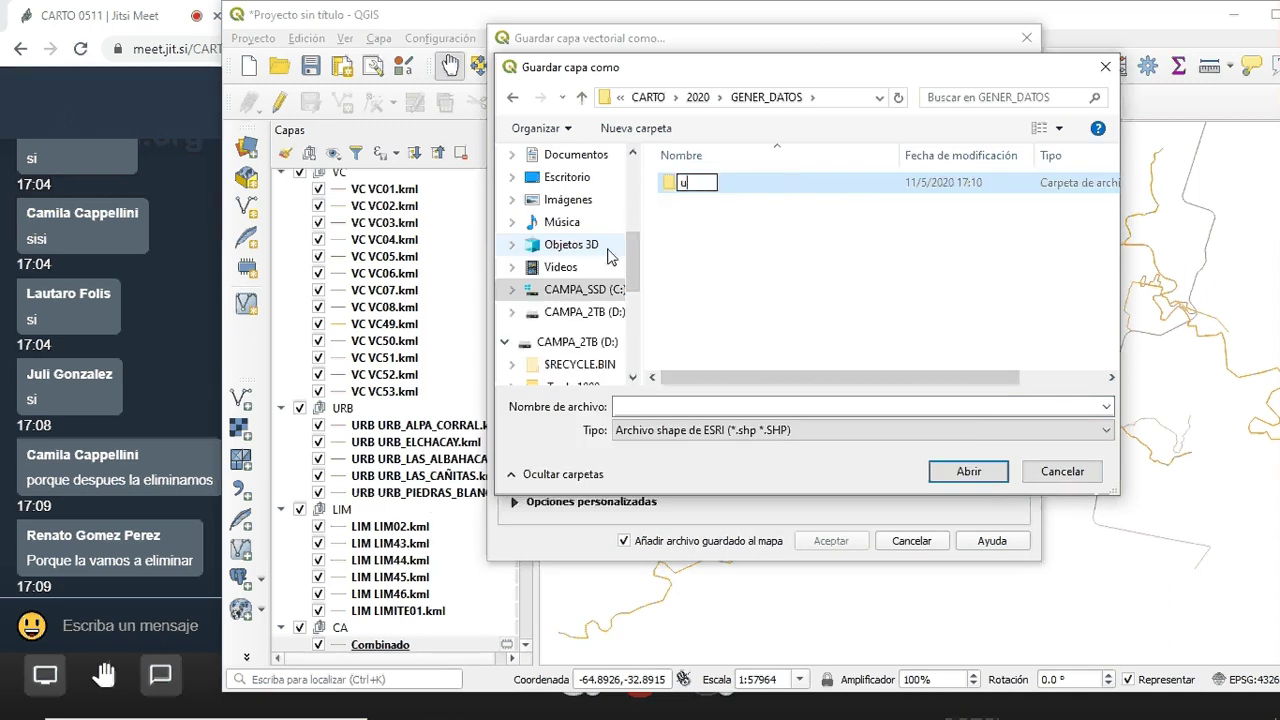
type("UTM")
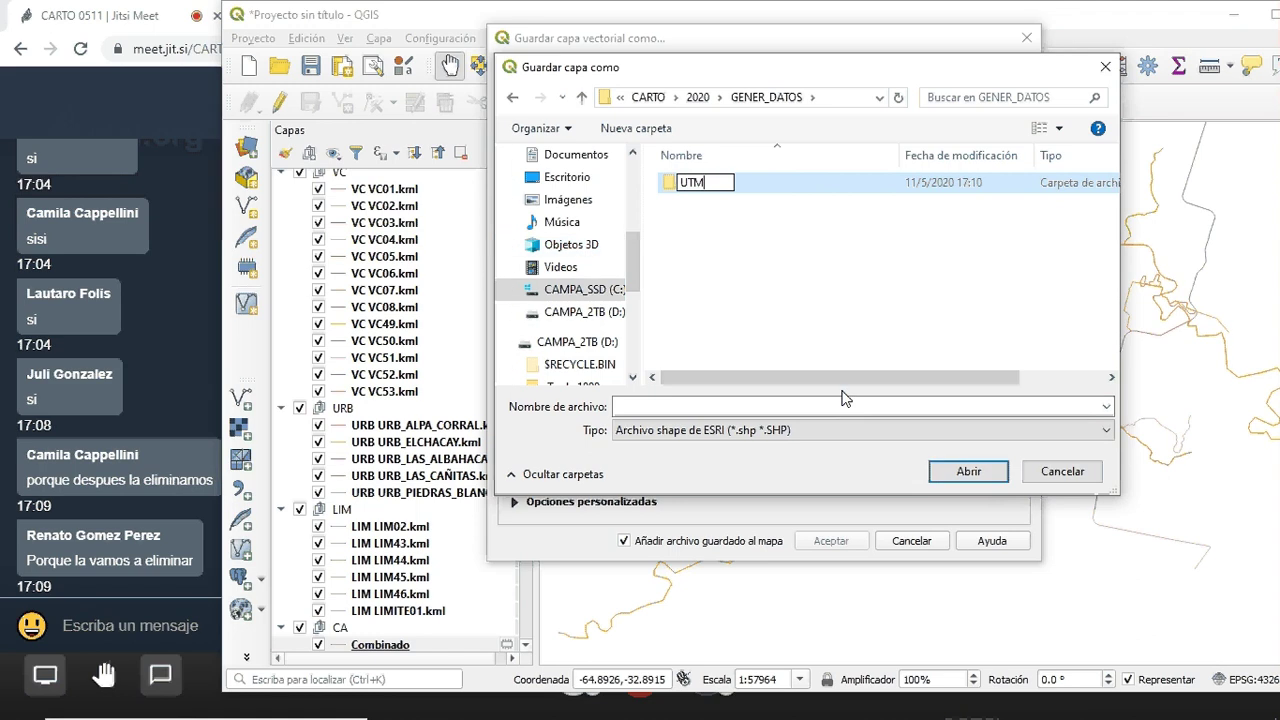
key("Return")
double_click(699, 188)
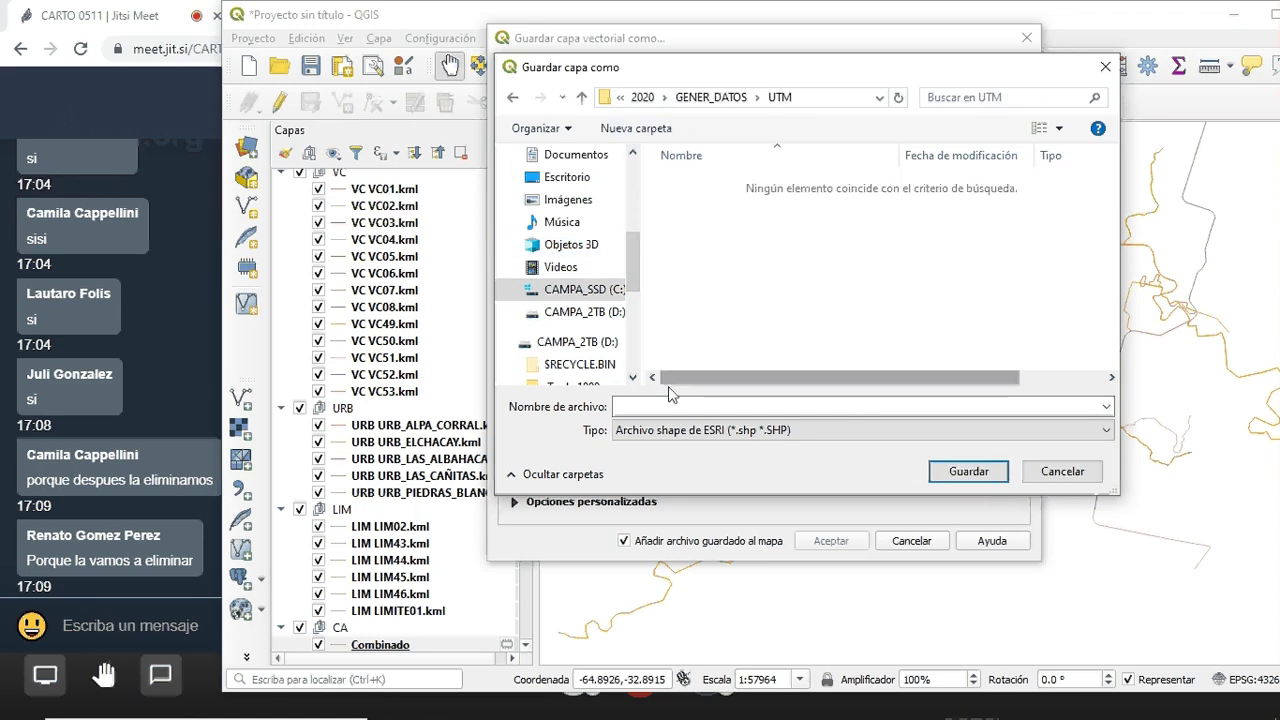
Export the merged layer to the UTM folder as a shapefile named CA with LineString geometry
left_click(670, 404)
type("C")
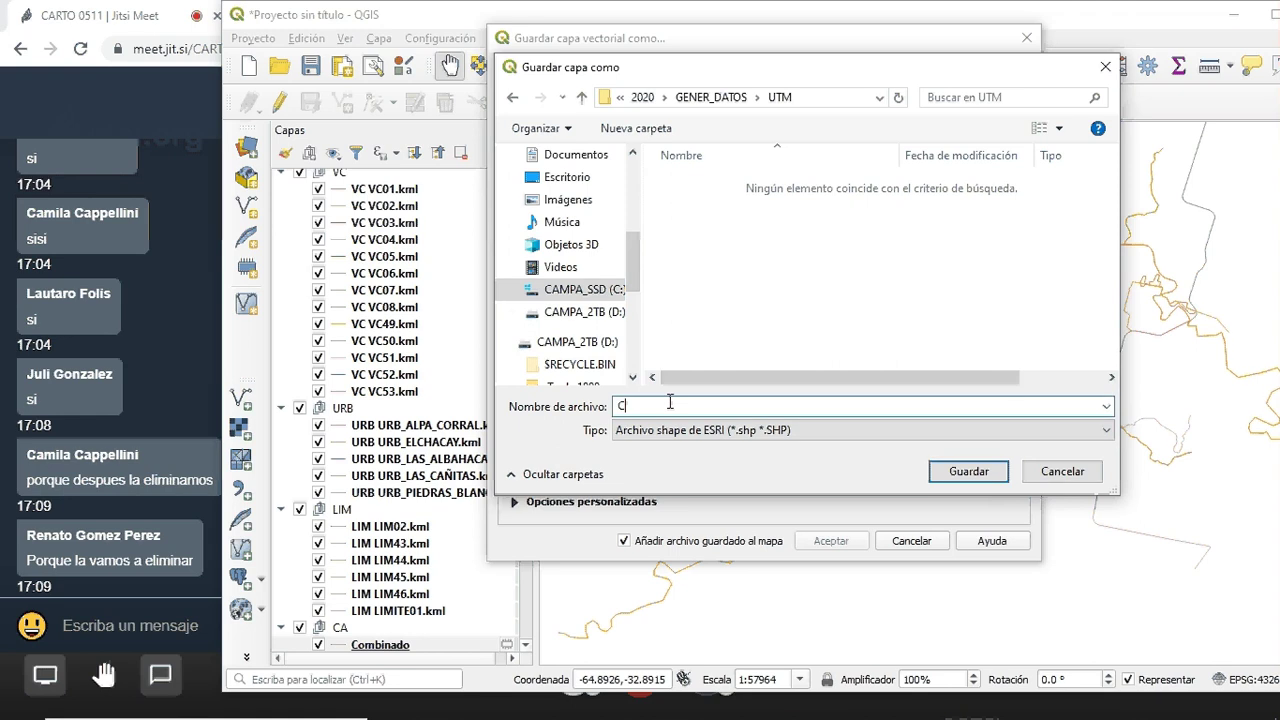
type("A")
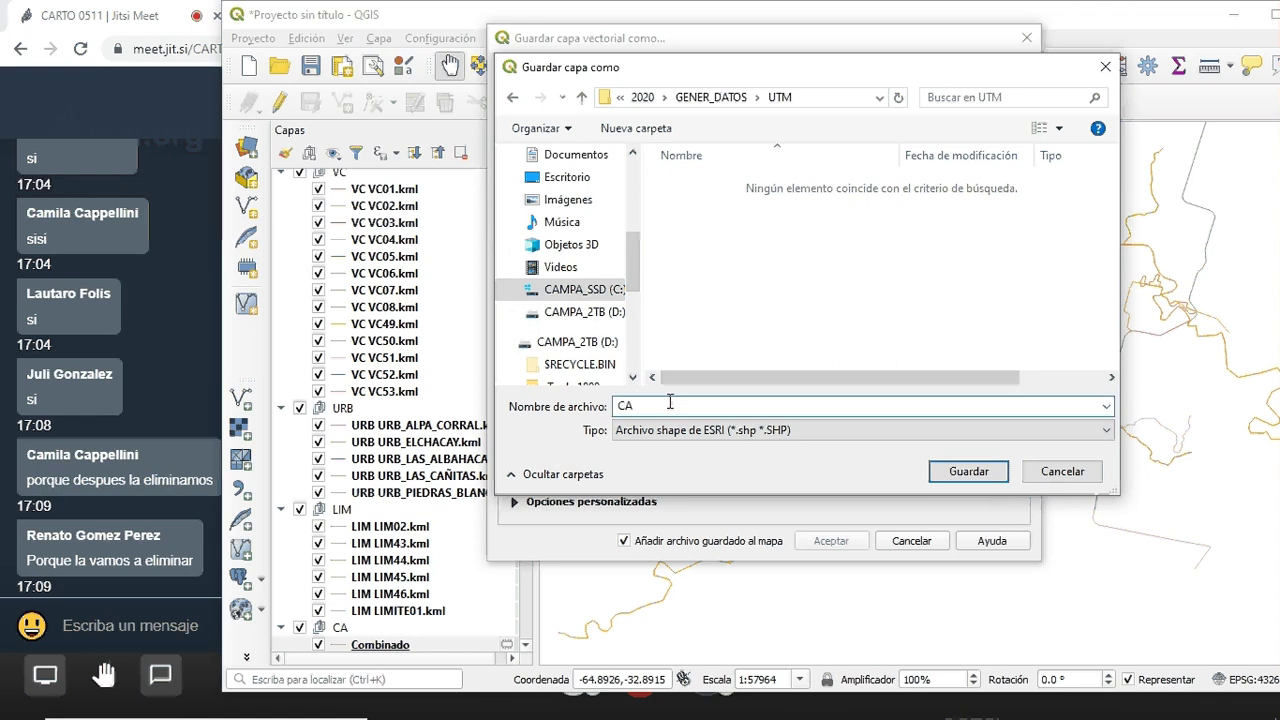
left_click(968, 472)
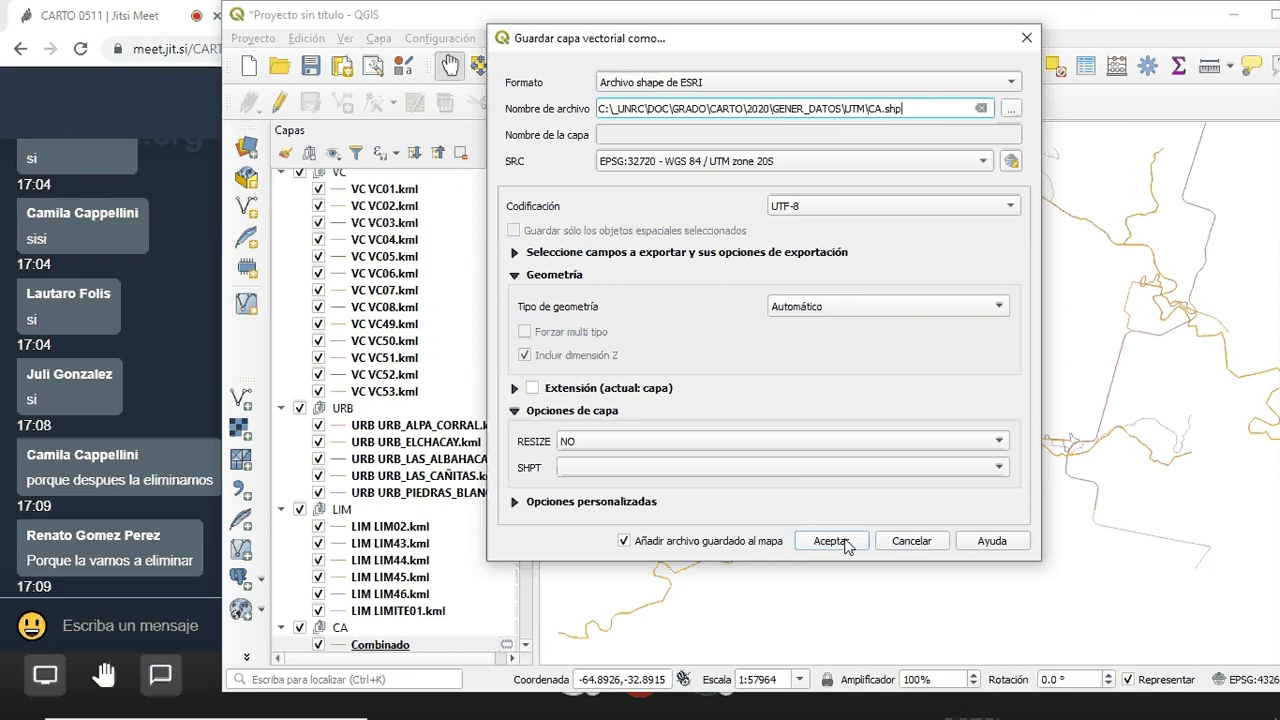
left_click(816, 314)
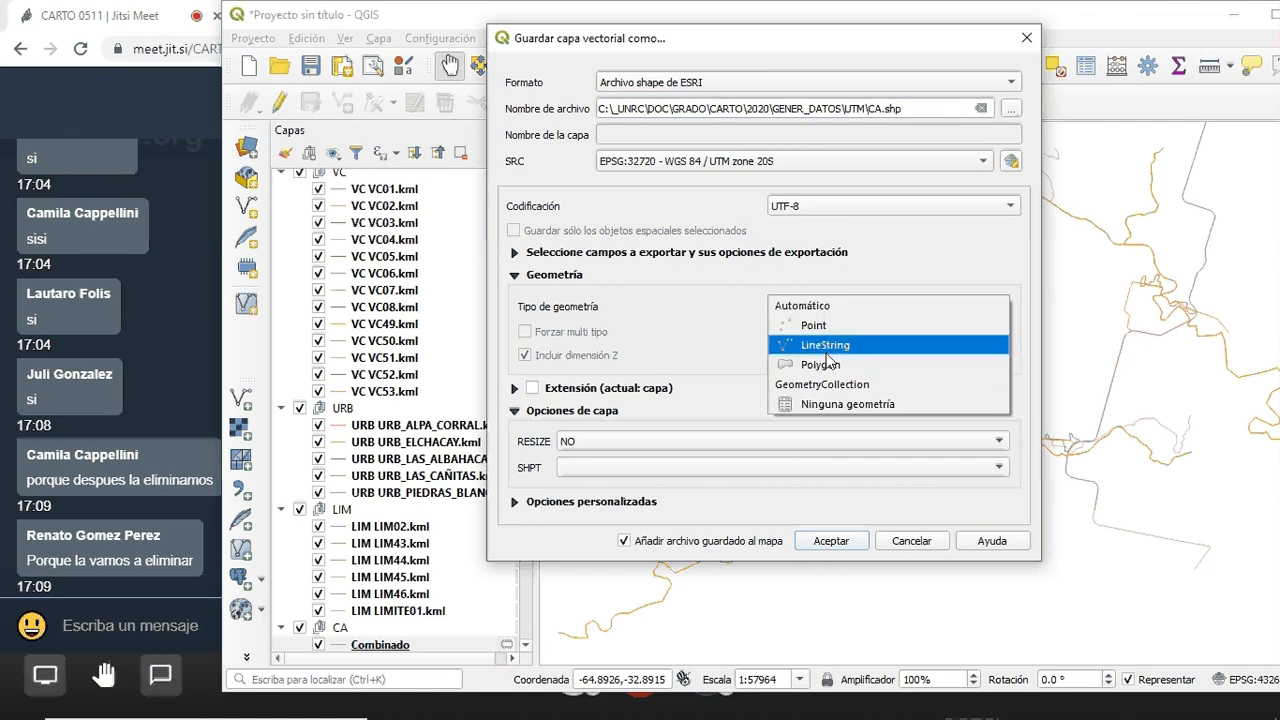
left_click(826, 350)
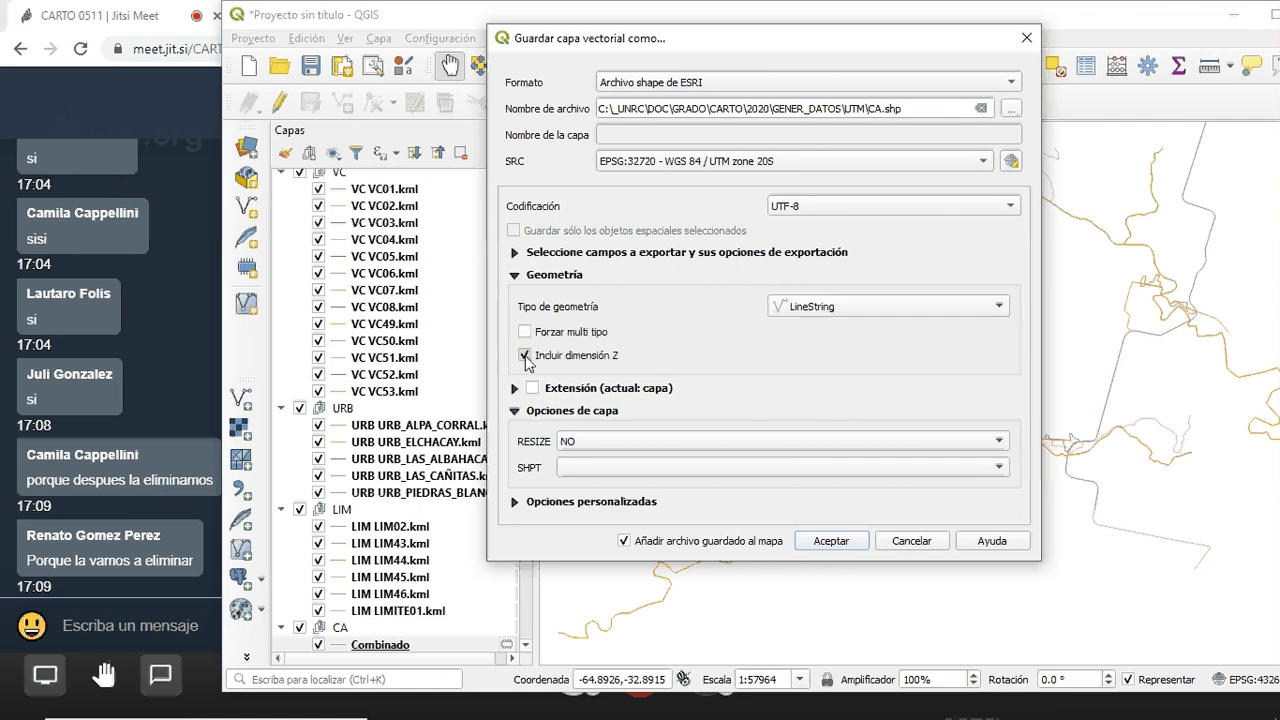
left_click(829, 542)
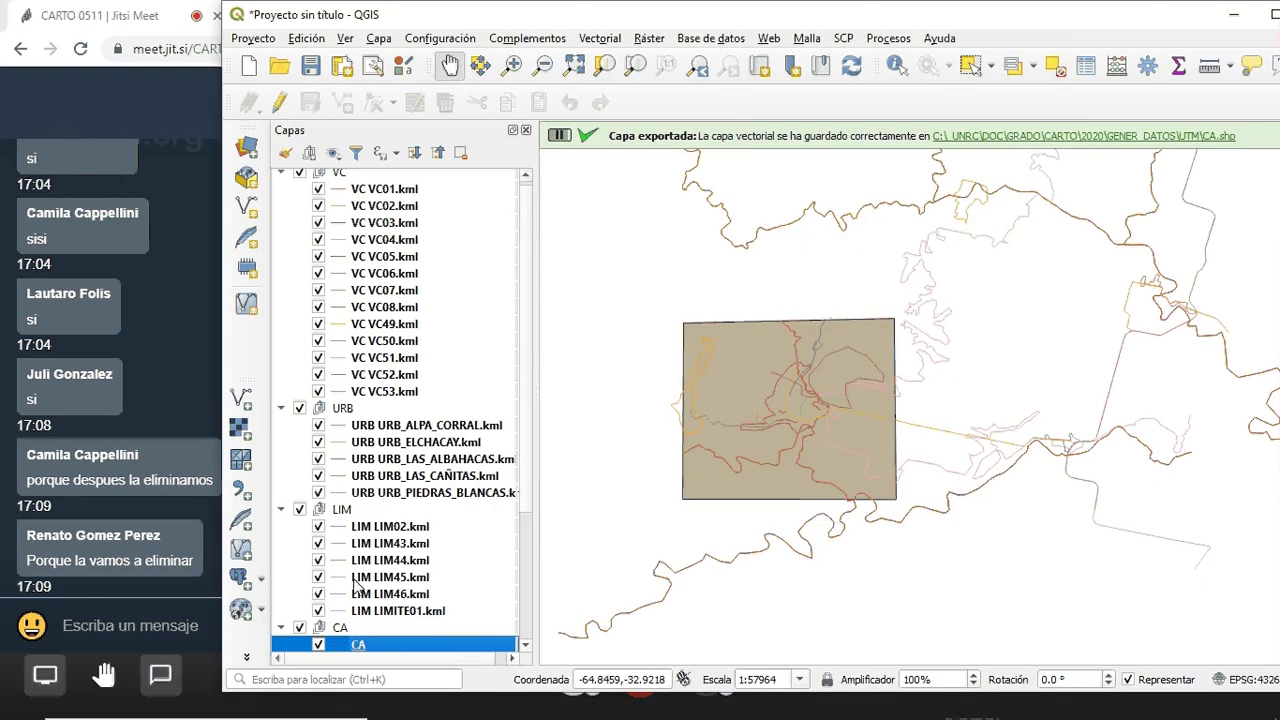
Remove the temporary Combinado layer and the individual CA KML layers from the CA group, keeping the exported CA layer
scroll(523, 484, "down", 4)
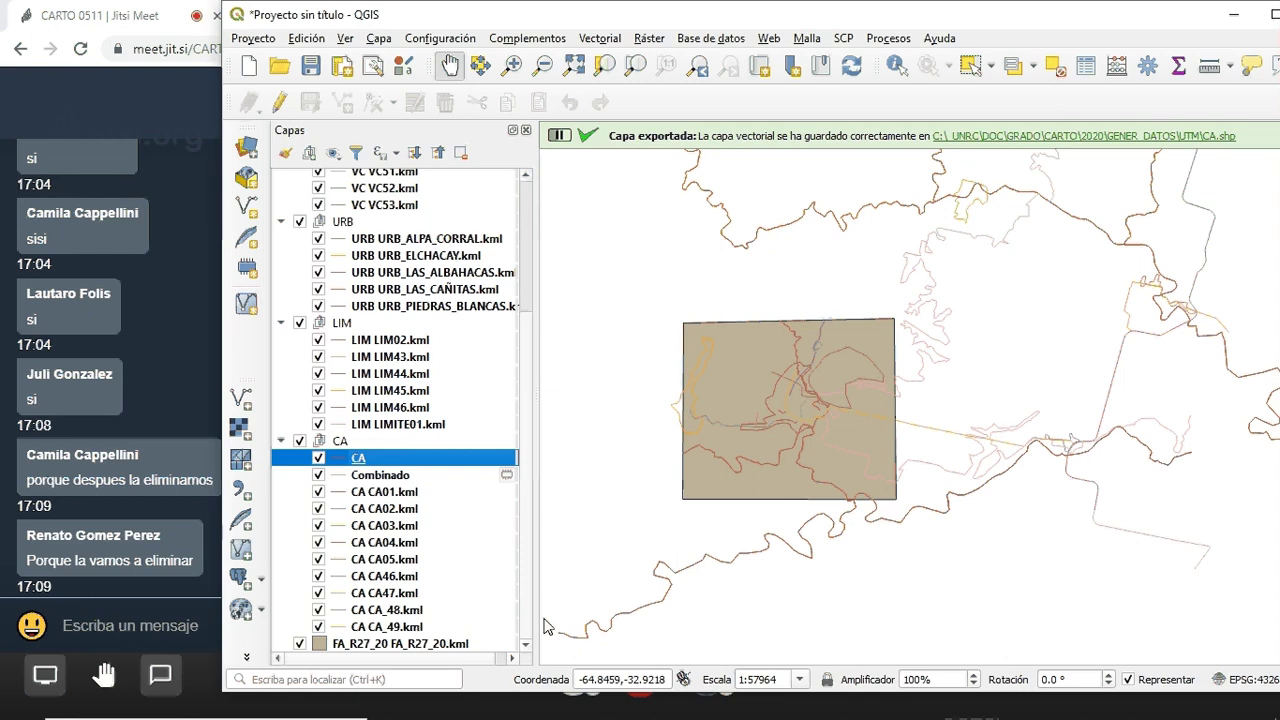
key("Down")
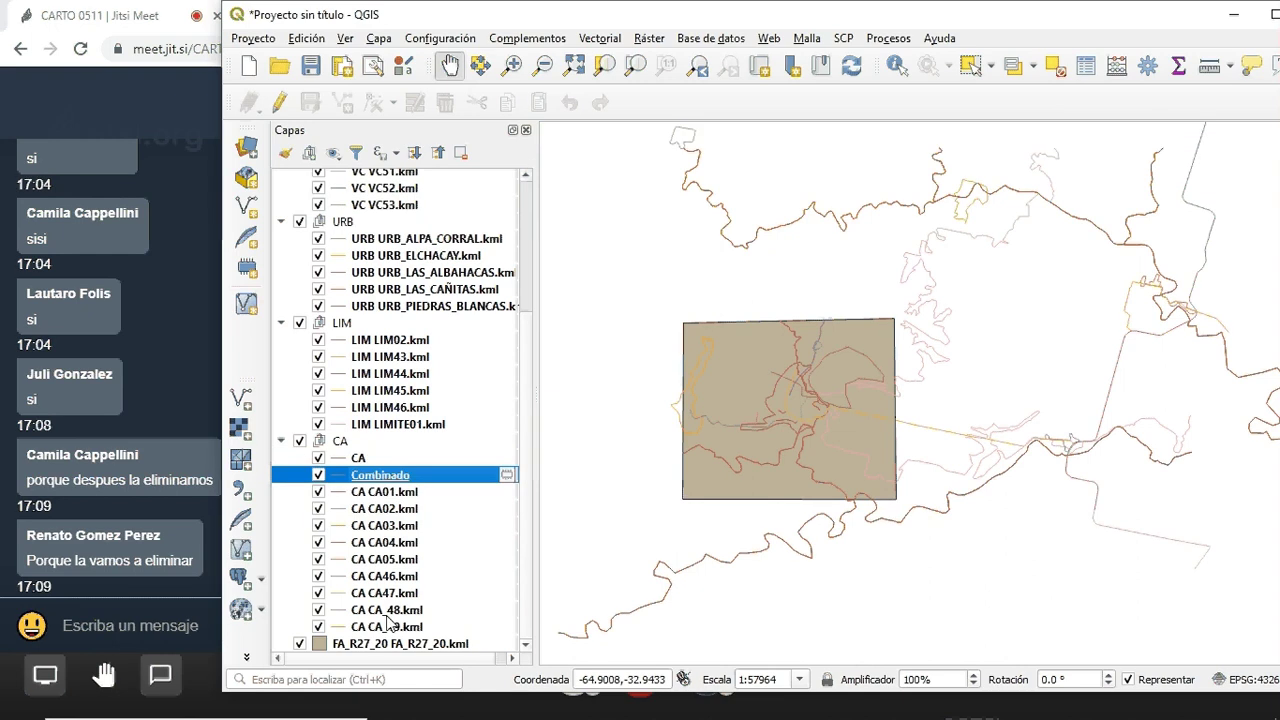
left_click(387, 622, "shift")
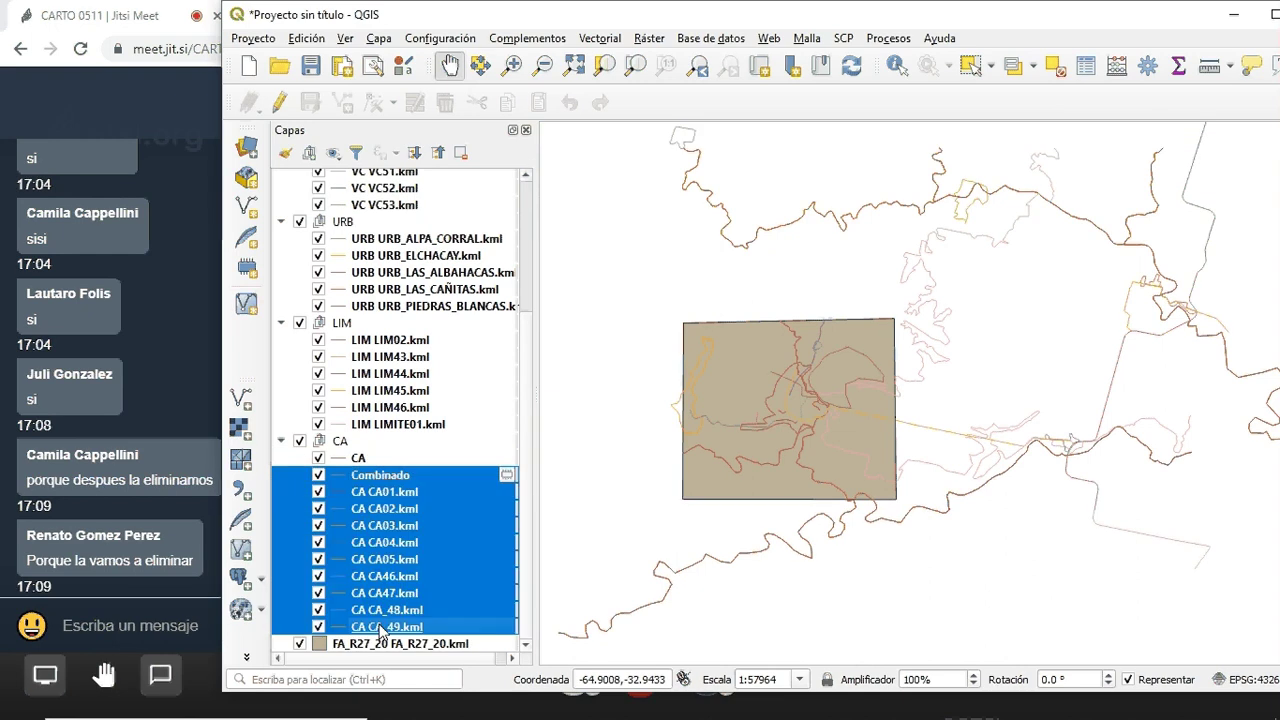
right_click(380, 490)
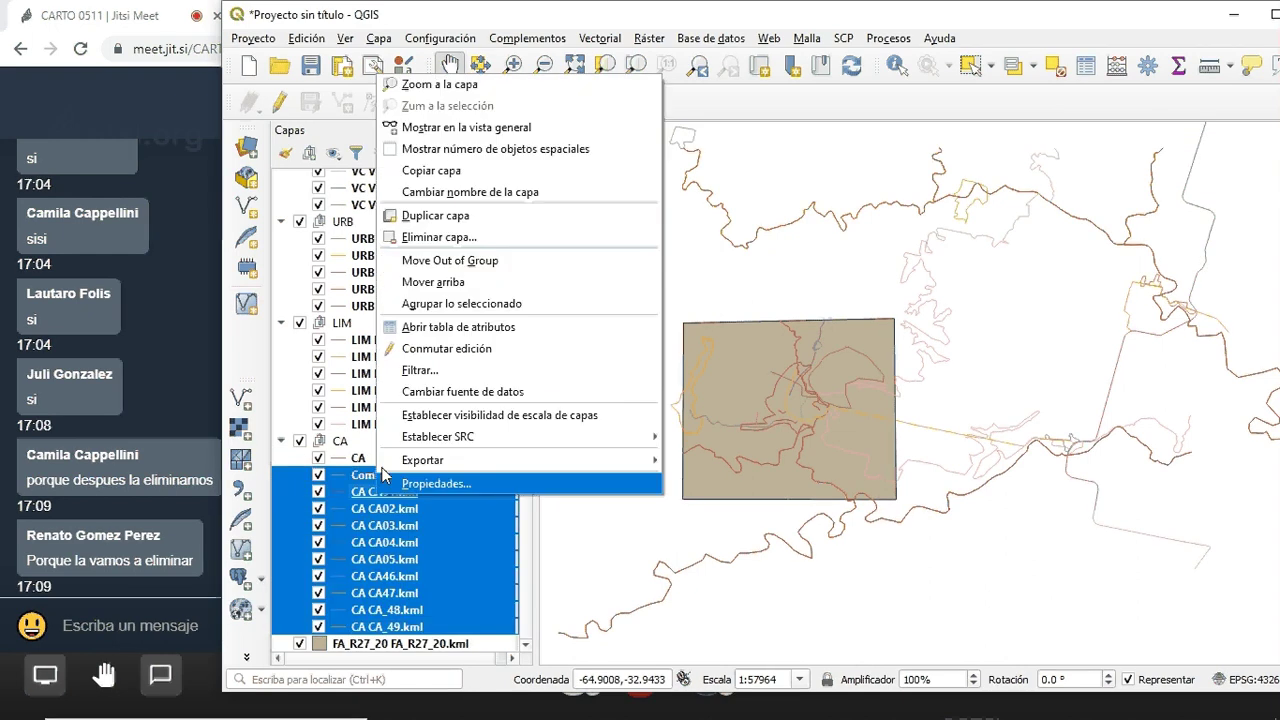
left_click(418, 237)
left_click(751, 379)
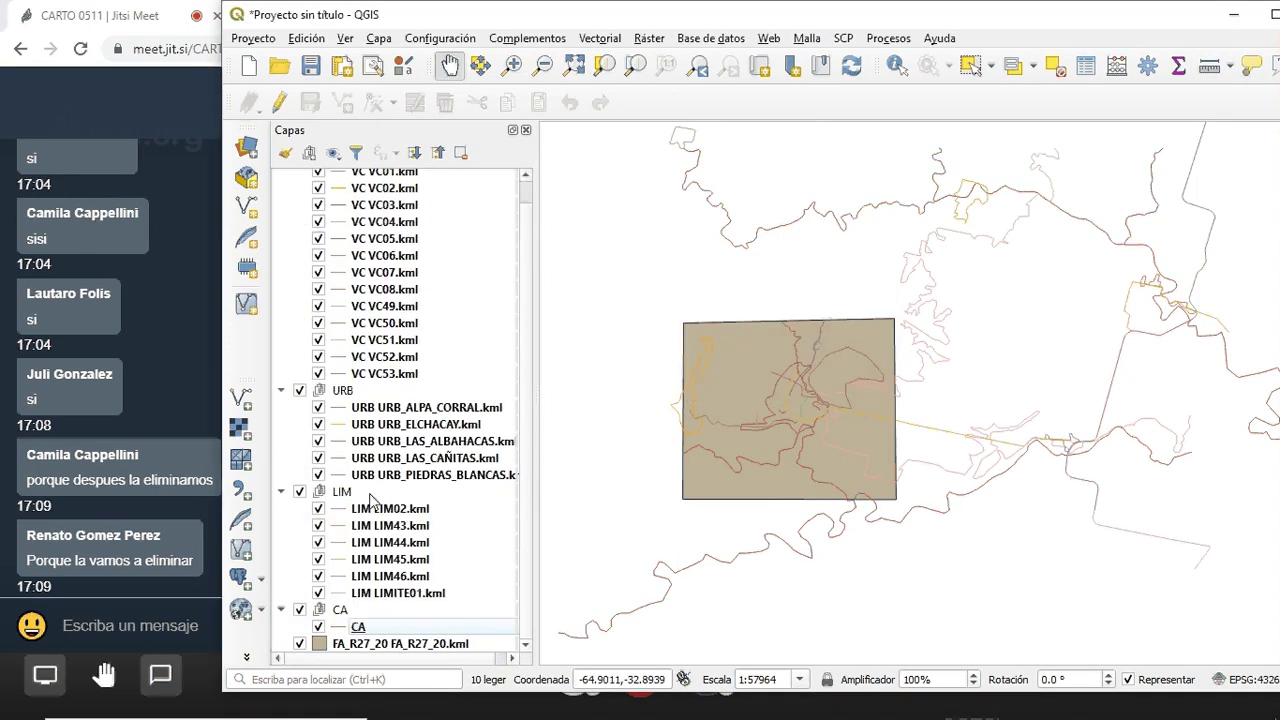
Start merging vector layers with LIM02, LIM43, LIM44, LIM45, LIM46 and LIMITE01 as the input layers
left_click(600, 38)
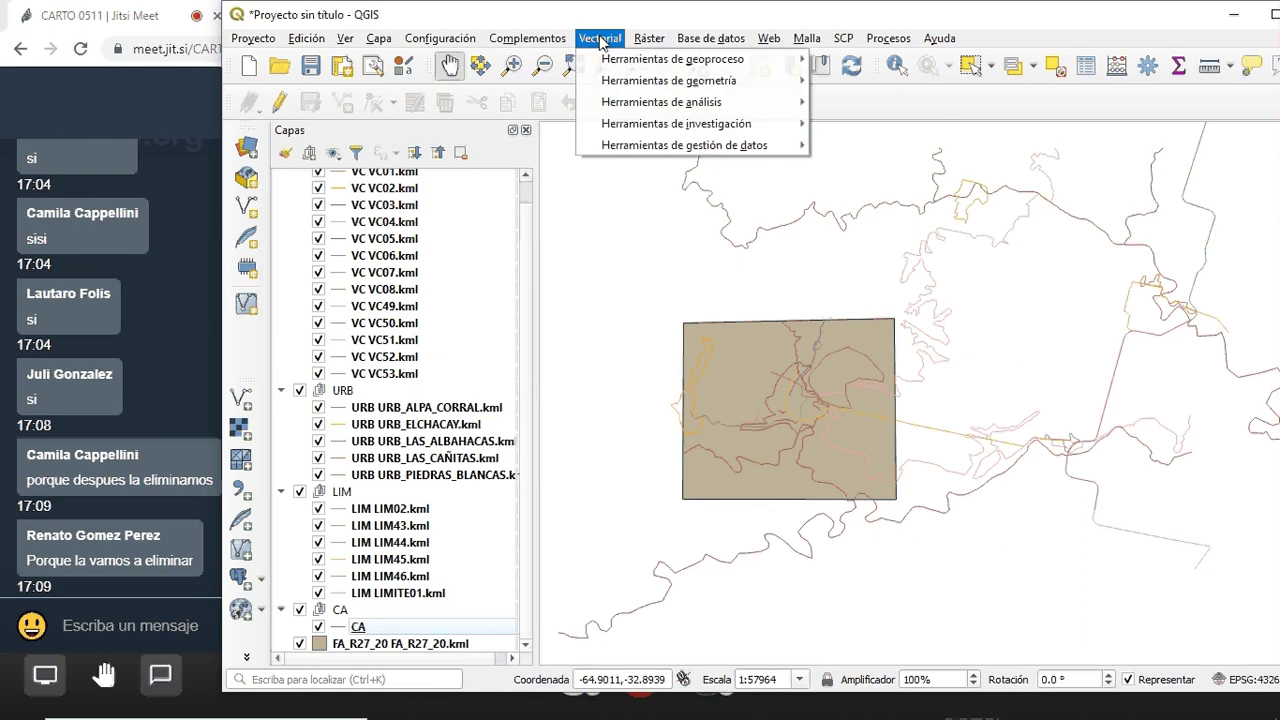
mouse_move(623, 148)
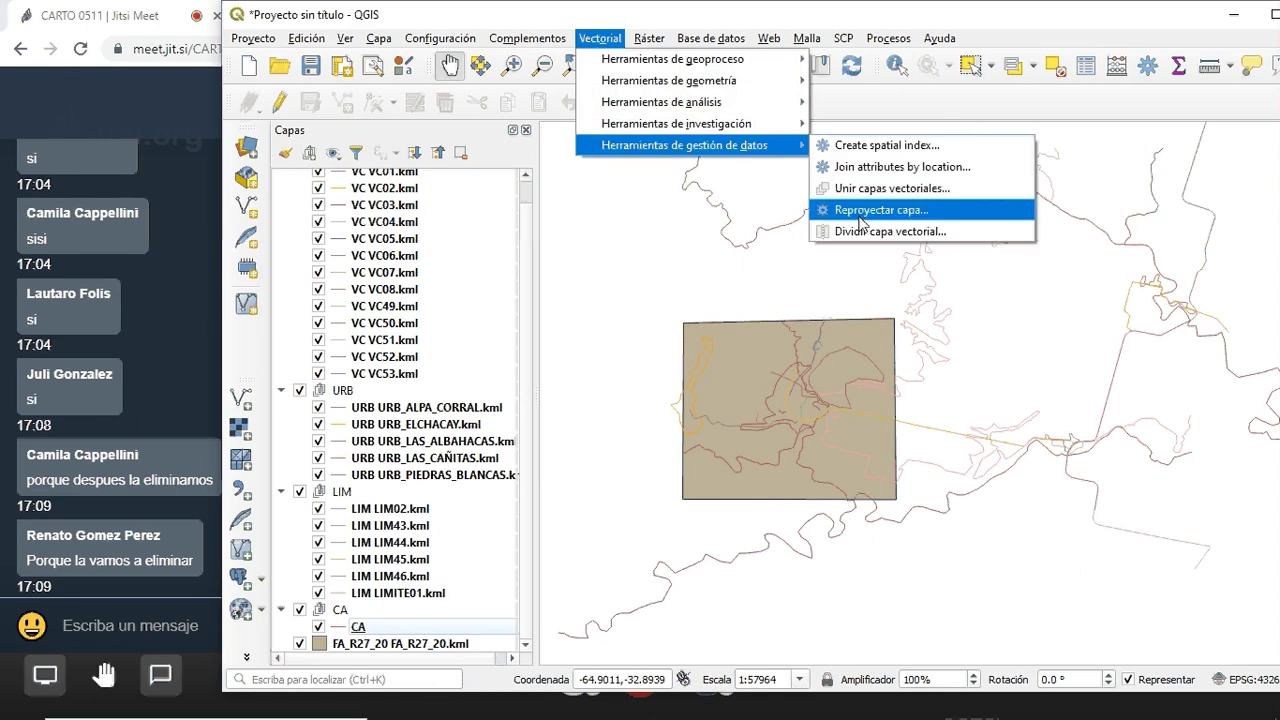
left_click(876, 190)
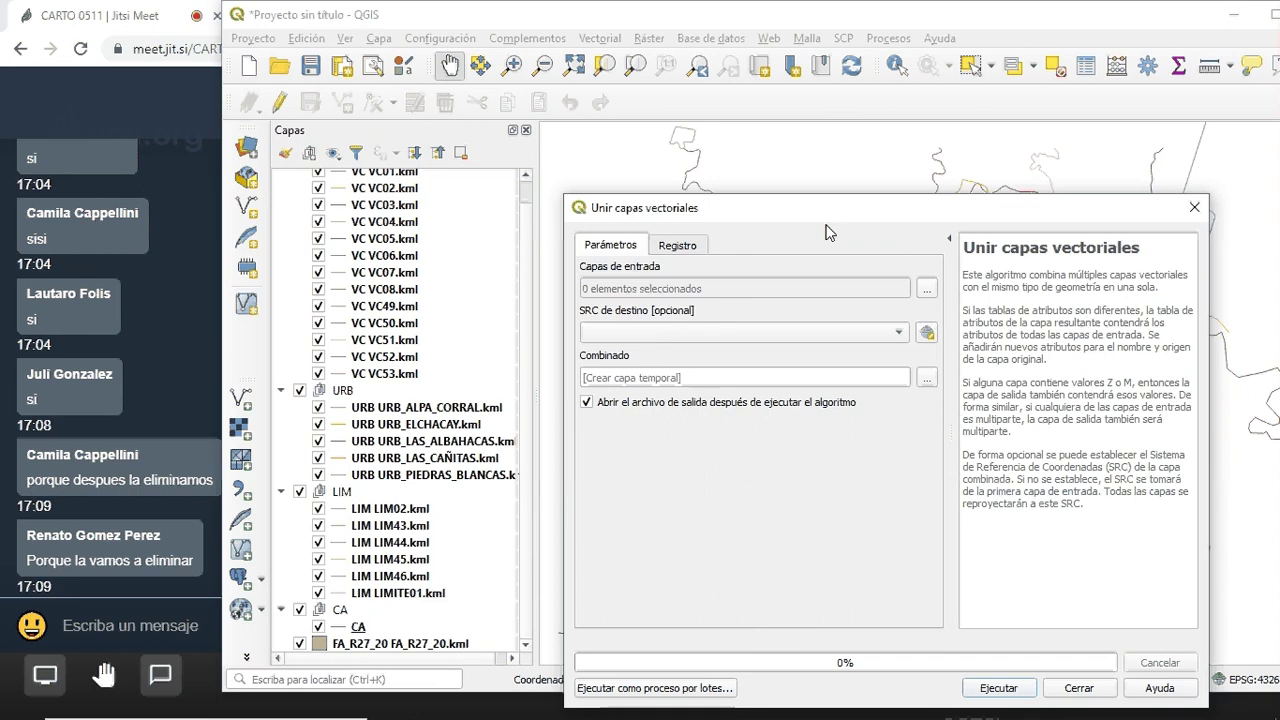
left_click(927, 288)
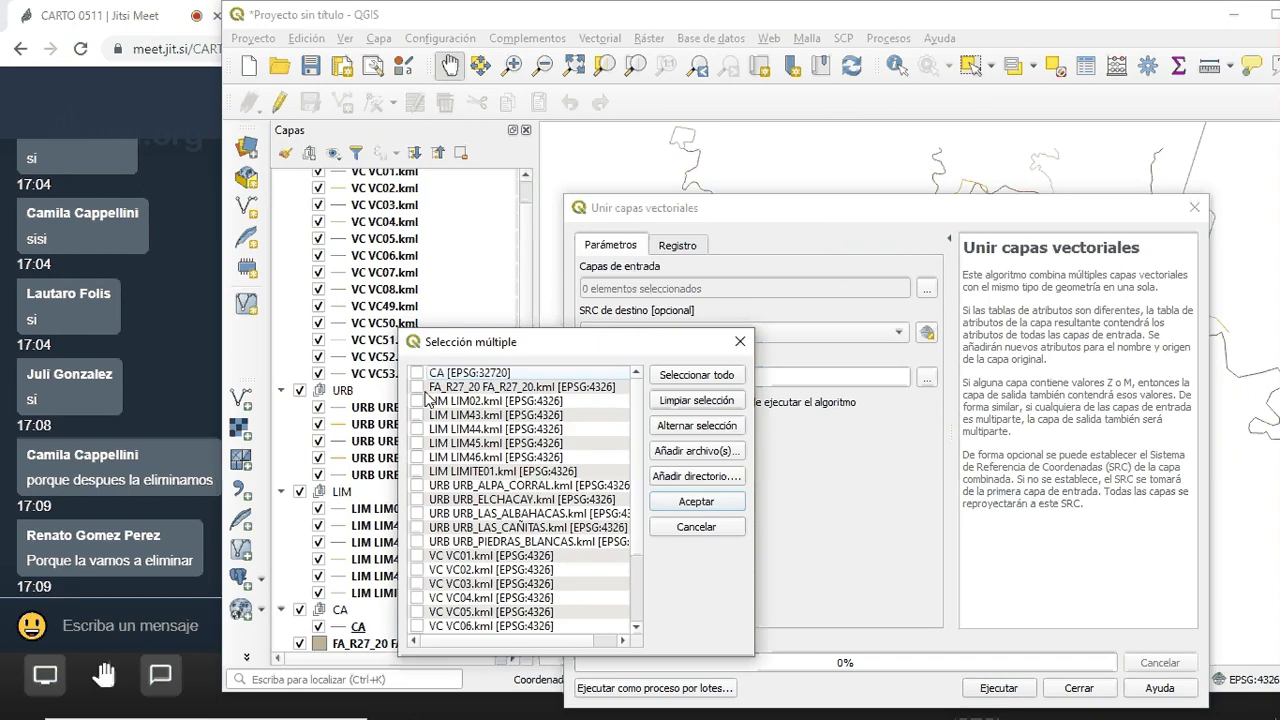
left_click(417, 403)
left_click_drag(419, 421, 423, 462)
left_click(418, 458)
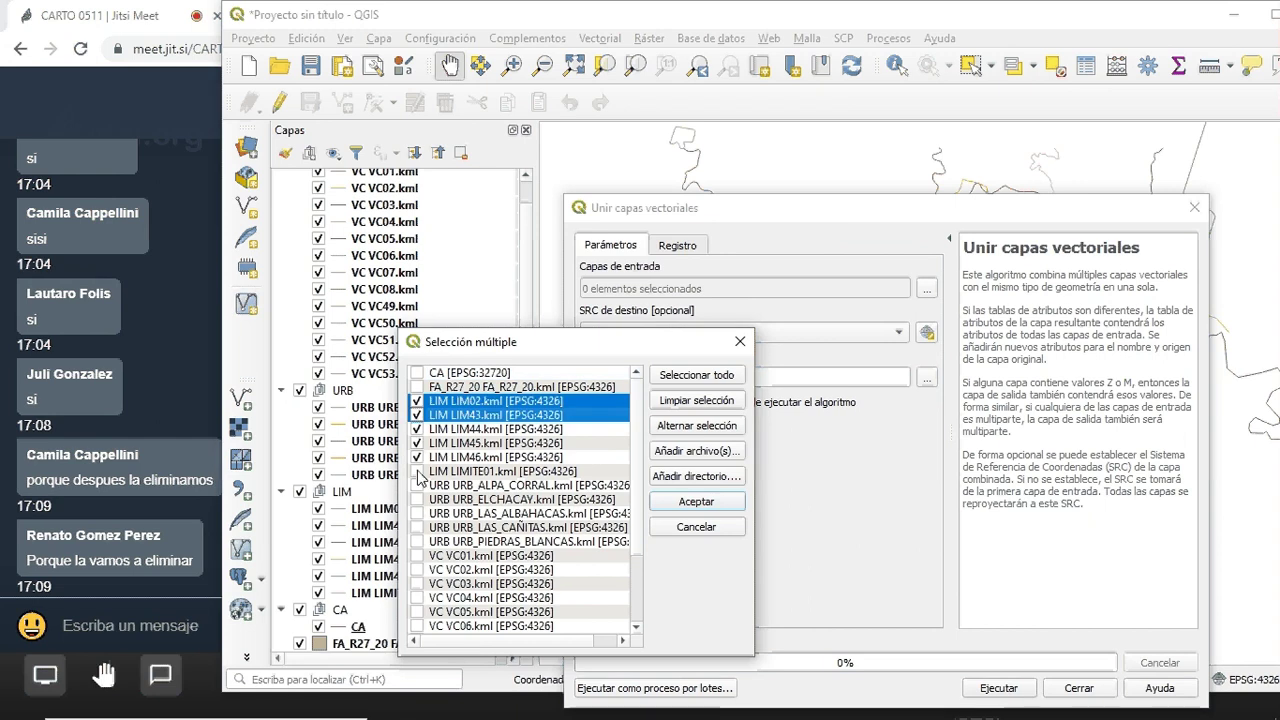
left_click(418, 472)
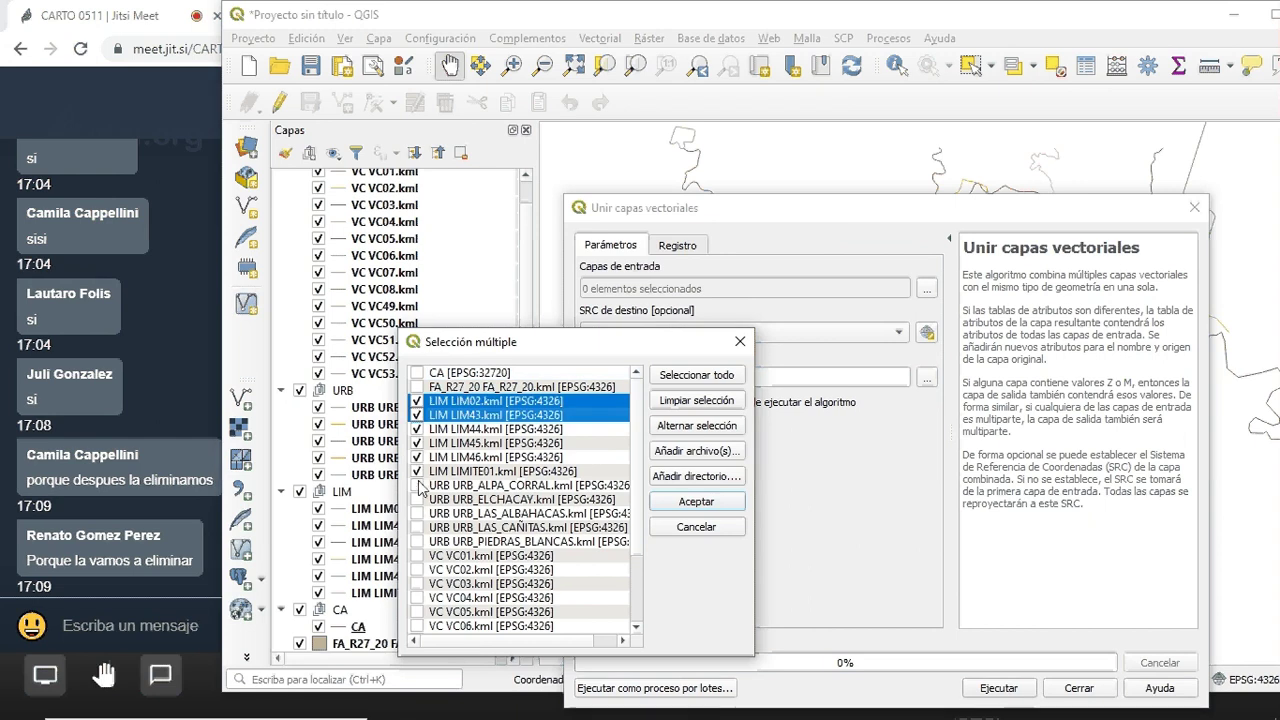
left_click(700, 502)
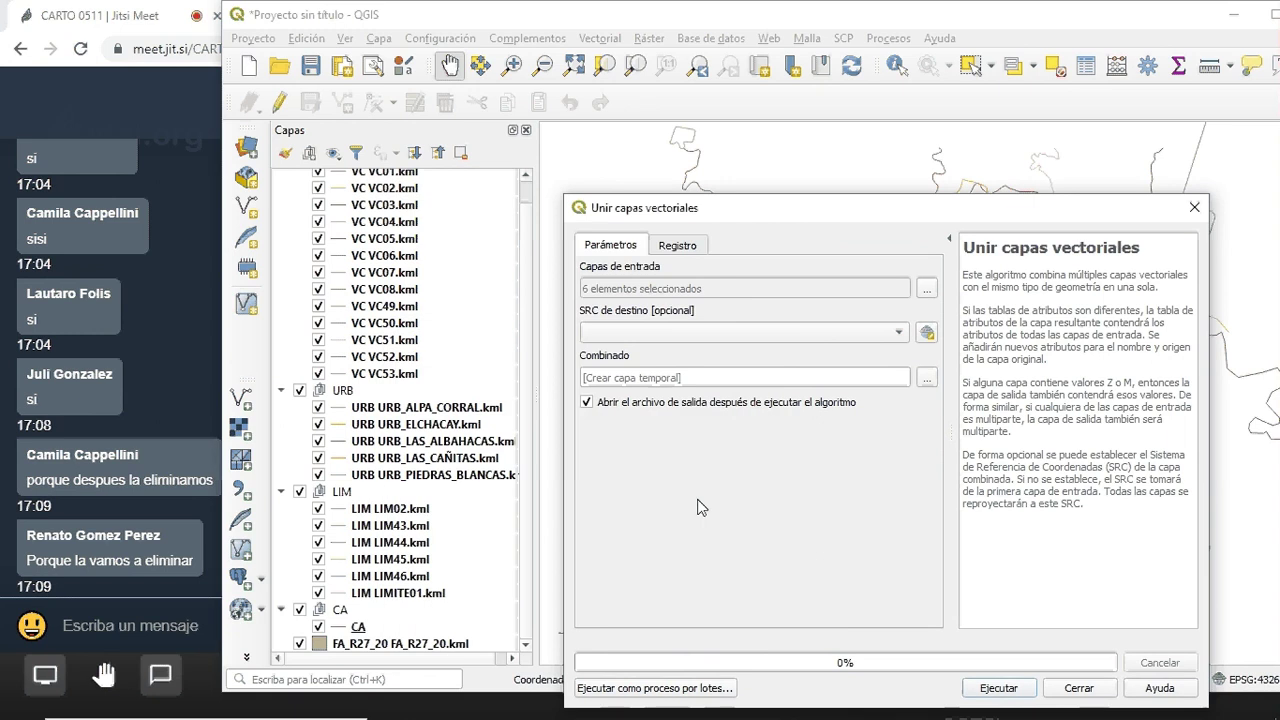
Set the merge's target CRS to EPSG:32720 - WGS 84 / UTM zone 20S and run it to a temporary layer
left_click(898, 332)
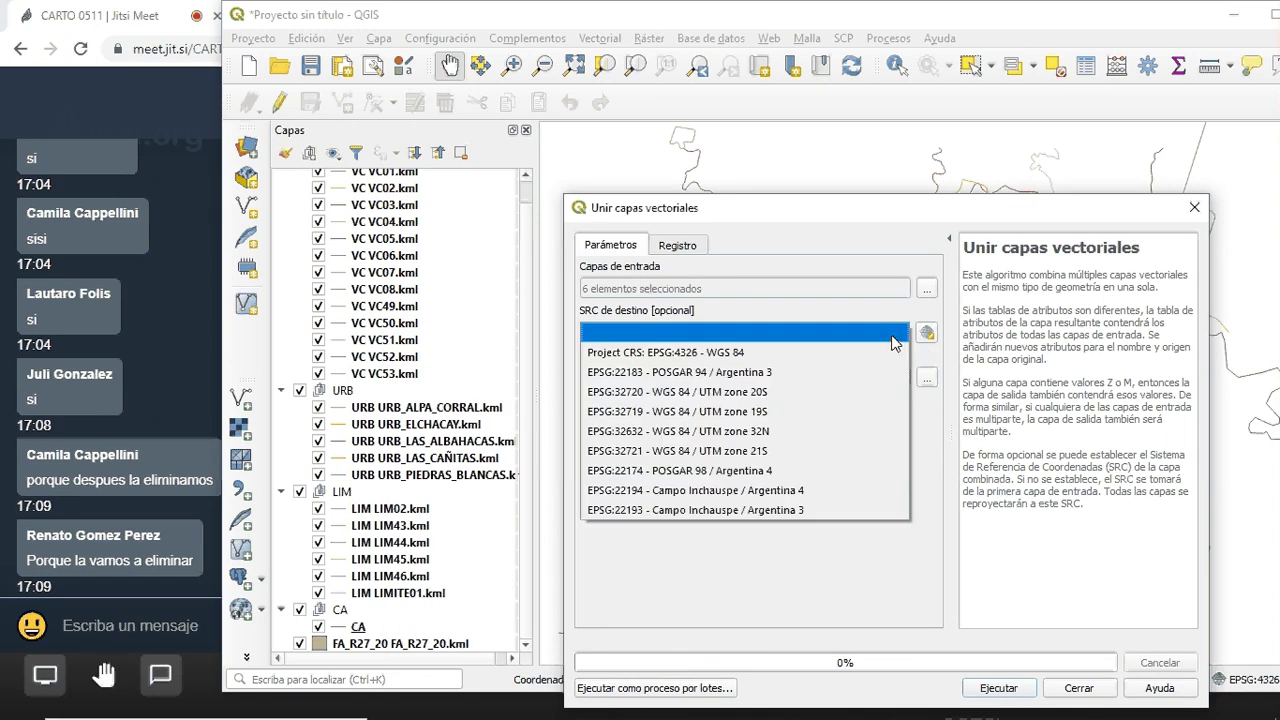
left_click(721, 393)
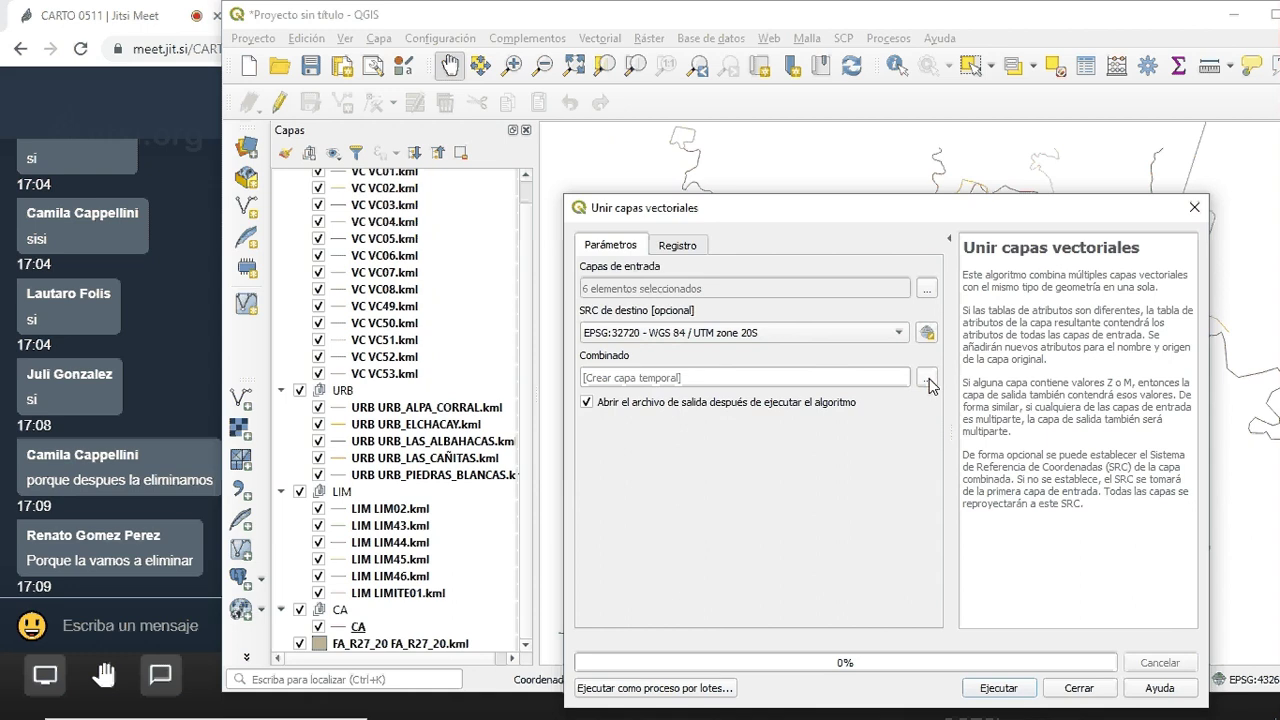
left_click(1004, 694)
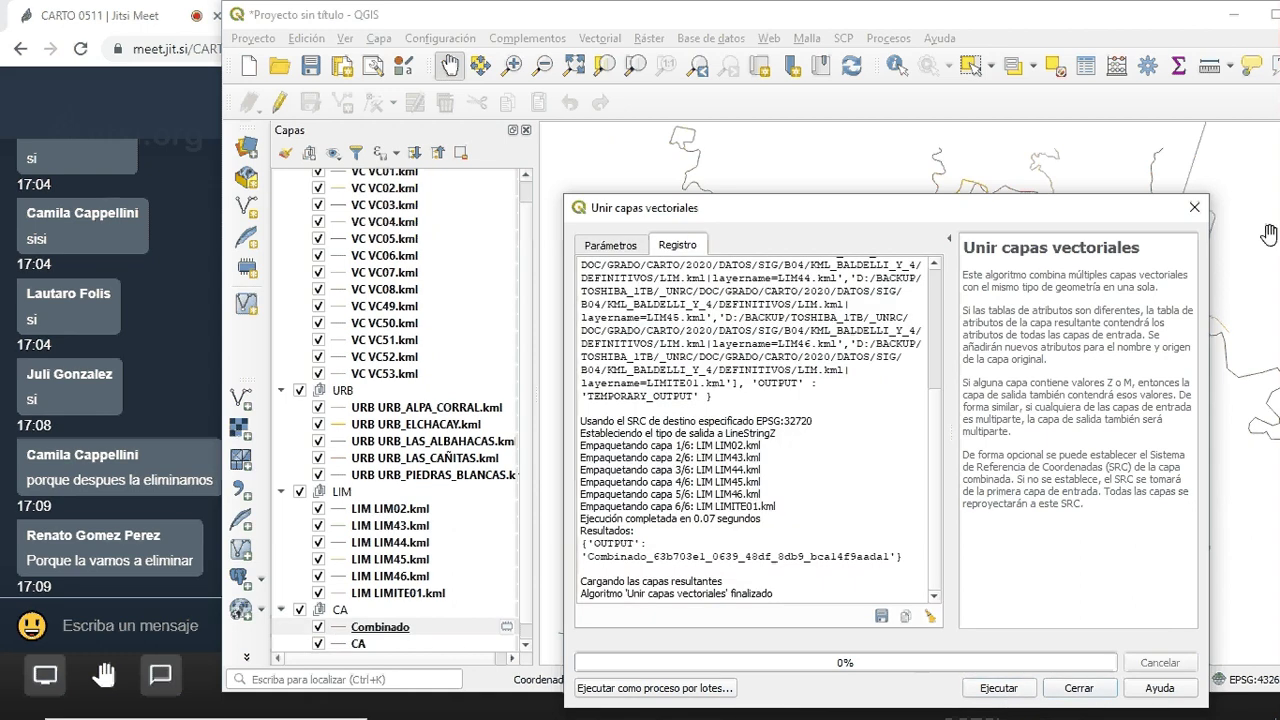
left_click(1194, 207)
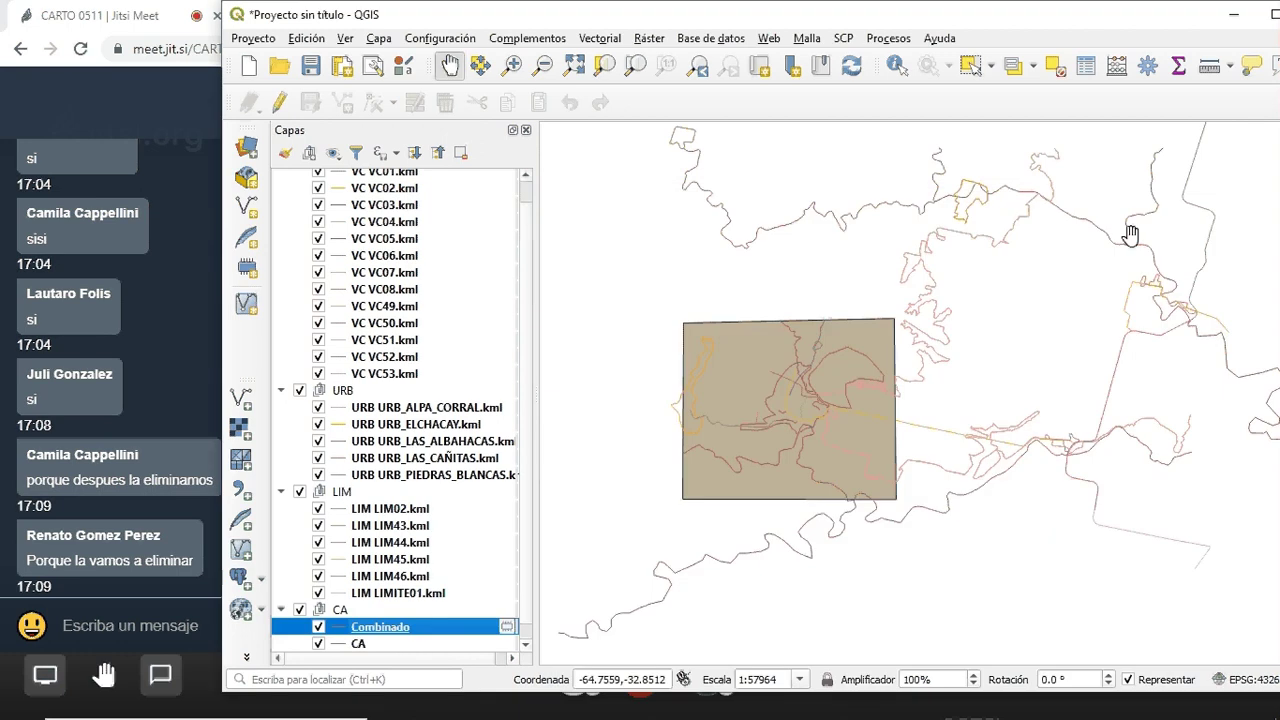
Set up an export of the temporary Combinado layer as a shapefile named LIM in the UTM folder
right_click(359, 620)
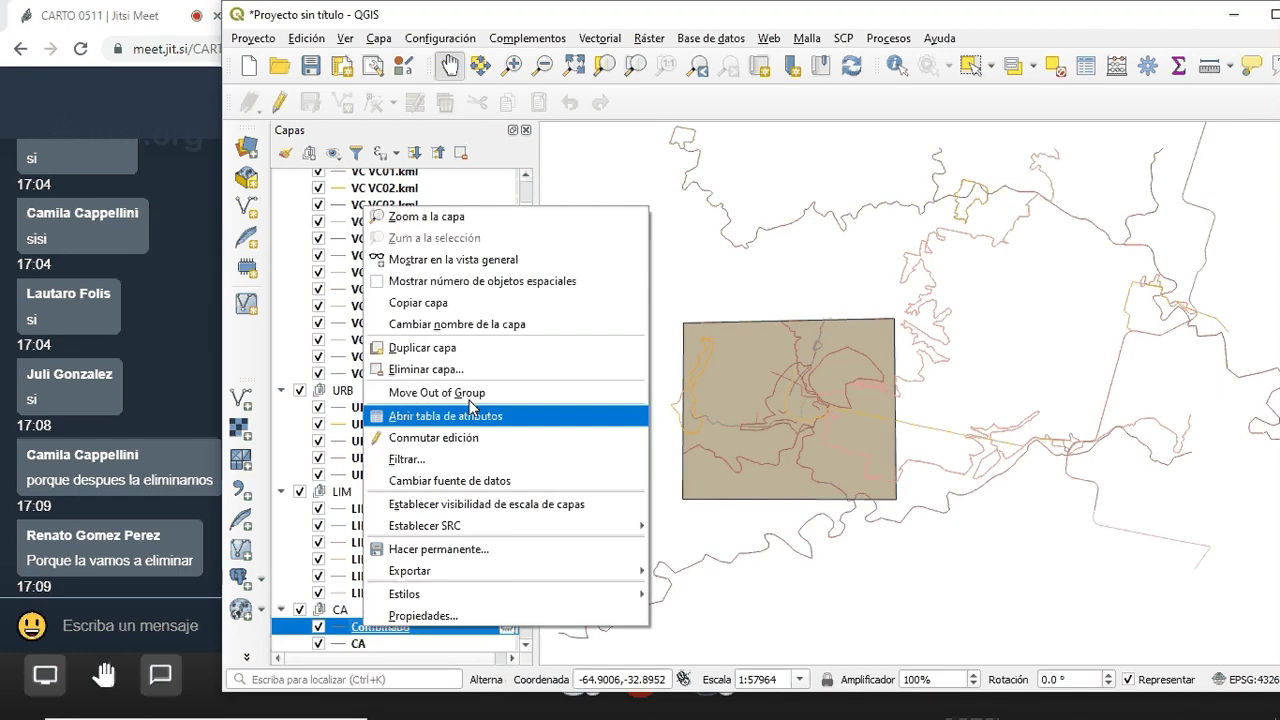
mouse_move(630, 571)
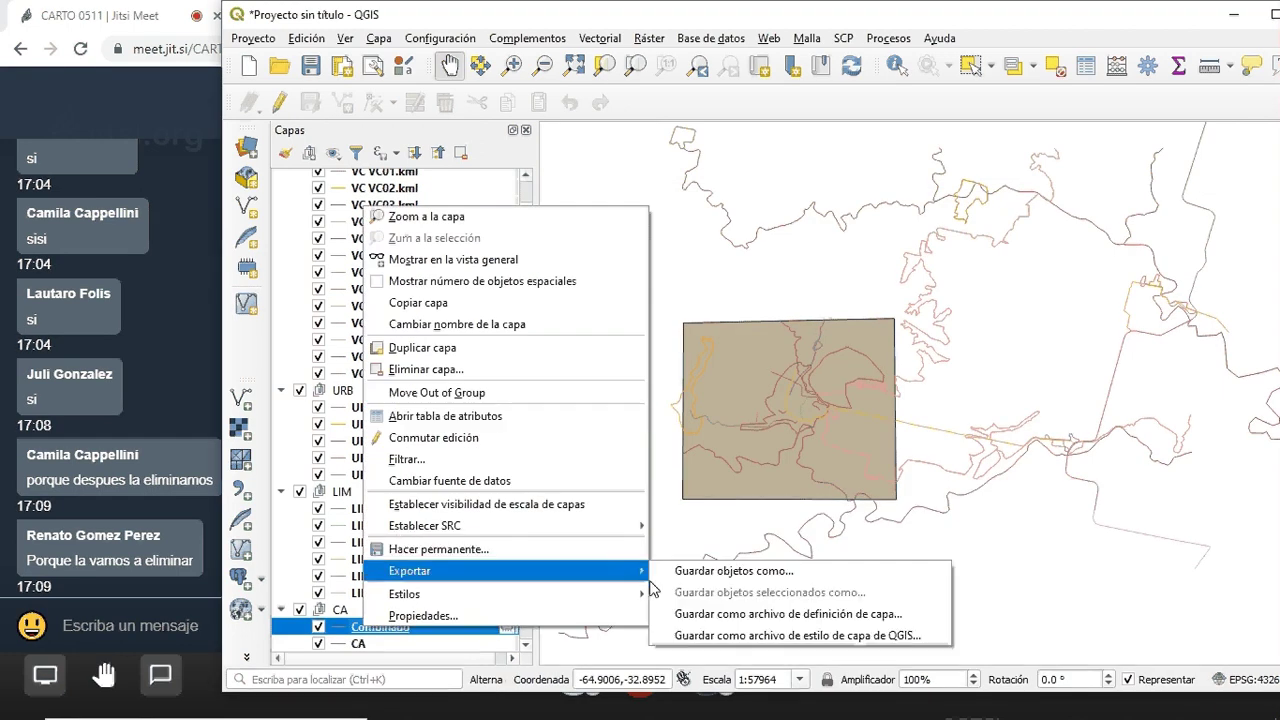
left_click(795, 571)
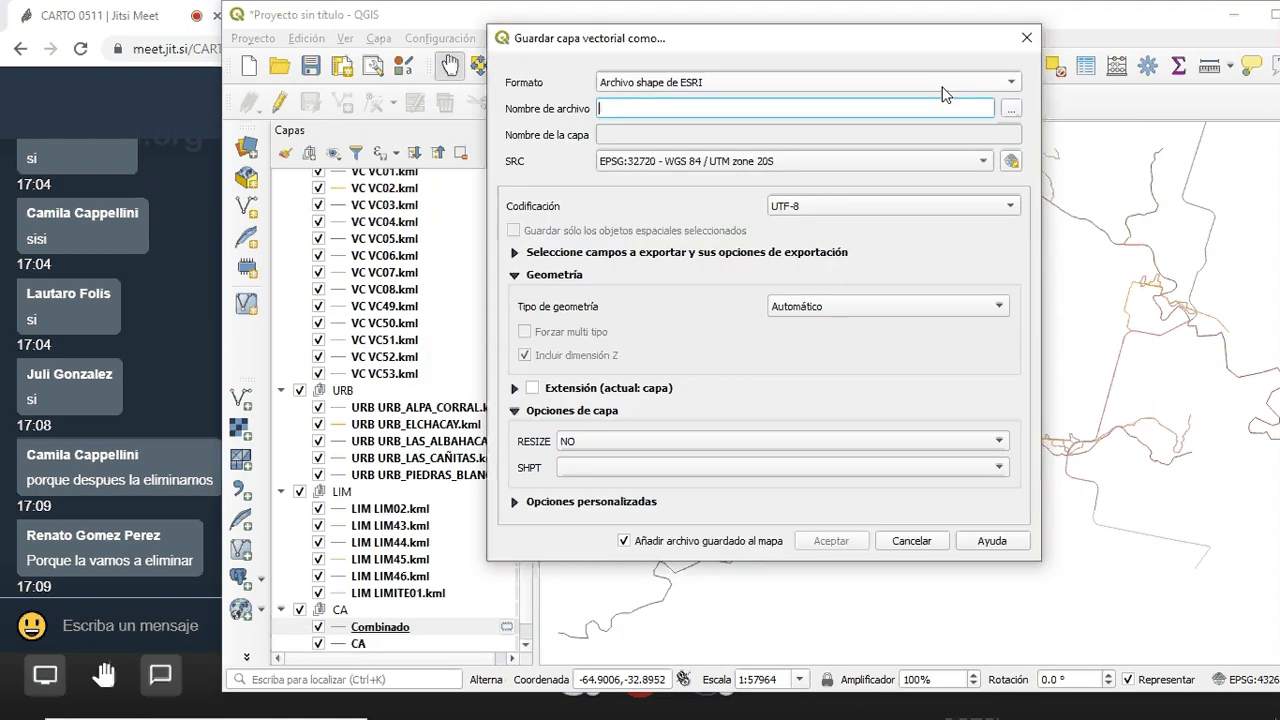
left_click(1013, 110)
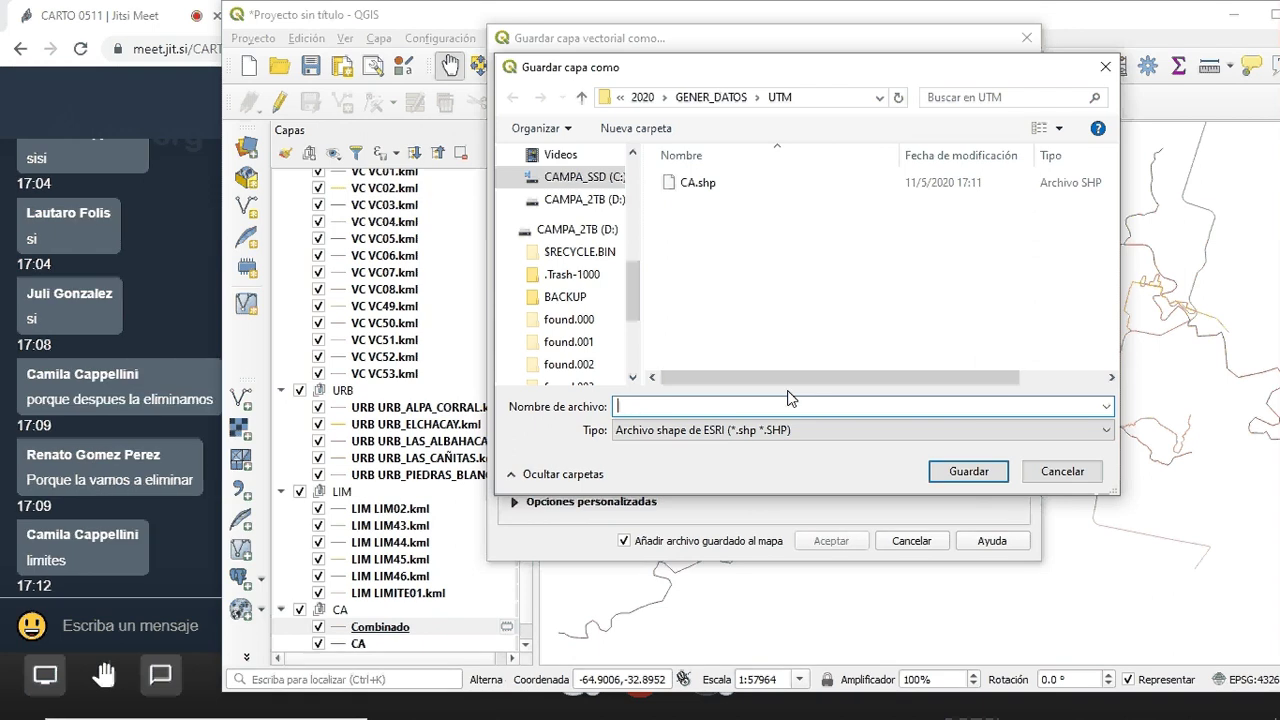
type("LIM")
left_click(985, 471)
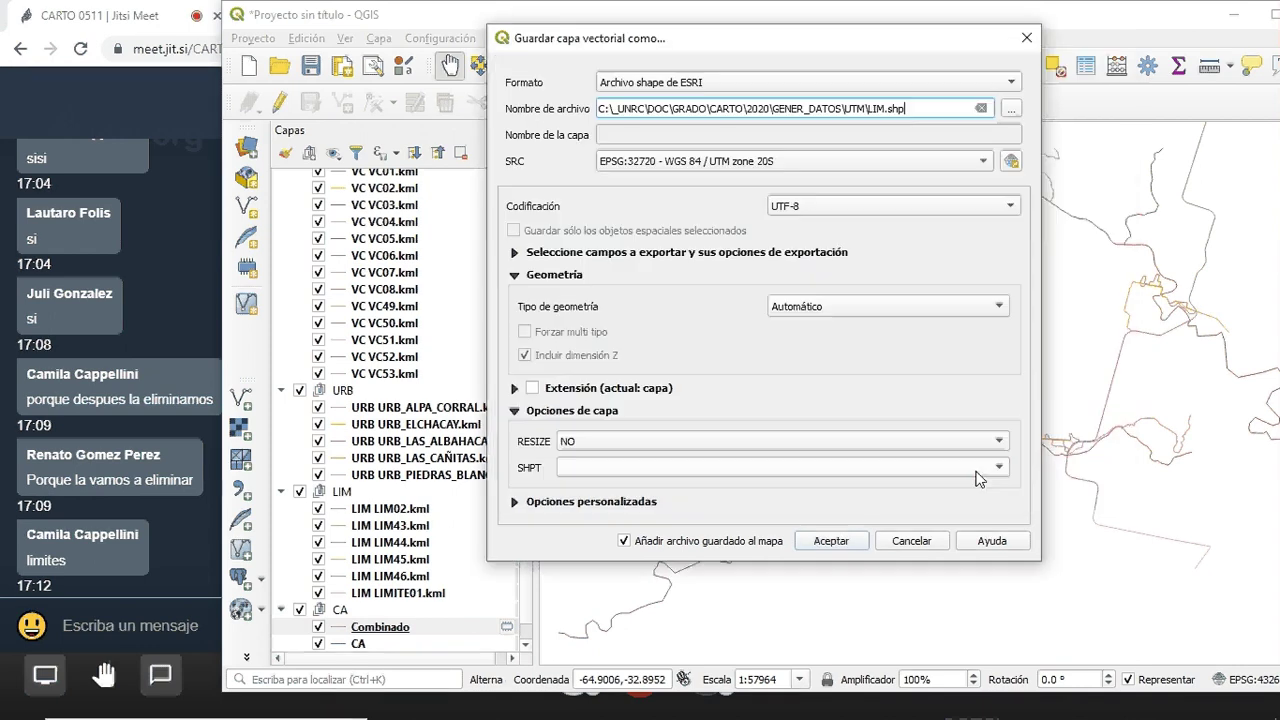
Set the export's geometry type to LineString, exclude the Z dimension, and save the layer
left_click(908, 312)
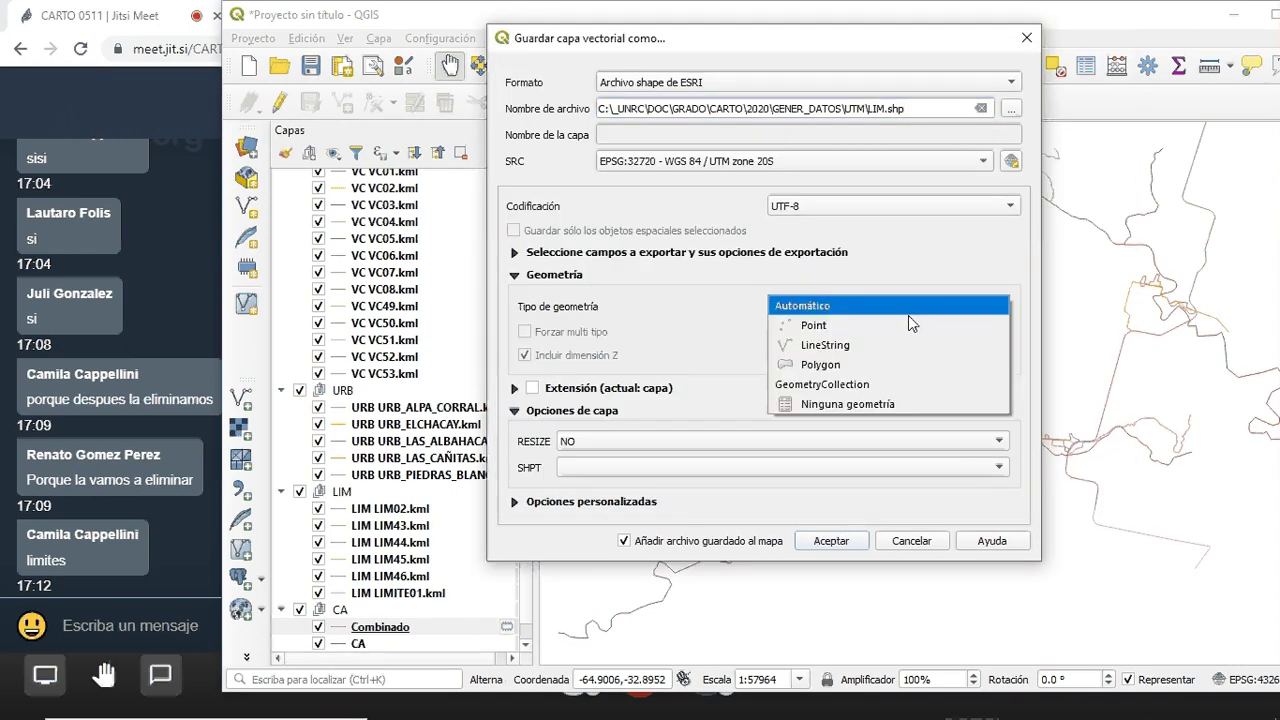
left_click(820, 344)
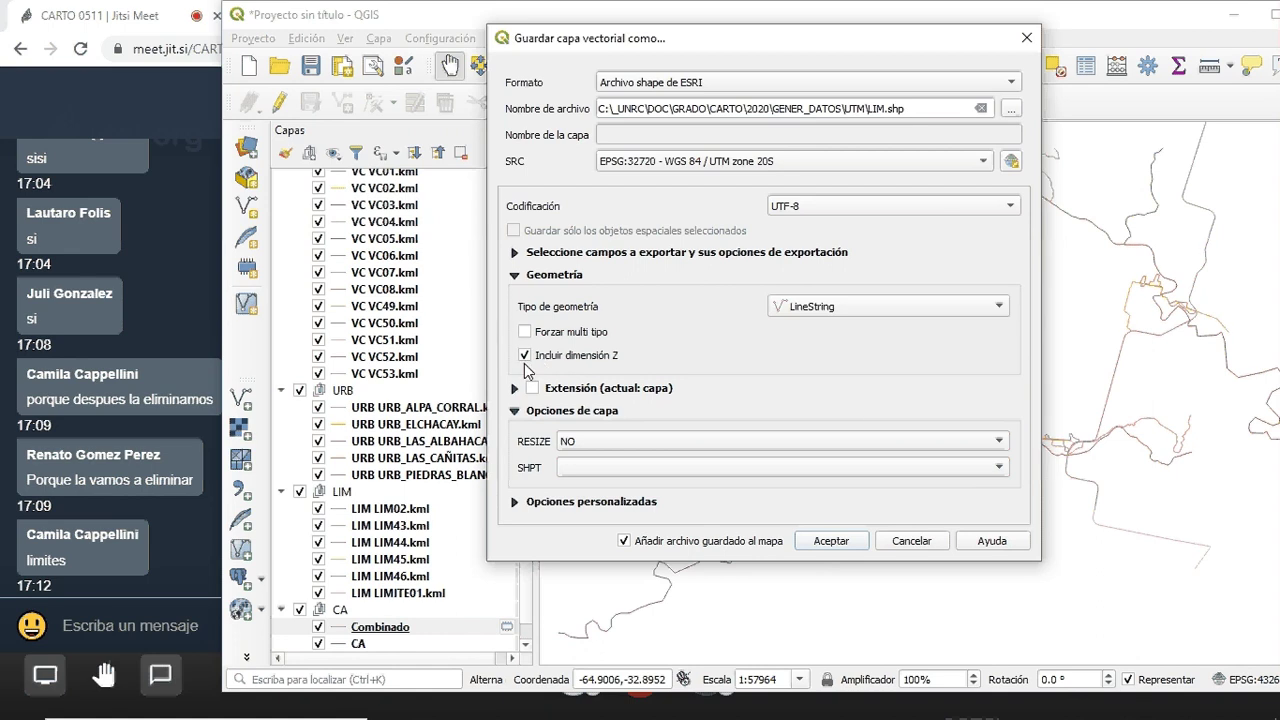
left_click(524, 357)
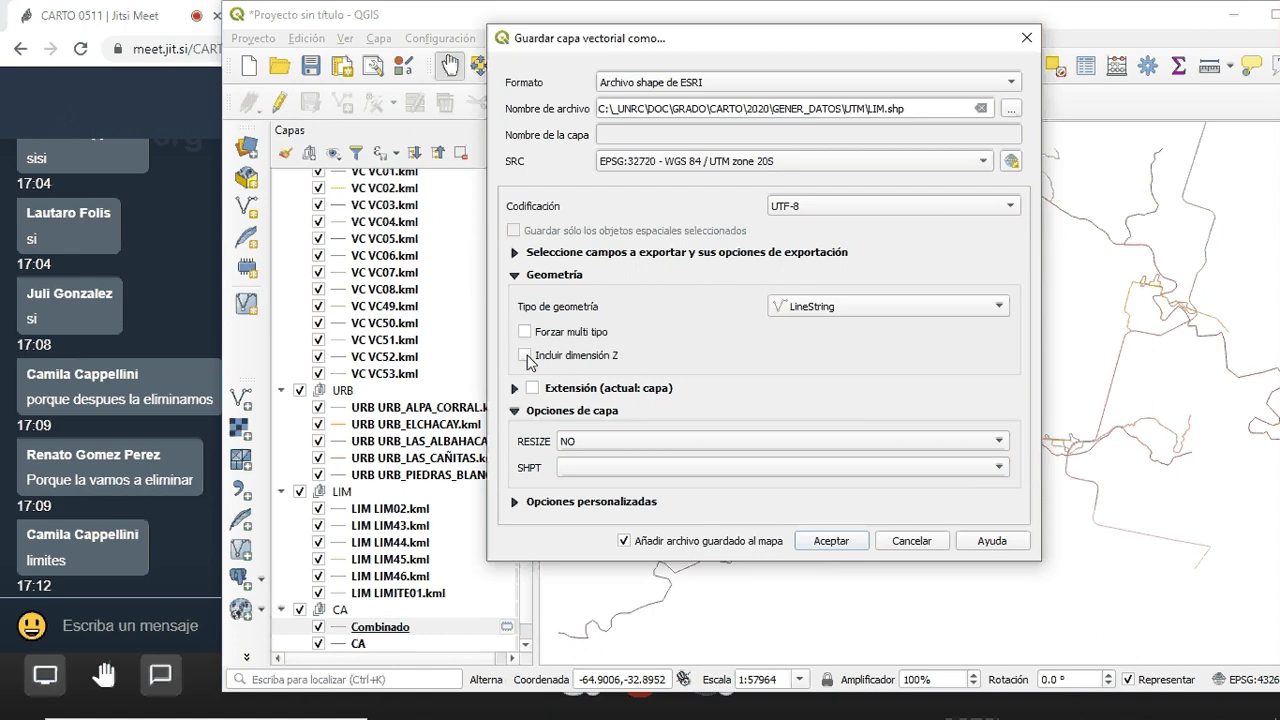
left_click(829, 541)
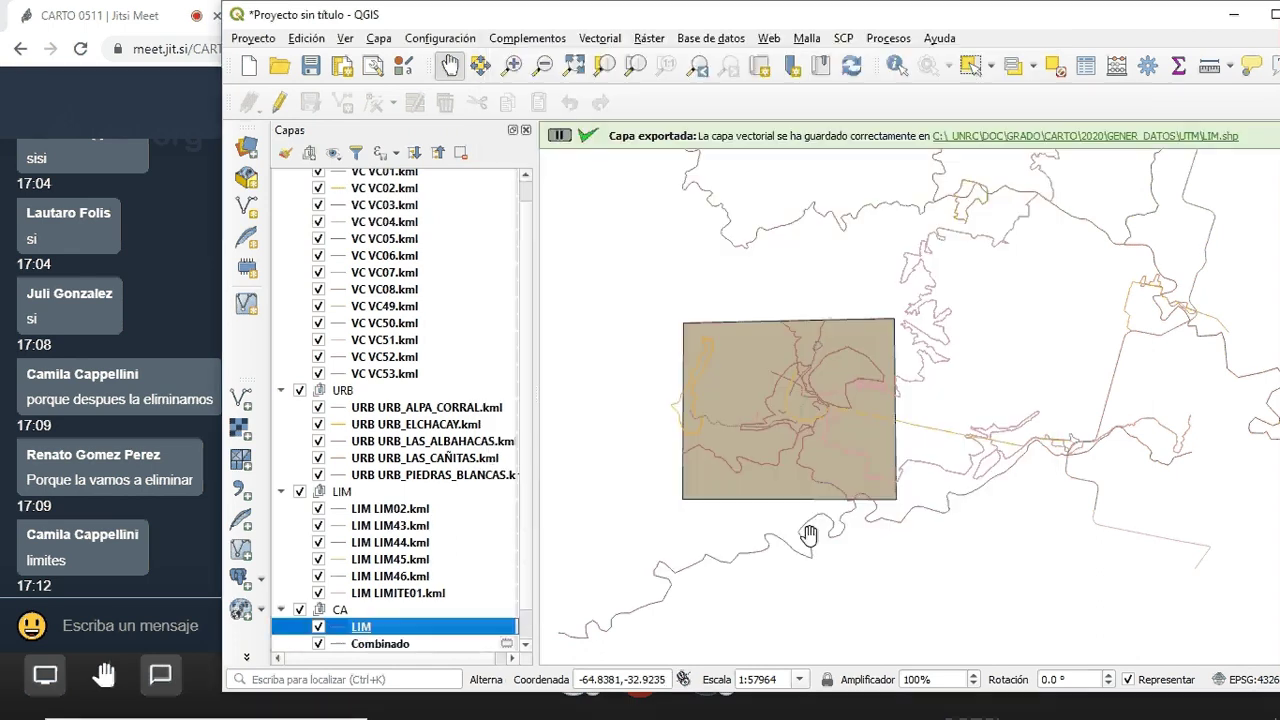
Remove the six original KML layers in the LIM group together with the temporary Combinado layer
left_click(387, 512)
left_click(387, 595, "shift")
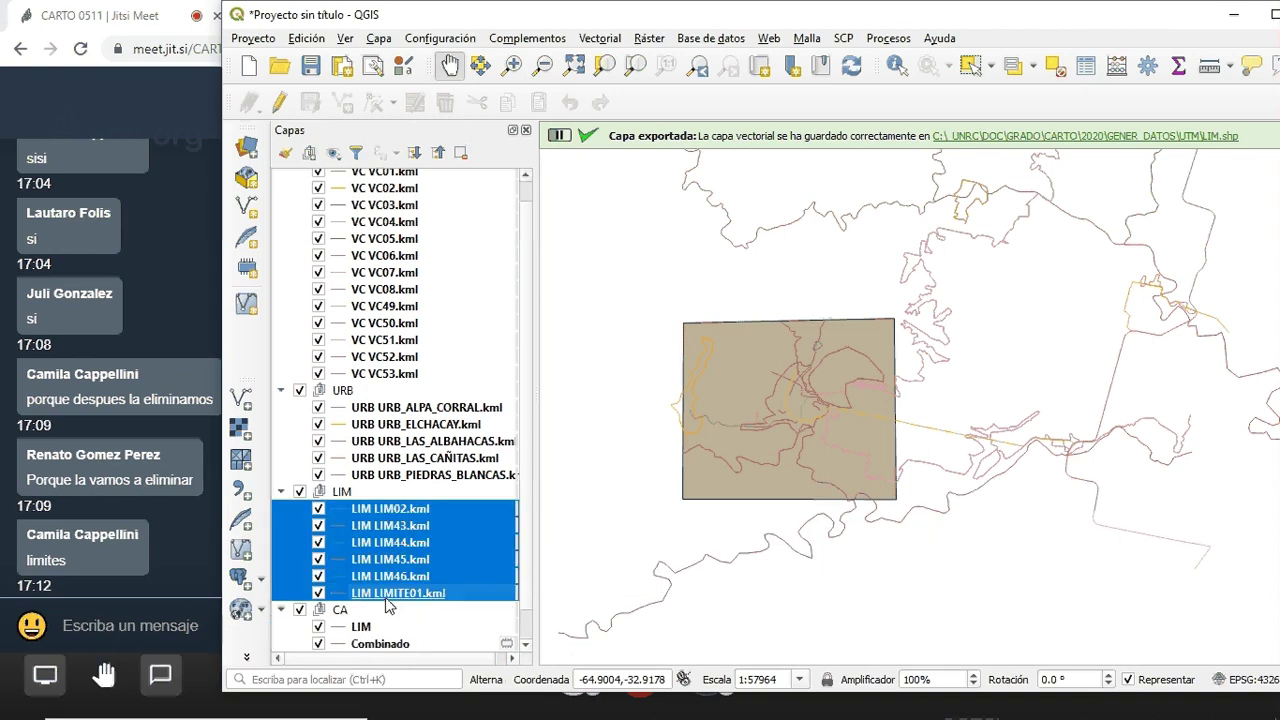
left_click(385, 643, "ctrl")
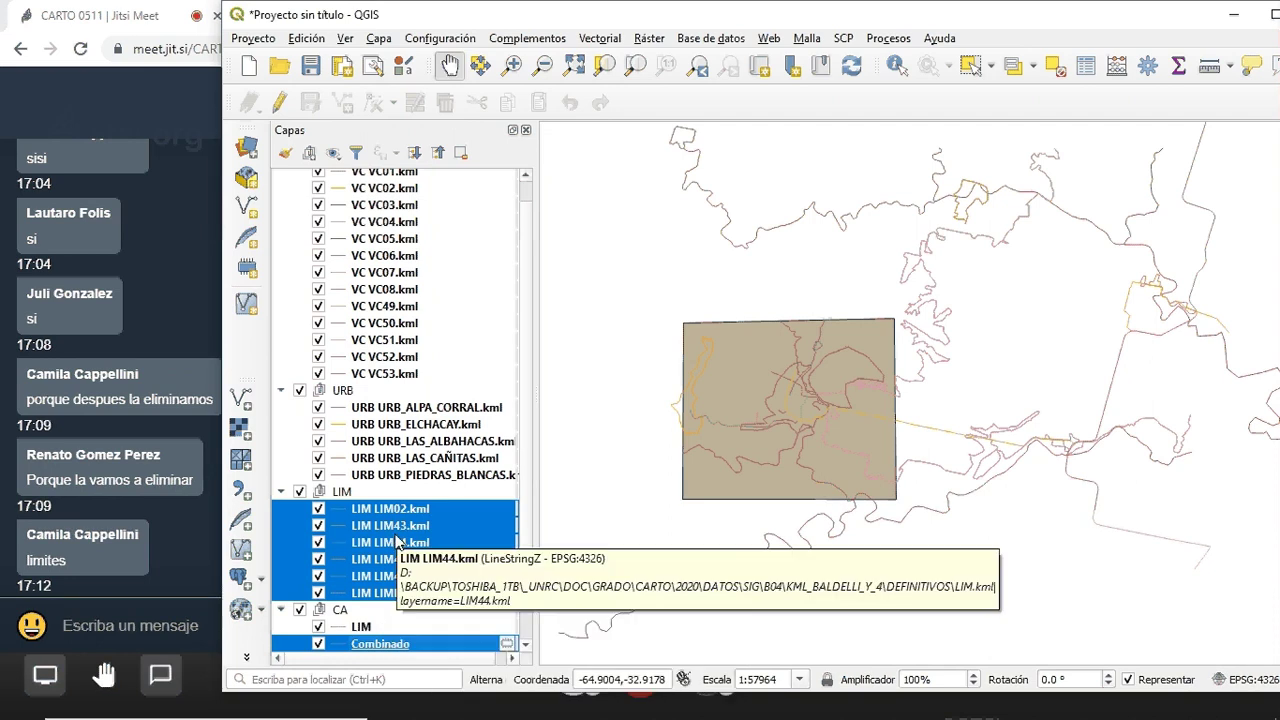
right_click(397, 541)
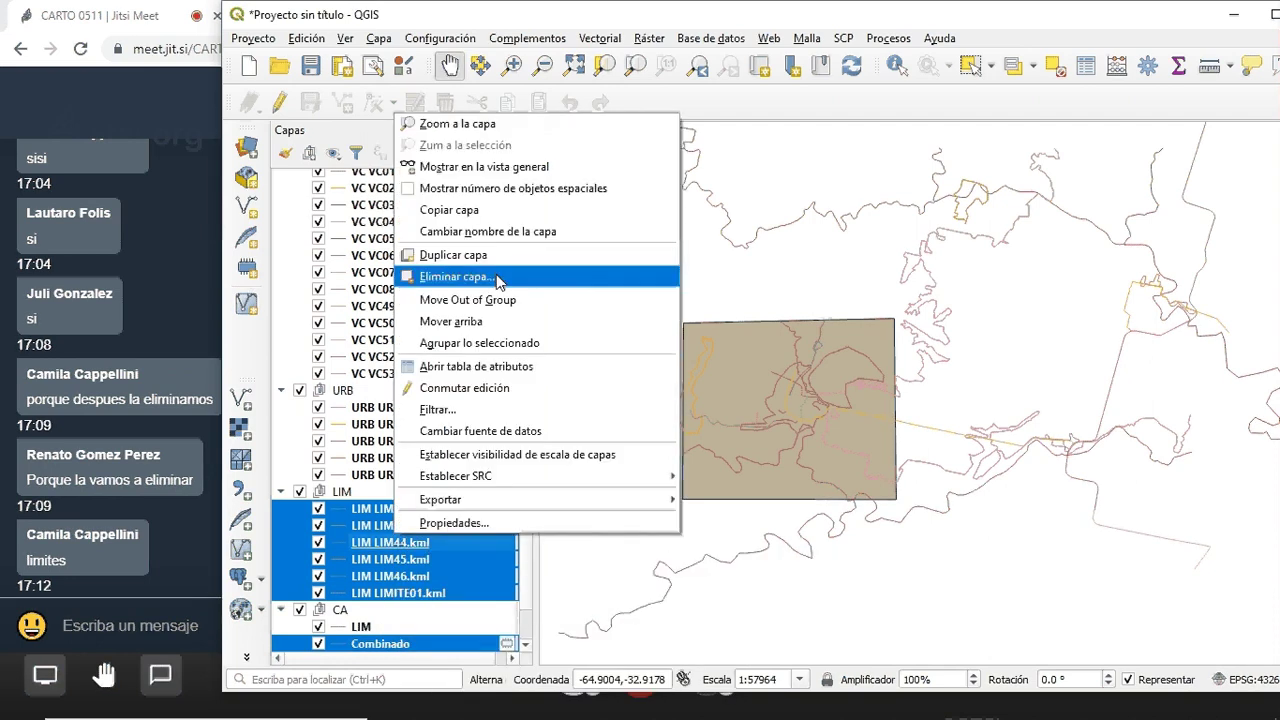
left_click(457, 276)
left_click(760, 377)
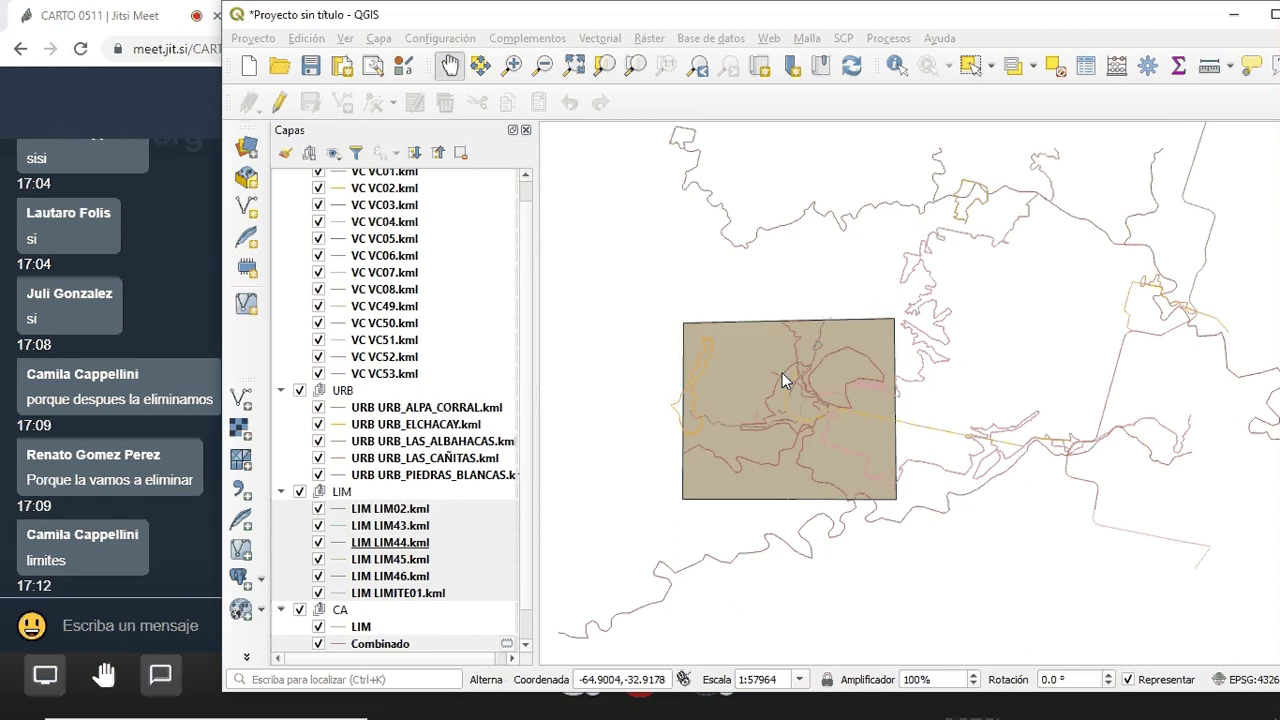
Start merging vector layers with URB_ALPA_CORRAL, URB_ELCHACAY, URB_LAS_ALBAHACAS, URB_LAS_CAÑITAS and URB_PIEDRAS_BLANCAS as the input layers
left_click(603, 38)
mouse_move(661, 150)
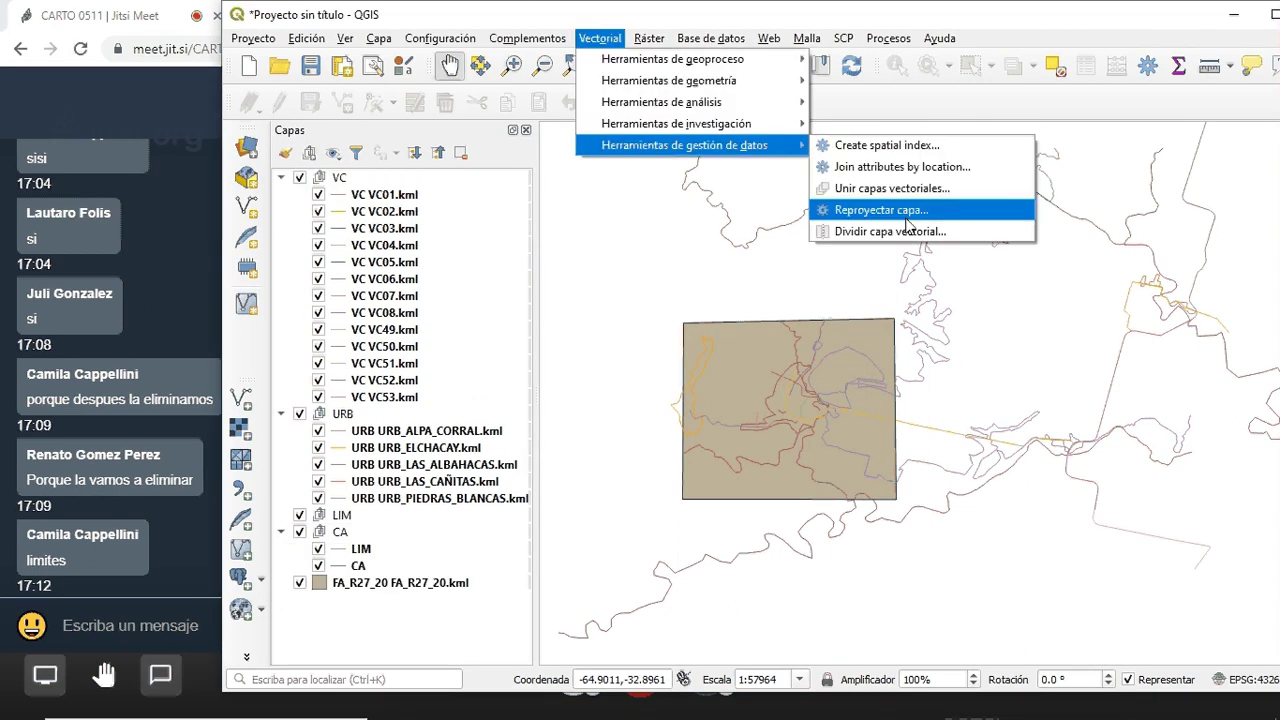
left_click(892, 188)
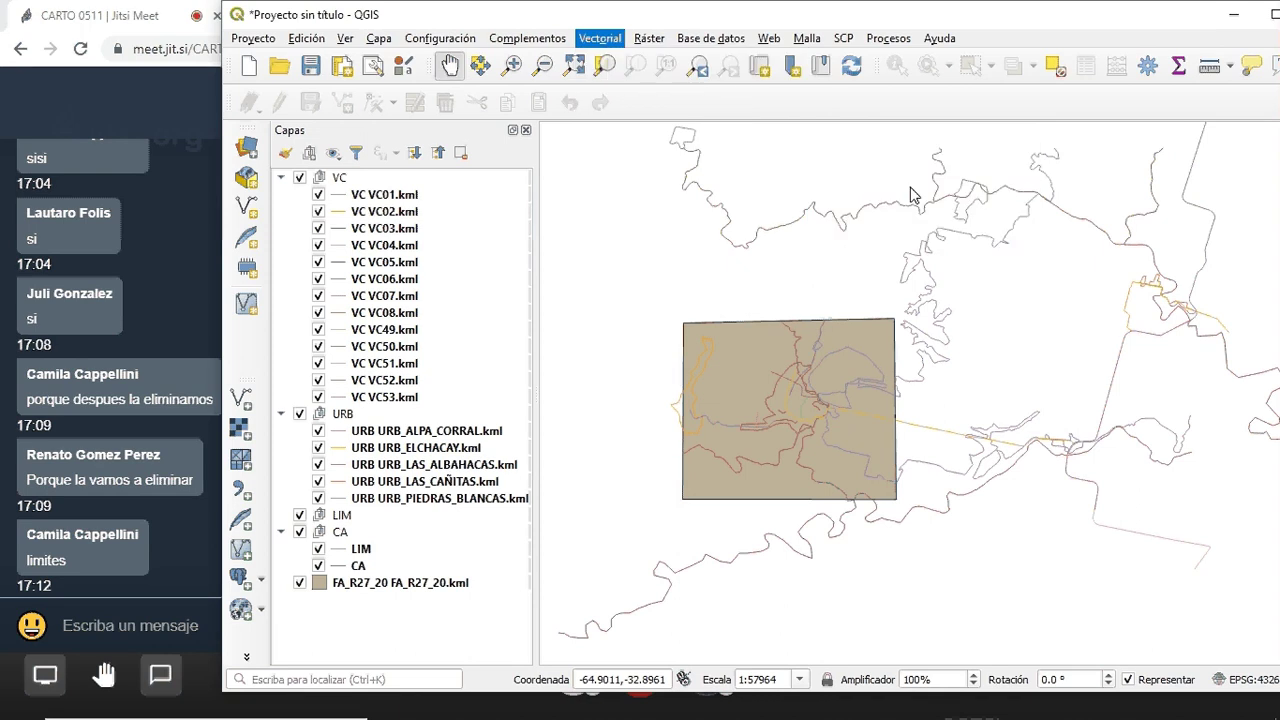
left_click(935, 317)
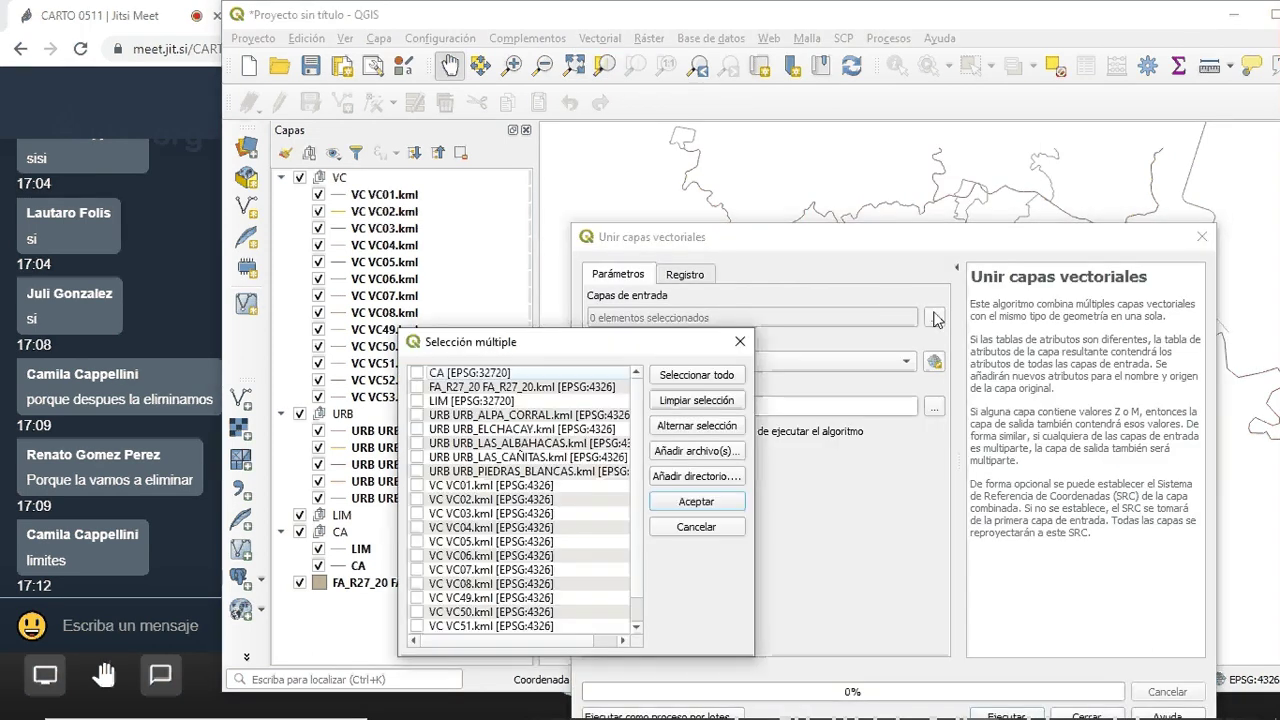
left_click(416, 415)
left_click(417, 471)
left_click(416, 443)
left_click(417, 457)
left_click(417, 429)
left_click(697, 502)
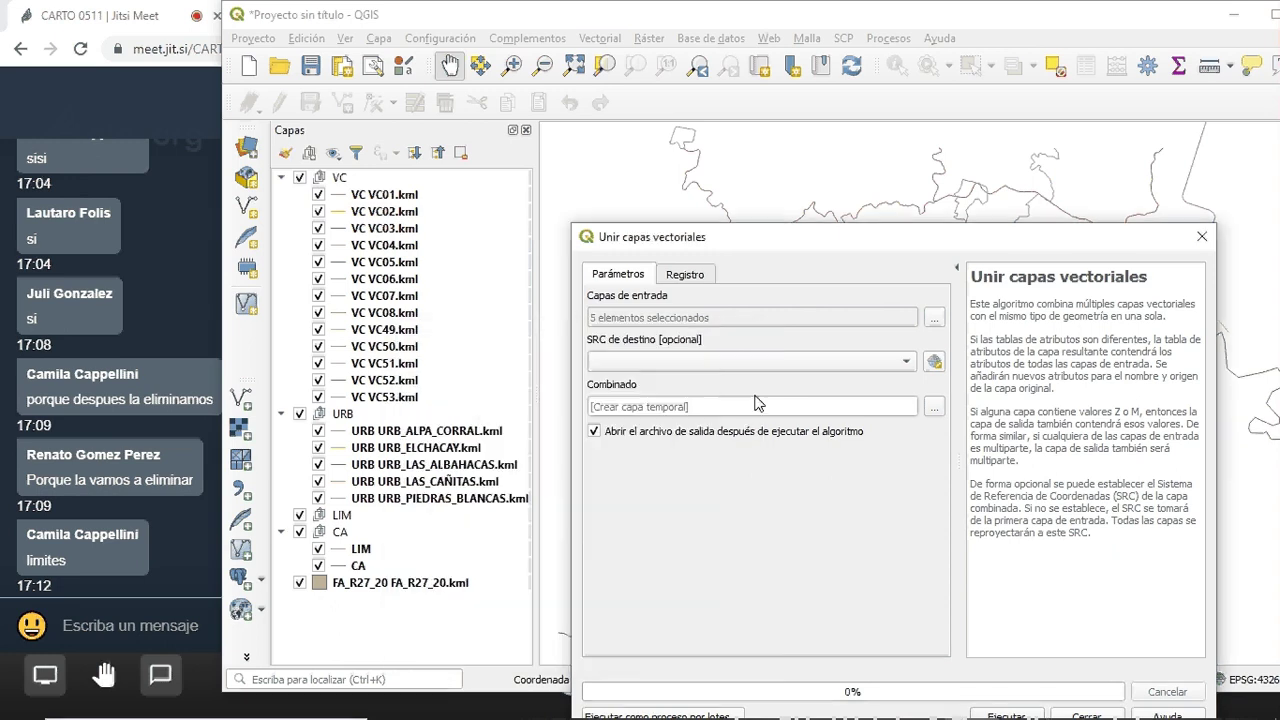
Set the URB merge's target CRS to EPSG:32720 - WGS 84 / UTM zone 20S and run it to a temporary layer
left_click(905, 362)
left_click(812, 421)
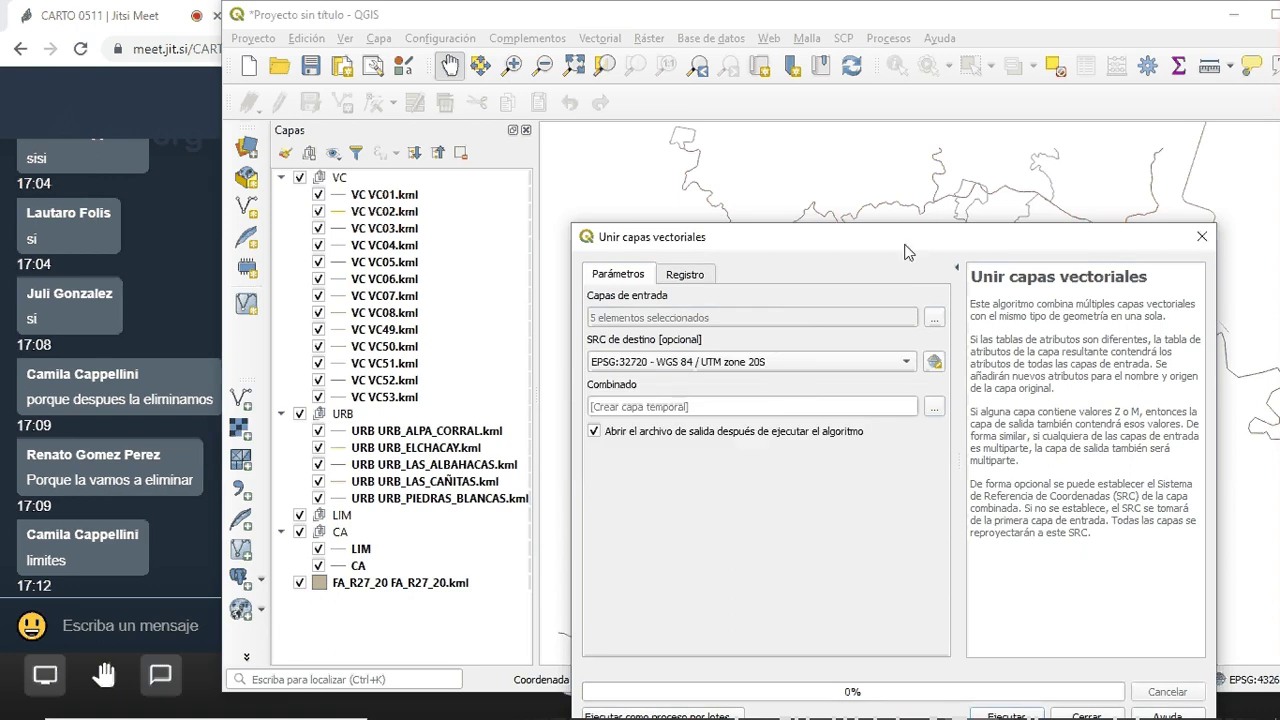
left_click_drag(905, 251, 891, 102)
left_click(985, 569)
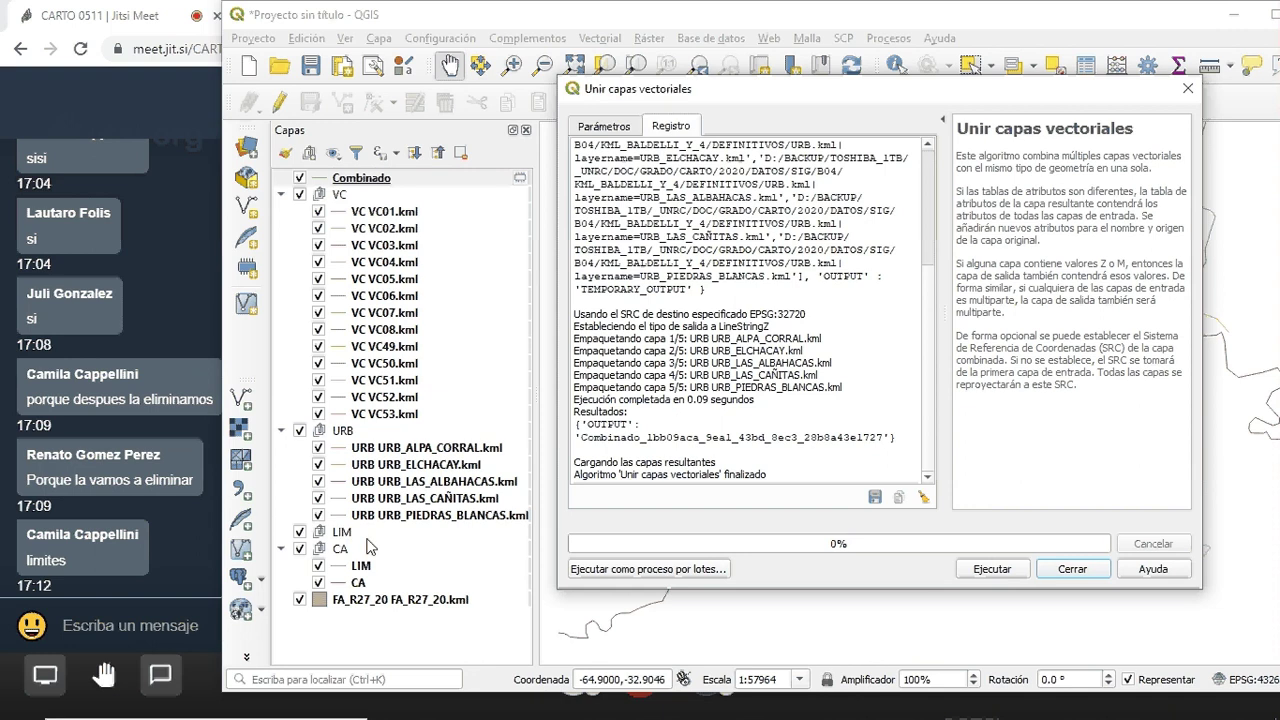
Set up an export of the temporary Combinado layer as a shapefile named URB_001 in the UTM folder
right_click(377, 182)
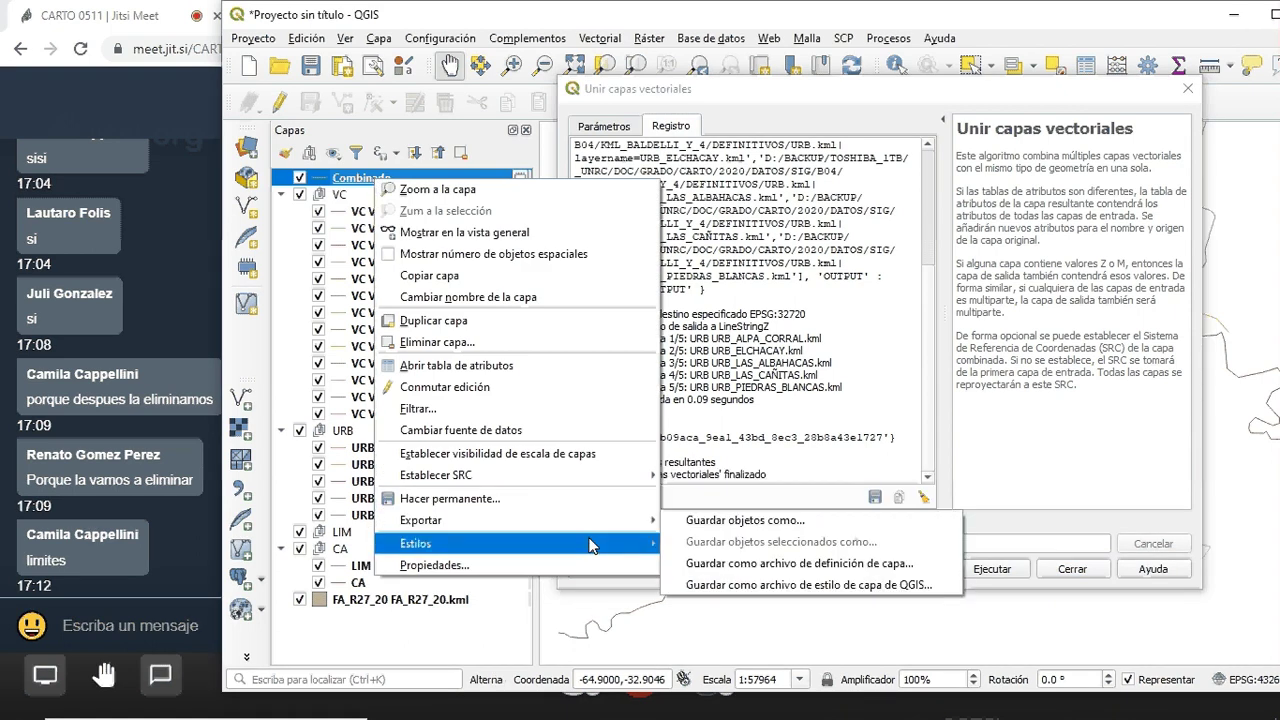
left_click(757, 521)
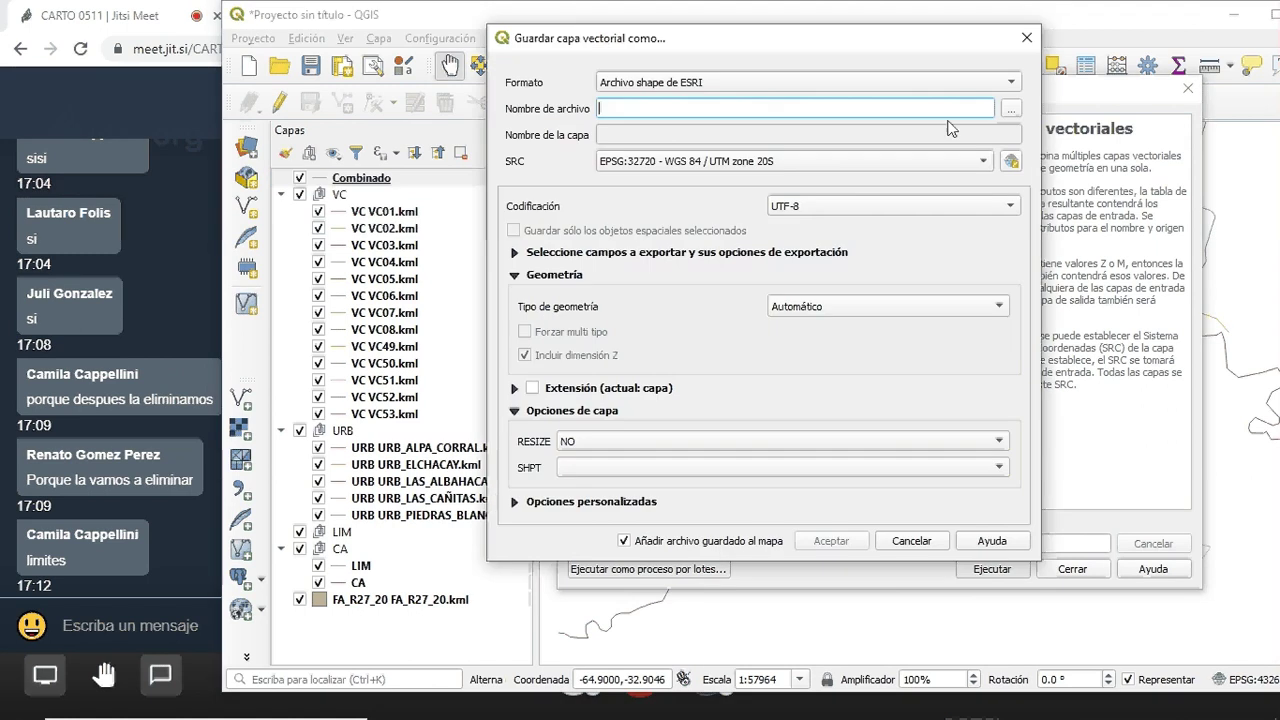
left_click(1012, 108)
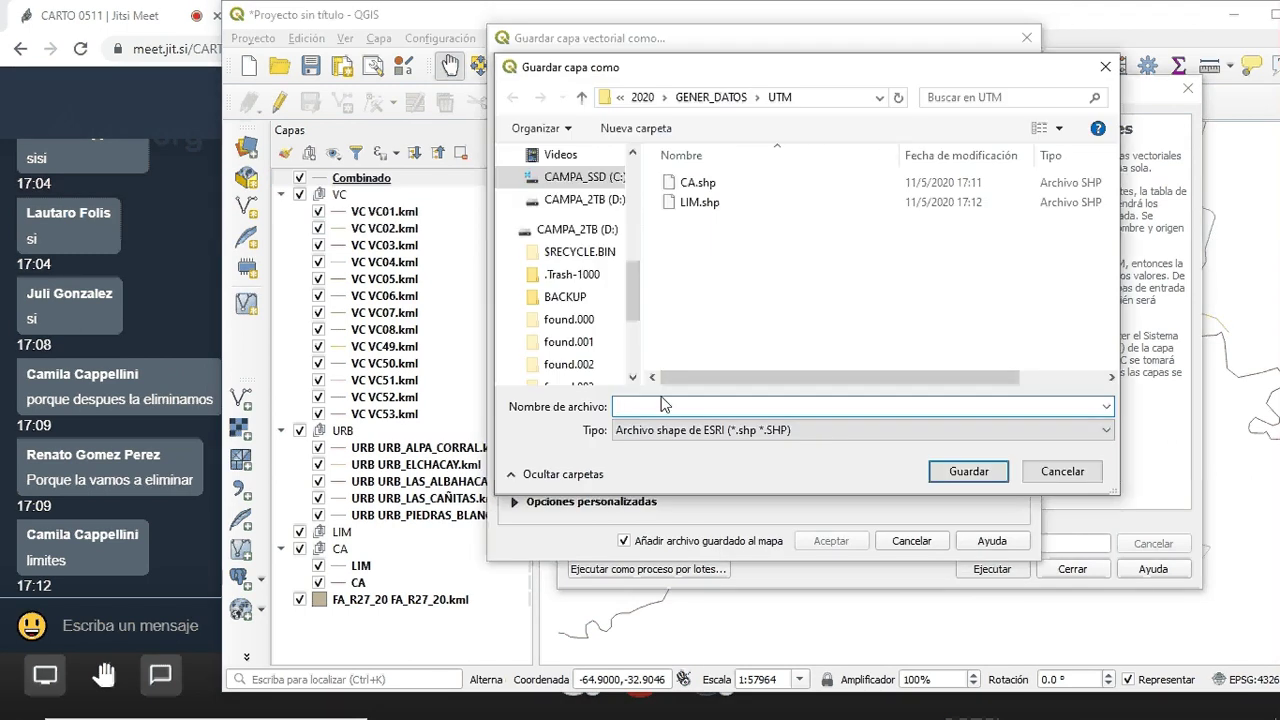
type("URB")
type("_")
type("L")
type("IN")
key("BackSpace")
key("BackSpace")
key("BackSpace")
type("001")
left_click(986, 474)
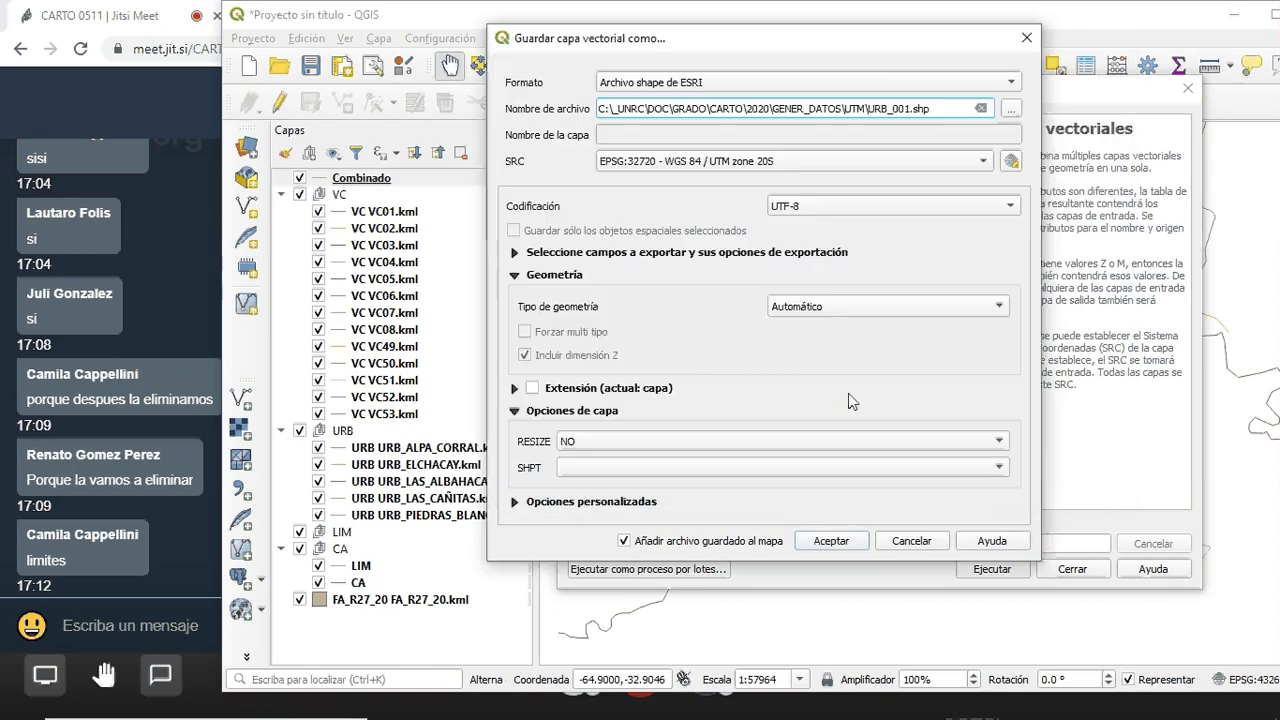
Set the URB_001 export's geometry type to LineString and save the layer
left_click(835, 307)
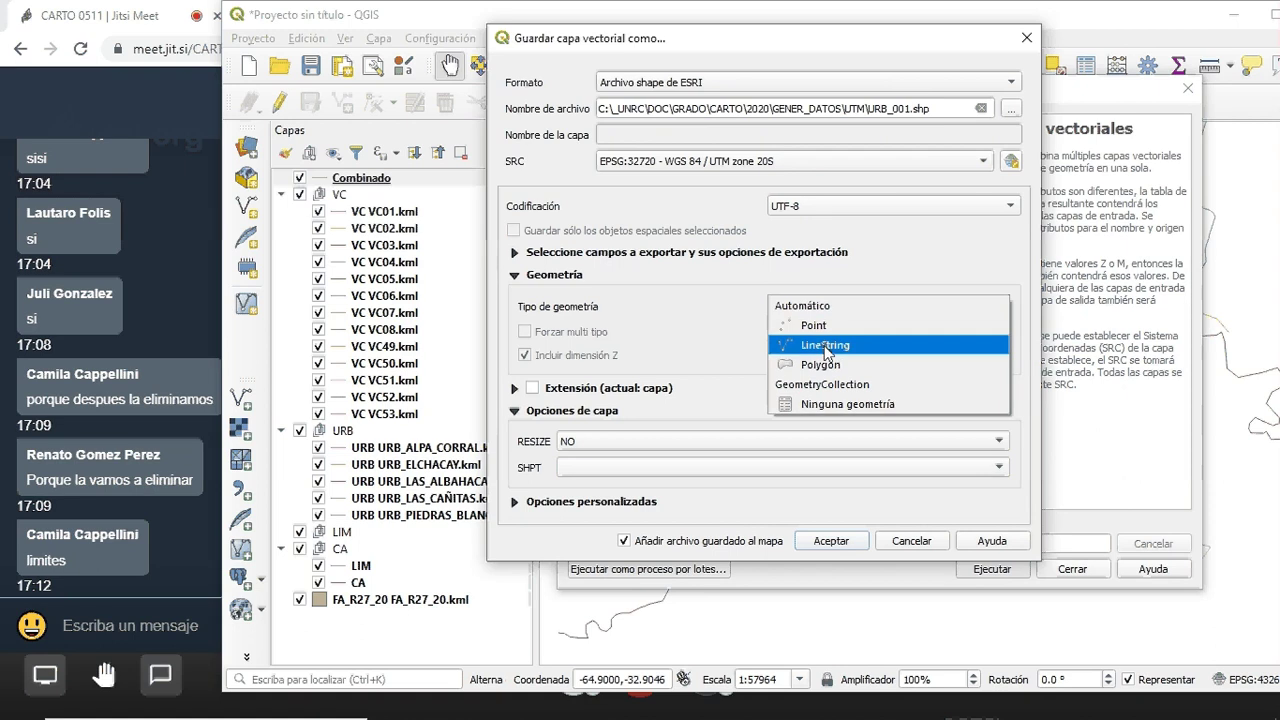
left_click(826, 345)
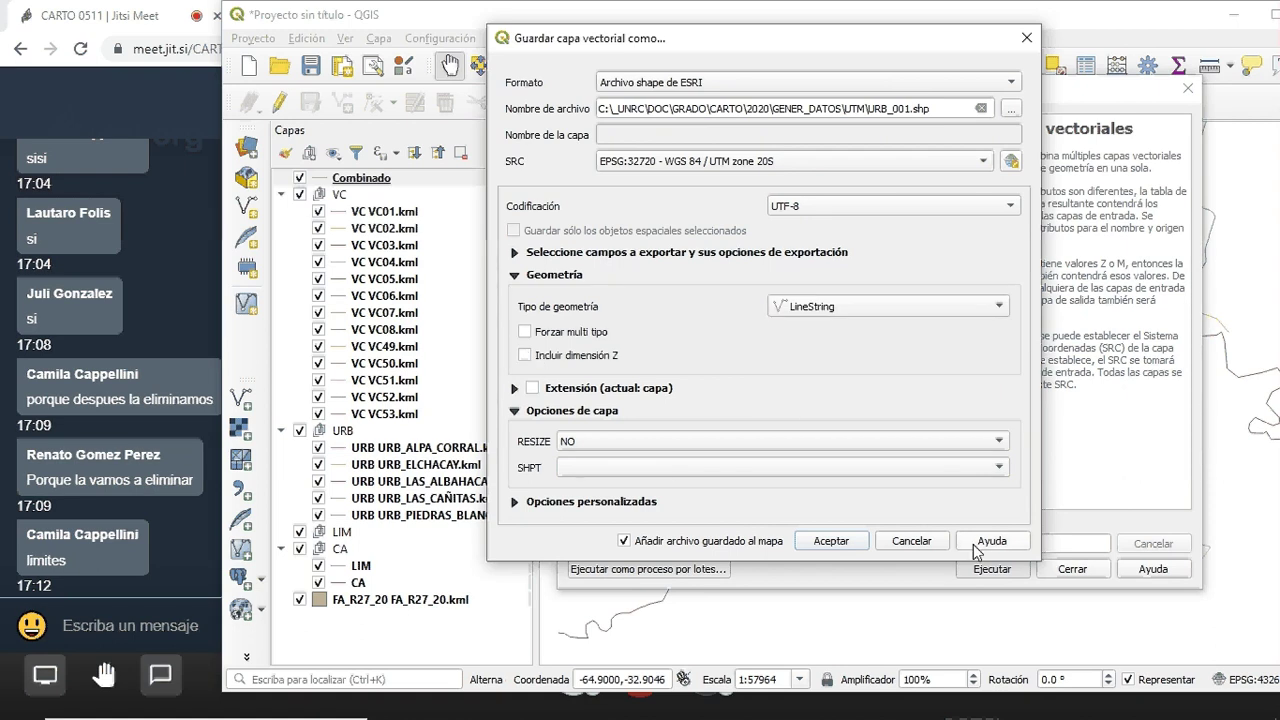
left_click(845, 543)
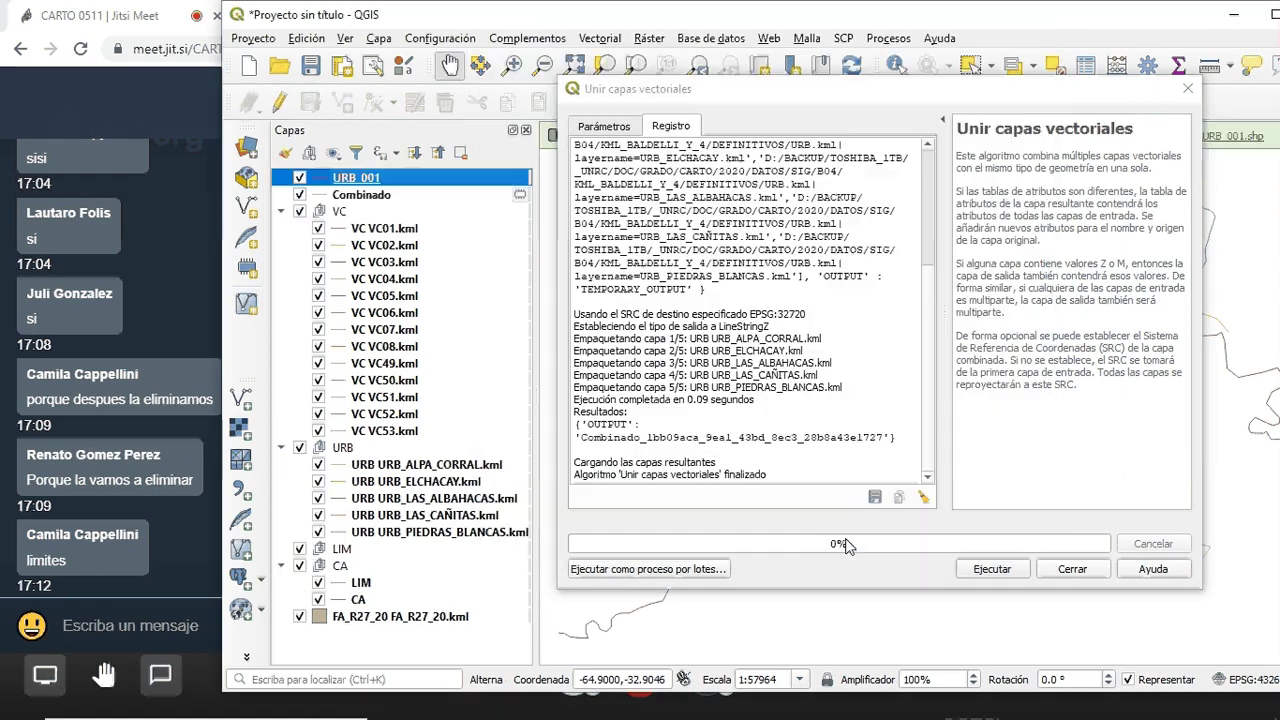
Remove the temporary Combinado layer and the URB group with its five KML layers, and close the finished merge tool
left_click(340, 195)
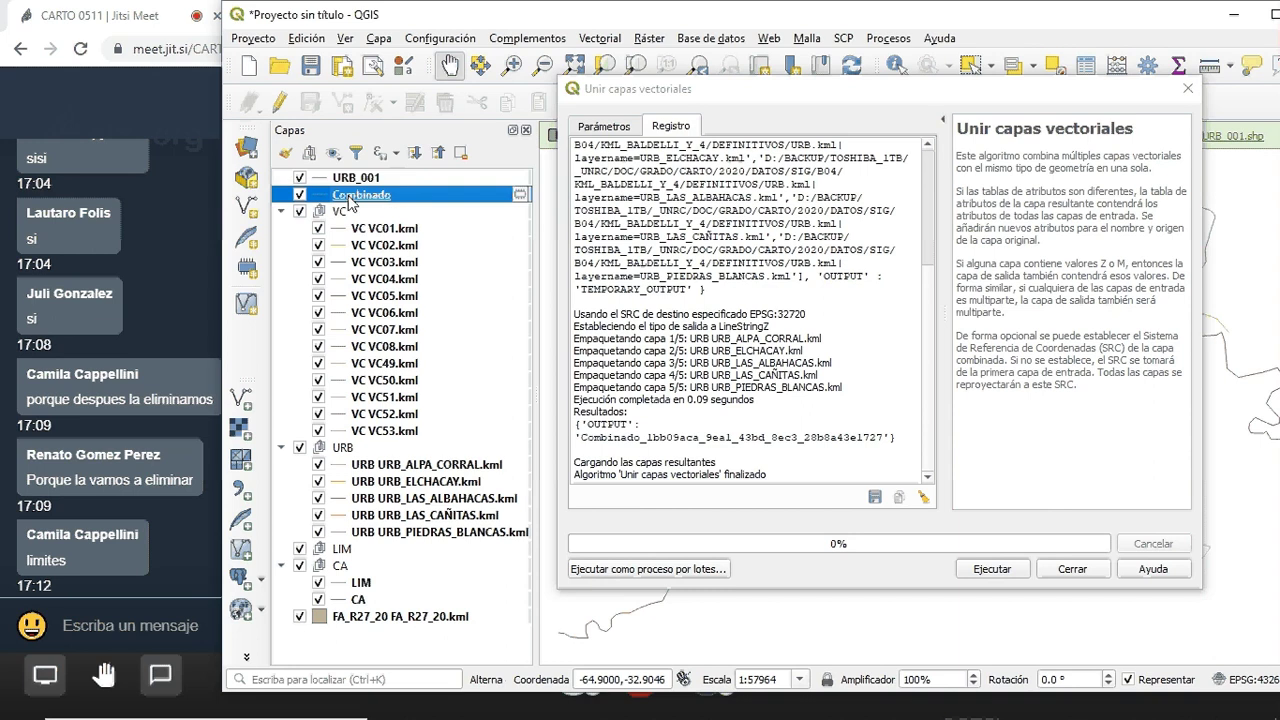
left_click(400, 464, "ctrl")
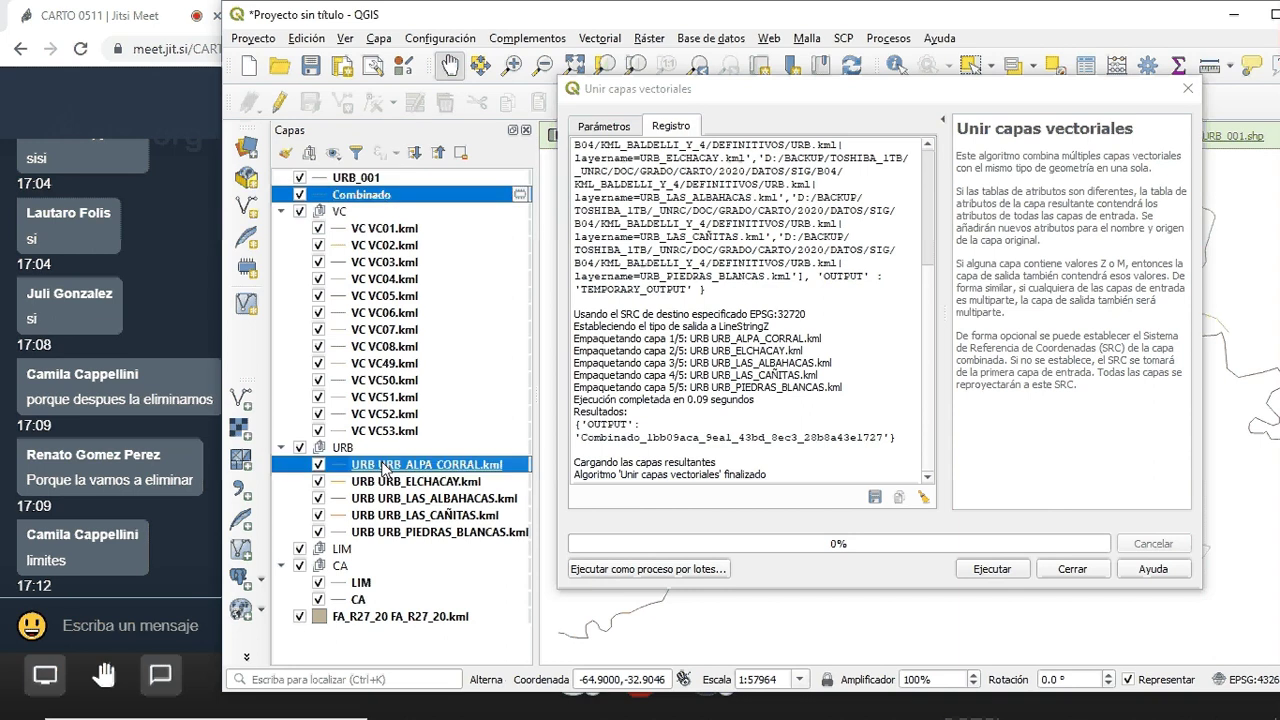
left_click(390, 481, "ctrl")
left_click(390, 514, "ctrl+shift")
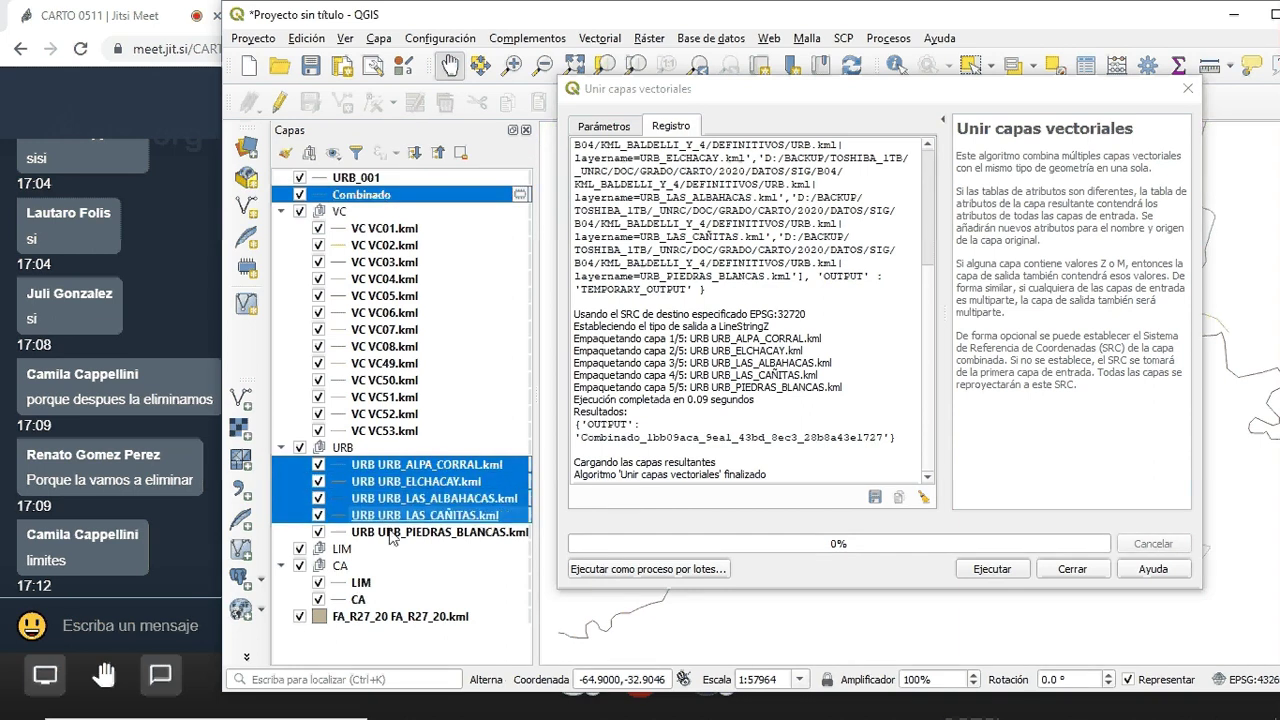
left_click(350, 530, "ctrl")
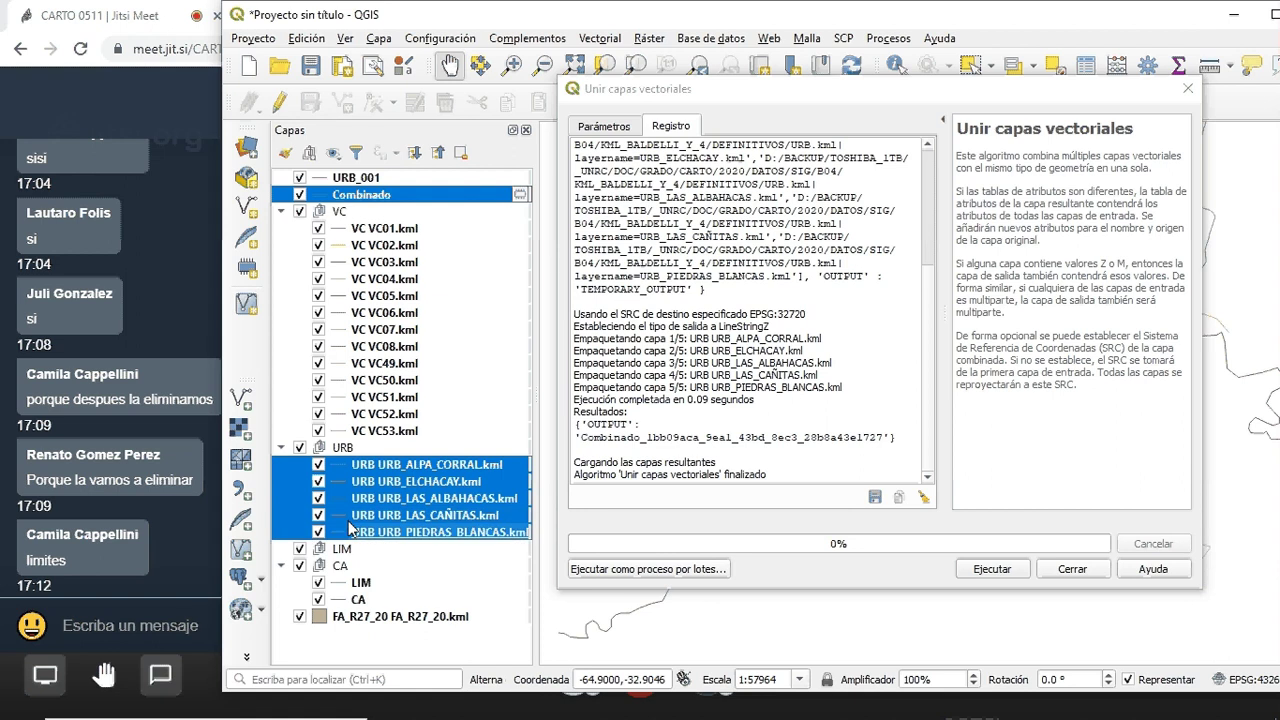
left_click(343, 450, "ctrl")
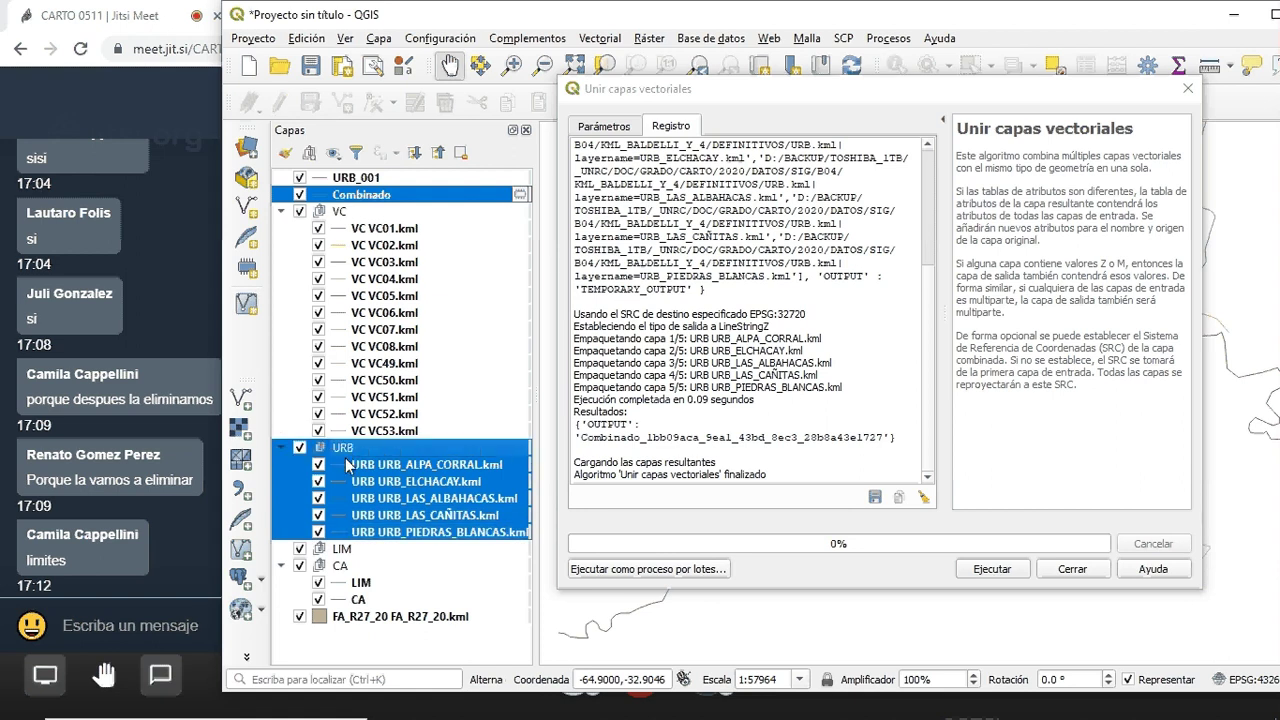
left_click(340, 549, "ctrl")
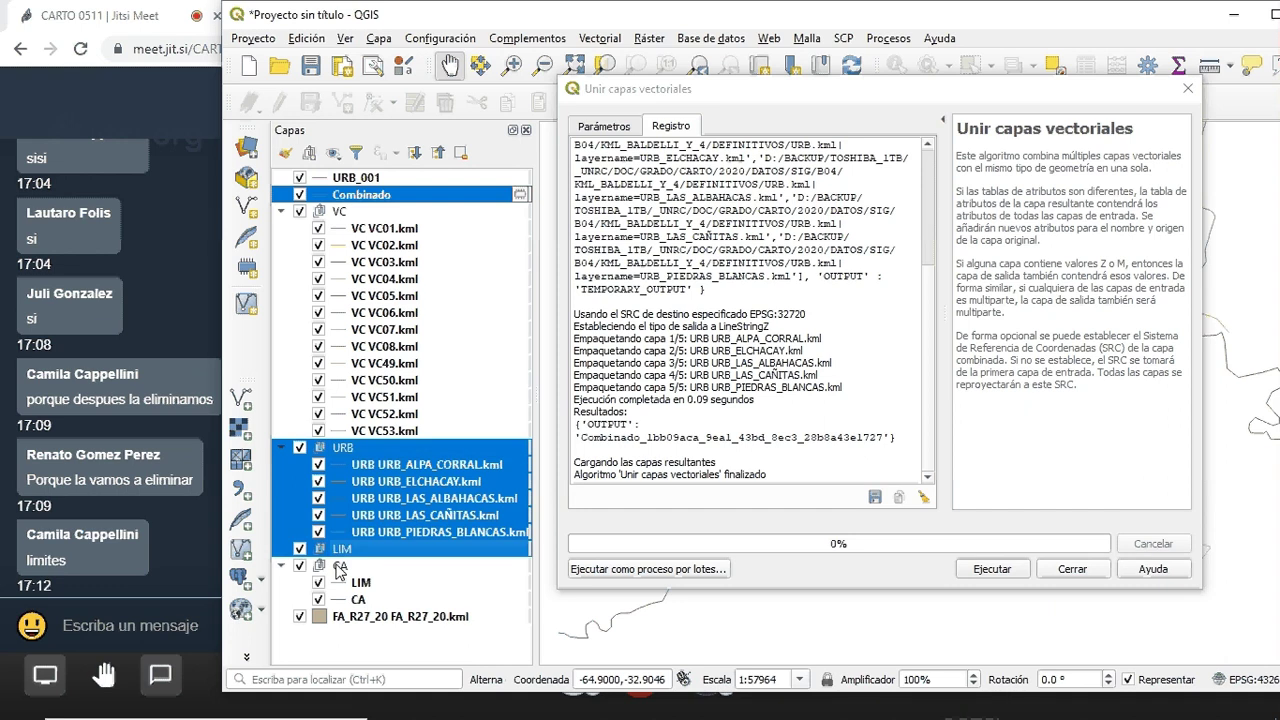
left_click(340, 567, "ctrl")
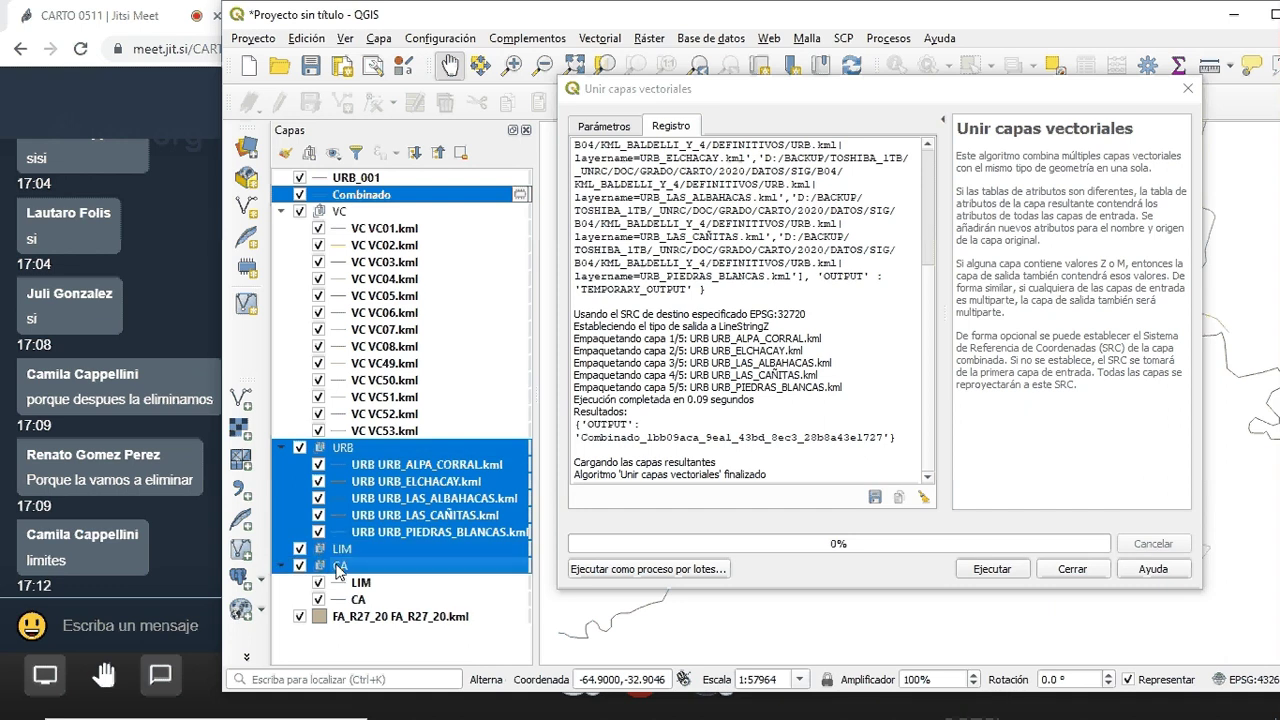
left_click(340, 567, "ctrl")
right_click(378, 498)
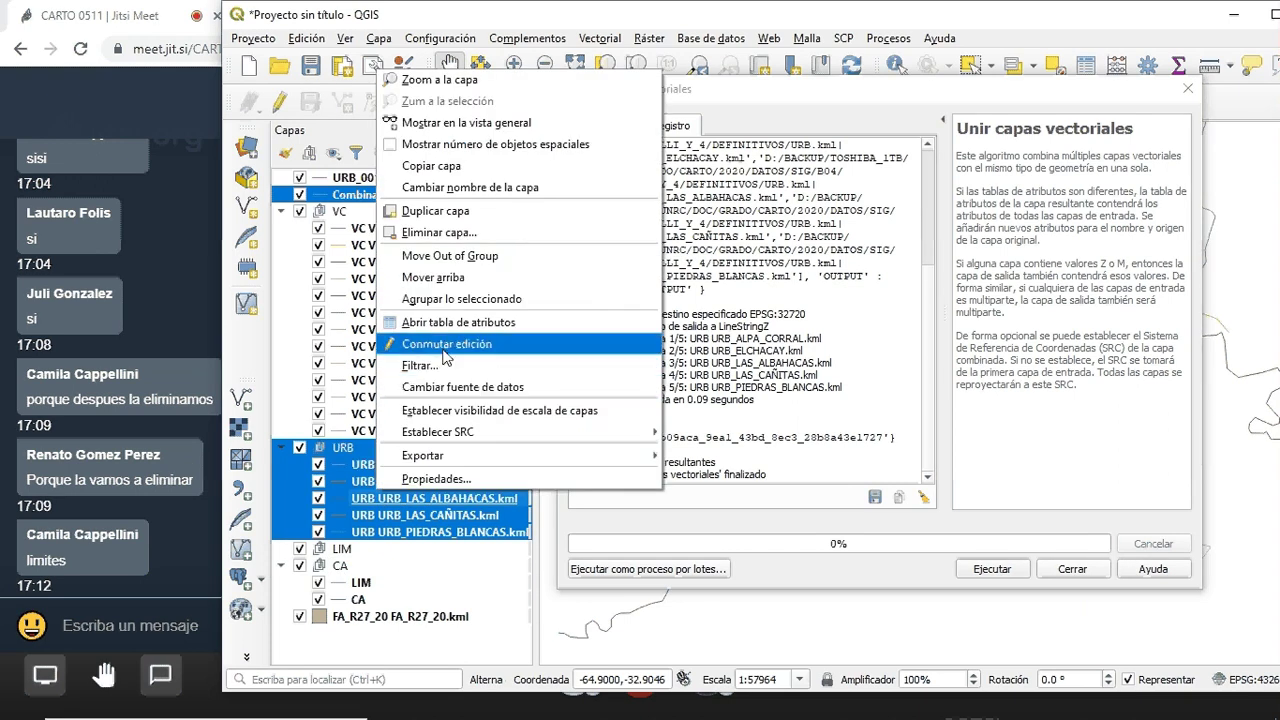
left_click(432, 232)
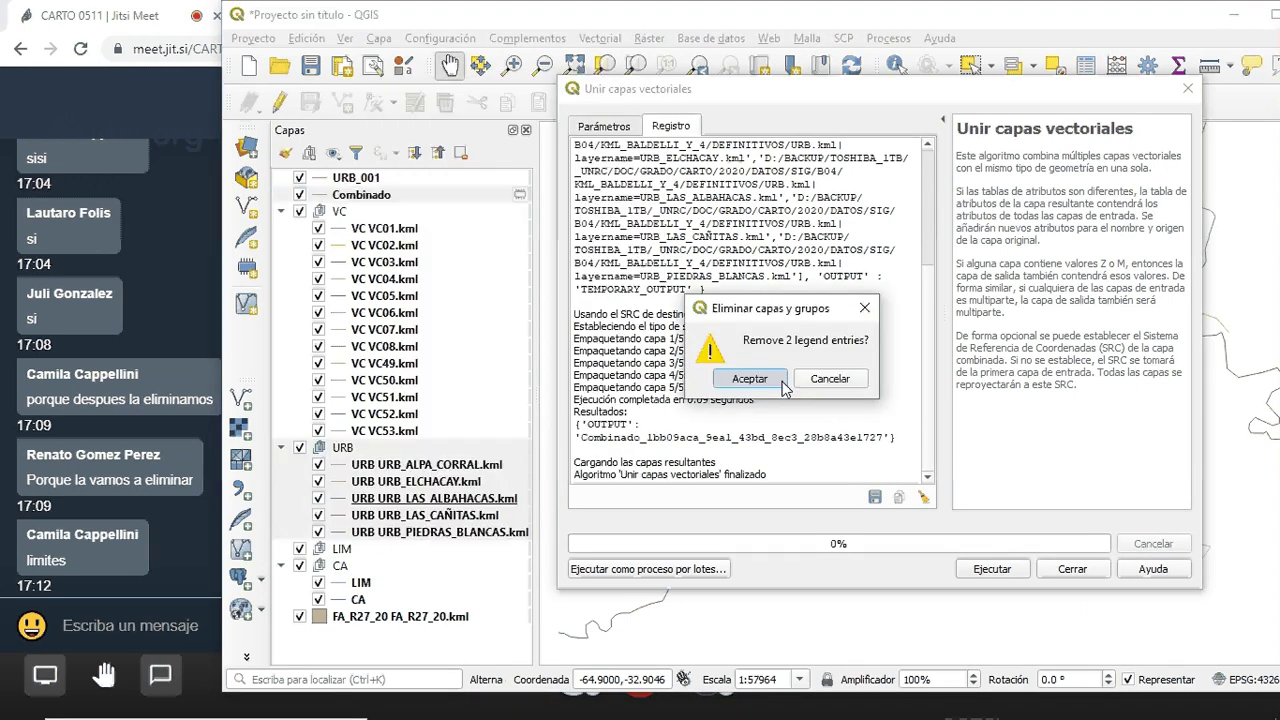
left_click(750, 379)
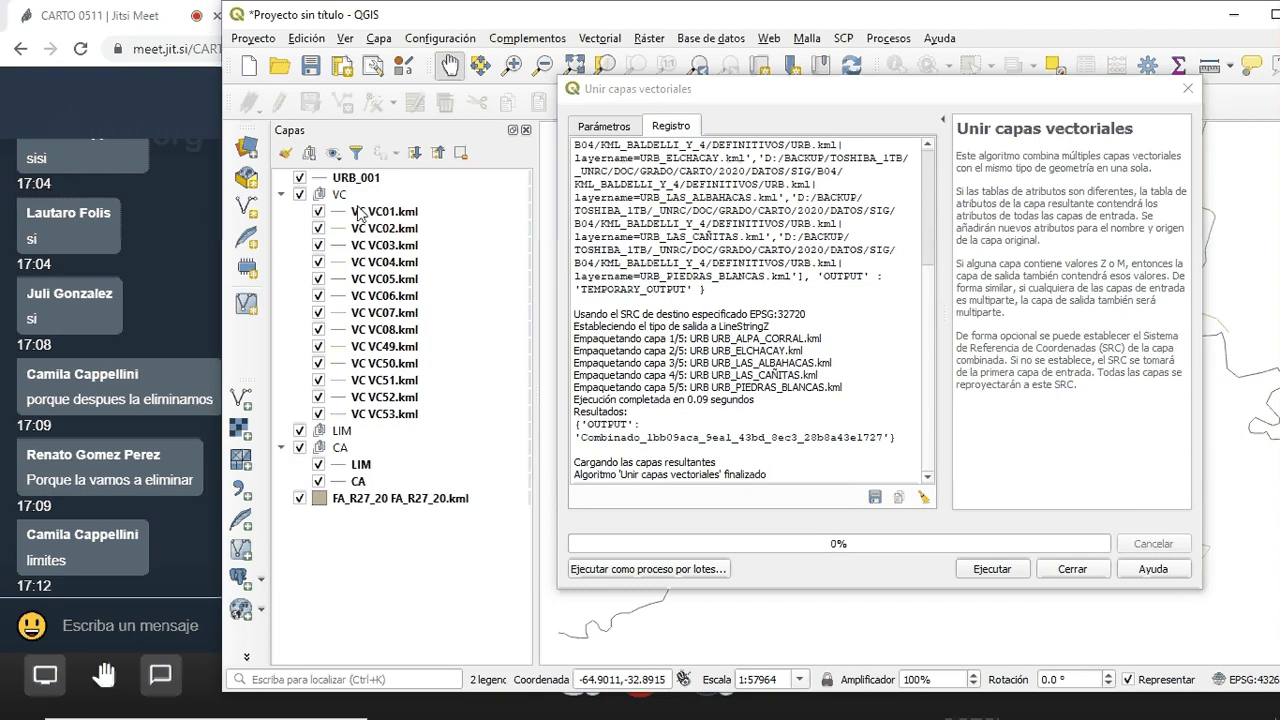
left_click(1074, 577)
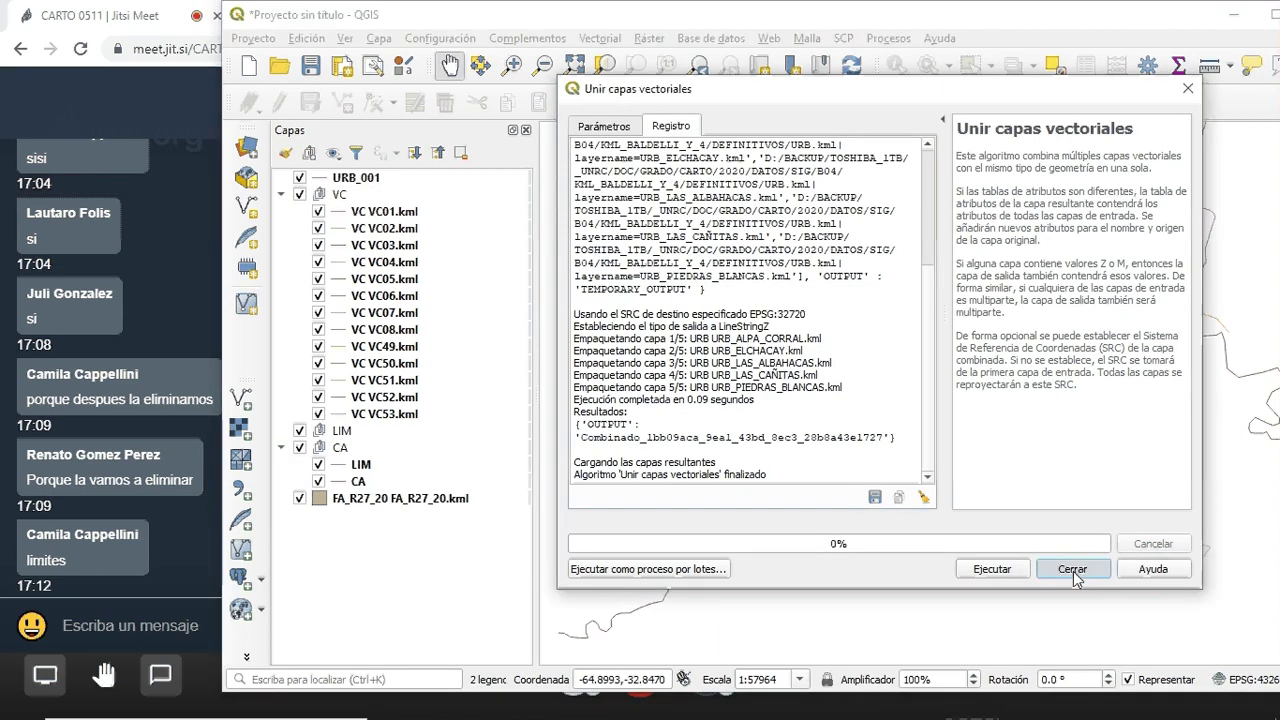
left_click(1073, 577)
Start merging vector layers with VC01 to VC08 and VC49 to VC53 as the input layers
left_click(598, 38)
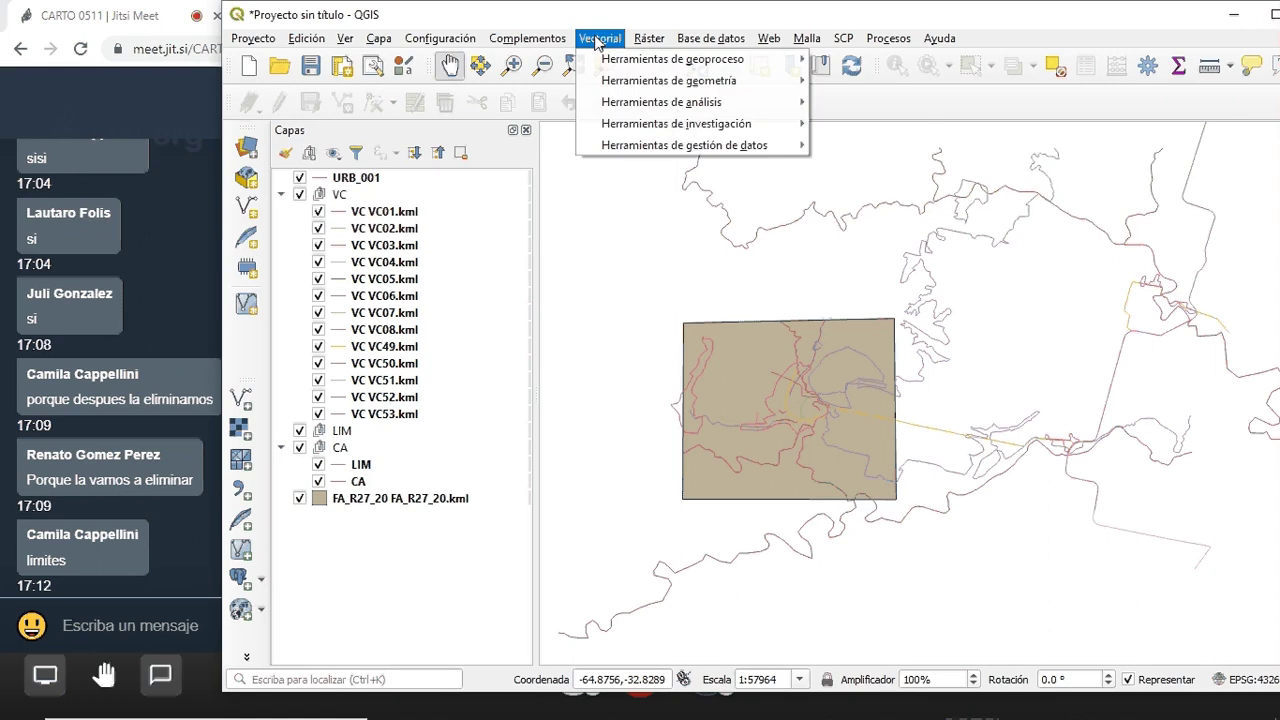
mouse_move(615, 150)
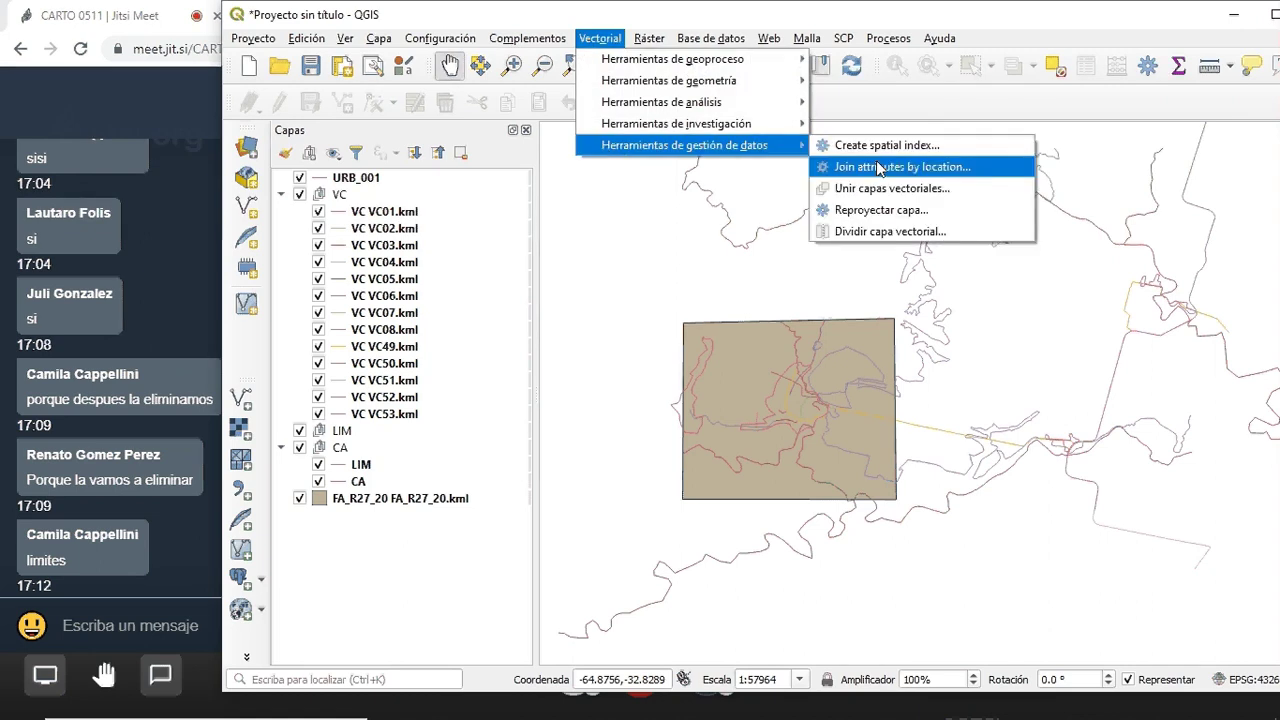
left_click(890, 189)
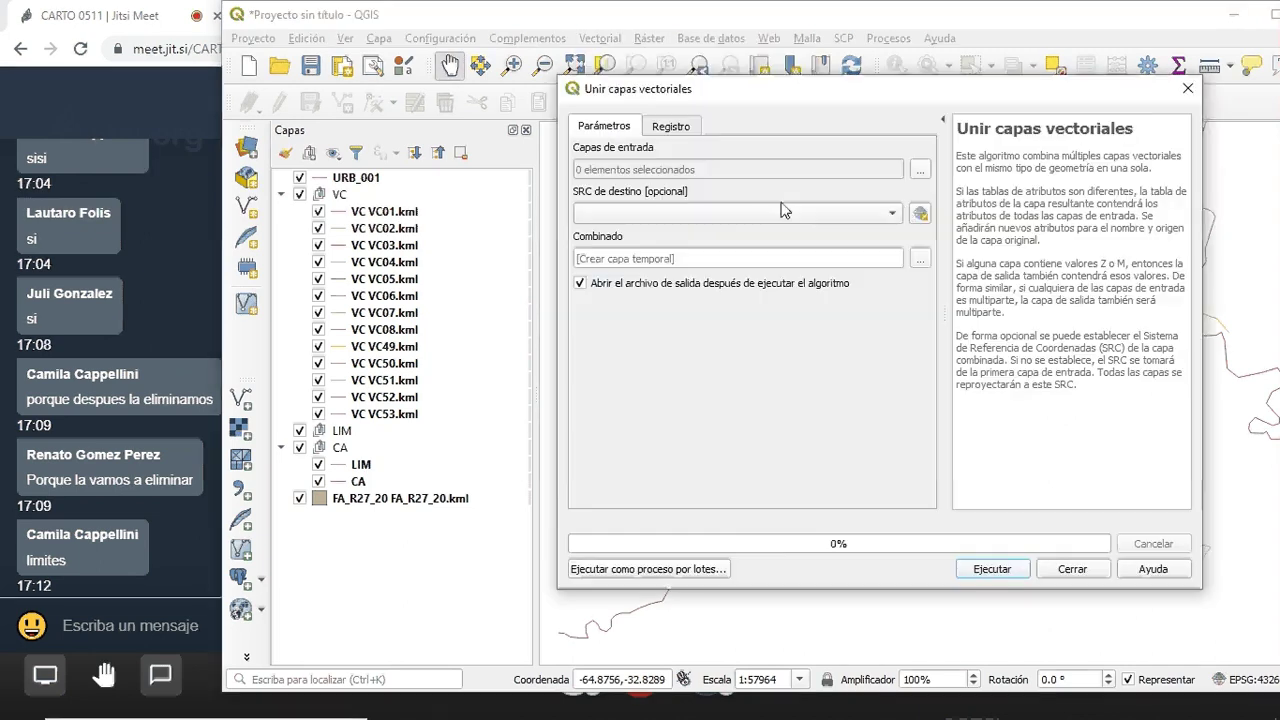
left_click(919, 170)
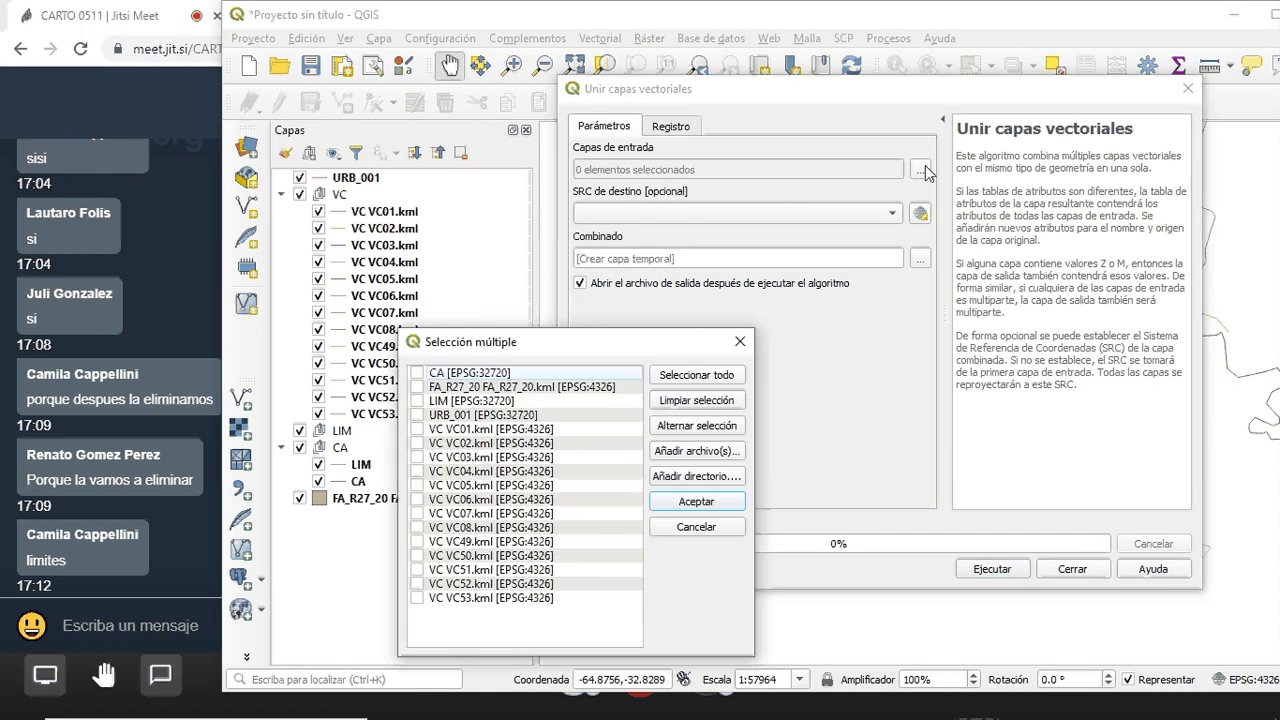
left_click(418, 431)
left_click(417, 443)
left_click(418, 471)
left_click(418, 457)
left_click(417, 485)
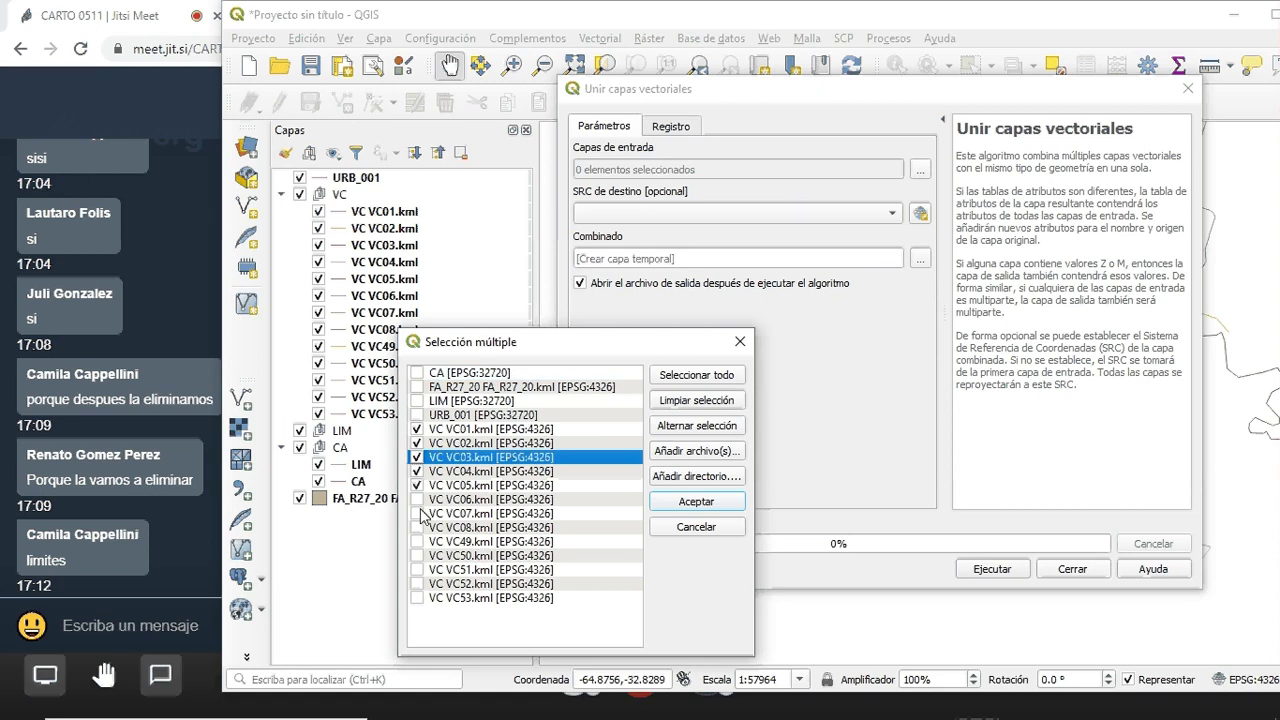
left_click(417, 499)
left_click(418, 513)
left_click(417, 527)
left_click(417, 541)
left_click(417, 555)
left_click(417, 569)
left_click(417, 583)
left_click(417, 597)
left_click(677, 512)
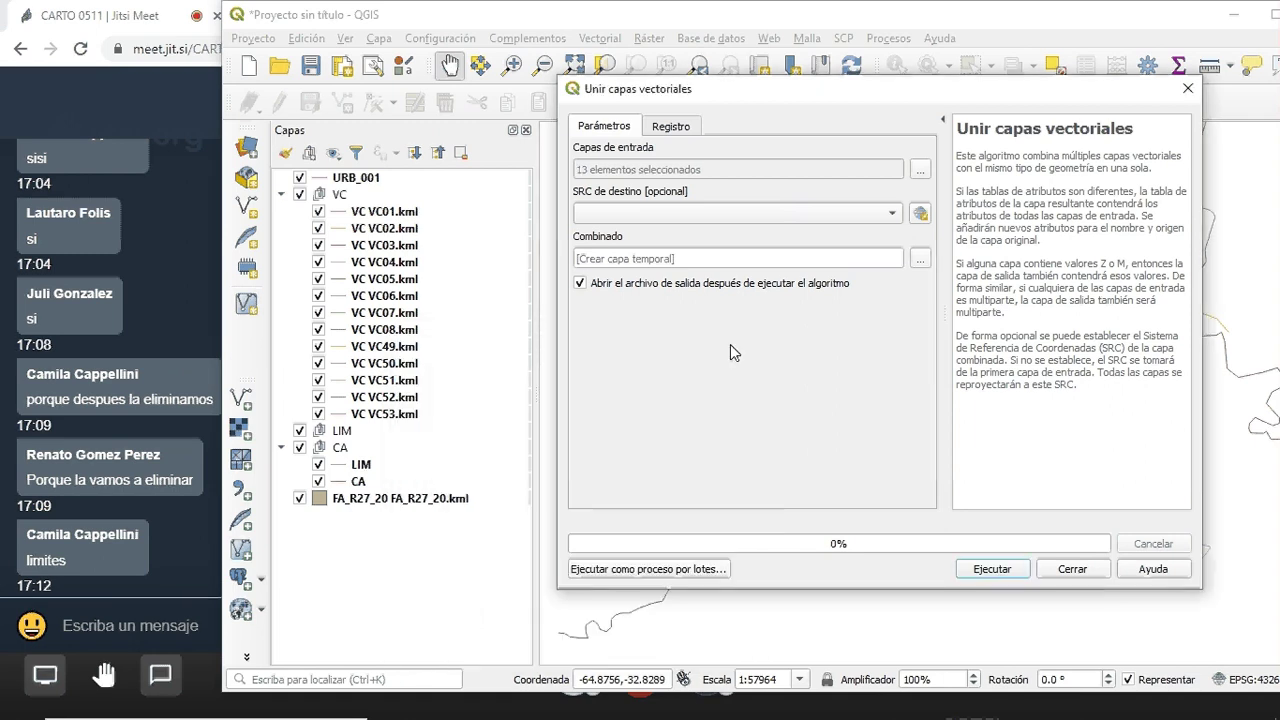
Set the merge's target CRS to EPSG:32720 - WGS 84 / UTM zone 20S, run it, and close the tool
left_click(885, 216)
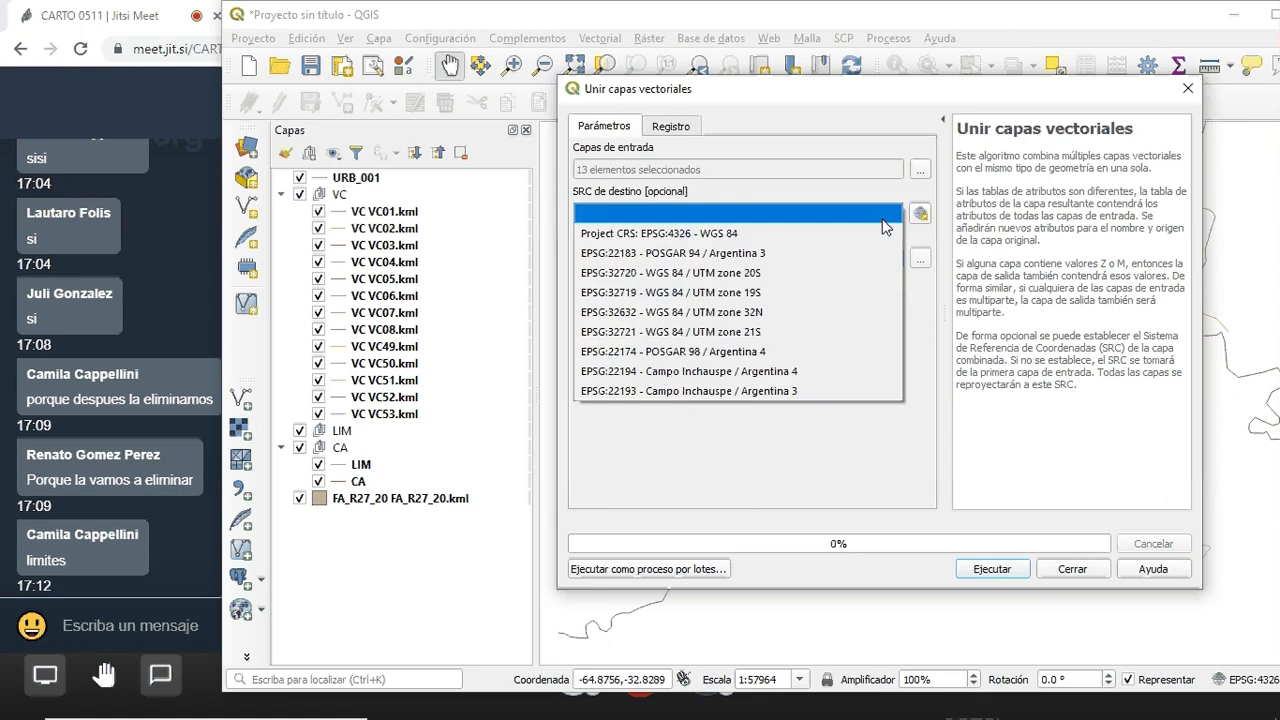
left_click(727, 276)
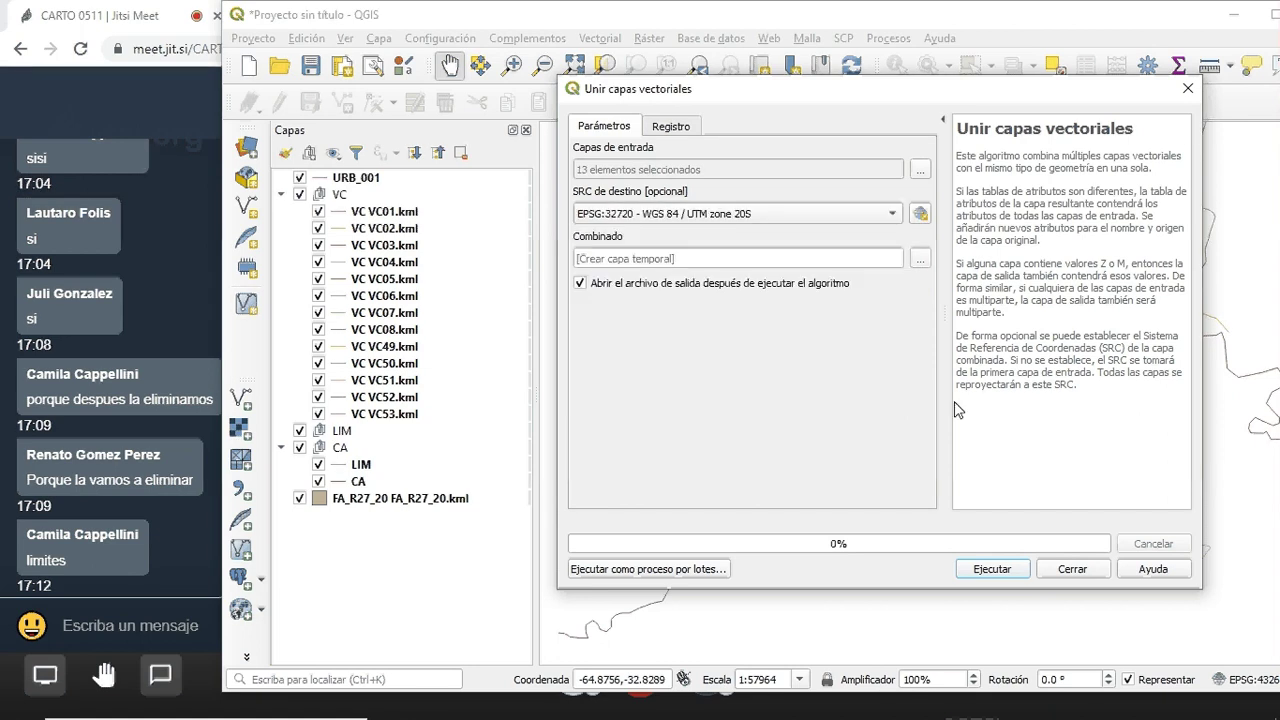
left_click(1009, 573)
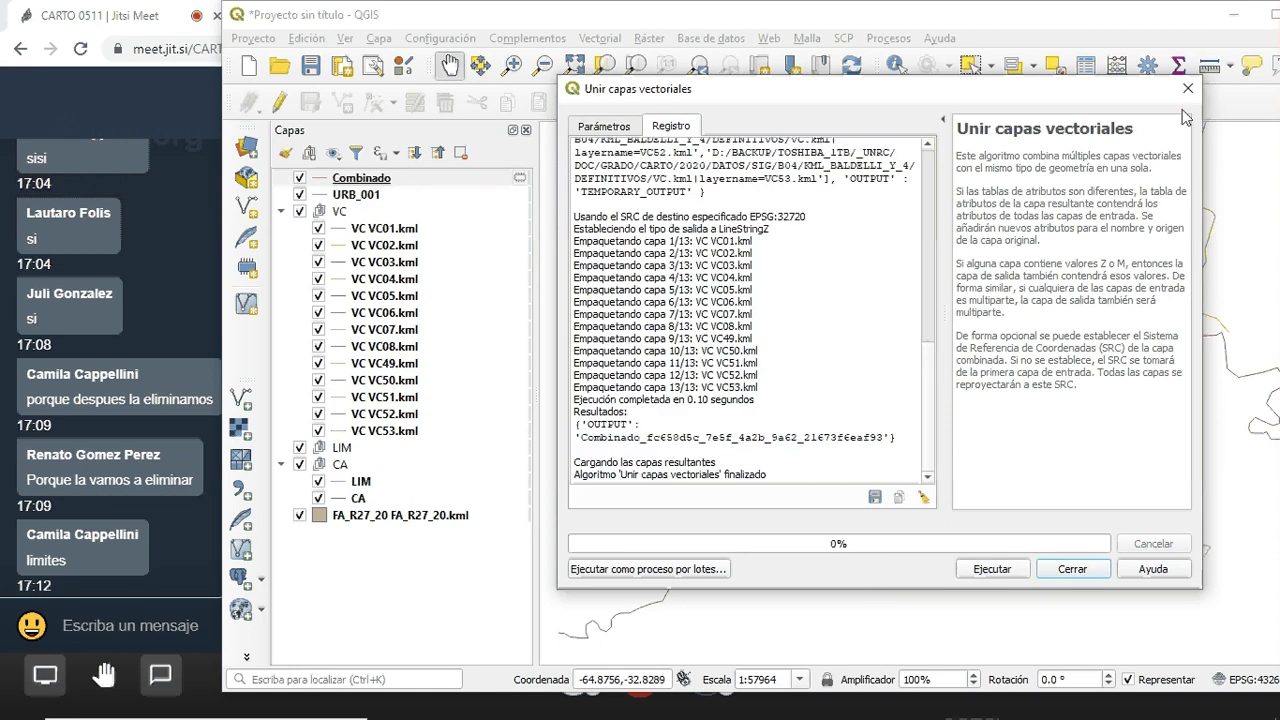
left_click(1188, 89)
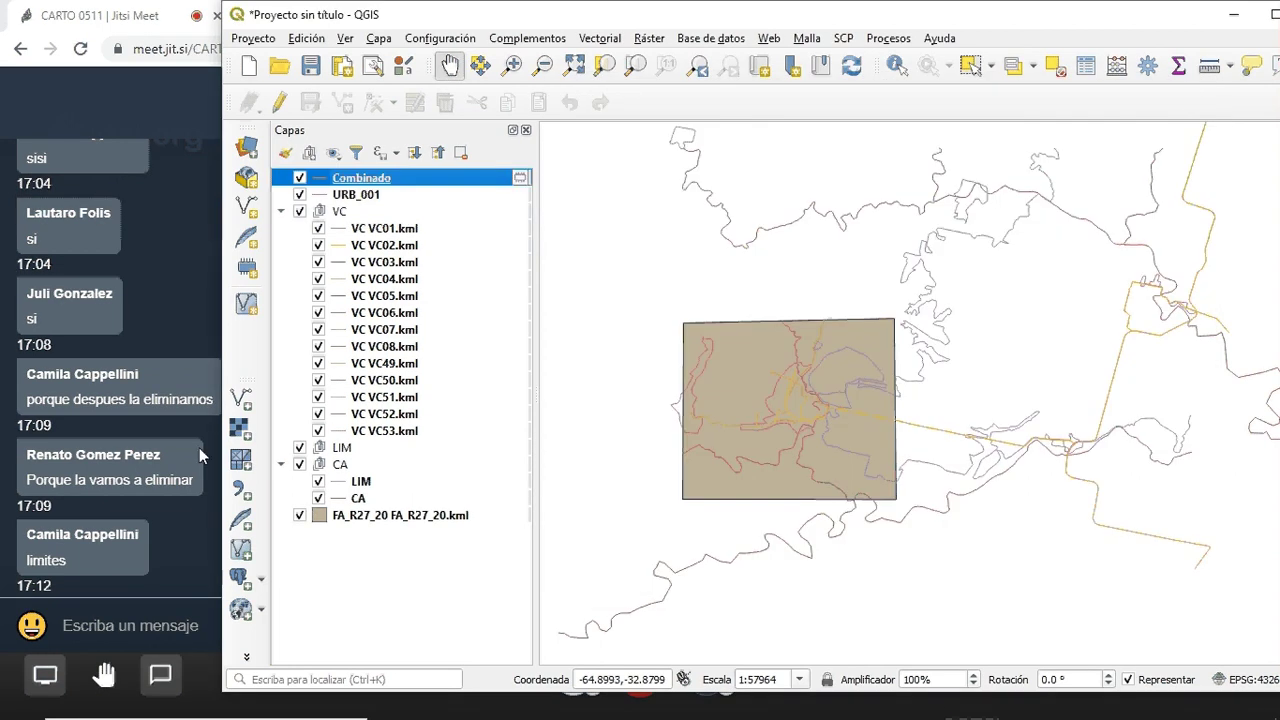
Set up an export of the temporary Combinado layer as an ESRI shapefile named VC in the UTM folder
right_click(341, 178)
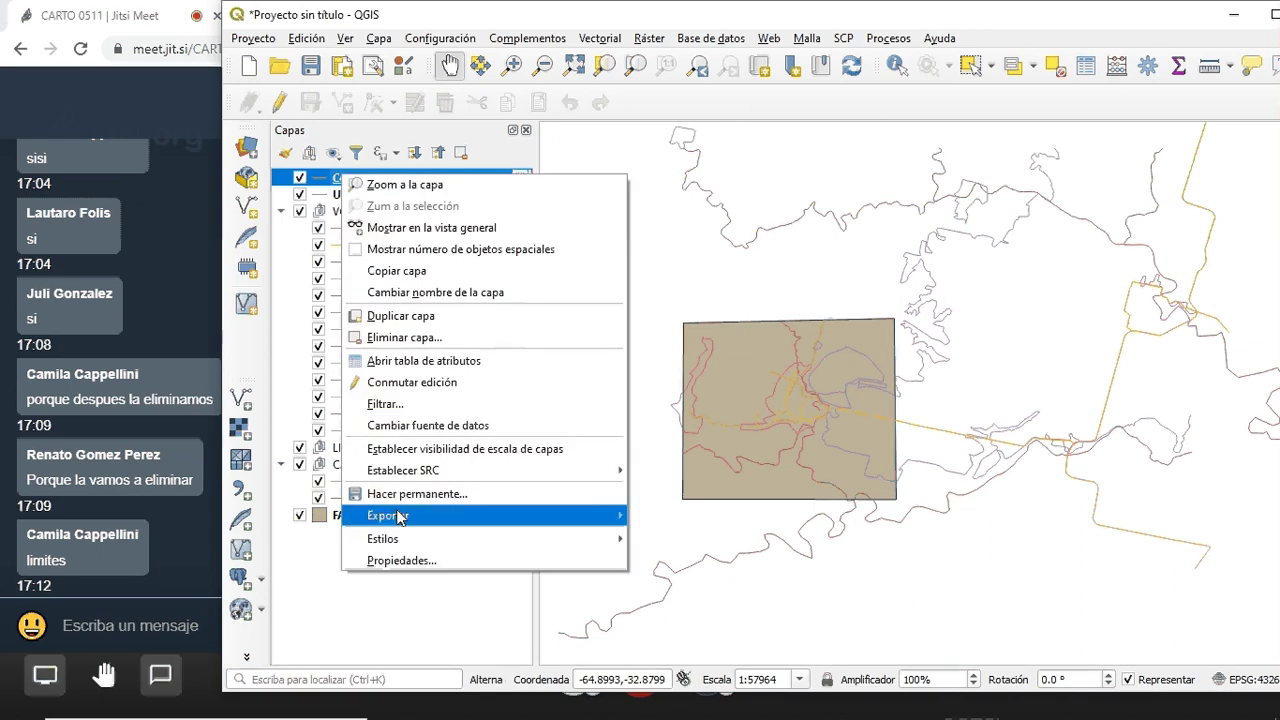
mouse_move(399, 517)
left_click(772, 517)
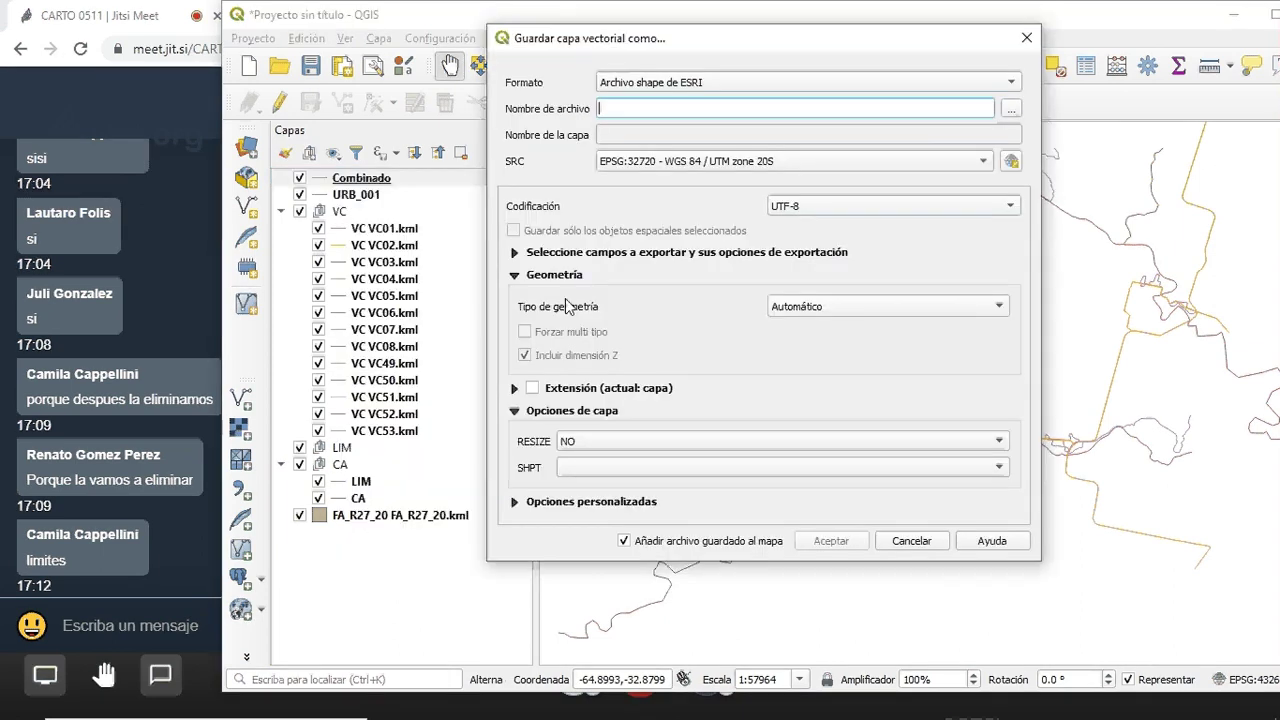
left_click(1012, 108)
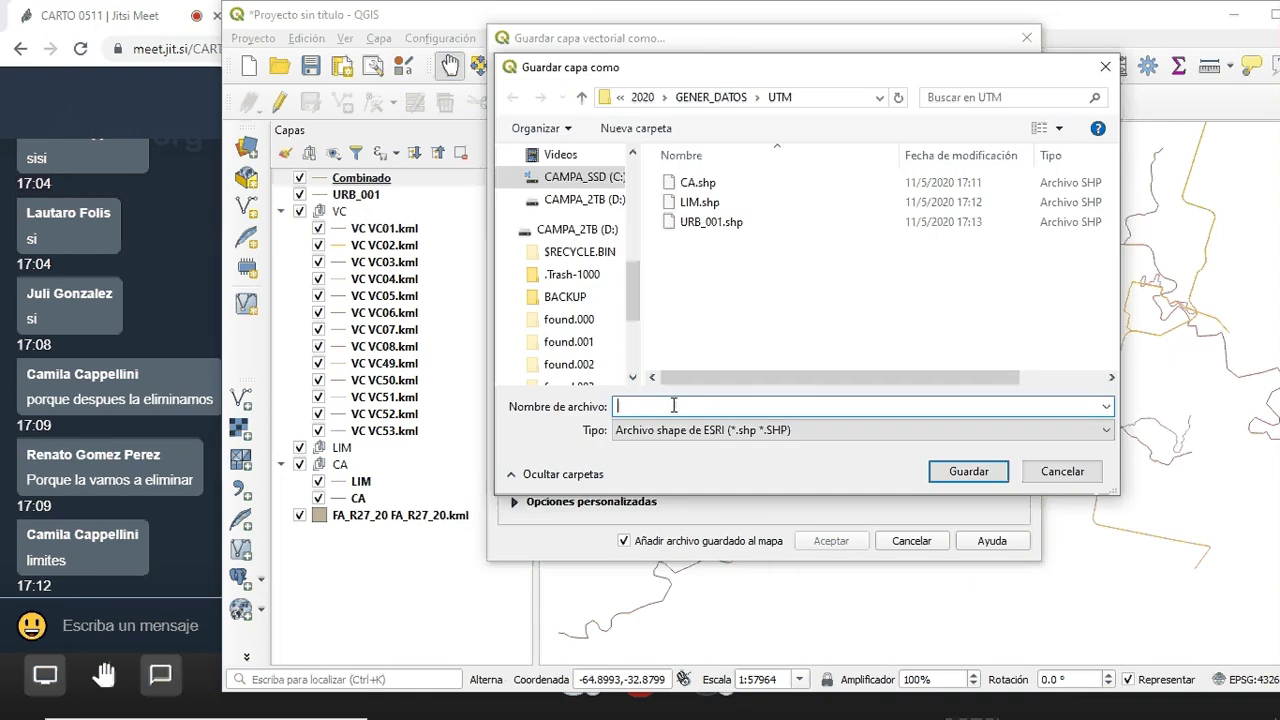
type("VC")
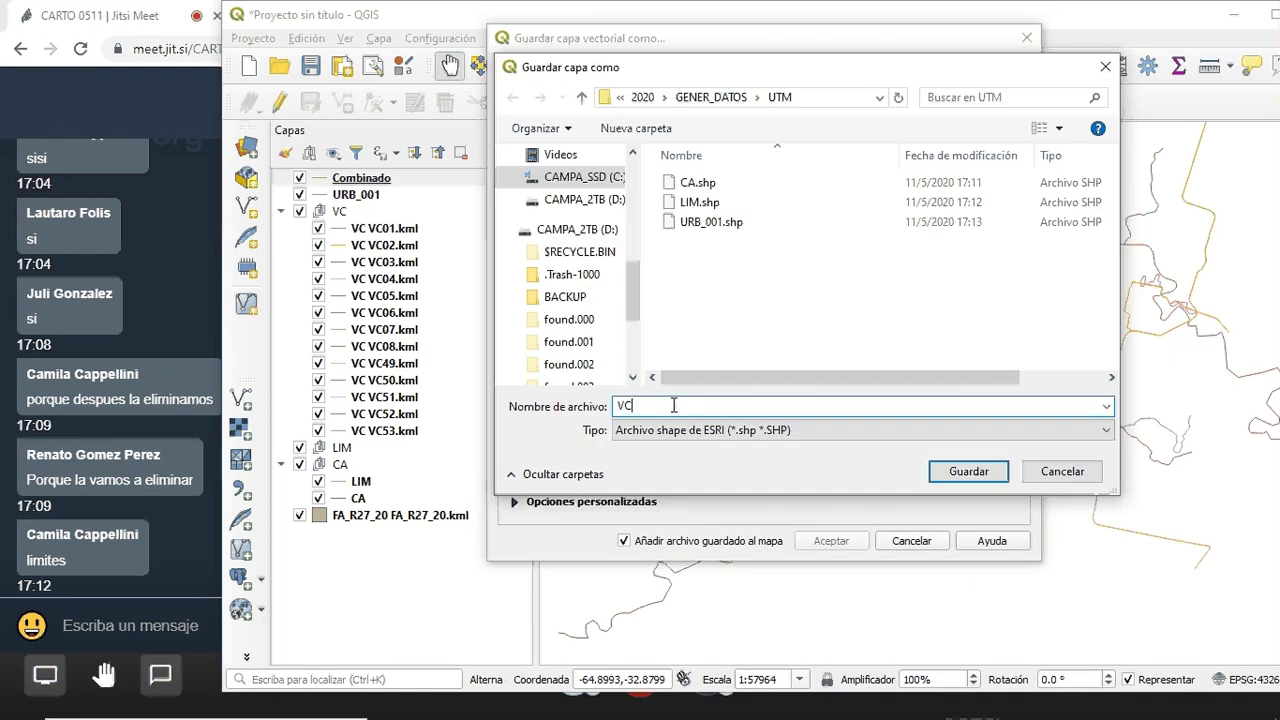
left_click(966, 471)
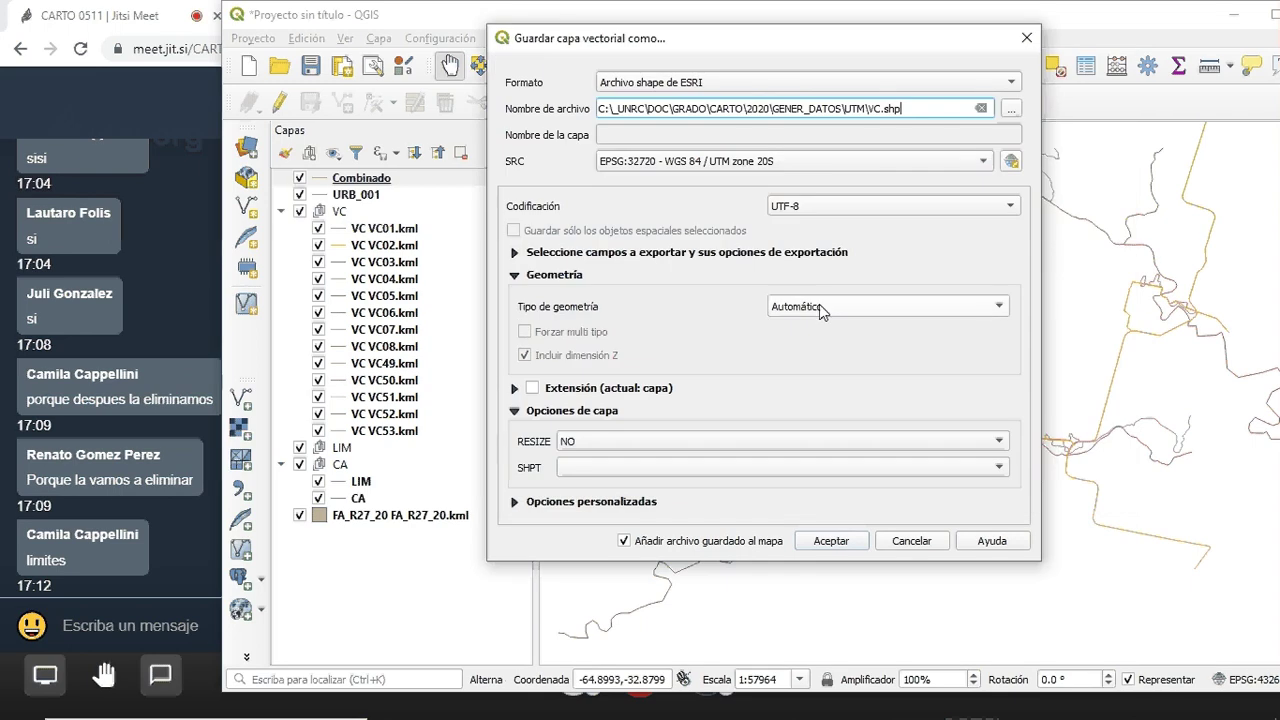
Set the VC export's geometry type to LineString without the Z dimension and save the layer
left_click(905, 307)
left_click(808, 350)
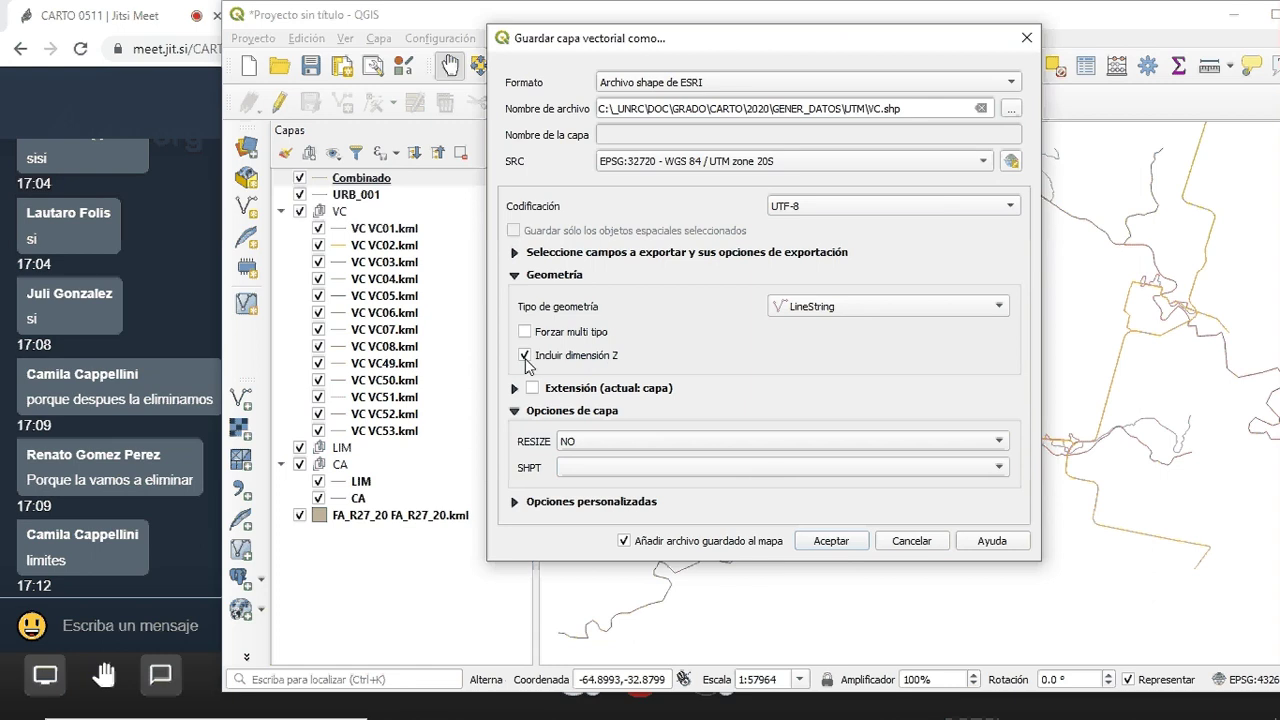
left_click(525, 355)
left_click(834, 541)
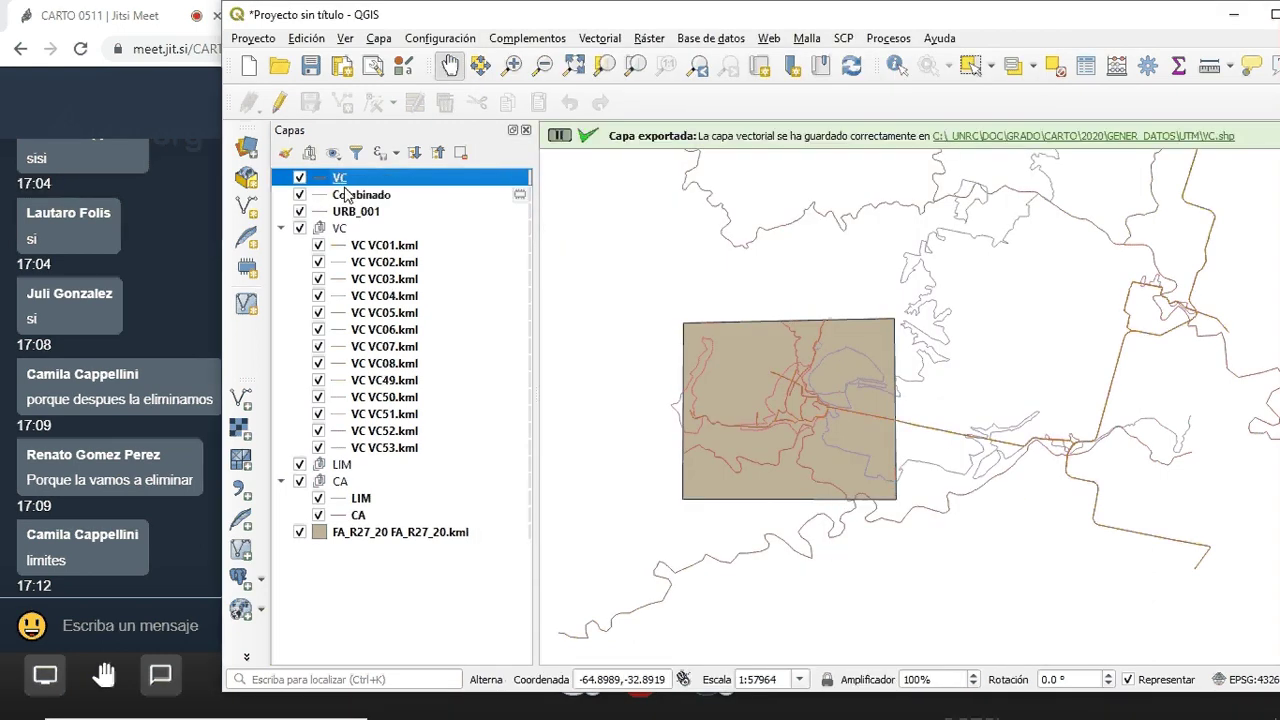
Remove the temporary Combinado layer and the thirteen KML layers VC01 to VC08 and VC49 to VC53
left_click(342, 196)
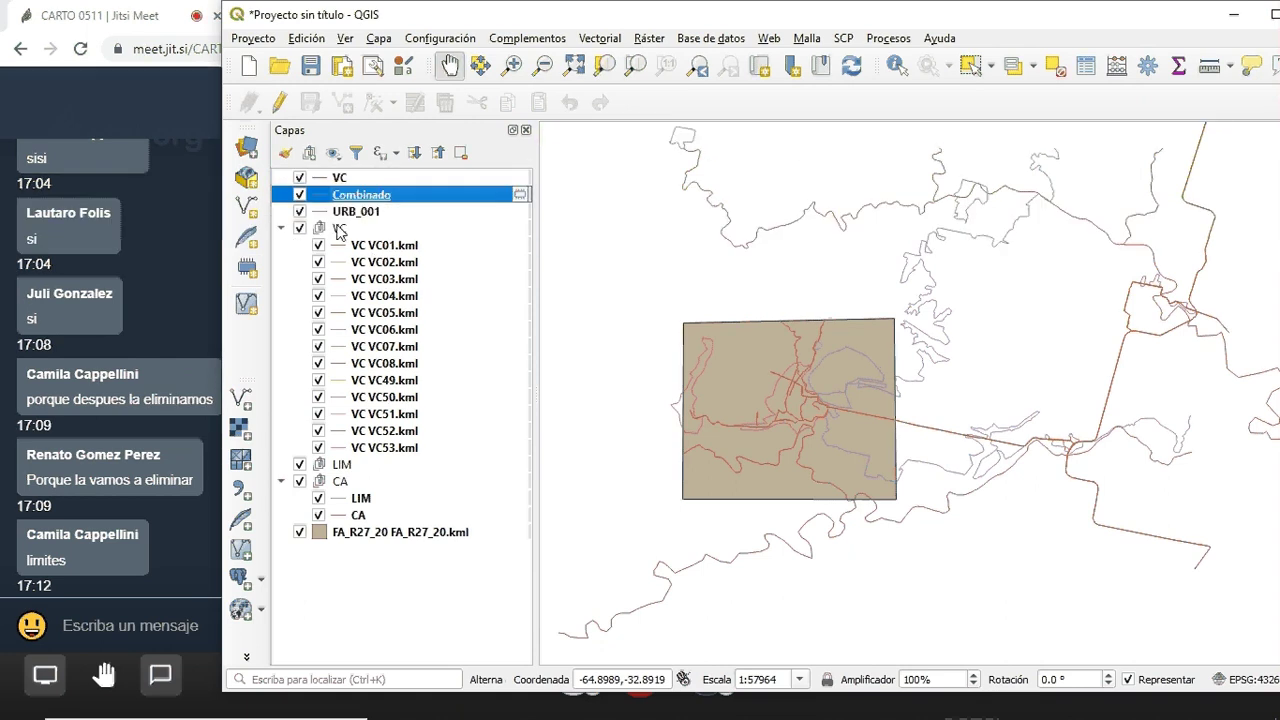
left_click(372, 247, "shift")
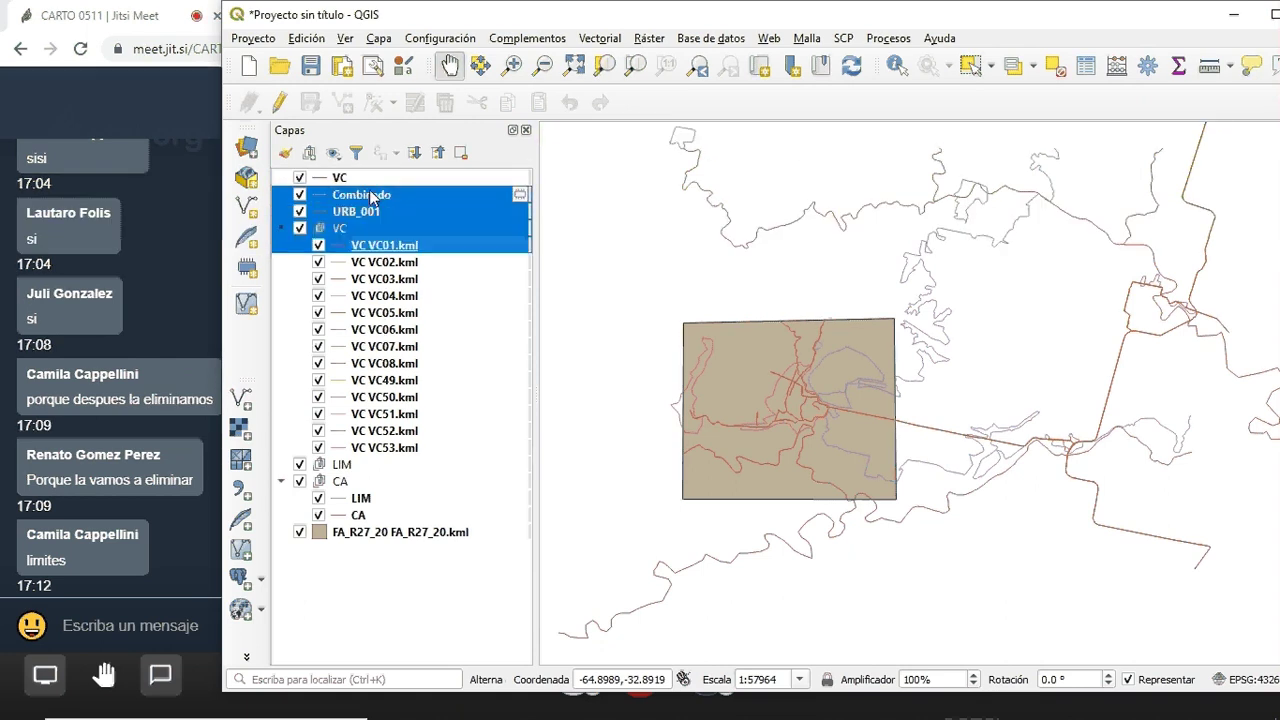
left_click(372, 196)
left_click(384, 246, "ctrl")
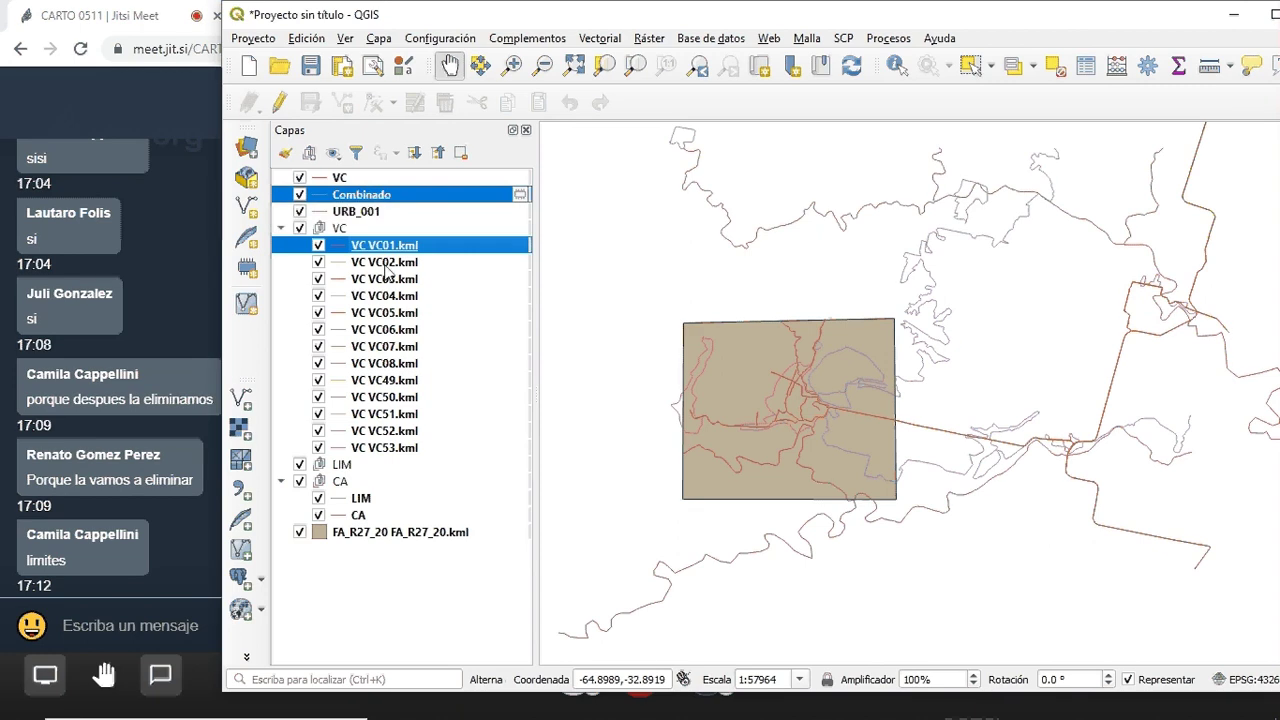
left_click(386, 264, "ctrl")
left_click(388, 280, "ctrl")
left_click(386, 297, "ctrl")
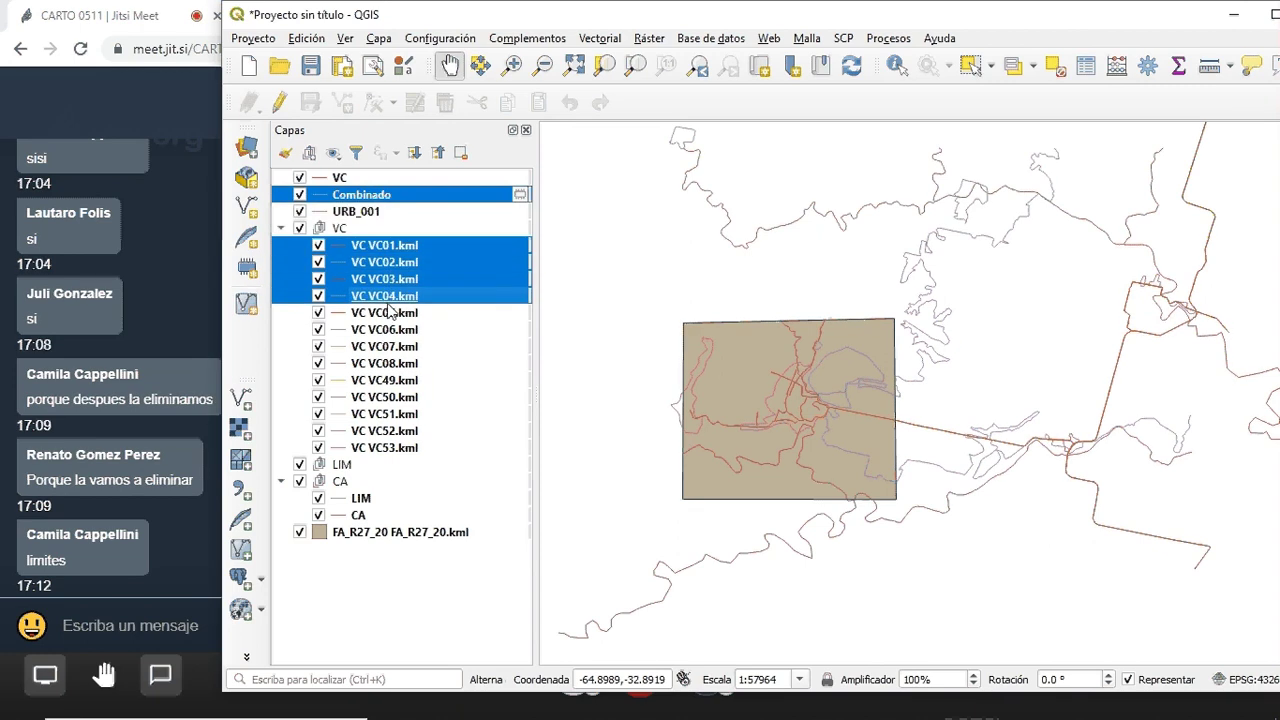
left_click(384, 313, "ctrl")
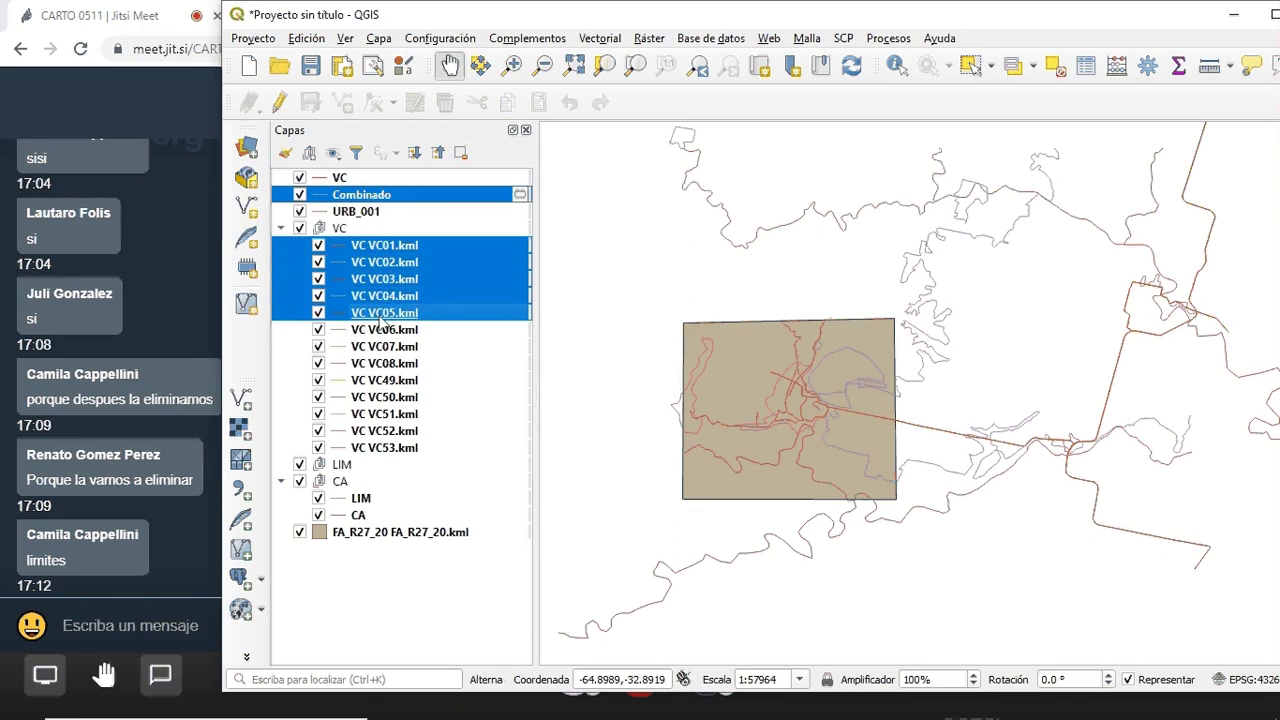
left_click(386, 449, "shift")
right_click(395, 421)
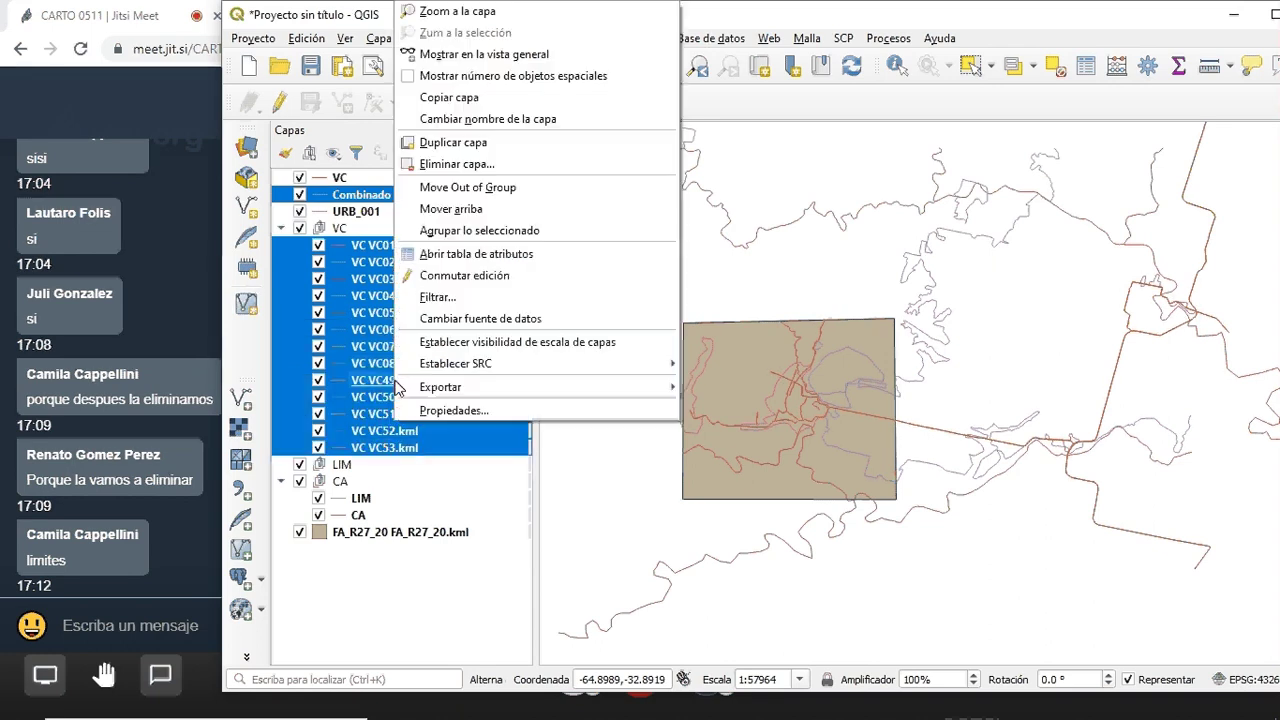
left_click(446, 170)
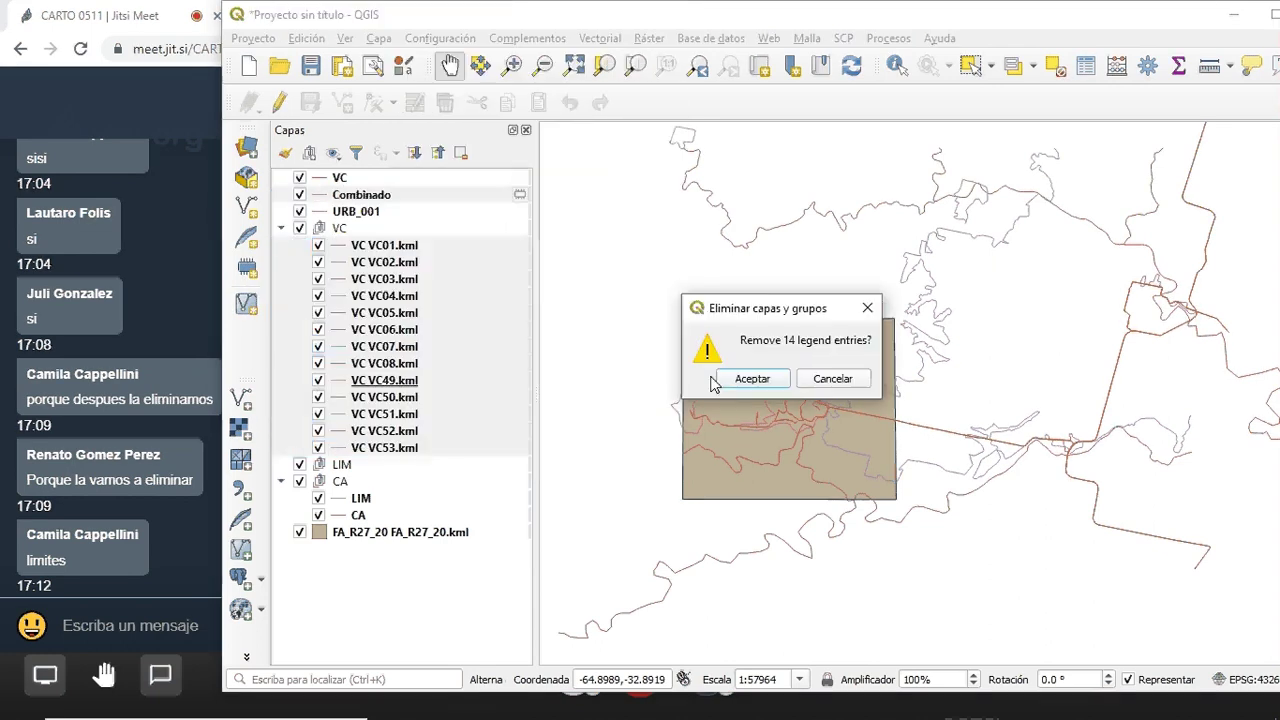
left_click(714, 378)
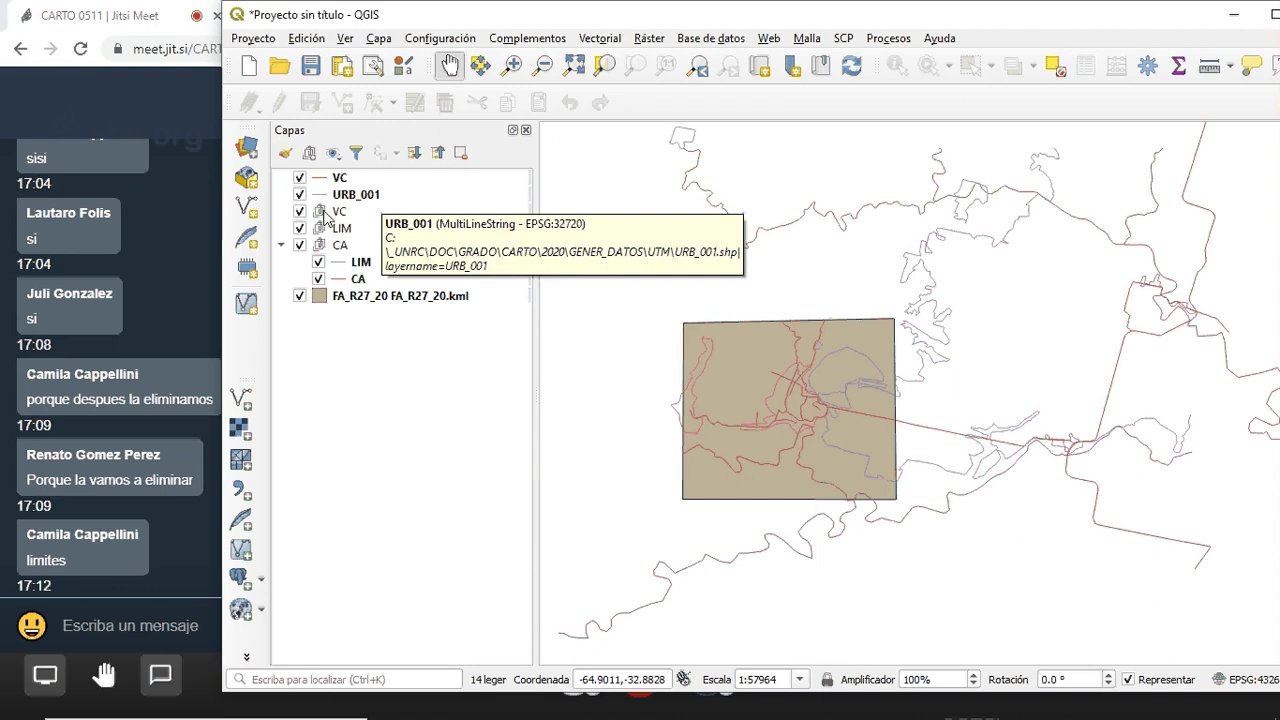
Remove the empty VC and LIM groups from the layer tree
right_click(324, 213)
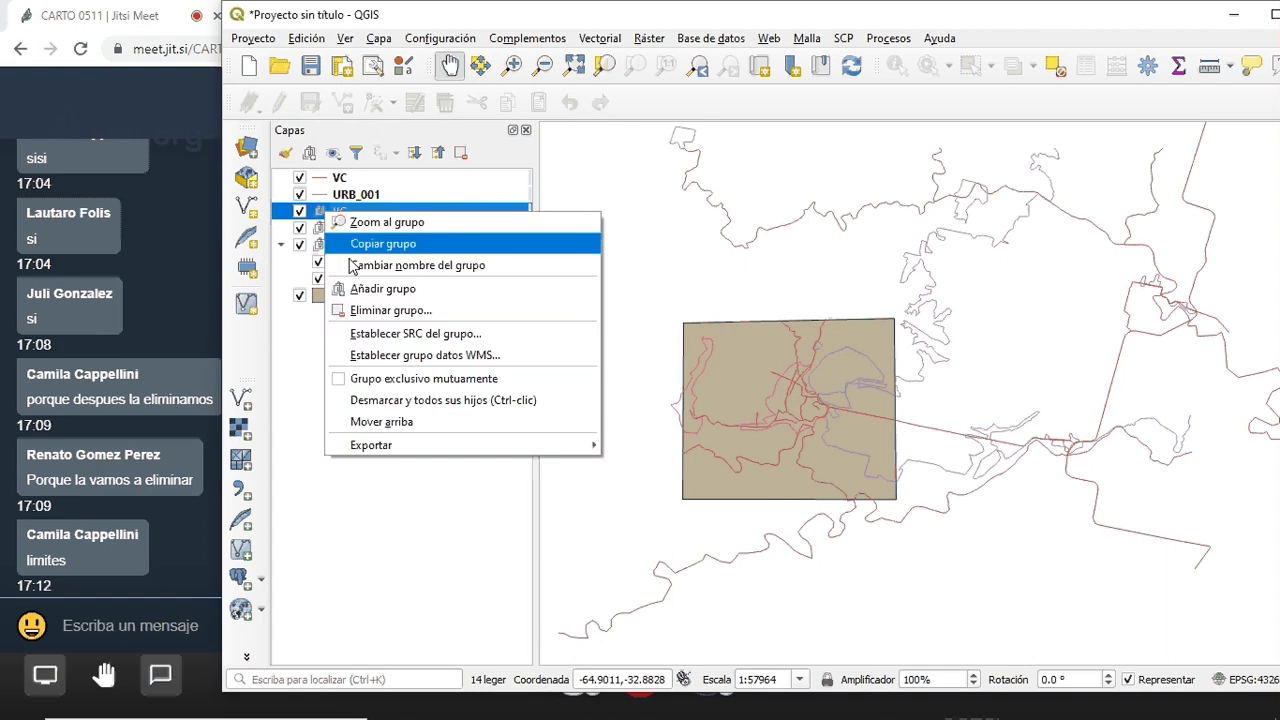
left_click(446, 311)
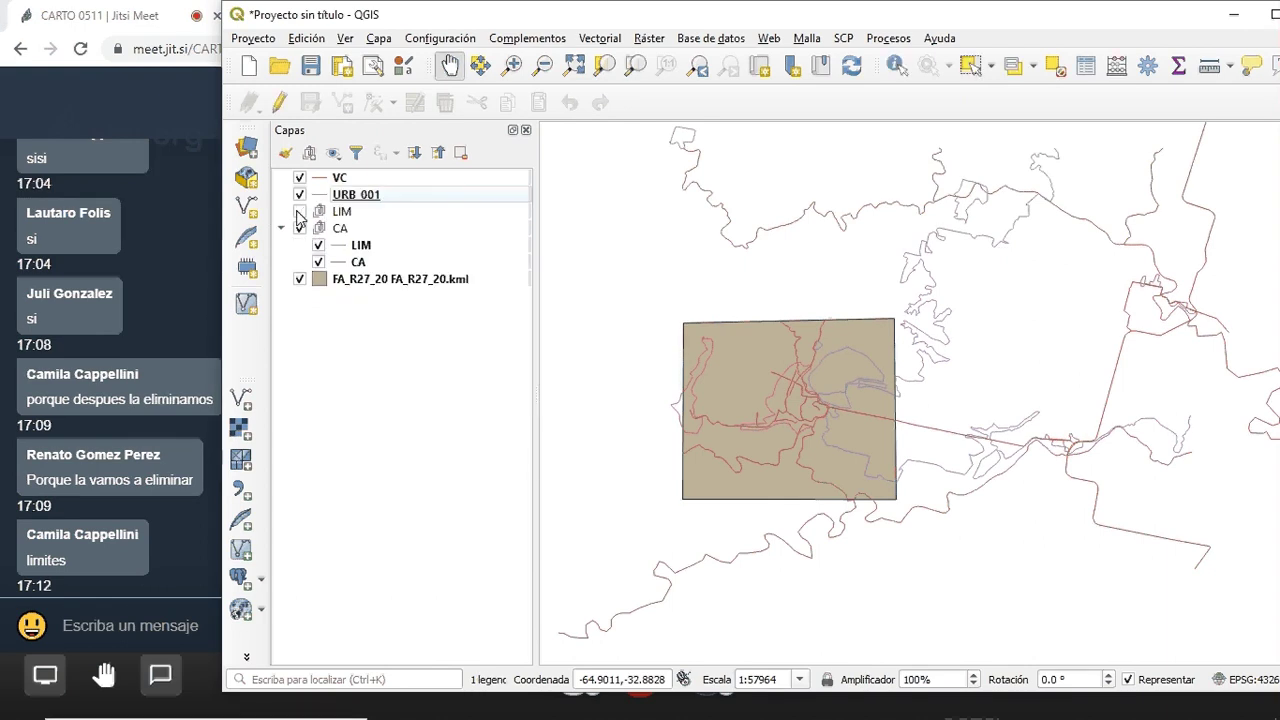
right_click(338, 212)
left_click(374, 307)
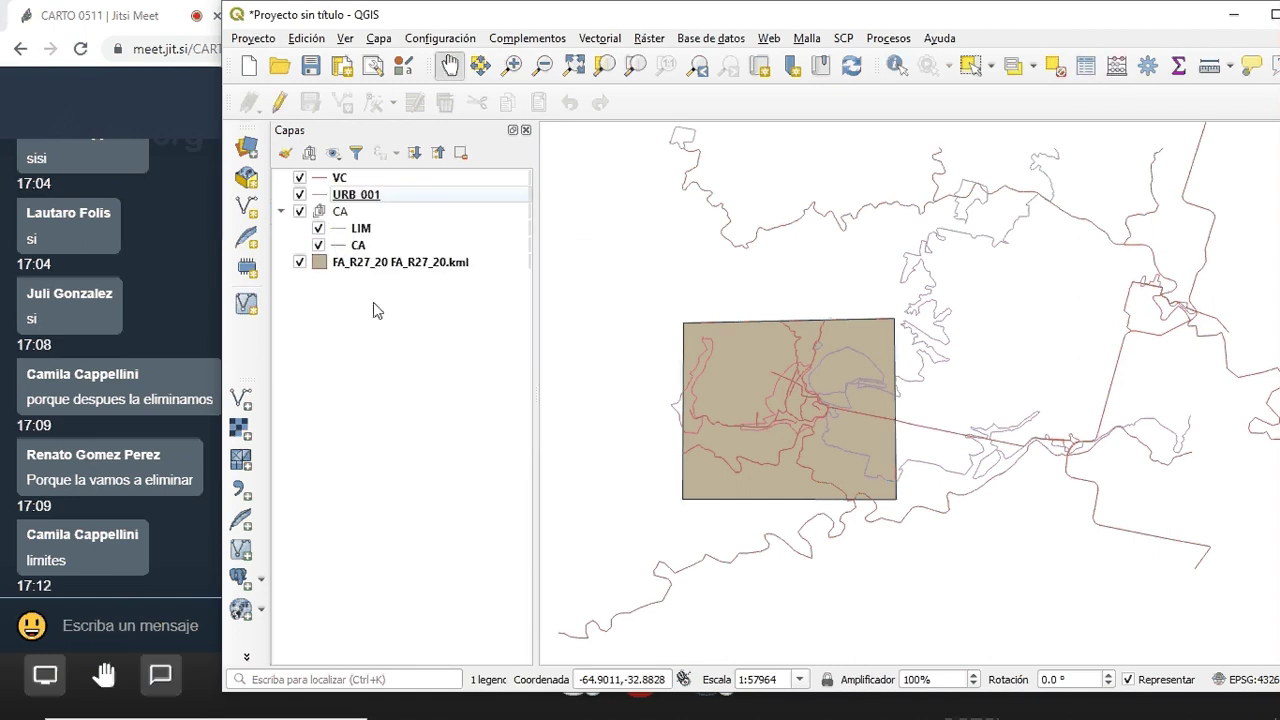
Move the LIM and CA layers out of the CA group to below URB_001, and remove the empty group
left_click(357, 234)
left_click(357, 245, "ctrl")
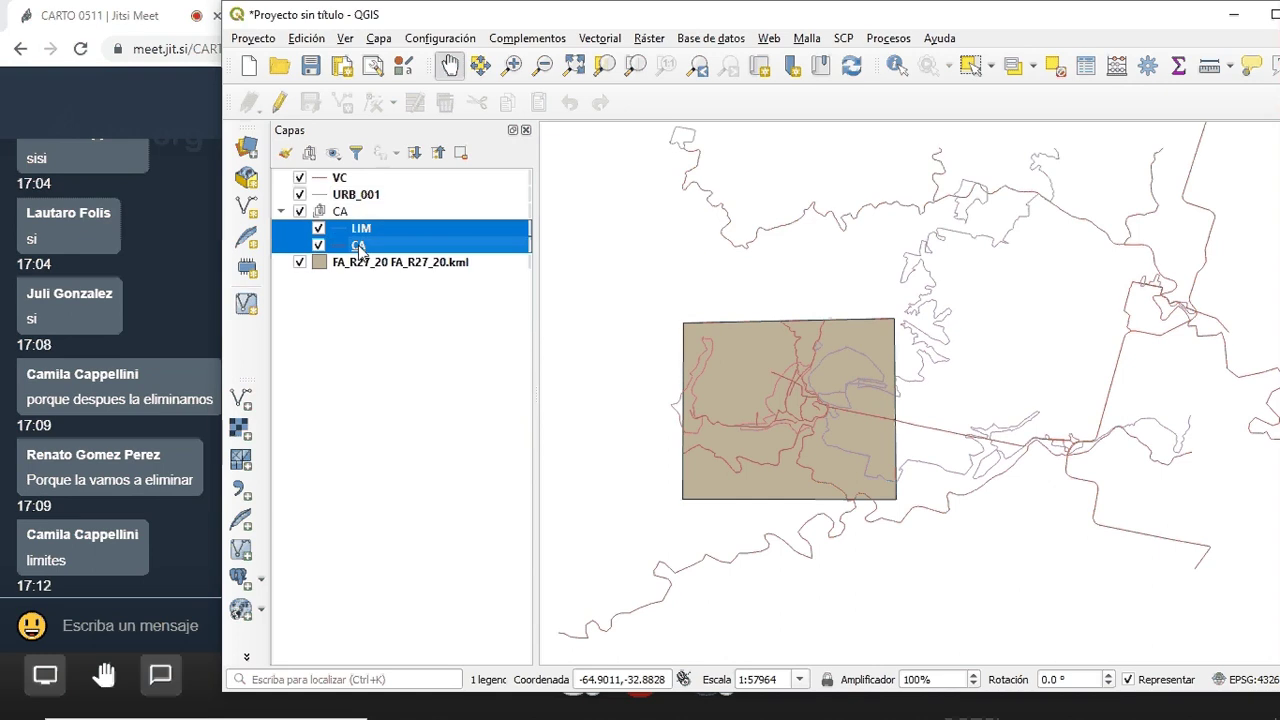
left_click_drag(370, 232, 327, 206)
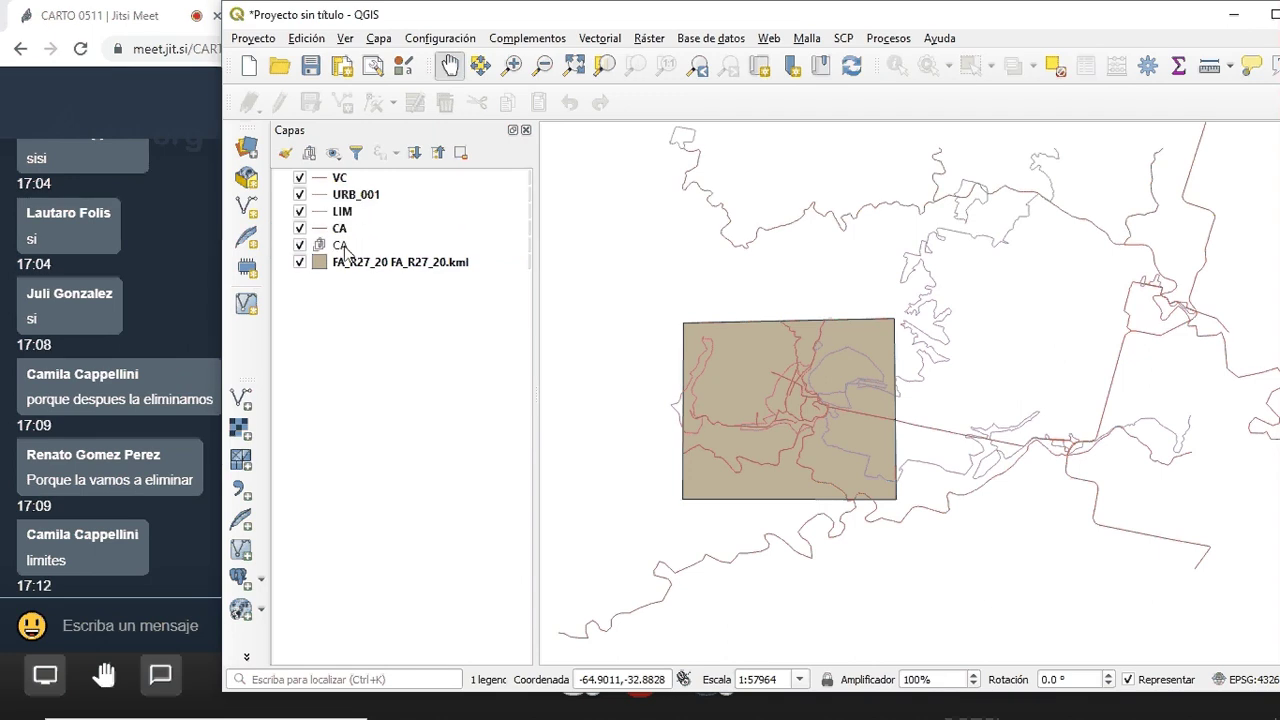
left_click(300, 245)
right_click(330, 245)
left_click(394, 340)
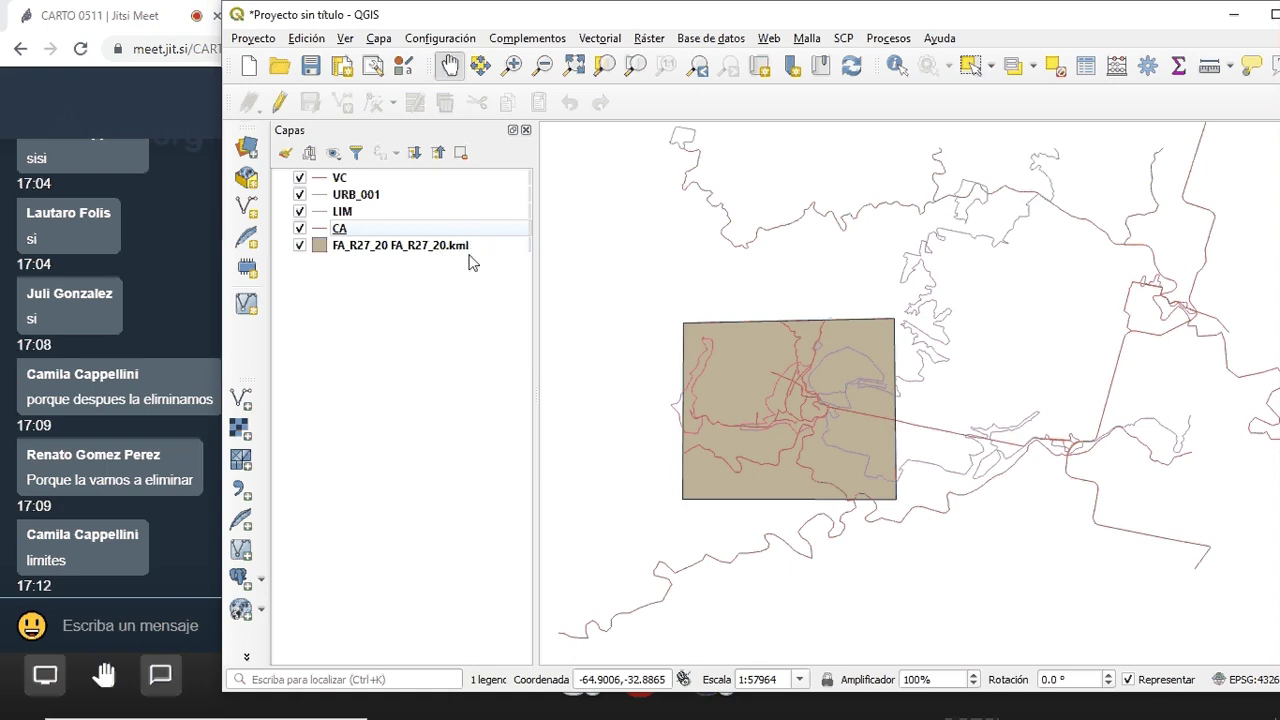
Set up an export of the FA_R27_20 KML layer as an ESRI shapefile named SIL_LIN in the UTM folder
right_click(361, 250)
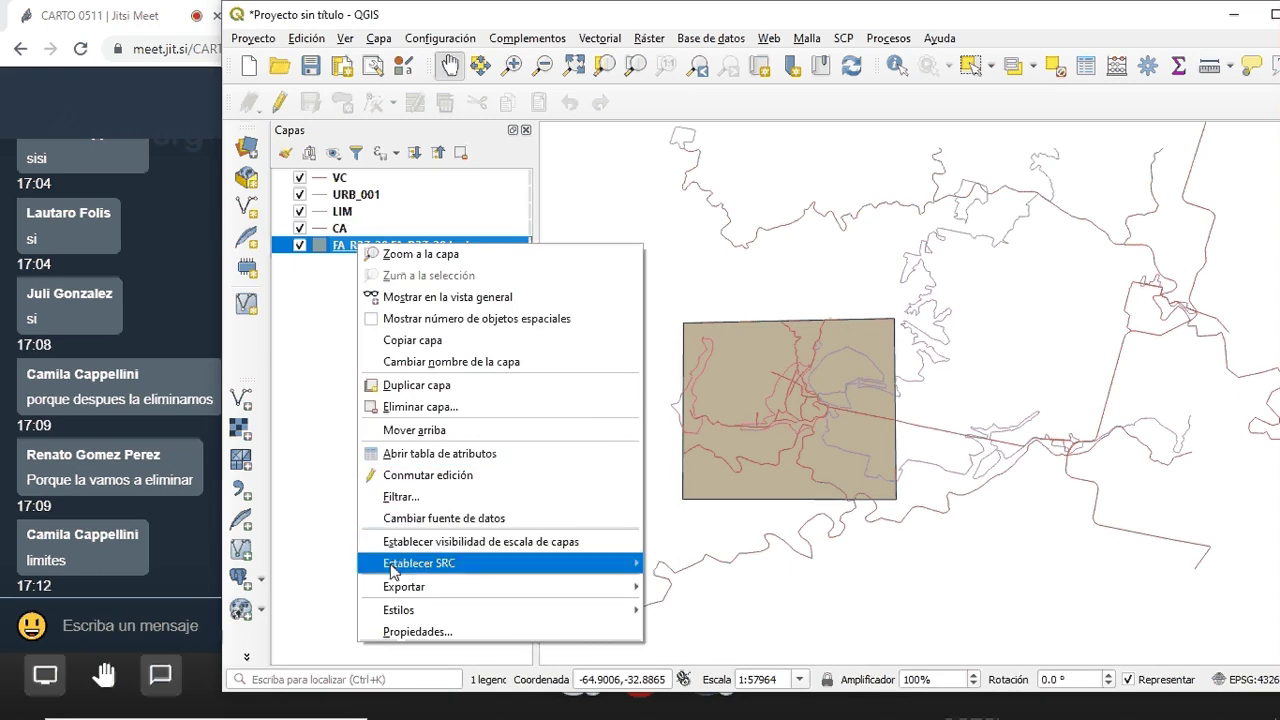
mouse_move(392, 569)
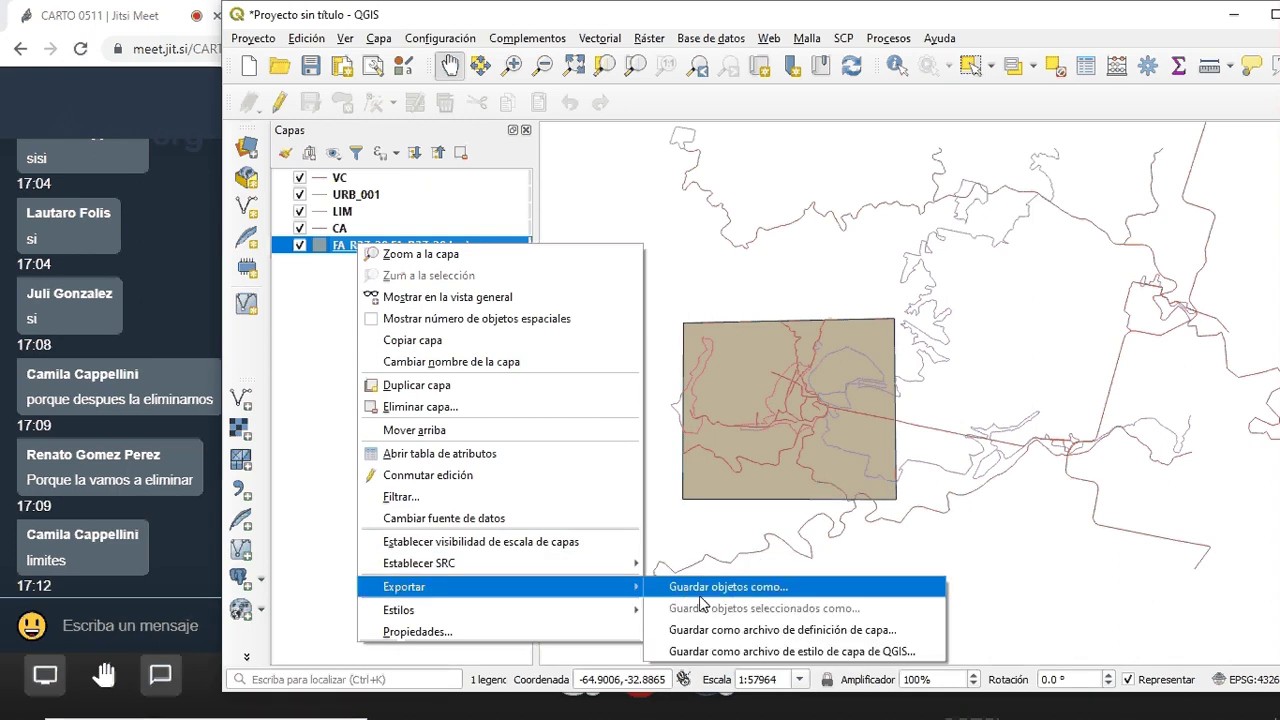
left_click(703, 588)
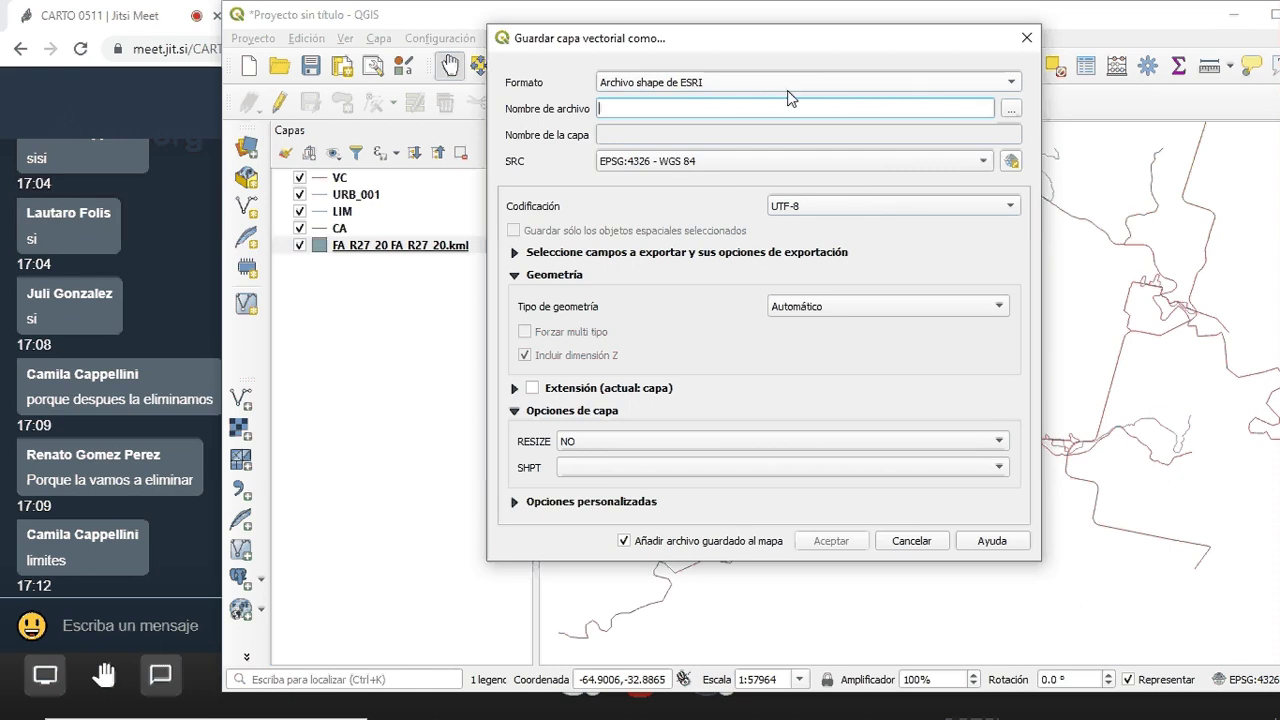
left_click(1011, 108)
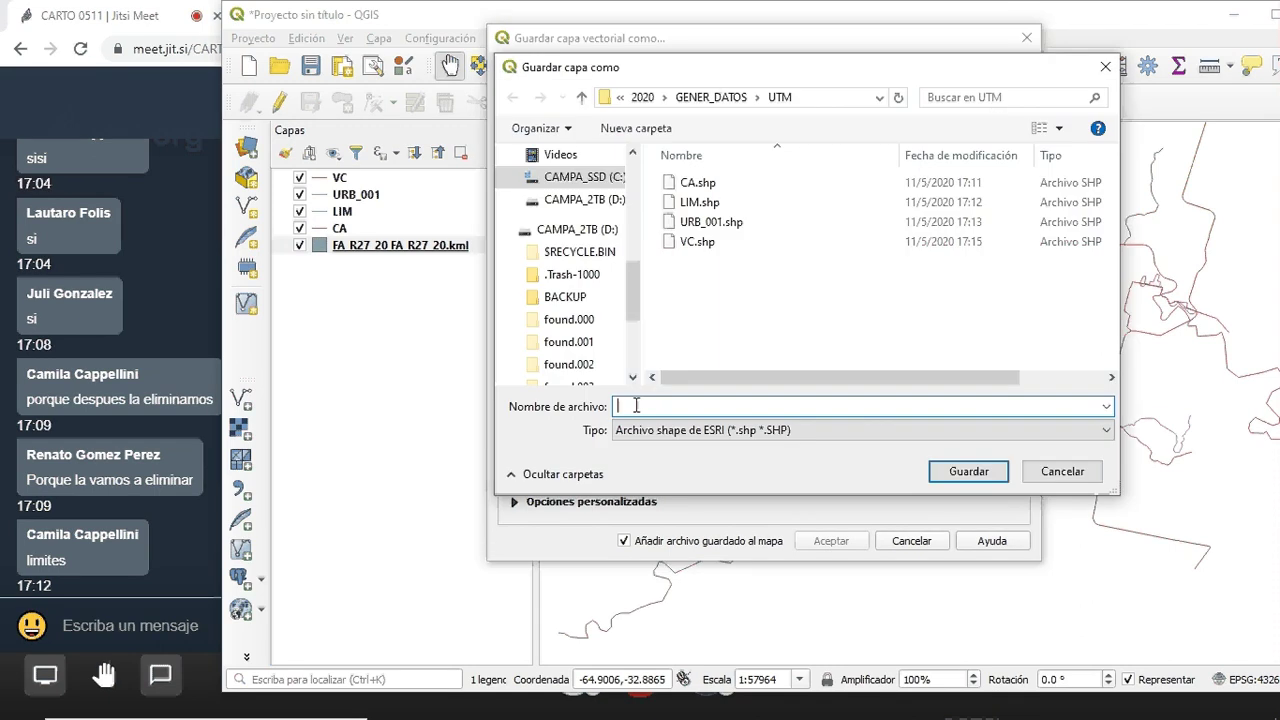
type("S")
type("IL")
type("_I")
type("IN")
left_click(968, 471)
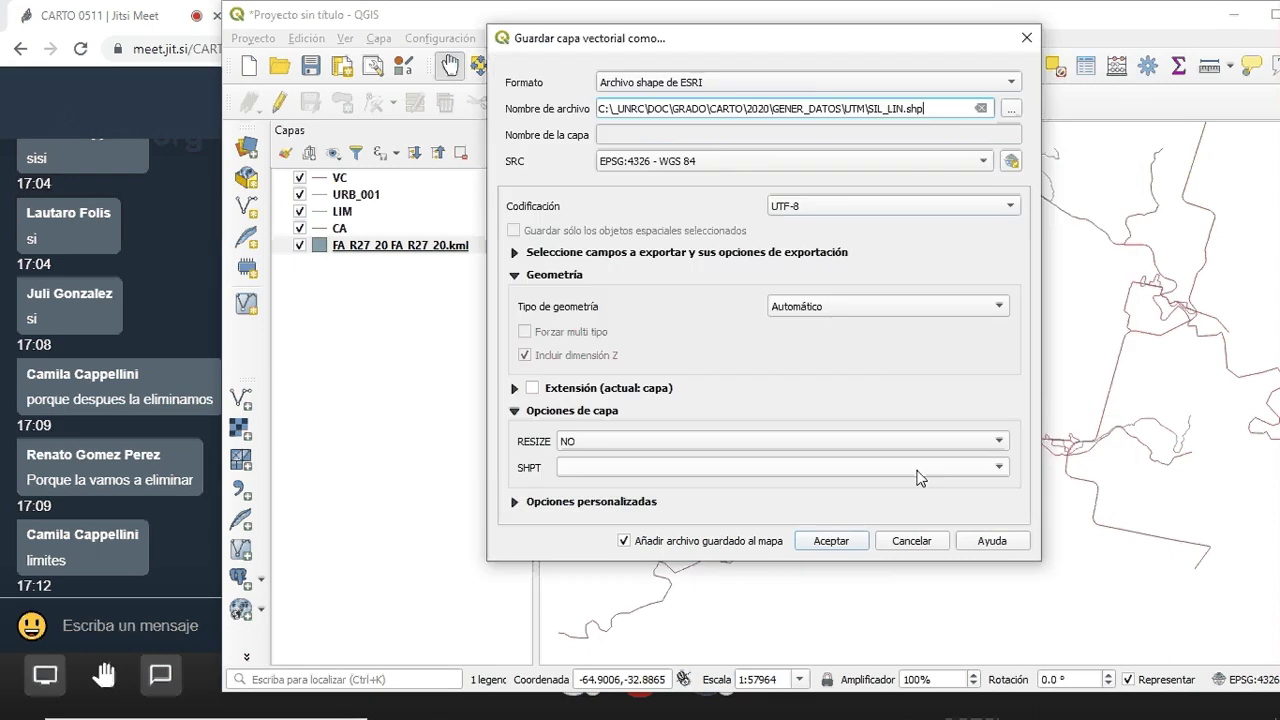
Set the SIL_LIN export to EPSG:32720 - WGS 84 / UTM zone 20S and LineString geometry without the Z dimension, and save it
left_click(762, 160)
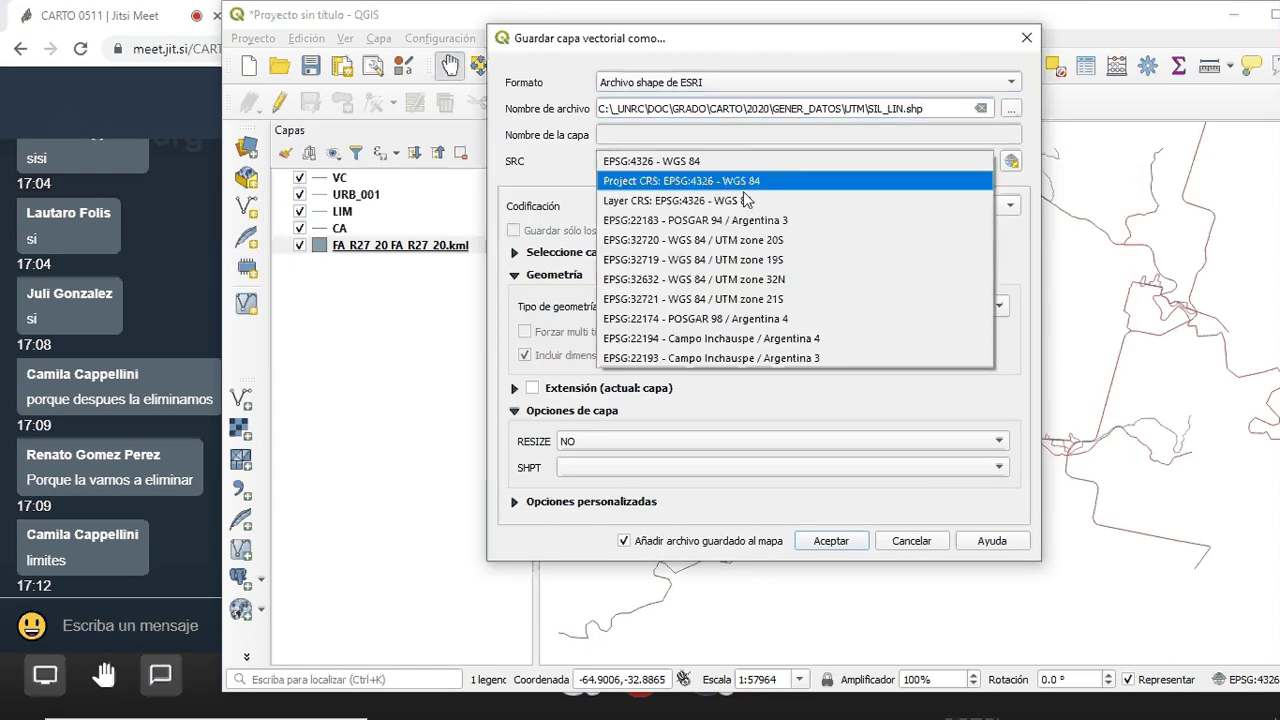
left_click(742, 247)
left_click(814, 312)
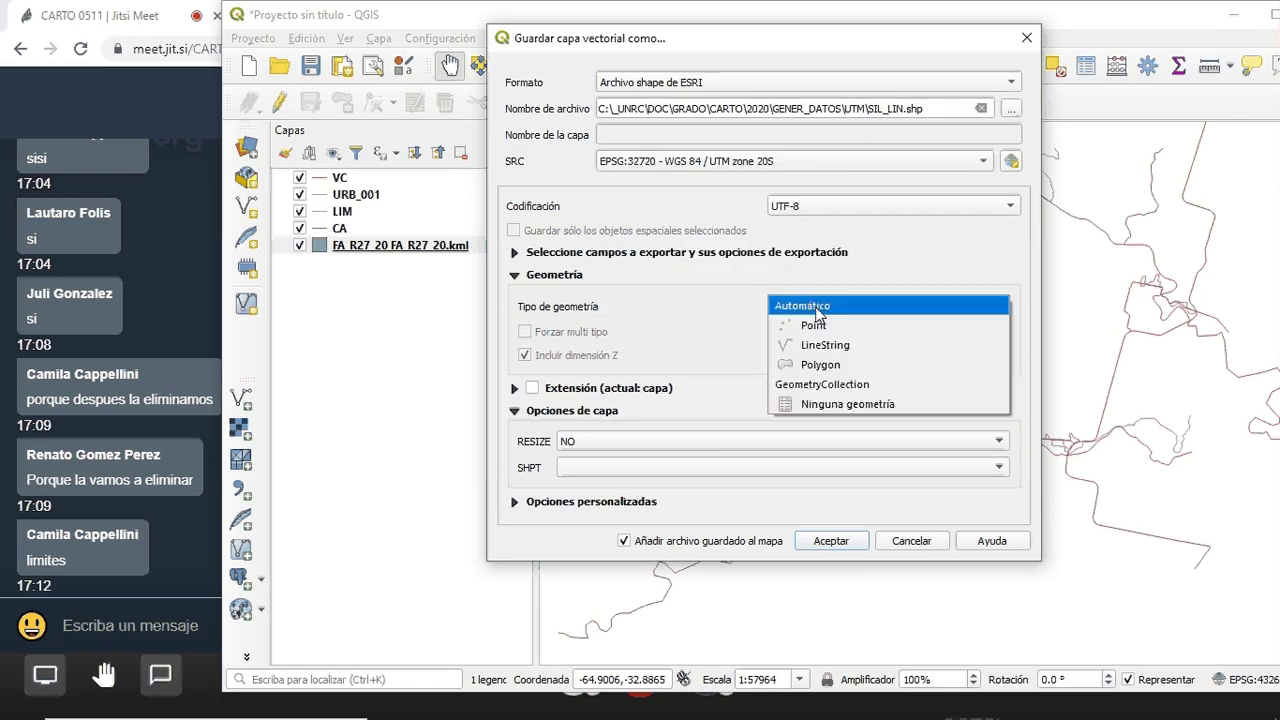
left_click(814, 345)
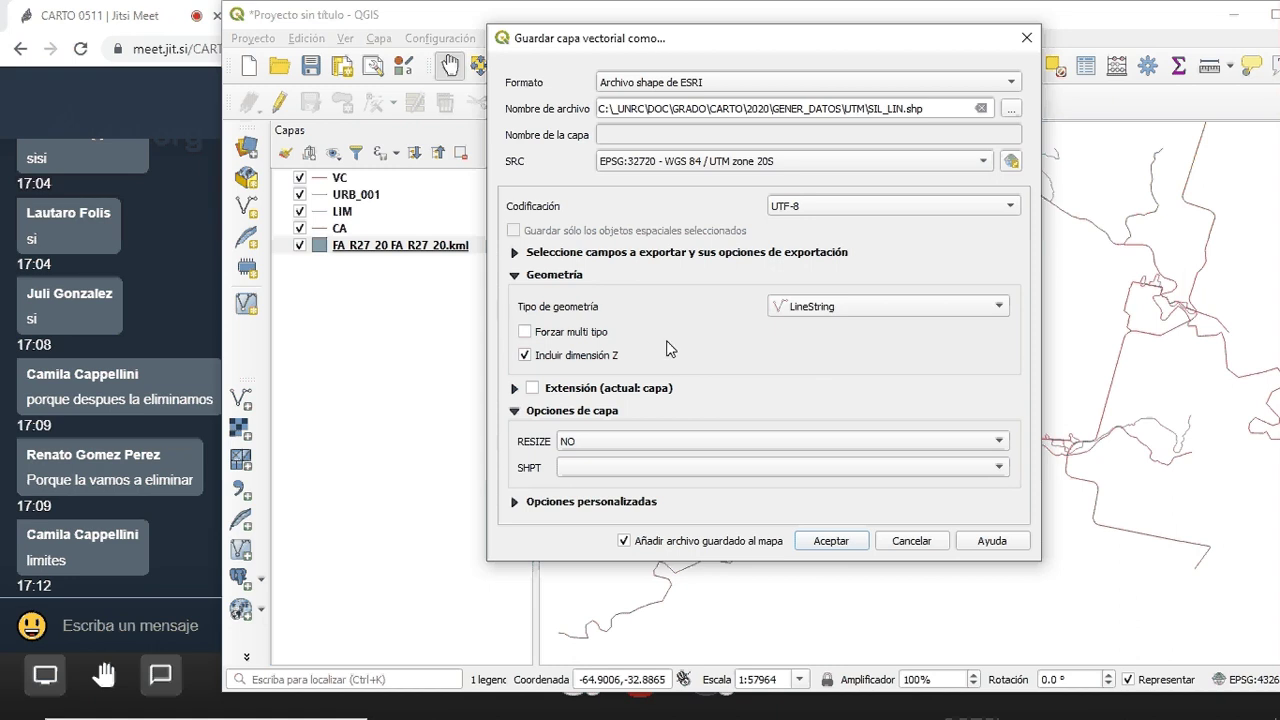
left_click(525, 356)
left_click(831, 541)
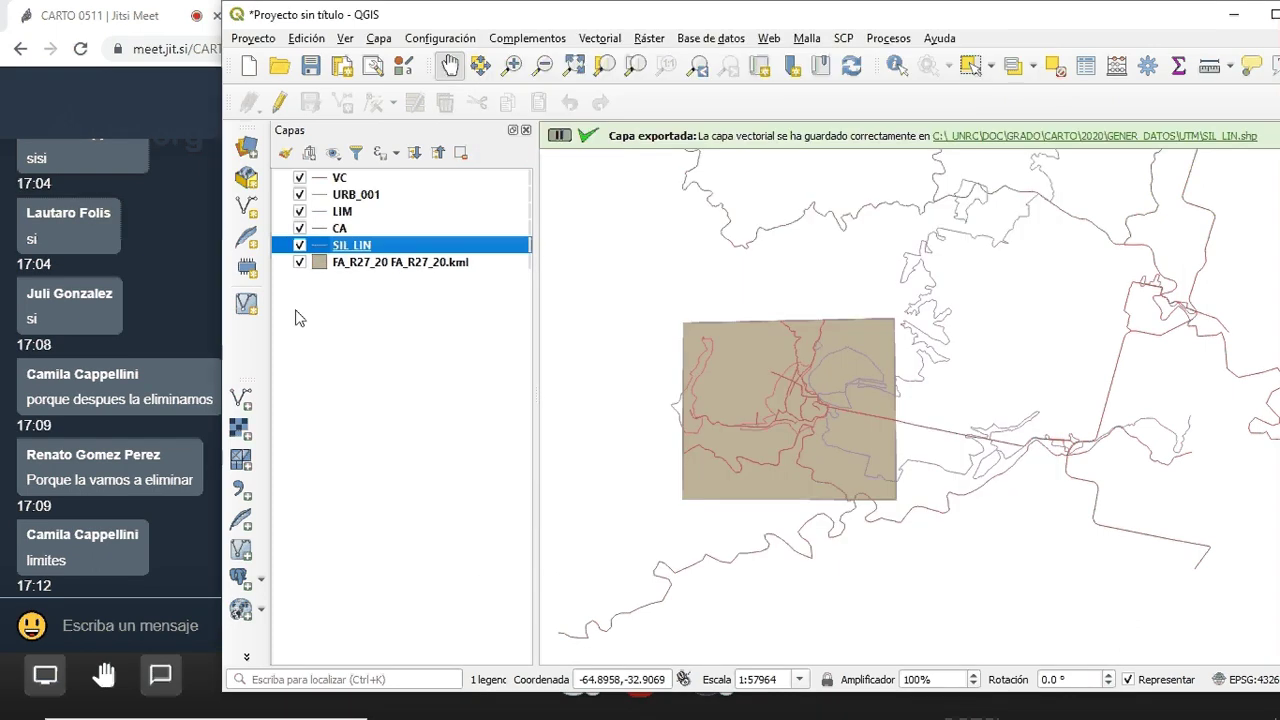
Remove the original FA_R27_20 KML layer from the project and select the SIL_LIN layer
left_click(375, 266)
right_click(375, 268)
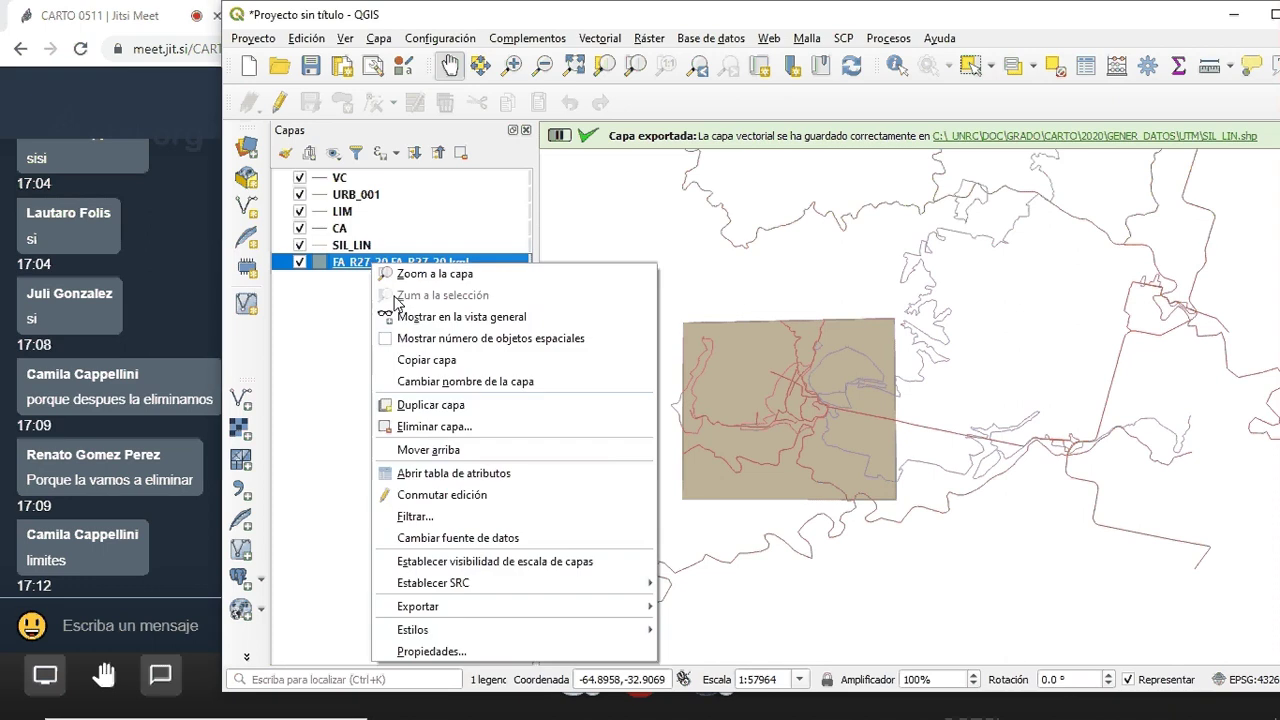
left_click(430, 428)
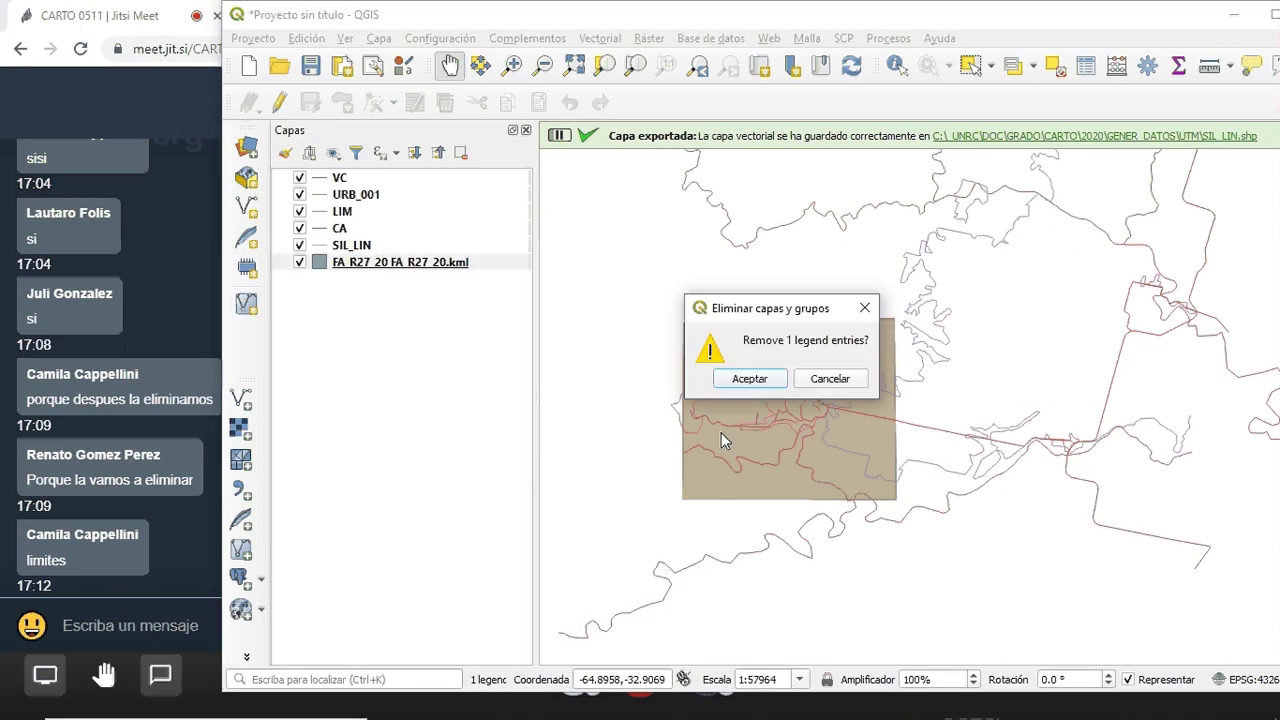
left_click(748, 383)
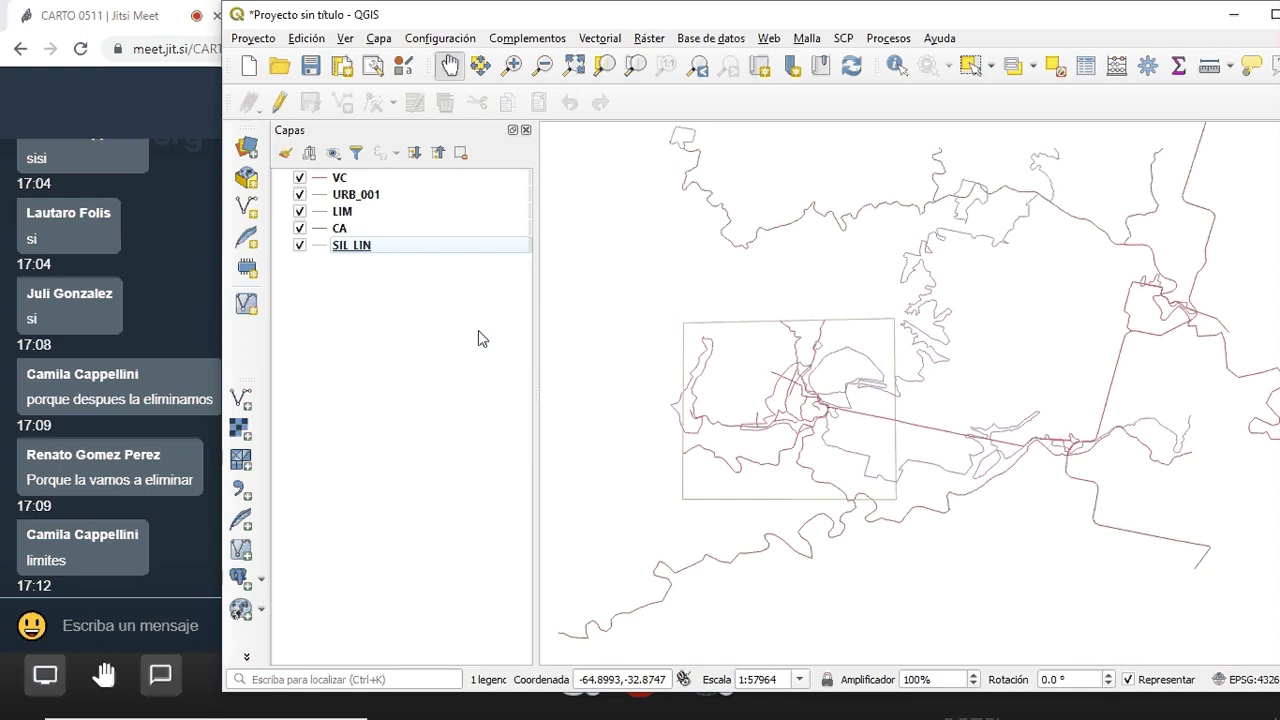
mouse_move(352, 252)
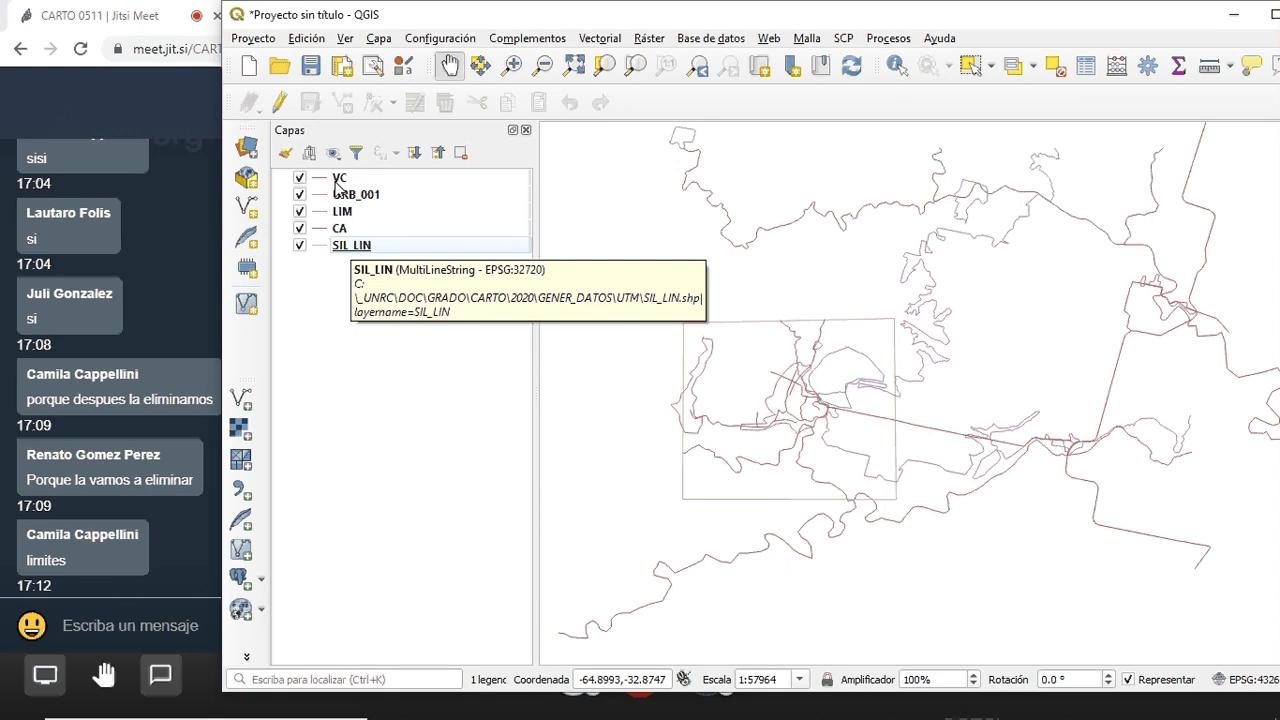
left_click(337, 250)
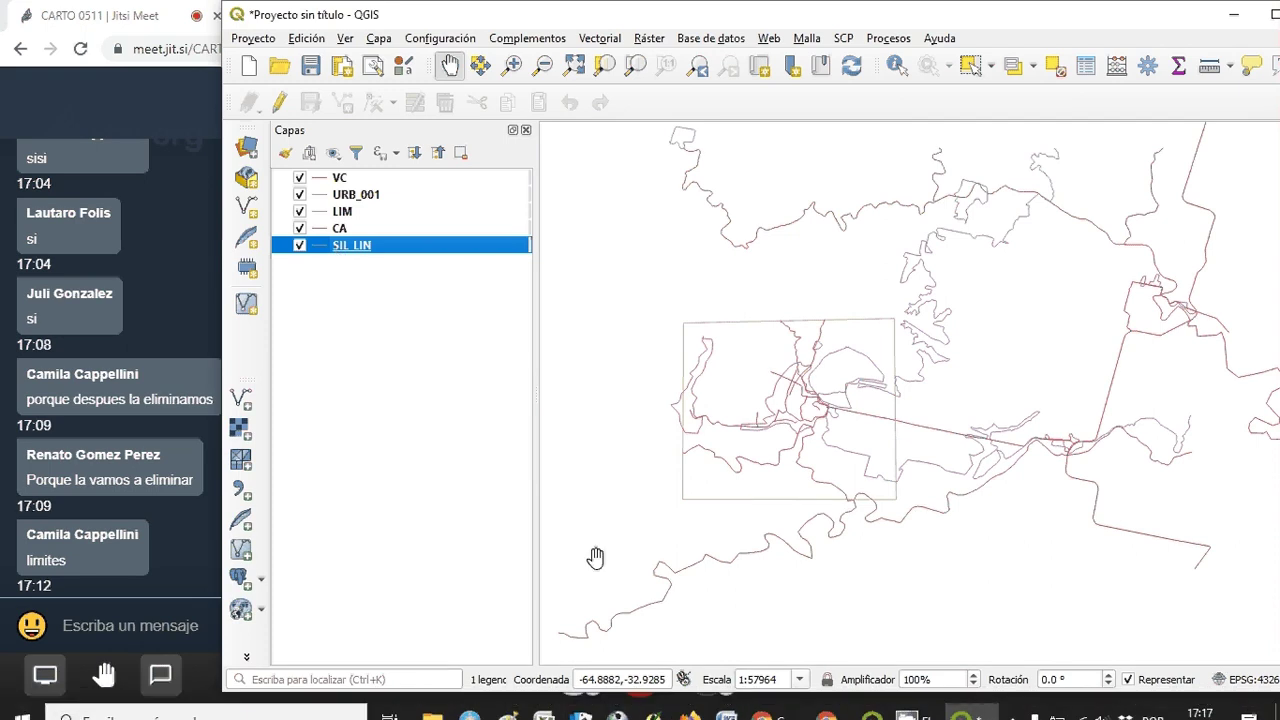
Set the project's coordinate reference system to WGS 84 / UTM zone 20S (EPSG:32720)
left_click(252, 39)
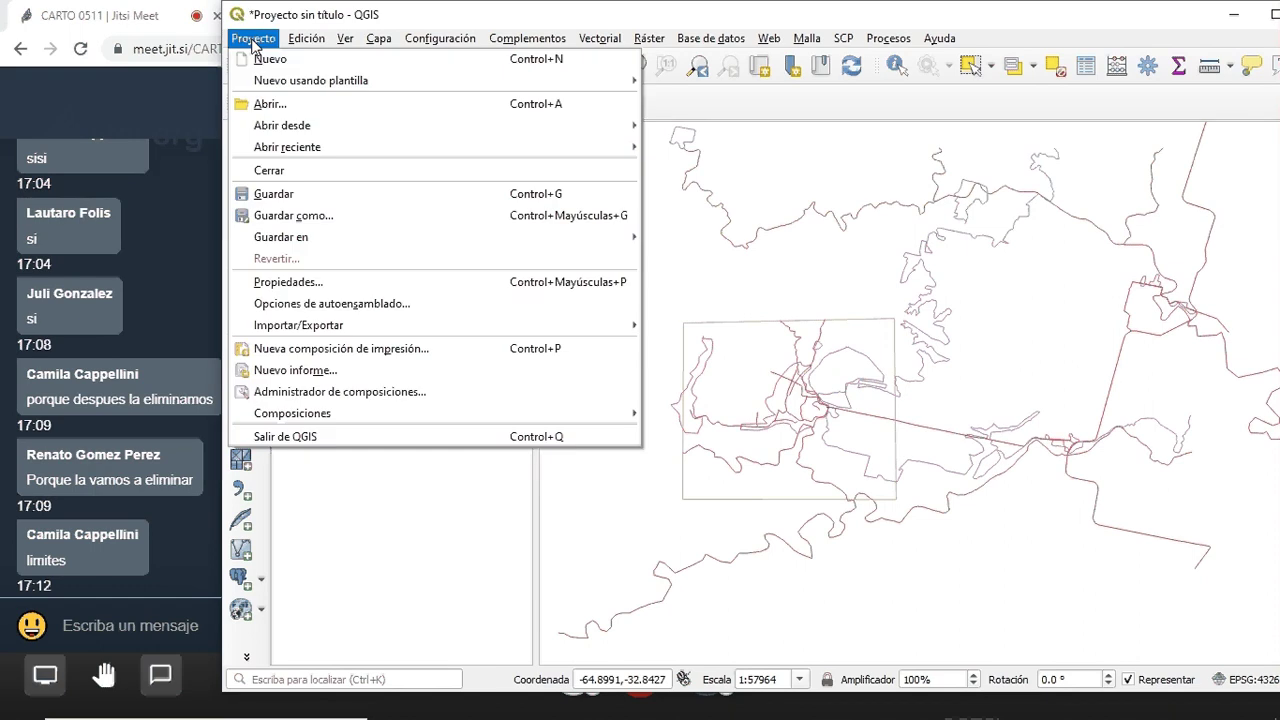
left_click(296, 284)
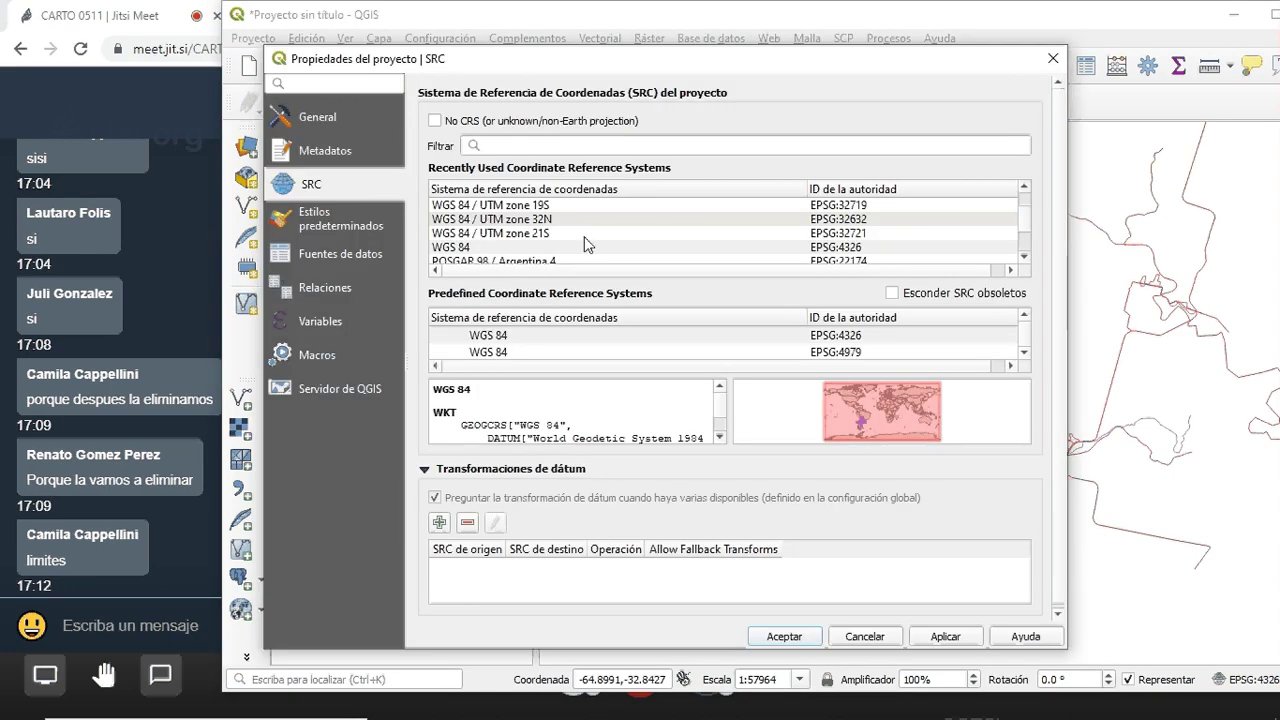
scroll(560, 235, "up", 1)
left_click(525, 219)
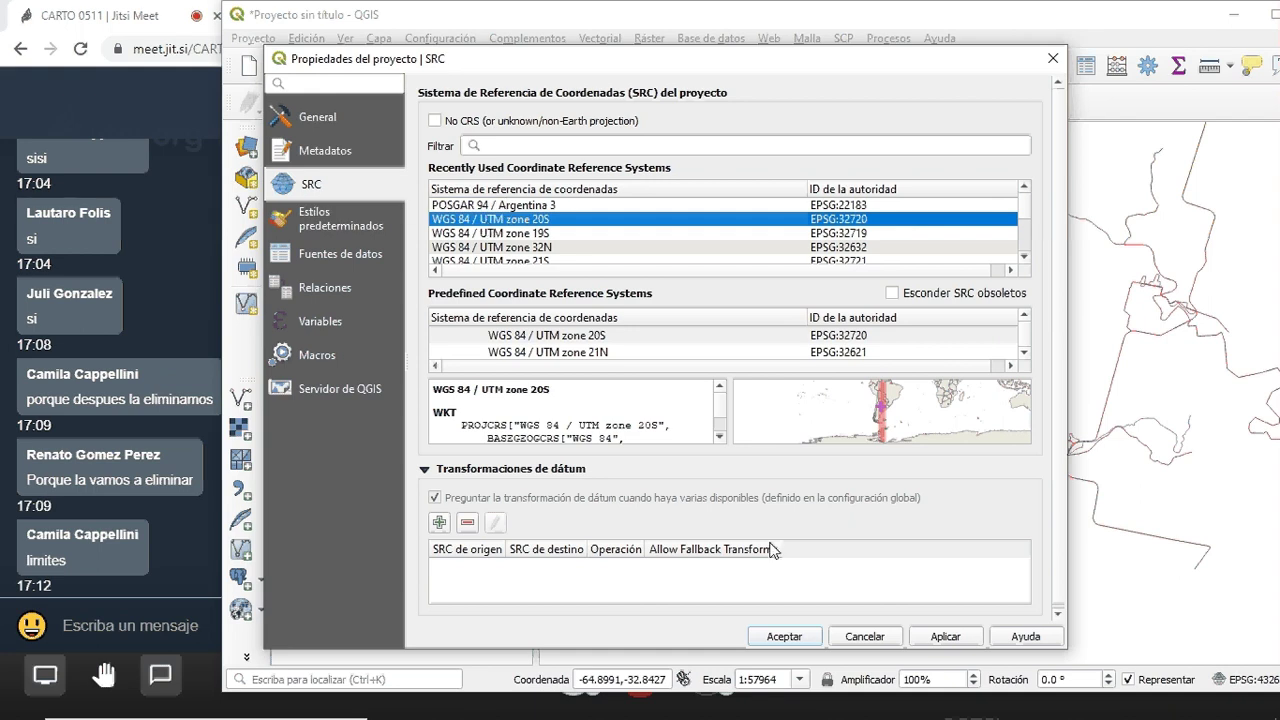
left_click(945, 637)
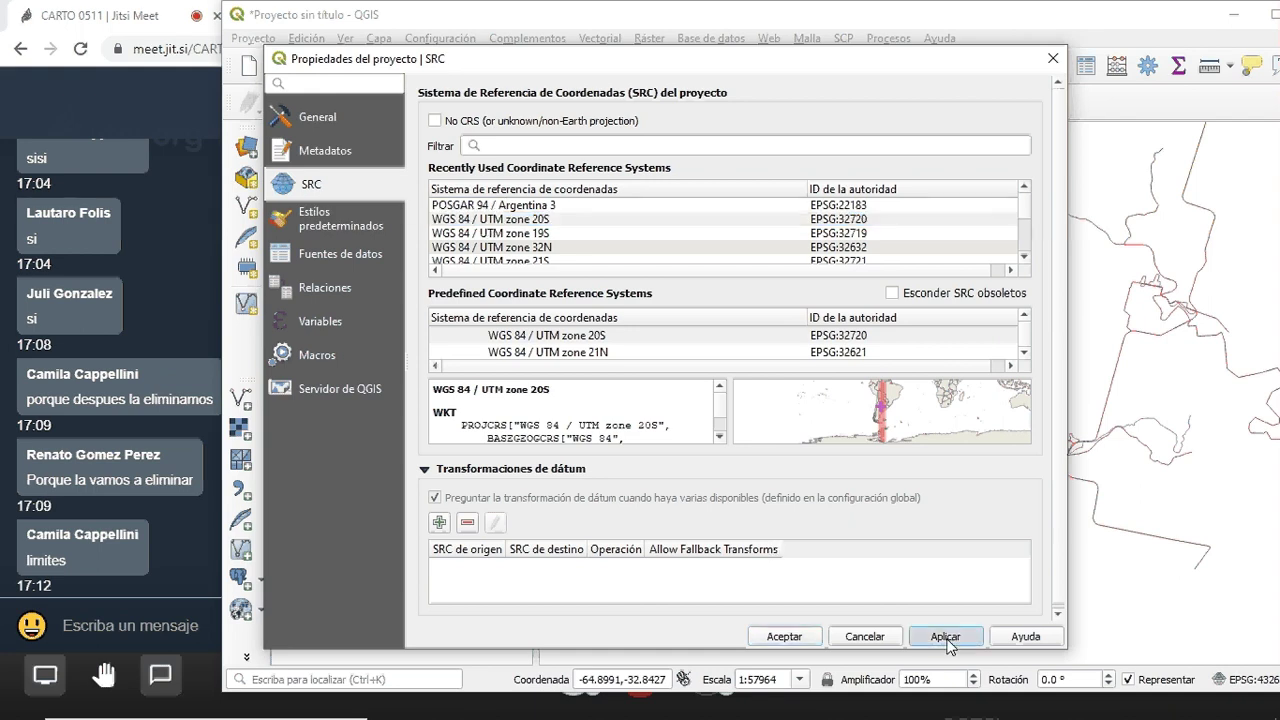
left_click(784, 637)
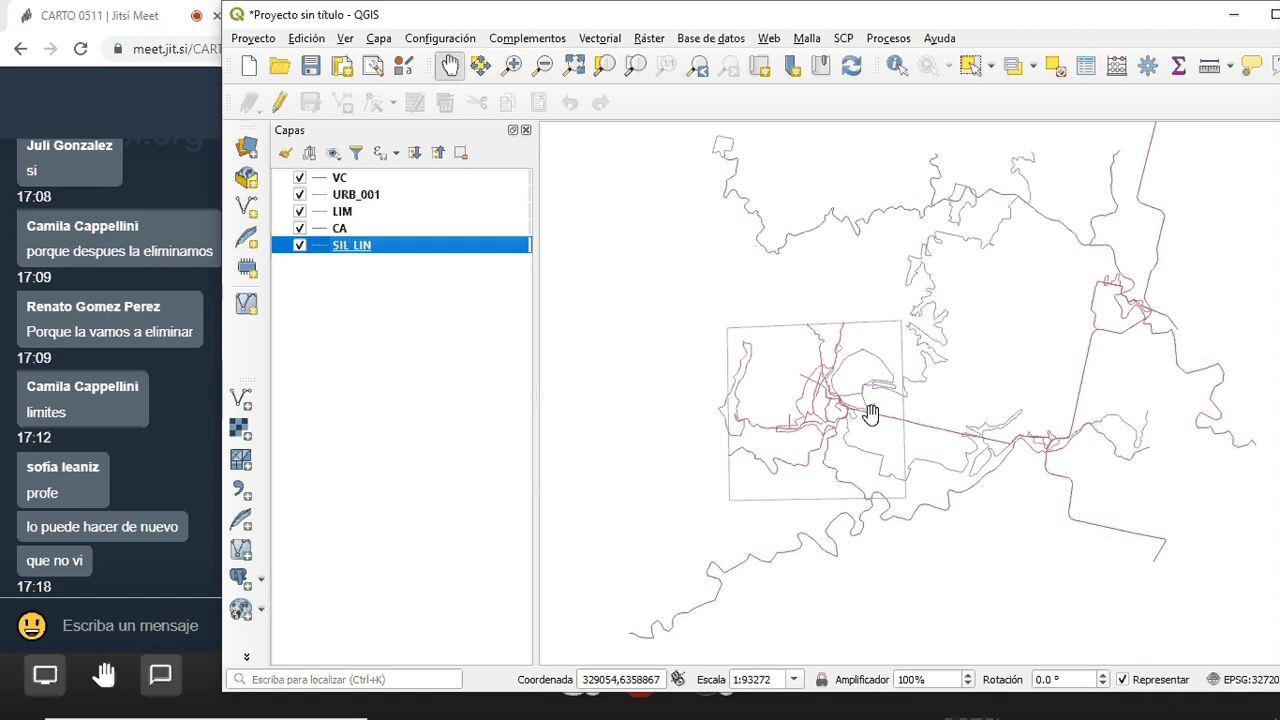
Reopen the project's coordinate reference system settings and filter the available systems by 20S
left_click(256, 40)
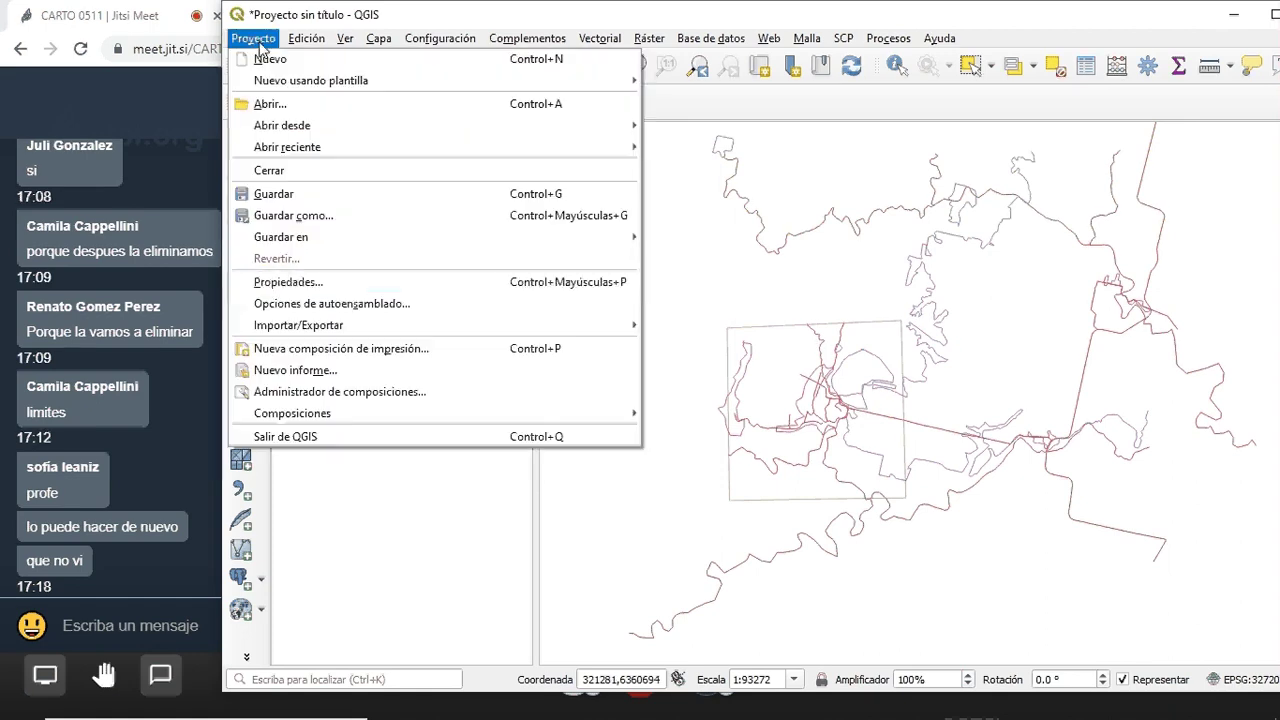
left_click(282, 284)
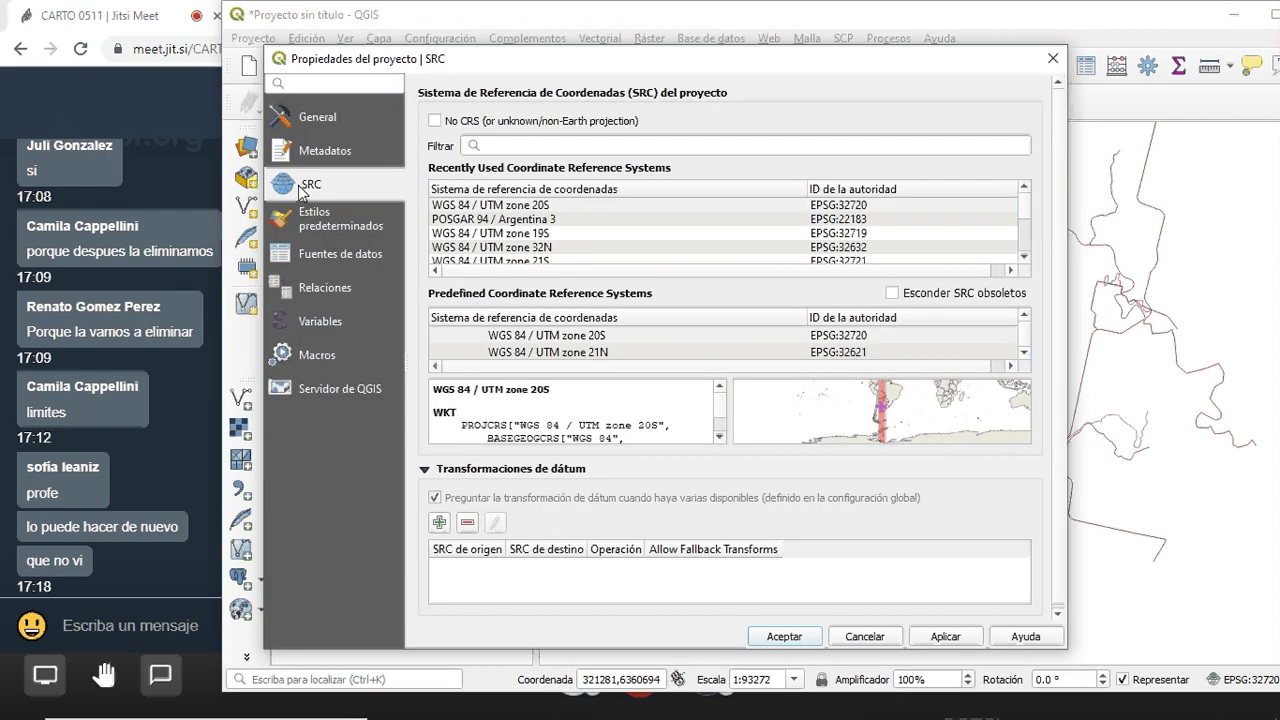
key("Up")
key("Up")
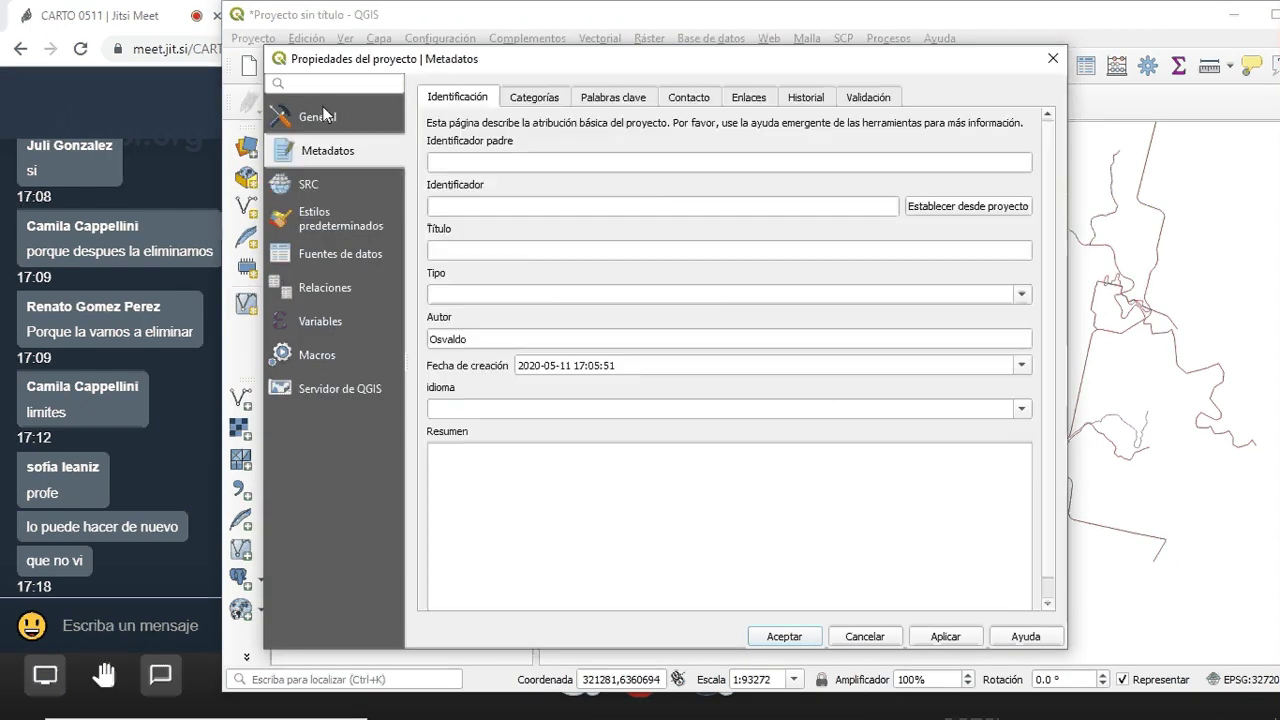
left_click(308, 184)
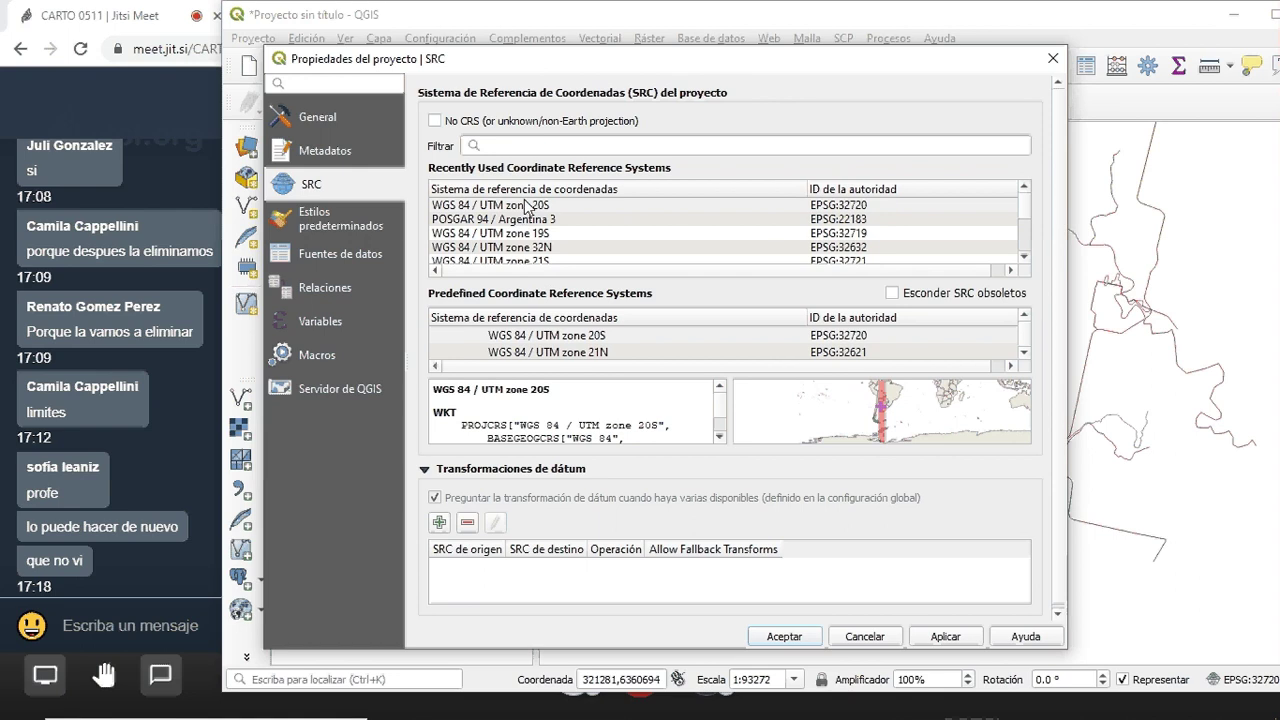
left_click(546, 146)
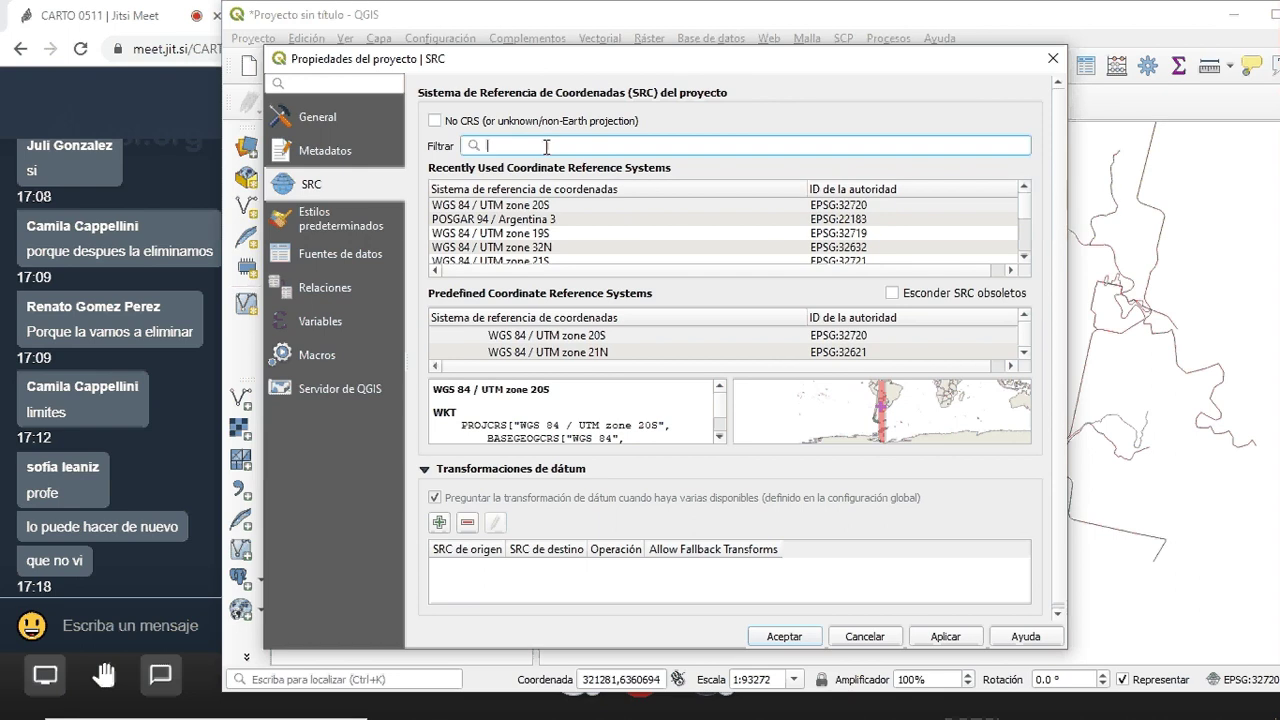
type("20S")
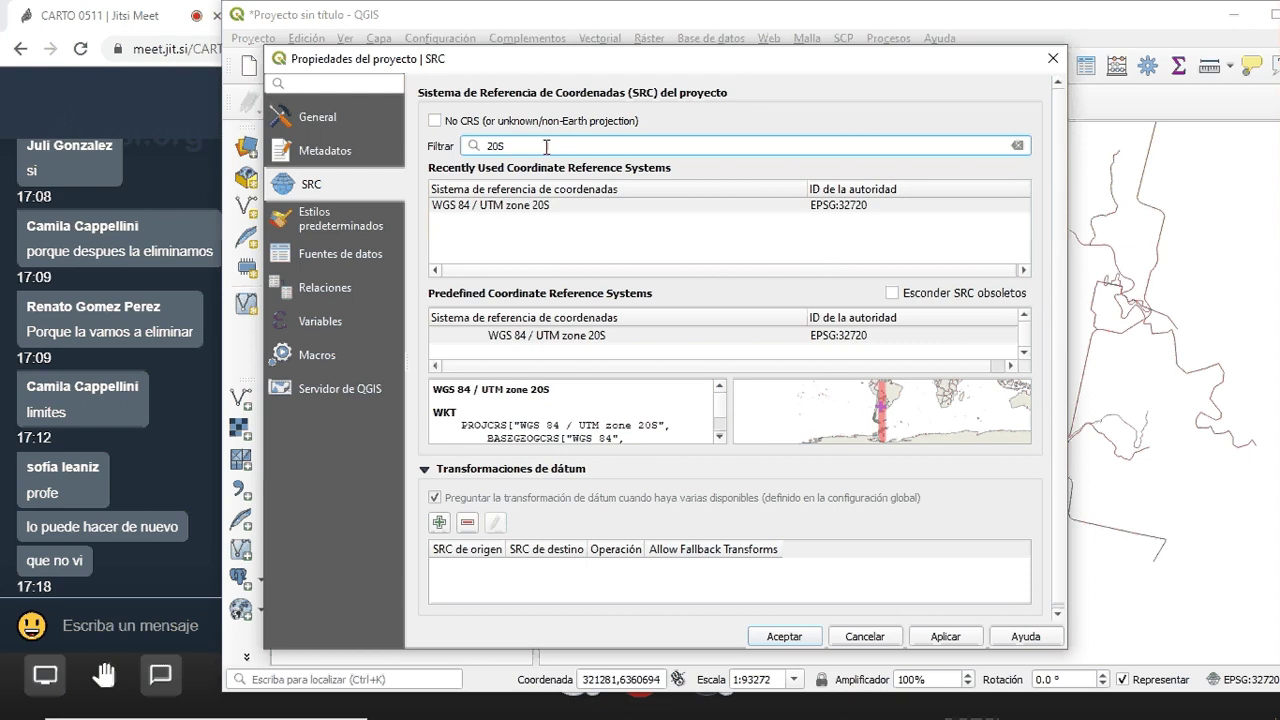
Look through the filtered predefined systems for WGS 84 / UTM zone 20S and leave the project properties without applying changes
left_click(1025, 320)
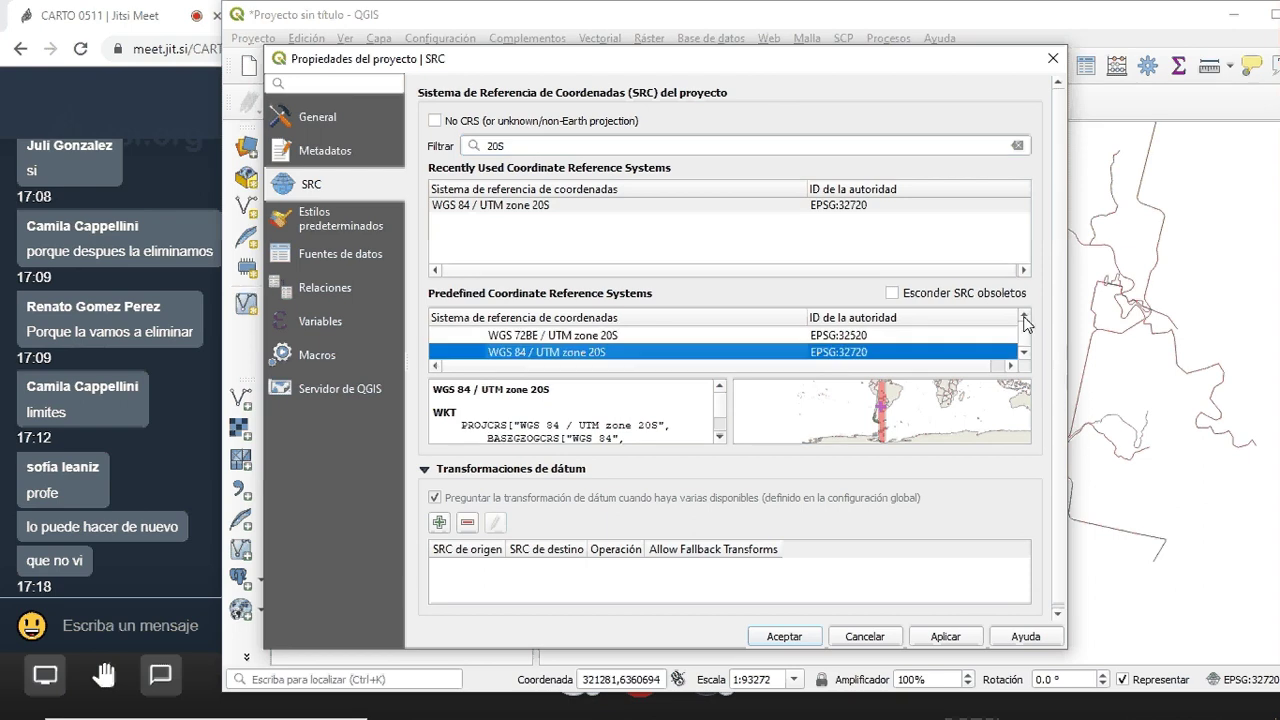
left_click(1025, 320)
left_click(1025, 320)
left_click(1025, 320)
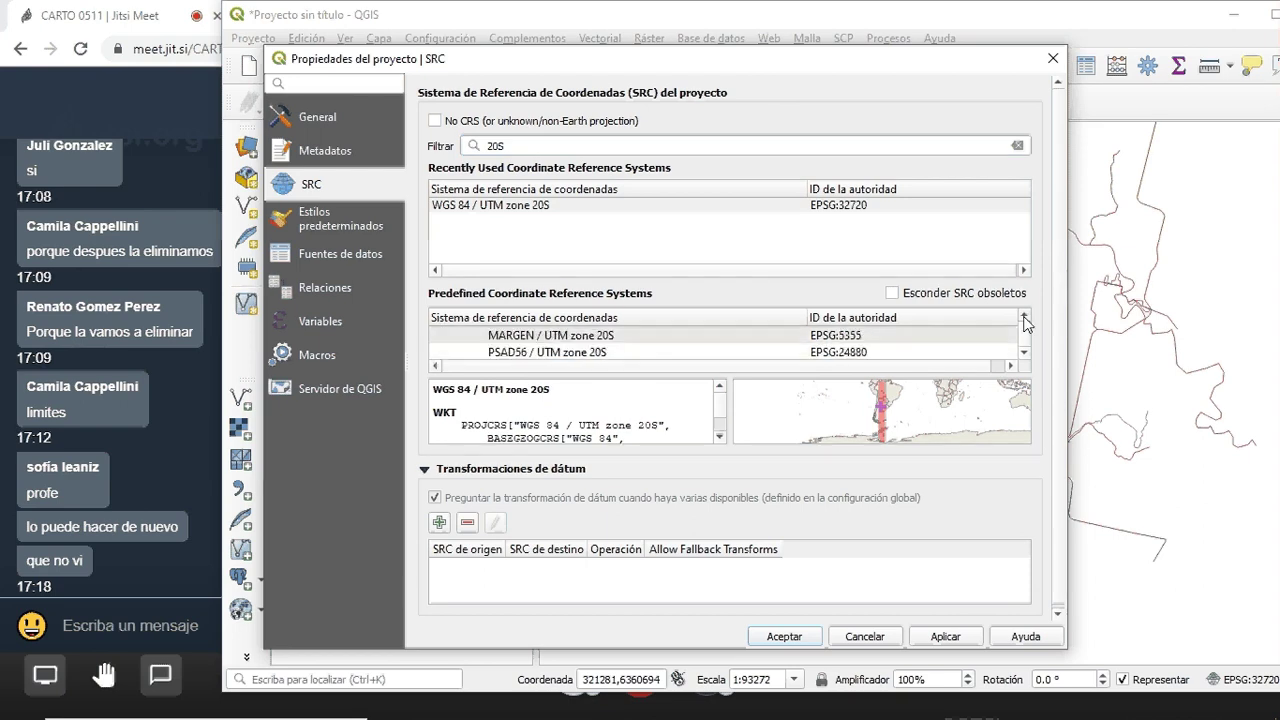
left_click(1025, 320)
left_click(1025, 354)
left_click(1025, 356)
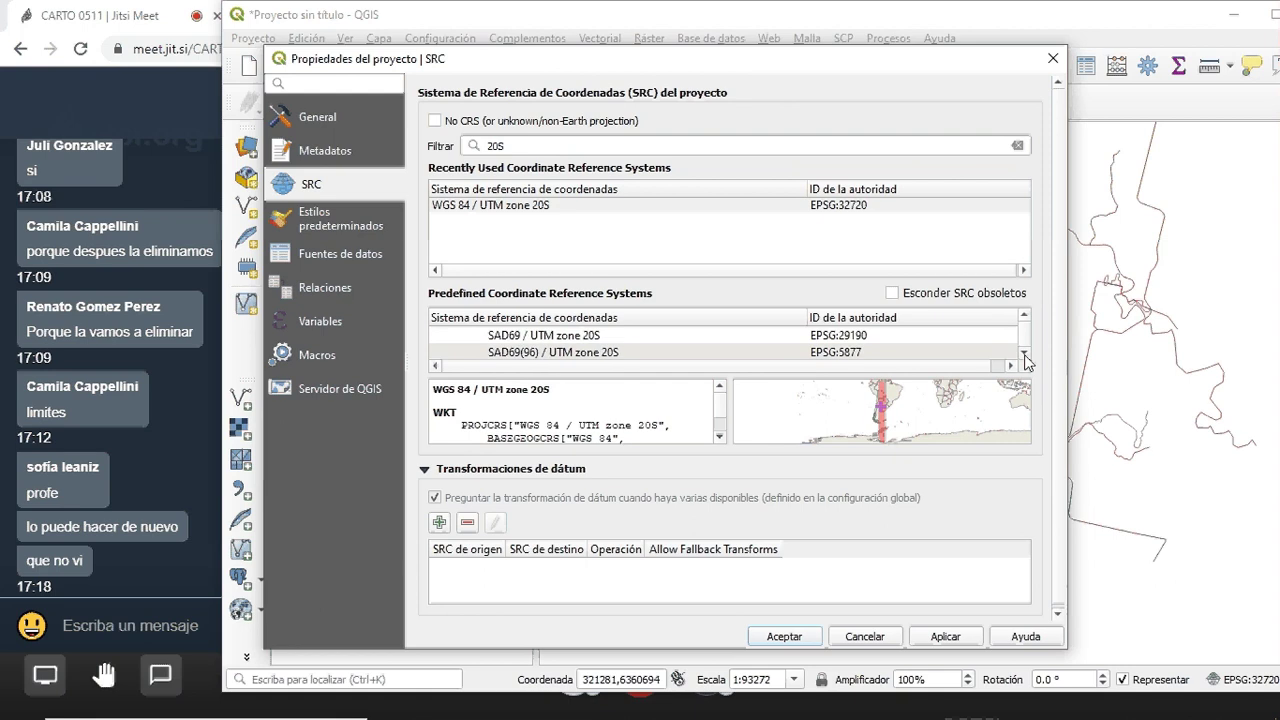
left_click(1025, 356)
left_click(1025, 356)
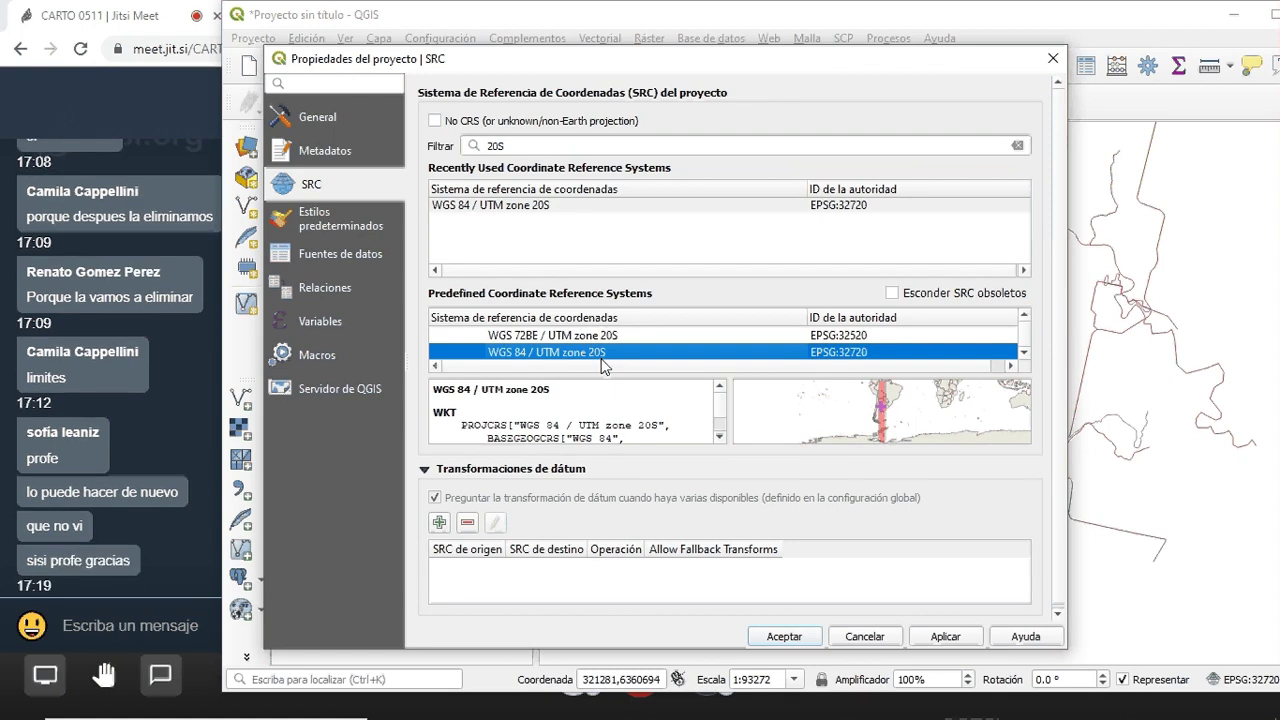
left_click(849, 637)
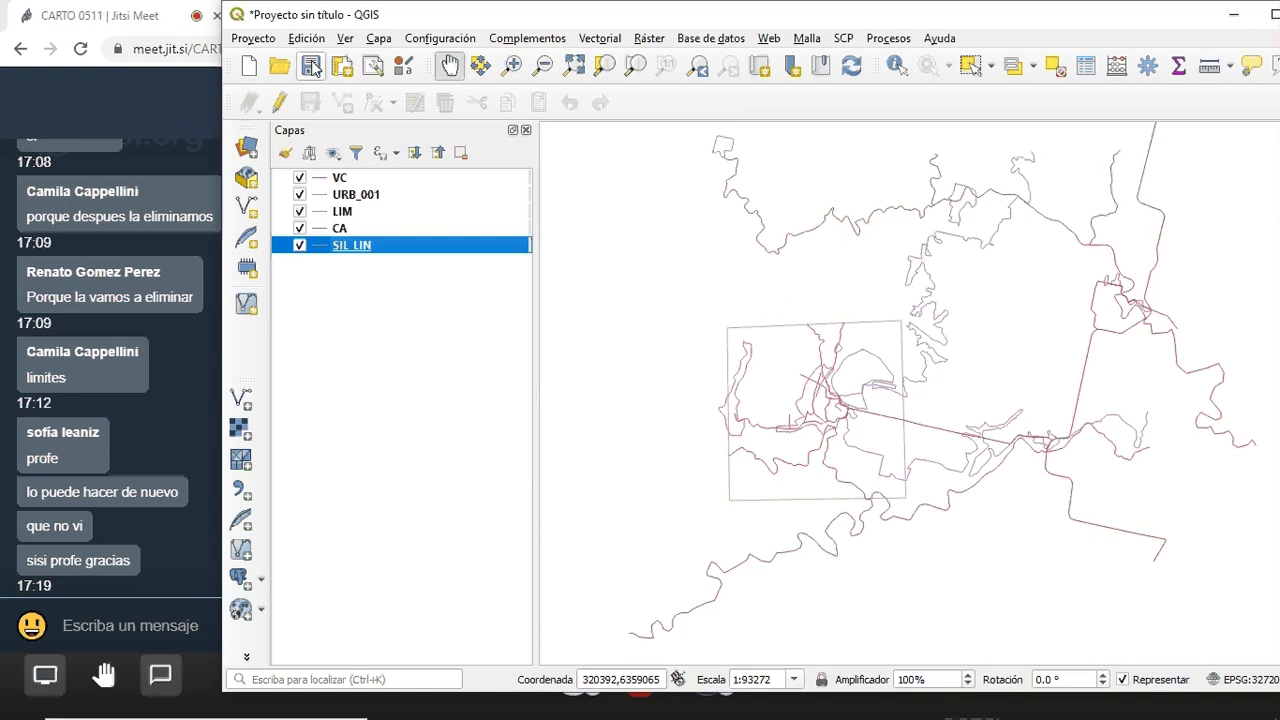
Start saving the project and browse to the _UNRC\DOC\GRADO\CARTO\2020 folder on drive C
left_click(314, 68)
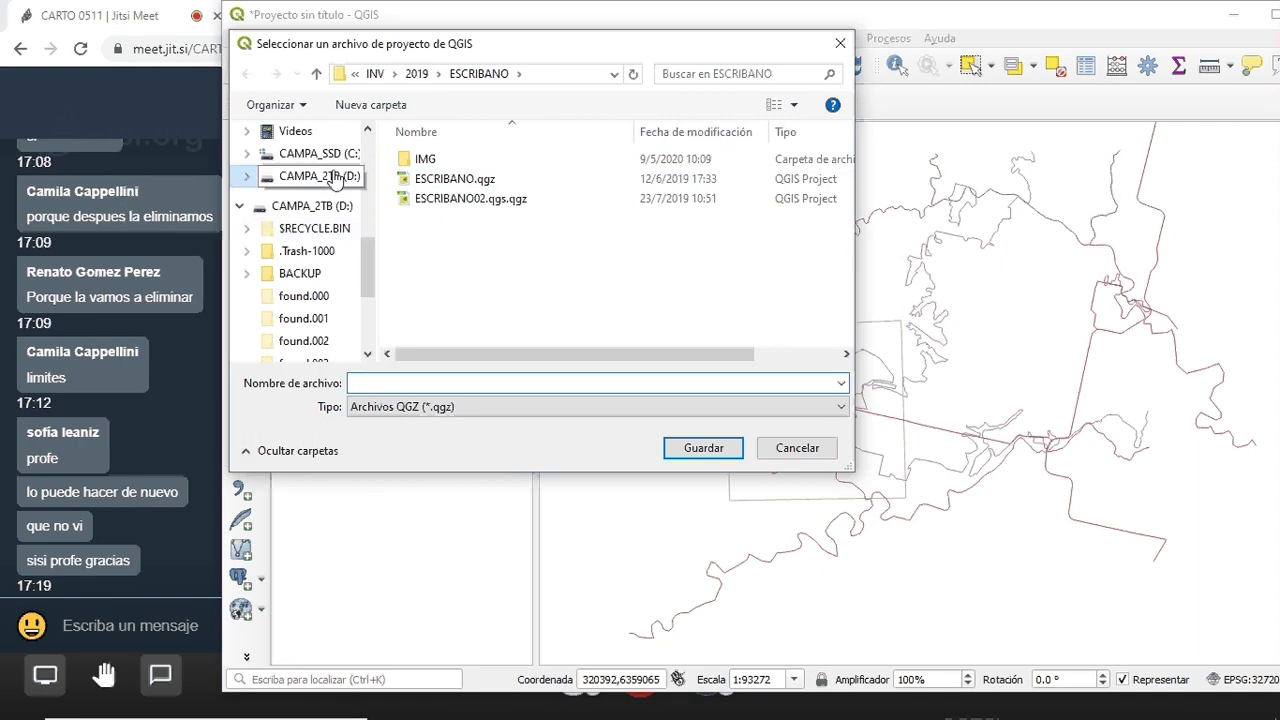
left_click(300, 153)
double_click(425, 218)
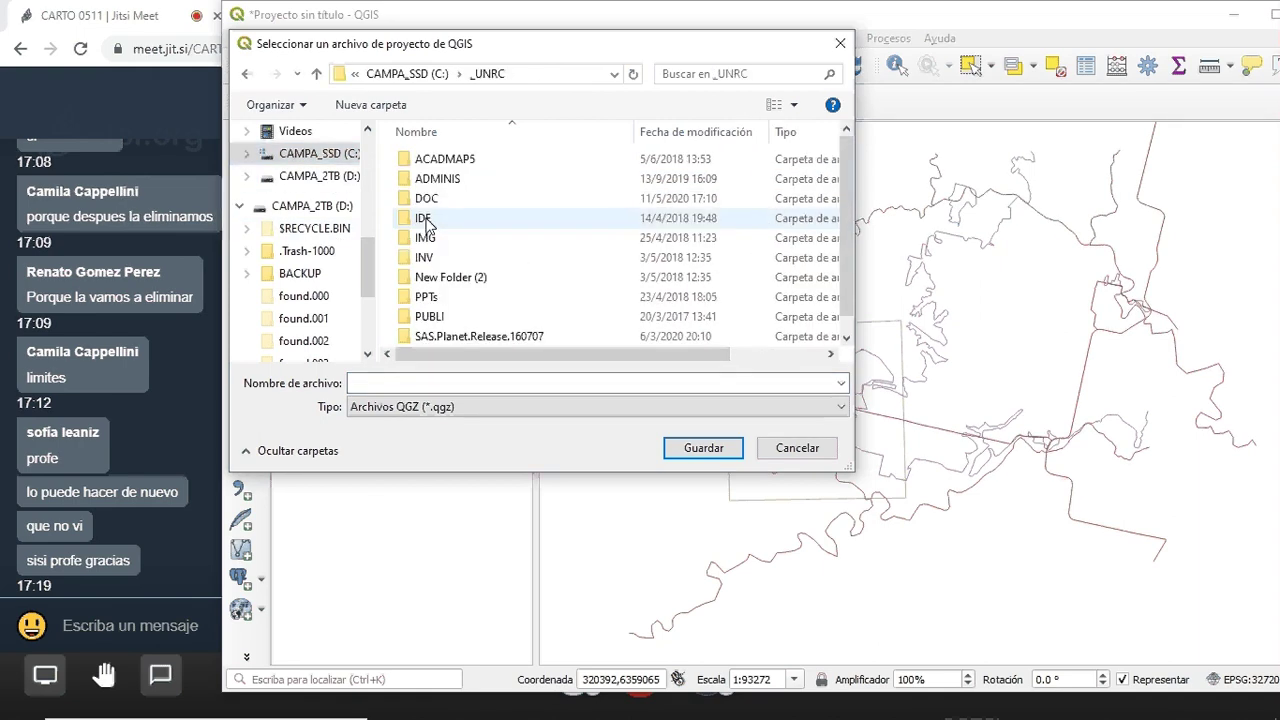
double_click(425, 200)
double_click(425, 200)
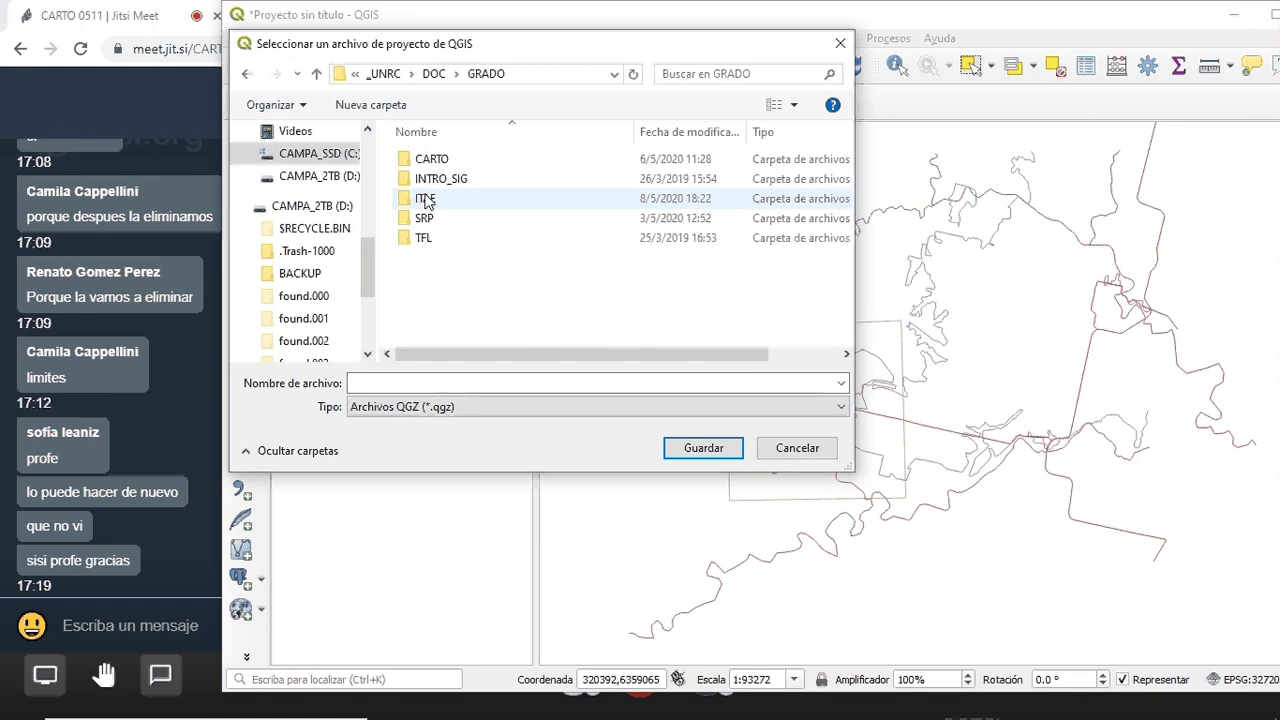
double_click(423, 164)
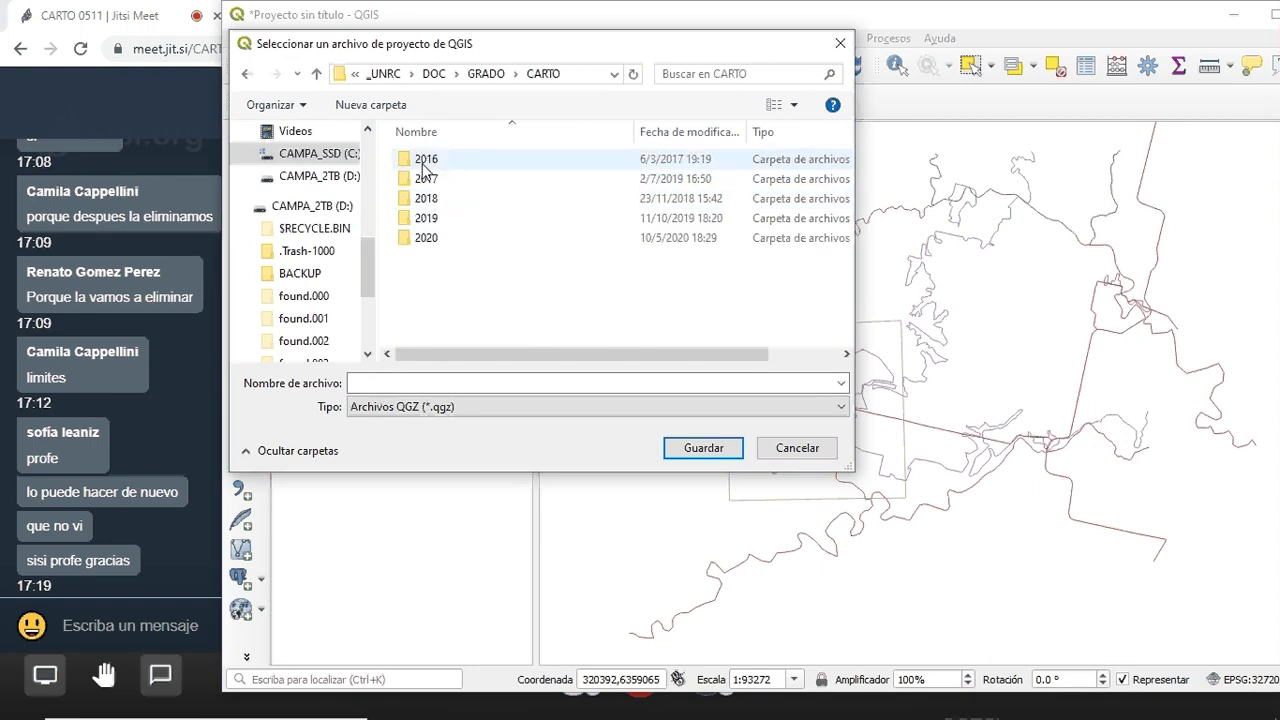
double_click(412, 240)
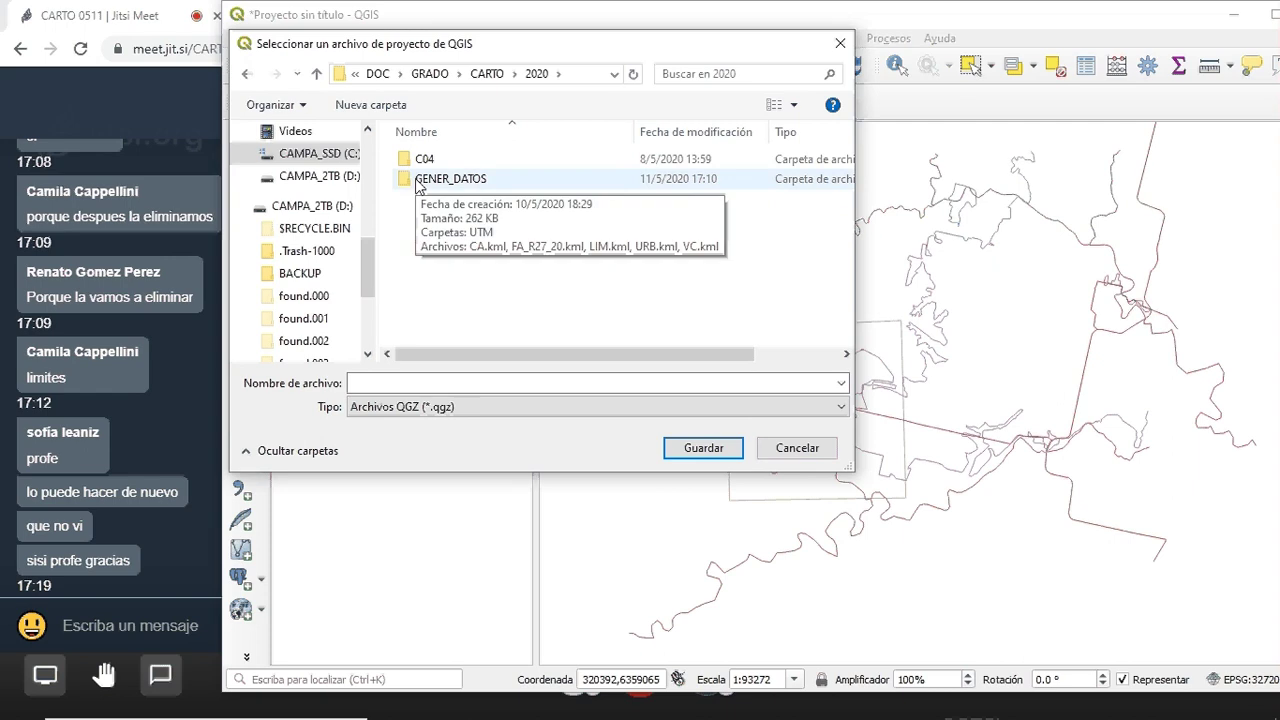
Save the project in the GENER_DATOS folder as a .qgs file named GENER_DATOS
left_click(392, 408)
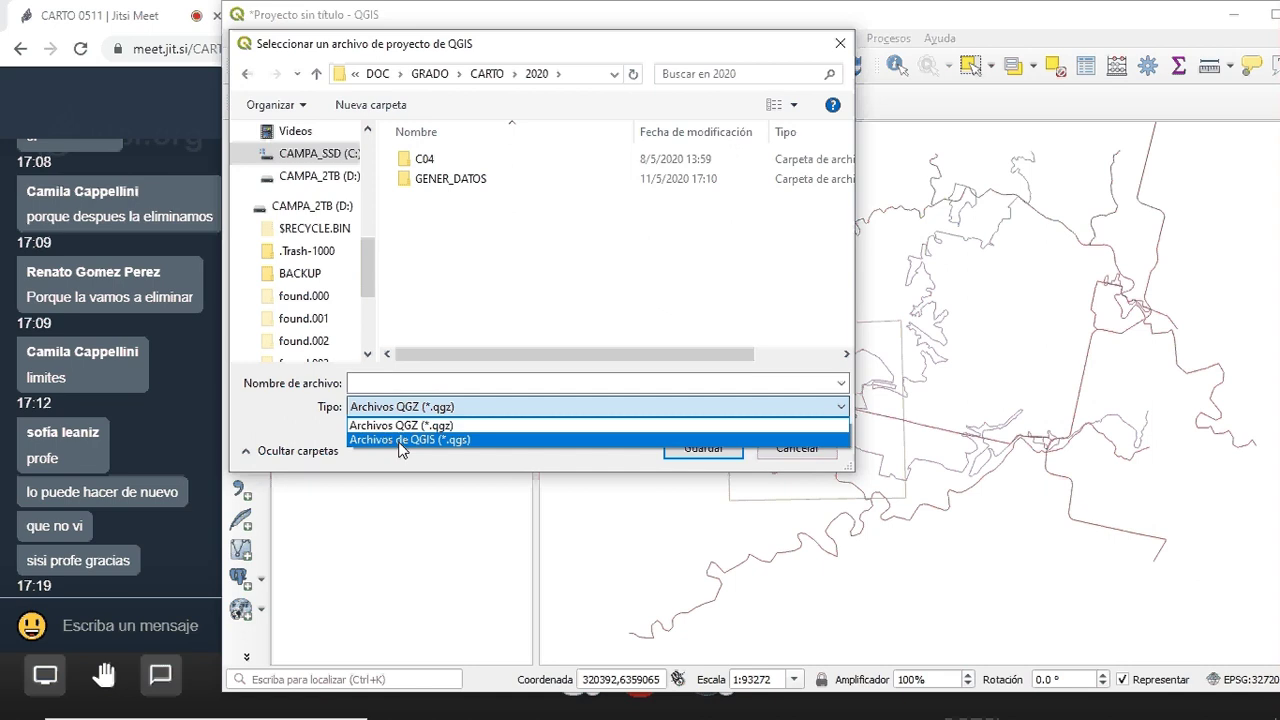
left_click(400, 440)
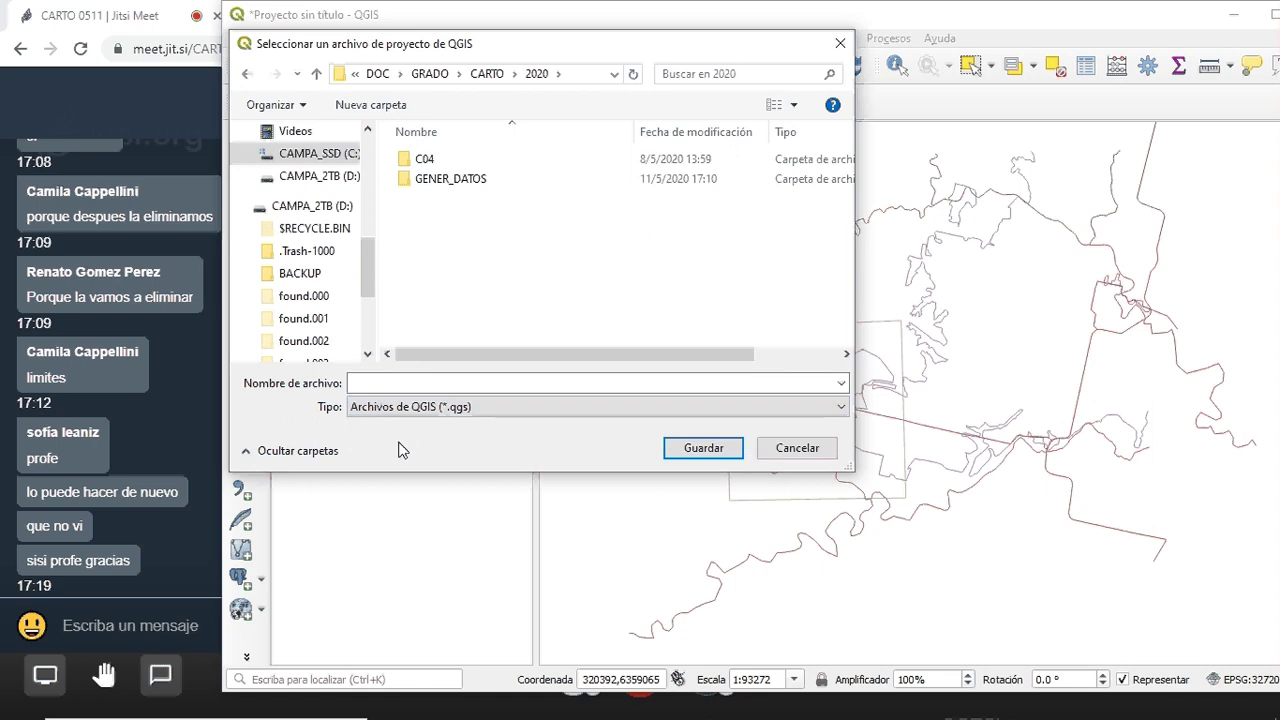
left_click(389, 385)
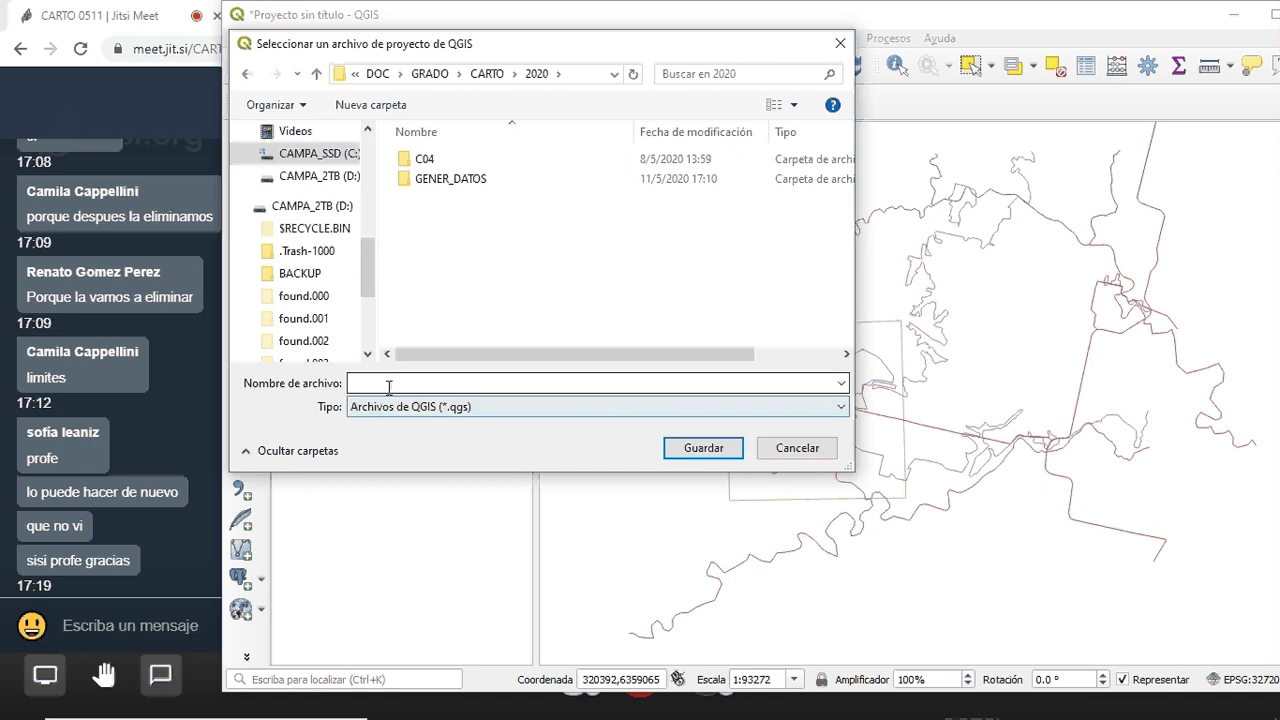
double_click(450, 180)
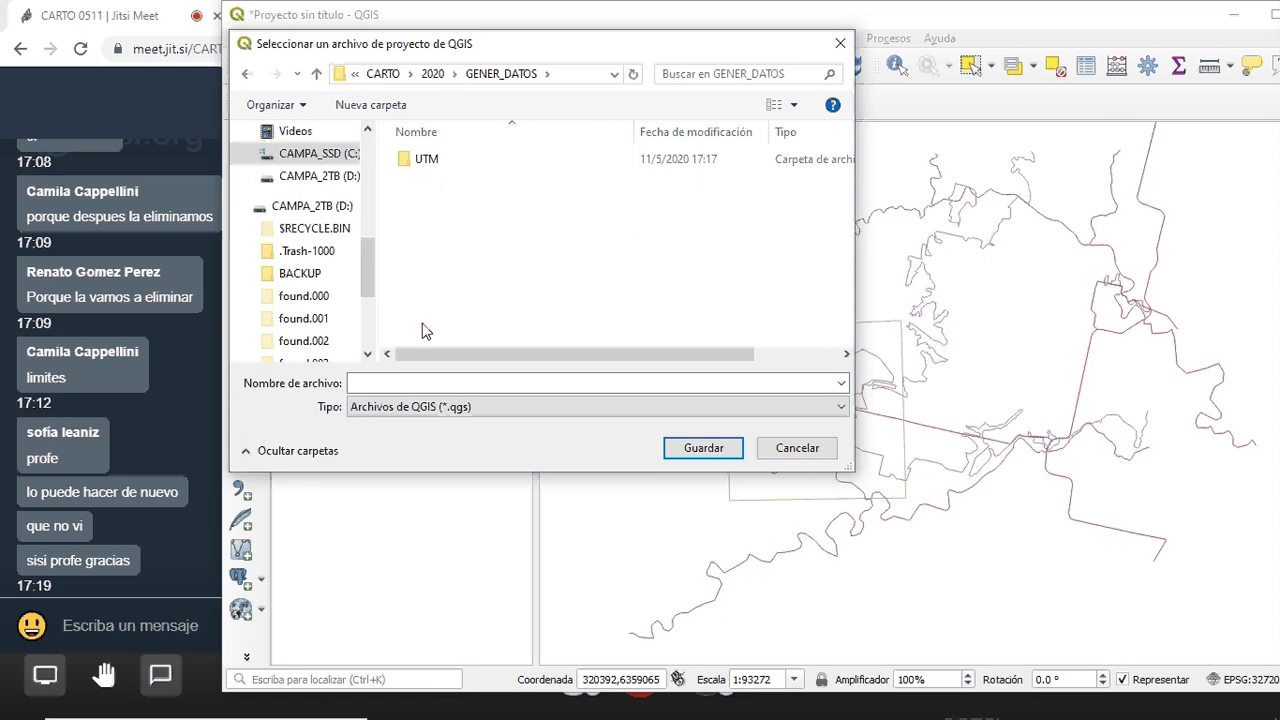
left_click(395, 381)
type("G")
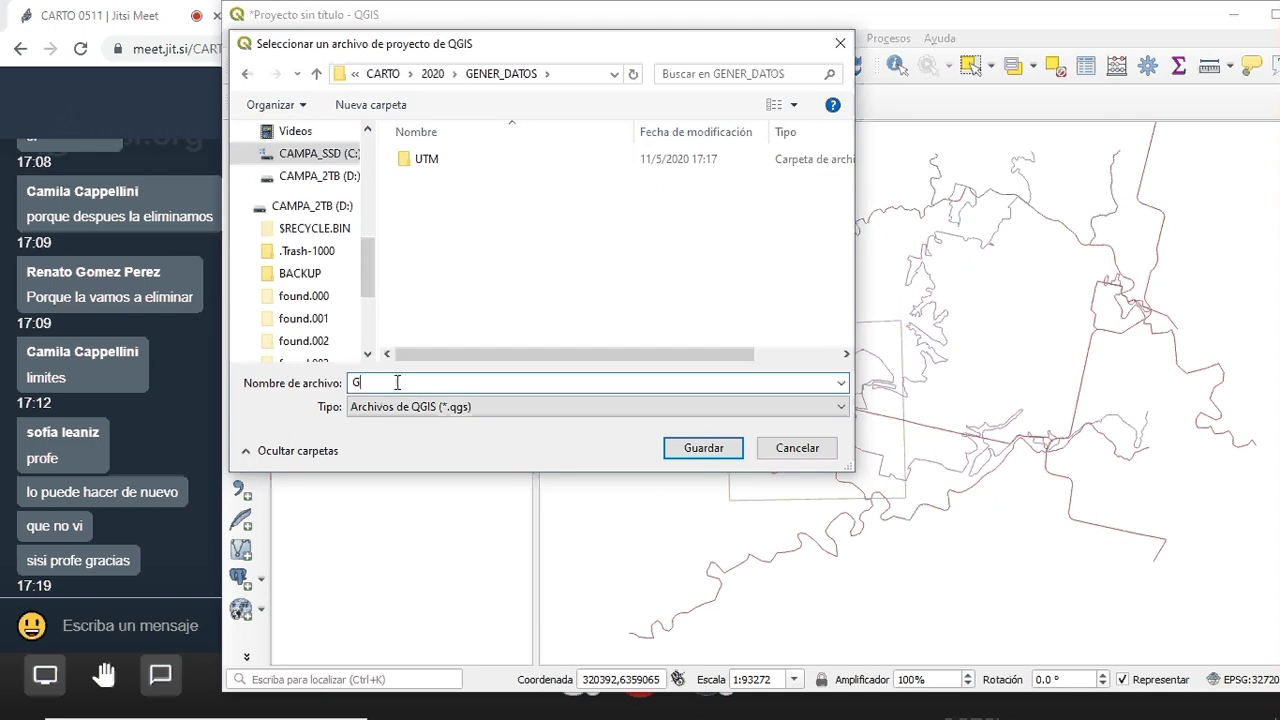
type("ENER_DATOS")
left_click(701, 448)
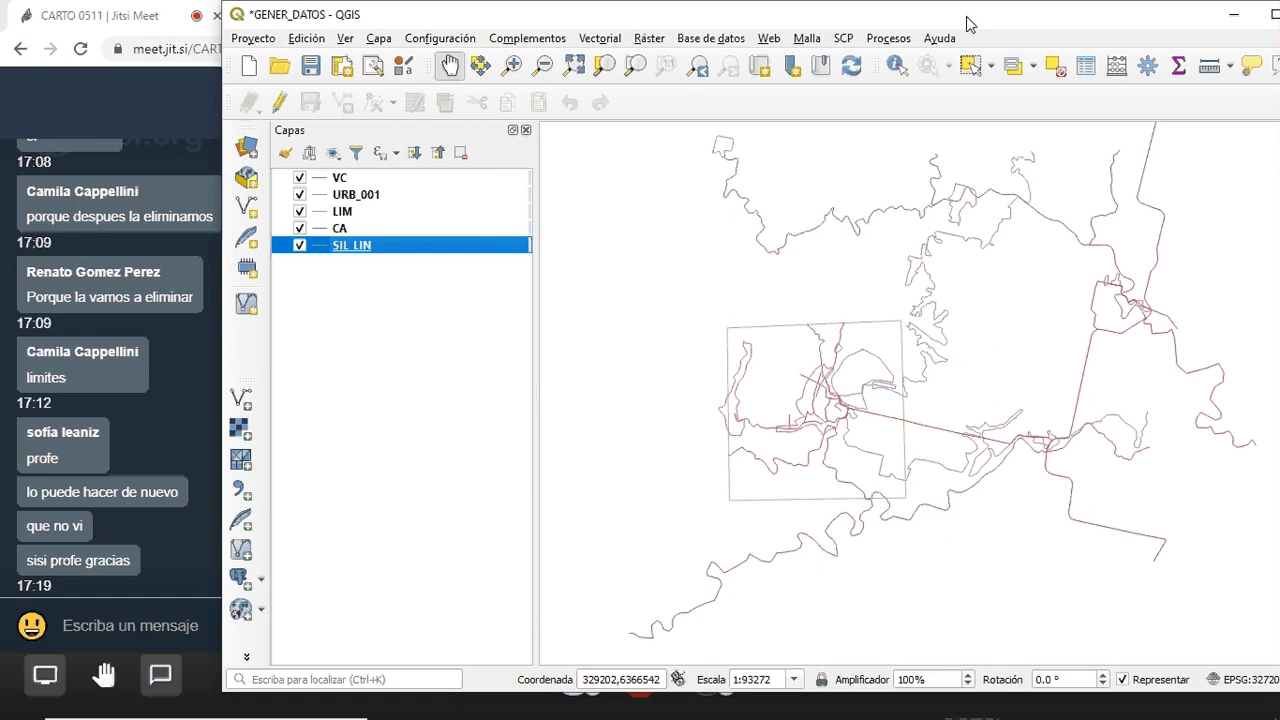
Search all available plugins for PROCES and check whether the Processing plugin is enabled
left_click_drag(966, 22, 925, 22)
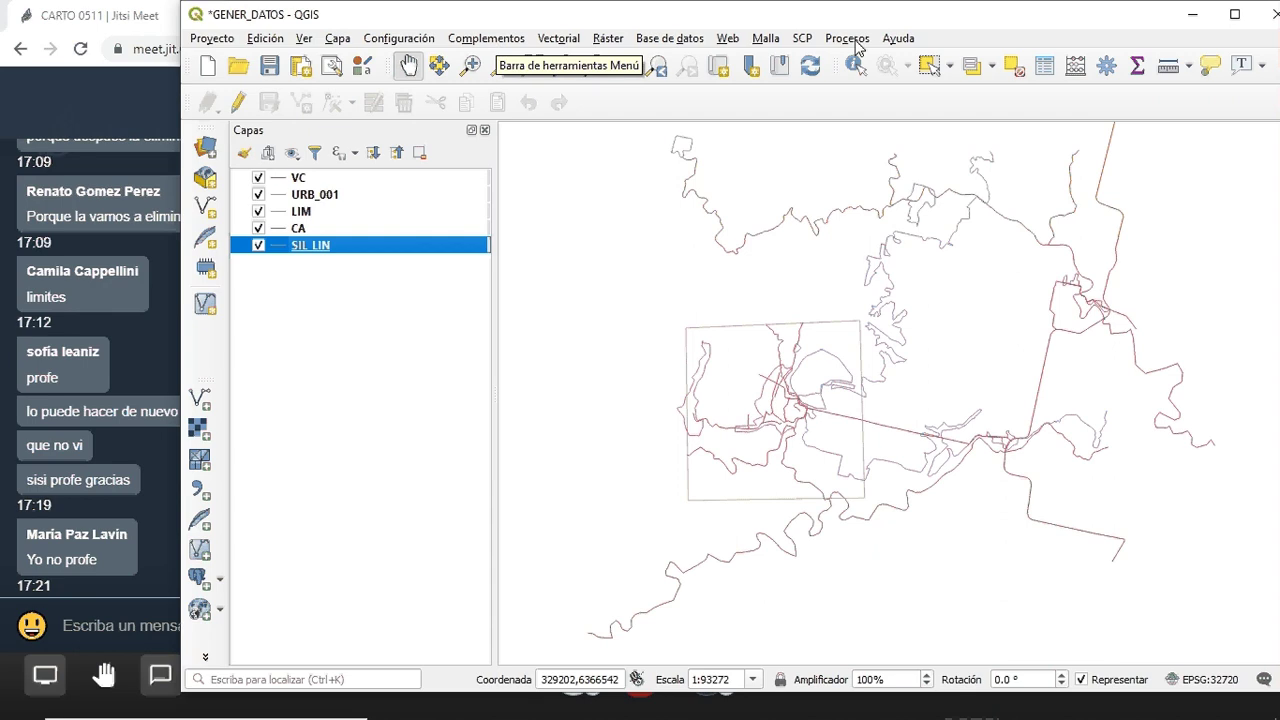
left_click(489, 42)
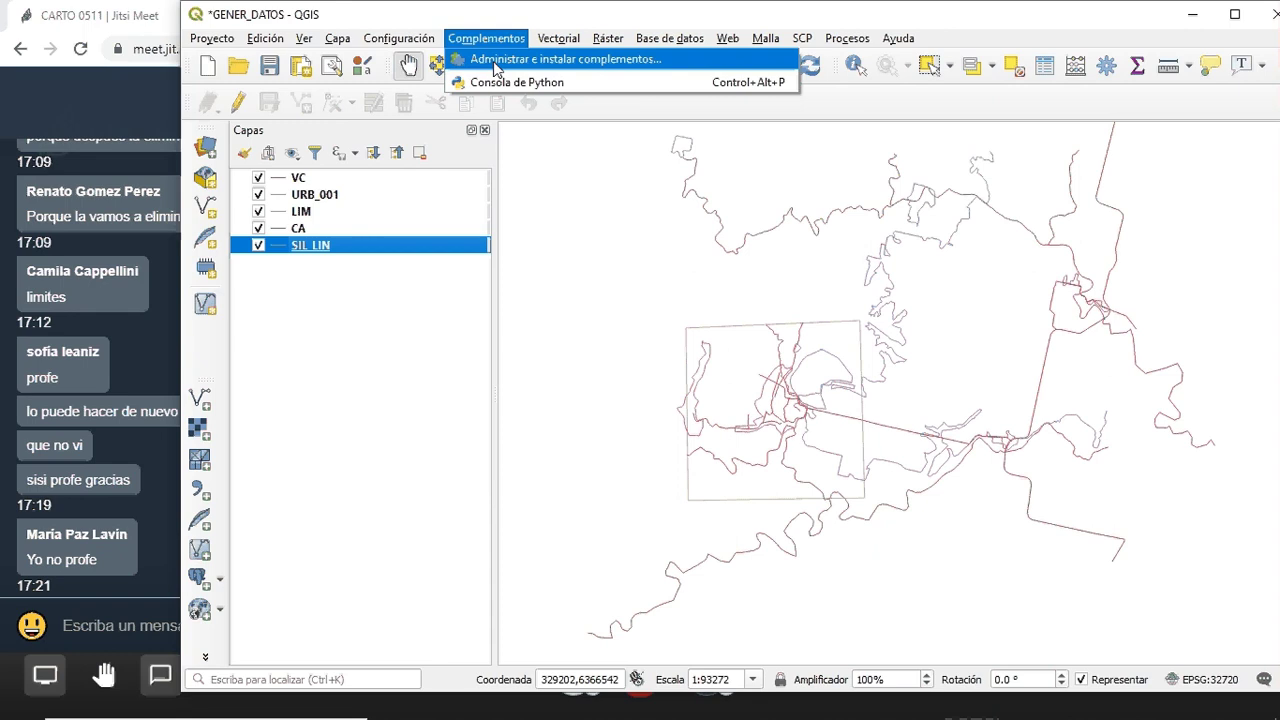
left_click(495, 60)
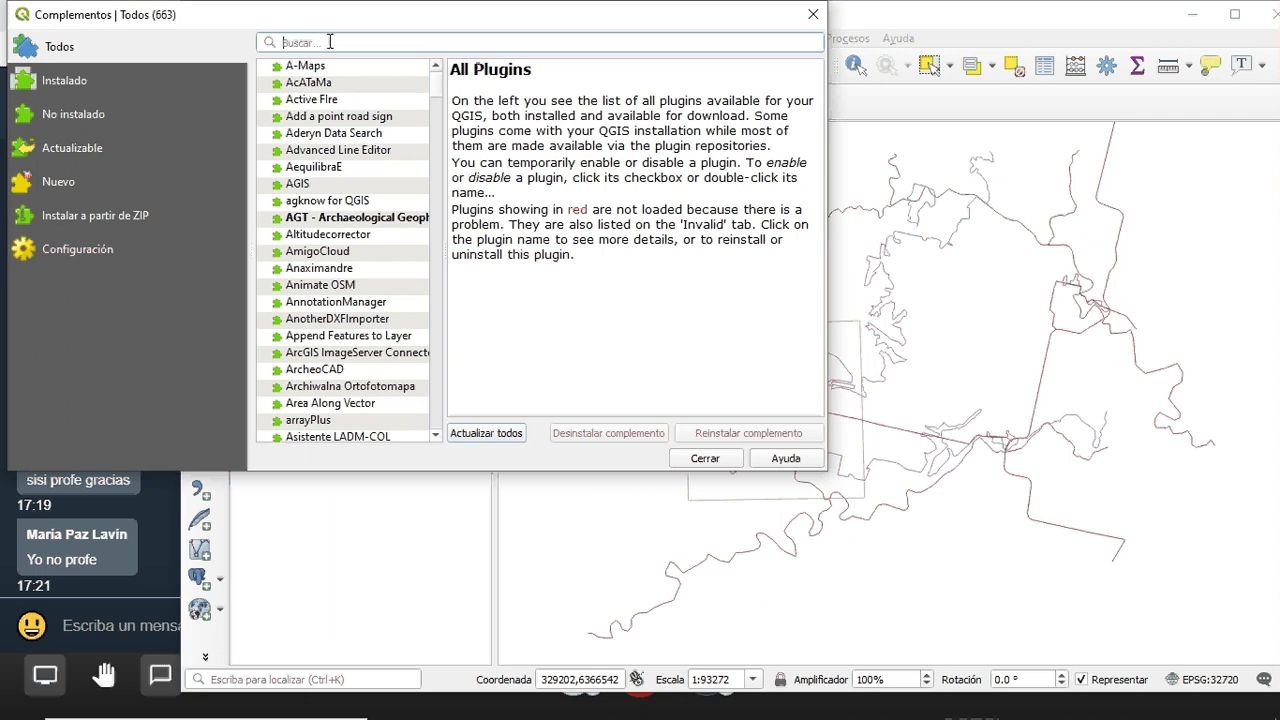
type("PROCE")
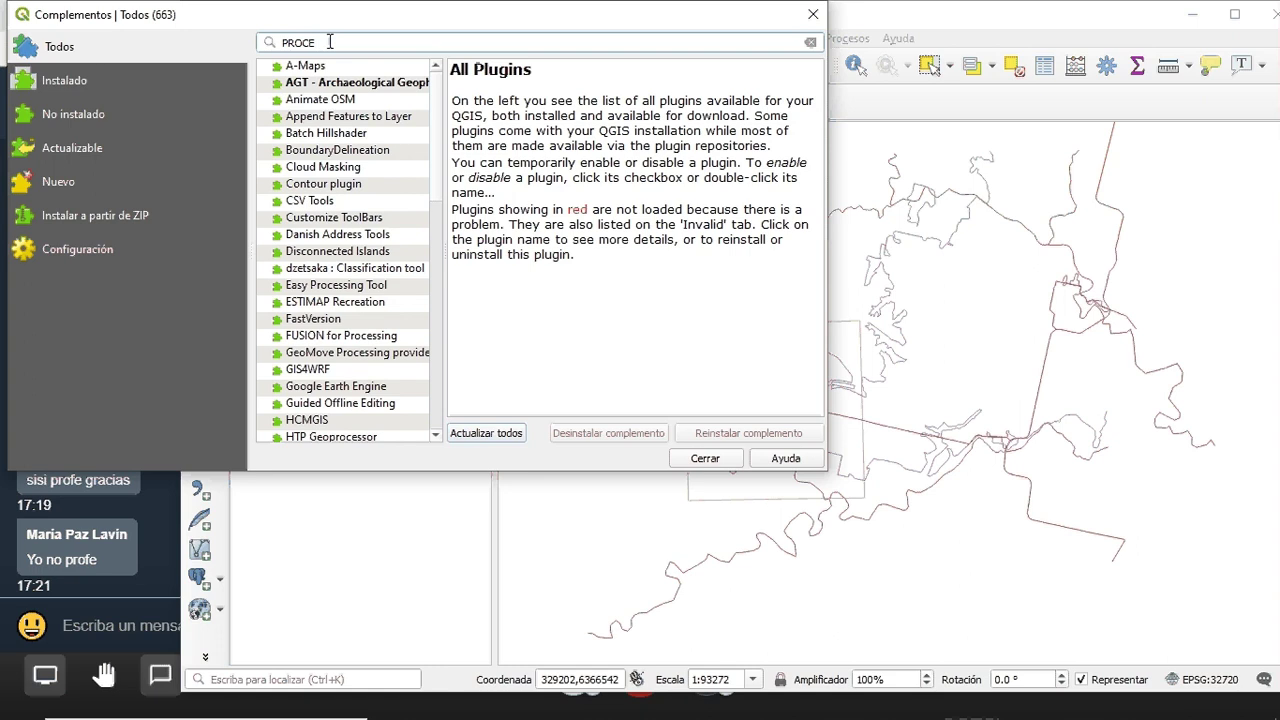
type("S")
left_click_drag(441, 165, 437, 356)
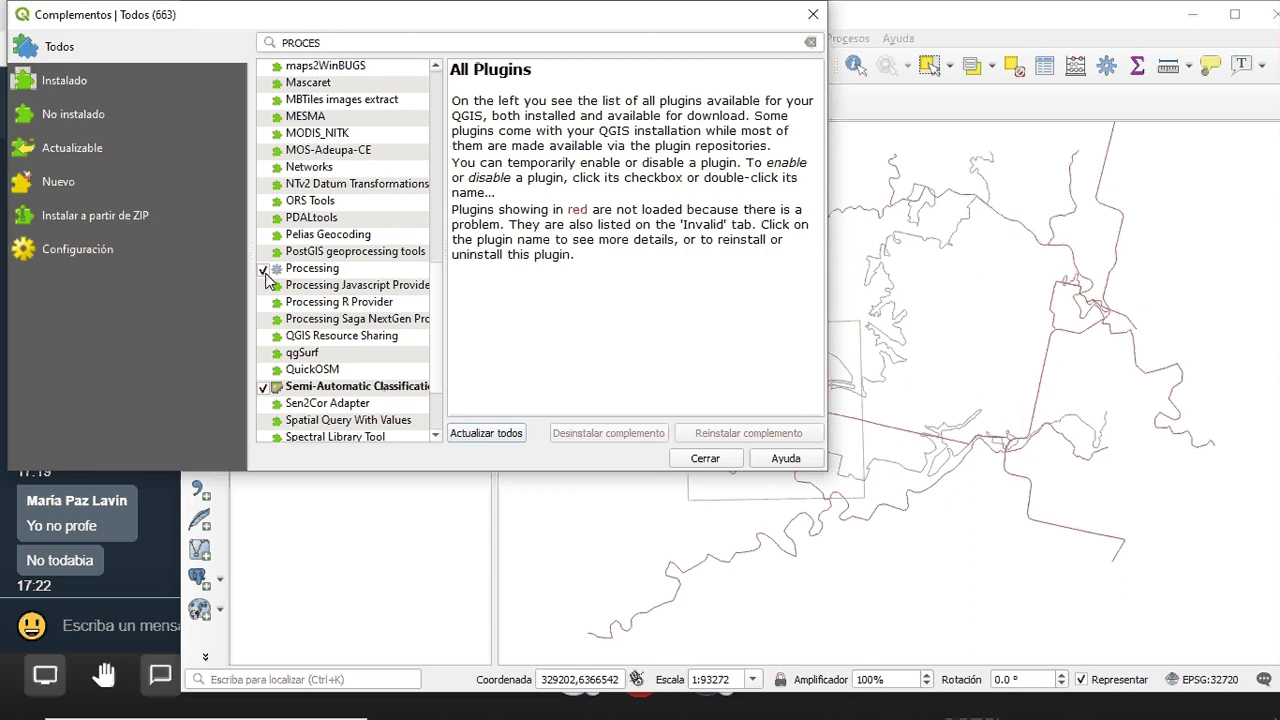
left_click(705, 458)
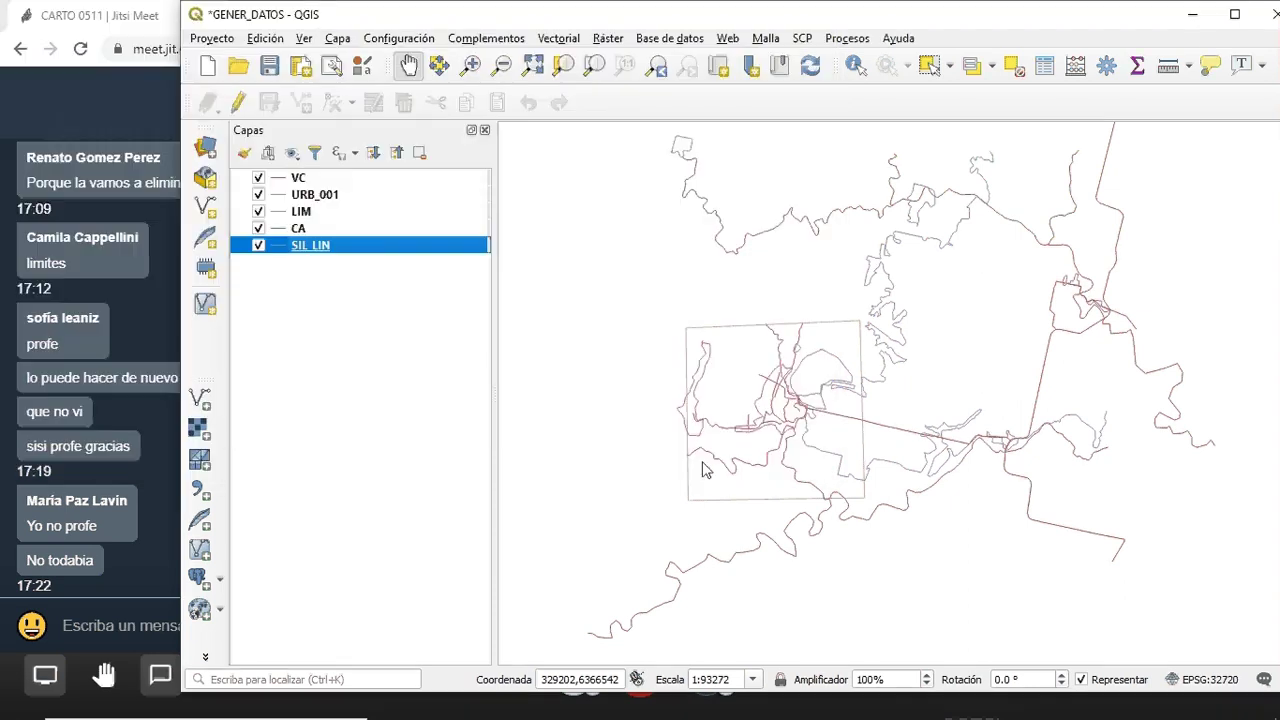
Reopen the plugin manager, look through the PROCES matches around Processing, and view the details of PostGIS geoprocessing tools
left_click(509, 41)
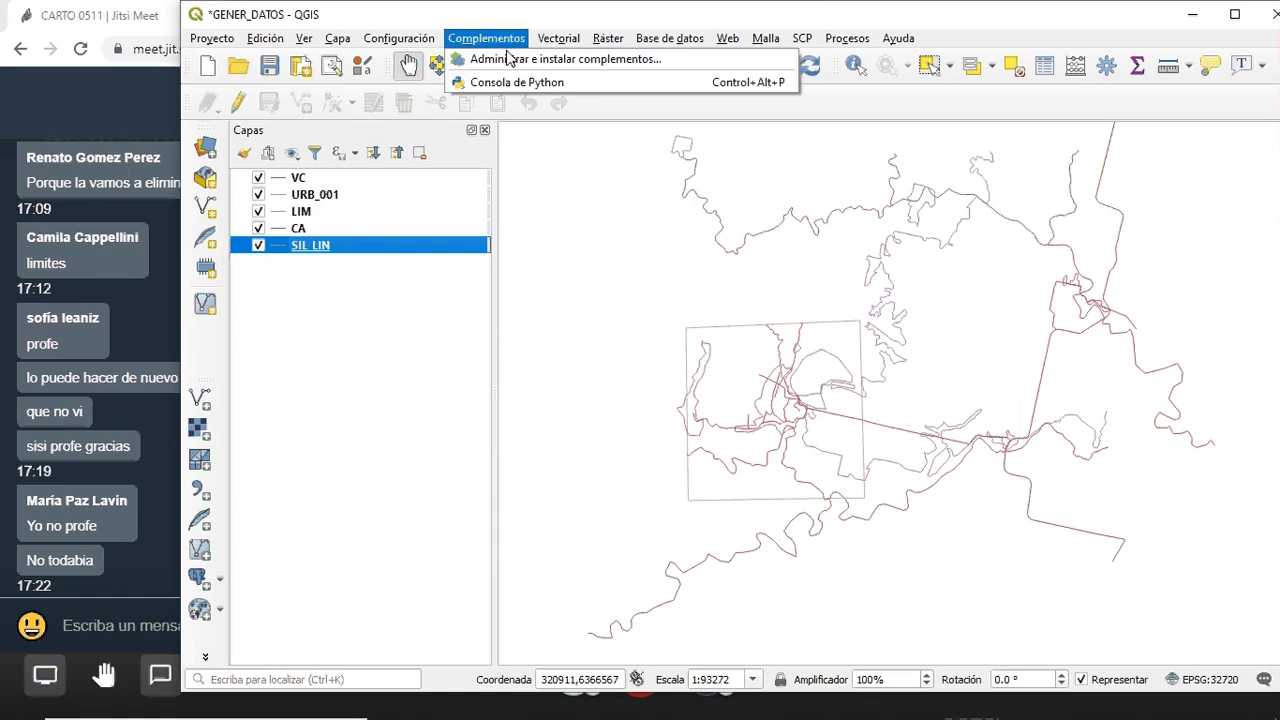
left_click(509, 60)
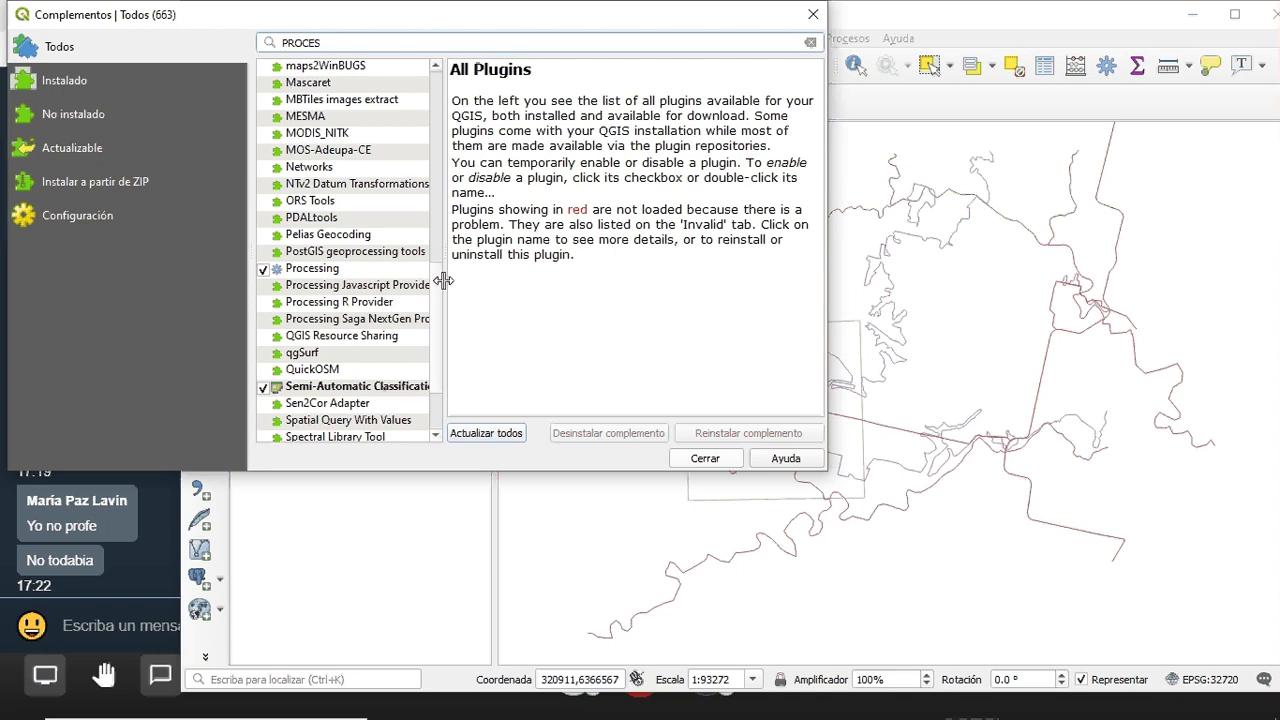
scroll(432, 297, "up", 9)
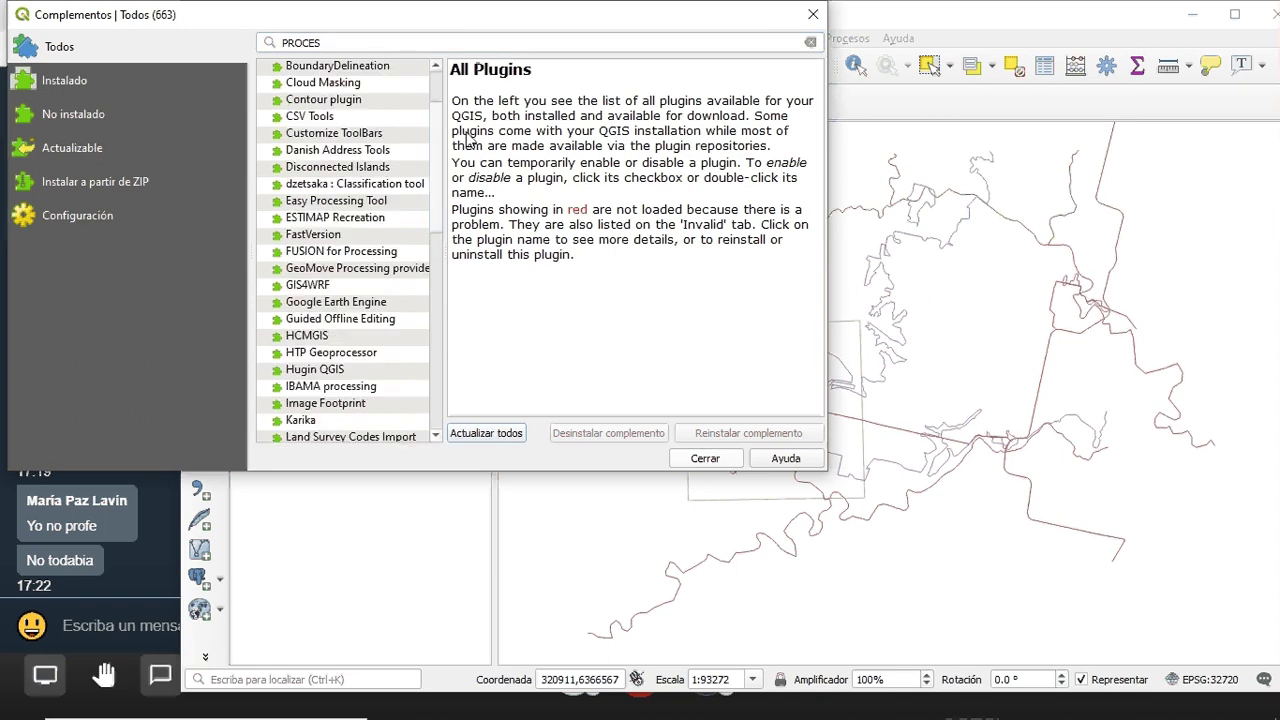
scroll(445, 200, "up", 2)
scroll(441, 250, "down", 8)
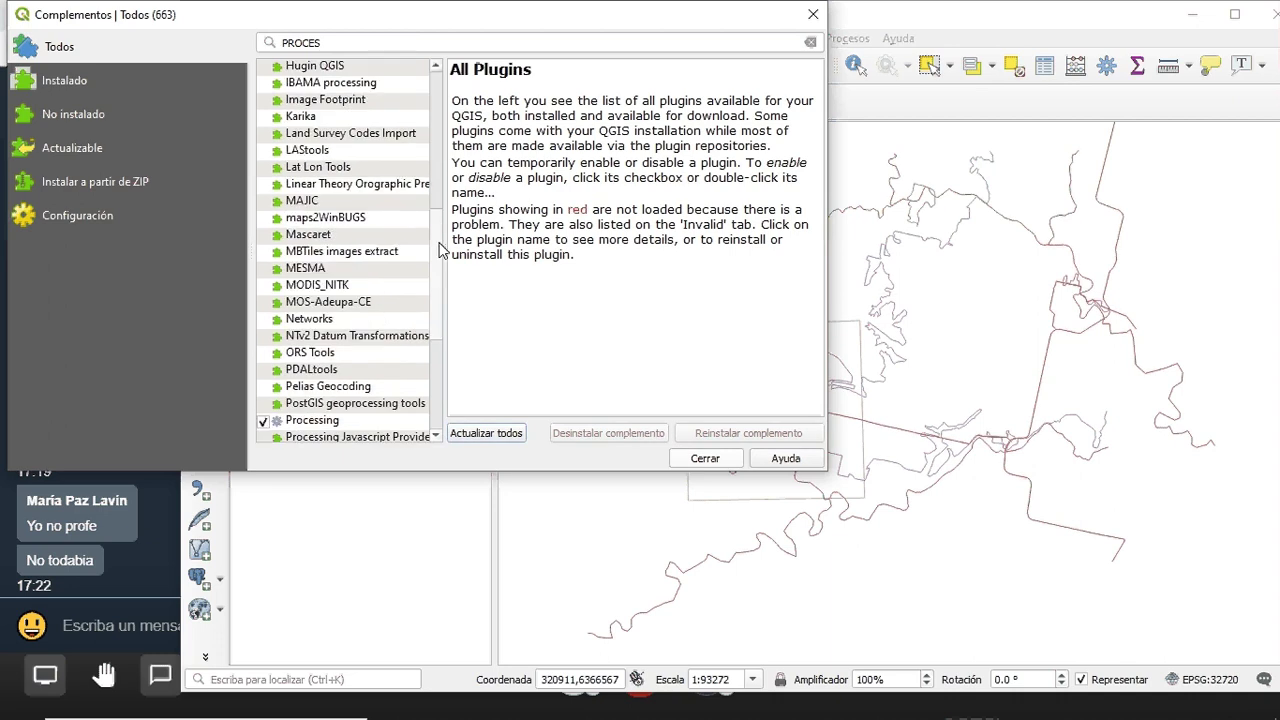
scroll(440, 250, "down", 4)
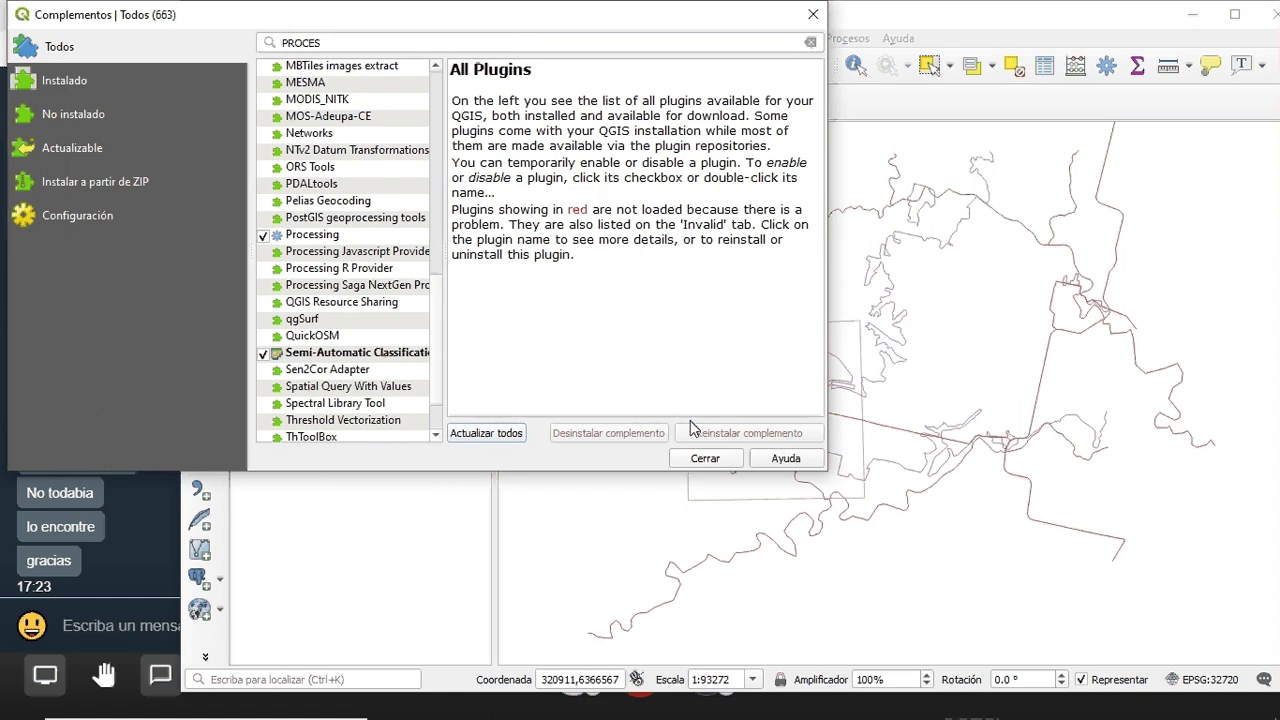
left_click(305, 220)
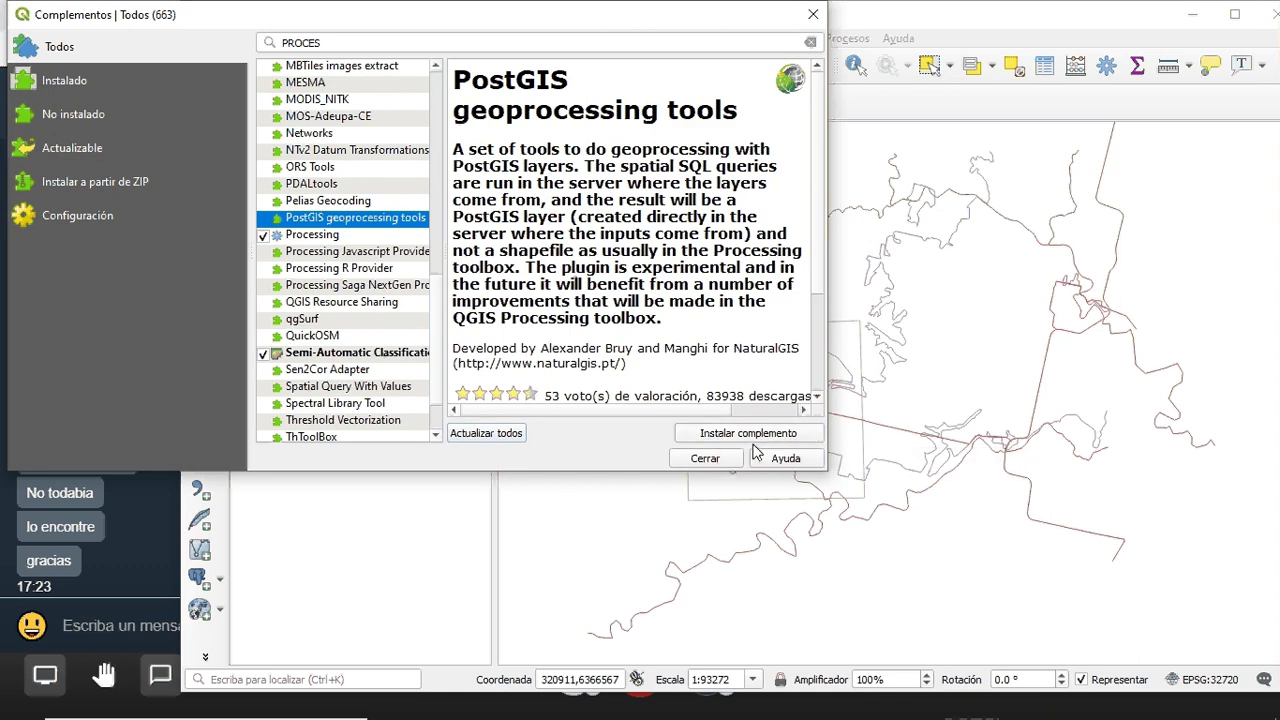
left_click(705, 458)
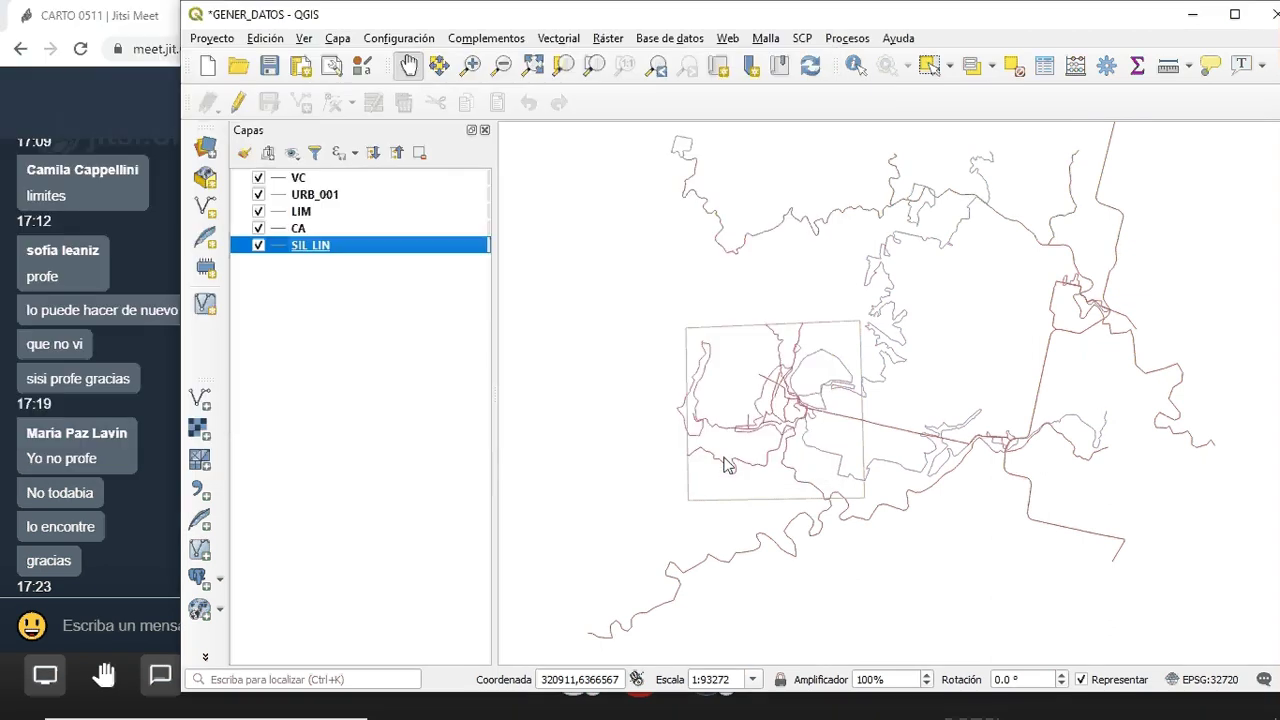
Show the processing toolbox, search it for POLIG, and open the Poligonizar vector geometry tool
left_click(860, 40)
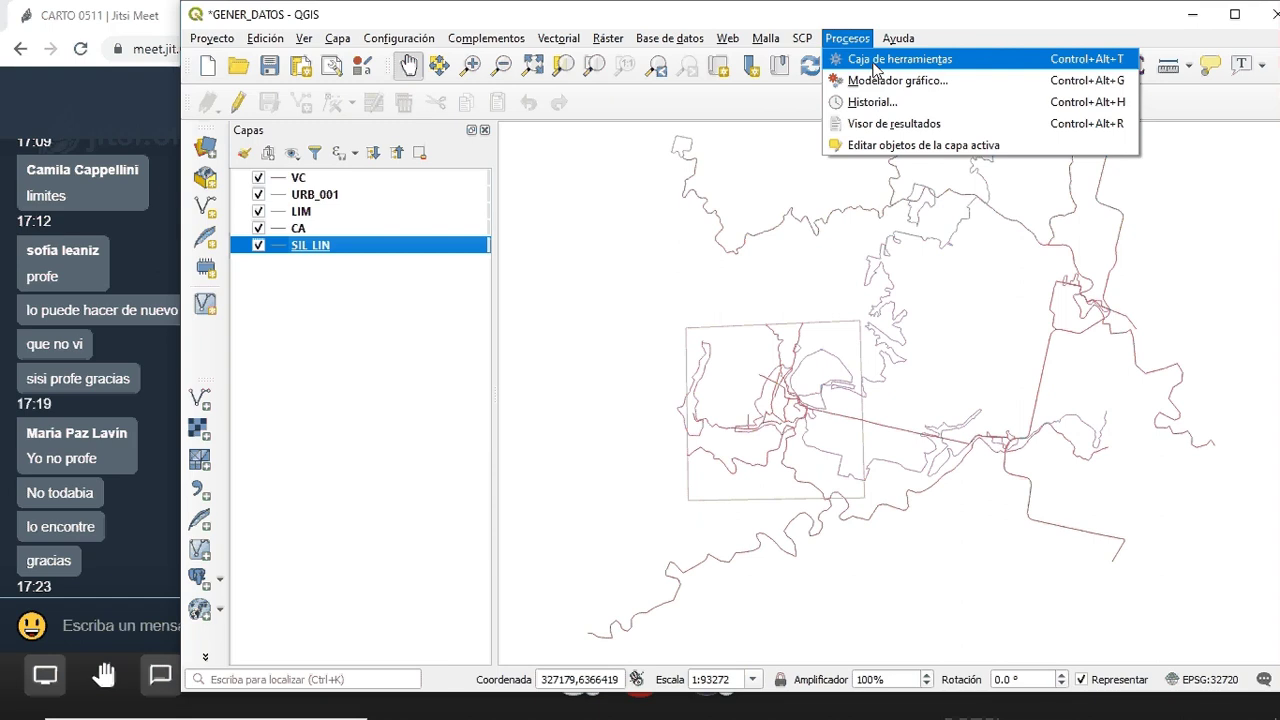
left_click(876, 62)
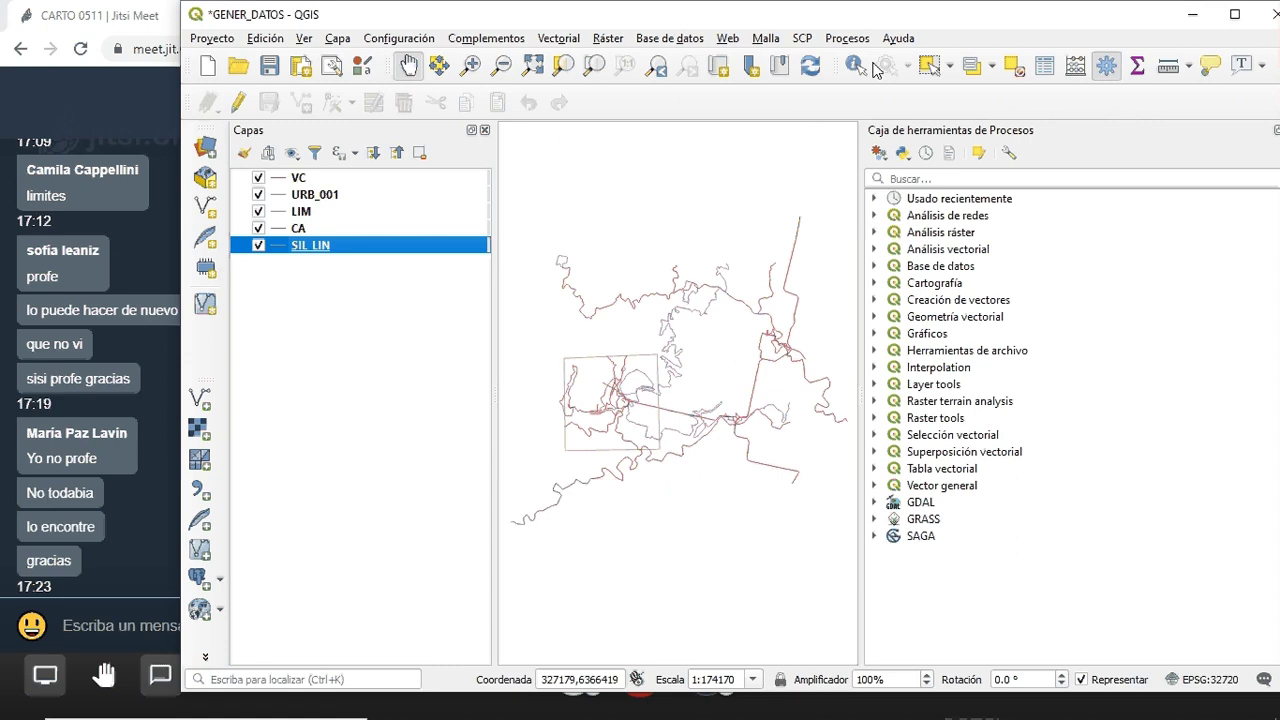
left_click(925, 178)
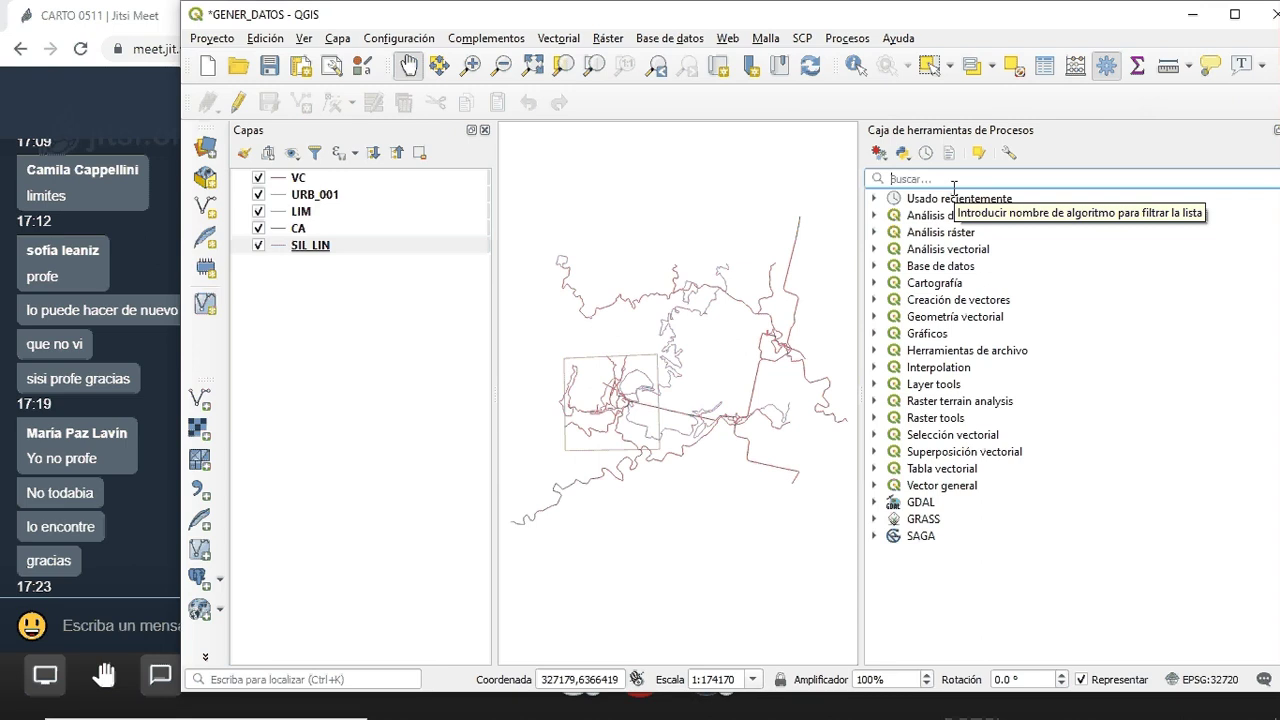
type("P")
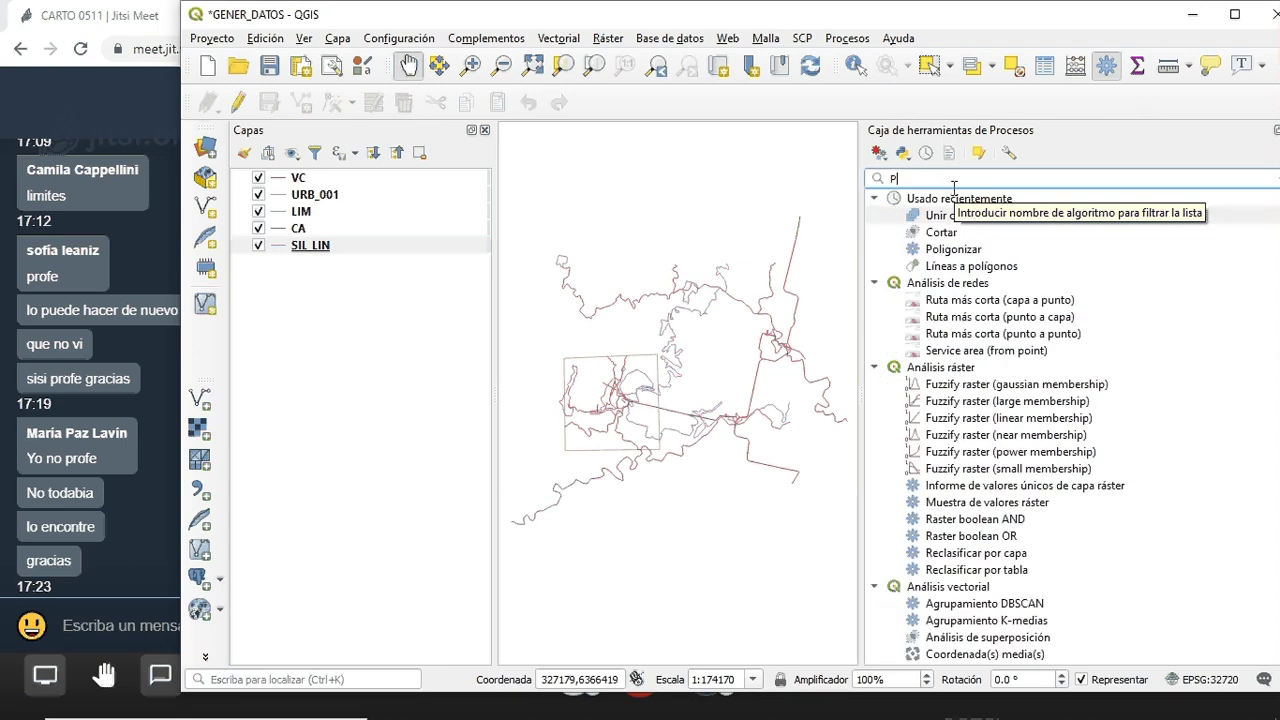
type("OLIG")
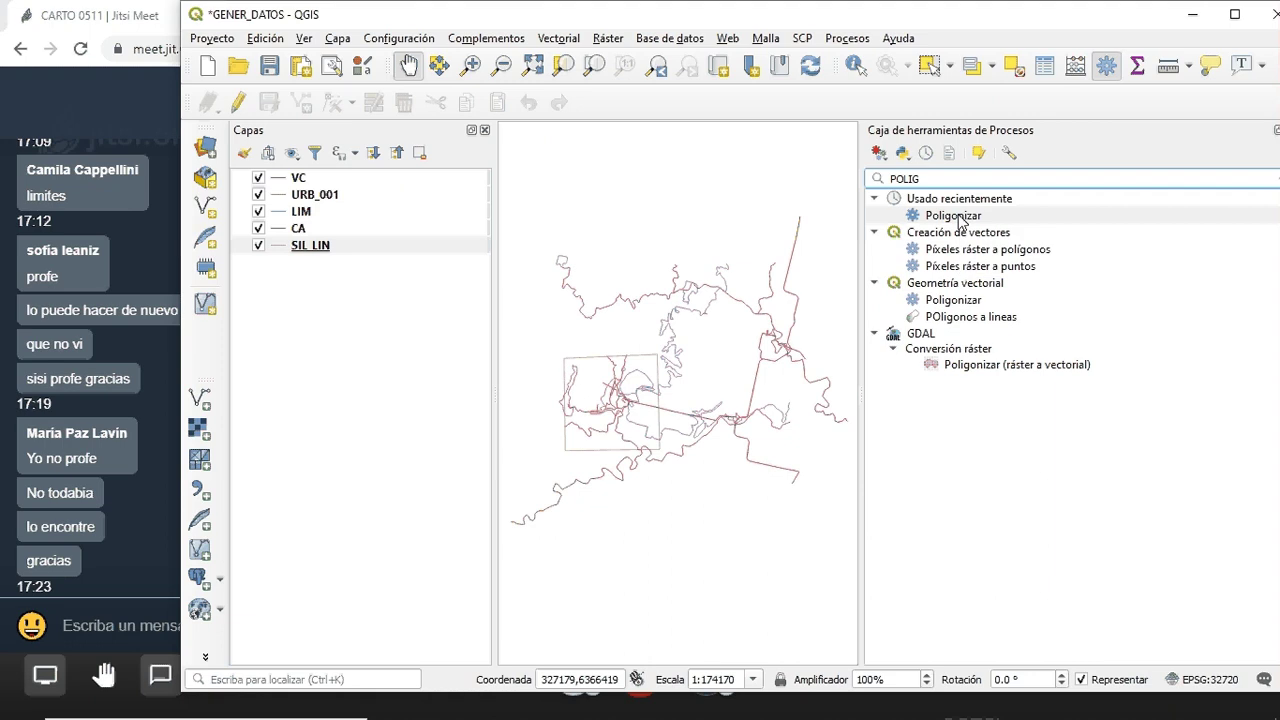
left_click(952, 300)
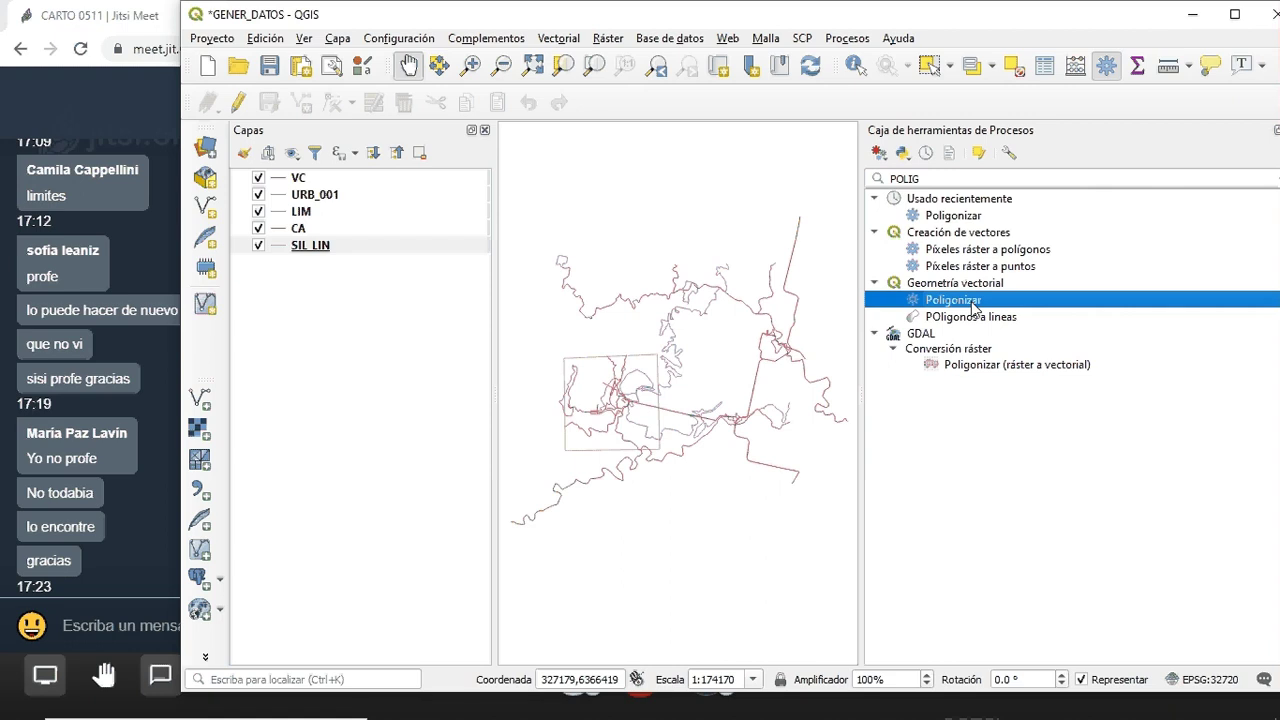
double_click(953, 302)
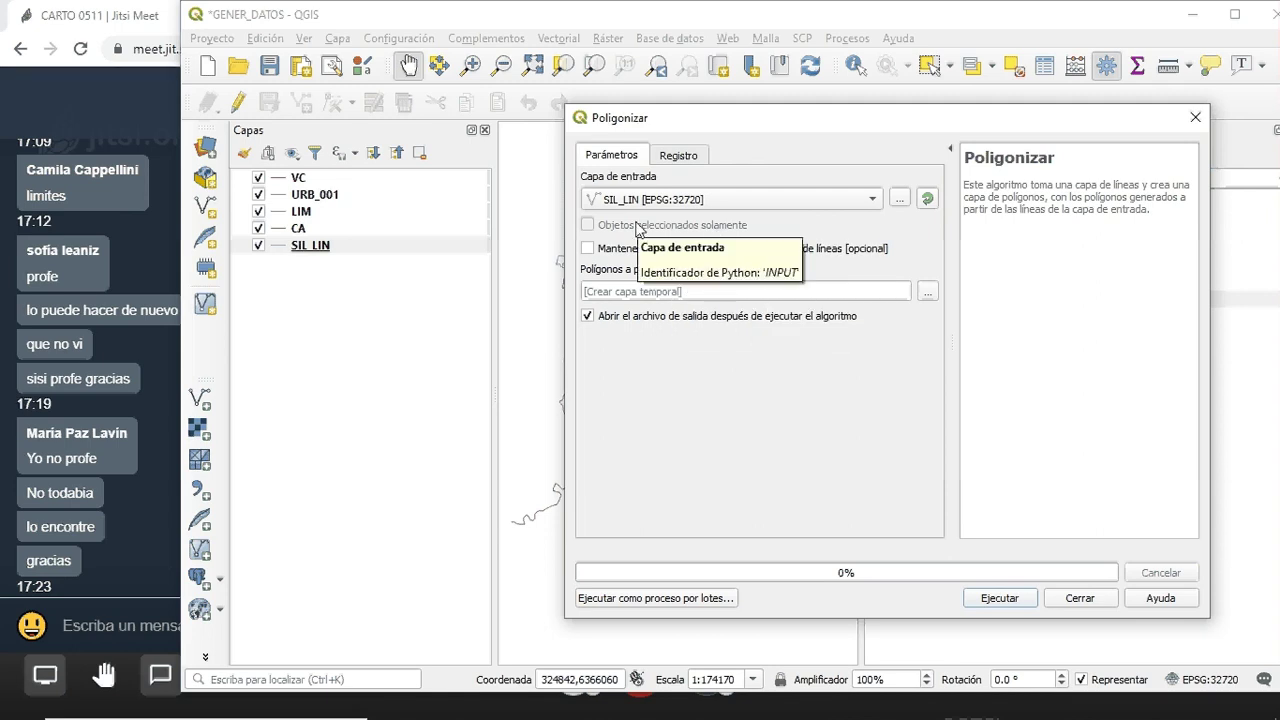
Choose to save the polygon output to a file and browse to the GRADO\CARTO\2020\GENER_DATOS\UTM folder
left_click(928, 292)
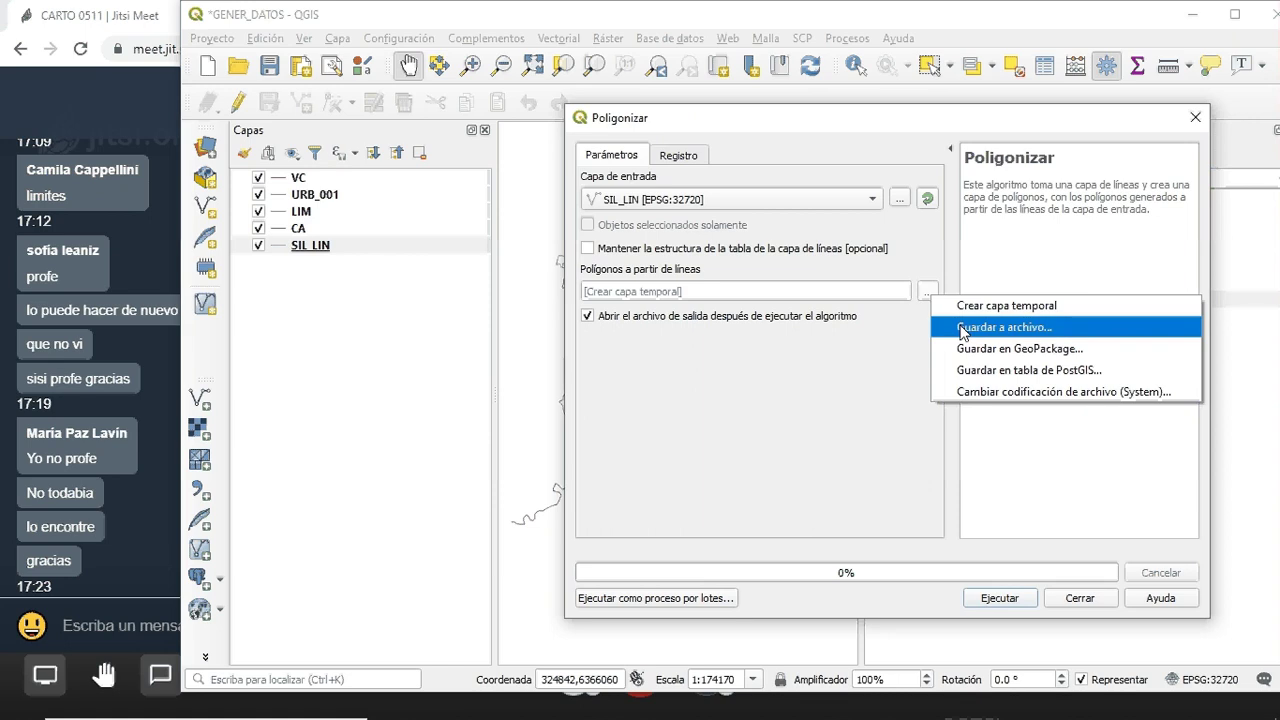
left_click(961, 330)
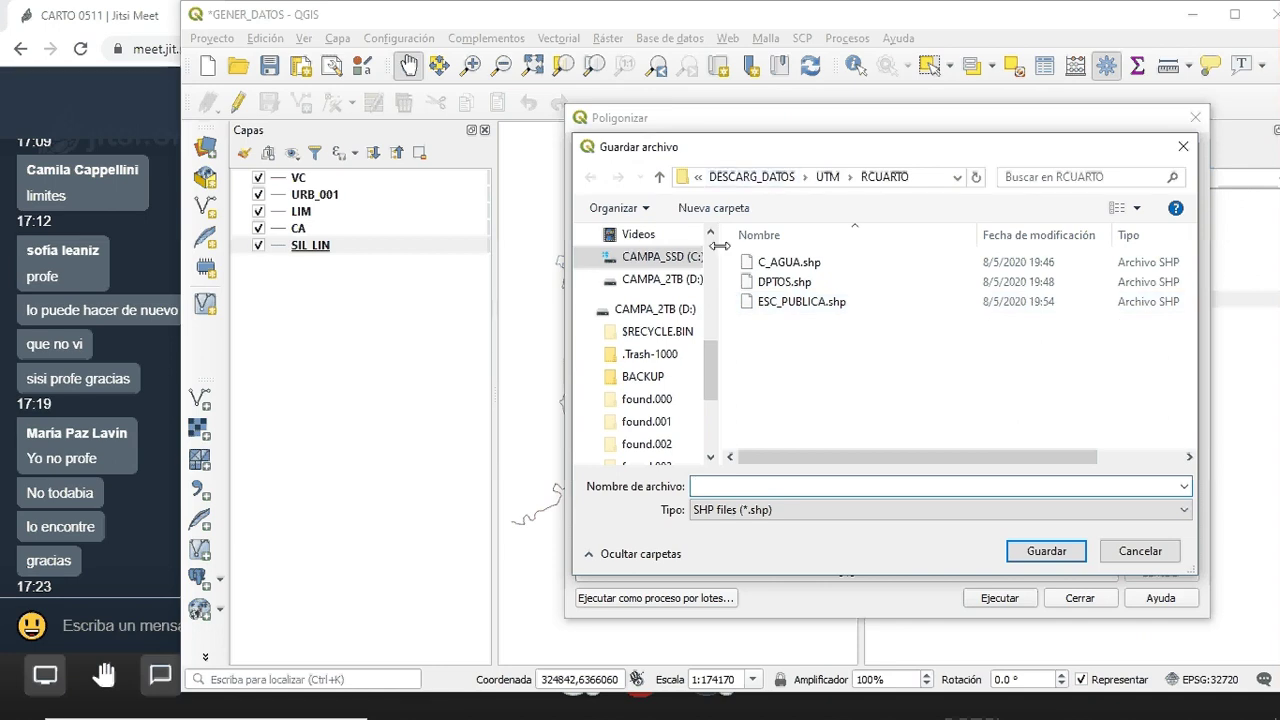
left_click(775, 184)
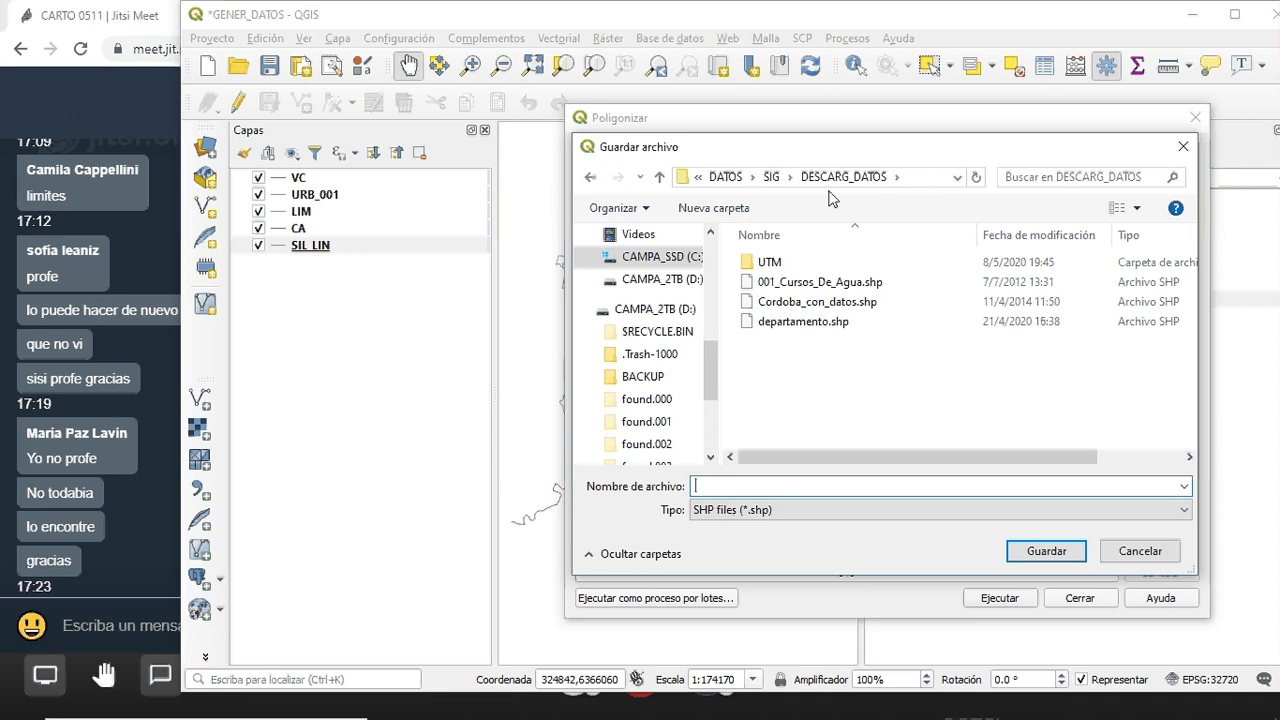
left_click(748, 176)
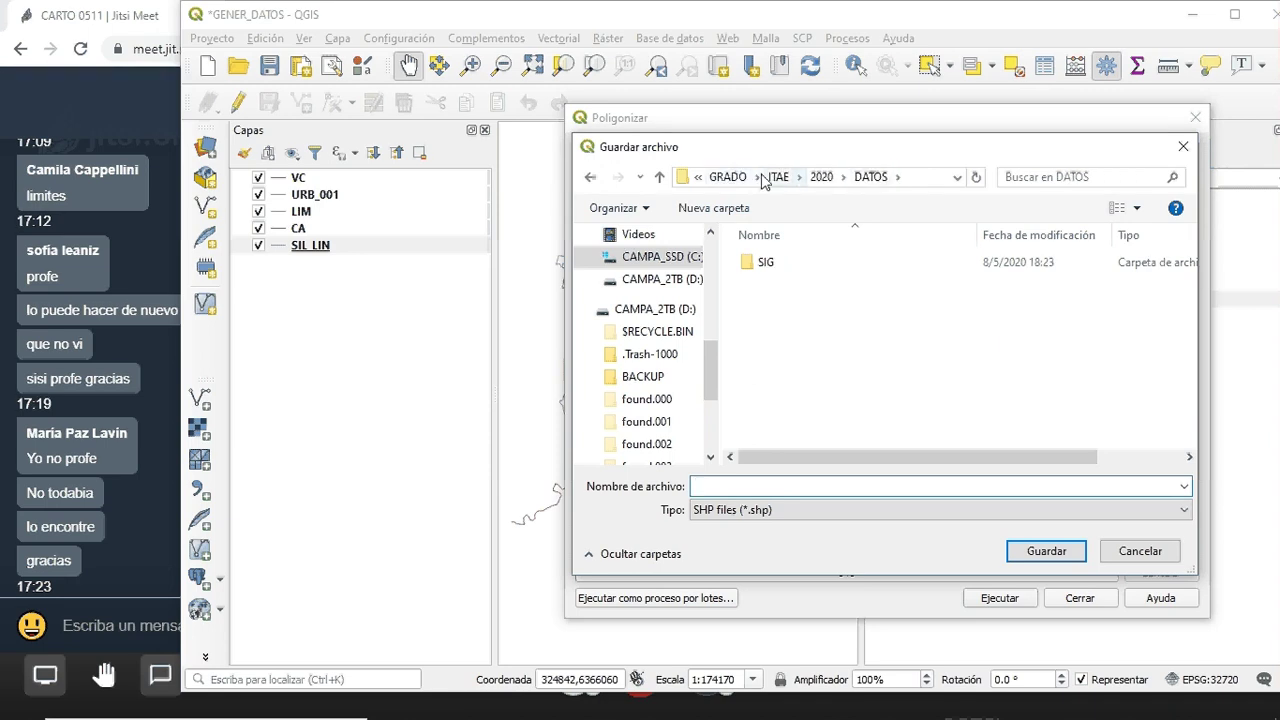
left_click(728, 176)
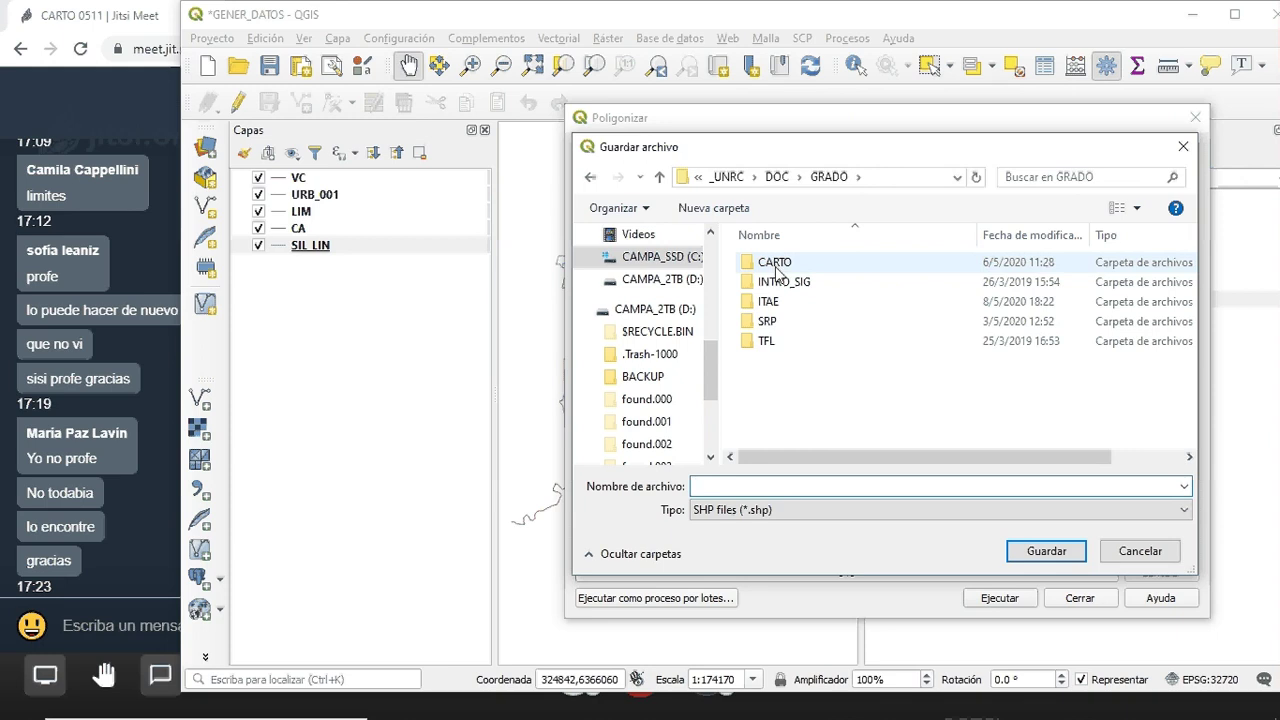
double_click(775, 266)
double_click(772, 345)
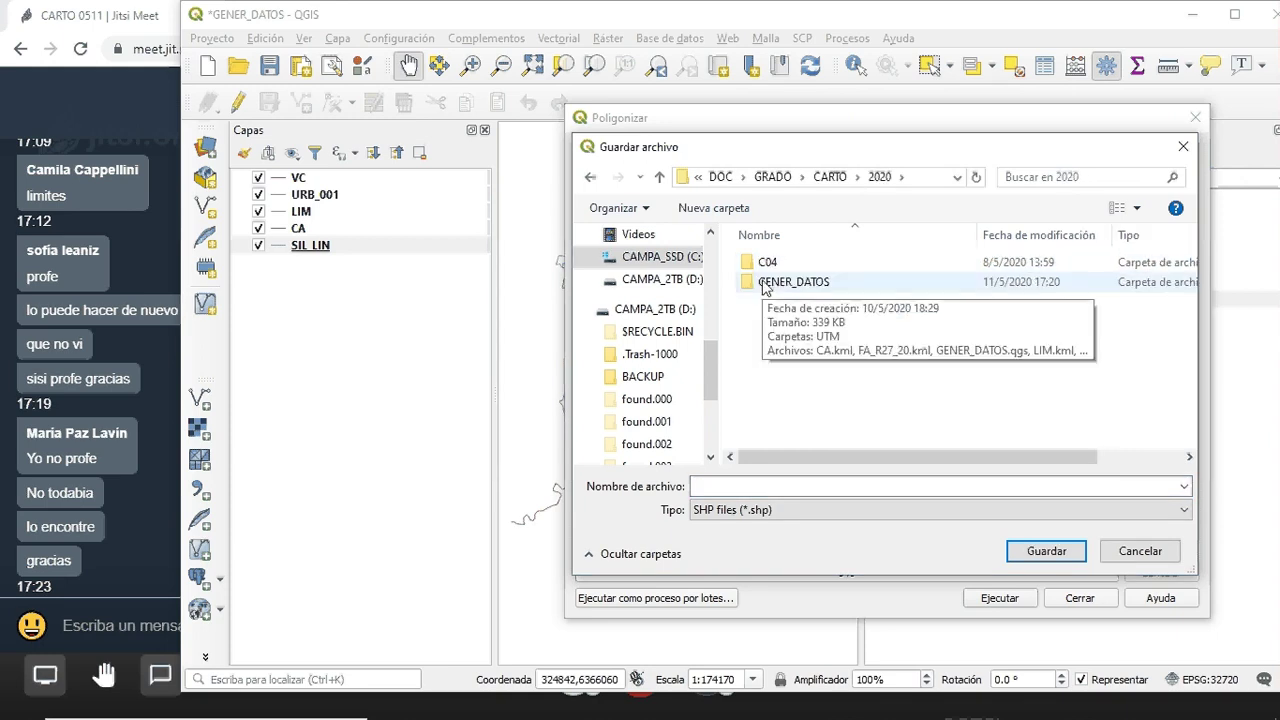
left_click(762, 289)
double_click(760, 285)
double_click(766, 262)
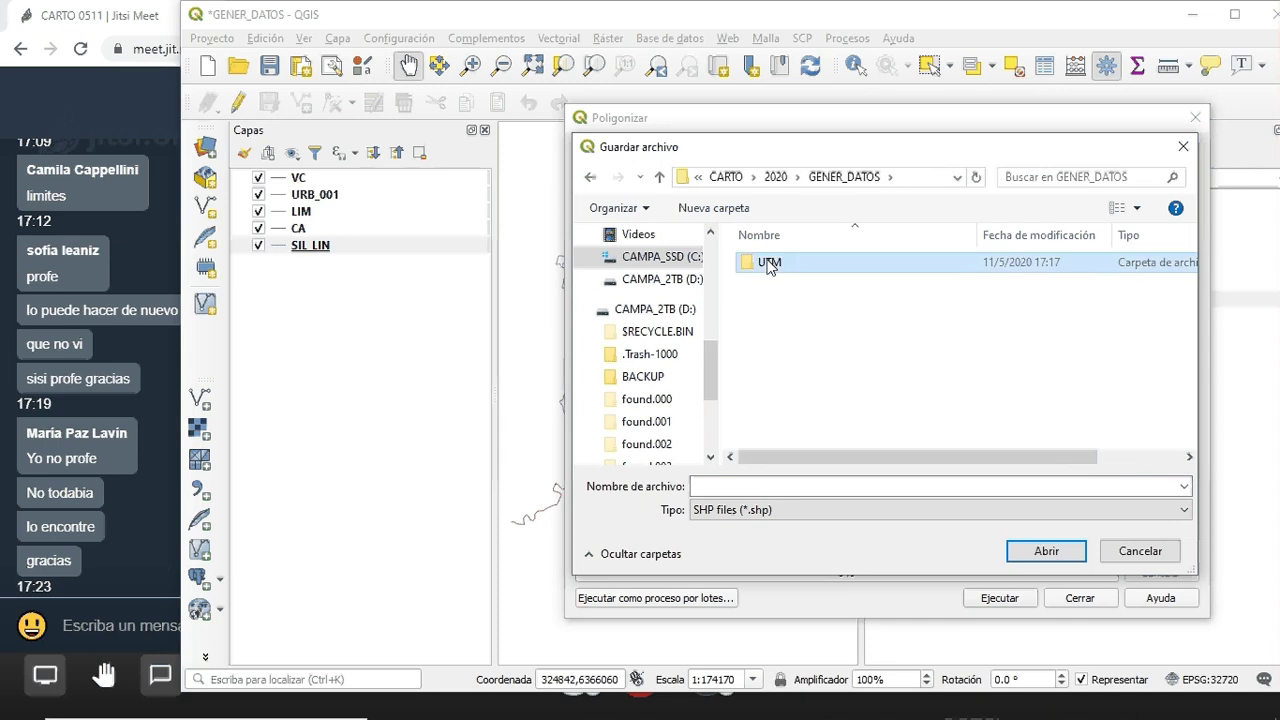
Name the output shapefile SILU_POL, run Poligonizar on the SIL_LIN layer, and close the tool
left_click(731, 489)
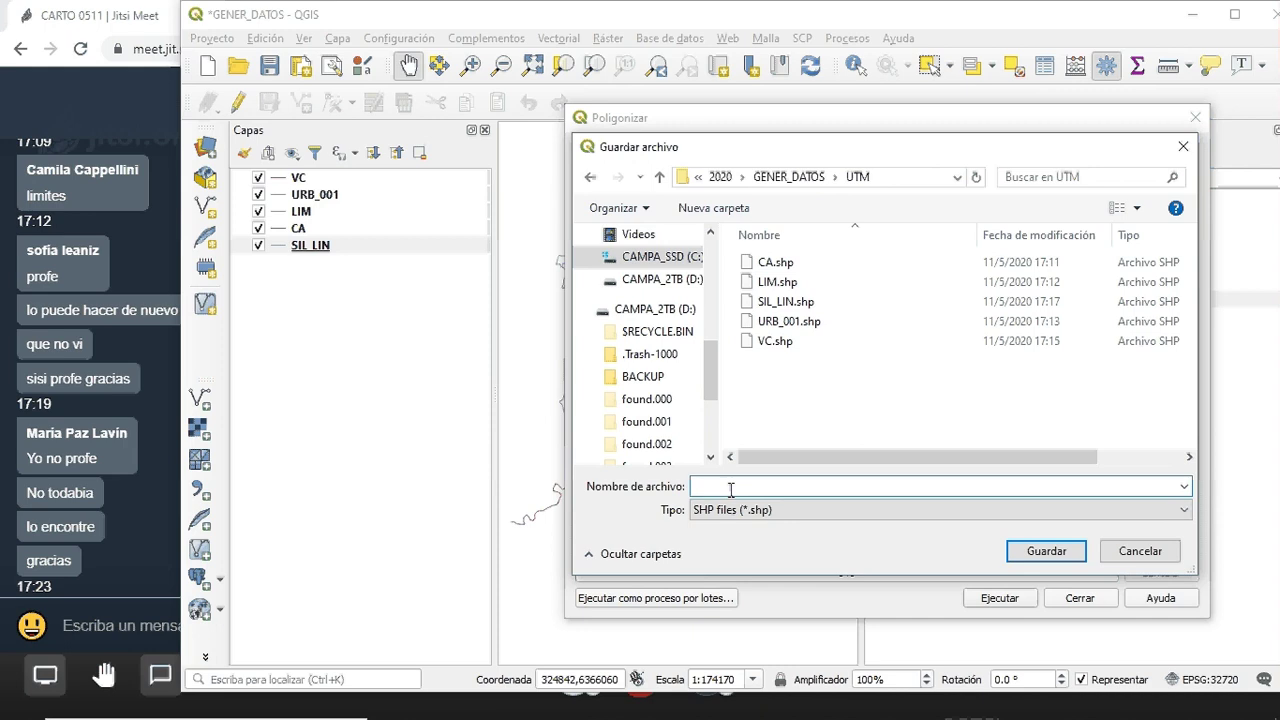
type("SIL_")
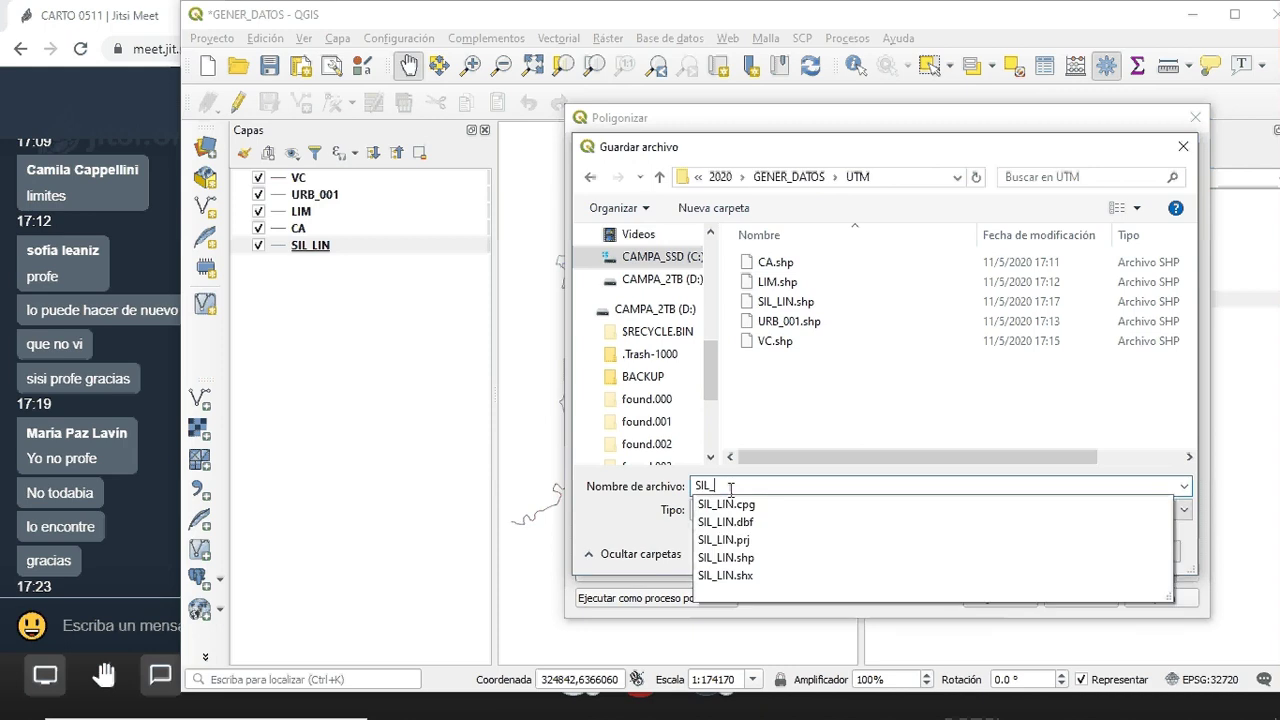
type("PO")
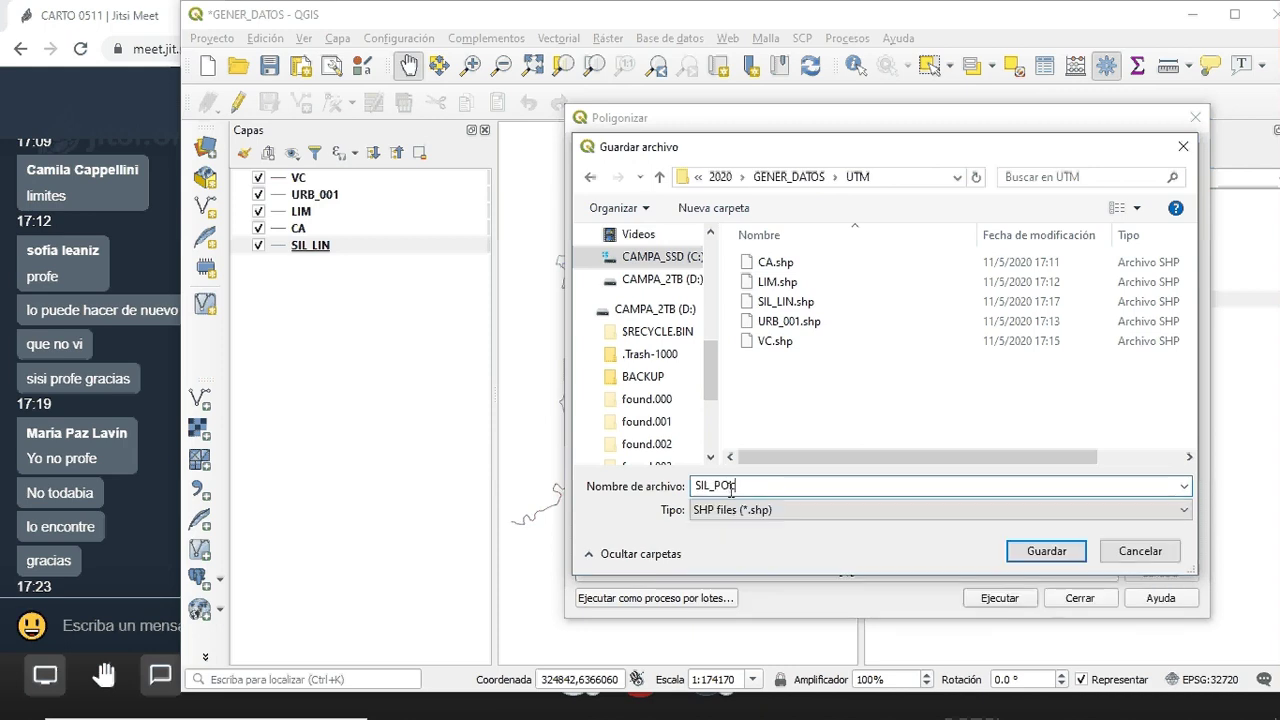
type("L")
key("Left")
key("Left")
key("Left")
key("Left")
type("U")
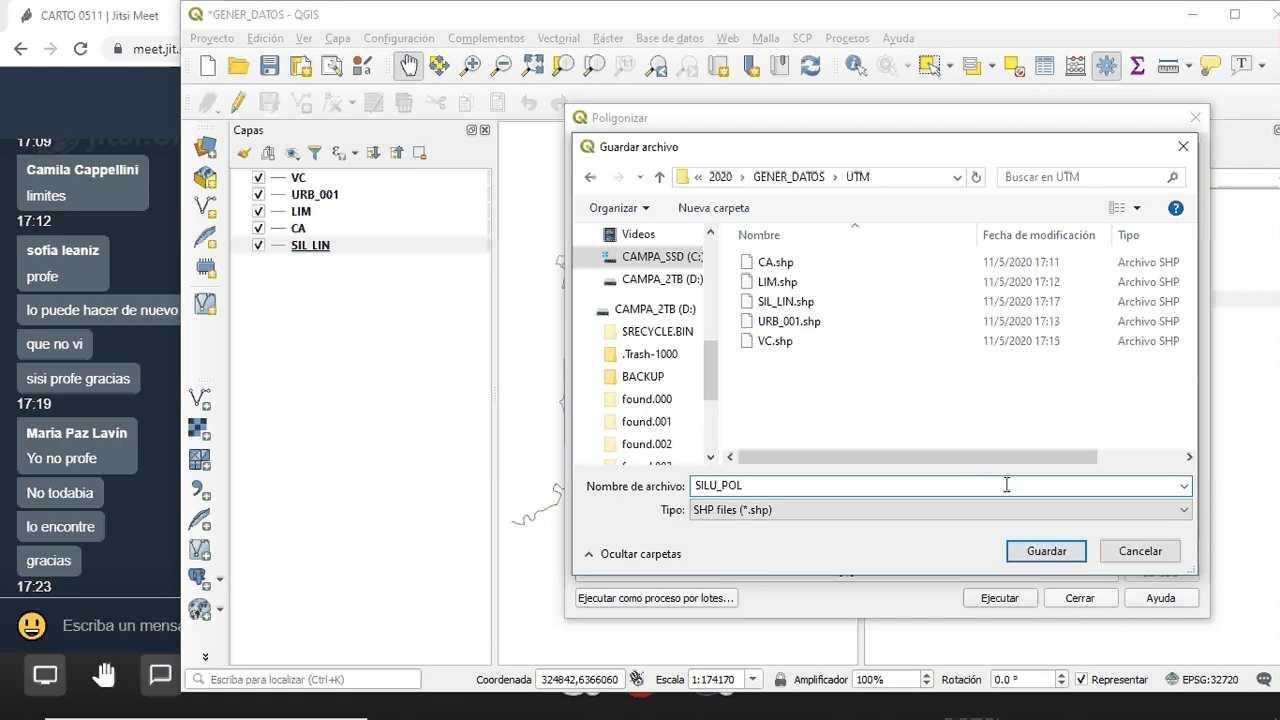
left_click(1044, 556)
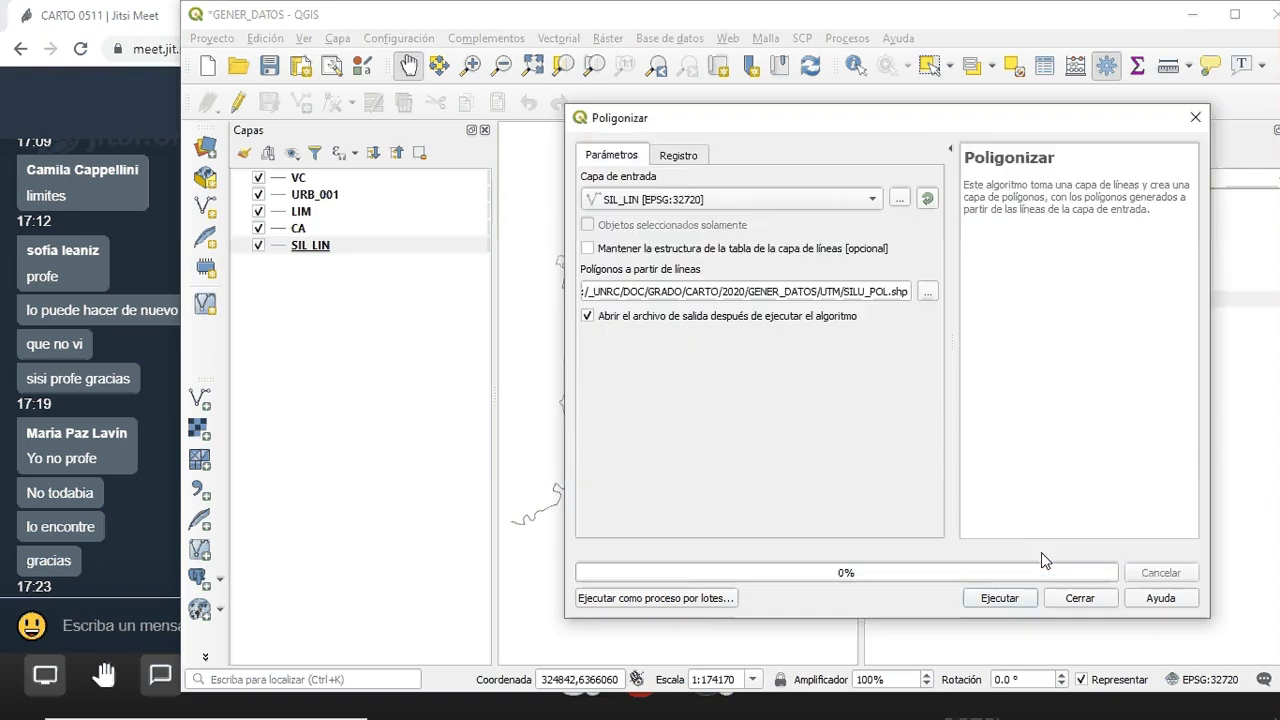
left_click(1003, 600)
left_click(1195, 118)
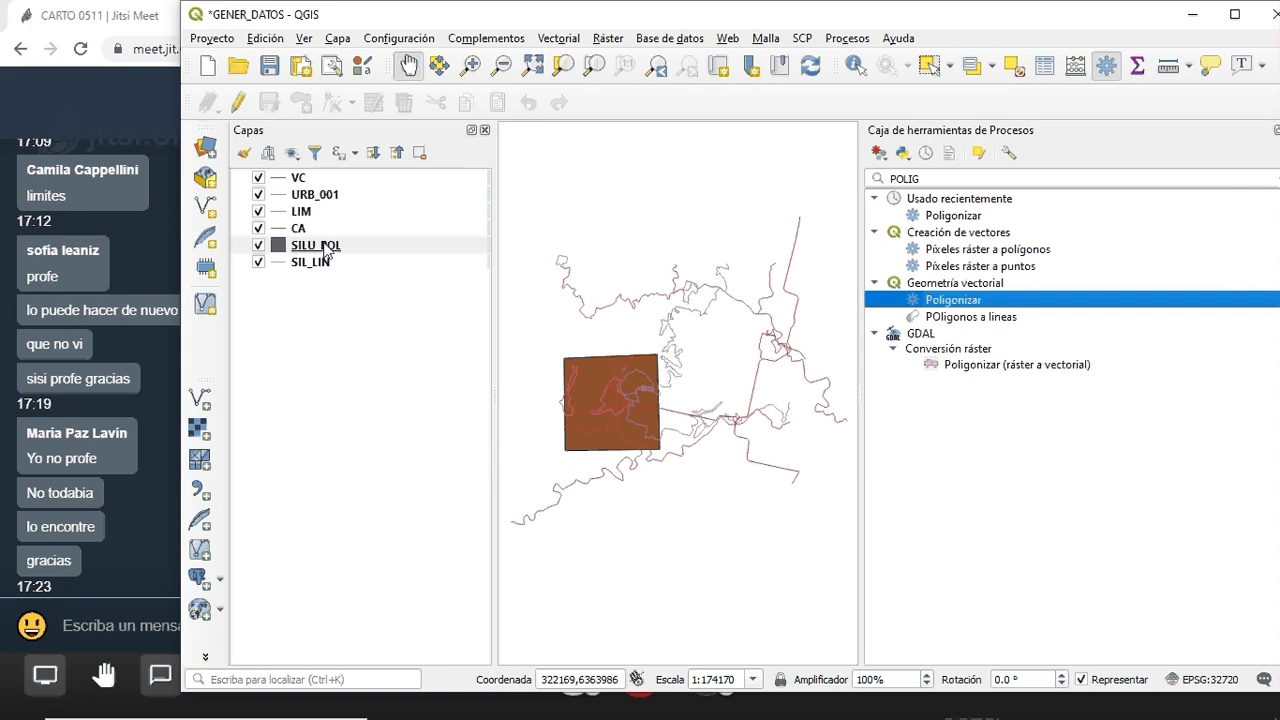
Remove the SIL_LIN layer from the project and accept the removal
mouse_move(305, 253)
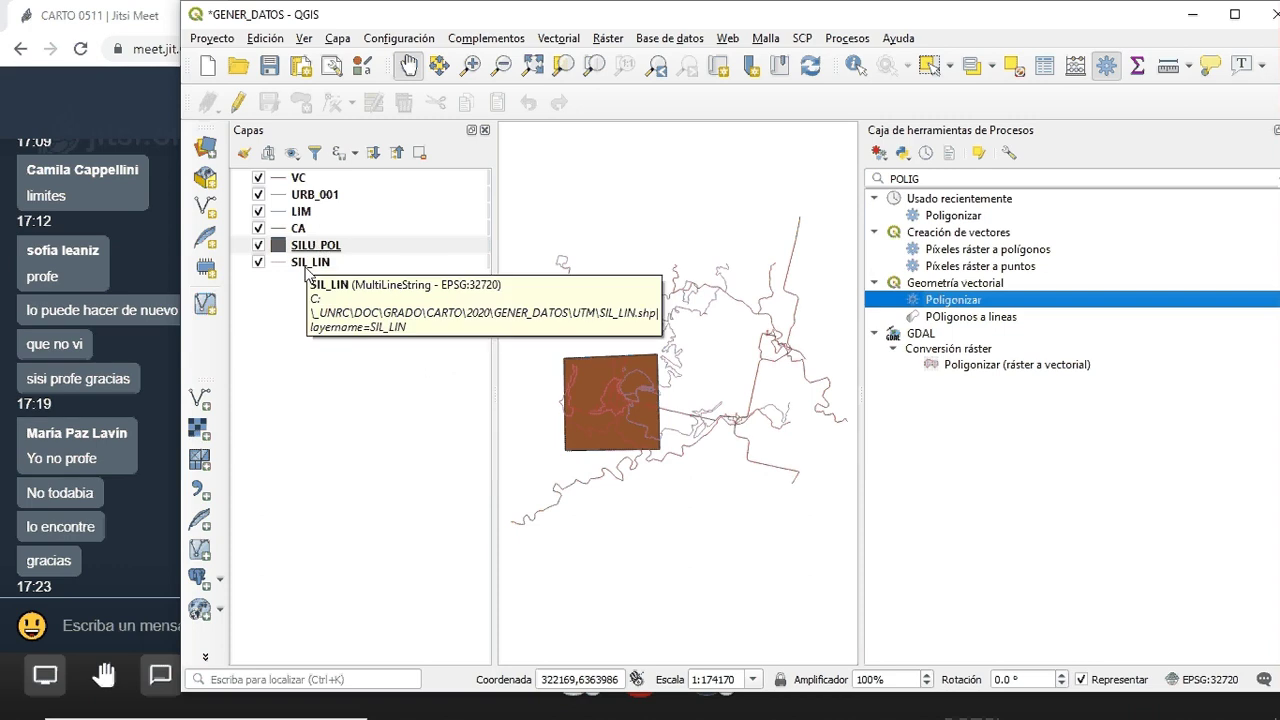
left_click(308, 264)
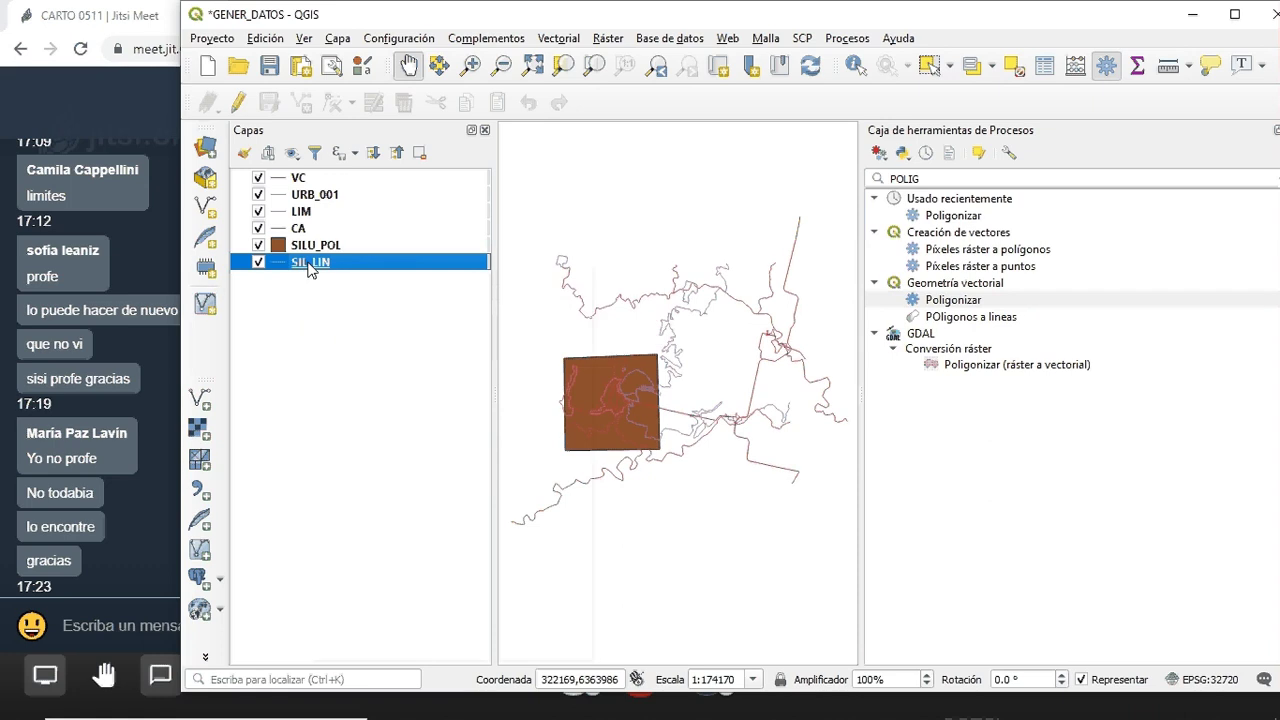
right_click(308, 268)
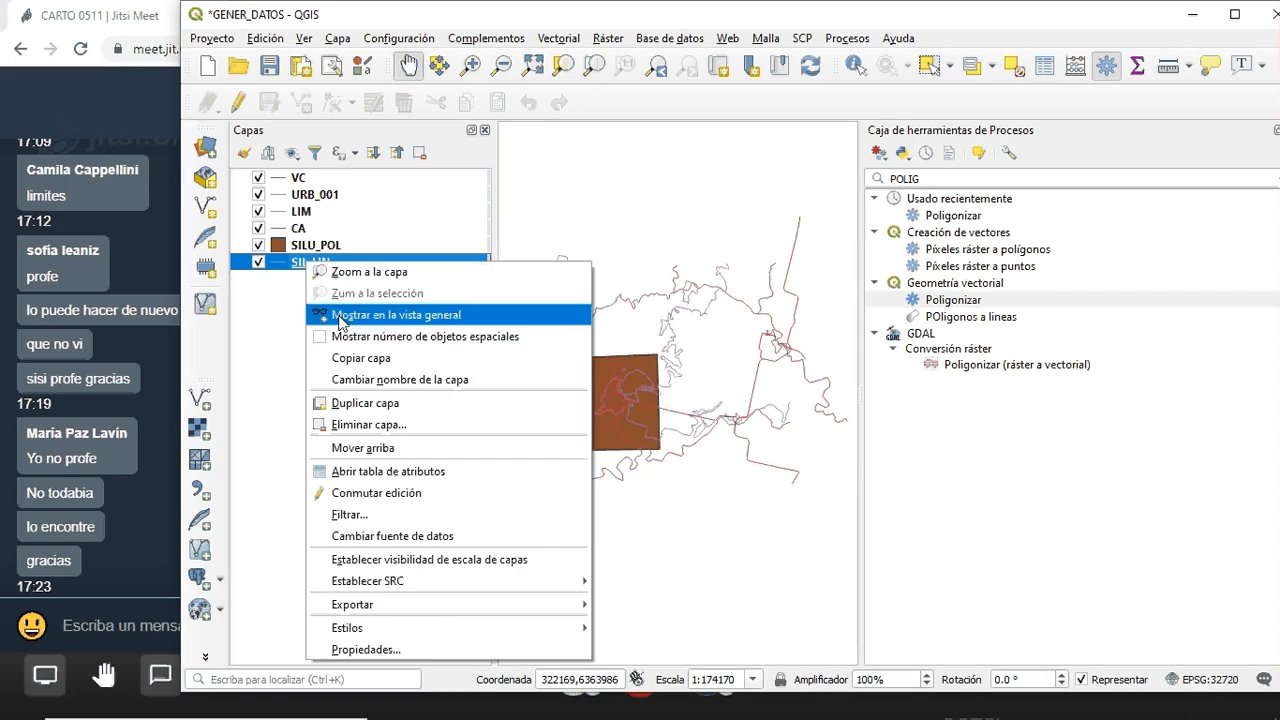
left_click(382, 432)
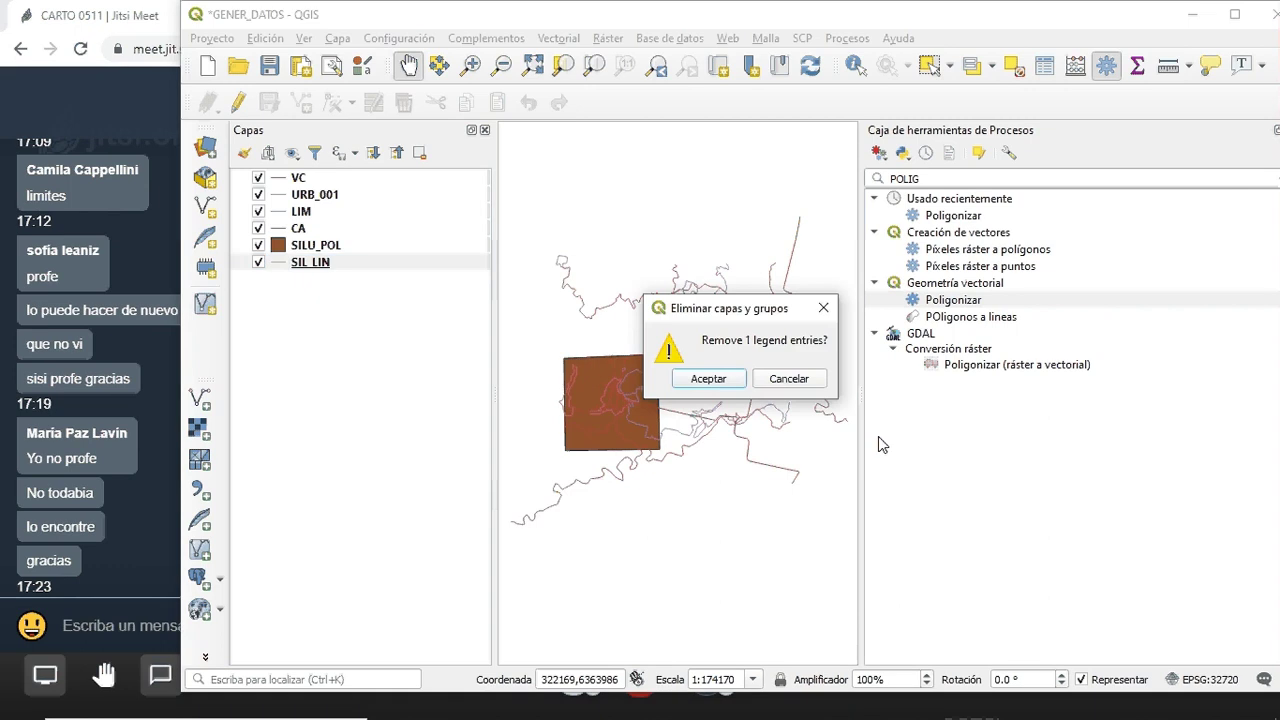
left_click(702, 377)
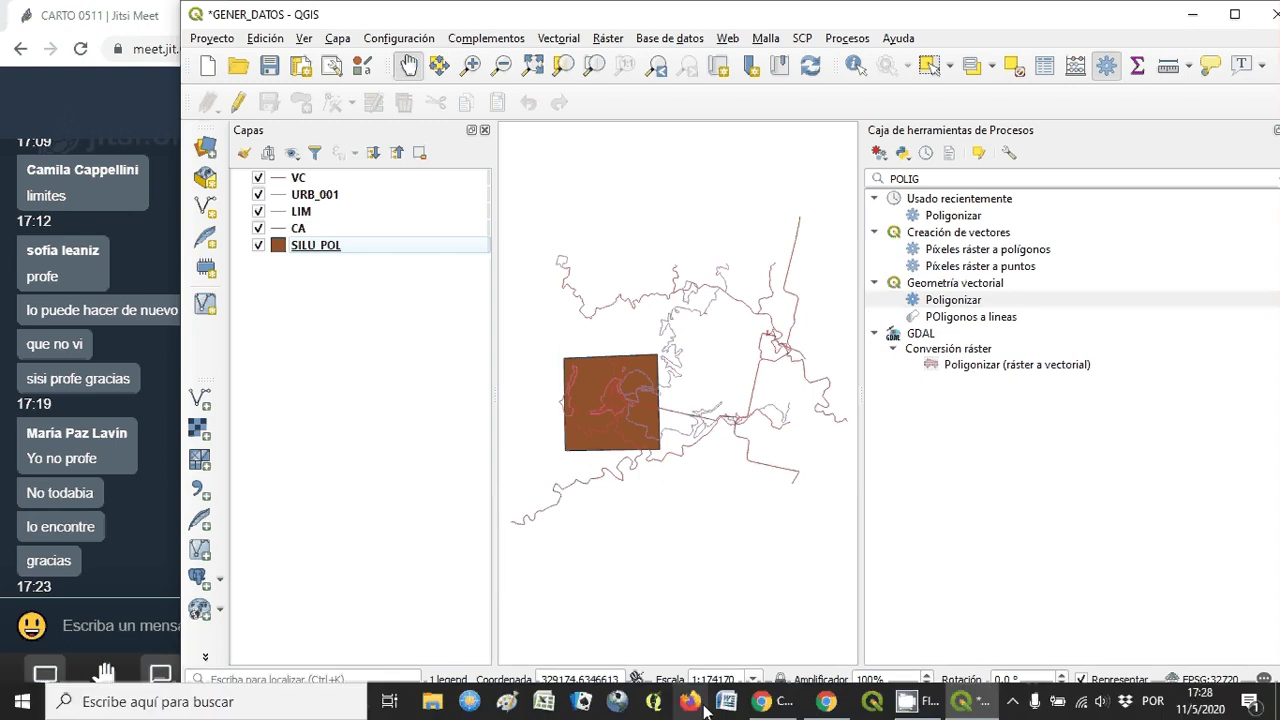
Switch to Word and open the recent document GUIA _CARTO_QGIS_2020.doc
left_click(727, 703)
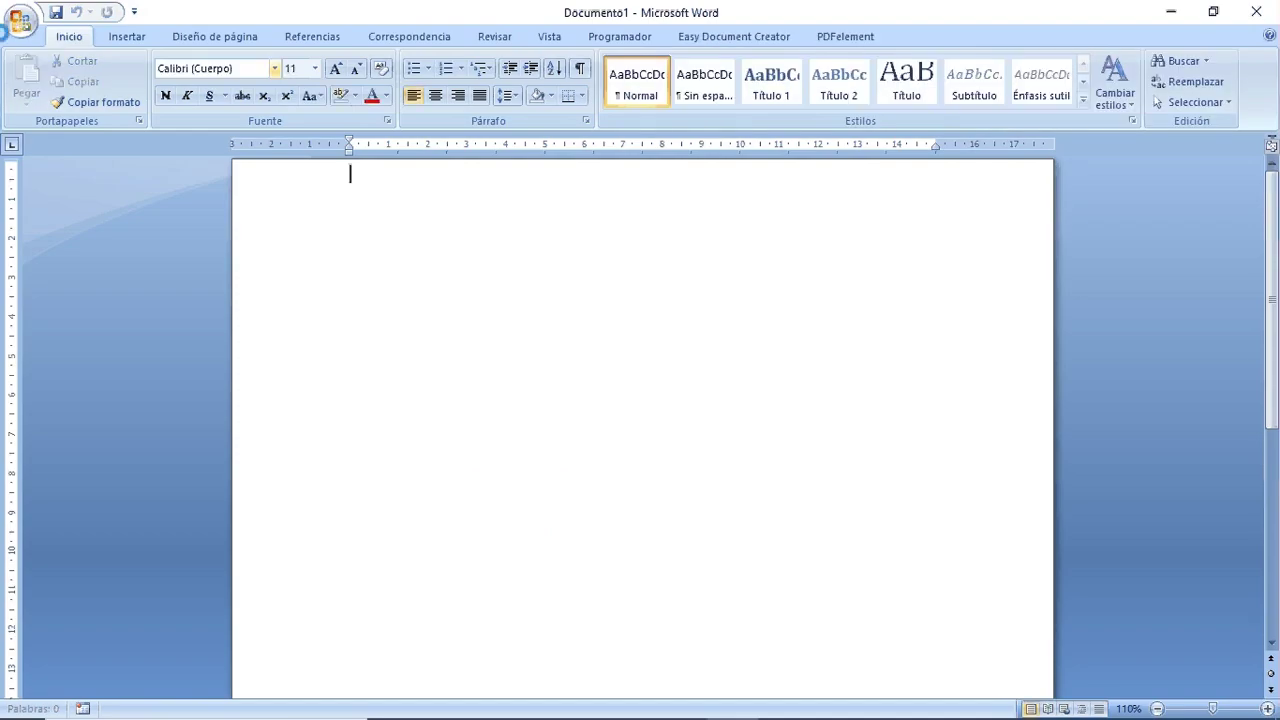
left_click(20, 20)
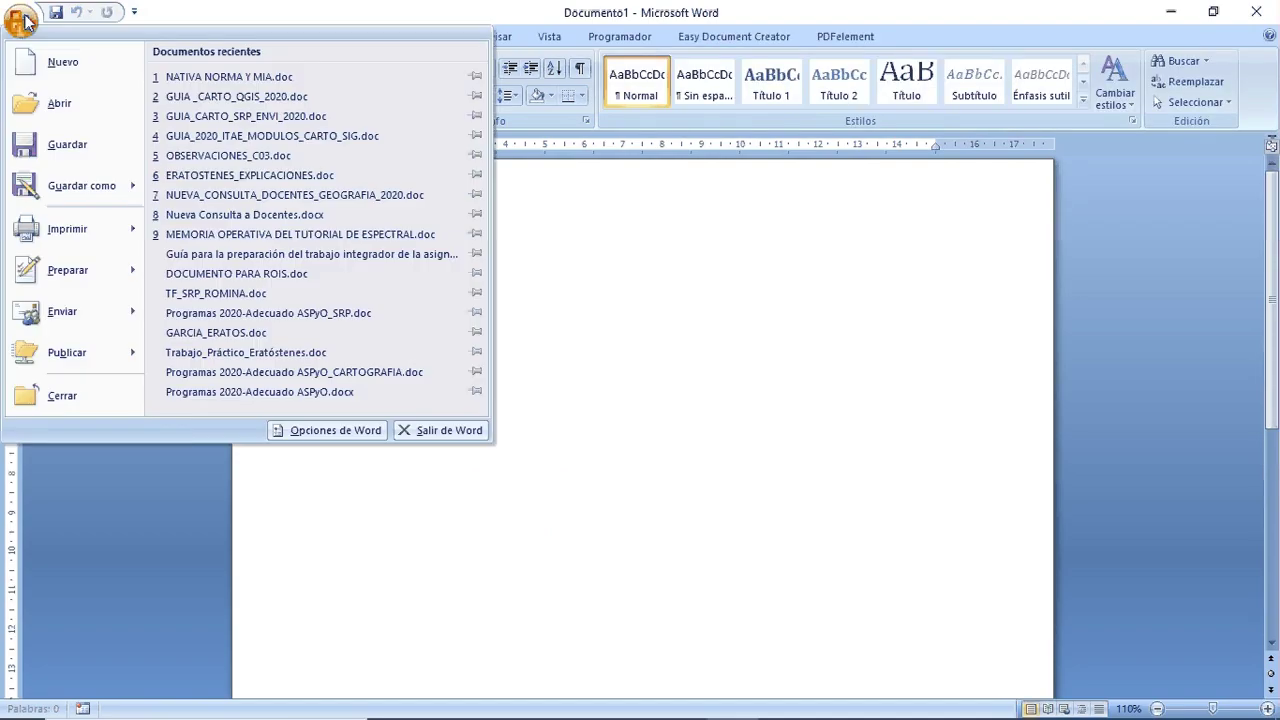
left_click(250, 96)
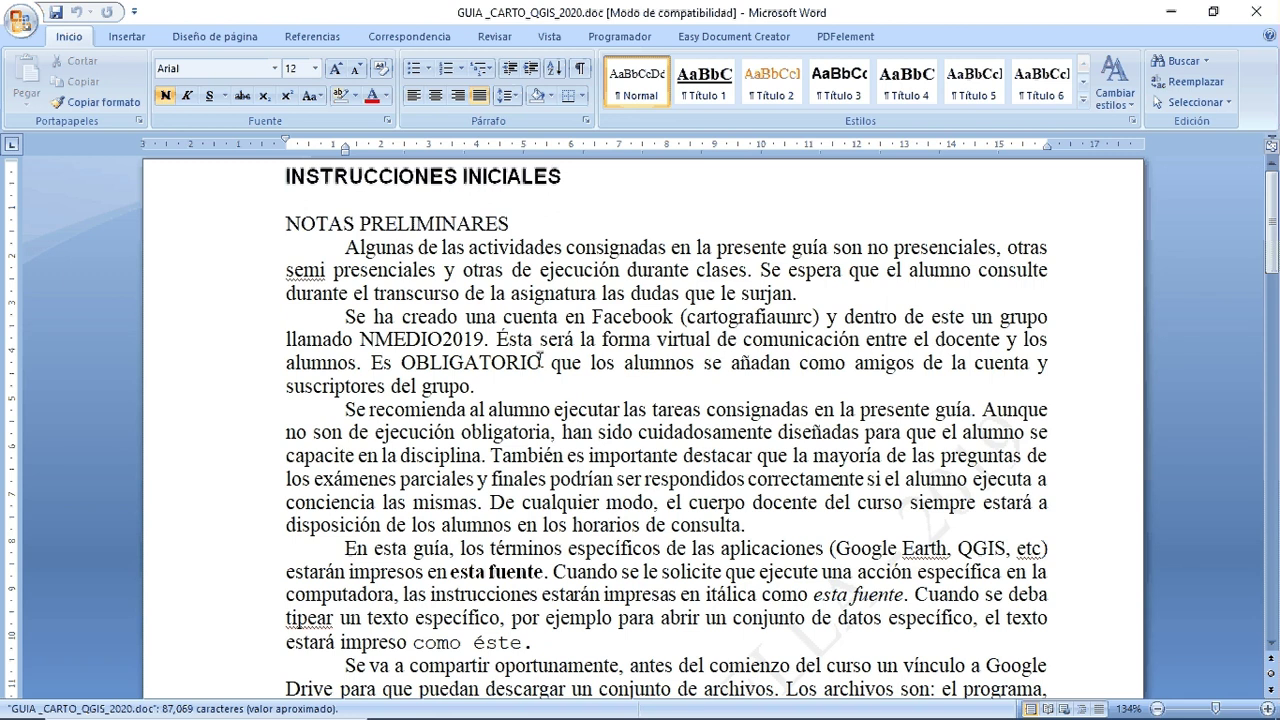
Find C04 in the guide to reach that activity, and close the search
key("ctrl+b")
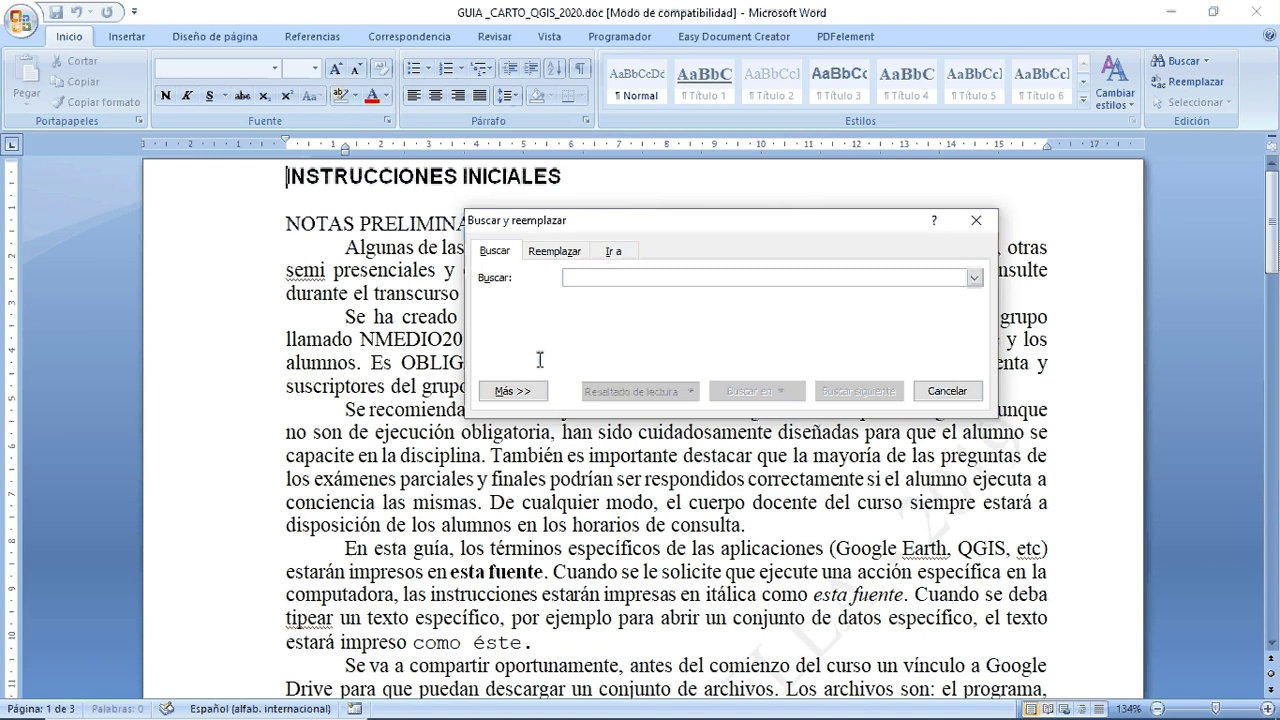
type("C04")
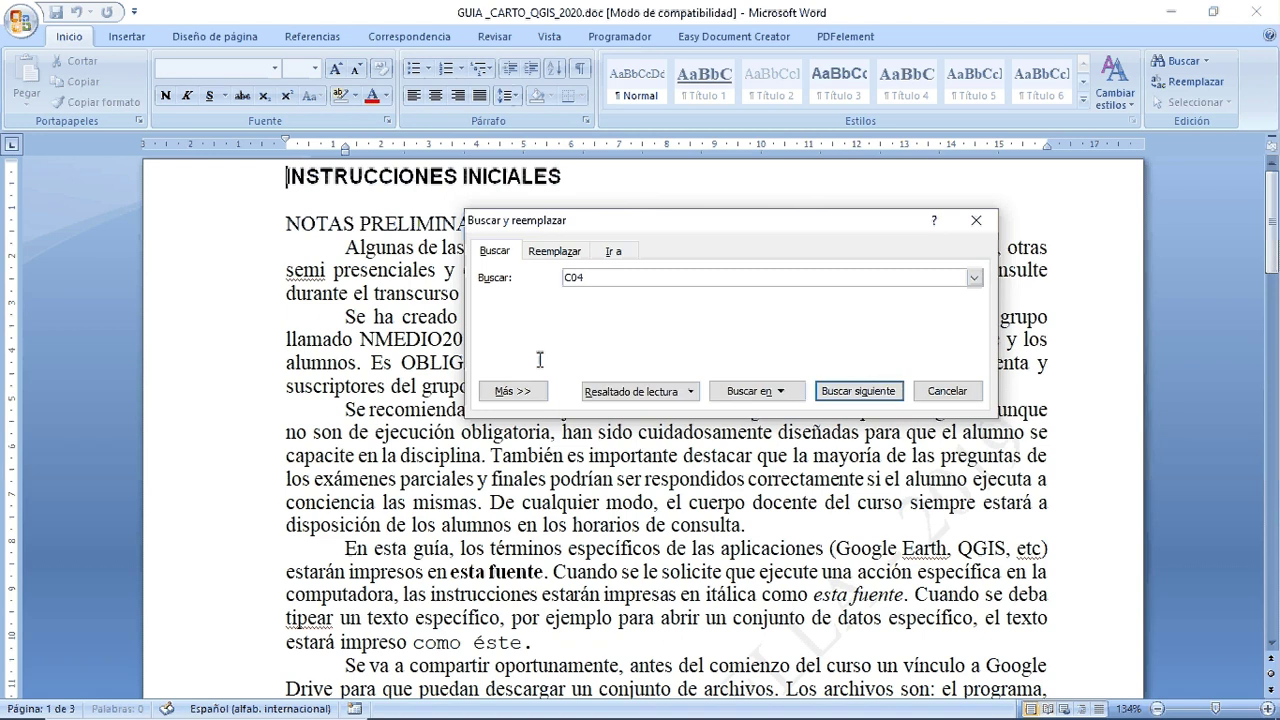
key("Return")
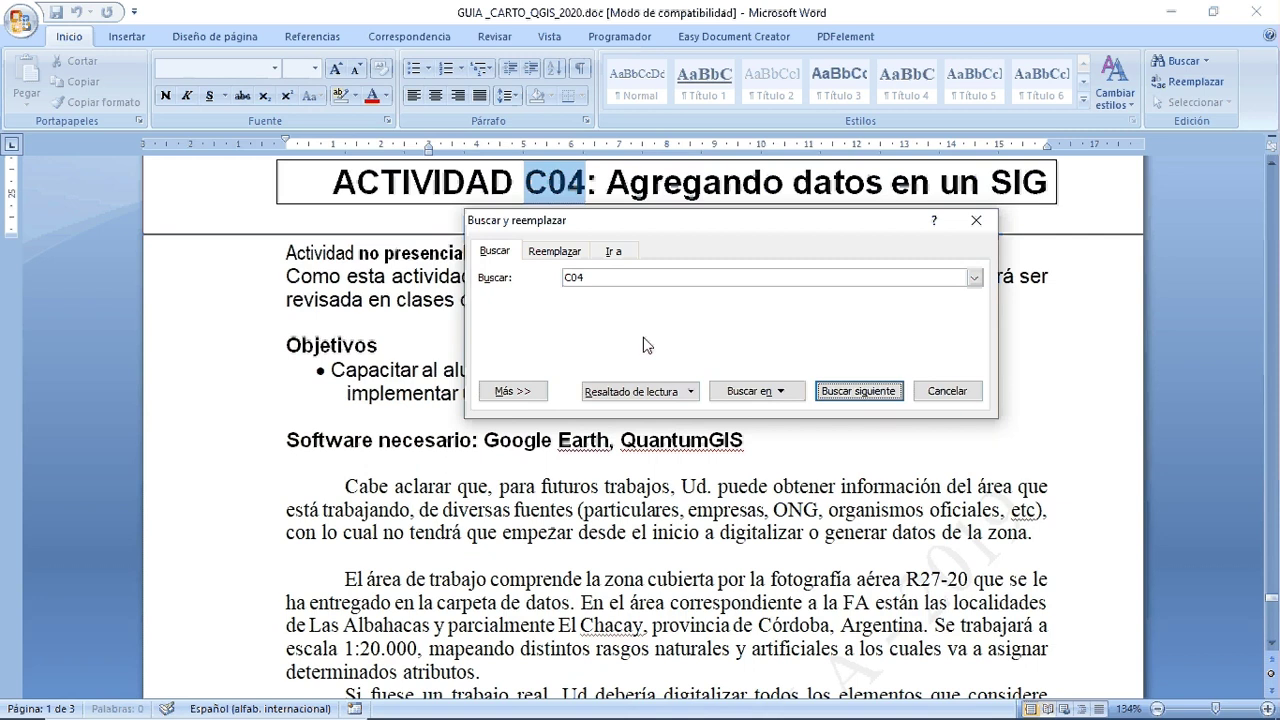
key("Escape")
Examine the guide's activity C04 instructions on combining the line layers by theme and generating the polygon themes, around items 12 to 21
scroll(737, 540, "down", 10)
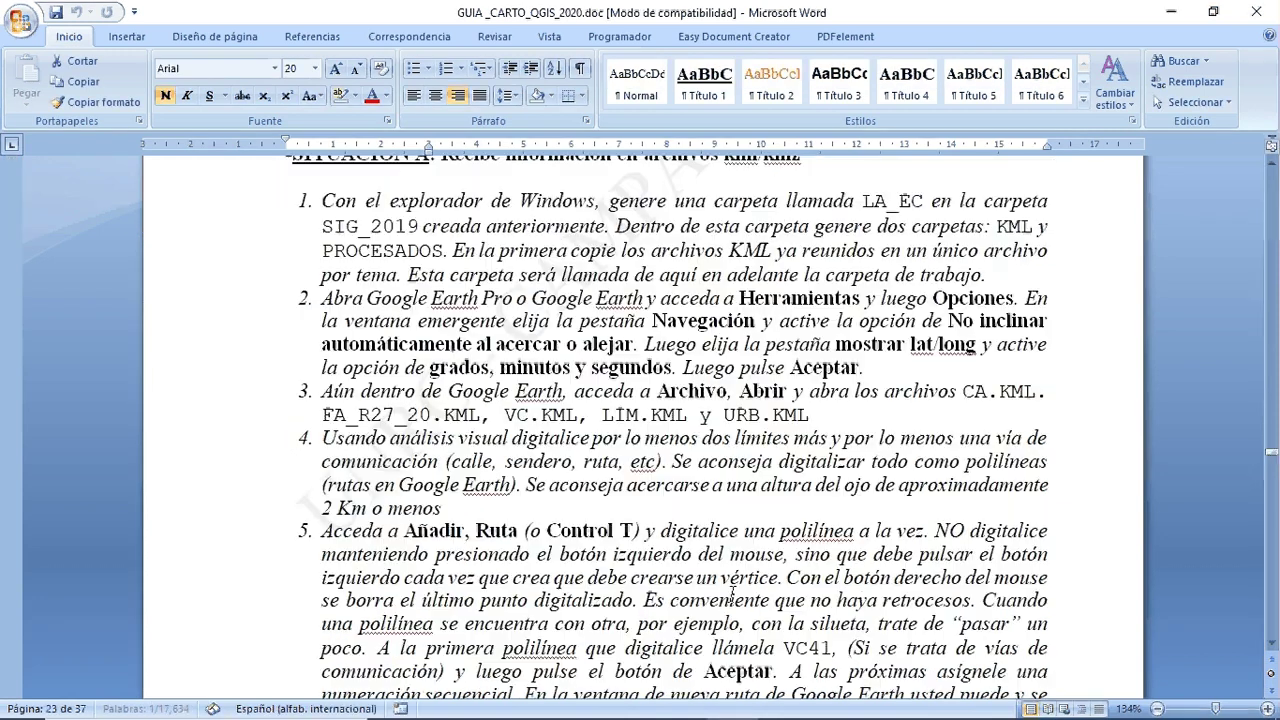
scroll(732, 594, "down", 10)
scroll(737, 600, "down", 10)
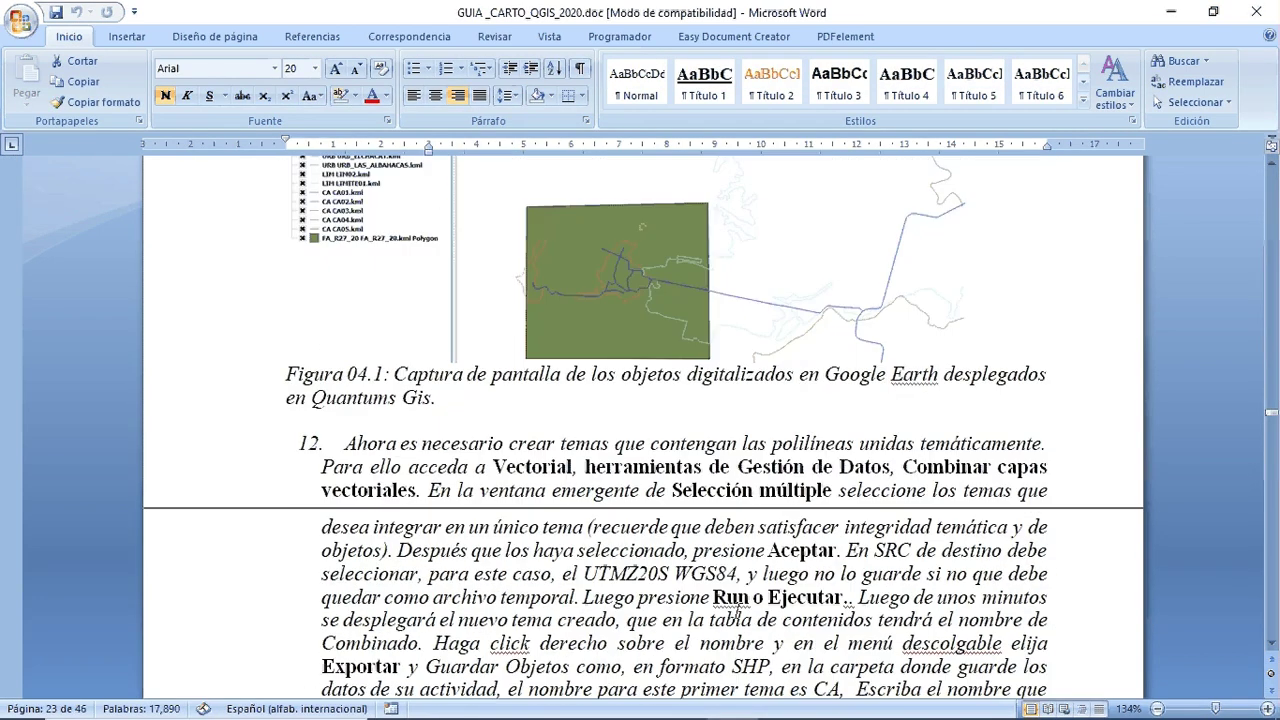
scroll(735, 612, "down", 3)
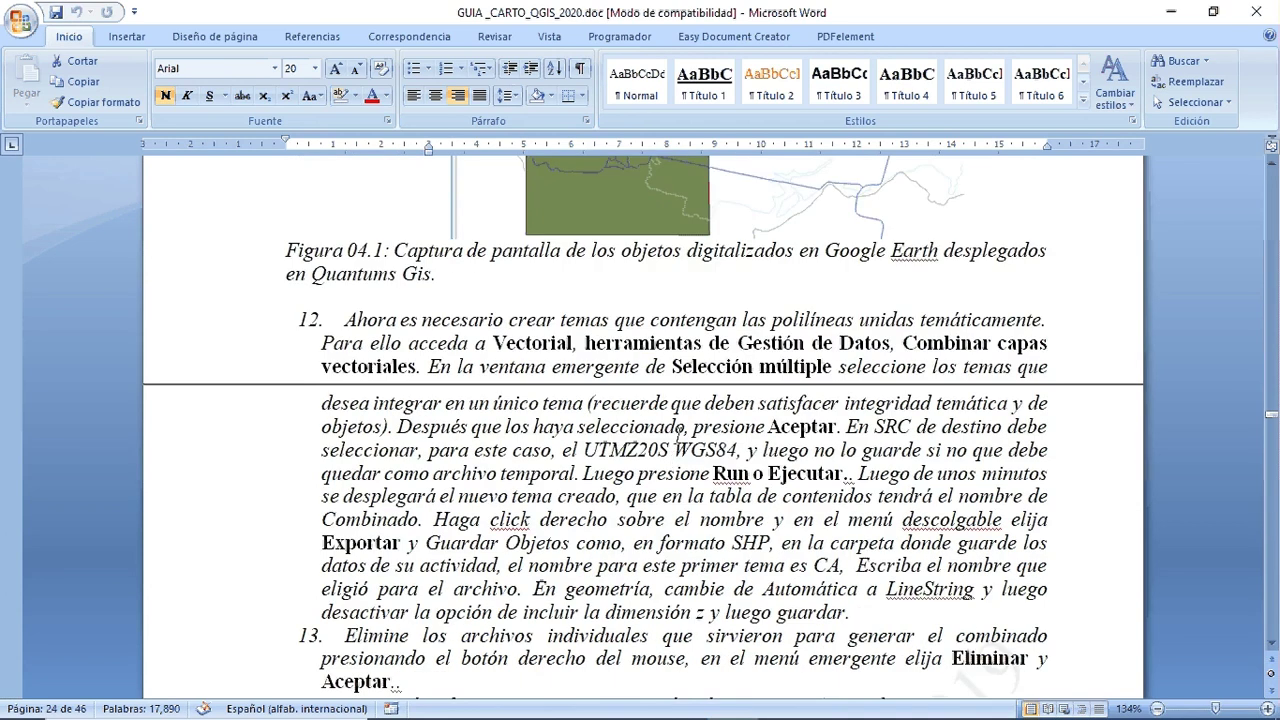
scroll(678, 430, "down", 5)
scroll(699, 424, "down", 2)
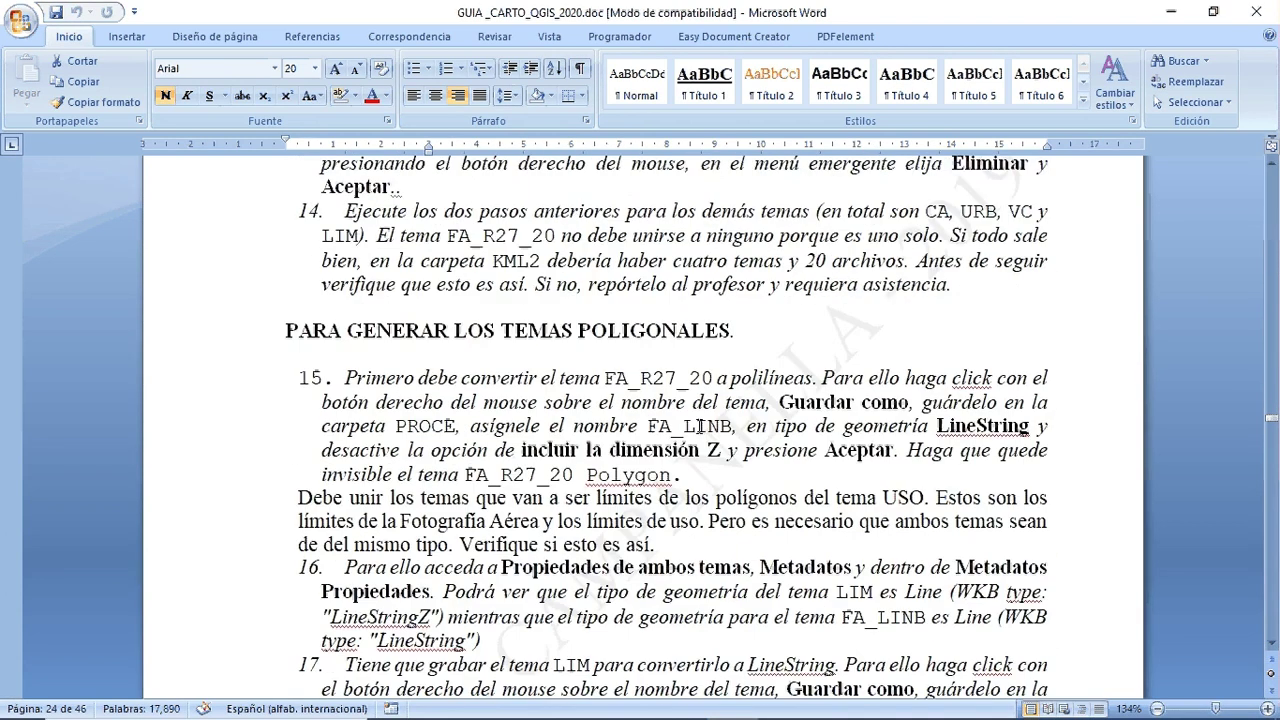
scroll(700, 426, "down", 3)
scroll(698, 428, "up", 6)
scroll(698, 424, "up", 4)
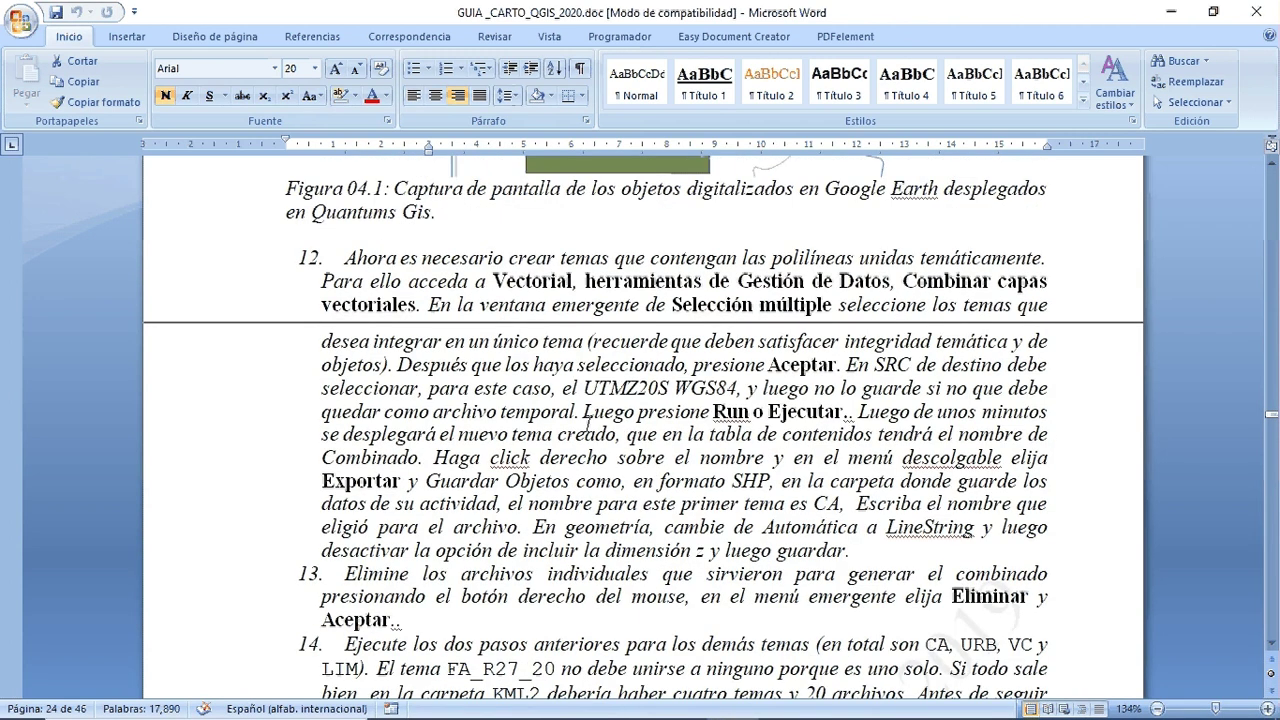
scroll(588, 415, "down", 3)
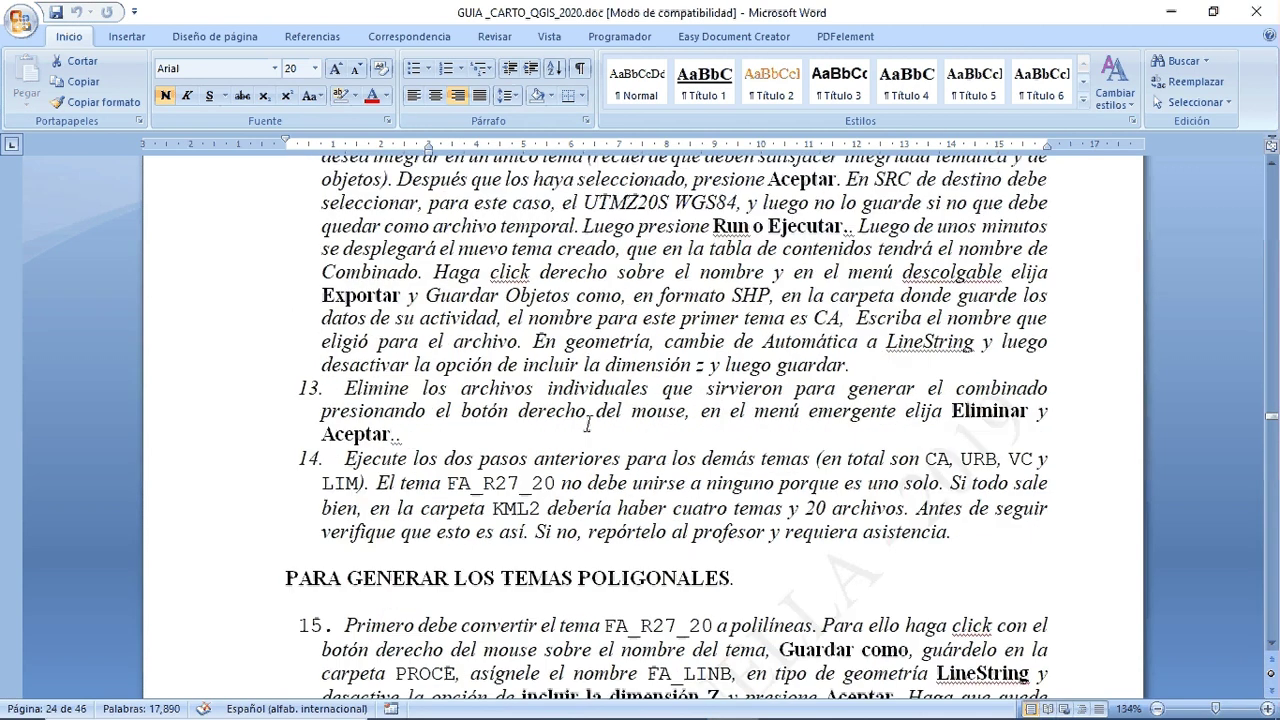
scroll(588, 425, "down", 2)
scroll(588, 424, "down", 13)
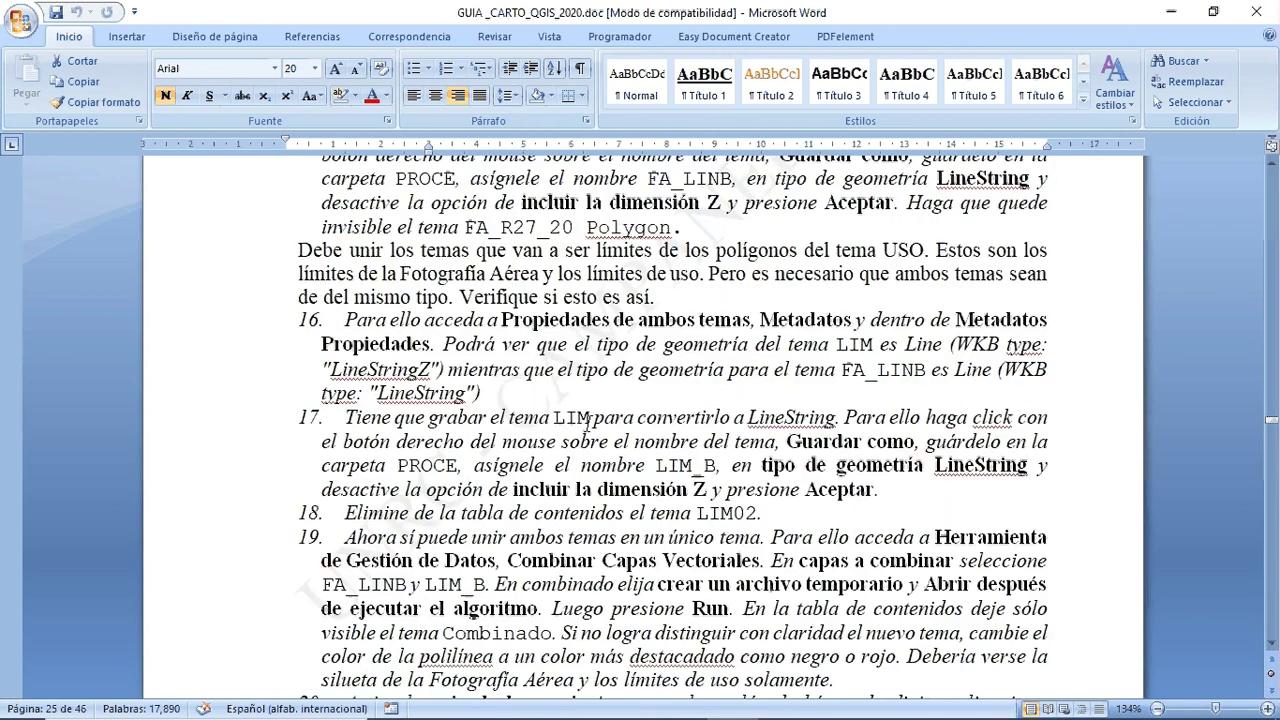
scroll(588, 424, "down", 3)
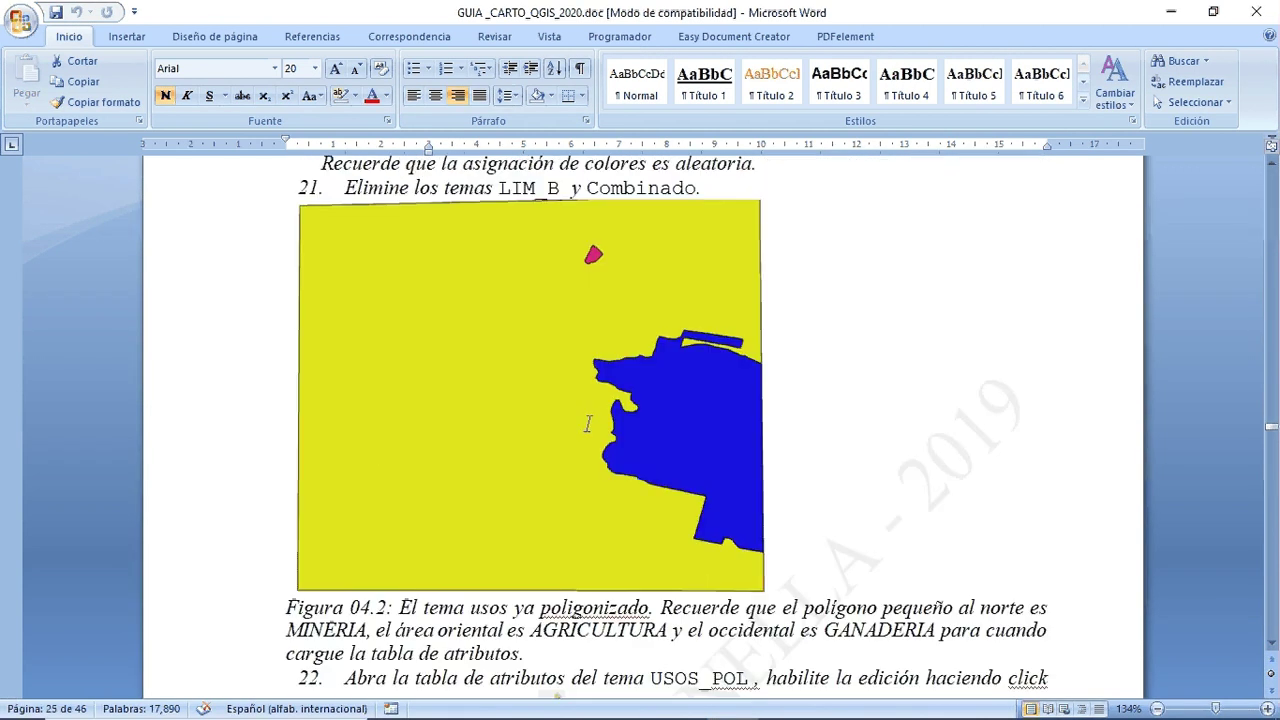
scroll(588, 424, "down", 3)
scroll(588, 424, "up", 4)
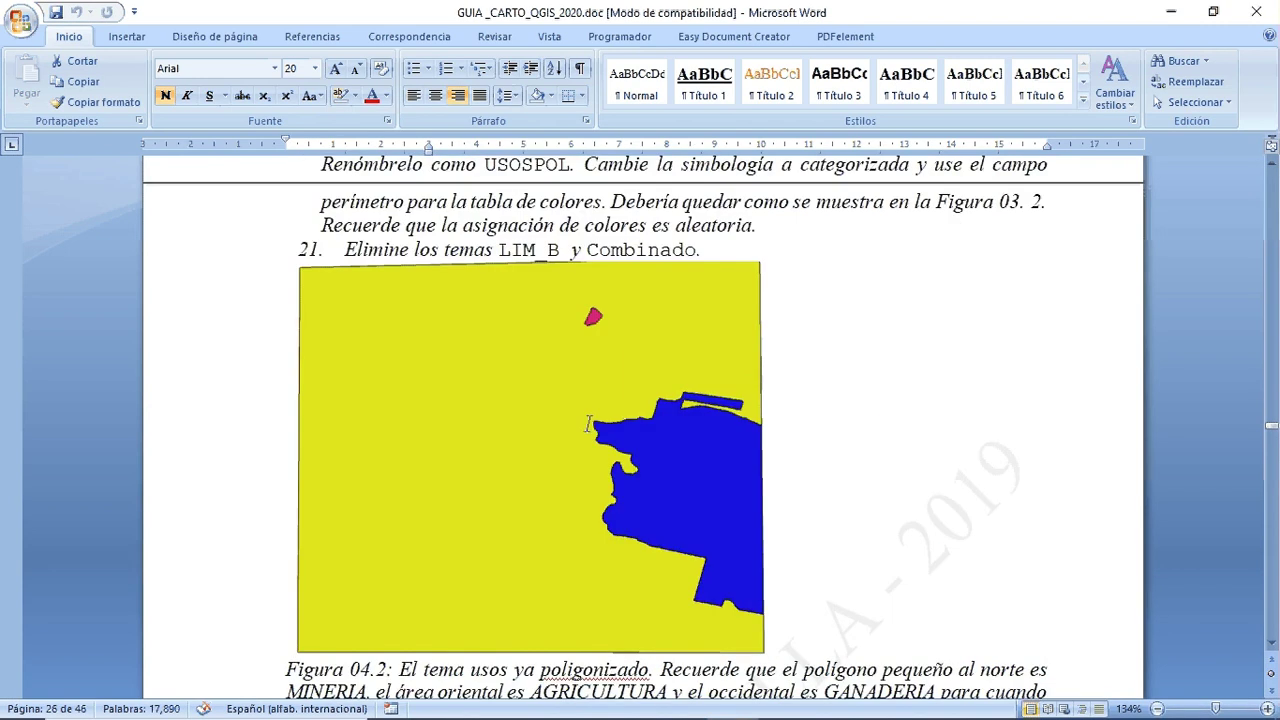
scroll(588, 424, "up", 12)
scroll(588, 424, "up", 3)
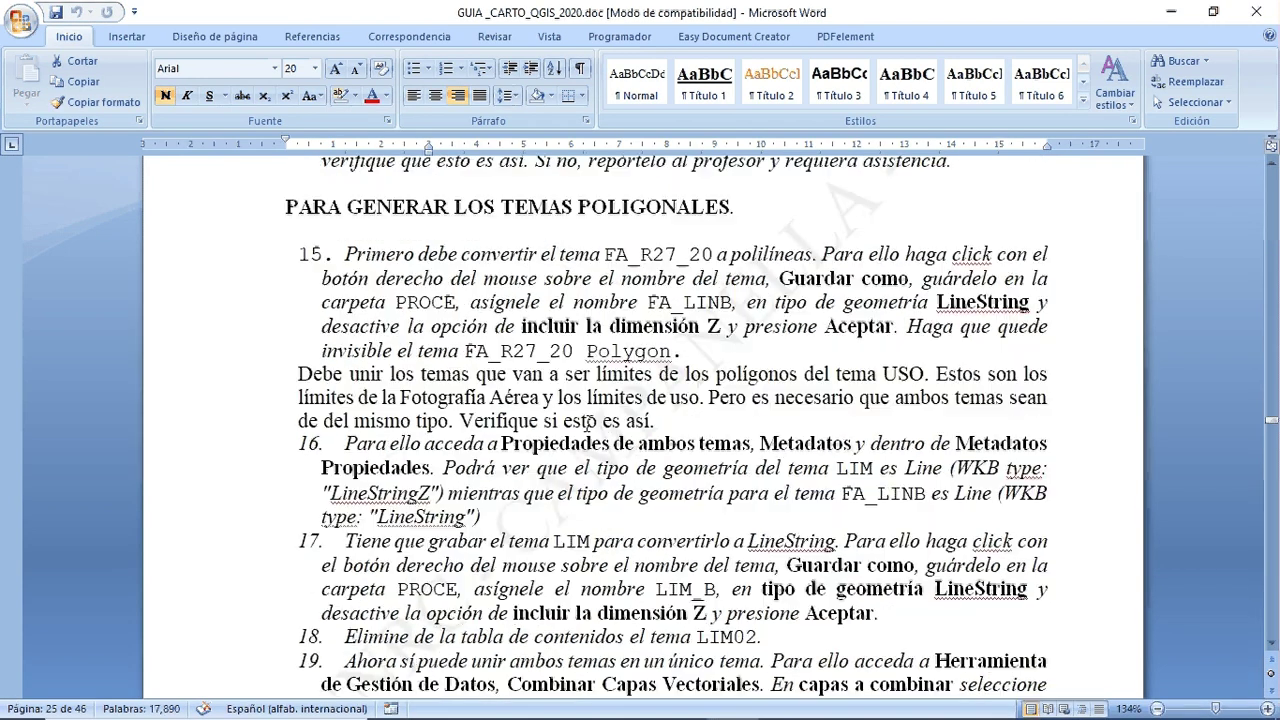
scroll(588, 424, "up", 1)
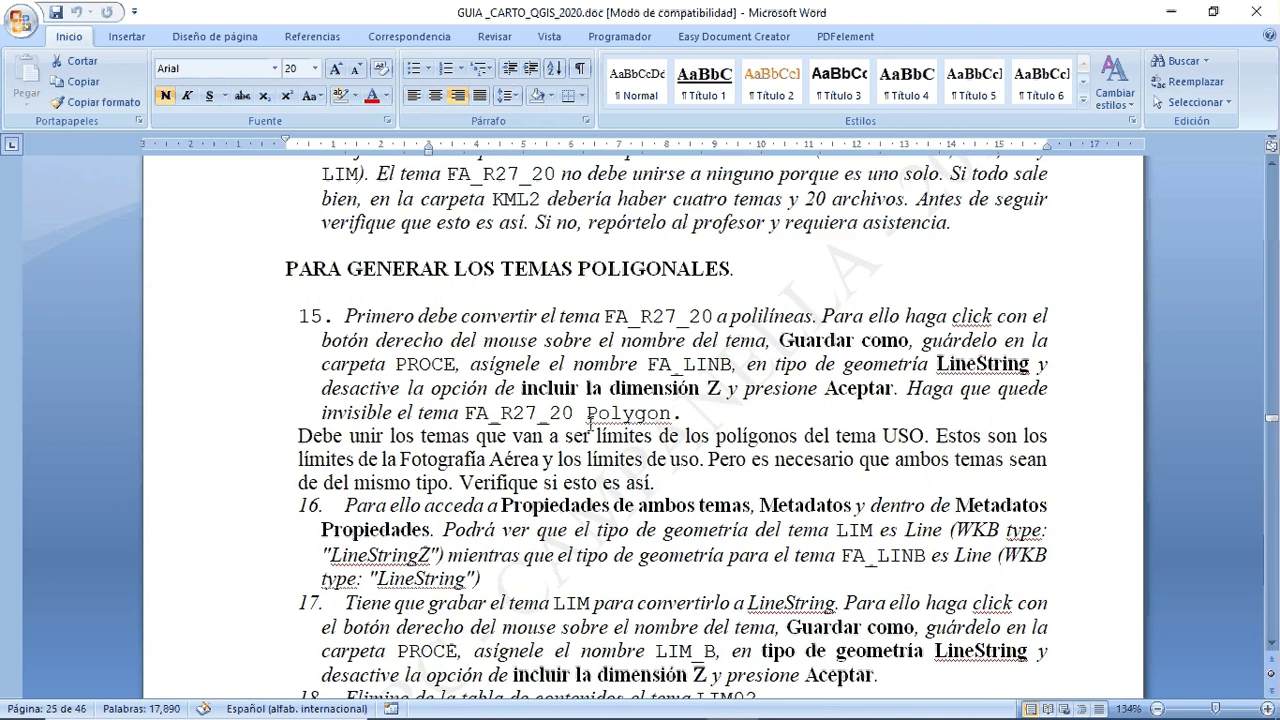
scroll(590, 422, "up", 4)
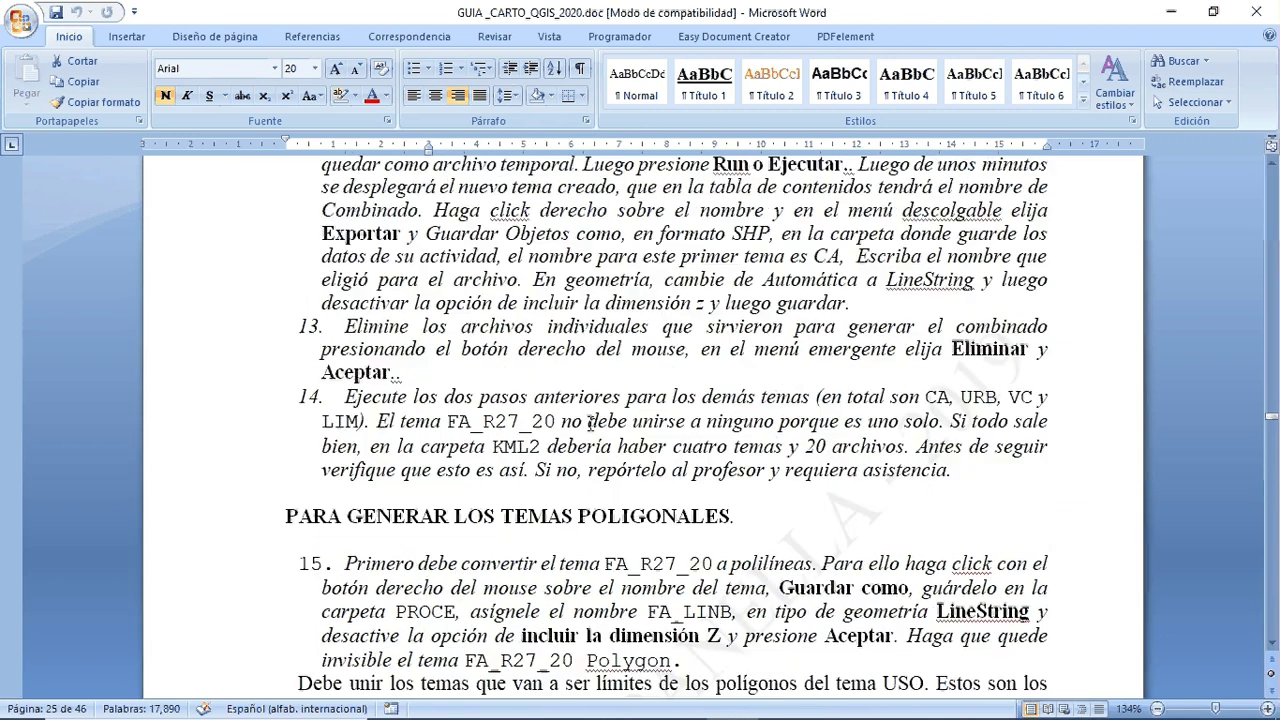
scroll(590, 422, "up", 4)
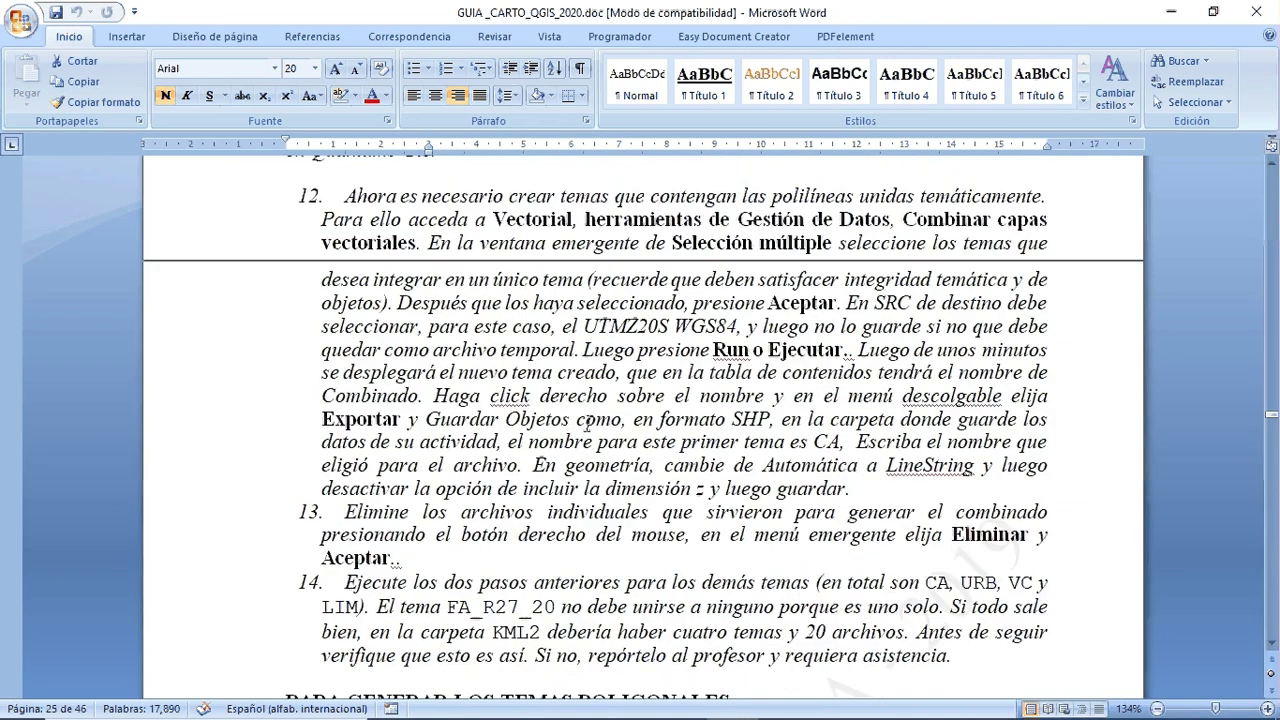
Restore the guide to a smaller window over QGIS, find CORTAR in its text, and close the search
left_click(1212, 12)
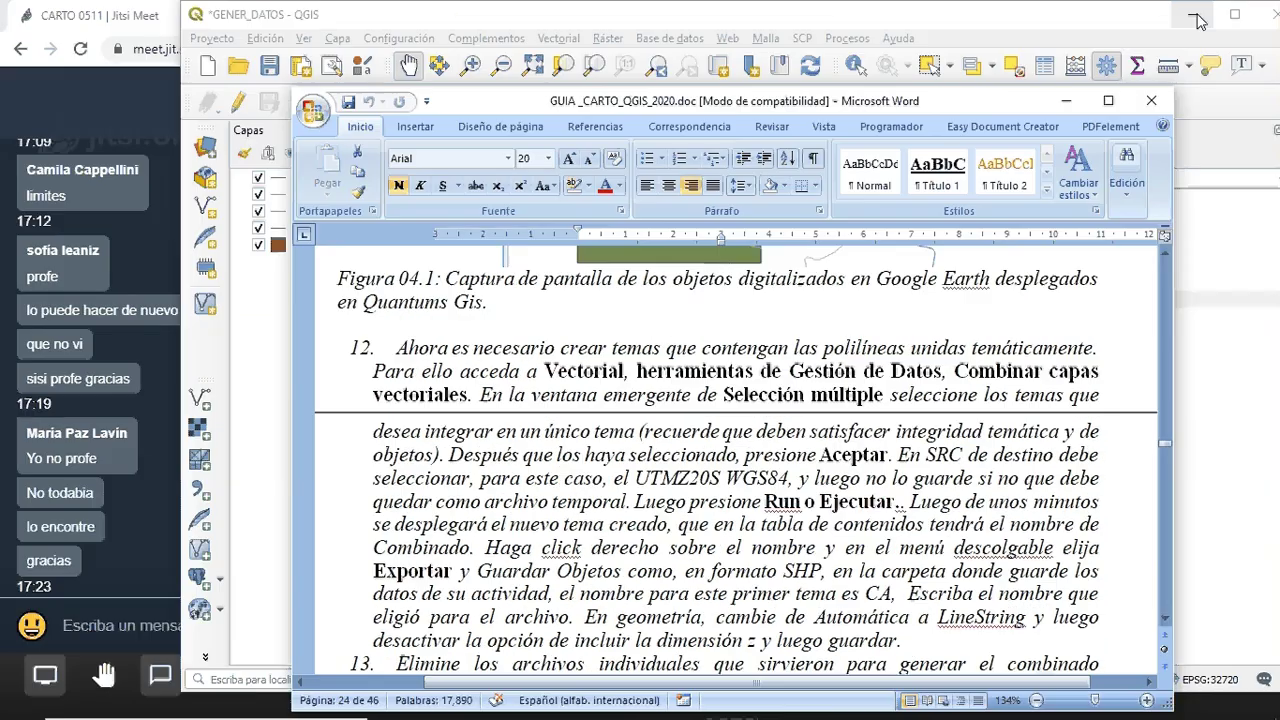
left_click_drag(547, 105, 472, 18)
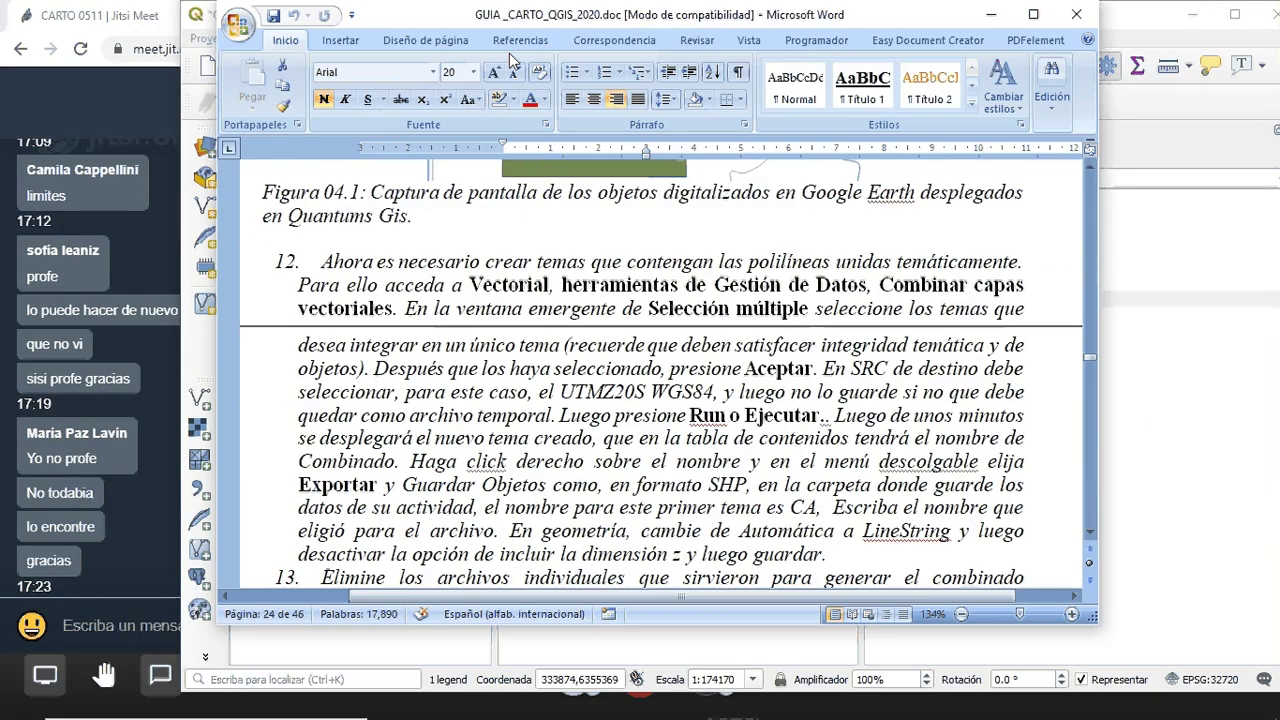
left_click(672, 358)
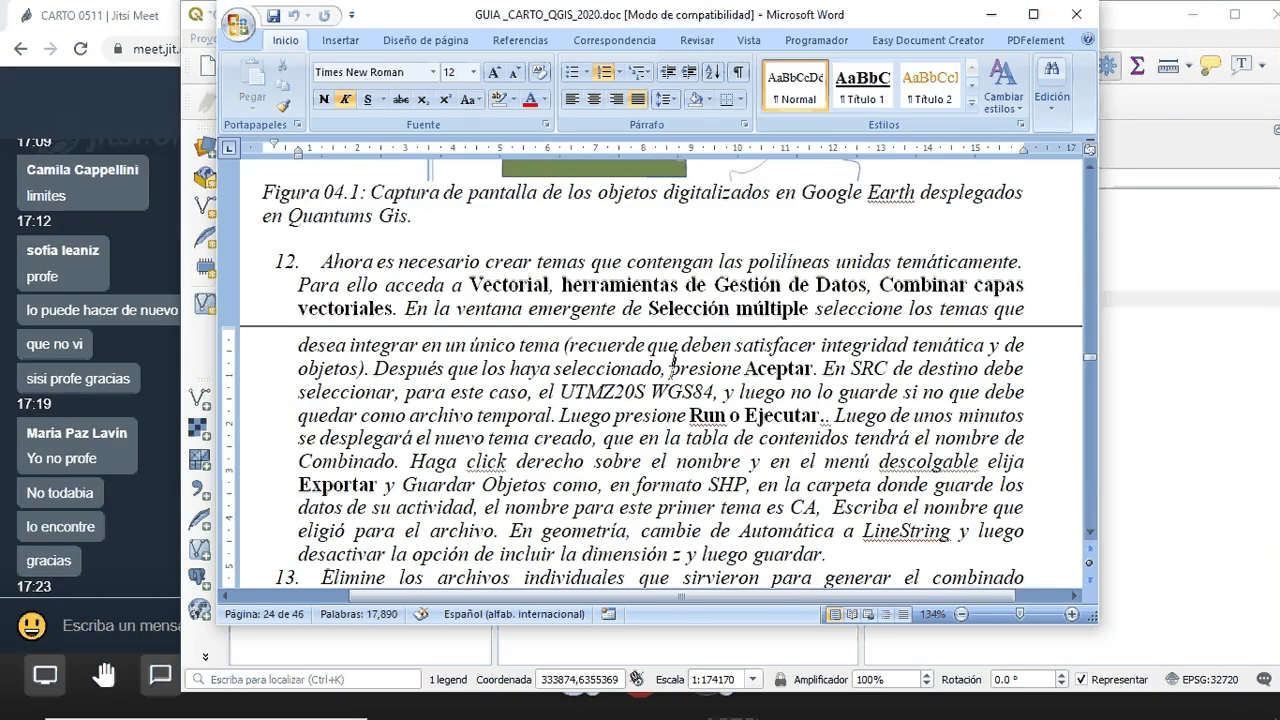
key("ctrl+b")
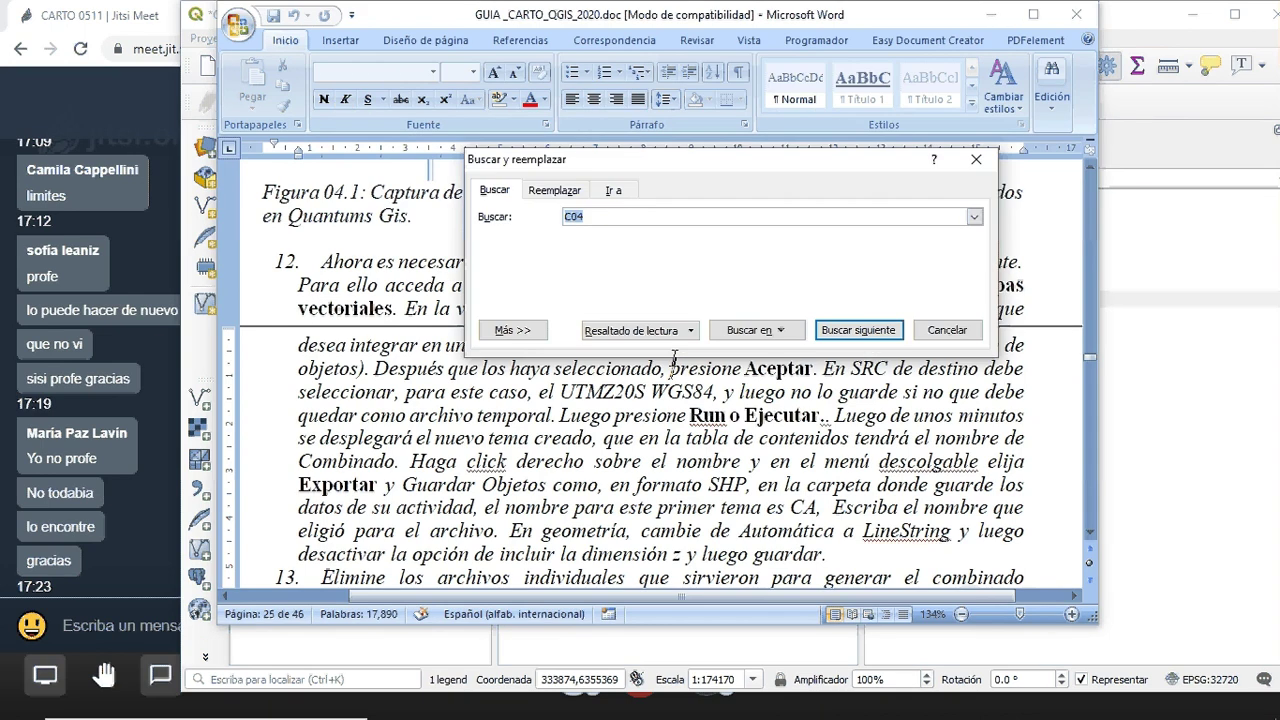
type("CORTAR")
left_click(858, 330)
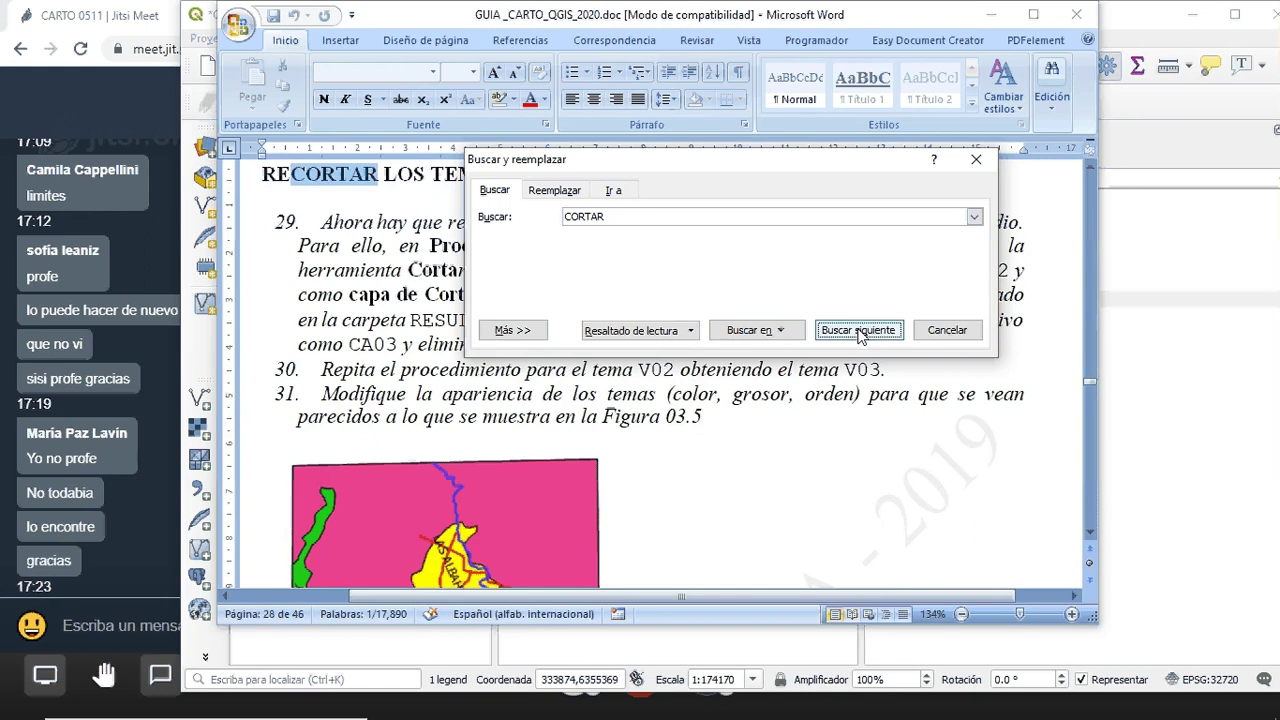
left_click(947, 331)
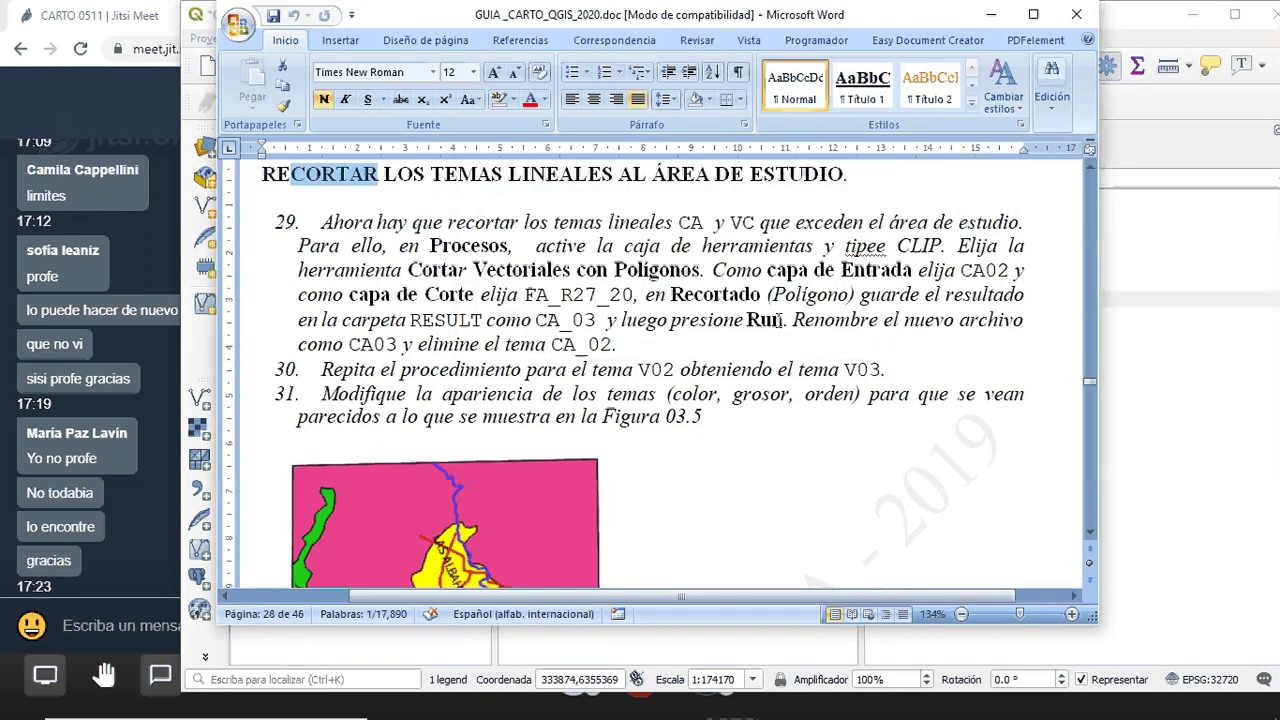
Examine the guide's instructions on clipping the linear themes to the study area and the preceding urban-area items 24 to 28
scroll(776, 320, "up", 5)
scroll(776, 320, "up", 3)
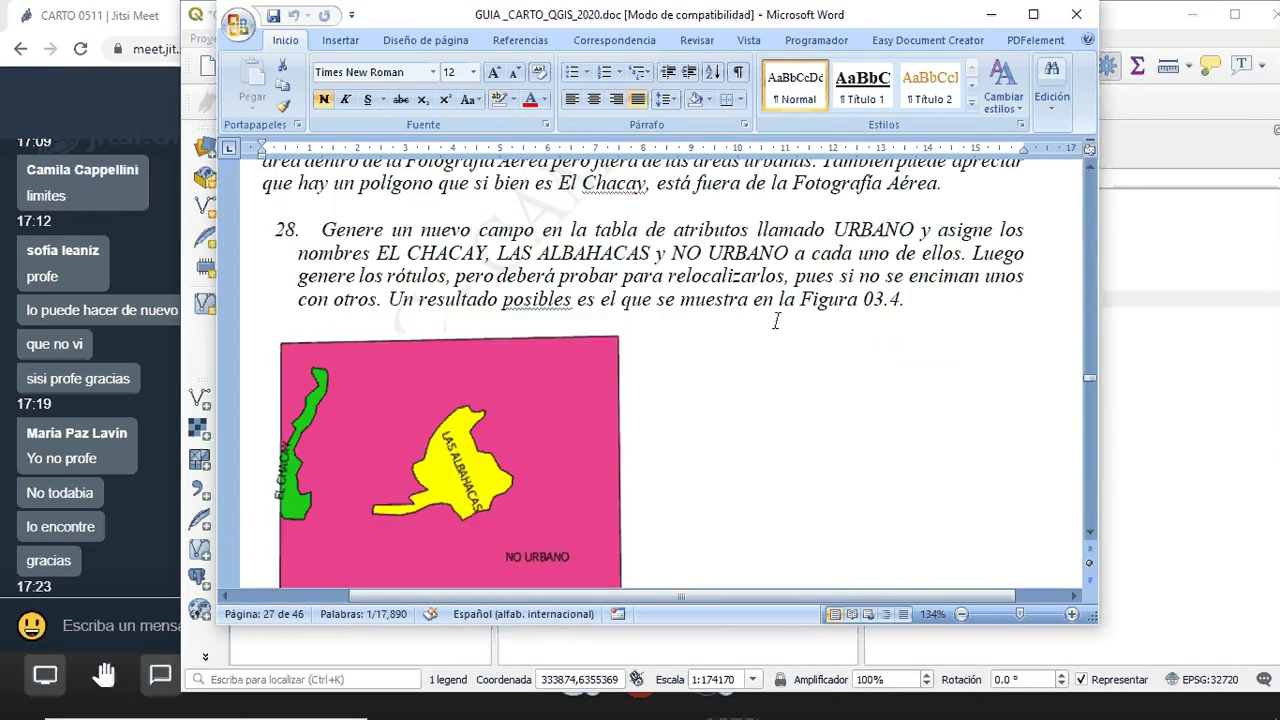
scroll(776, 320, "down", 5)
scroll(776, 320, "down", 3)
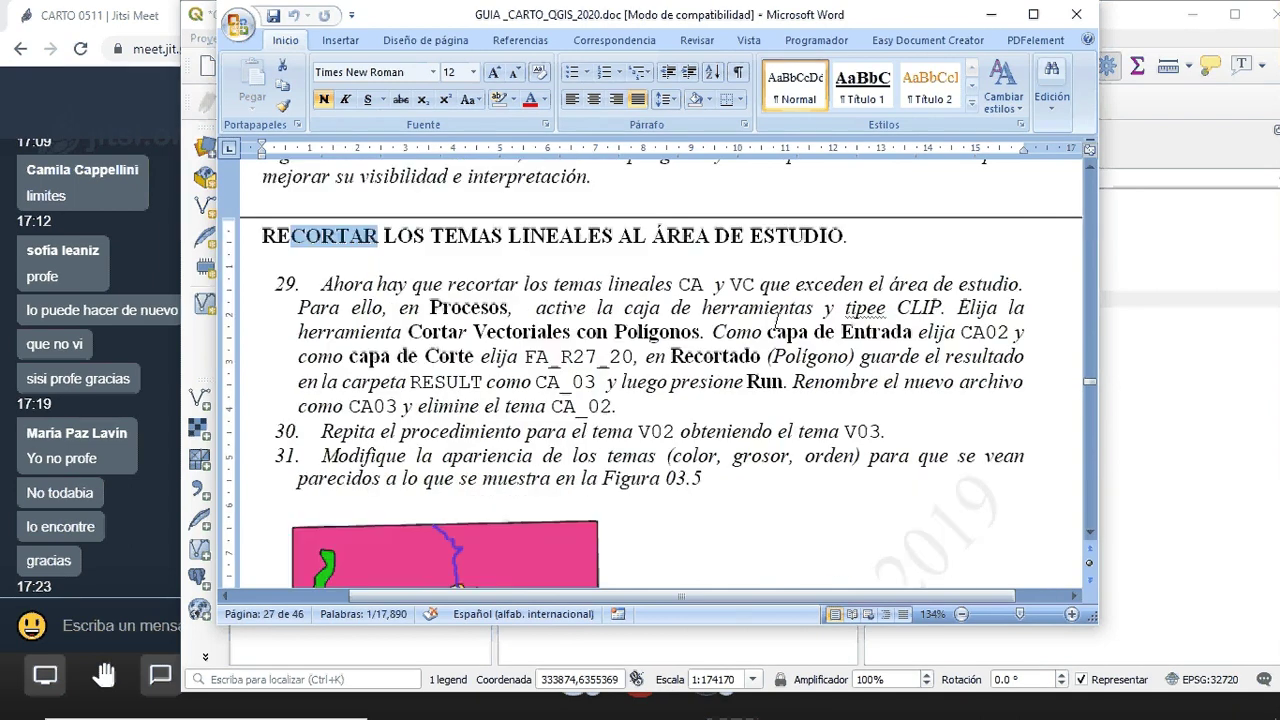
scroll(776, 320, "up", 1)
scroll(776, 320, "up", 5)
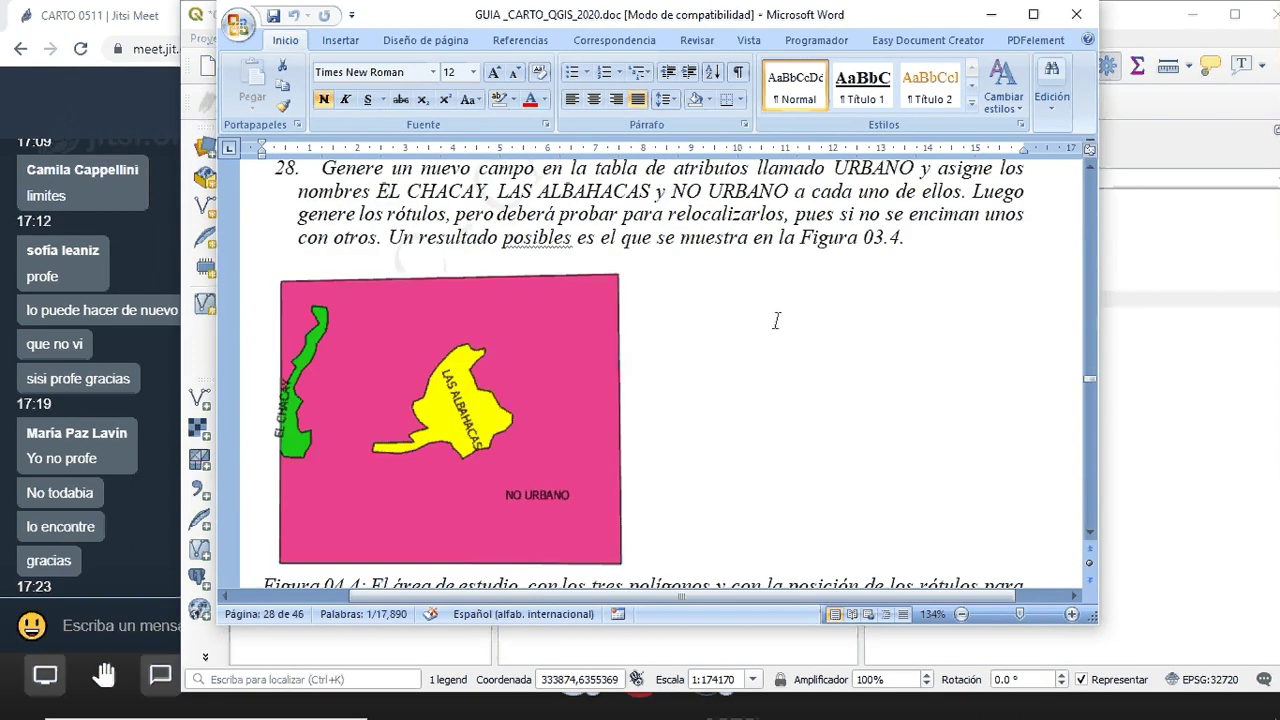
scroll(776, 320, "up", 1)
scroll(776, 320, "up", 4)
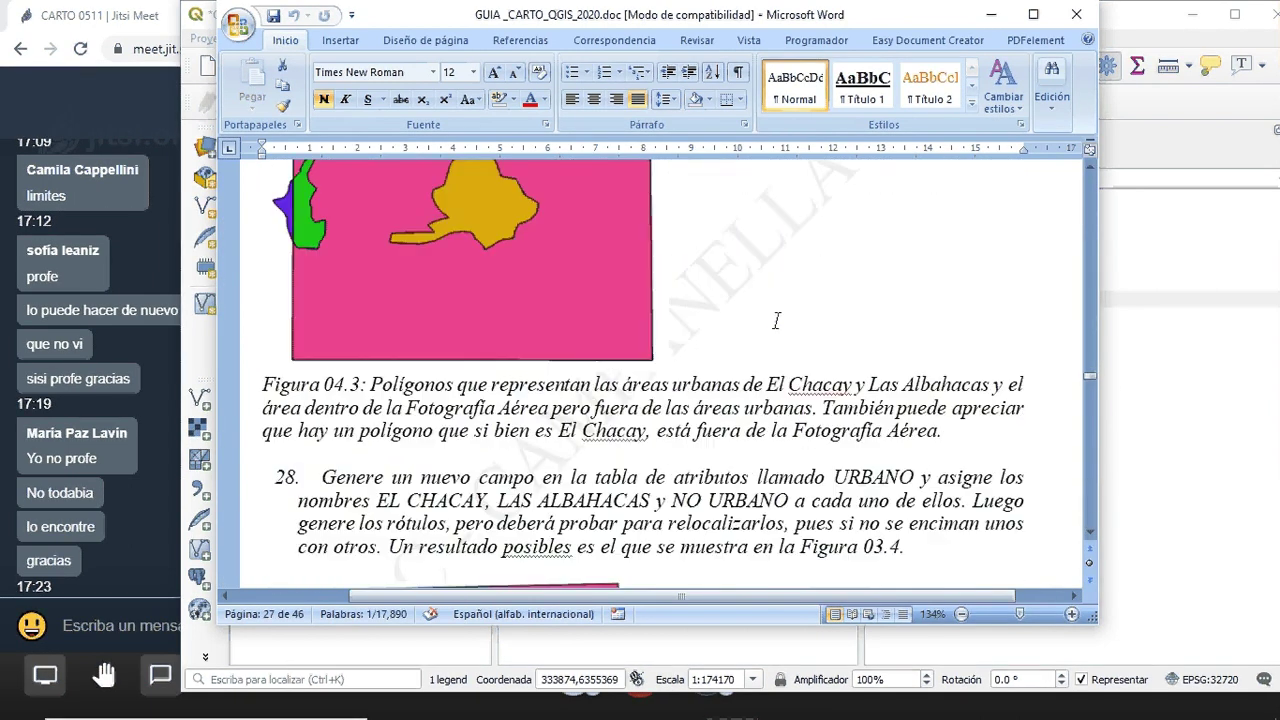
scroll(776, 320, "up", 5)
scroll(776, 320, "up", 10)
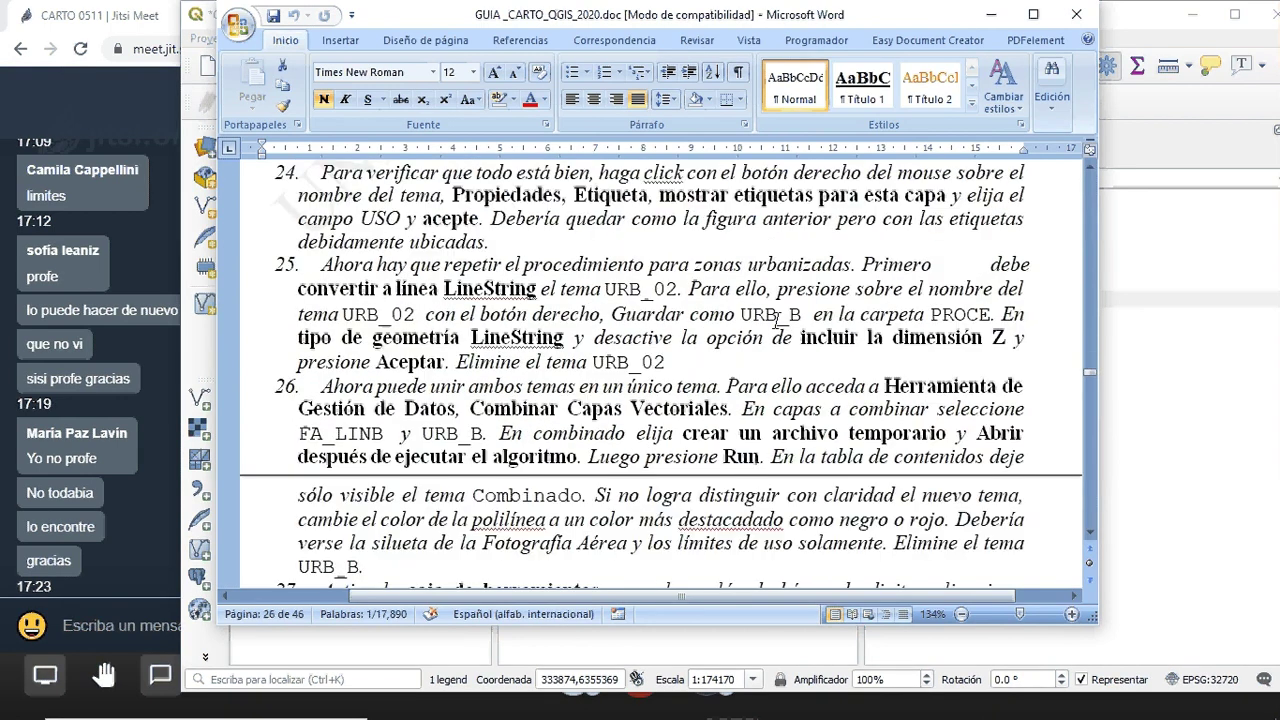
Return to items 12 to 14 of the guide and examine the instructions on combining polylines by theme and exporting them as LineString
scroll(776, 320, "up", 3)
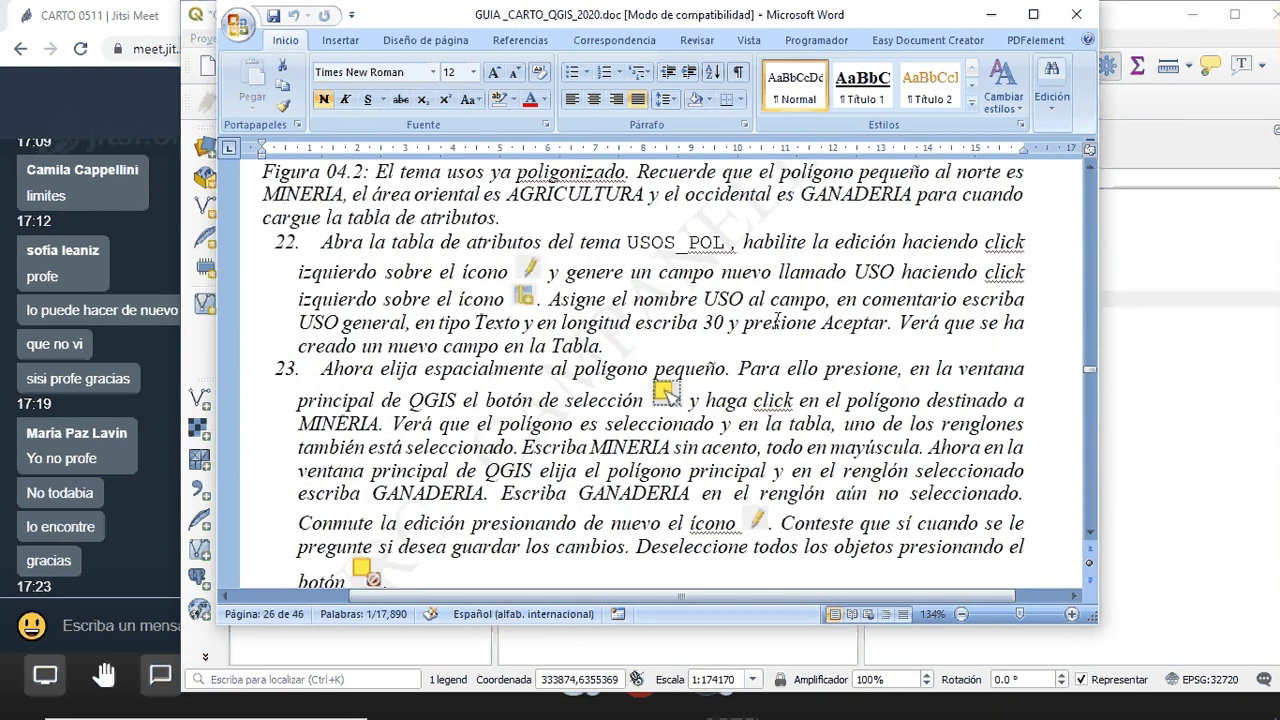
scroll(776, 320, "up", 4)
scroll(776, 320, "up", 12)
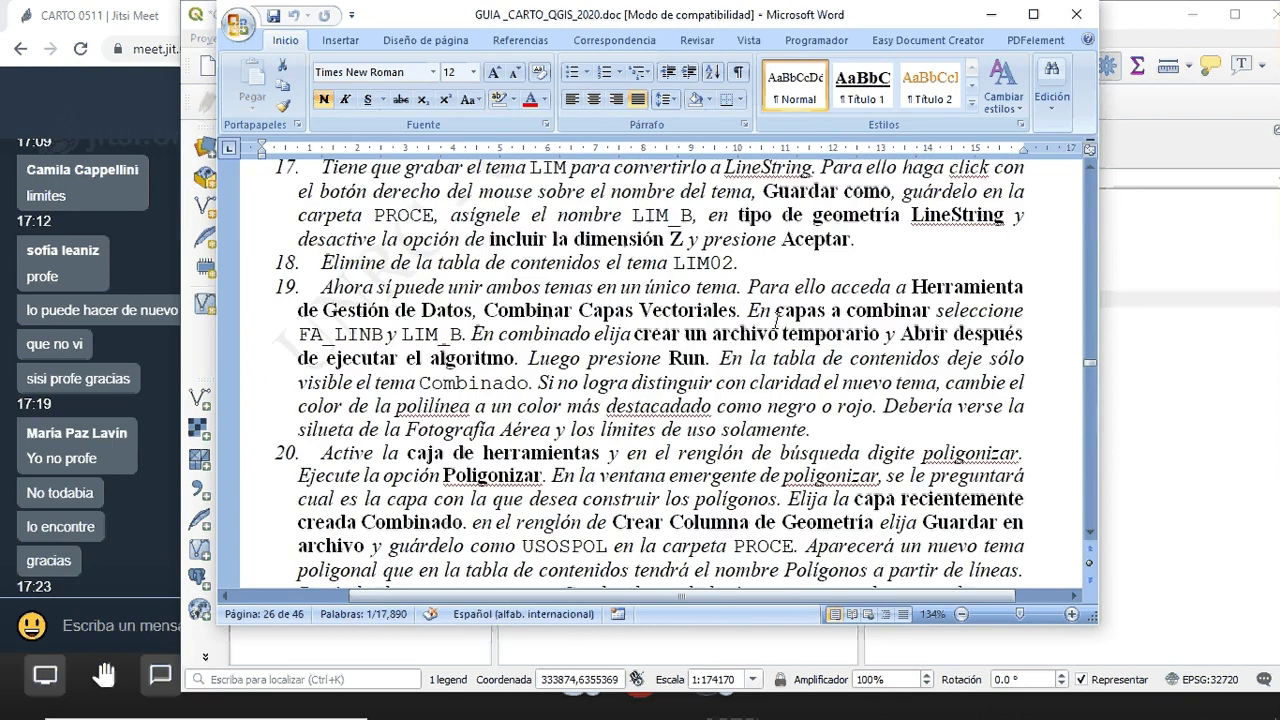
scroll(776, 320, "up", 8)
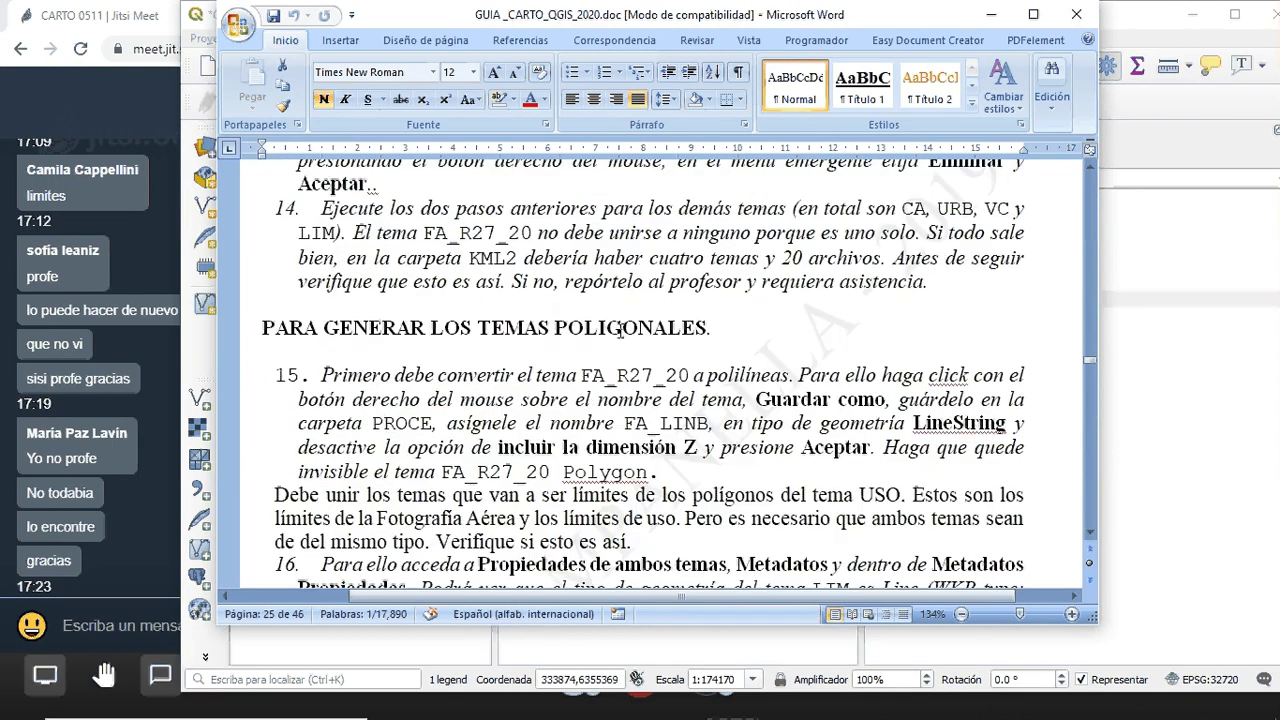
scroll(620, 330, "up", 10)
scroll(620, 330, "up", 5)
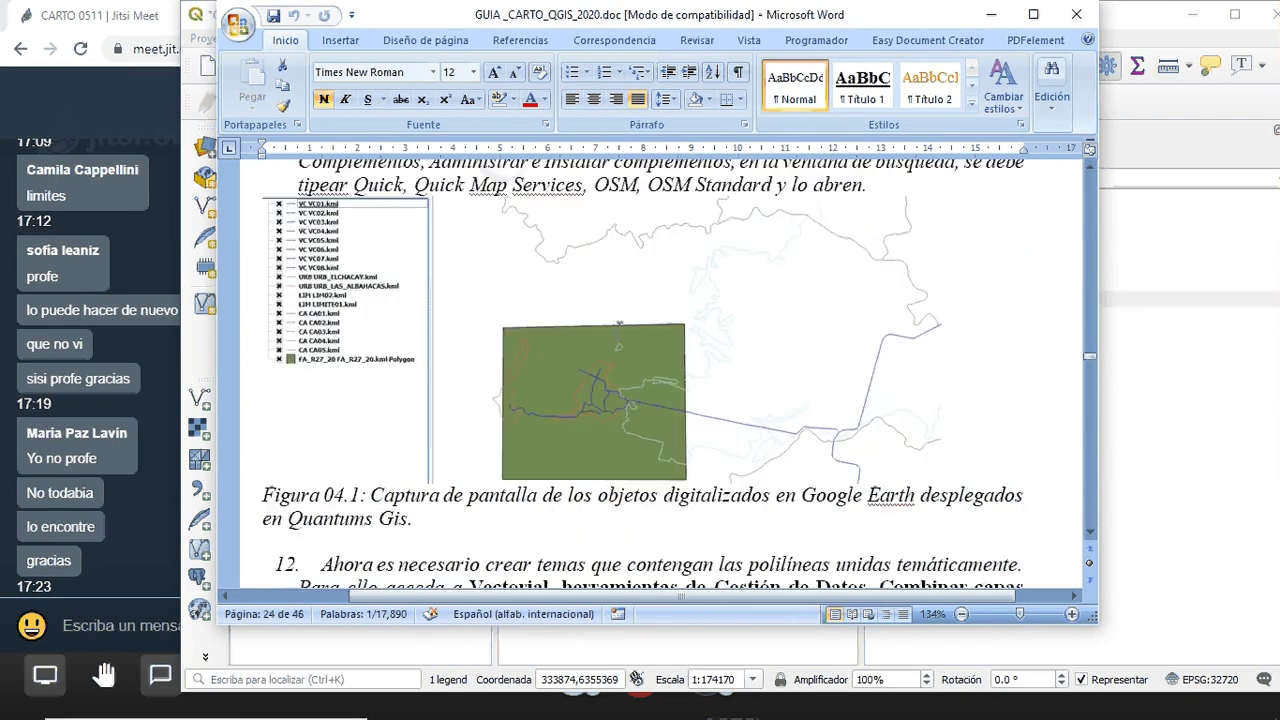
scroll(241, 283, "down", 6)
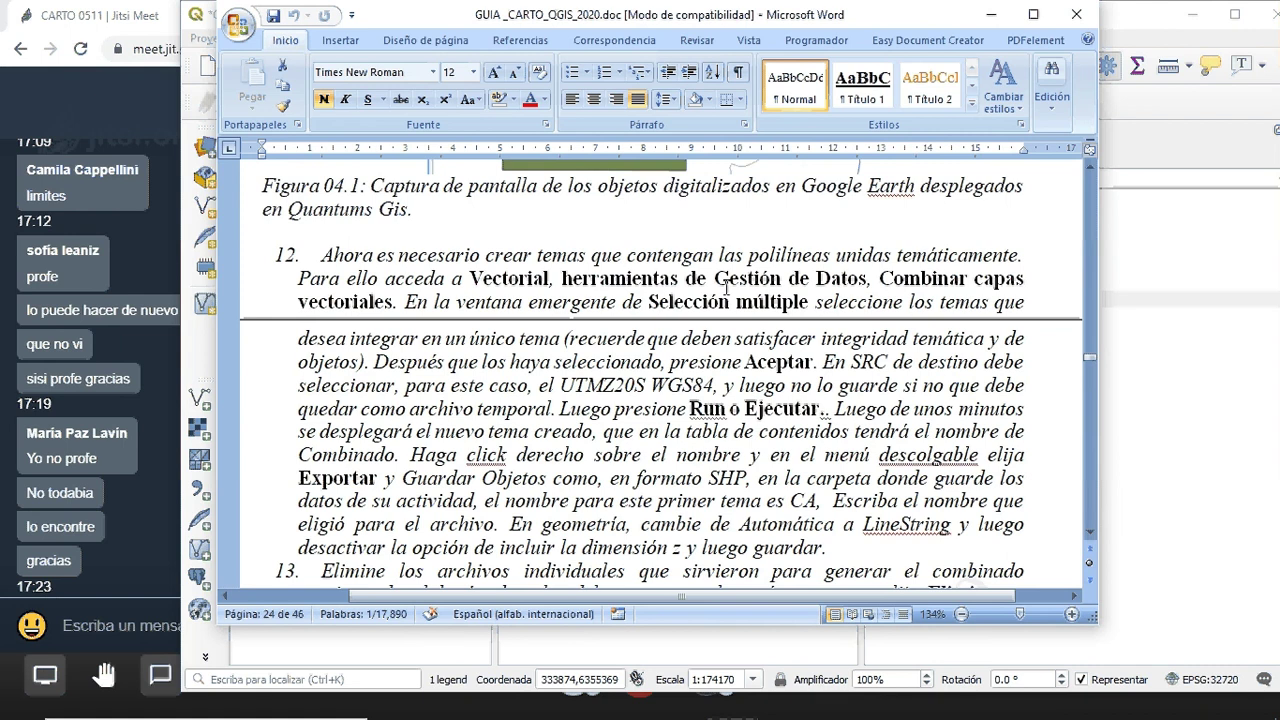
scroll(782, 378, "down", 2)
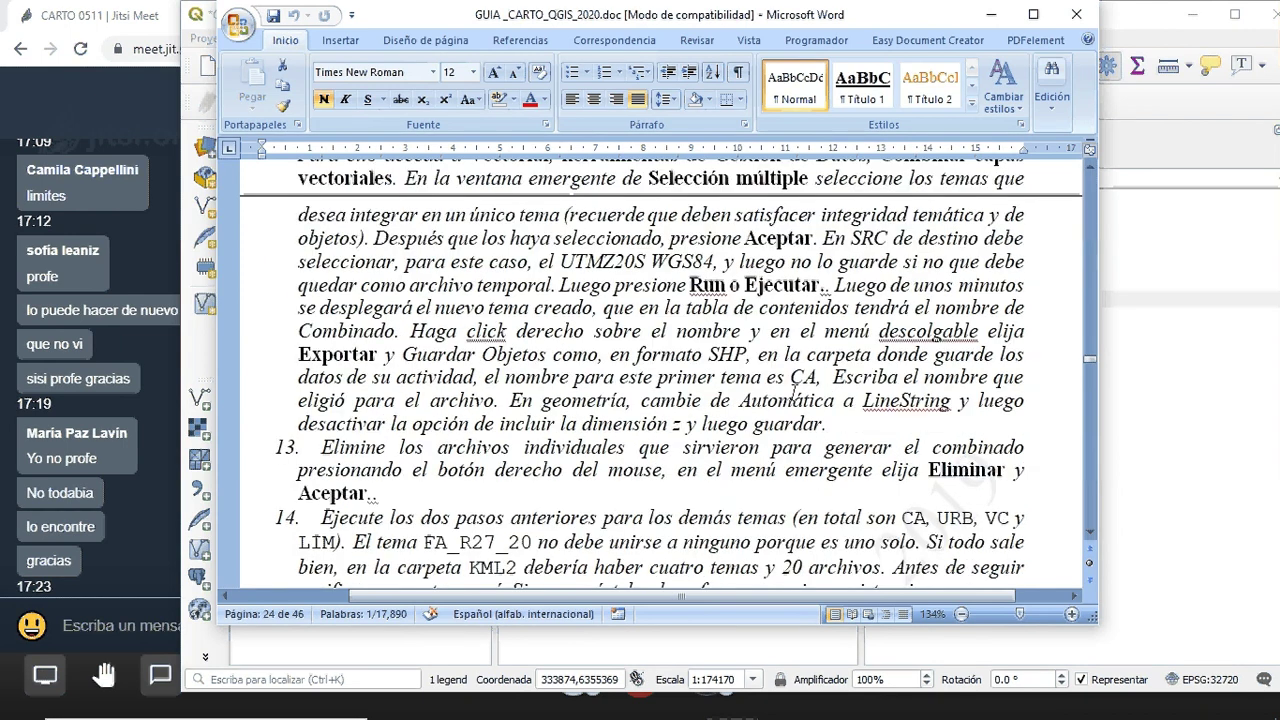
scroll(793, 395, "down", 2)
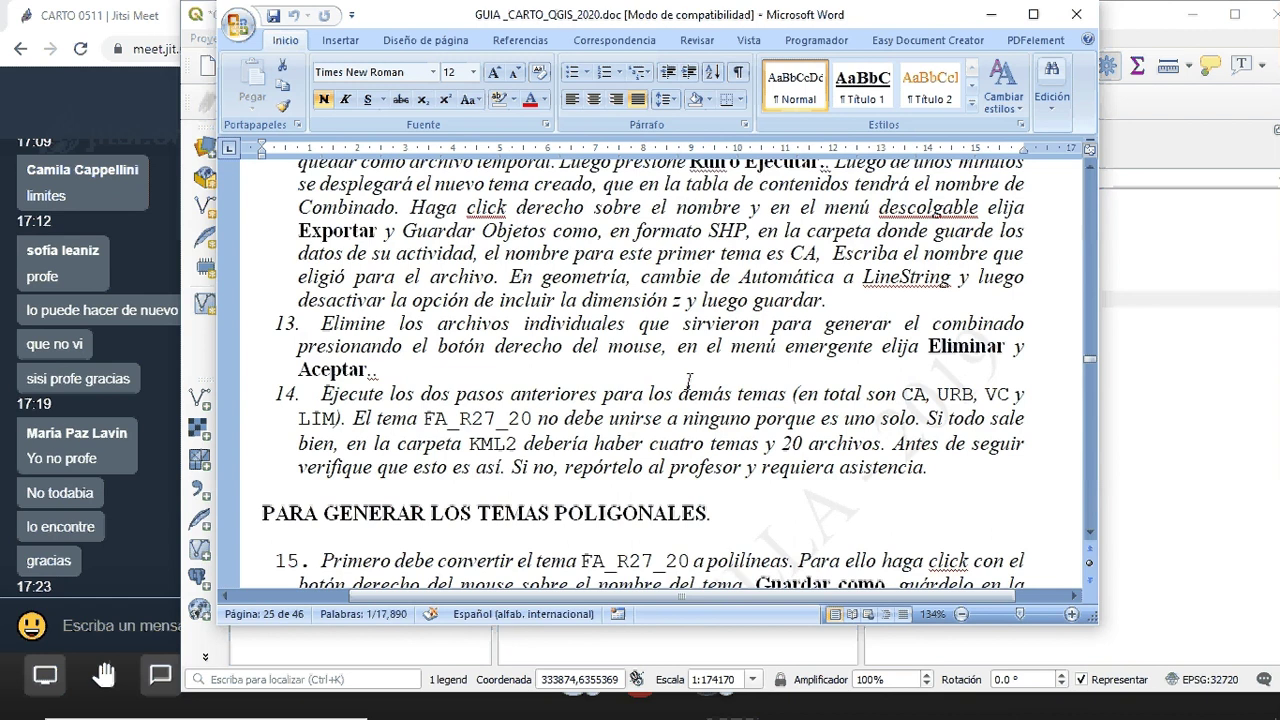
Examine guide items 15 to 17 on generating the polygon themes, focusing on the FA_LINB name for the FA_R27_20 polyline conversion
scroll(613, 392, "down", 1)
scroll(613, 390, "down", 4)
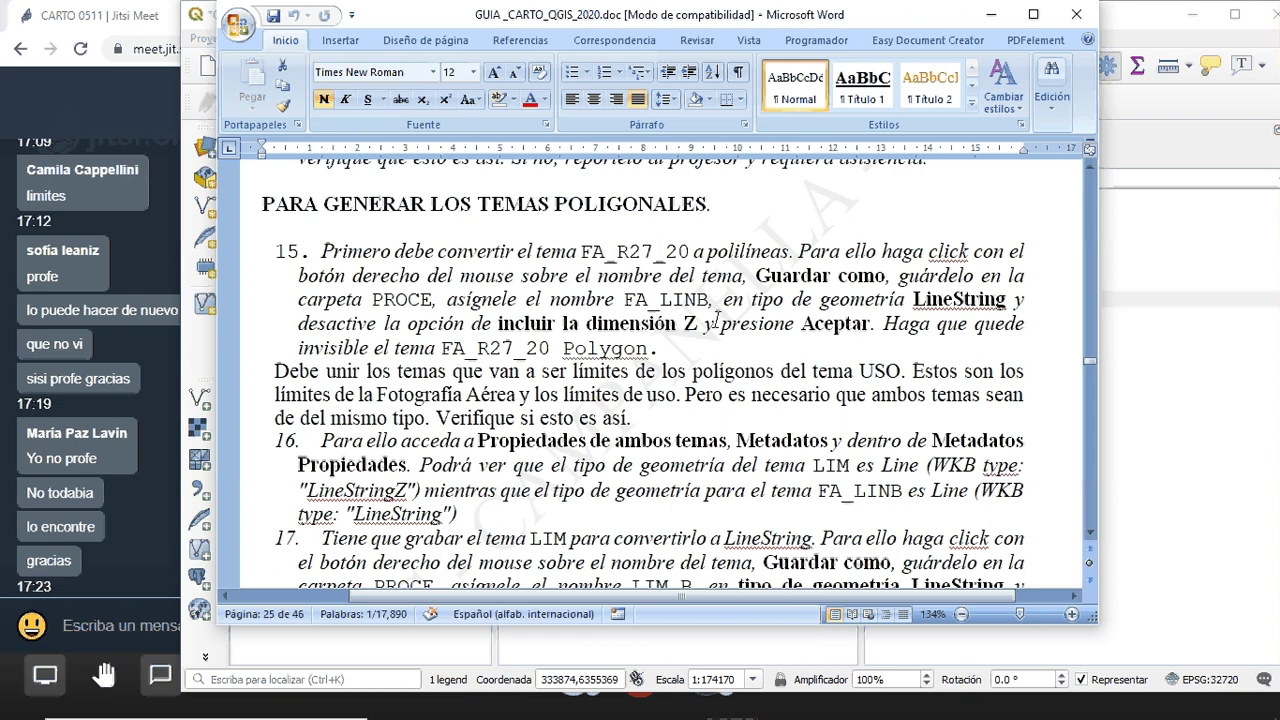
scroll(563, 326, "down", 2)
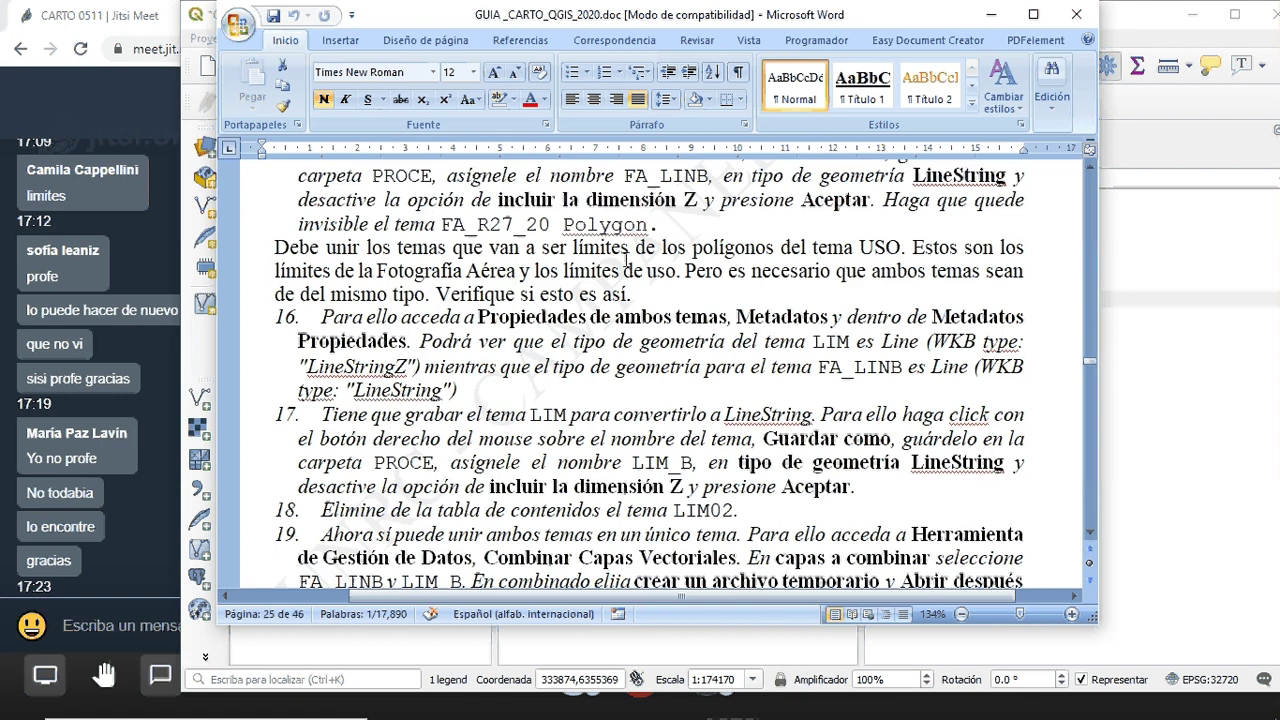
scroll(627, 258, "up", 2)
double_click(677, 297)
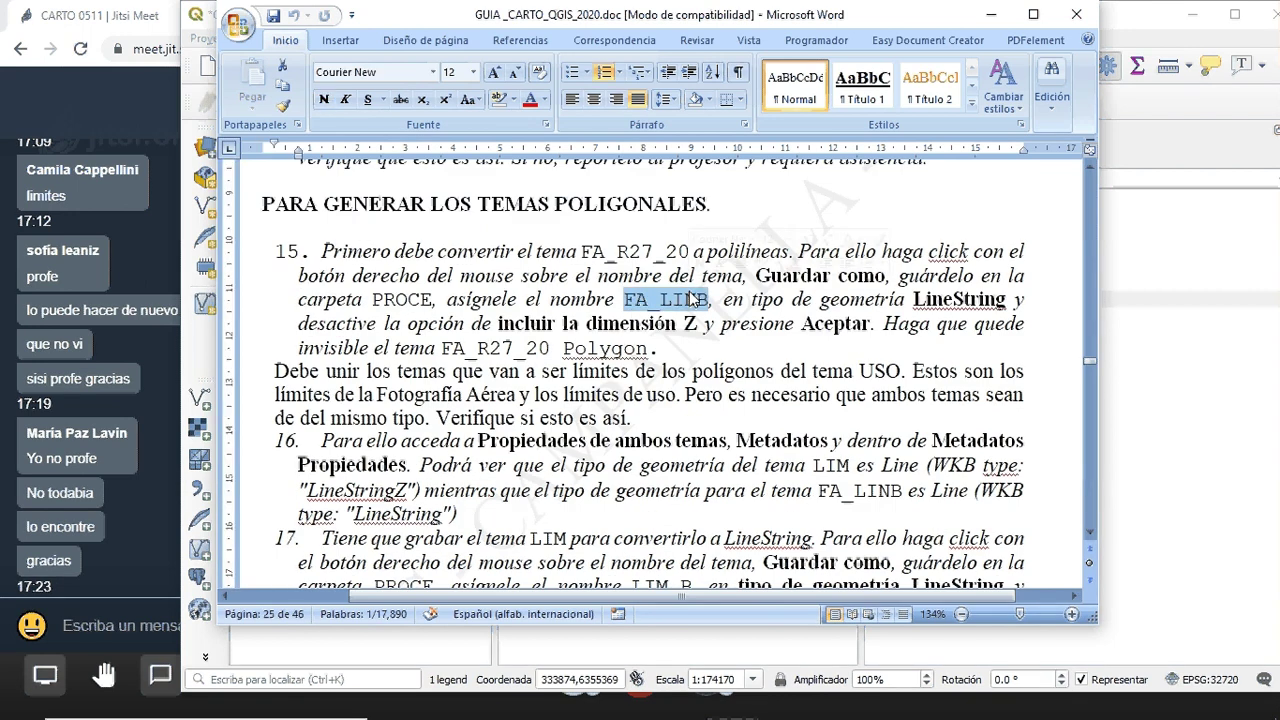
left_click(692, 298)
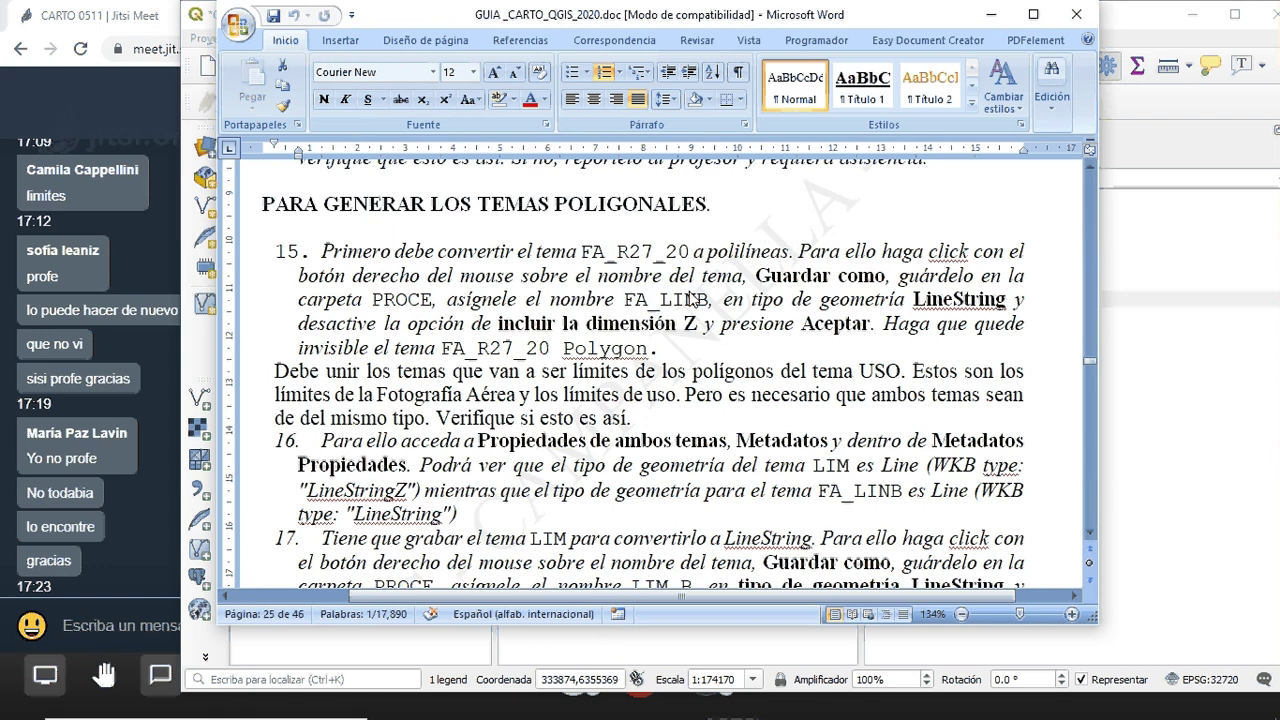
Replace the output layer name in instruction 15 of the guide with SIL_LIN
type("si")
key("BackSpace")
key("BackSpace")
type("SIL,")
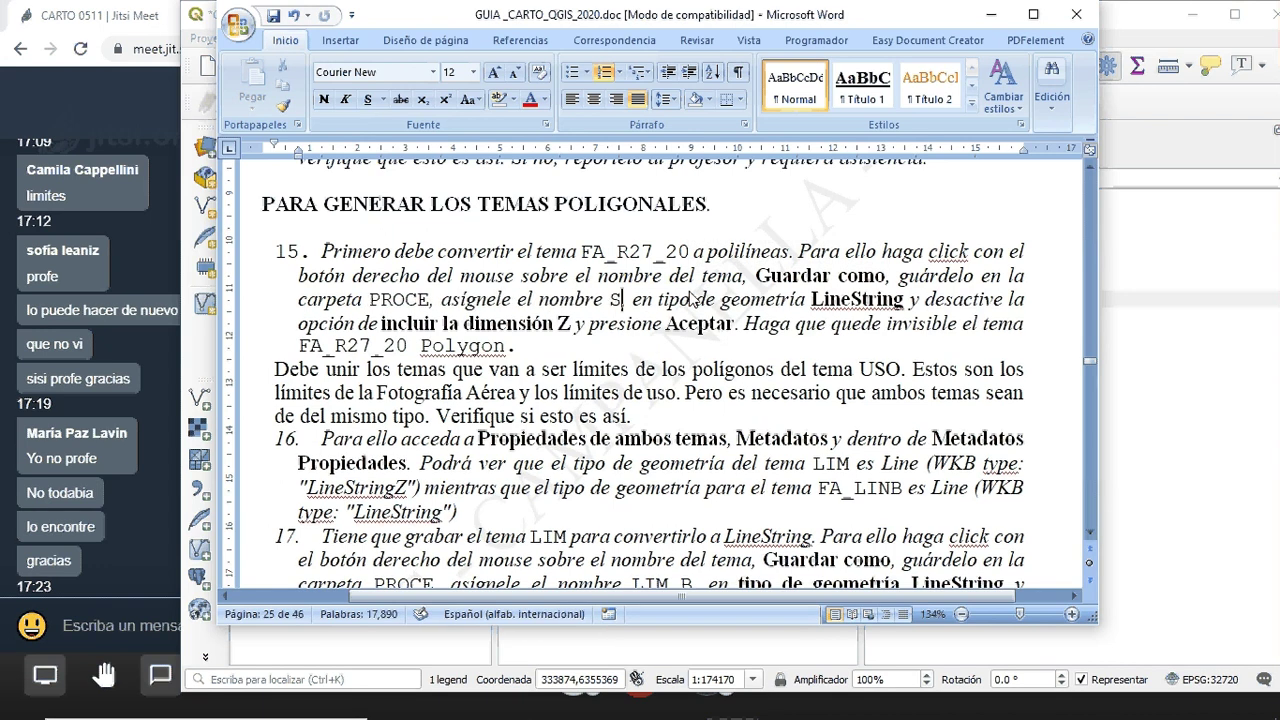
type("_")
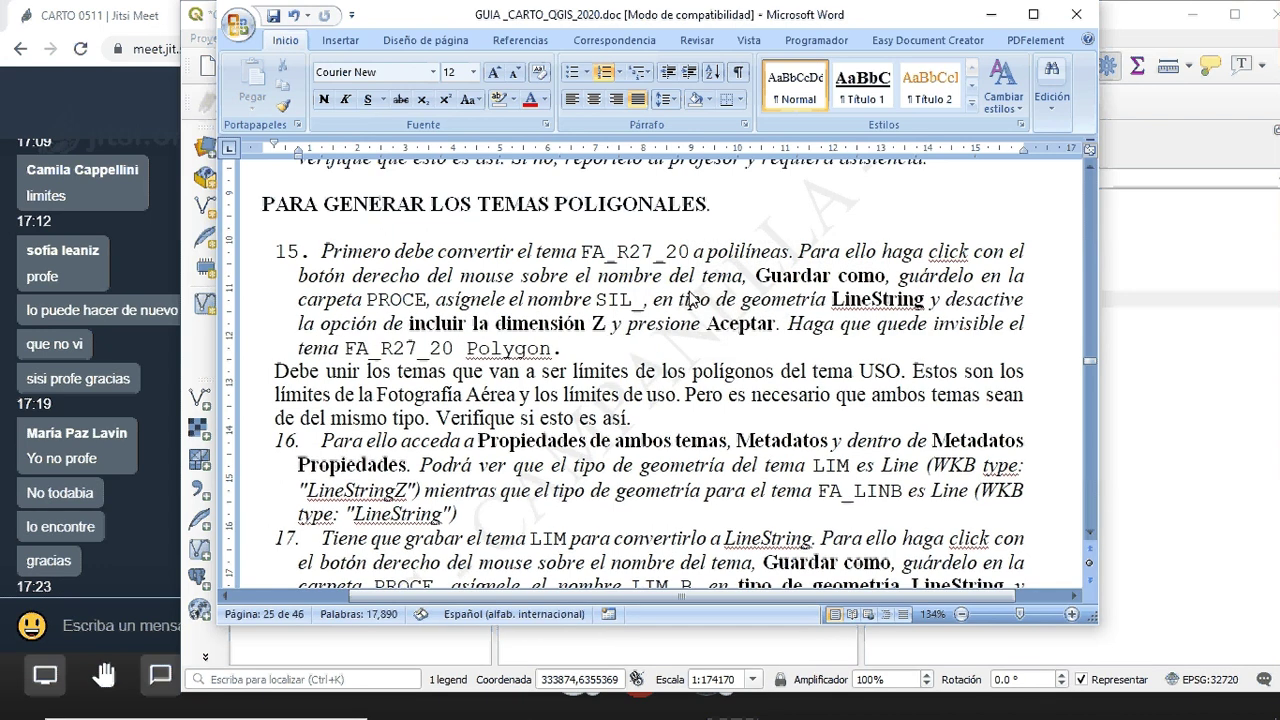
type("LIN")
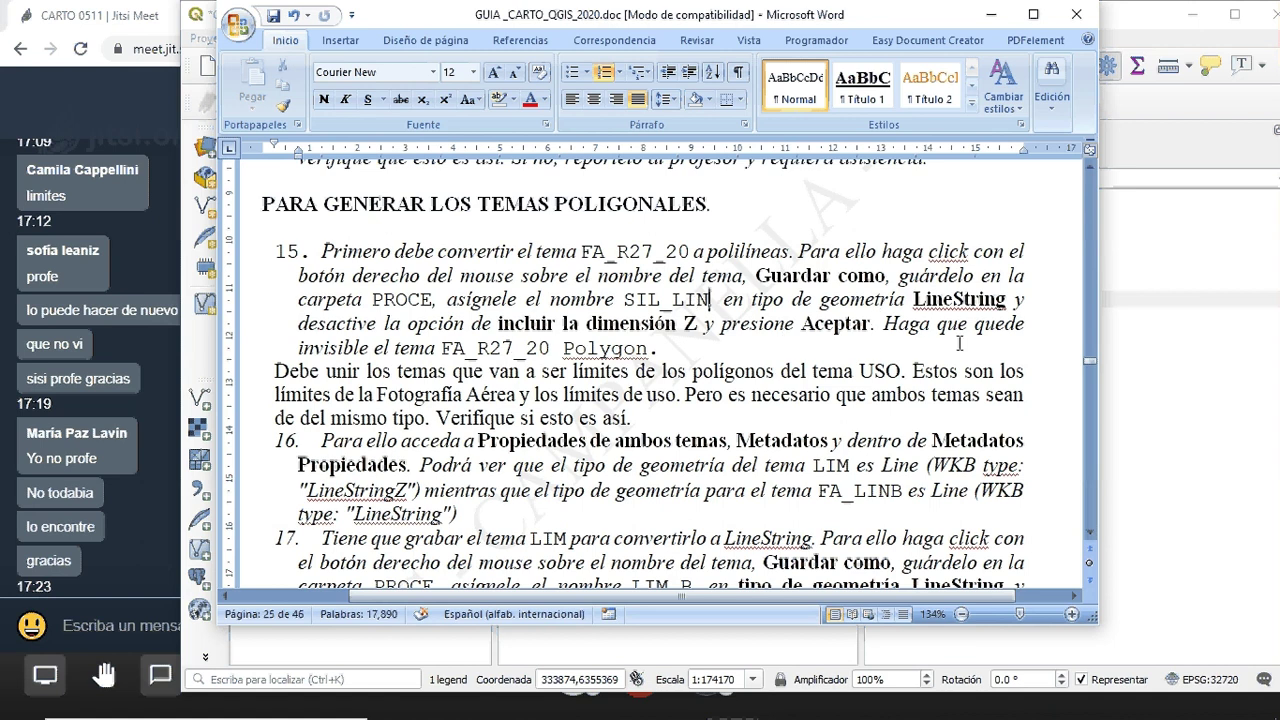
Delete the repeated "de" before "del mismo tipo" in the paragraph between instructions 15 and 16
scroll(643, 362, "down", 1)
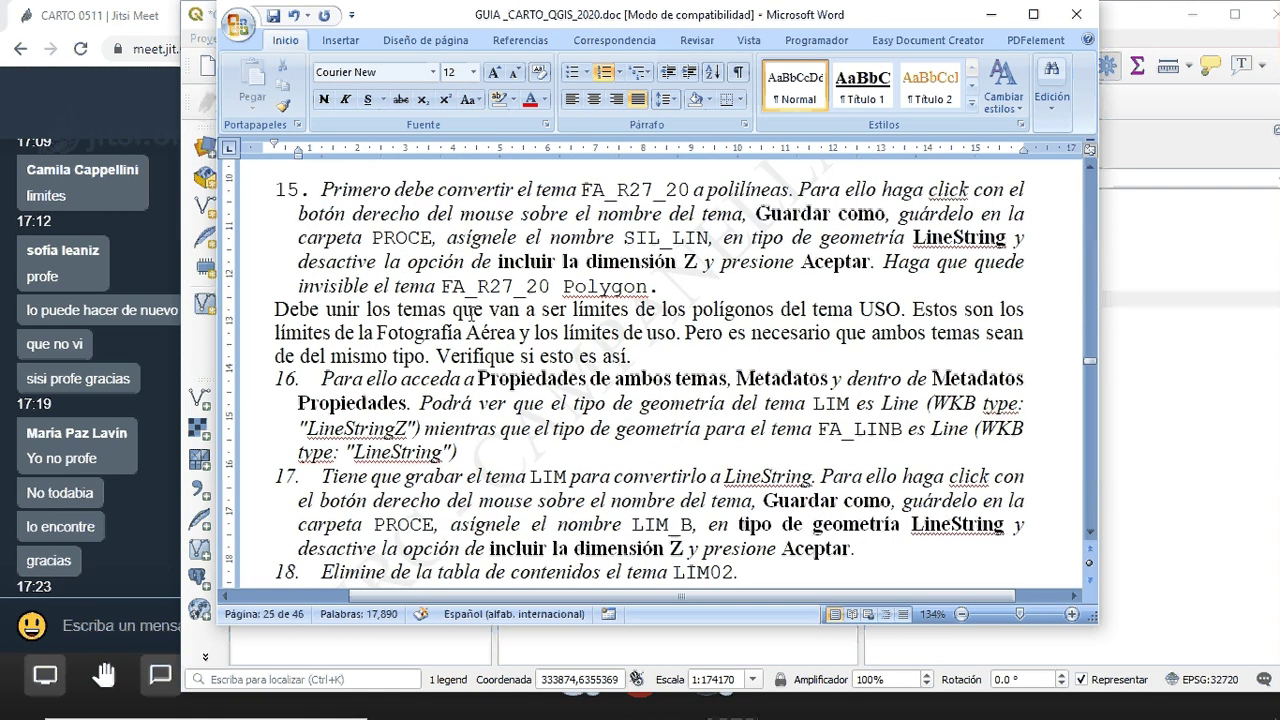
left_click_drag(274, 310, 930, 332)
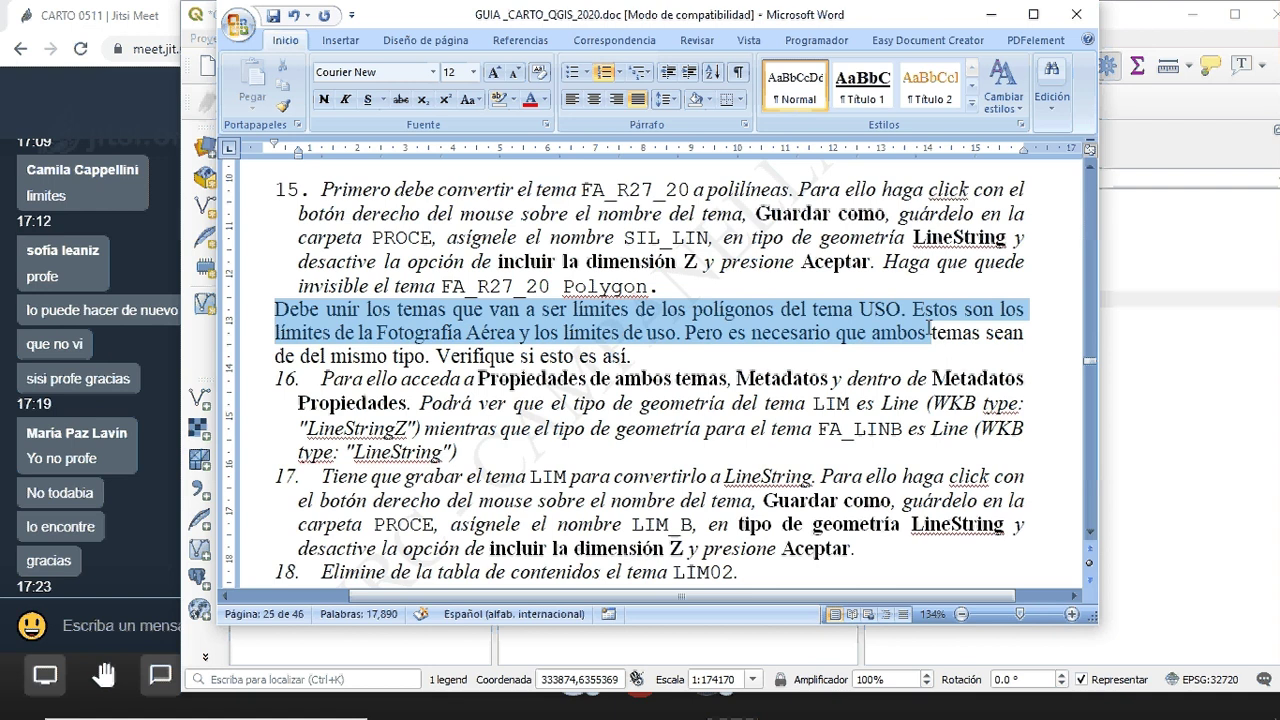
left_click(930, 332)
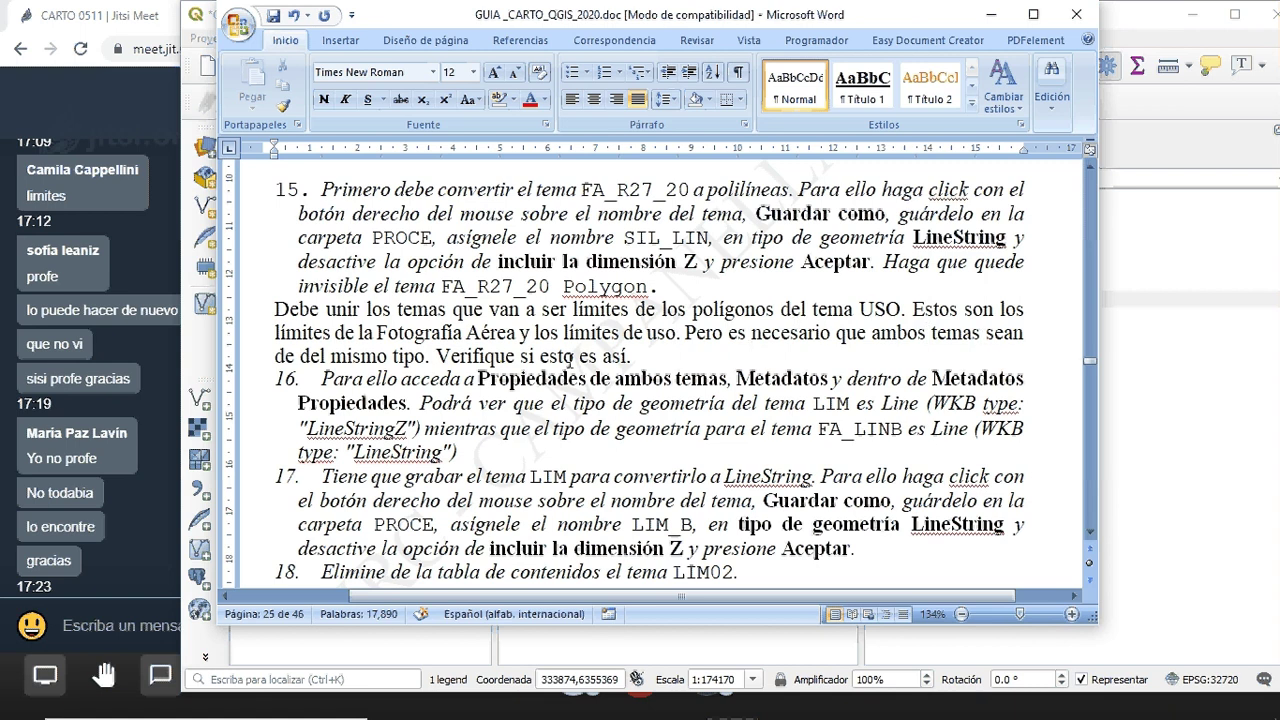
left_click(274, 355)
key("Delete")
key("Delete")
key("Delete")
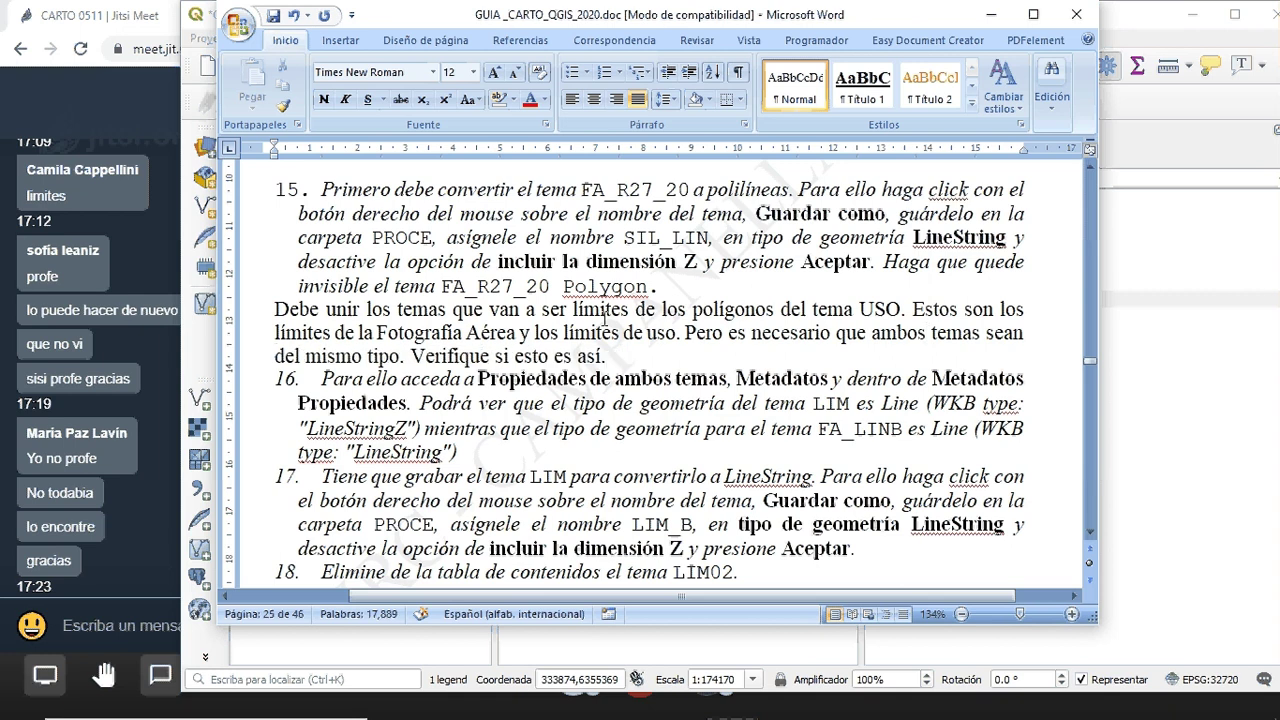
key("Left")
Review the paragraph on joining boundary layers and instruction 16, highlighting the Z in "LineStringZ"
left_click_drag(275, 310, 607, 362)
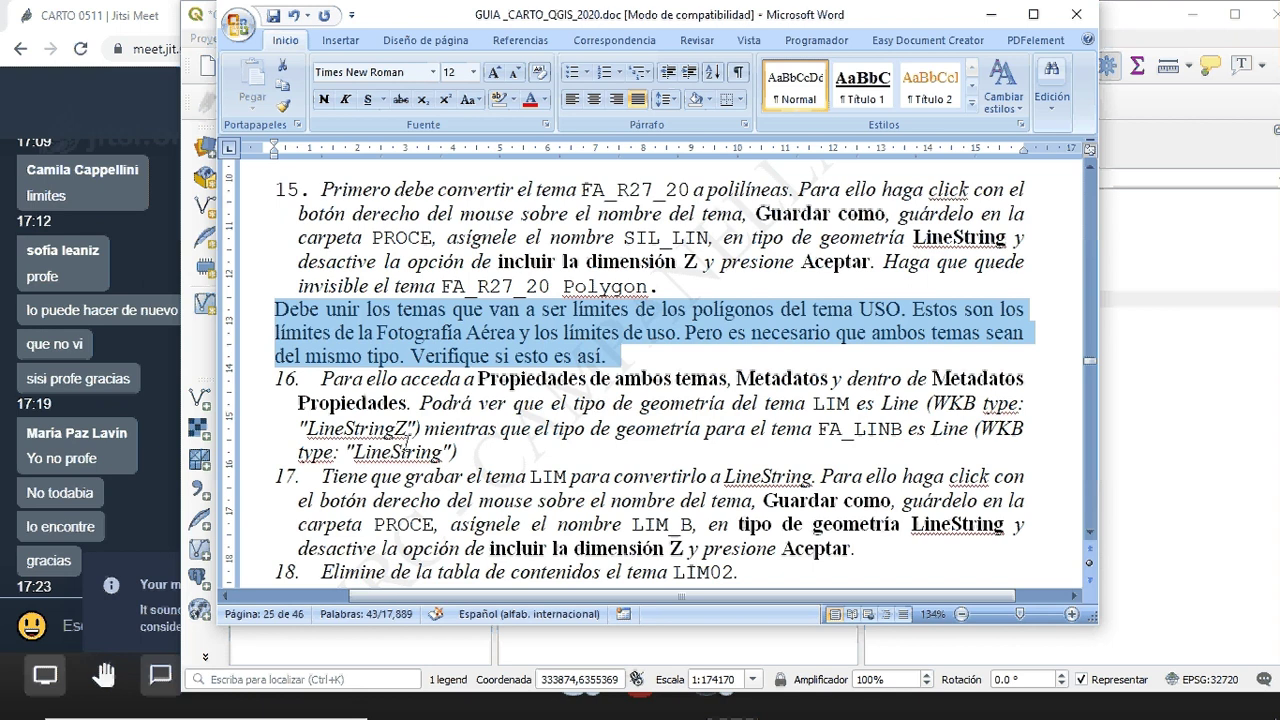
left_click(400, 428)
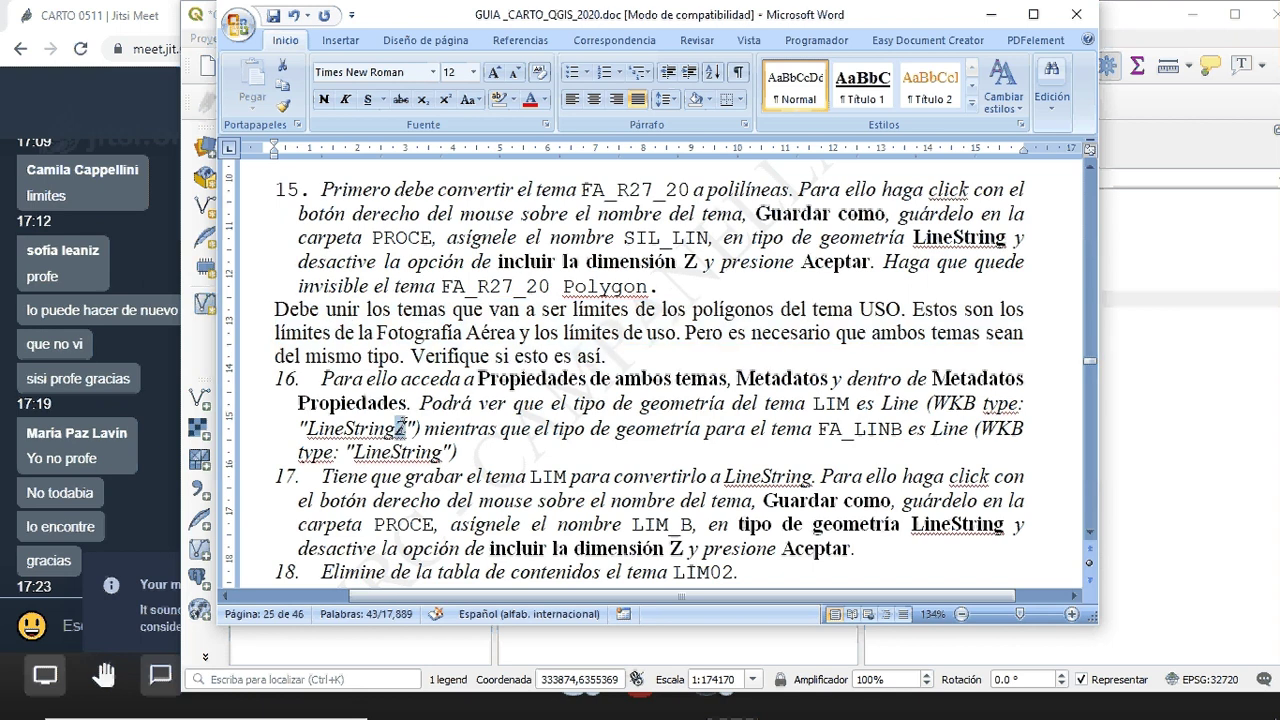
key("shift+Right")
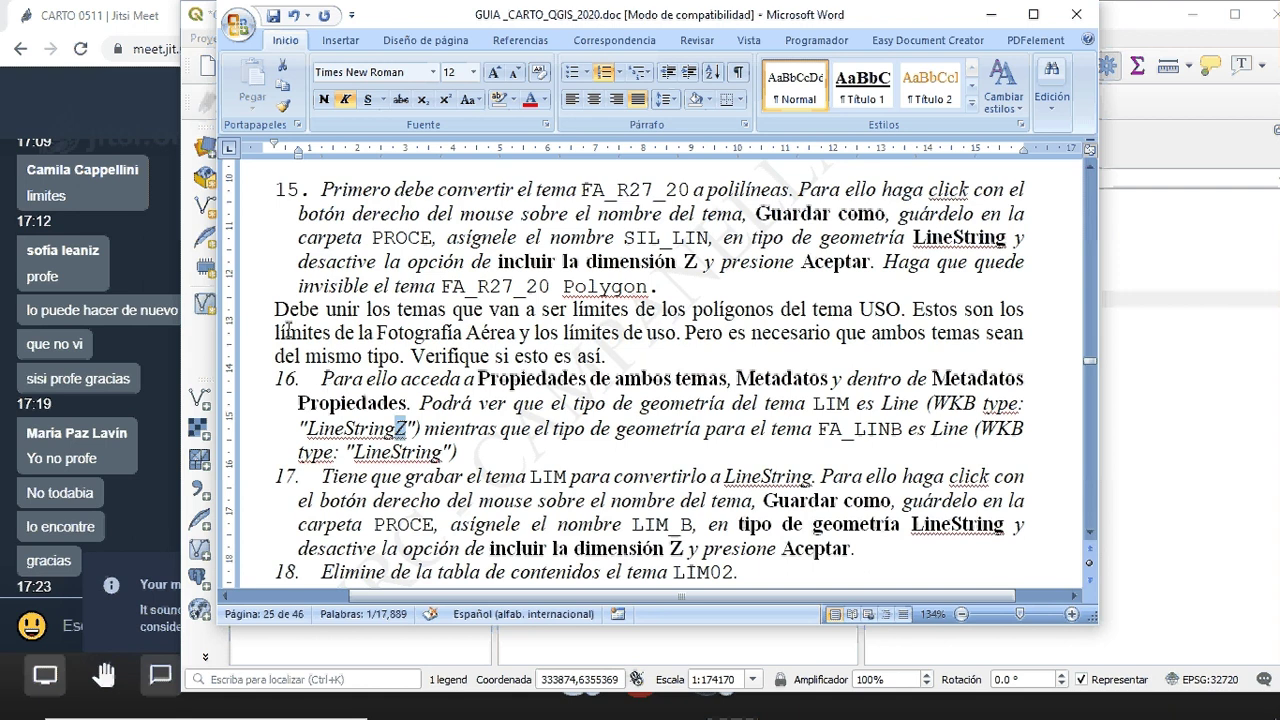
left_click_drag(276, 309, 466, 461)
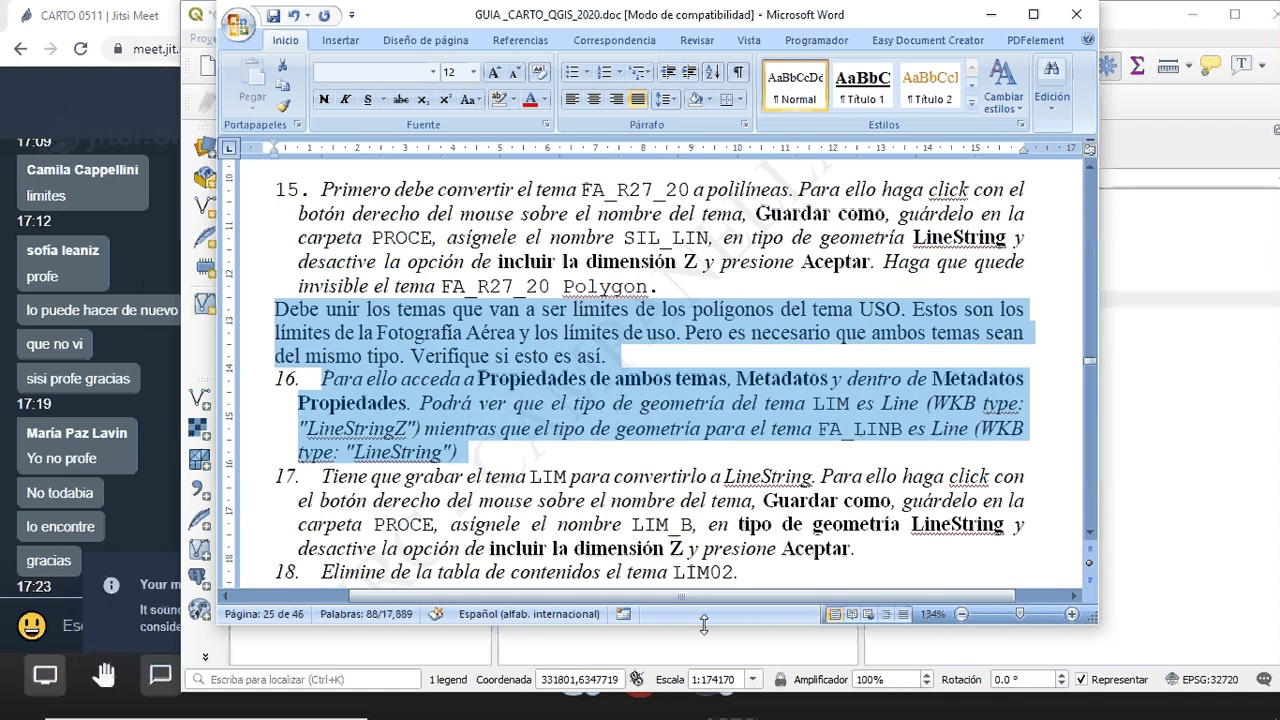
Shorten the Word guide window and compare instructions 16 and 17 with the layers of the GENER_DATOS project in QGIS
left_click_drag(704, 624, 740, 484)
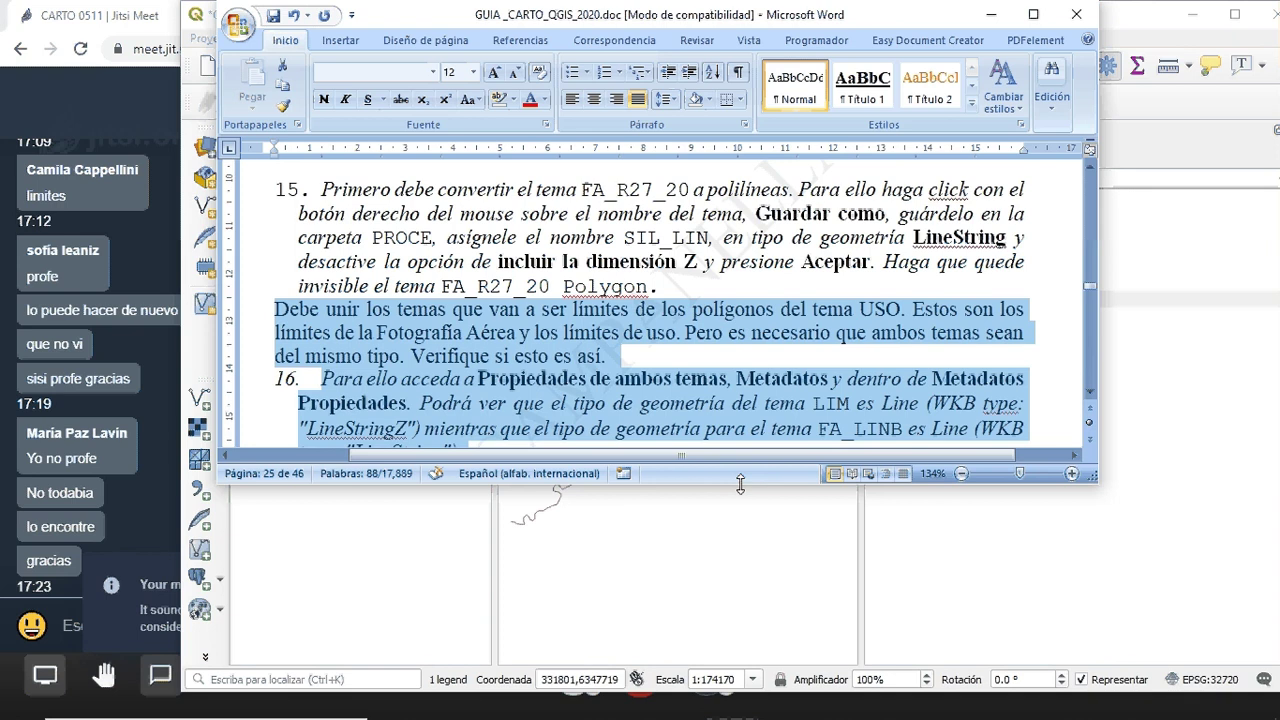
left_click(1145, 20)
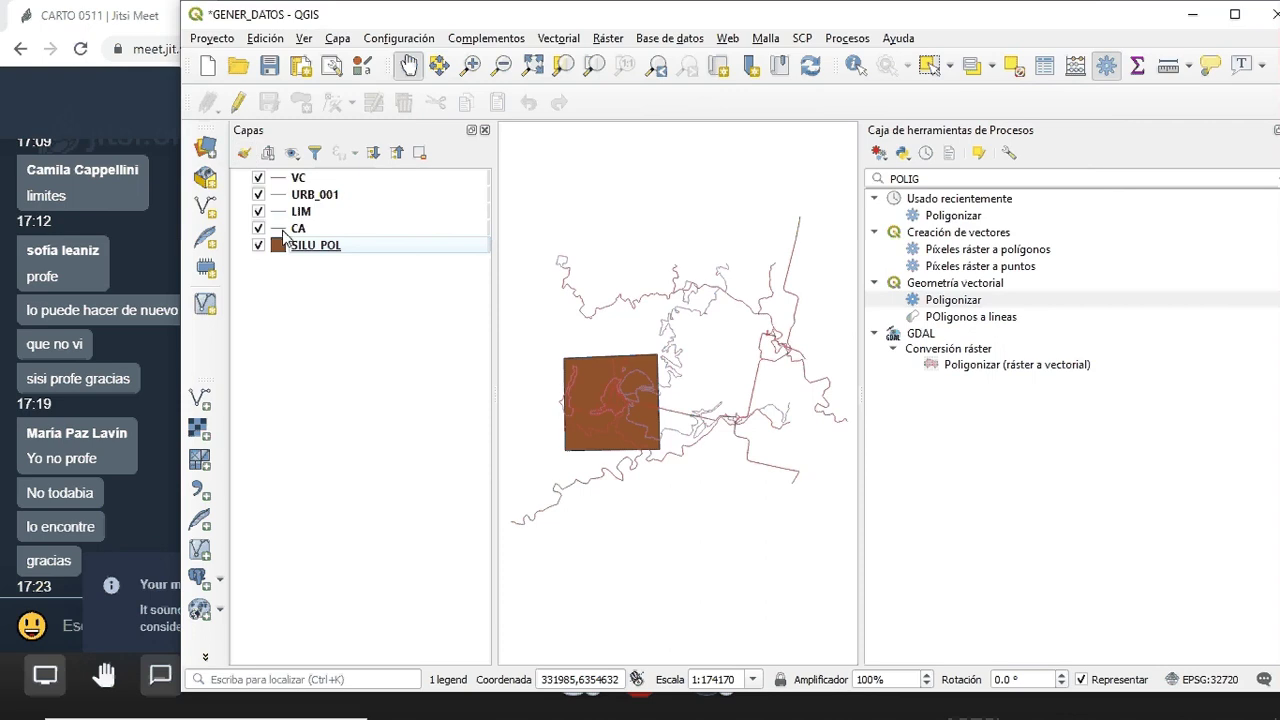
key("alt+Tab")
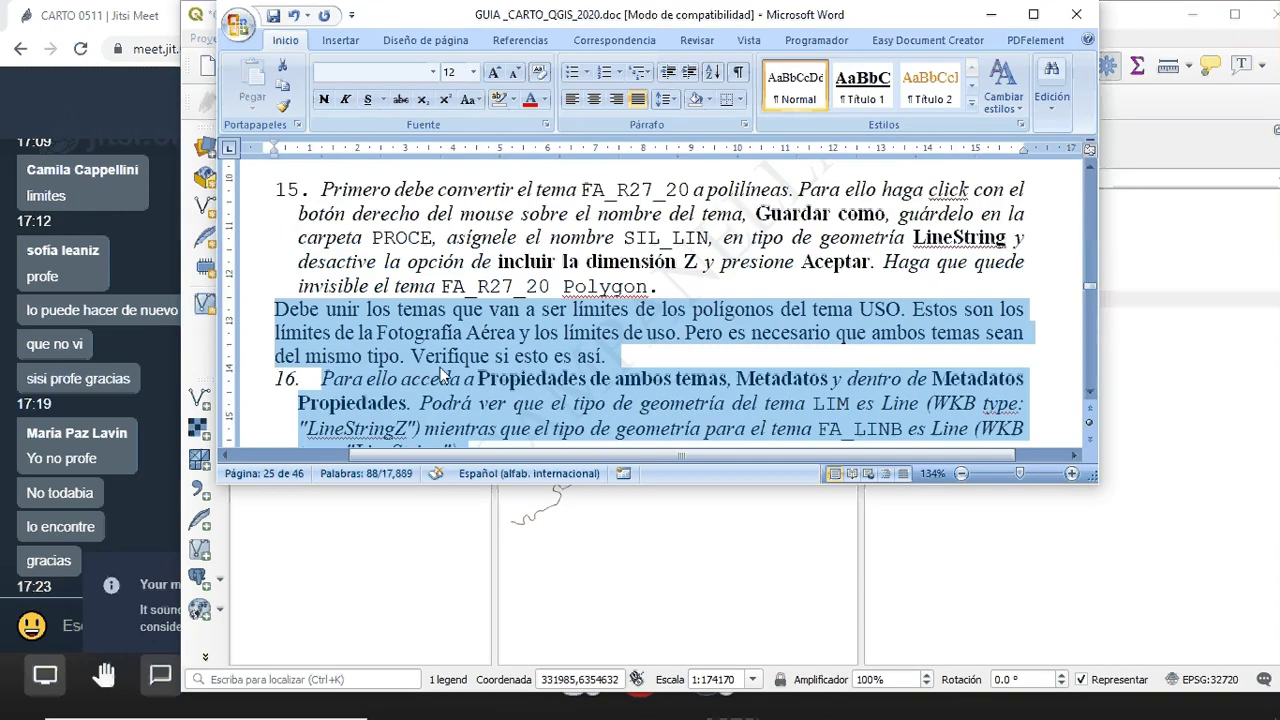
scroll(441, 373, "down", 1)
left_click(700, 370)
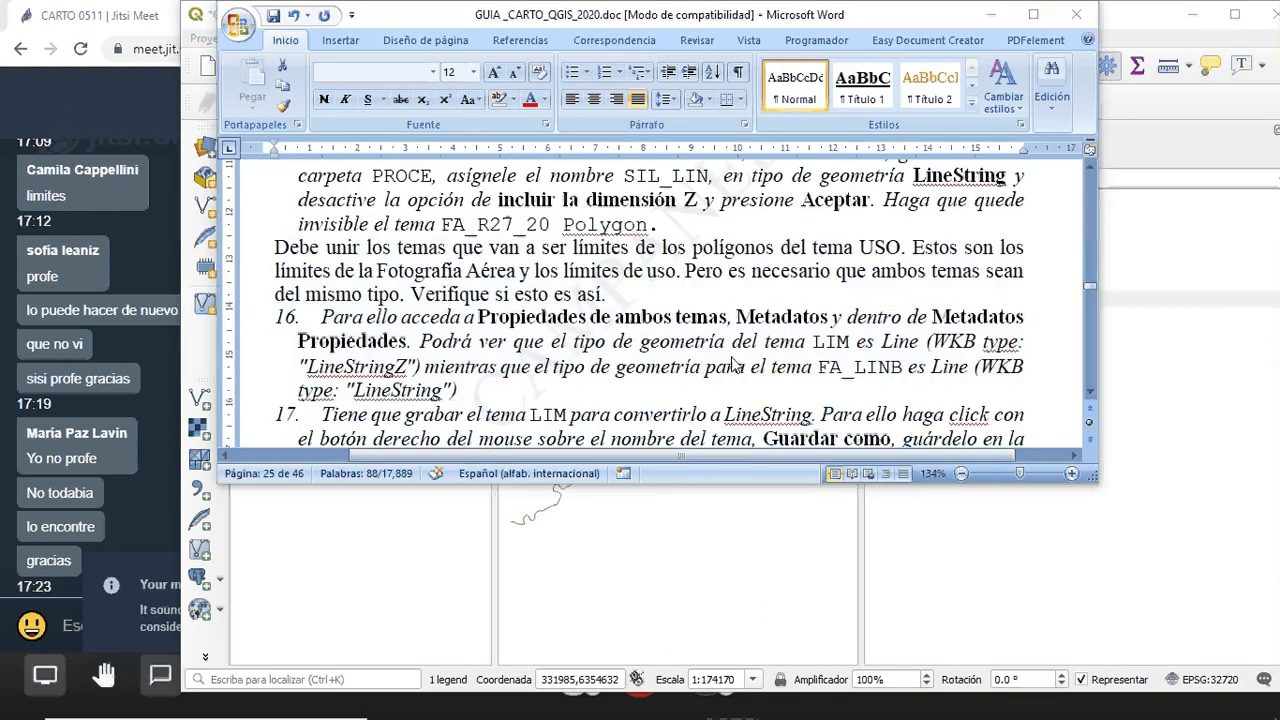
key("alt+Tab")
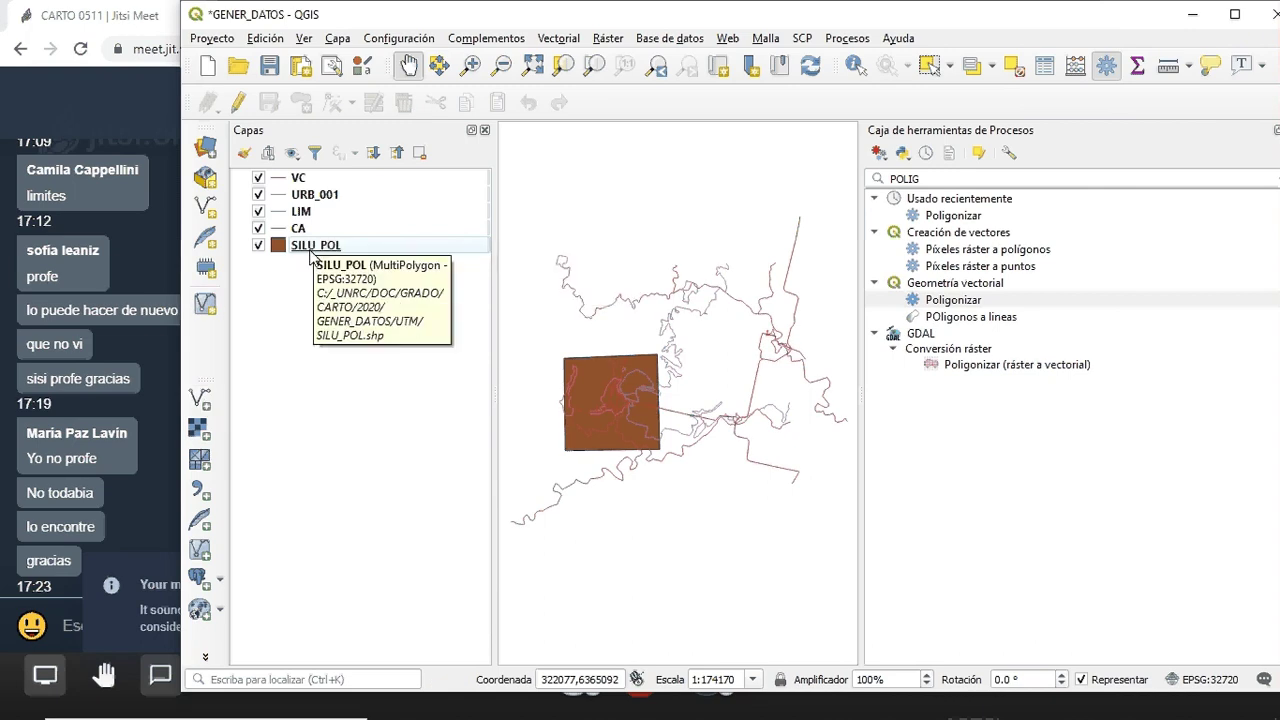
Switch to the Jitsi Meet call and dismiss the microphone noise notification to read the chat
left_click(200, 399)
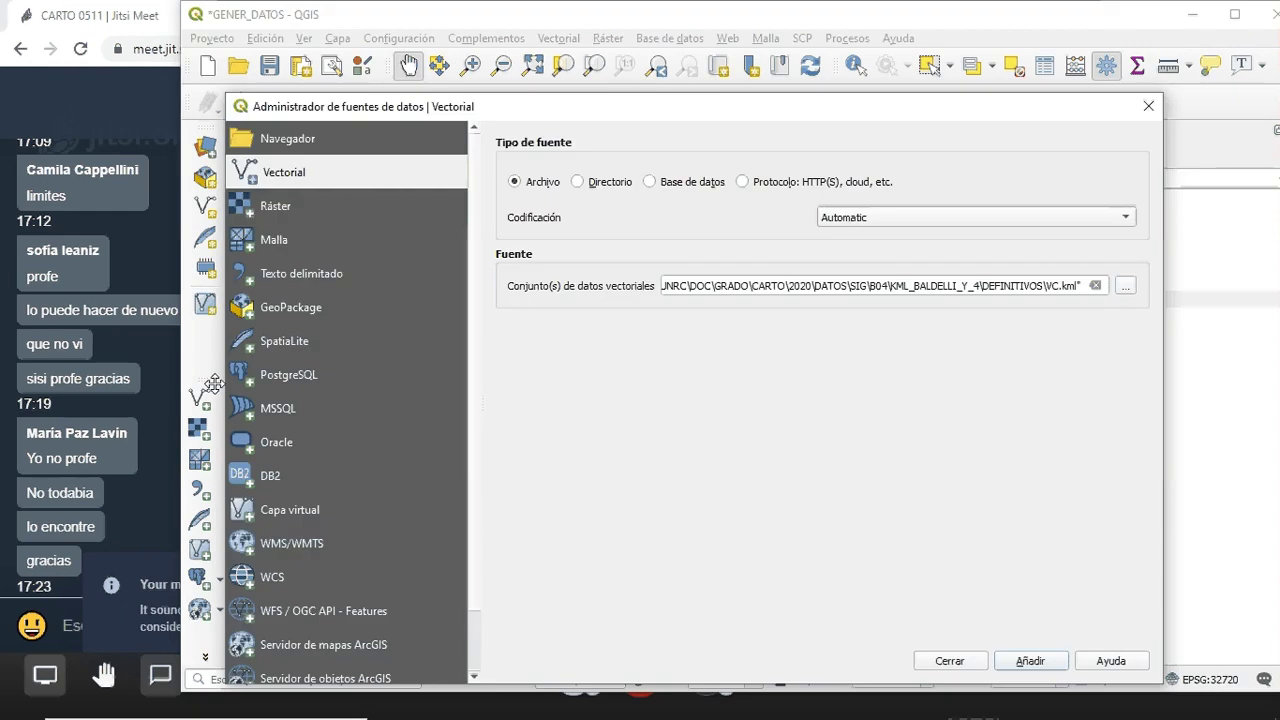
left_click(1148, 106)
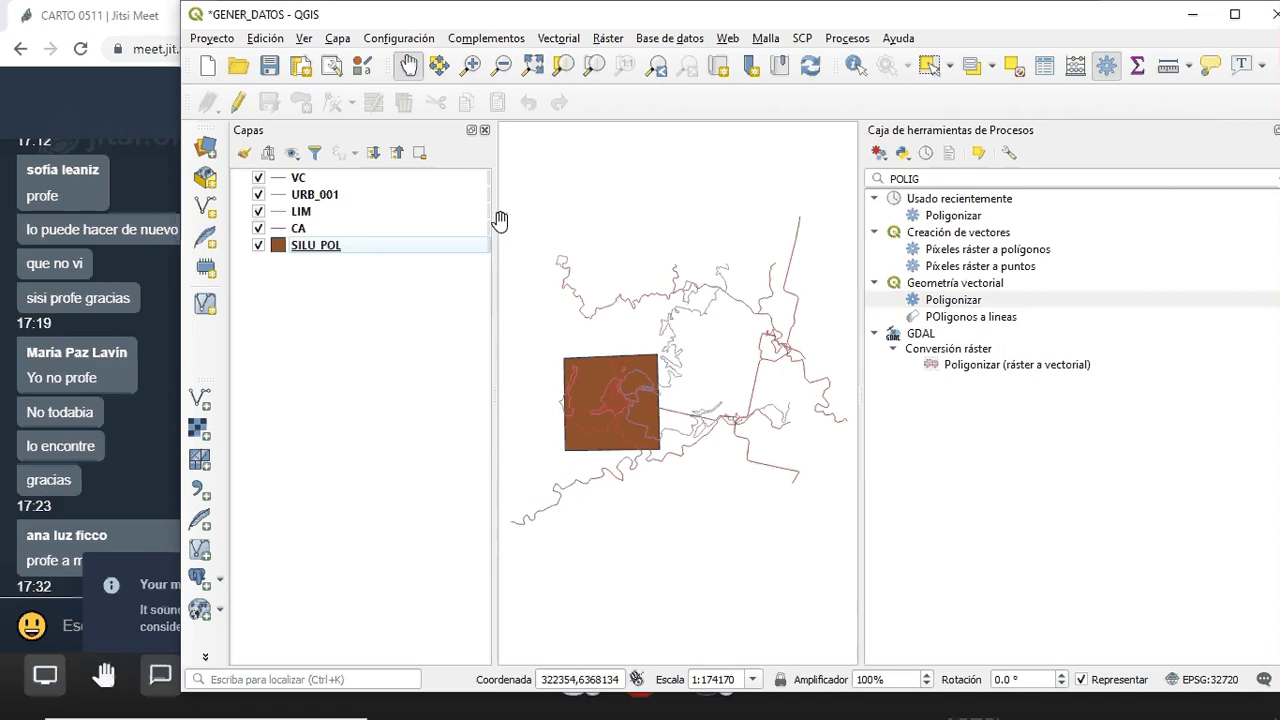
left_click(136, 10)
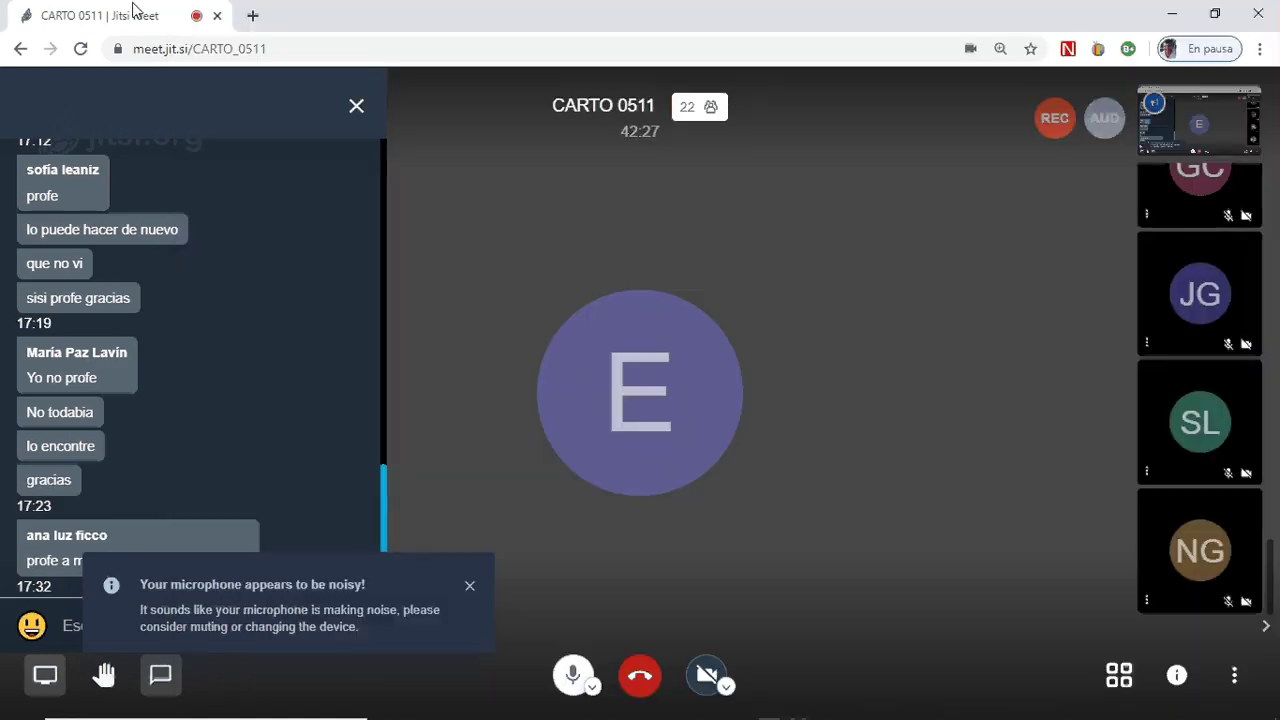
left_click(469, 585)
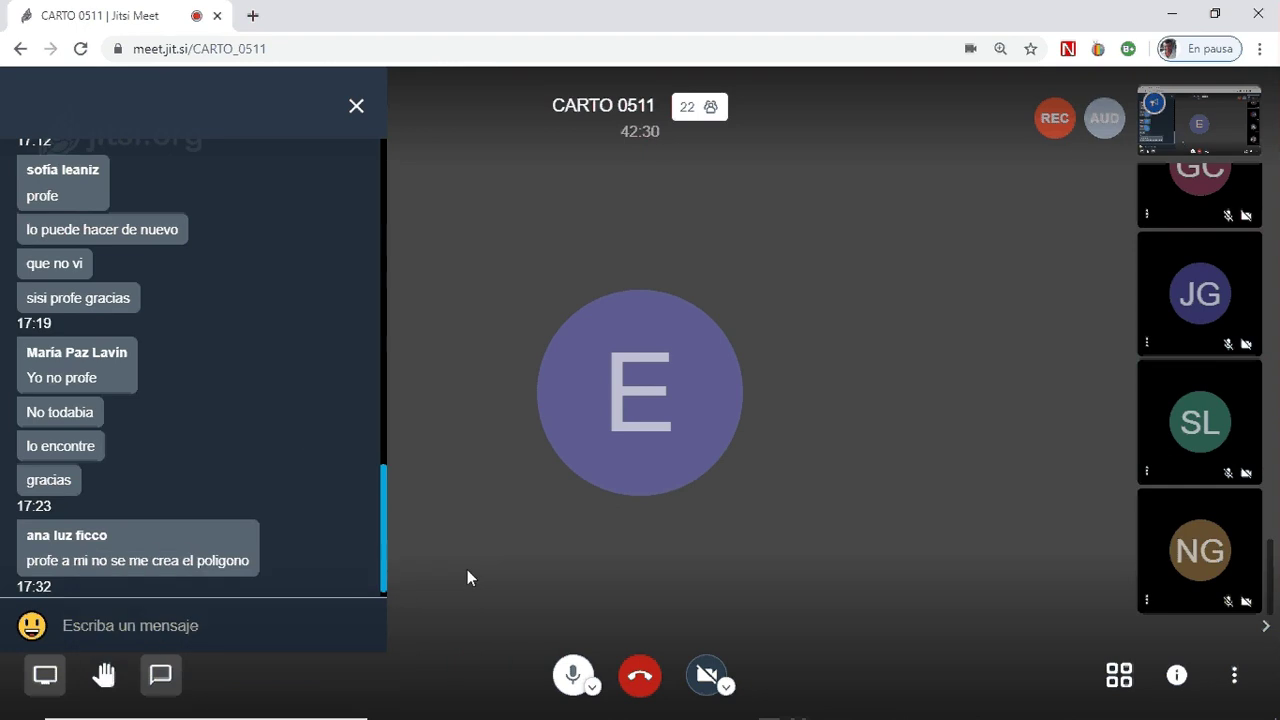
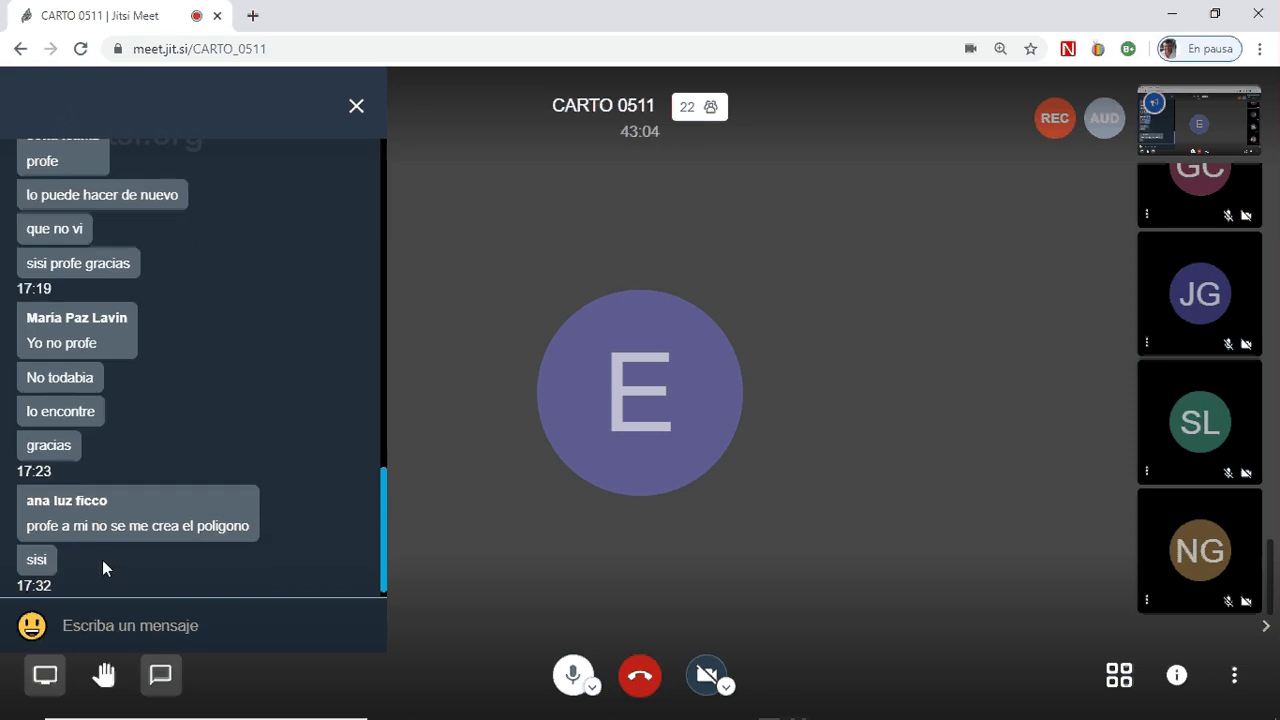
Switch to QGIS, add FA_R27_20.kml from the GENER_DATOS folder as a vector layer, and hide the SILU_POL layer
key("alt+Tab")
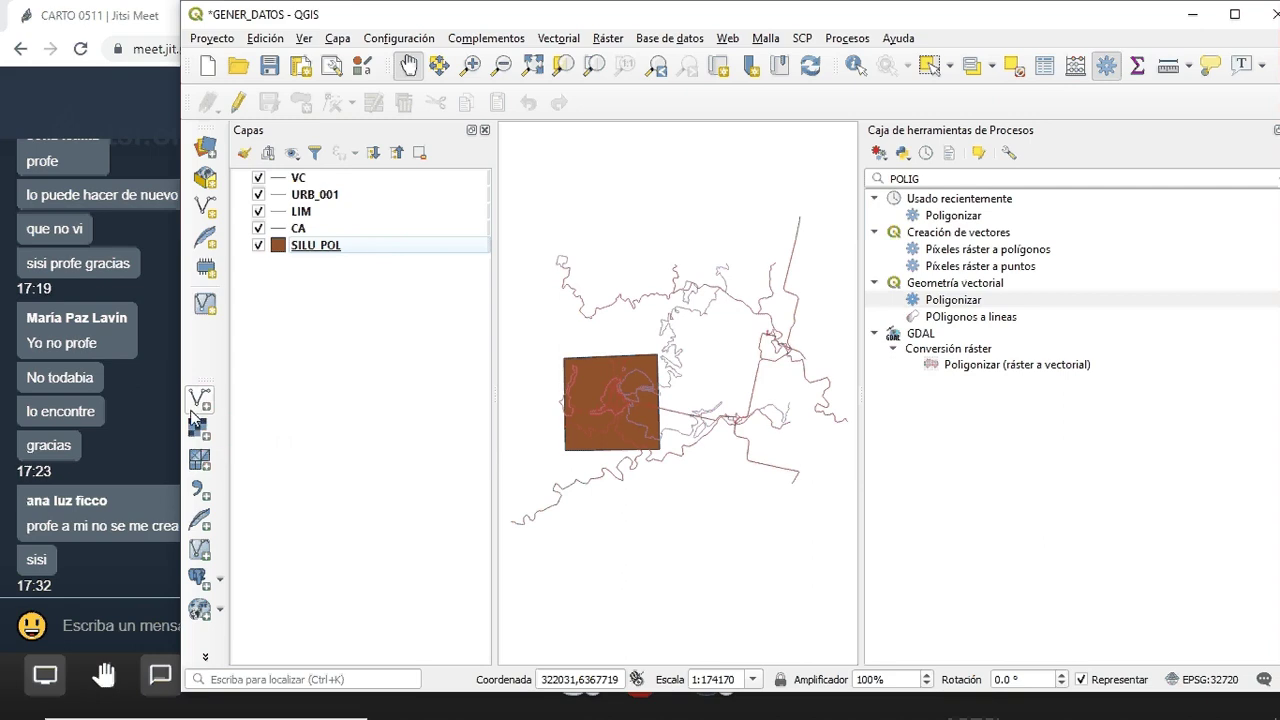
left_click(339, 40)
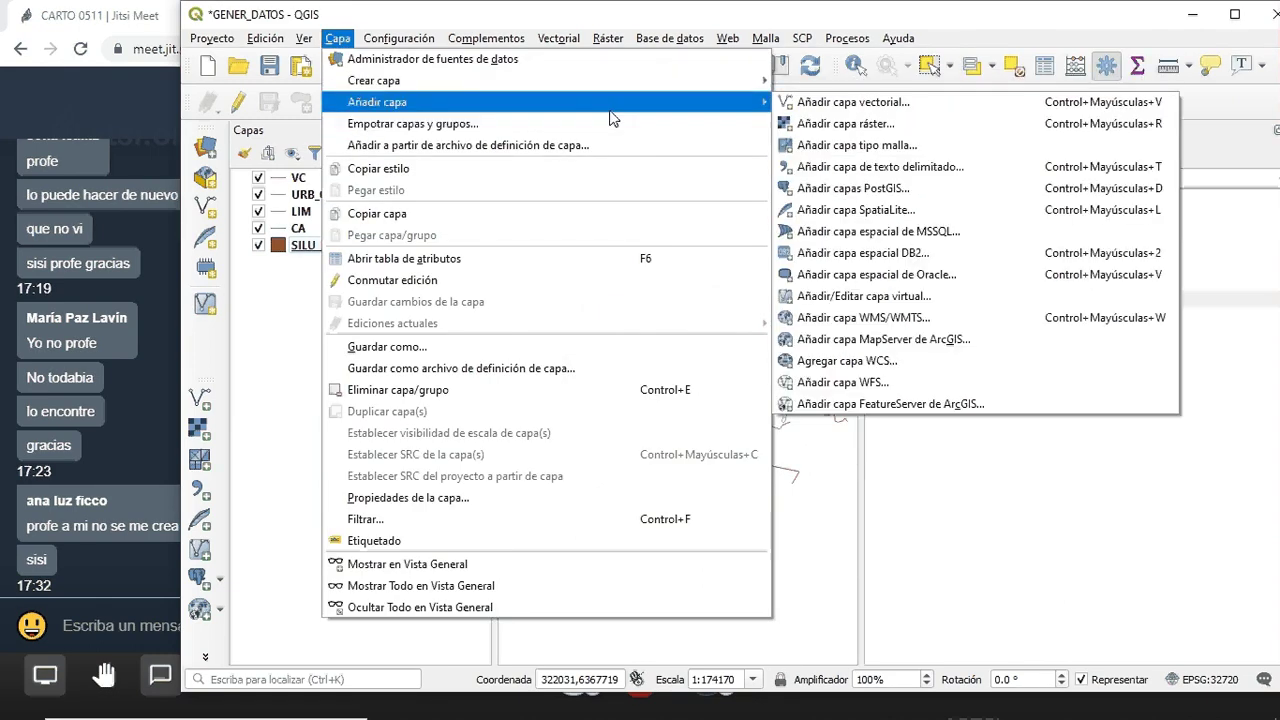
left_click(838, 108)
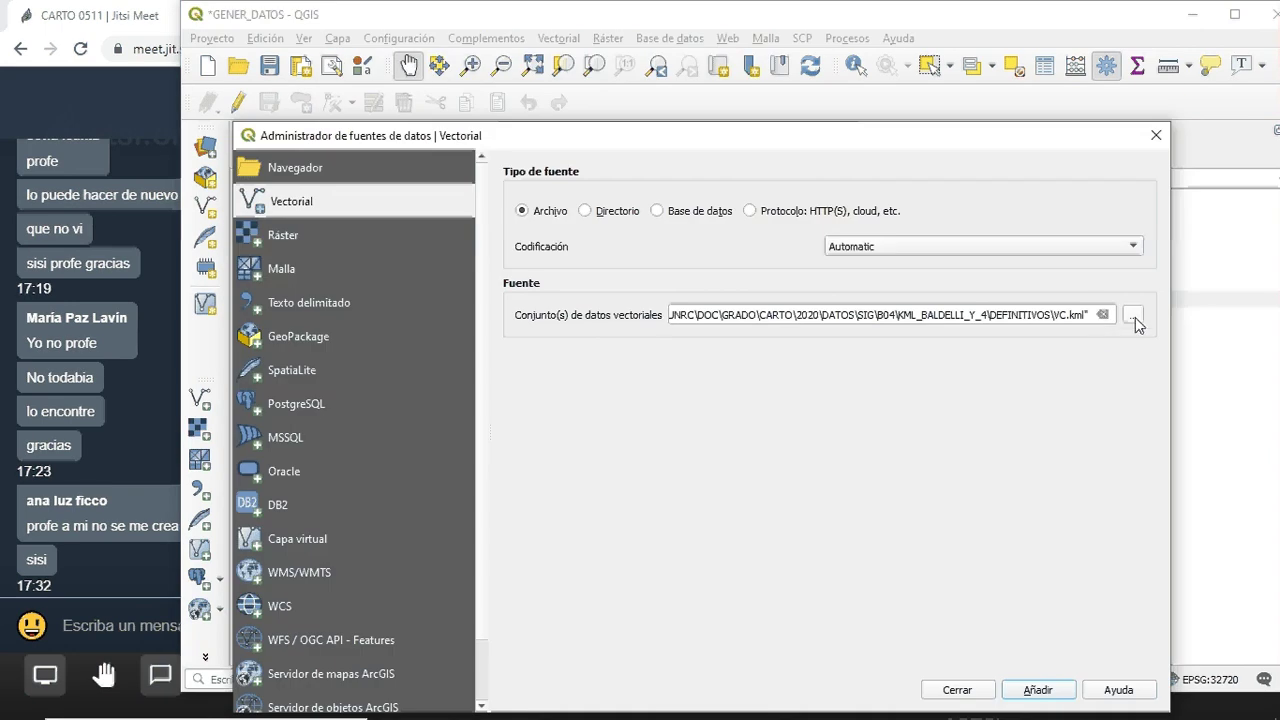
left_click(1134, 316)
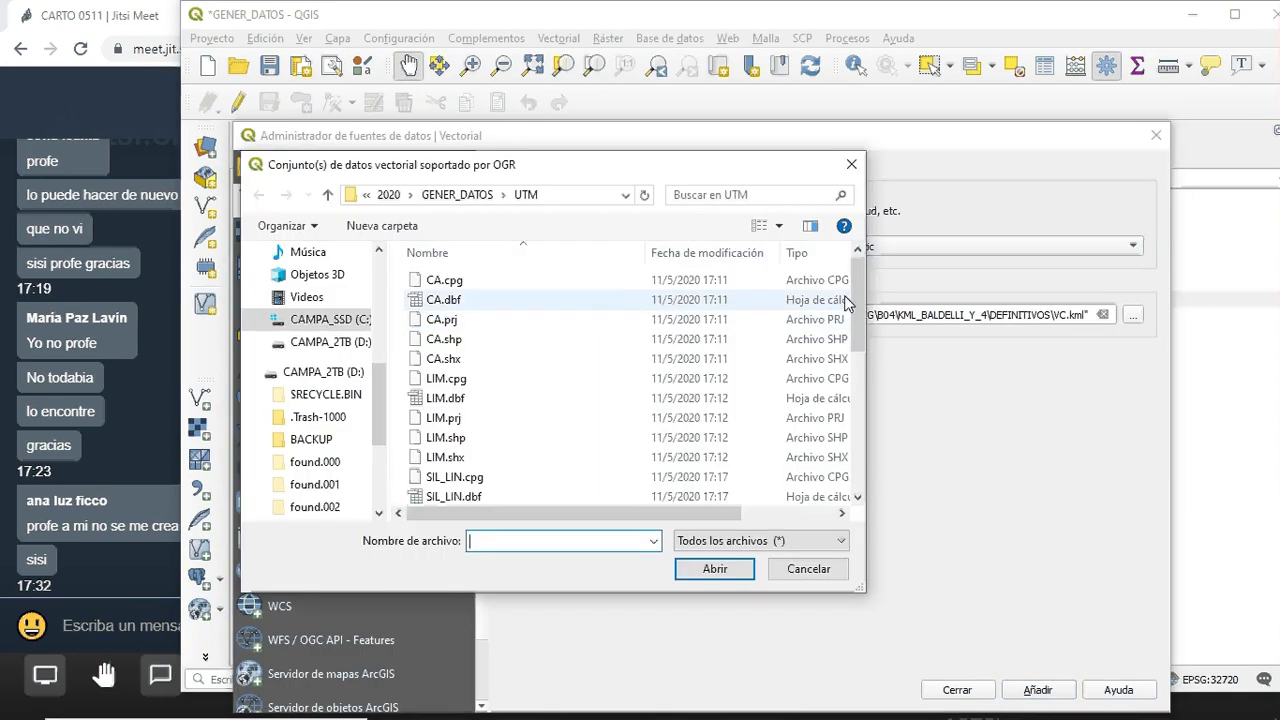
left_click_drag(860, 336, 927, 352)
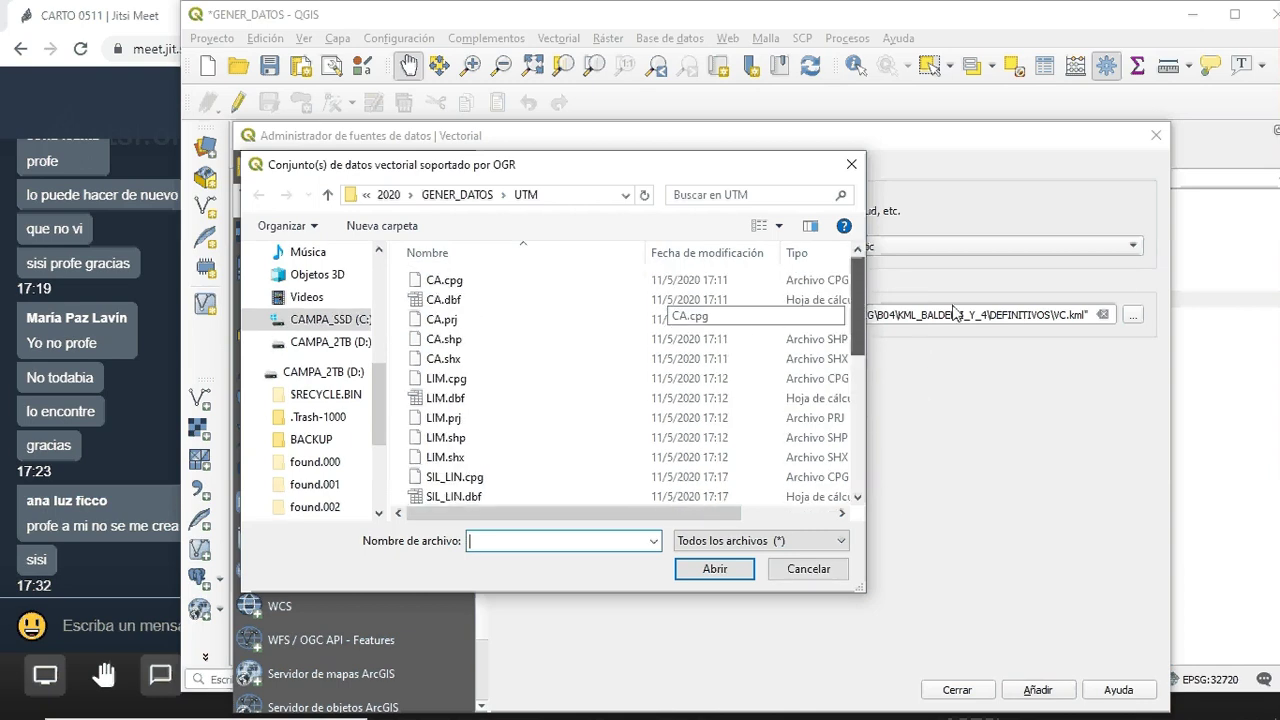
left_click(470, 200)
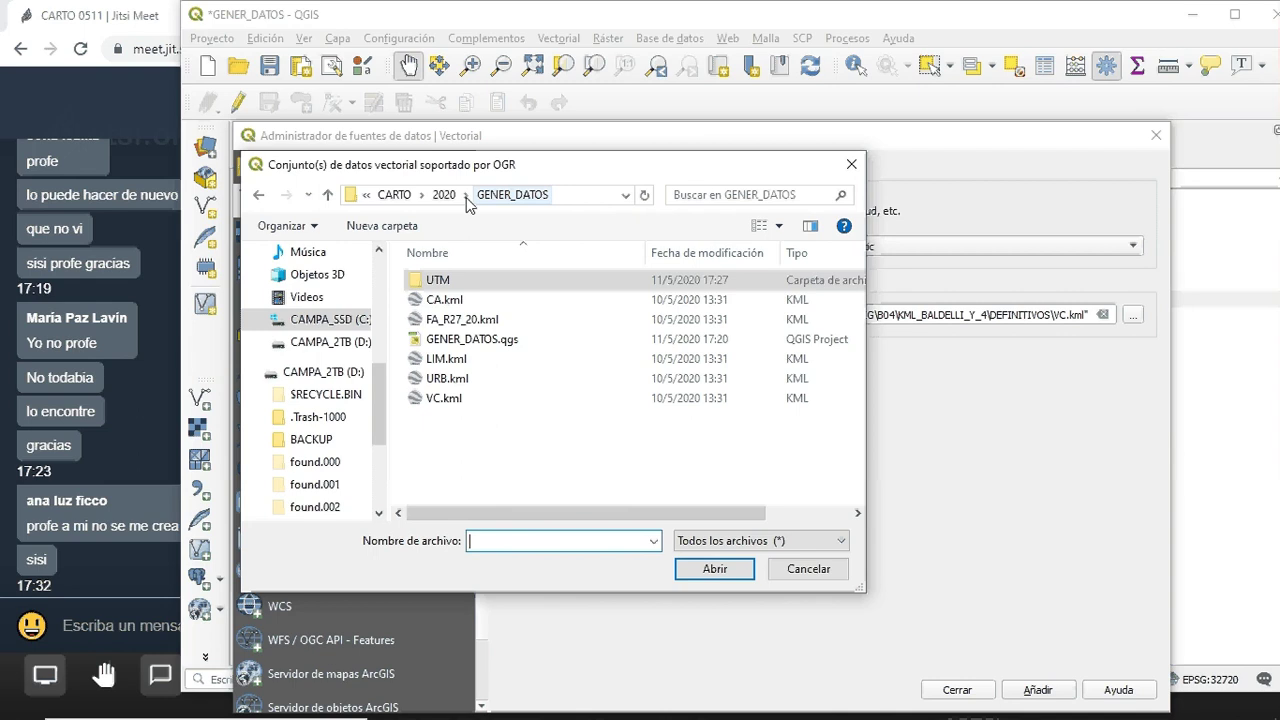
left_click(455, 319)
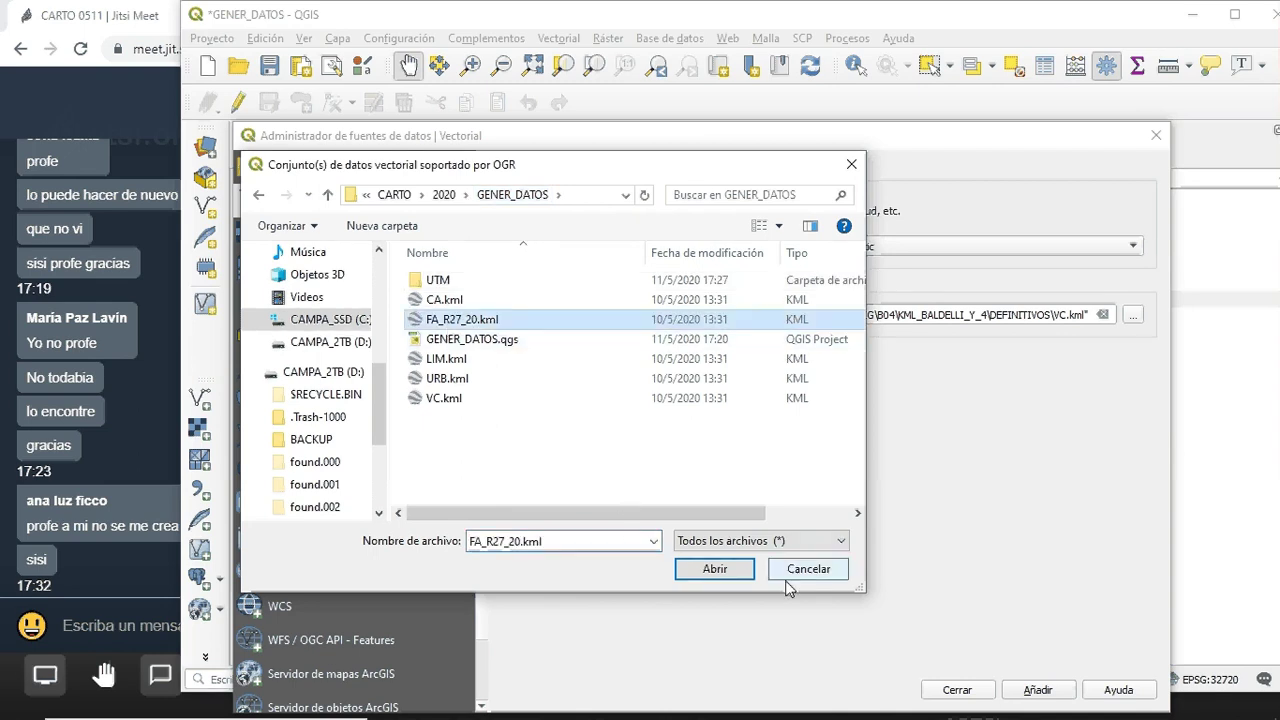
left_click(716, 569)
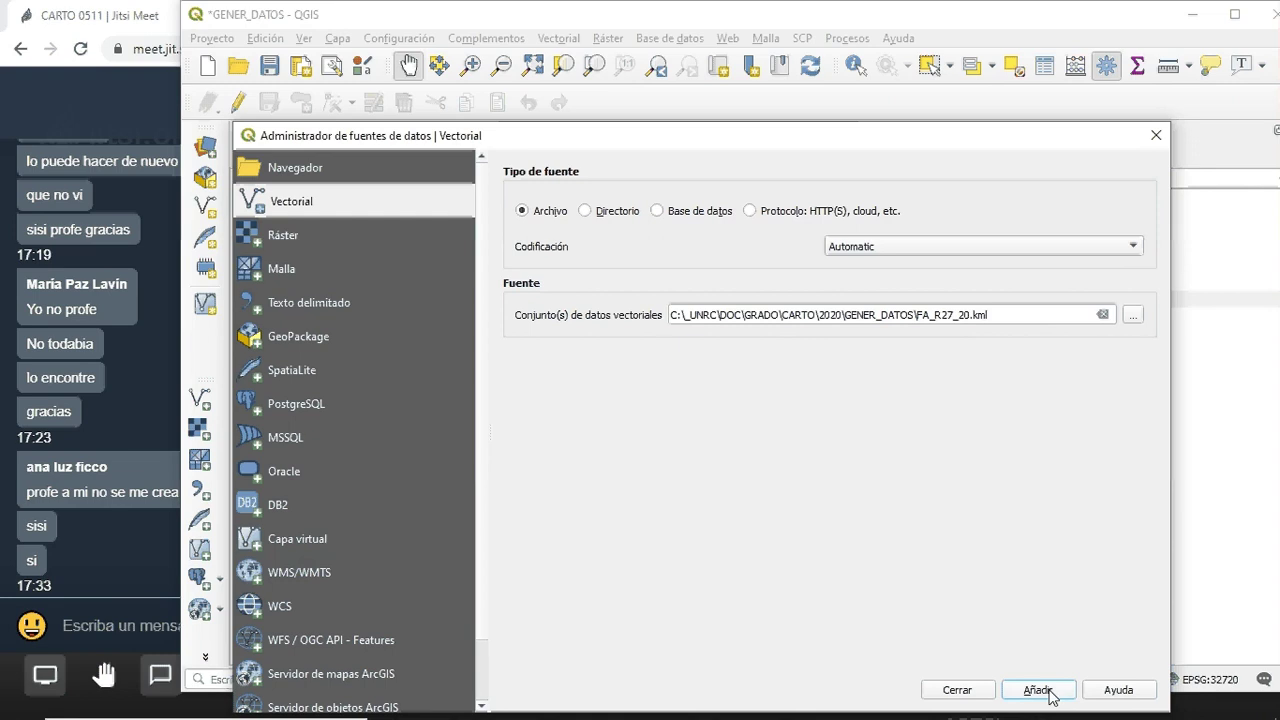
left_click(966, 693)
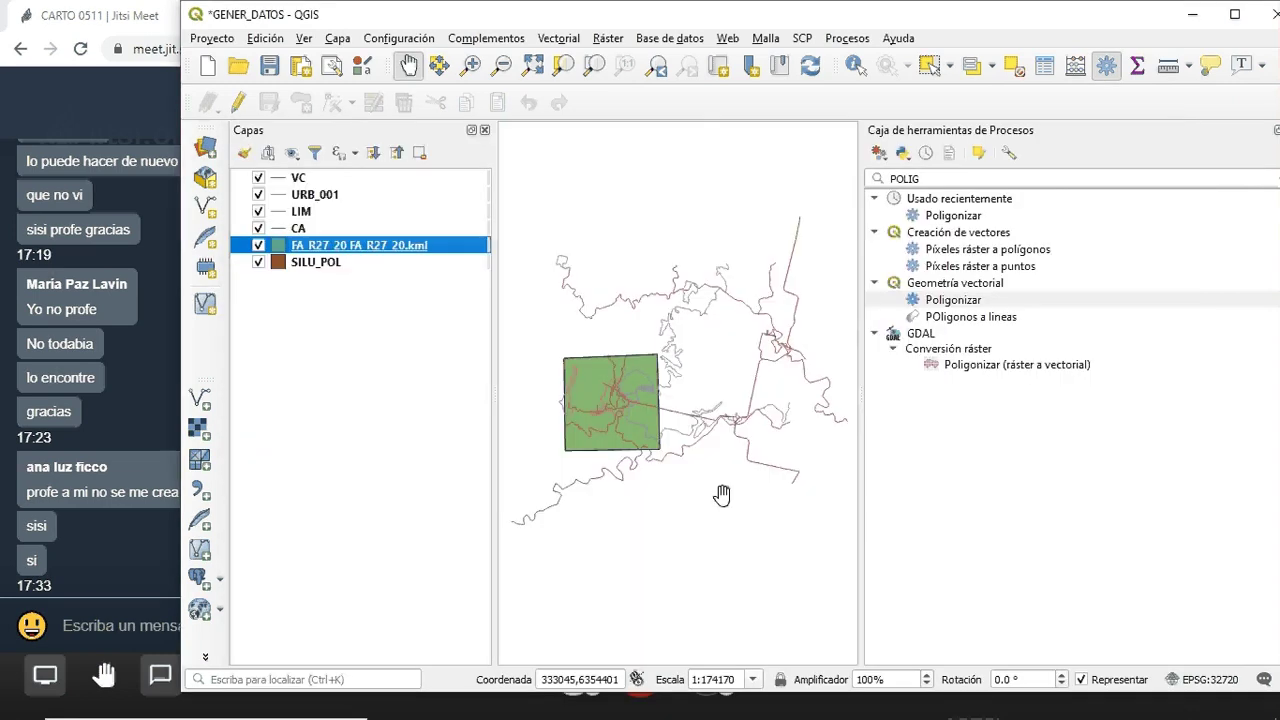
left_click(259, 263)
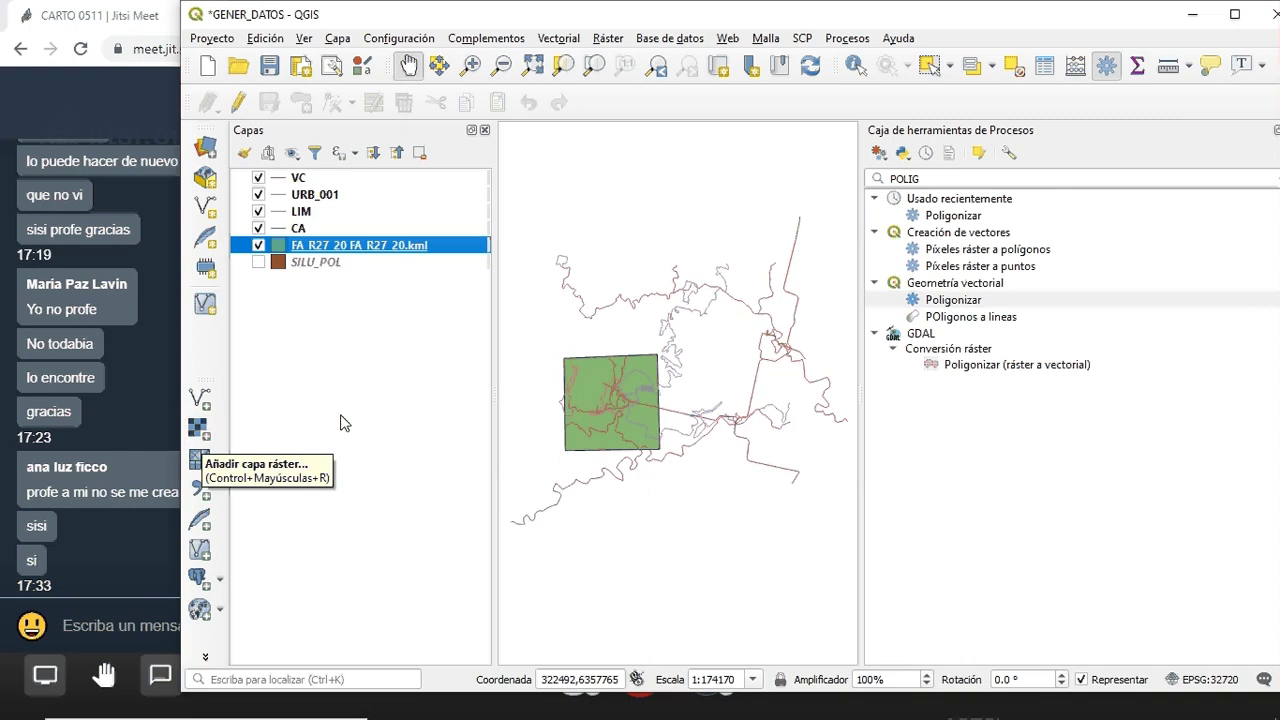
Begin exporting the FA_R27_20 KML layer as an ESRI shapefile, with SIL_LIN.shp in the UTM folder as the output file
right_click(337, 250)
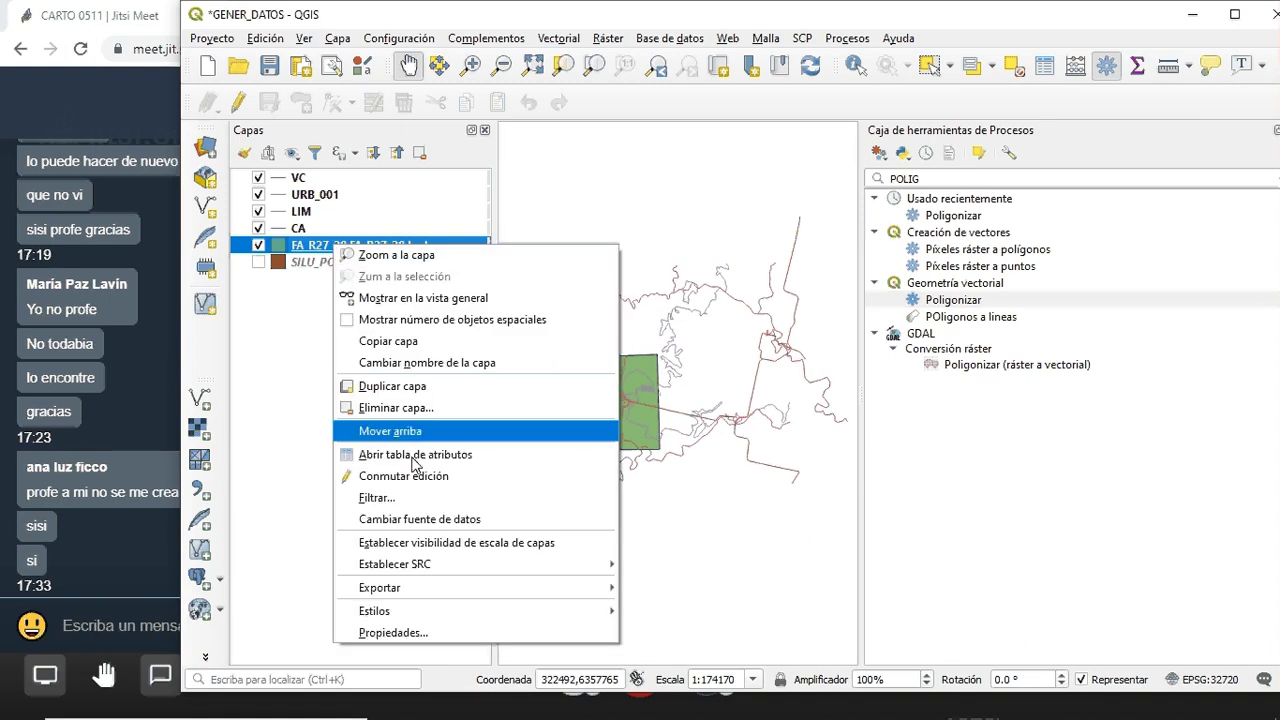
mouse_move(496, 598)
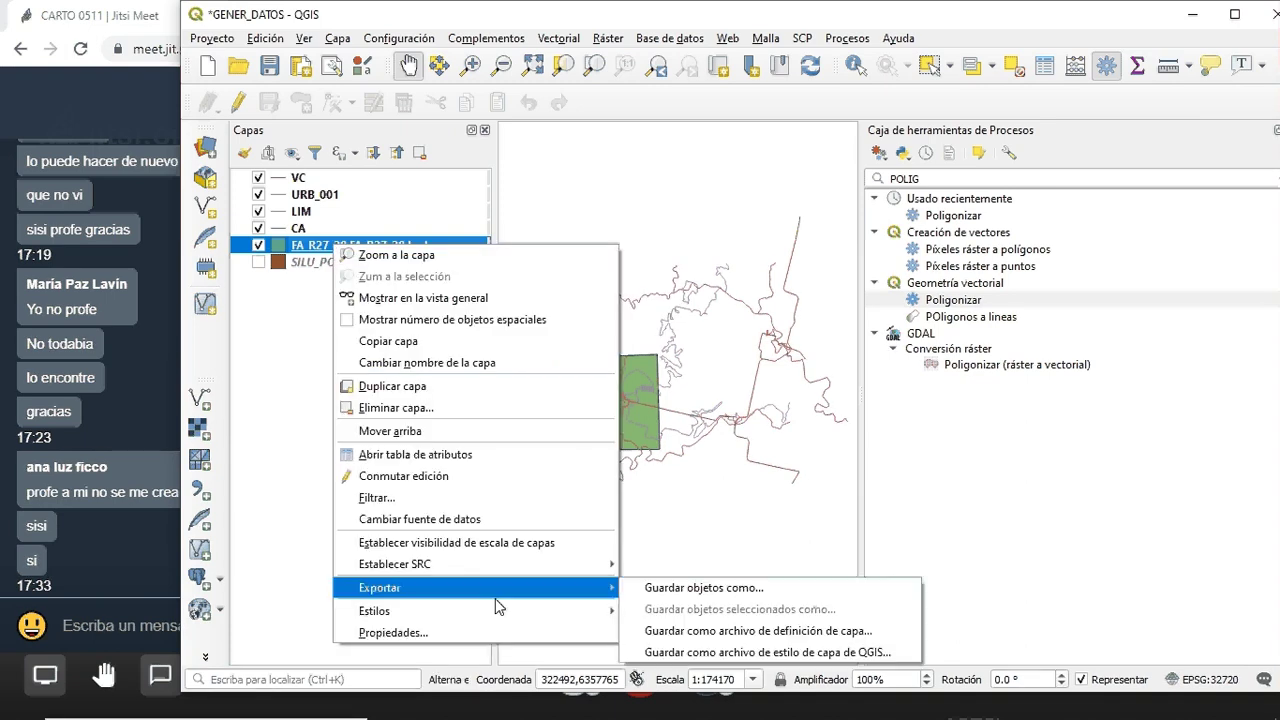
left_click(741, 590)
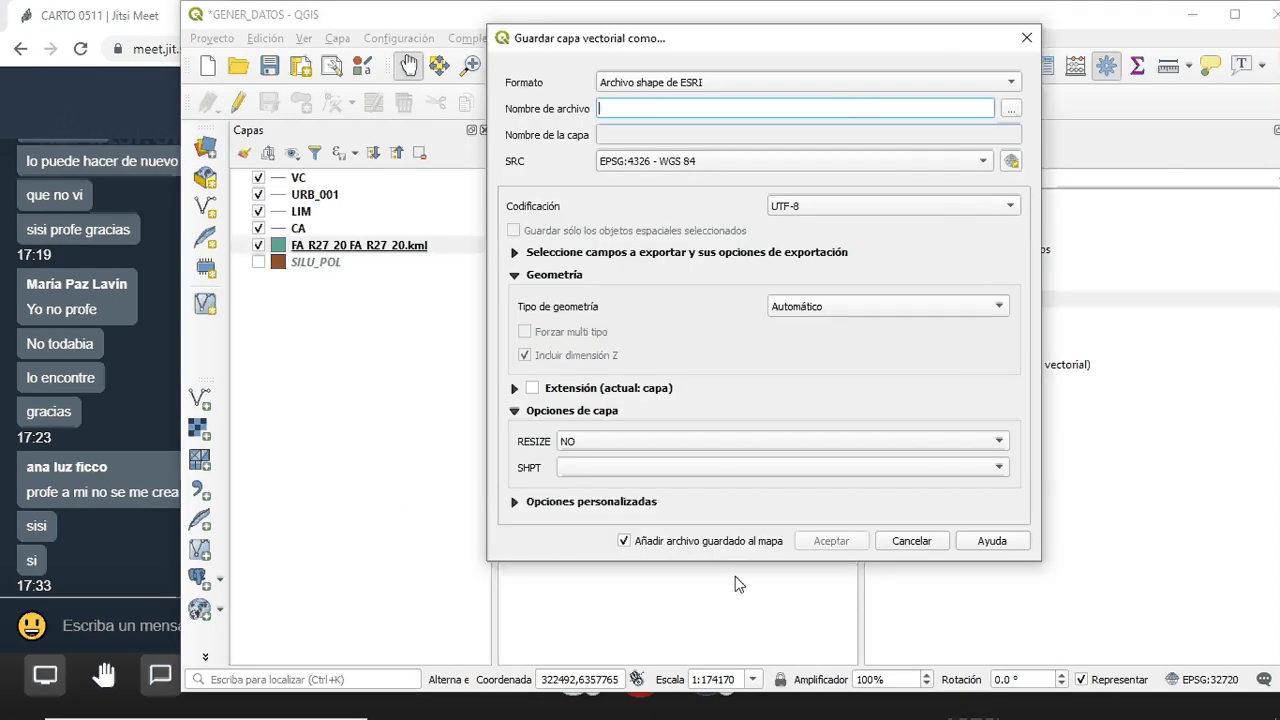
left_click(1012, 110)
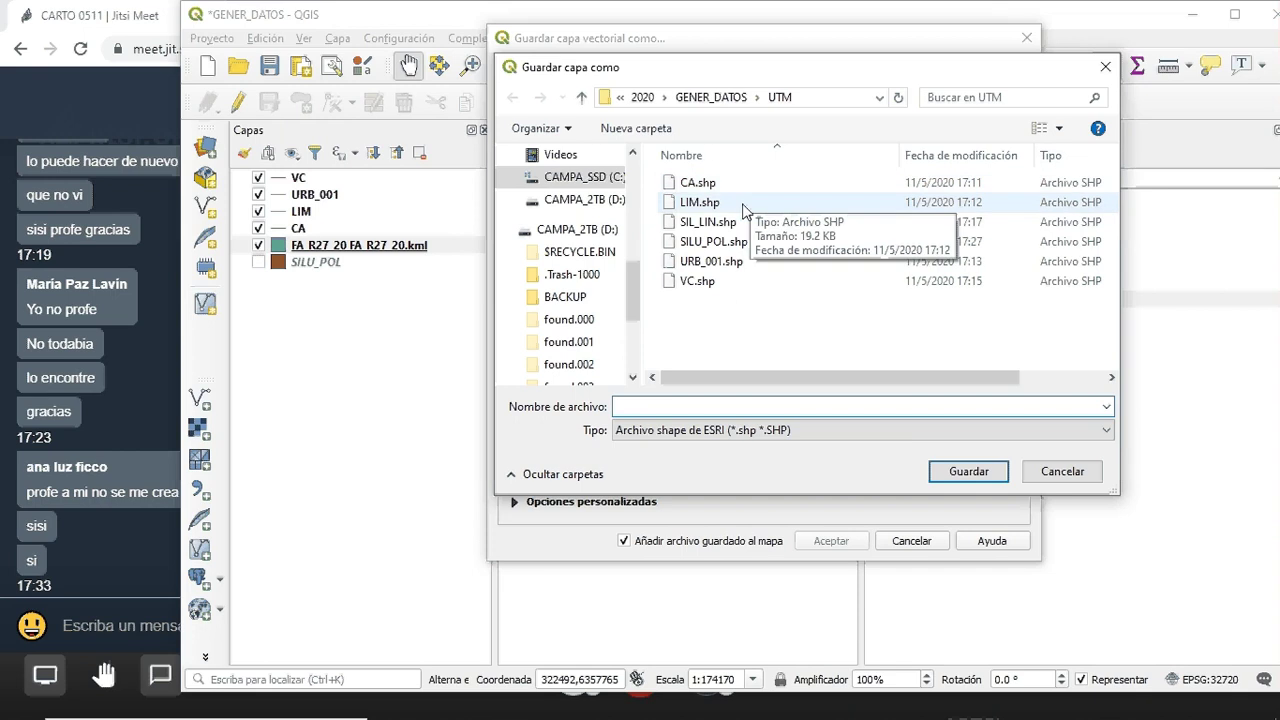
left_click(724, 229)
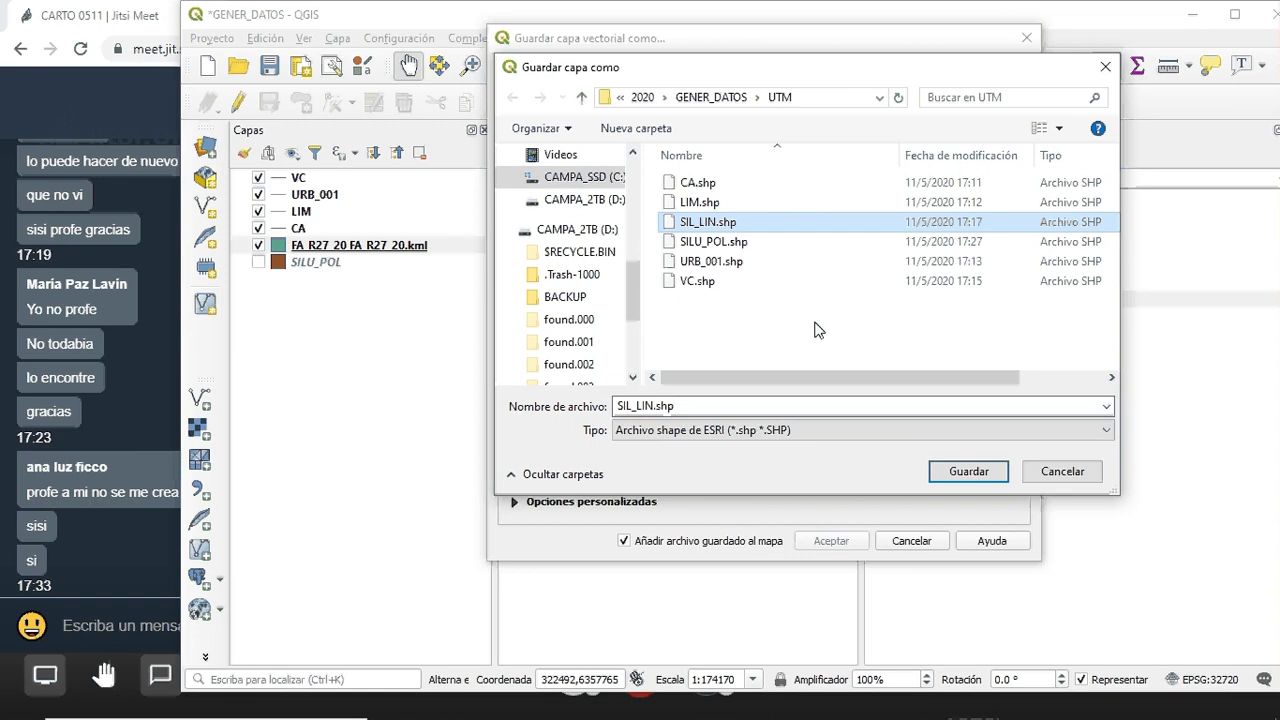
left_click(968, 472)
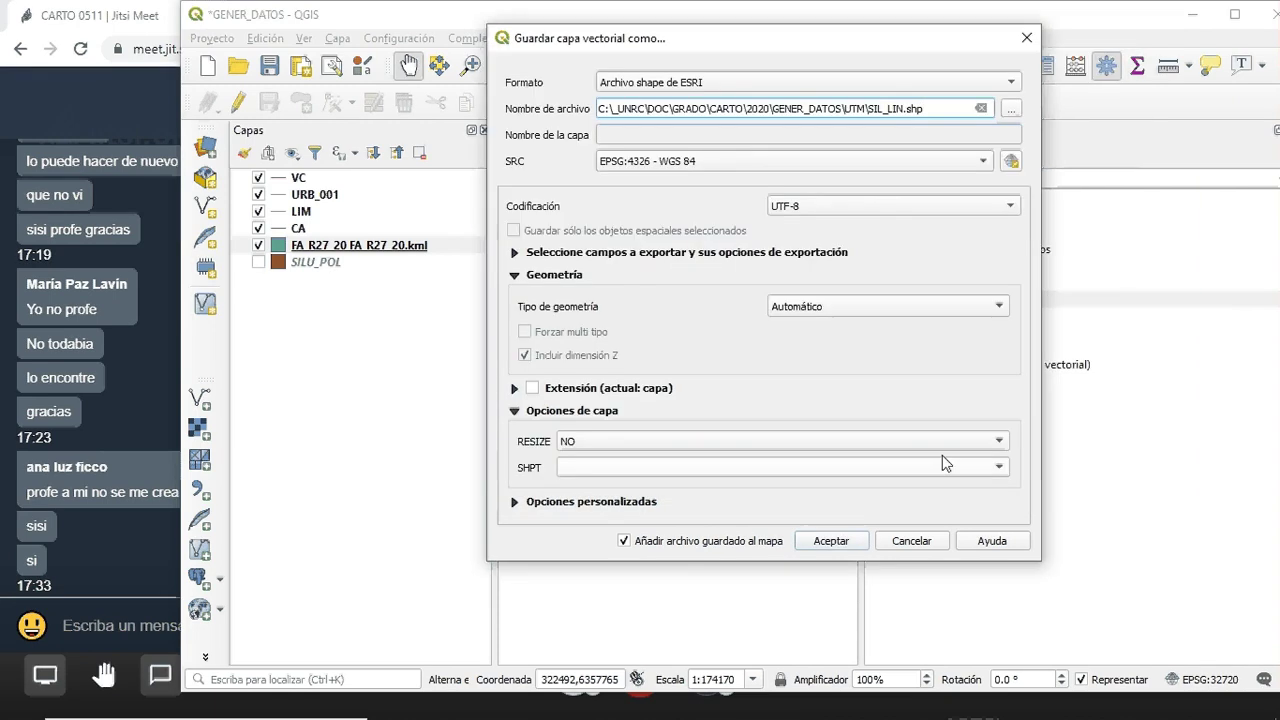
Export with CRS EPSG:32720 - WGS 84 / UTM zone 20S, LineString geometry and no Z dimension, overwriting the existing file
left_click(757, 164)
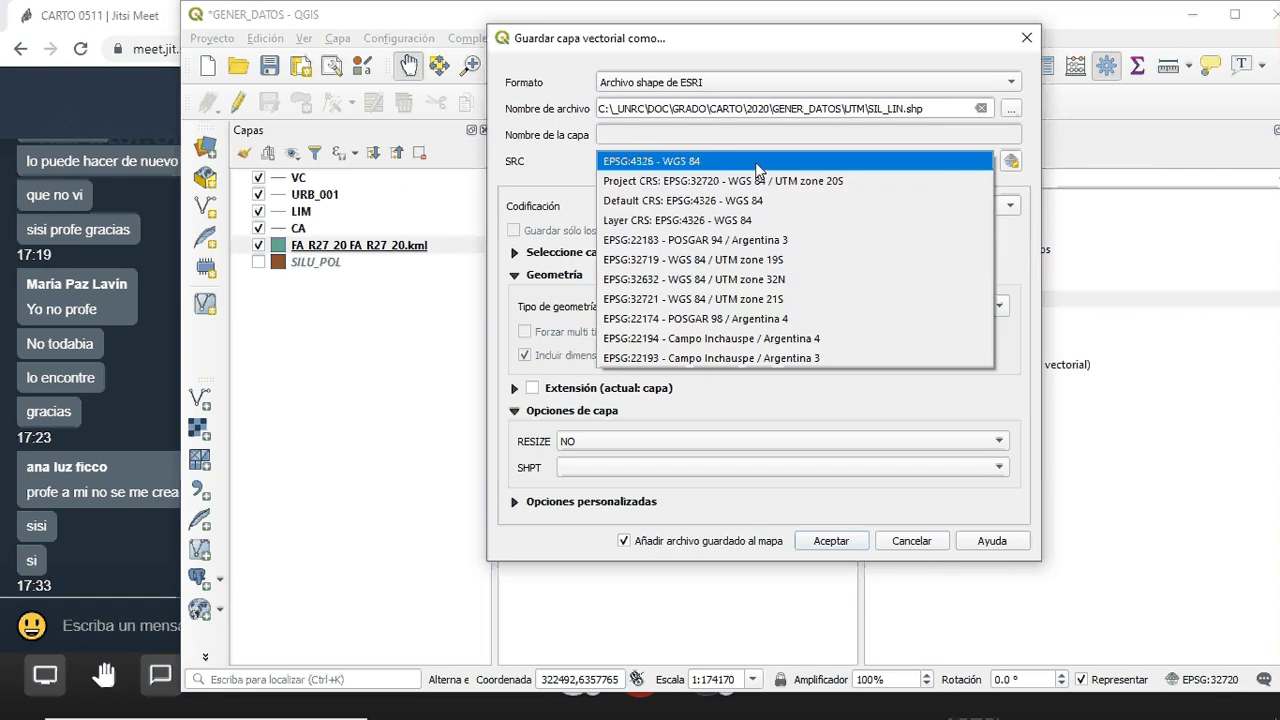
left_click(758, 181)
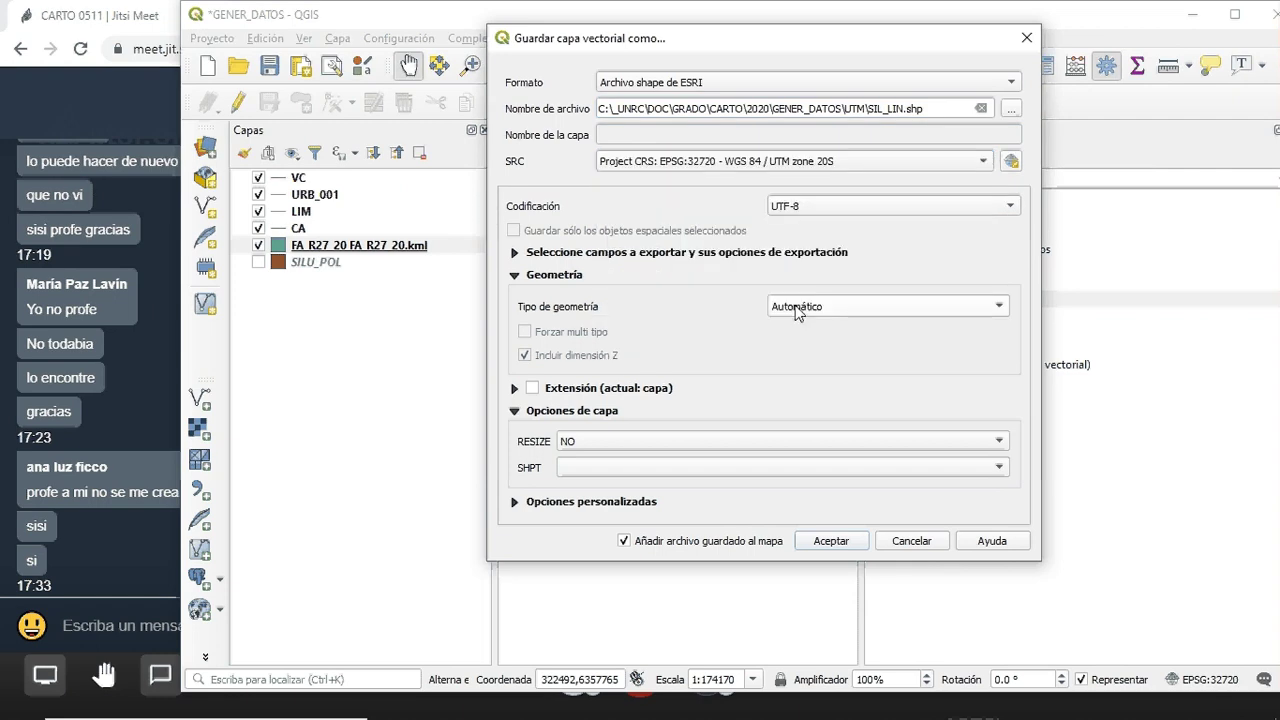
left_click(797, 310)
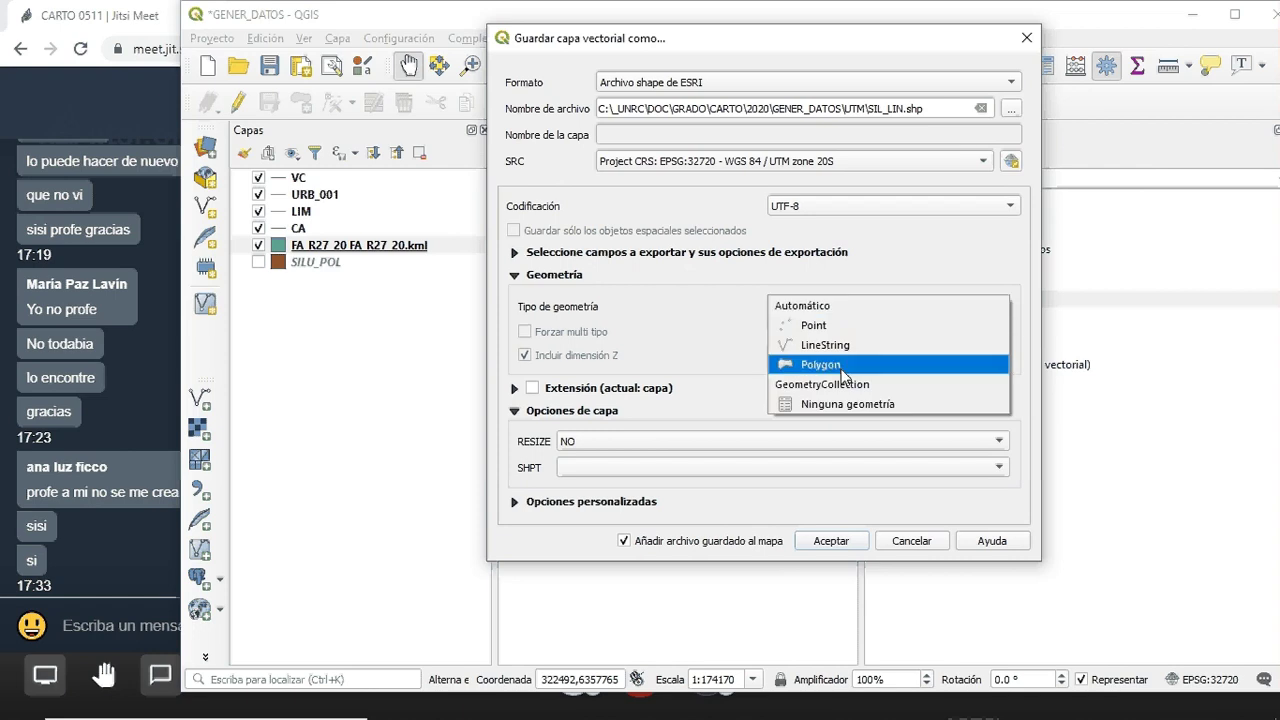
left_click(847, 350)
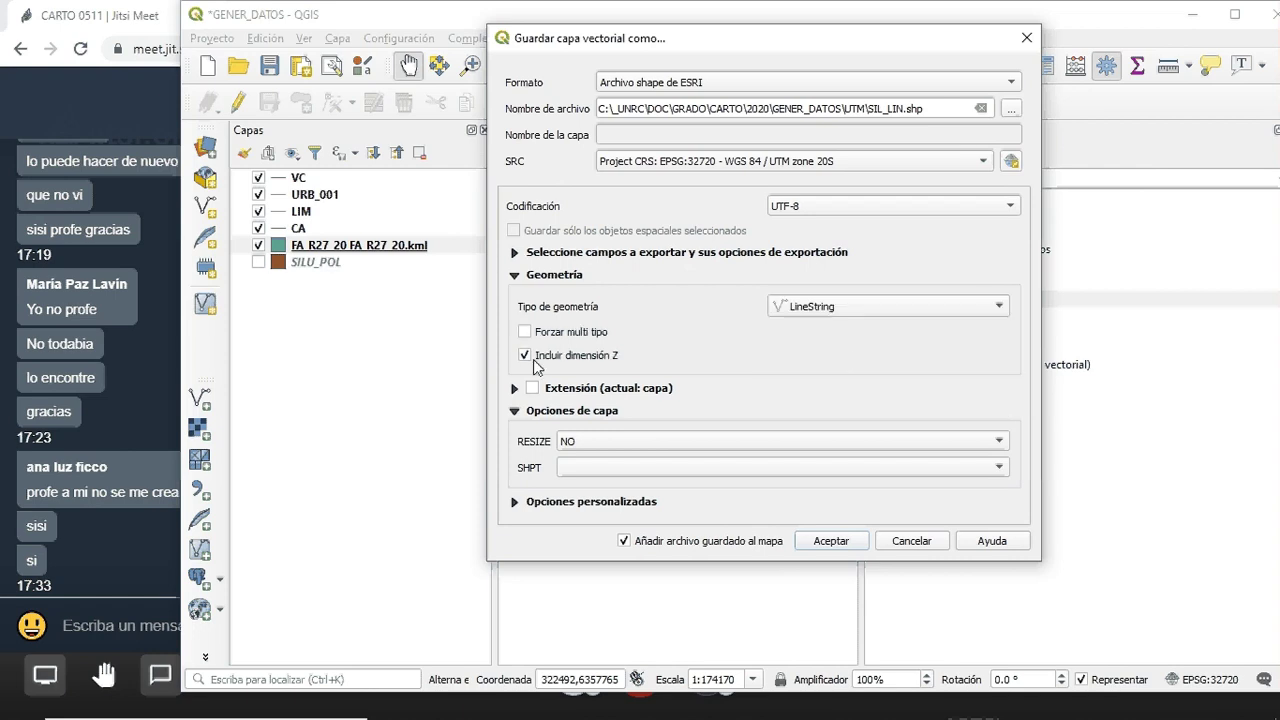
left_click(525, 356)
left_click(829, 541)
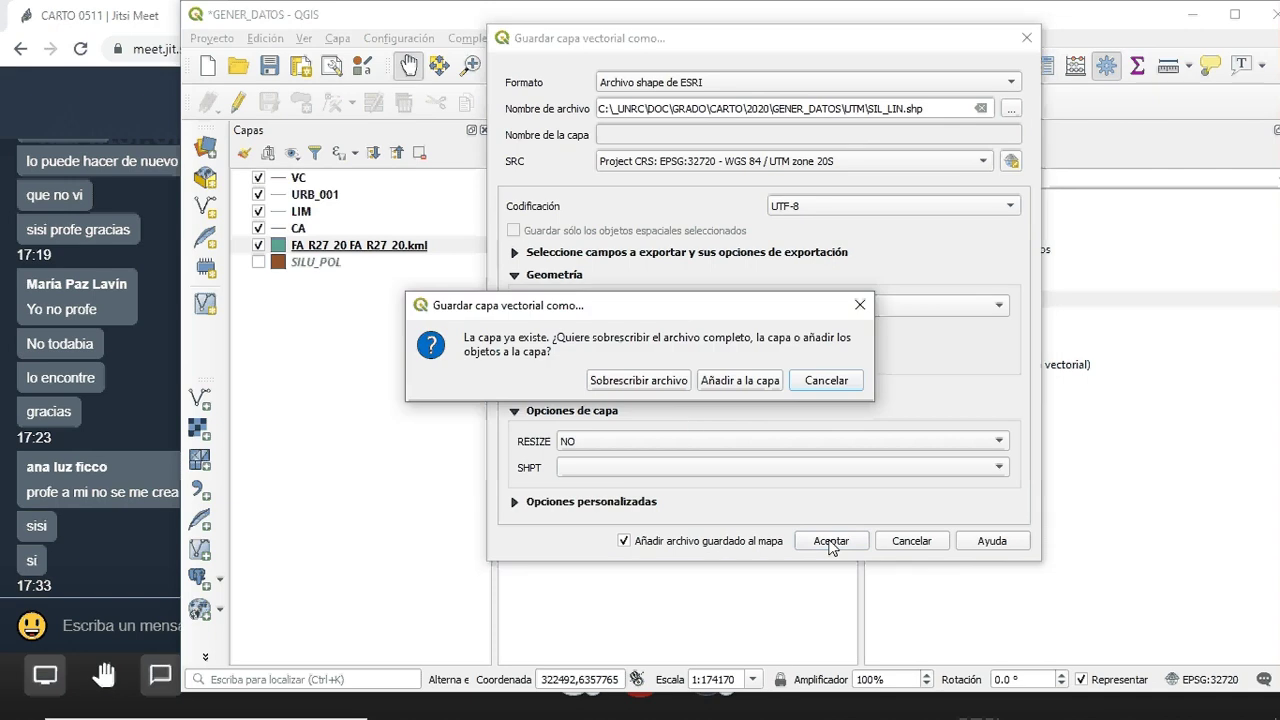
left_click(638, 381)
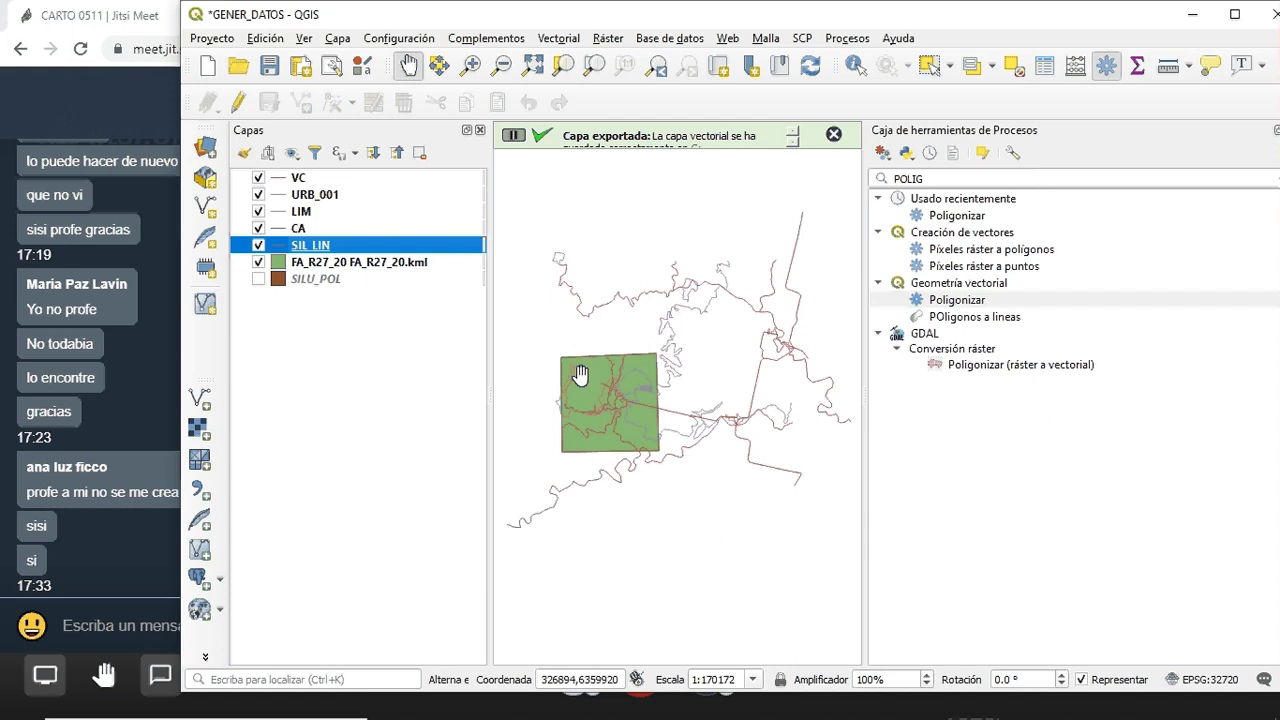
Hide the FA_R27_20 KML layer and remove it from the project
left_click(258, 263)
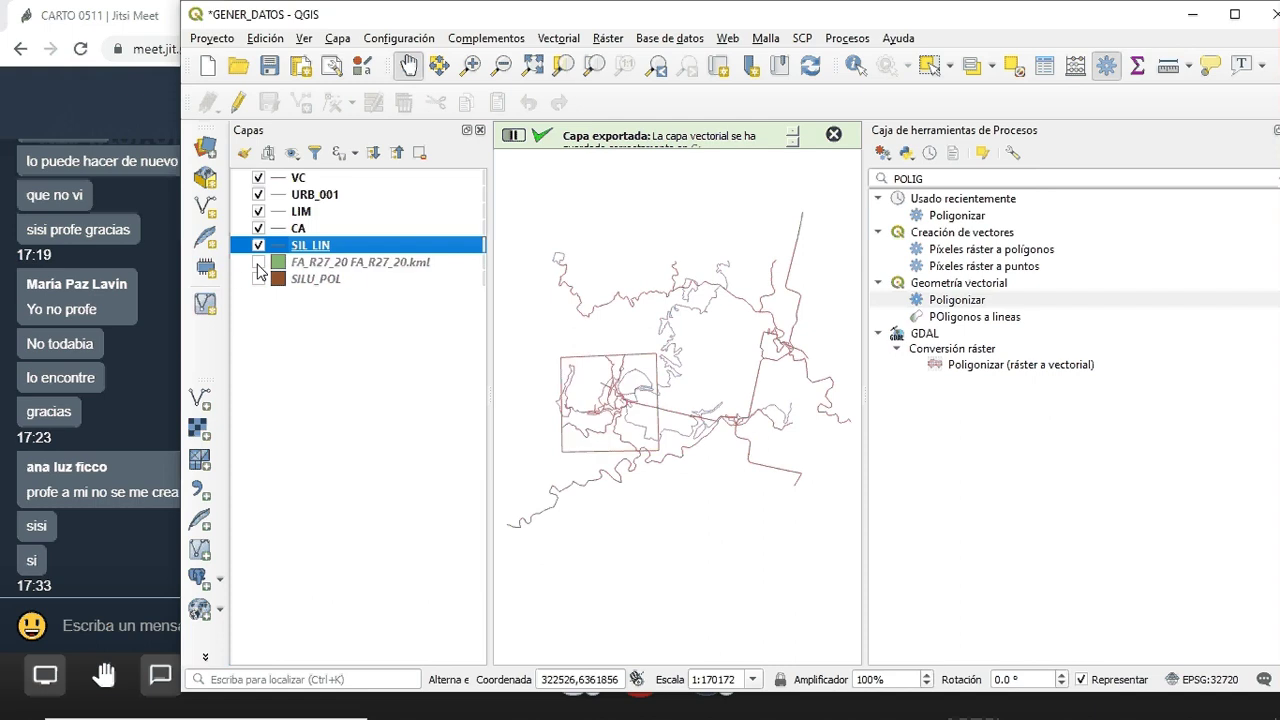
left_click(335, 266)
right_click(335, 277)
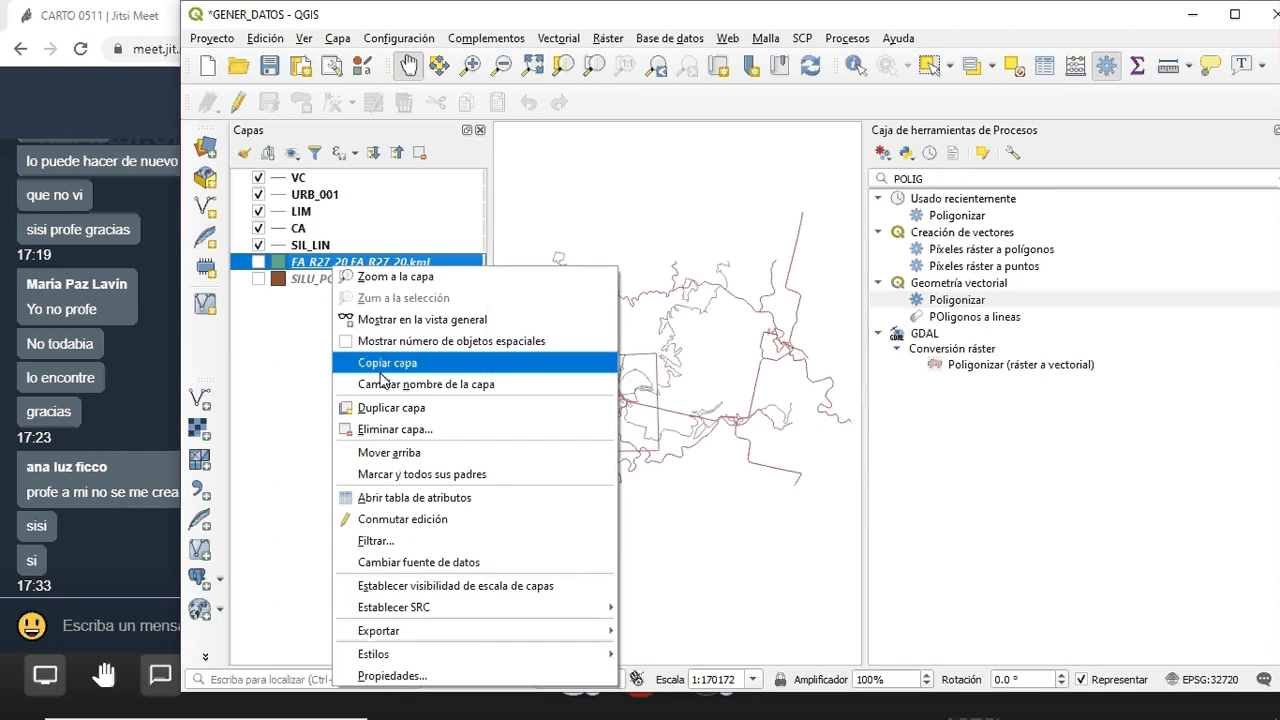
left_click(419, 430)
left_click(710, 378)
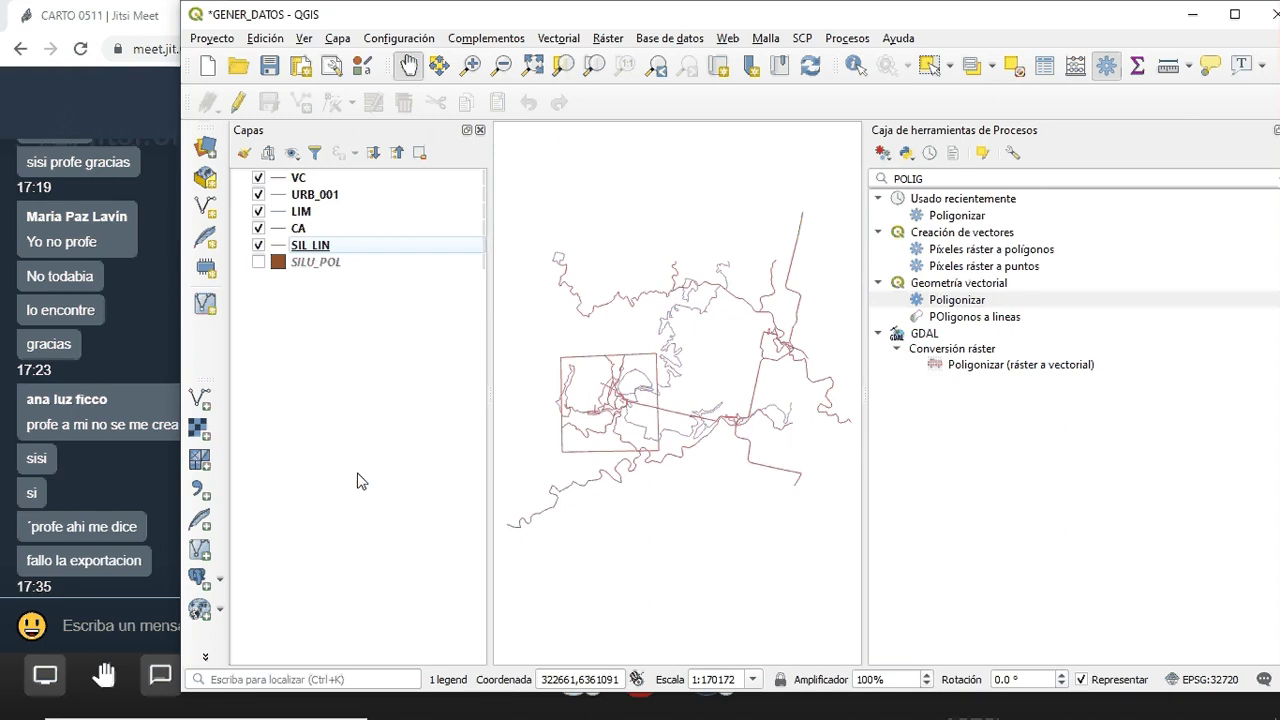
Add FA_R27_20.kml again as a vector layer and open the settings for saving its features to a file
left_click(200, 398)
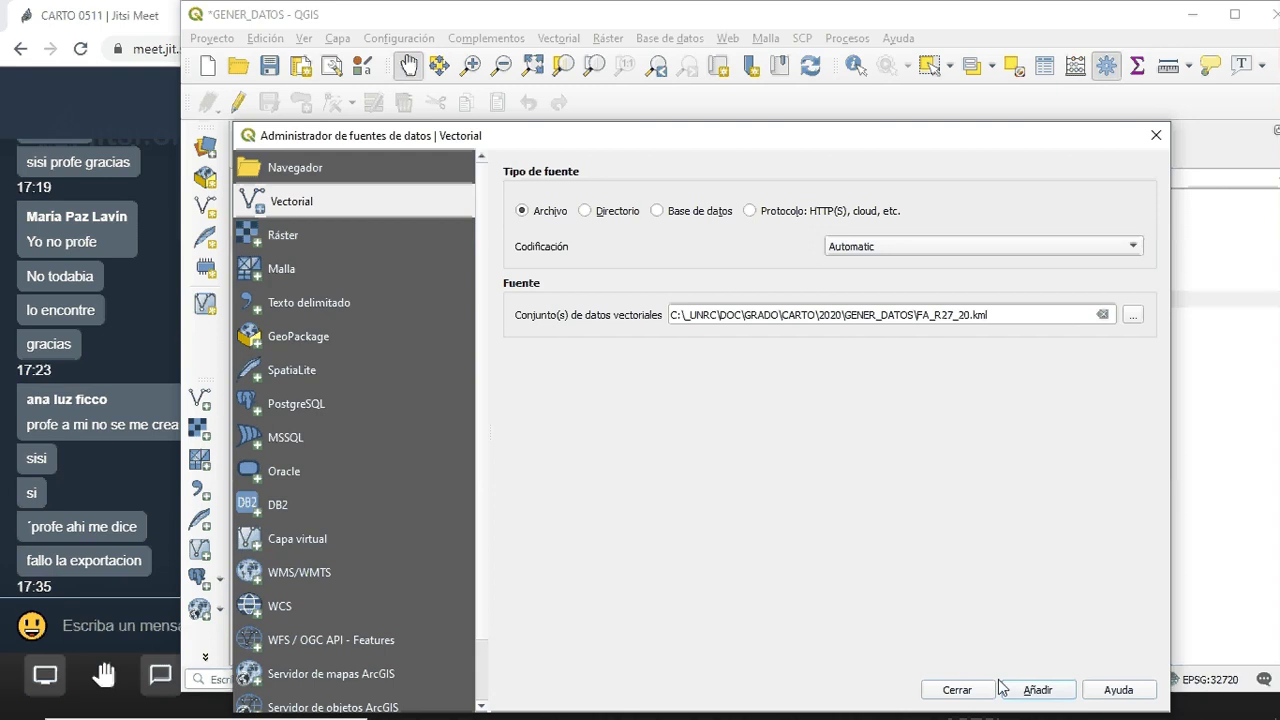
left_click(955, 690)
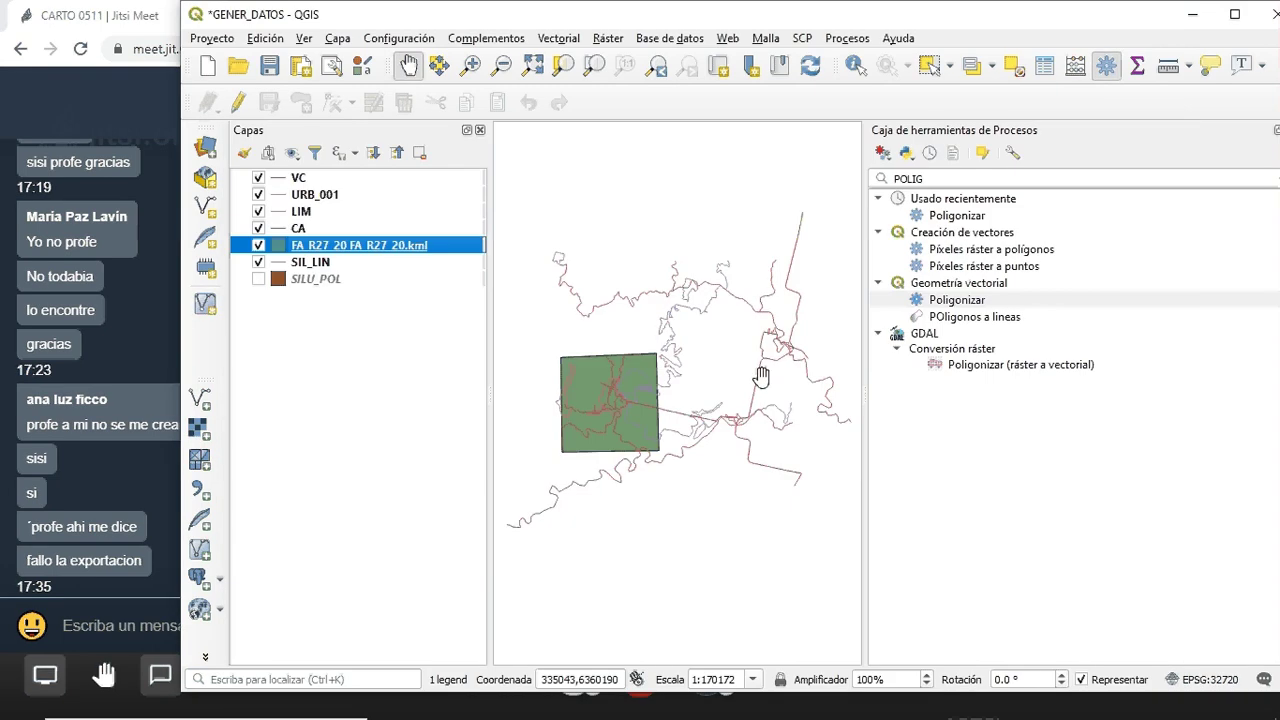
right_click(327, 250)
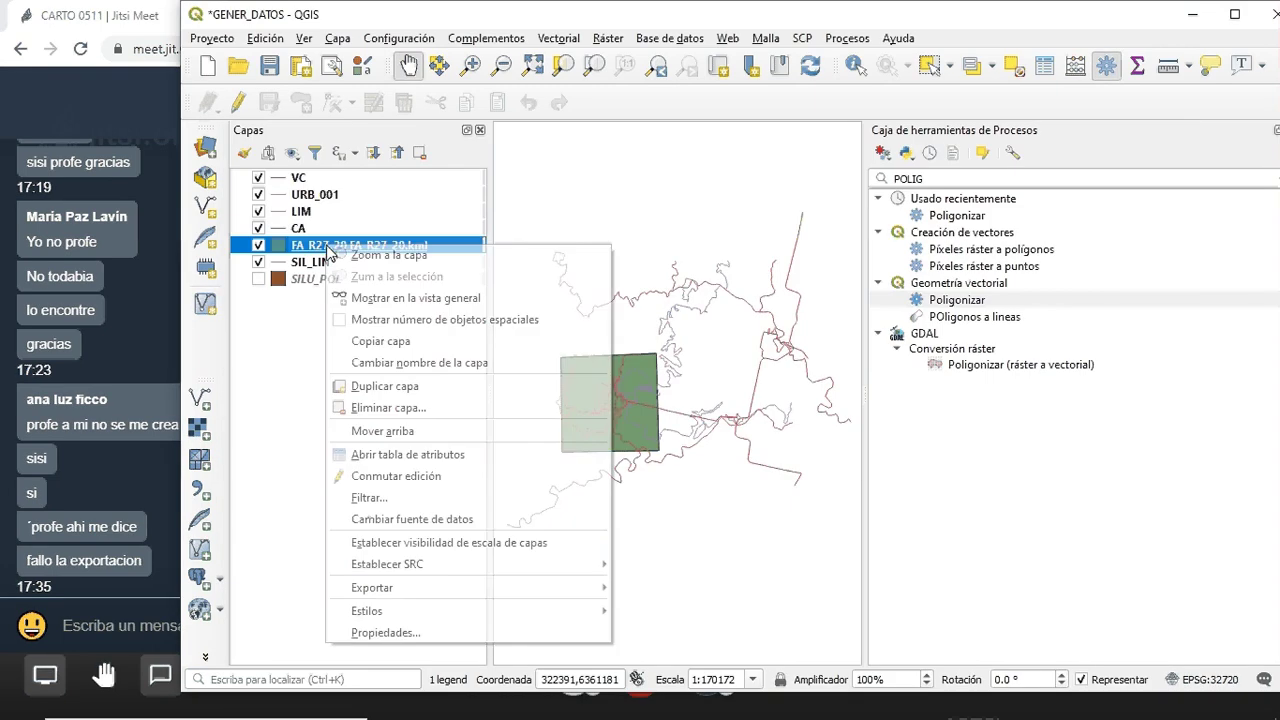
mouse_move(540, 587)
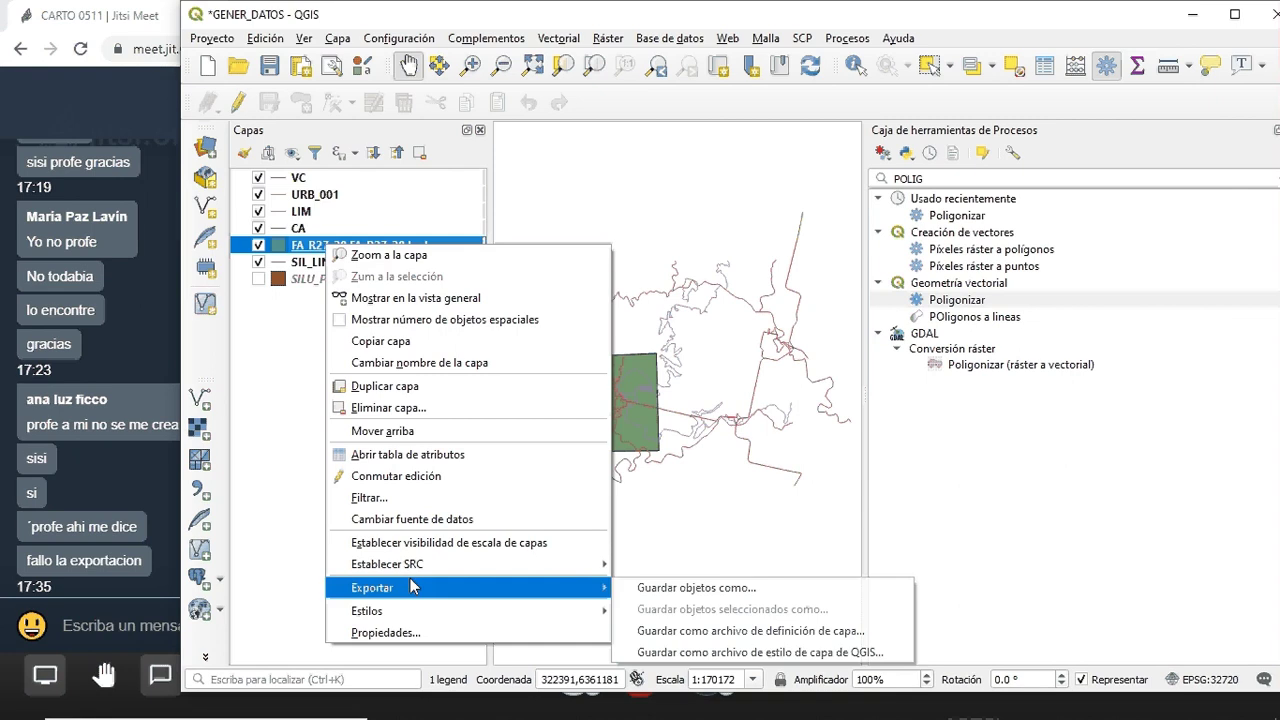
left_click(681, 590)
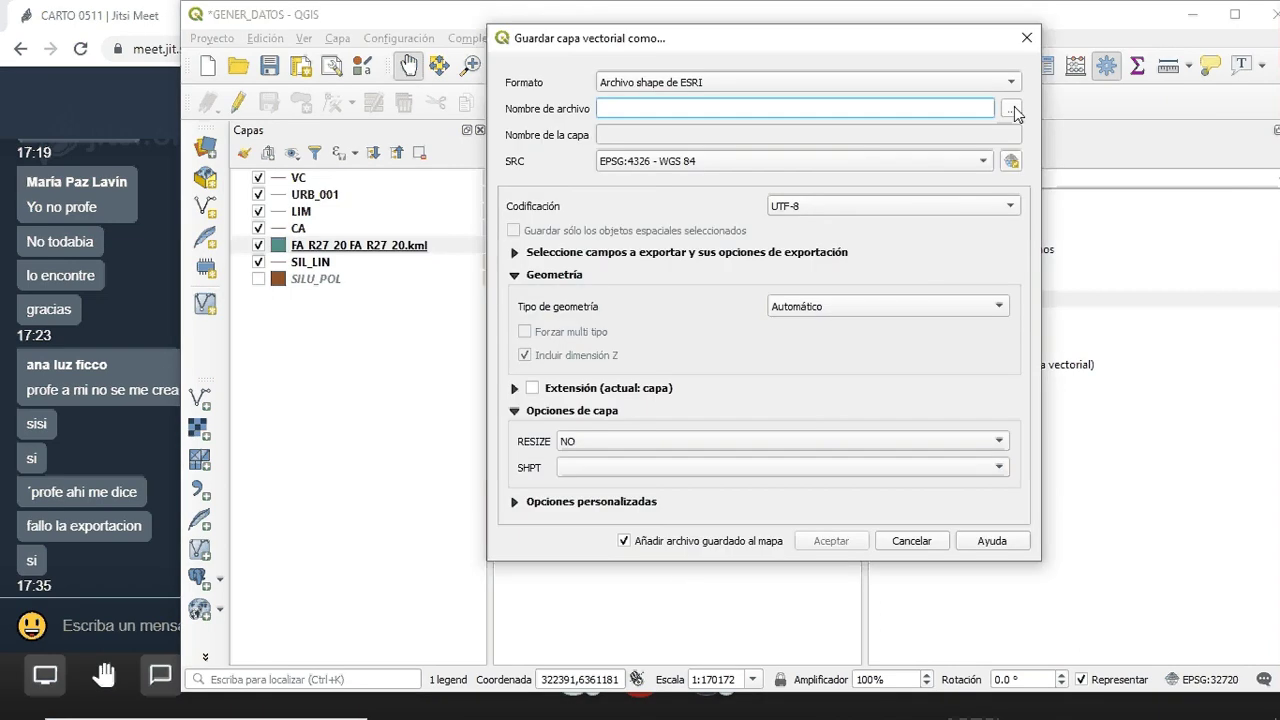
Set the export's output file to BORRAR_SIL_LIN.shp in the UTM folder, based on the existing SIL_LIN.shp name
left_click(1012, 109)
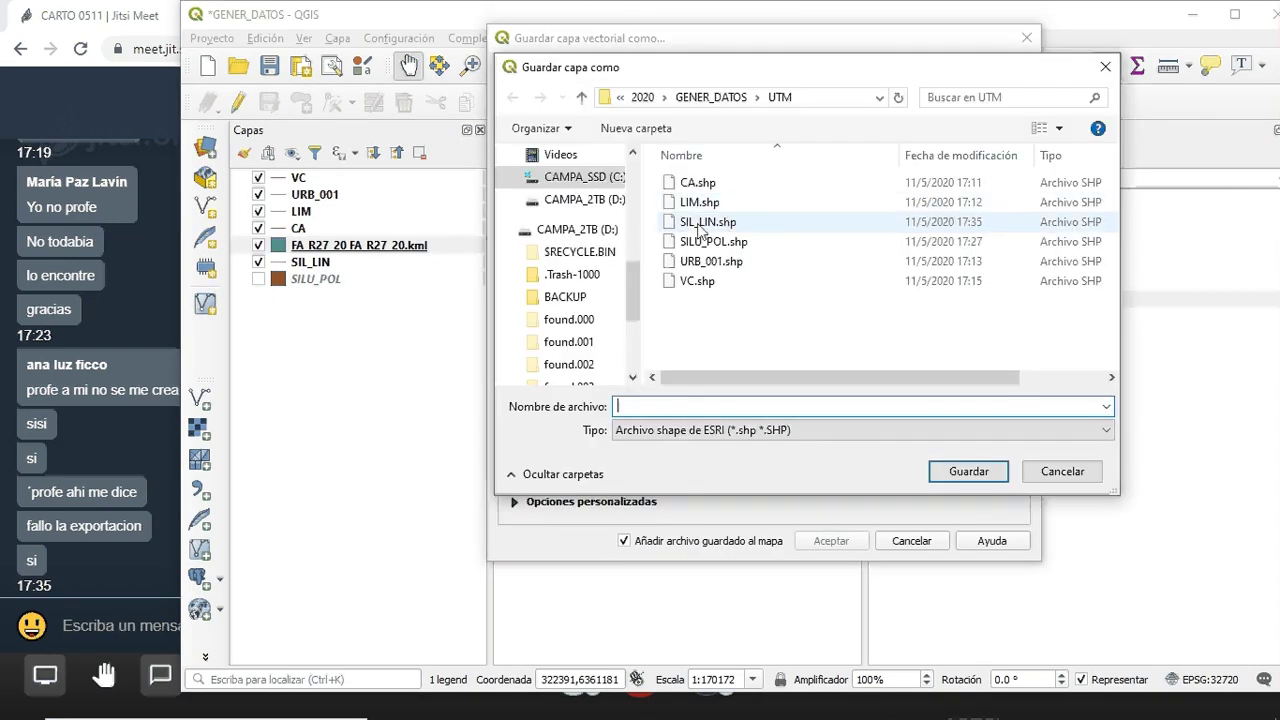
left_click(700, 224)
left_click(632, 405)
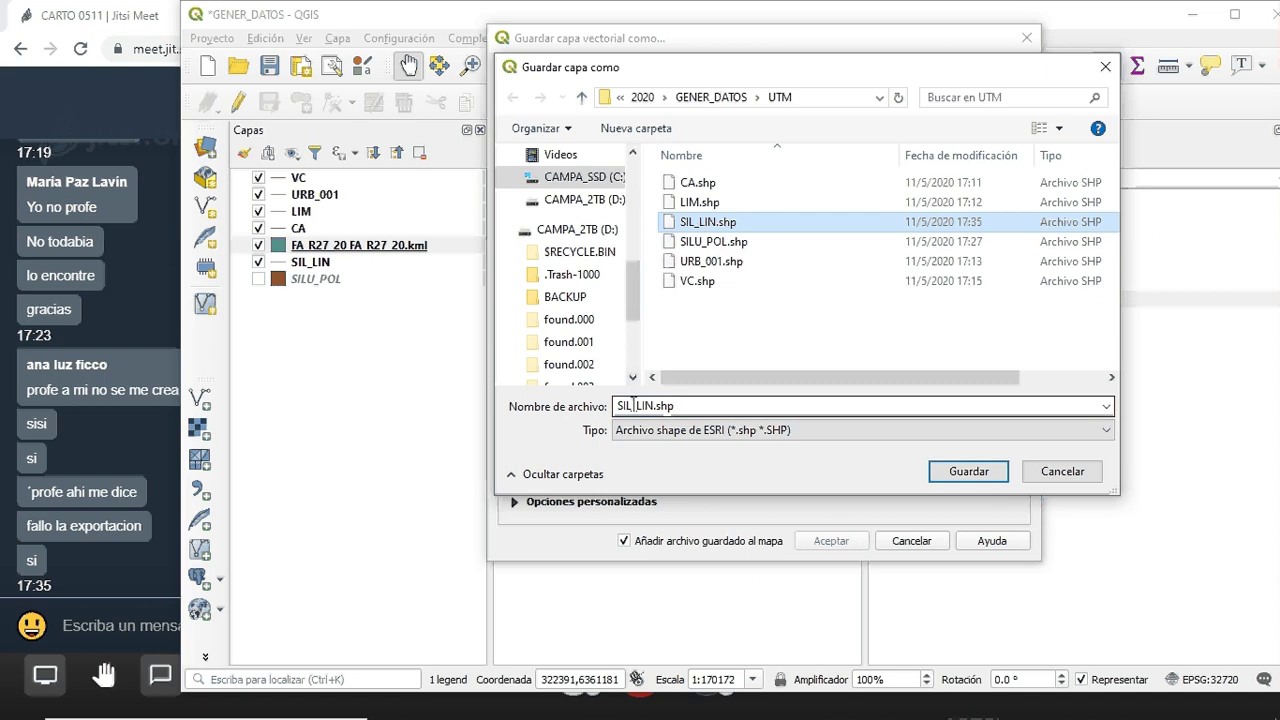
double_click(619, 405)
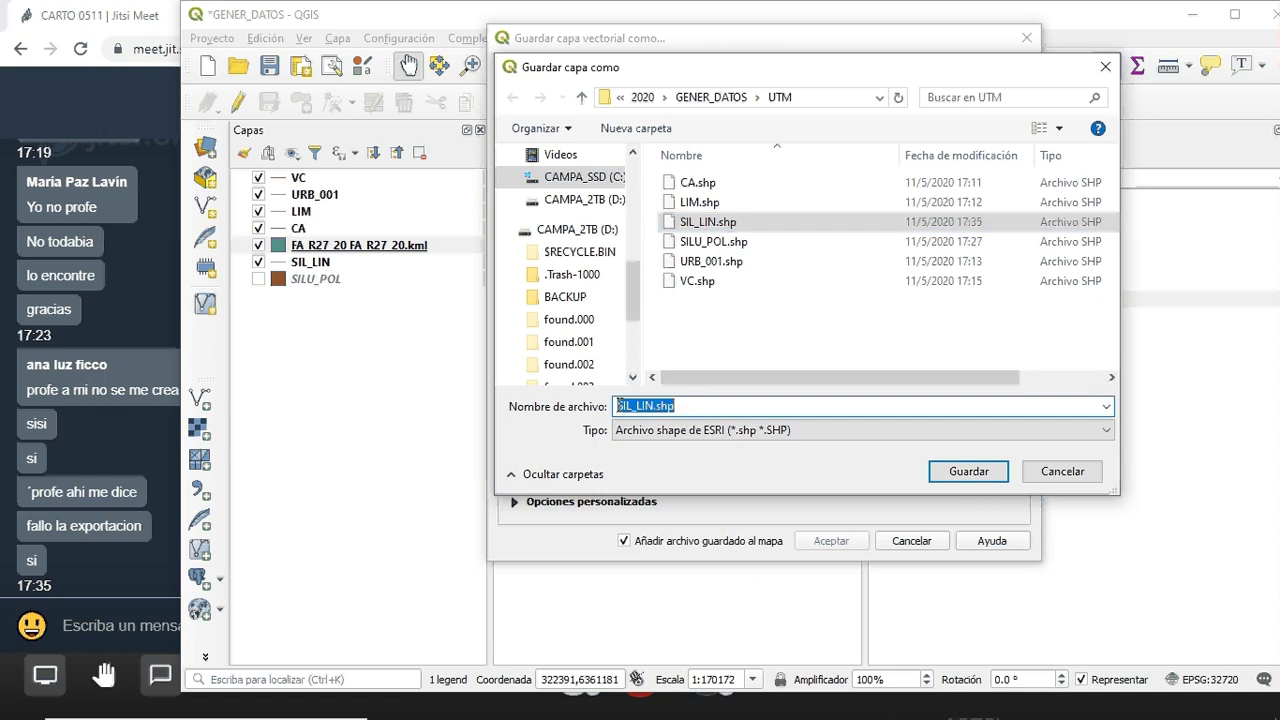
key("Left")
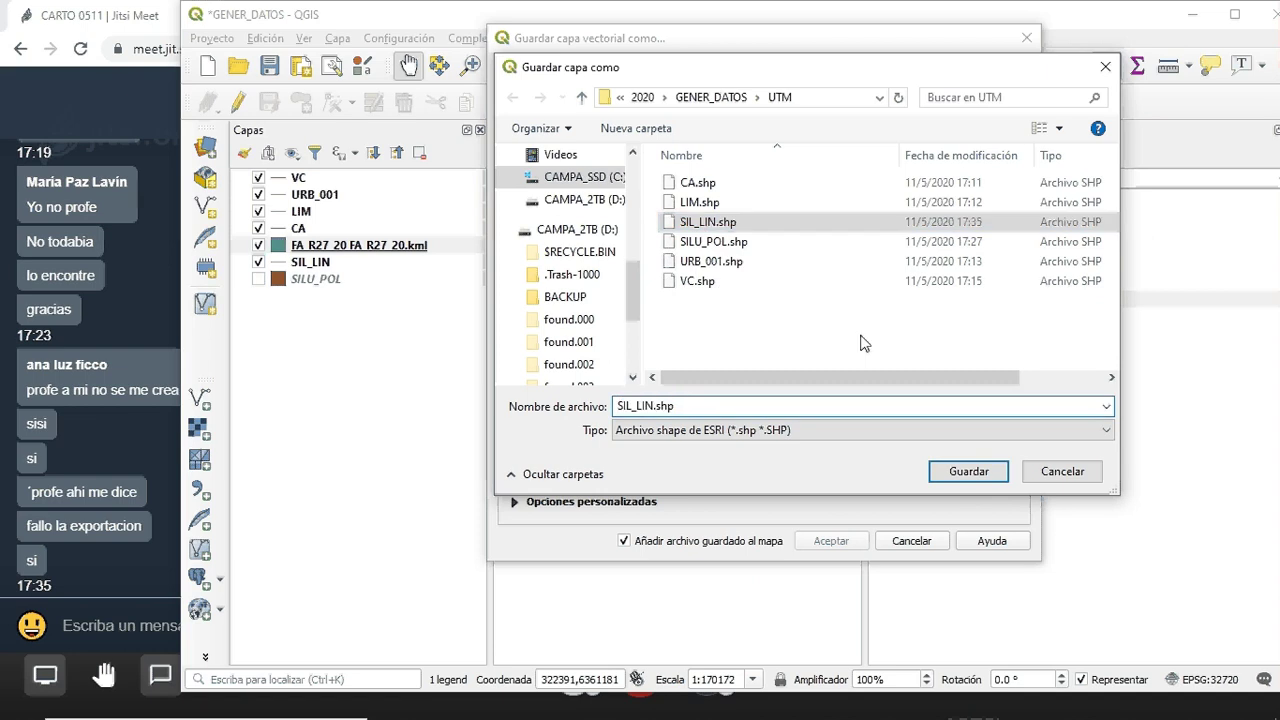
type("BORRAR")
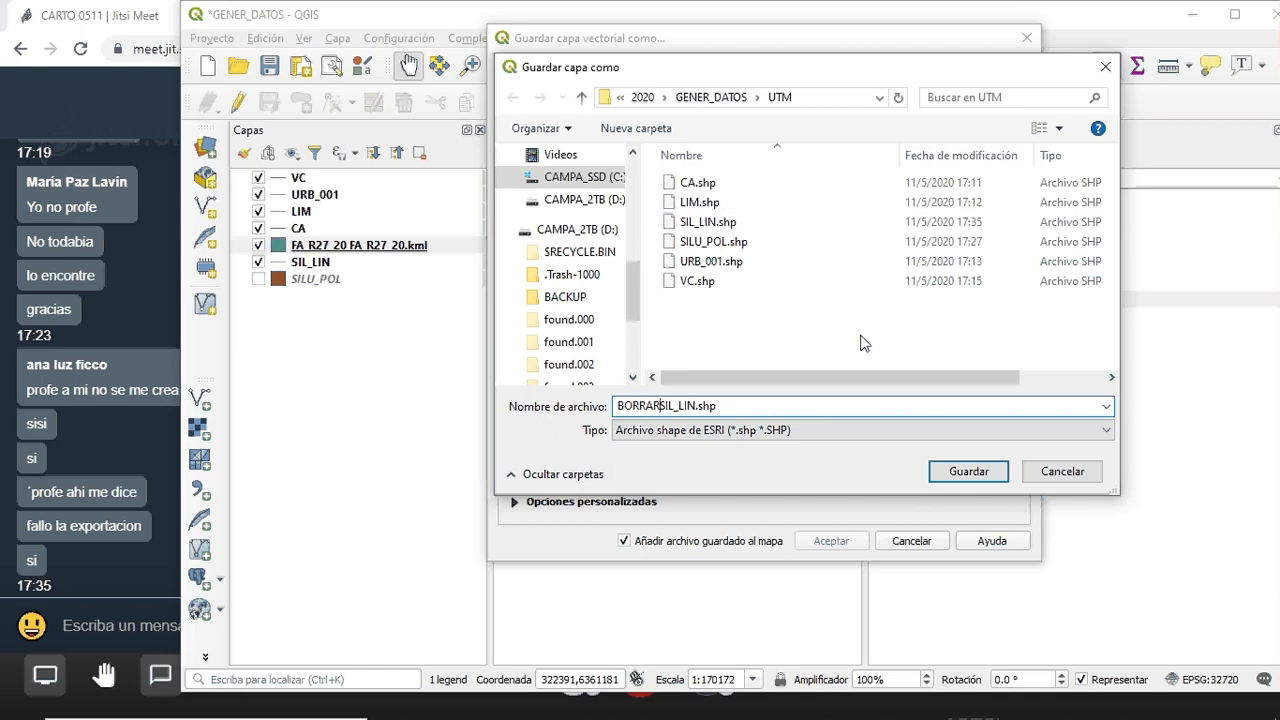
type("_")
left_click(968, 472)
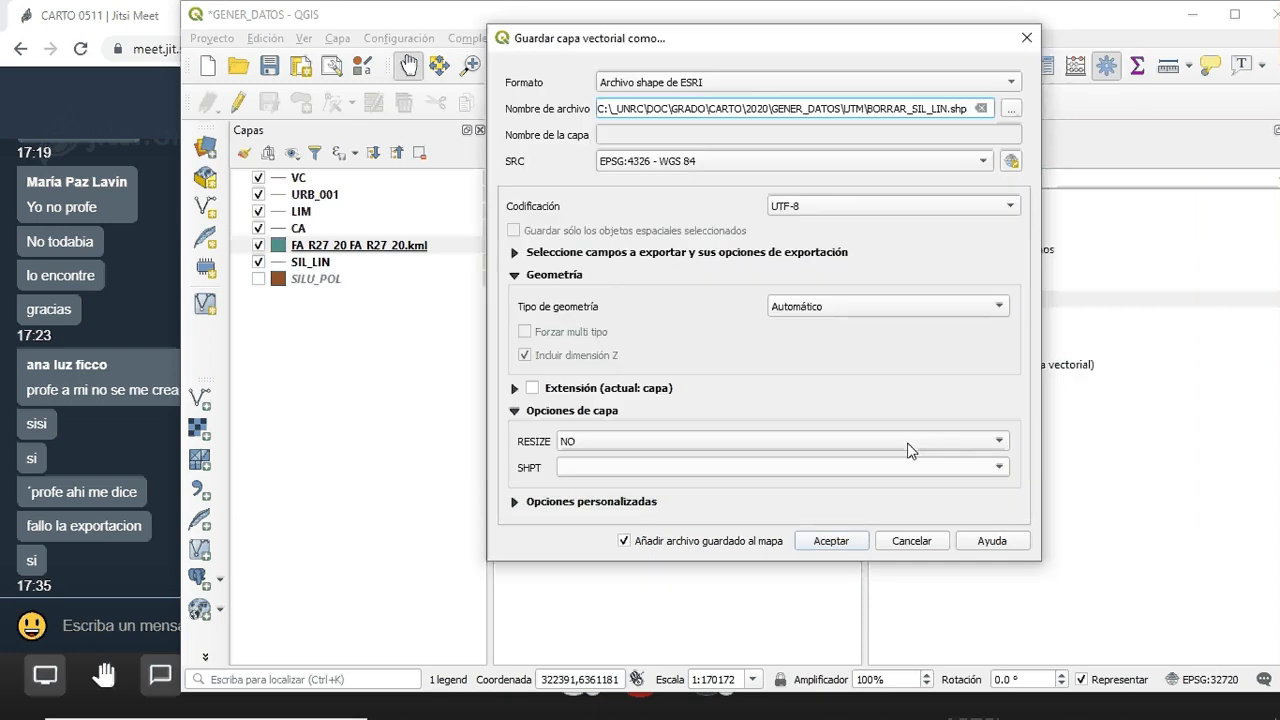
Set the export's CRS to EPSG:32720 - WGS 84 / UTM zone 20S and its geometry to LineString, without the Z dimension
left_click(661, 164)
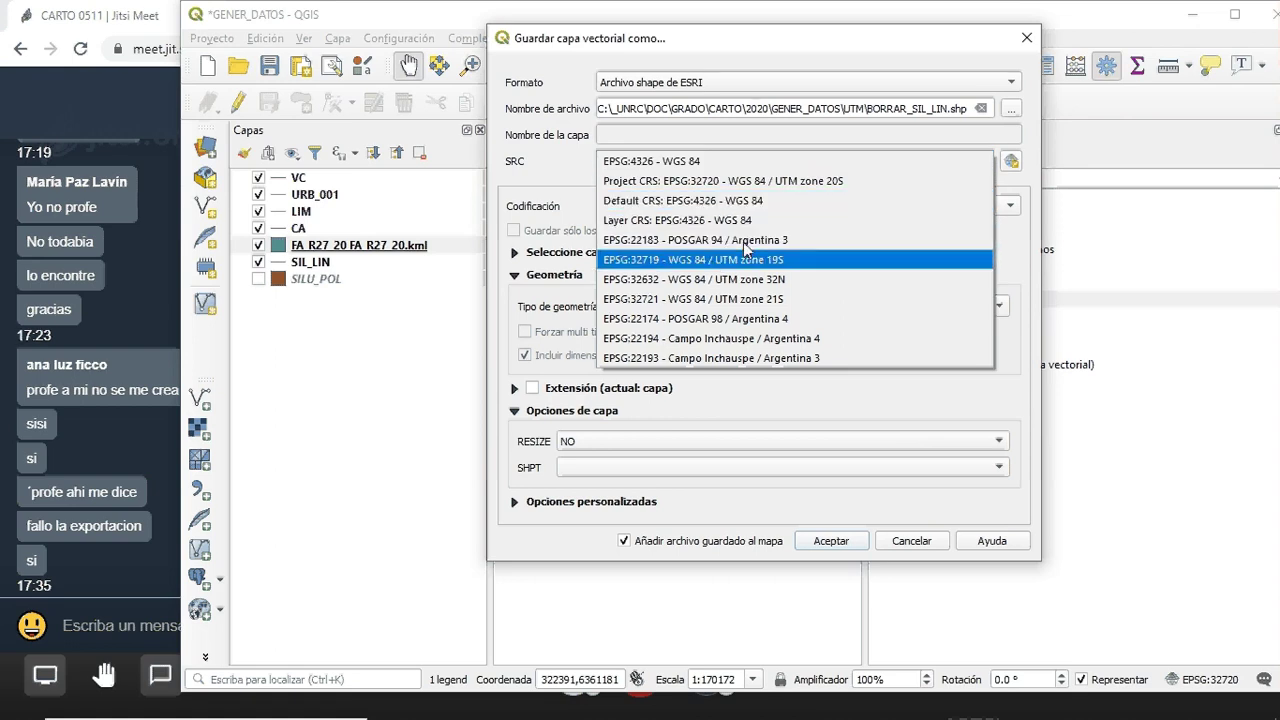
left_click(779, 181)
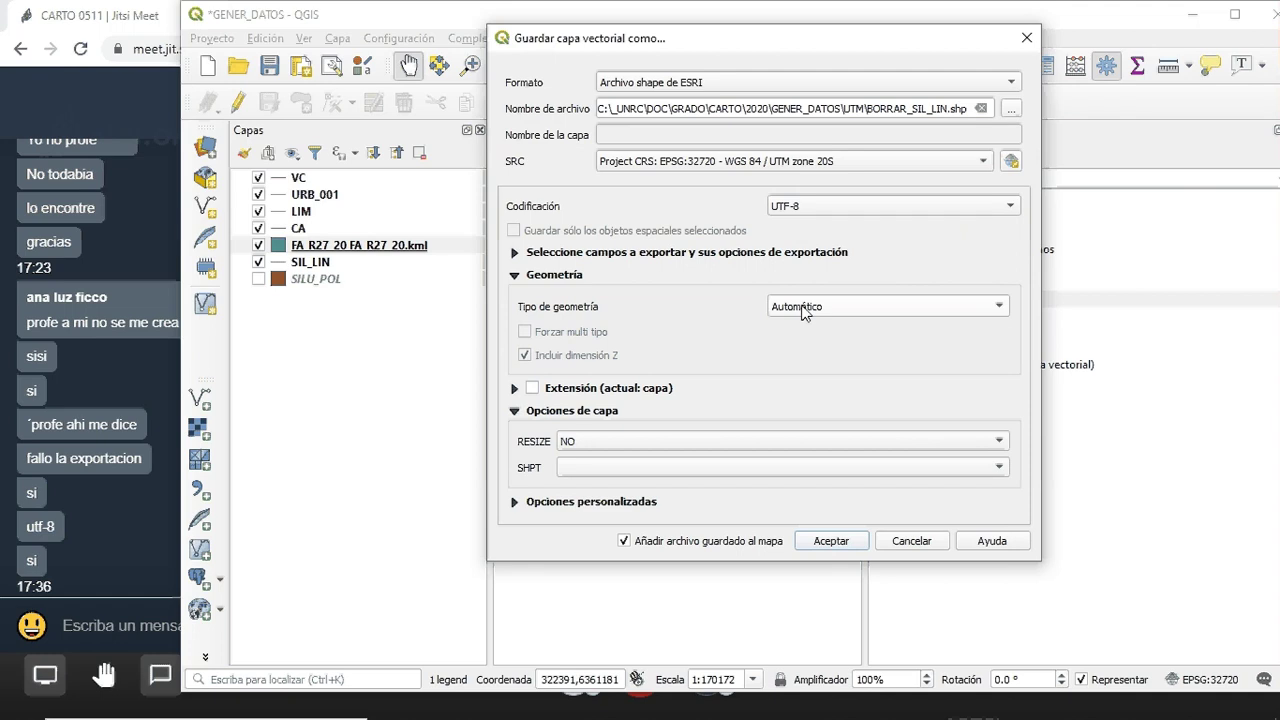
left_click(801, 313)
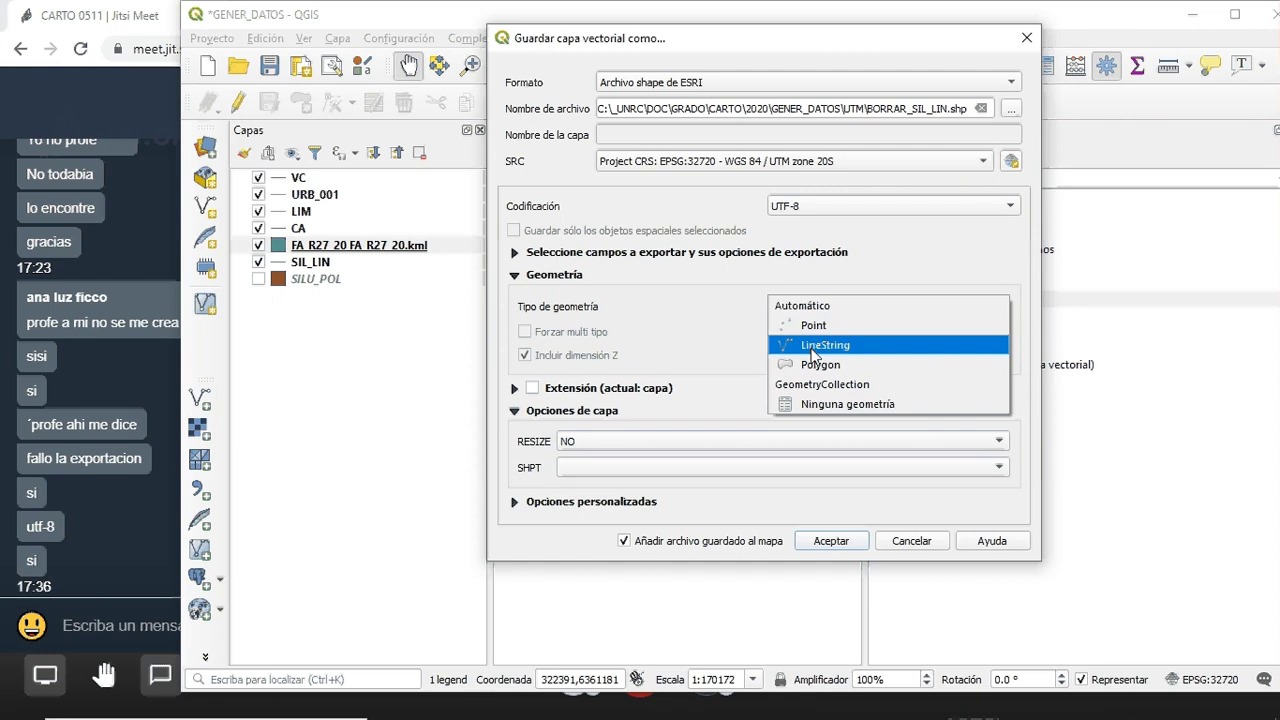
left_click(813, 345)
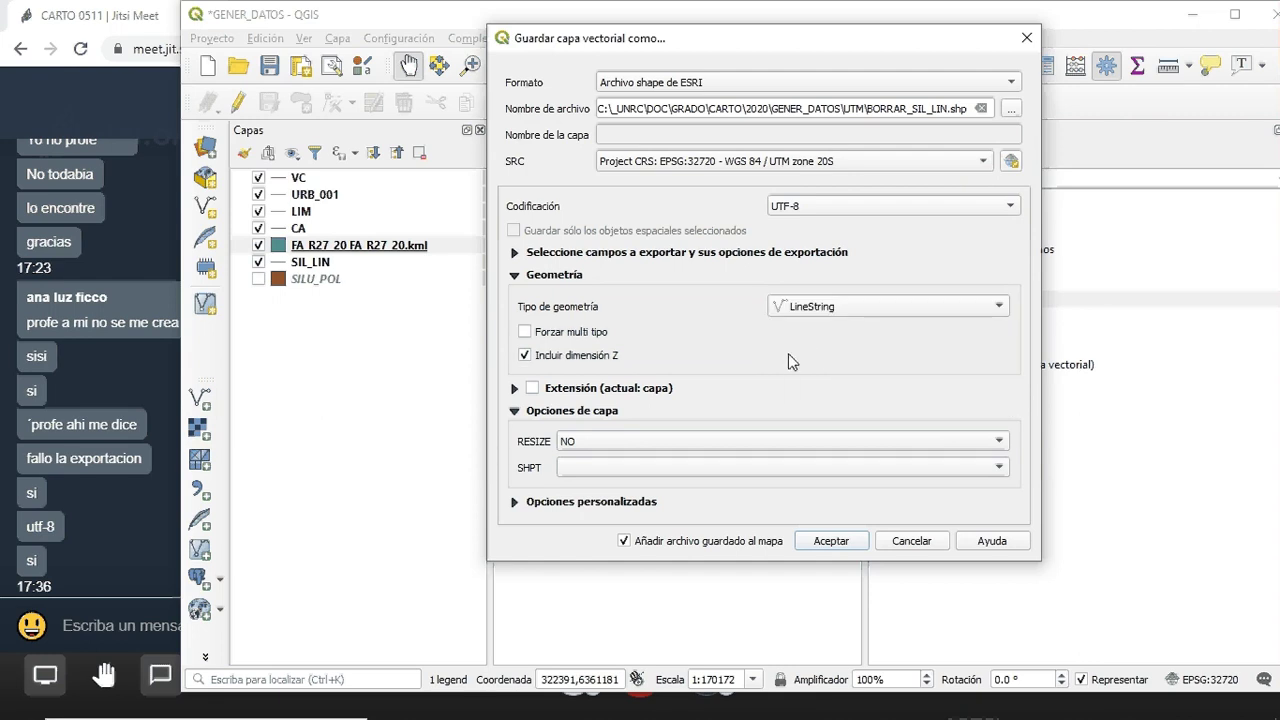
left_click(524, 356)
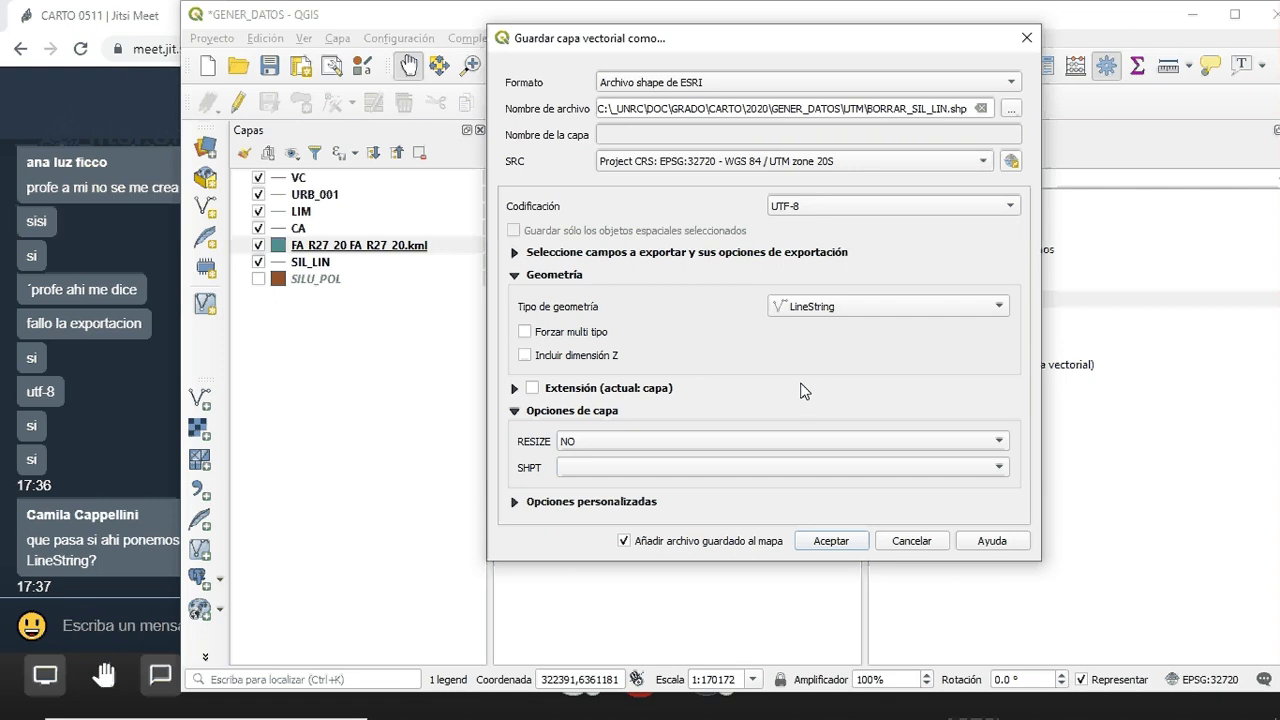
Switch to the Jitsi Meet call to read the chat question about geometry types, and return to the QGIS export settings
left_click(370, 35)
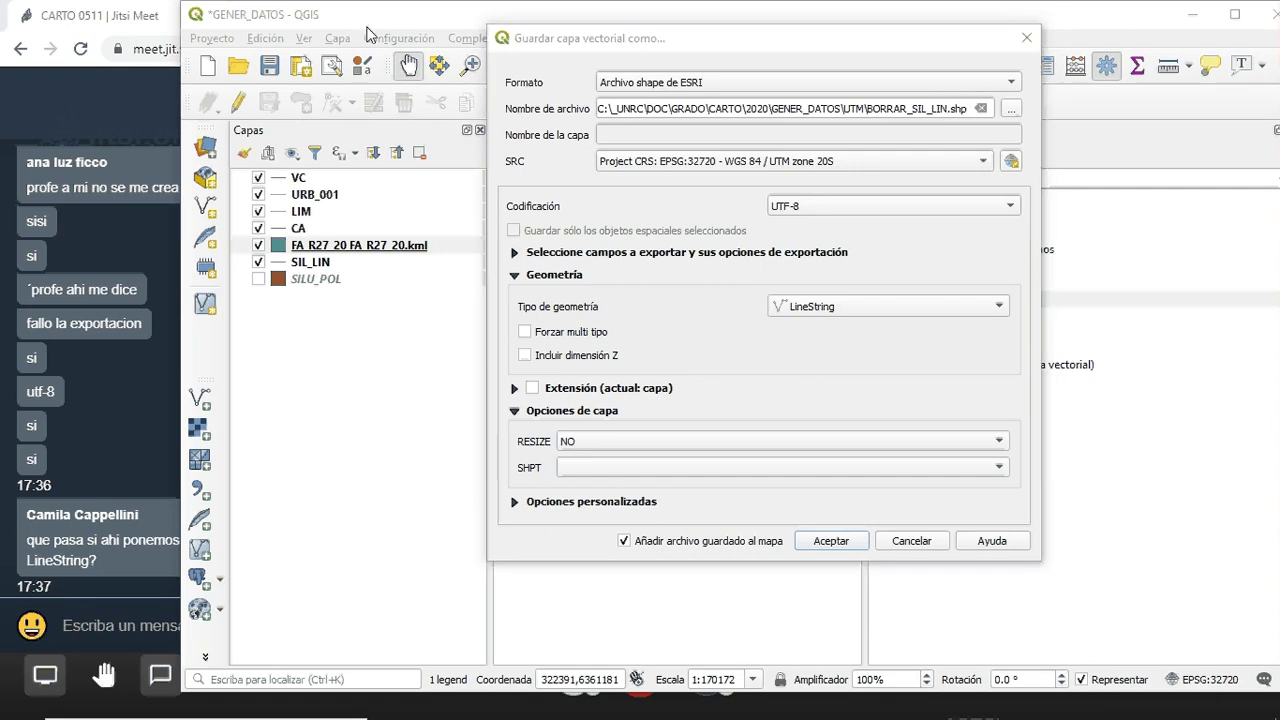
left_click(101, 12)
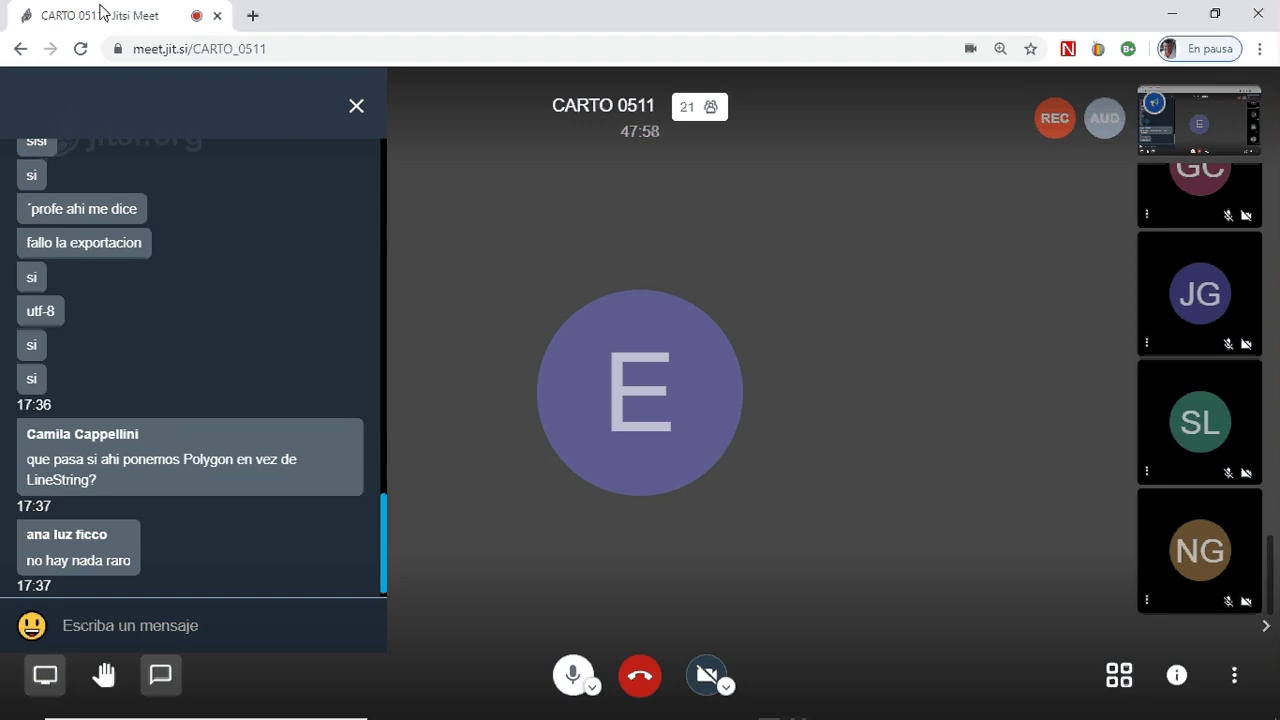
key("alt+Tab")
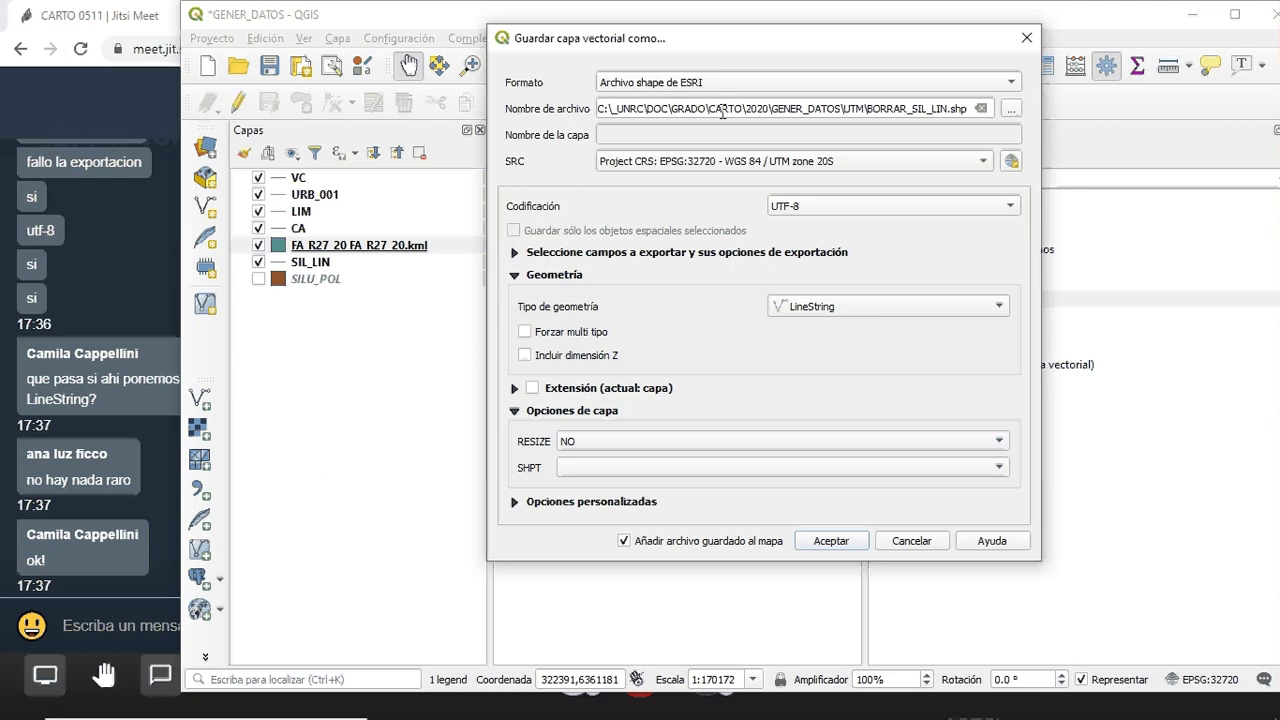
mouse_move(728, 163)
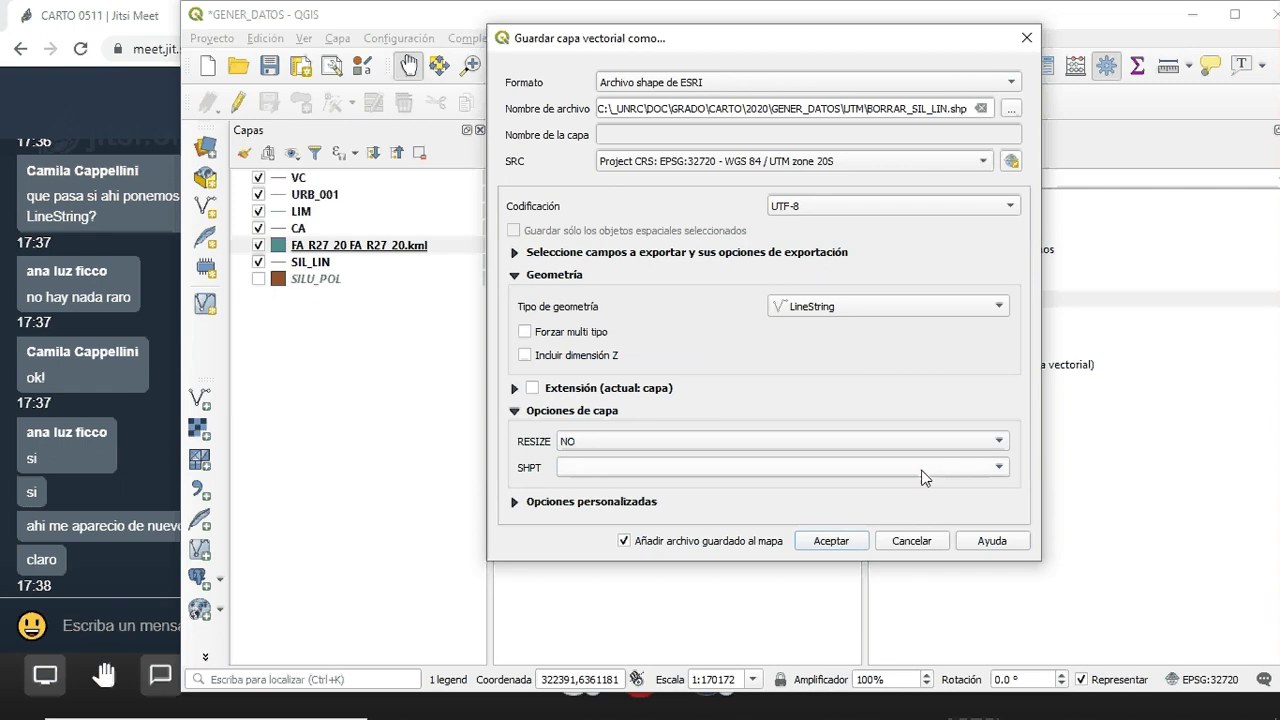
Discard the open export settings, switch to the Jitsi Meet call to check the chat, and return to QGIS
left_click(911, 540)
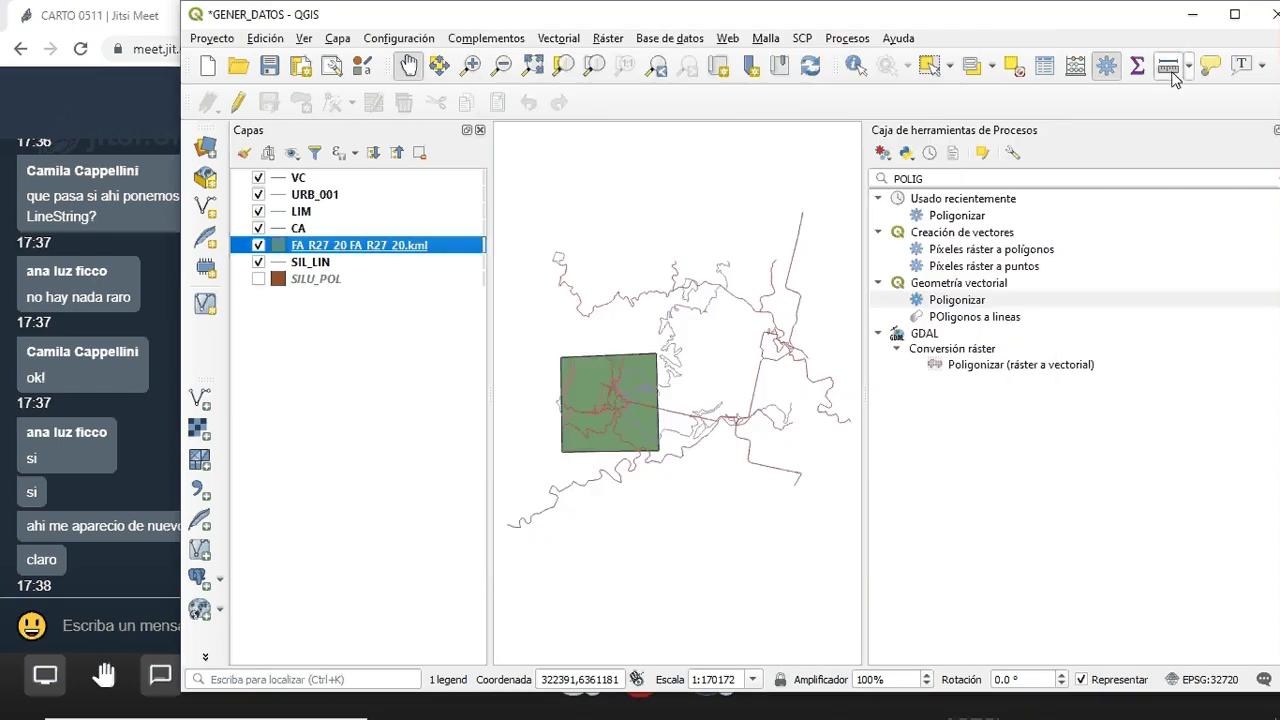
left_click(1191, 15)
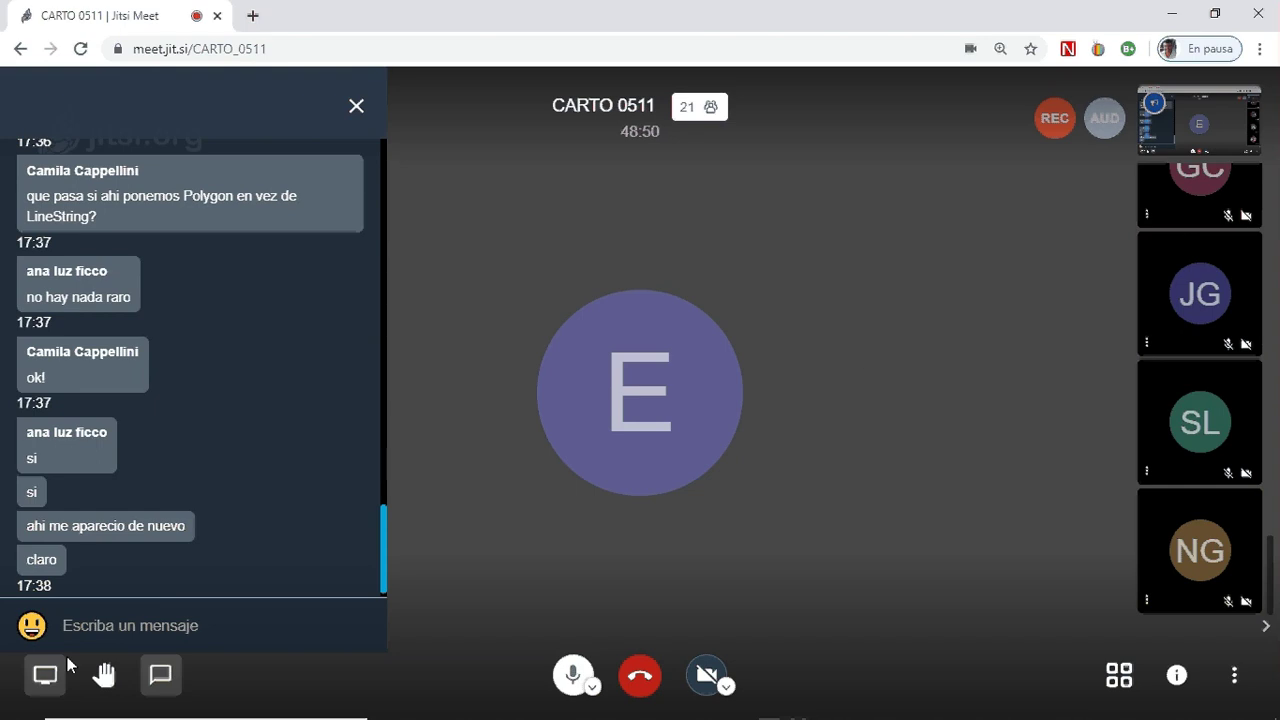
mouse_move(920, 708)
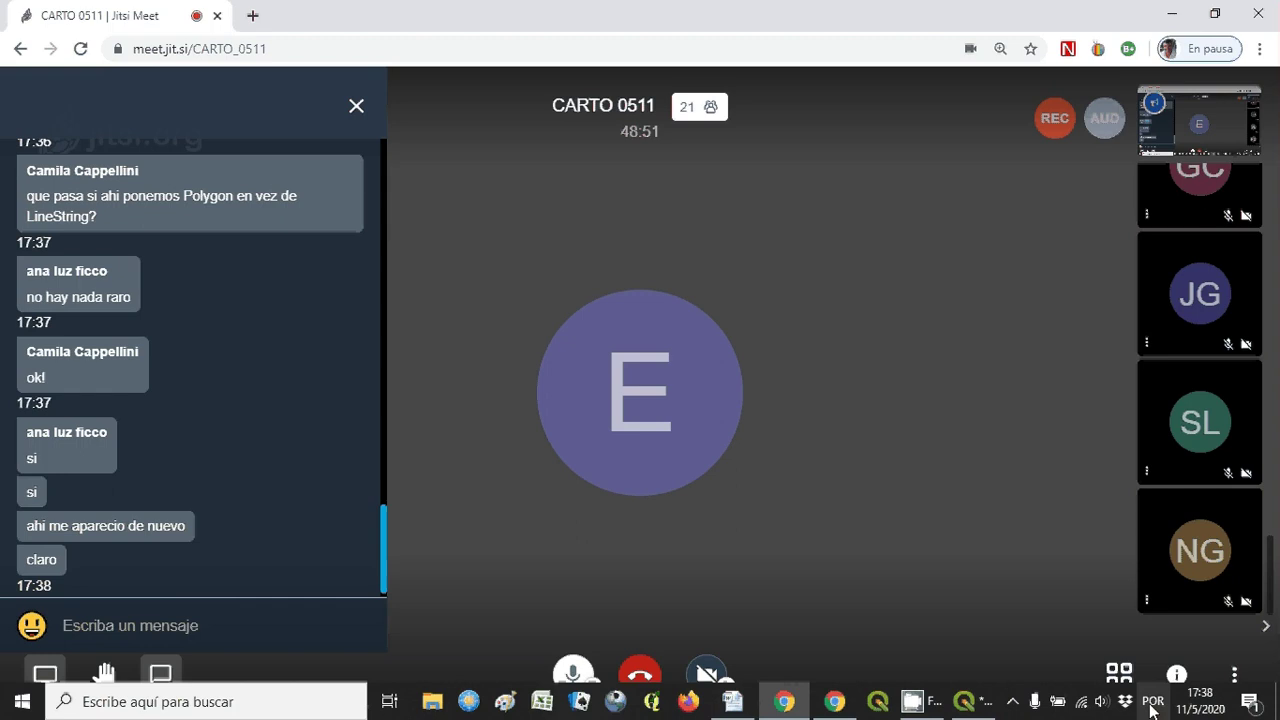
left_click(920, 705)
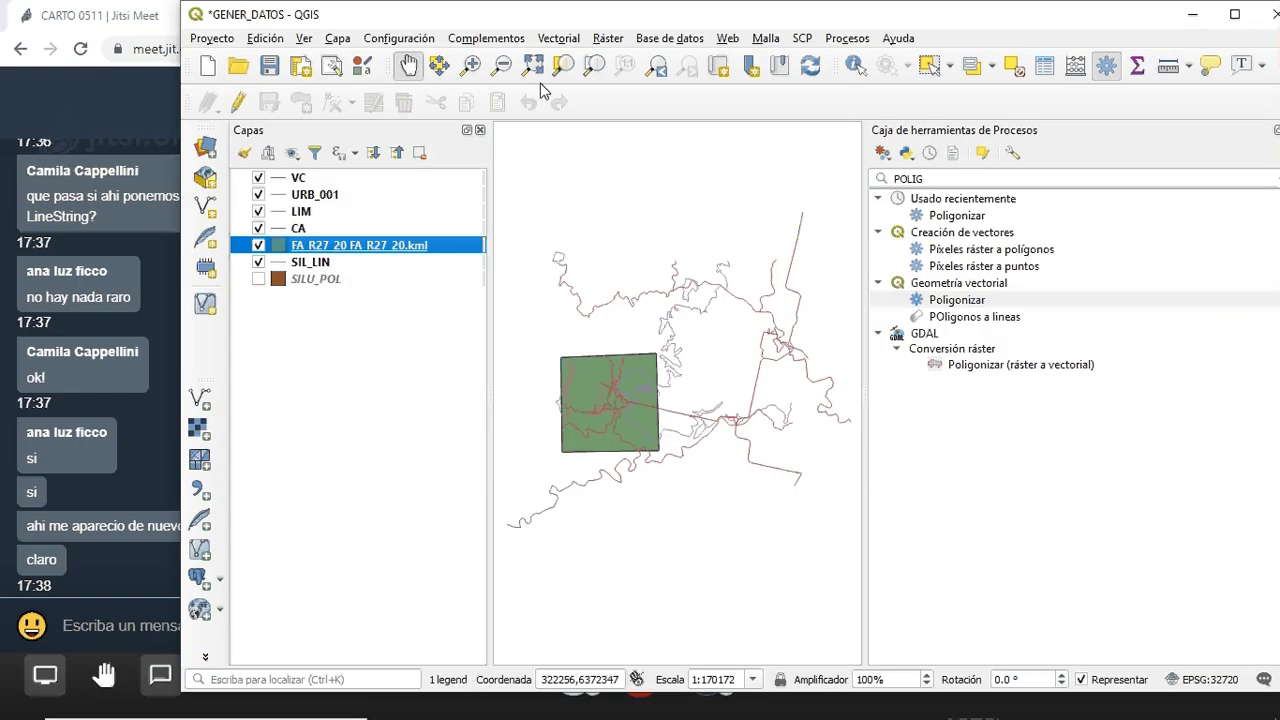
key("alt+Tab")
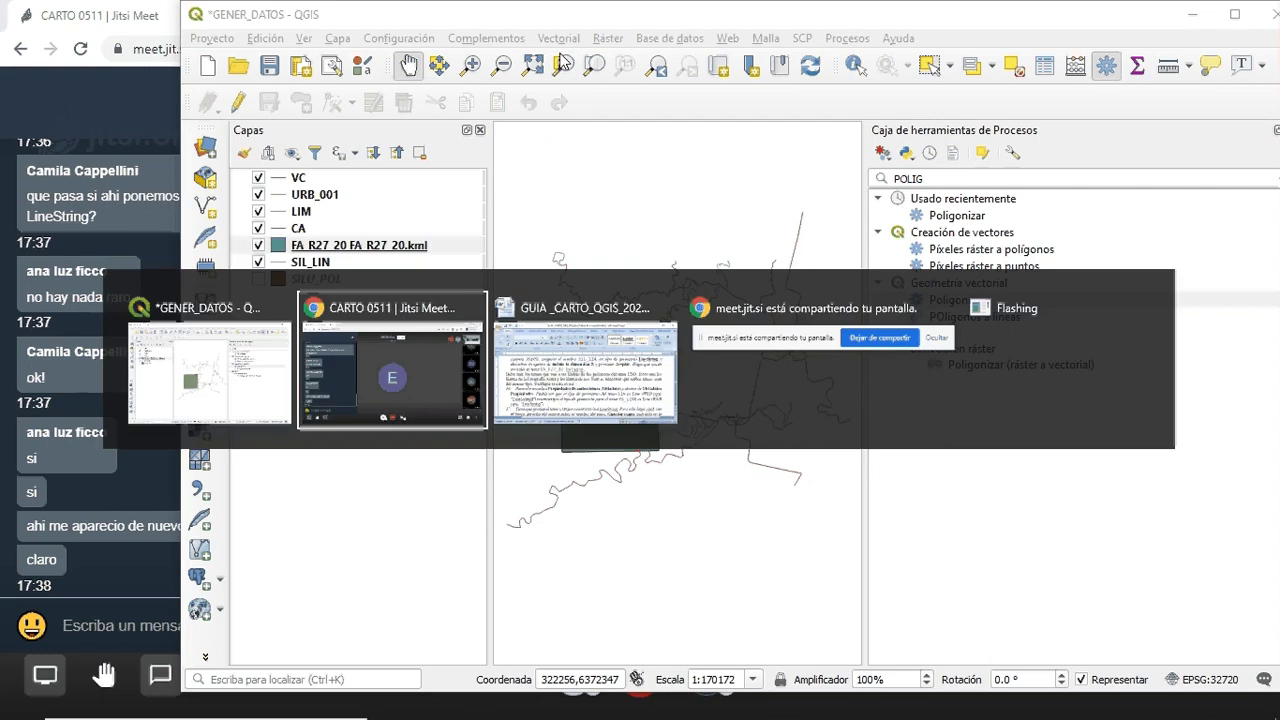
key("alt+Tab")
key("alt+shift+Tab")
key("alt+shift+Tab")
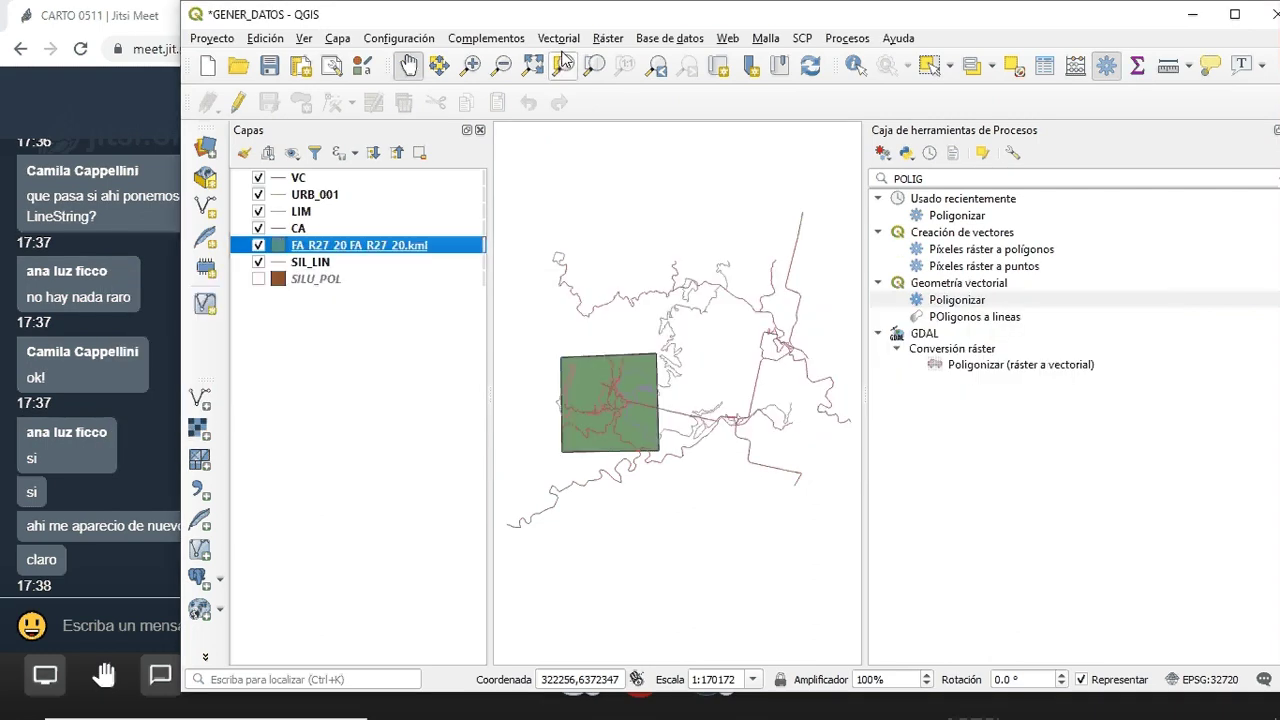
Reopen the settings for saving the FA_R27_20 KML layer's features and check the existing shapefiles in the UTM folder
right_click(316, 247)
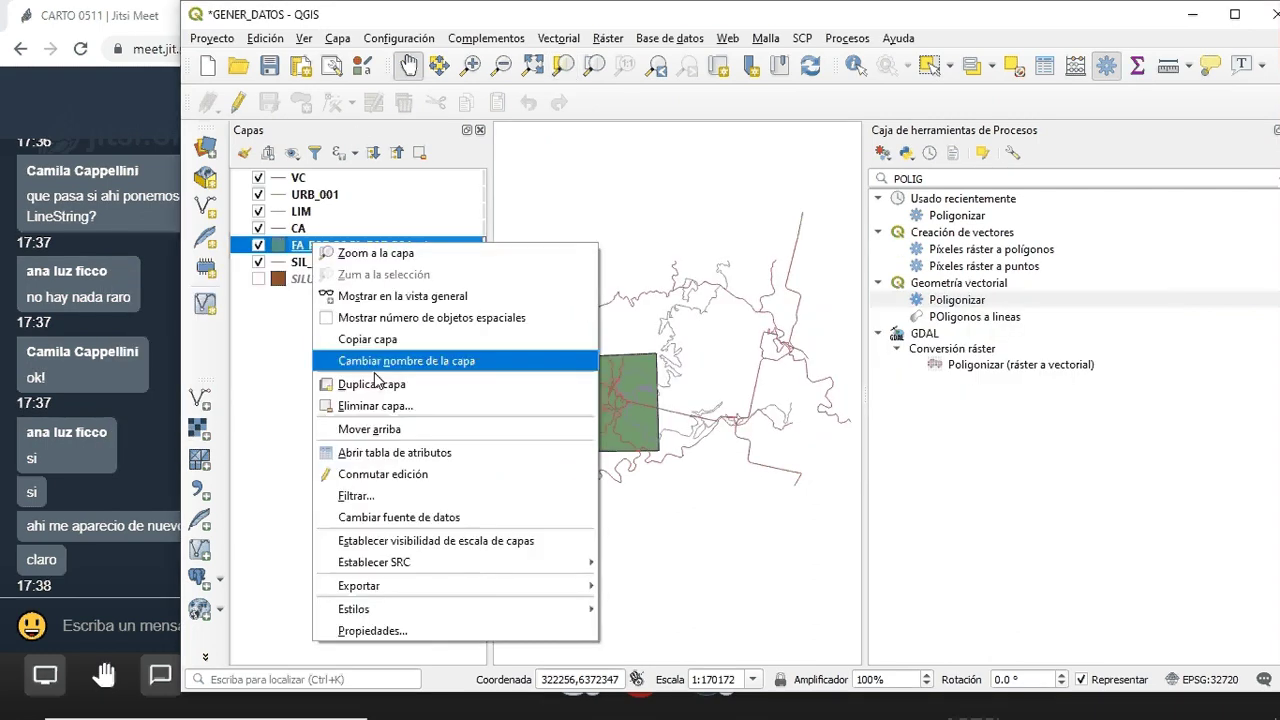
mouse_move(540, 586)
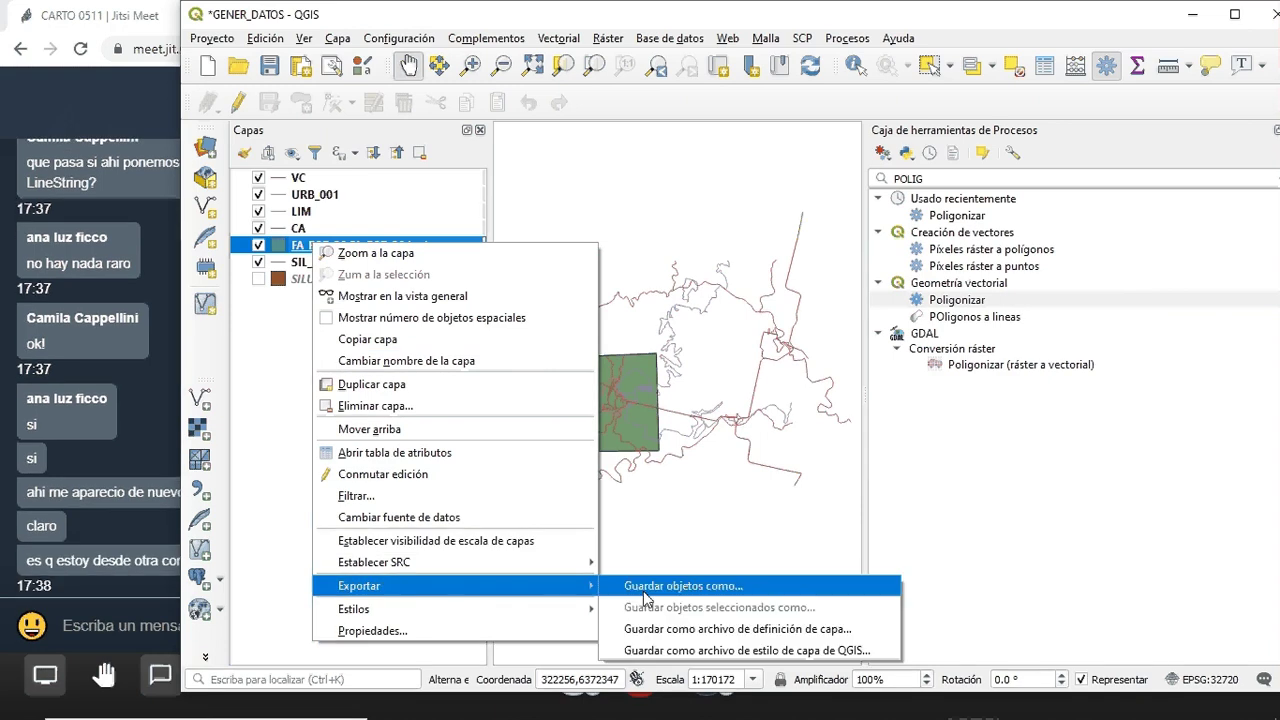
left_click(685, 587)
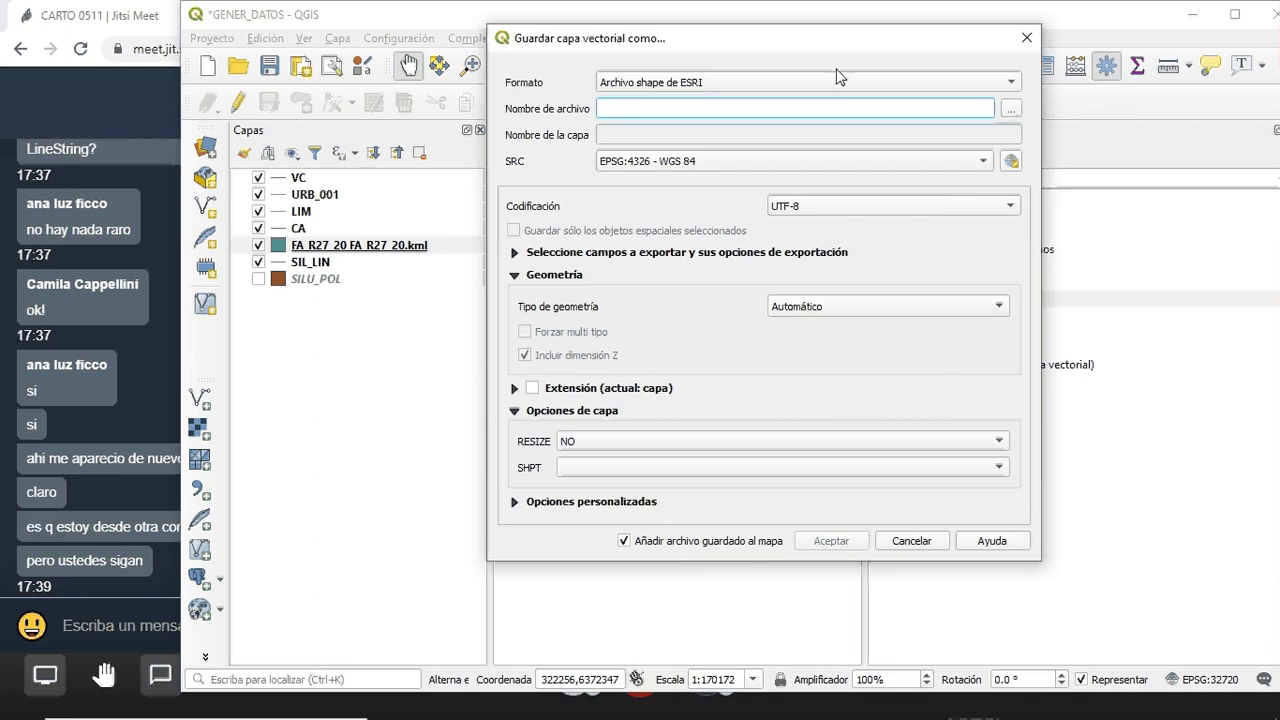
left_click(1012, 108)
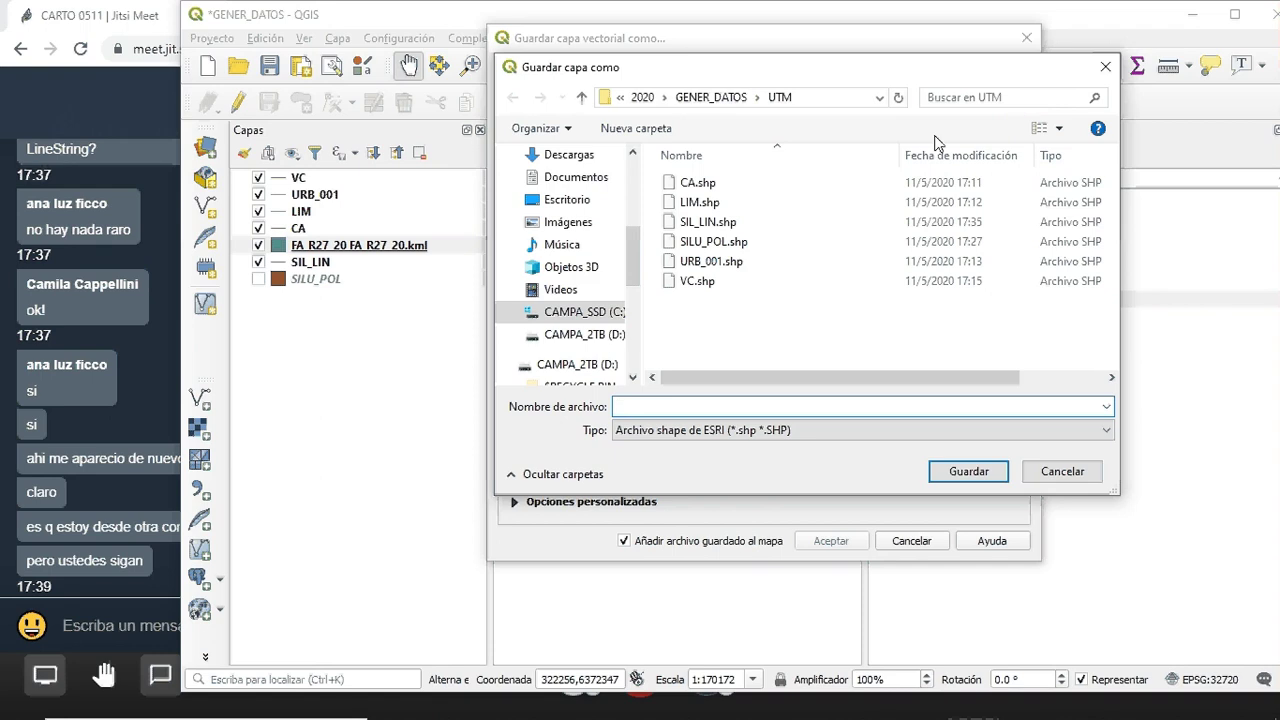
left_click(1047, 470)
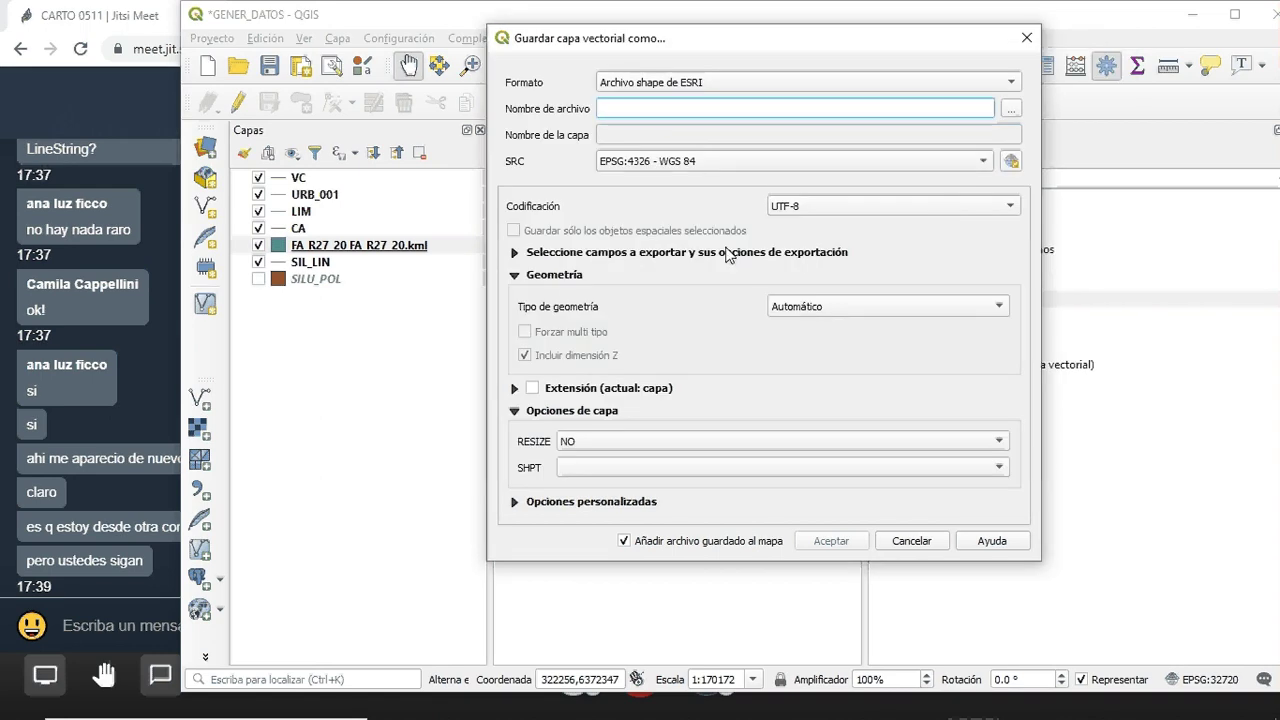
Set the export's output file to BORRAR_SIL_LIN.shp in the UTM folder, adapting the existing SIL_LIN.shp name
left_click(1010, 109)
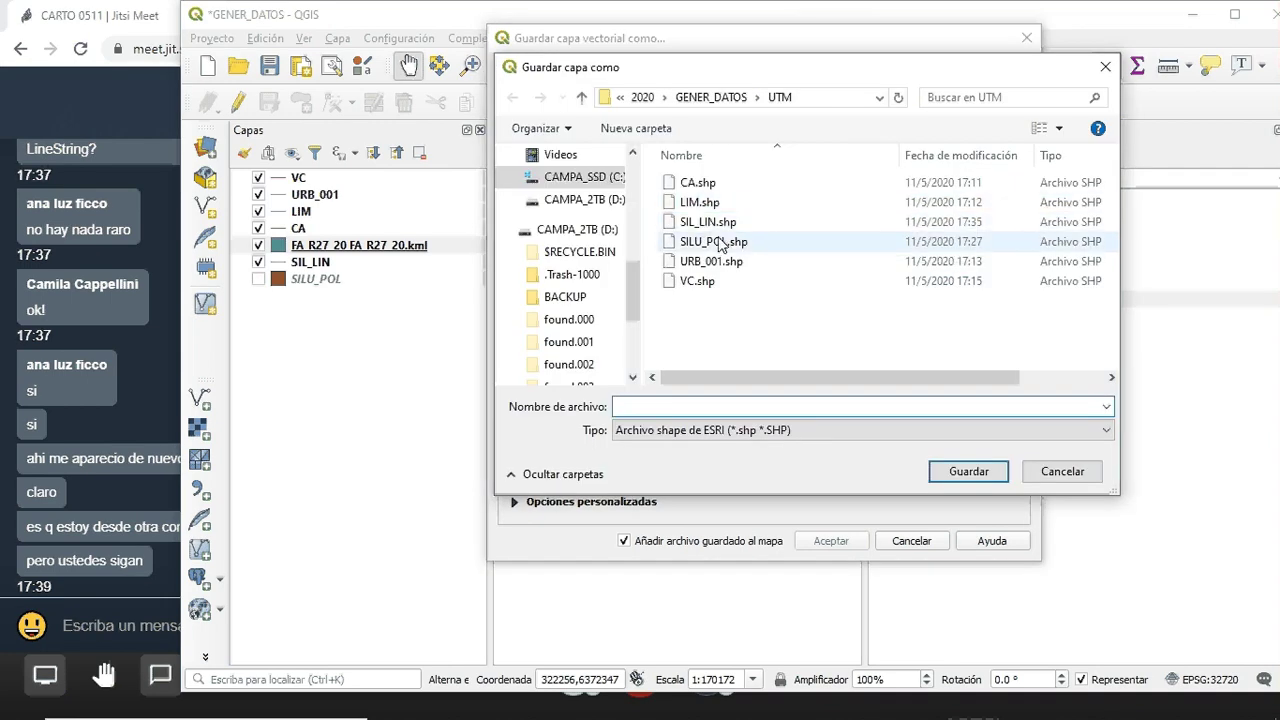
left_click(705, 222)
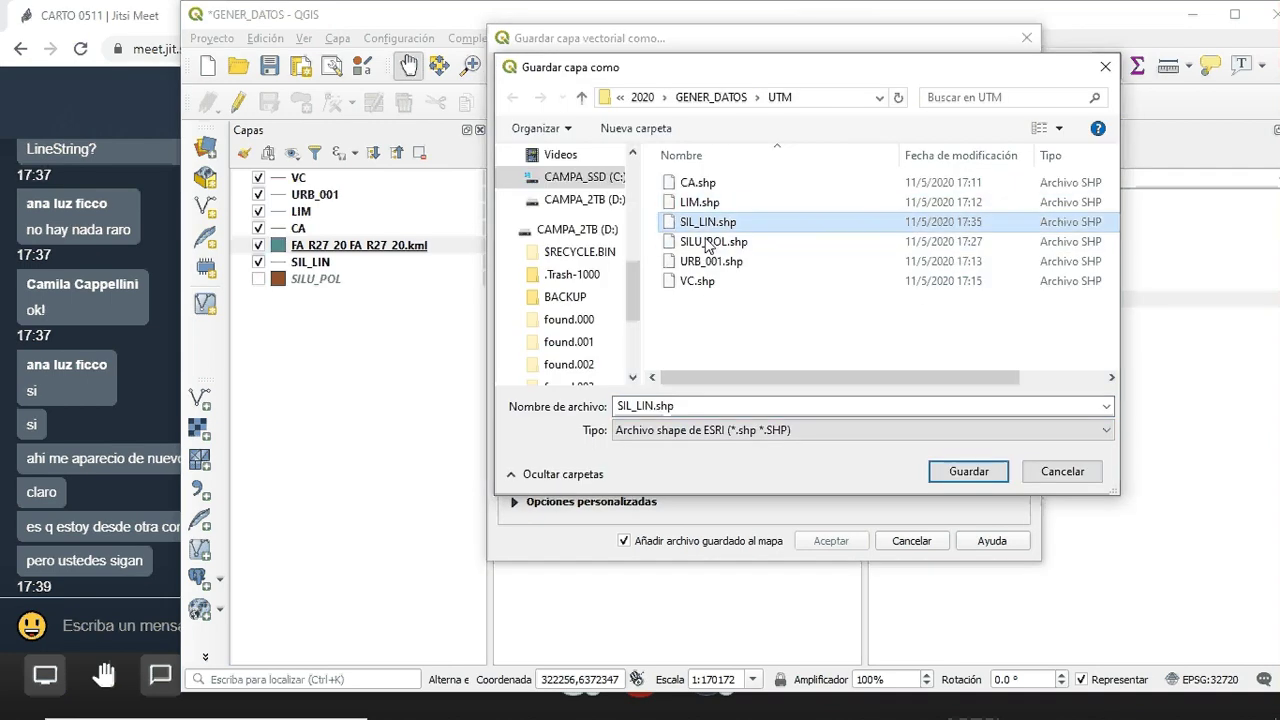
double_click(631, 405)
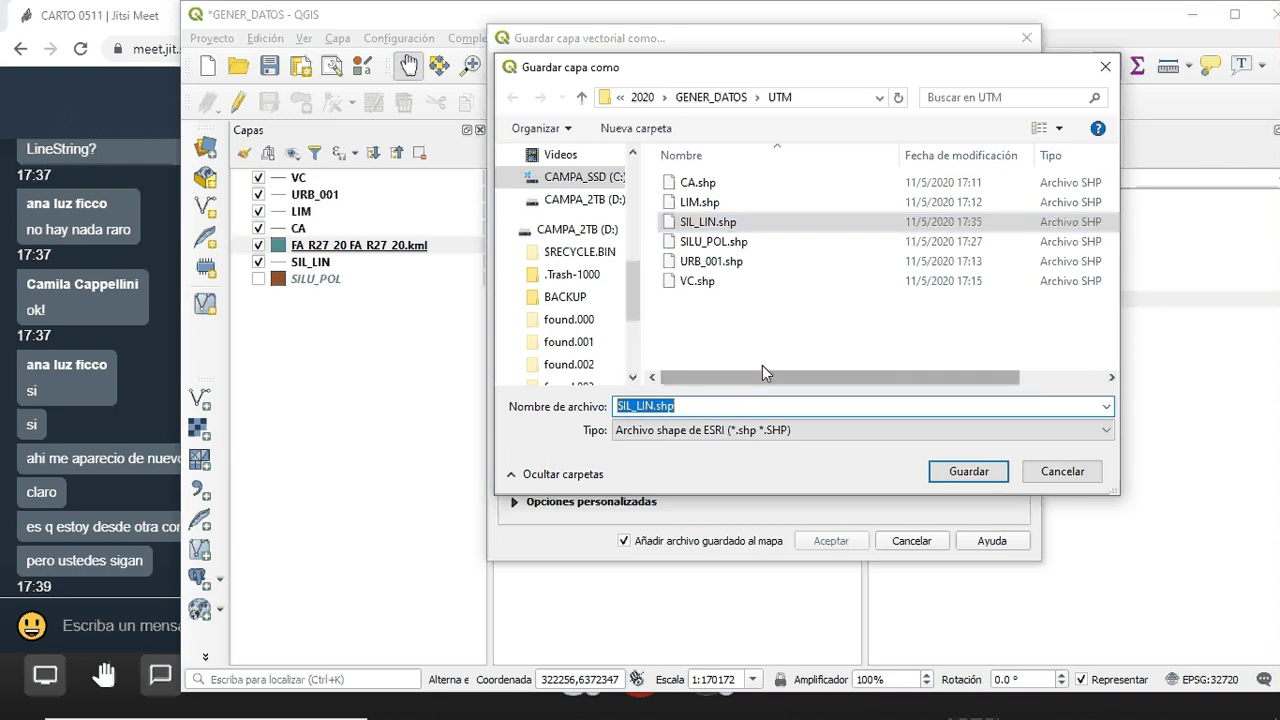
key("Home")
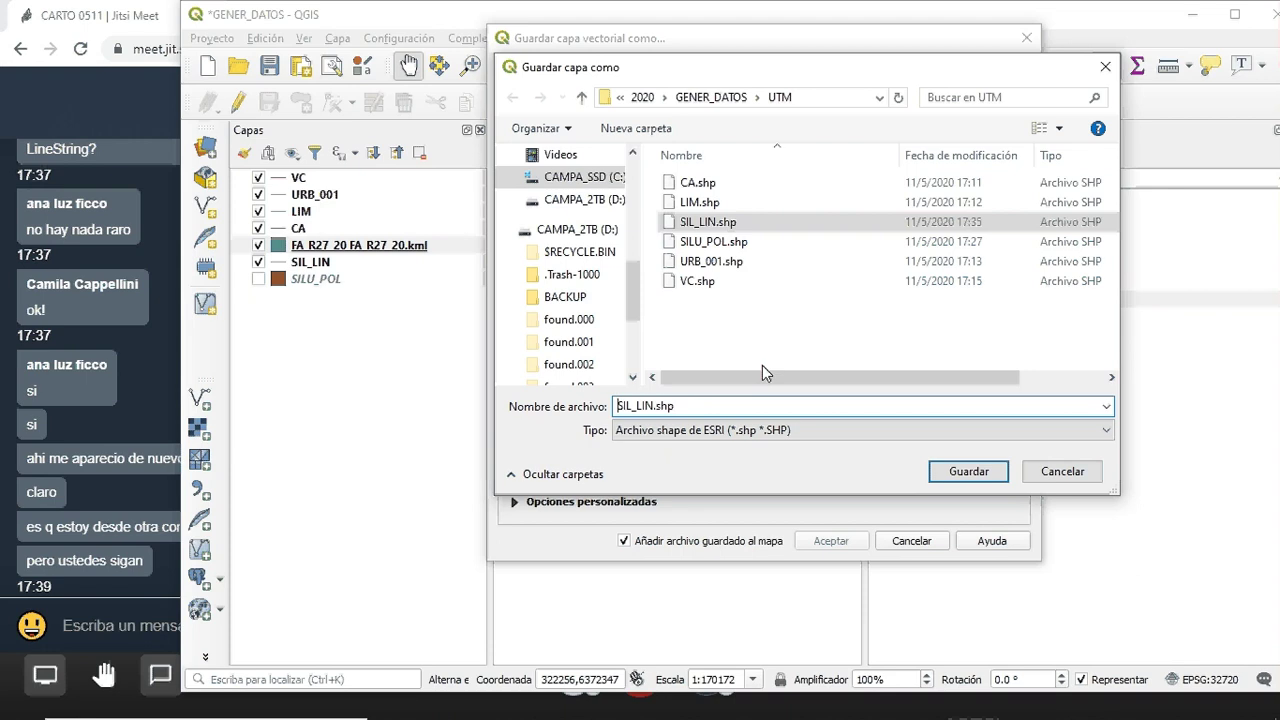
type("BORR")
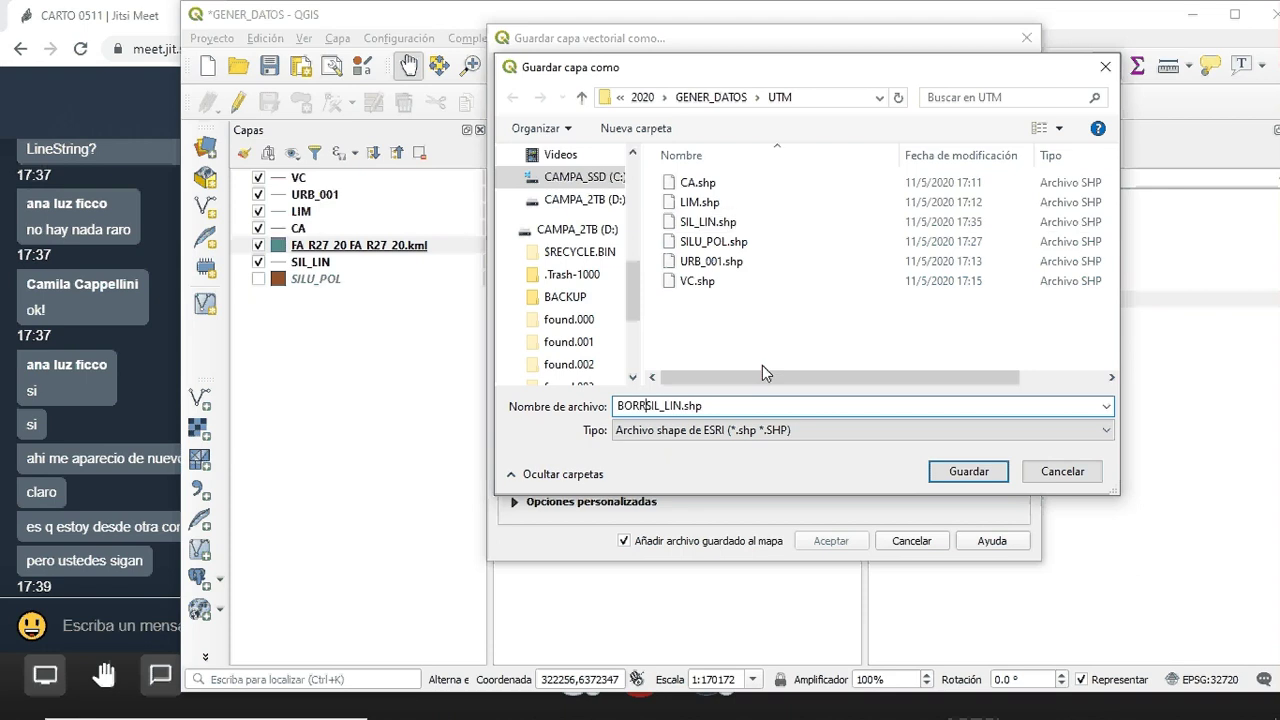
type("AR_")
left_click(957, 471)
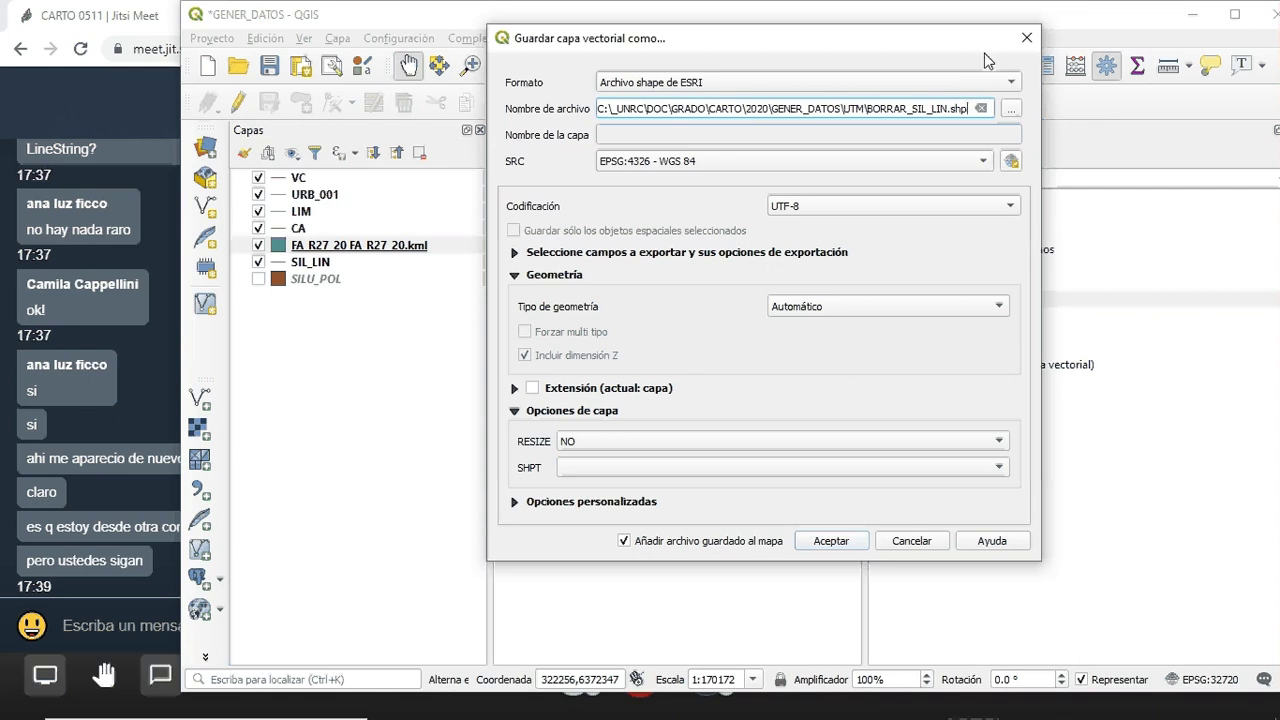
Switch to the Jitsi Meet call to read the new chat messages, and return to the QGIS export settings
left_click(102, 16)
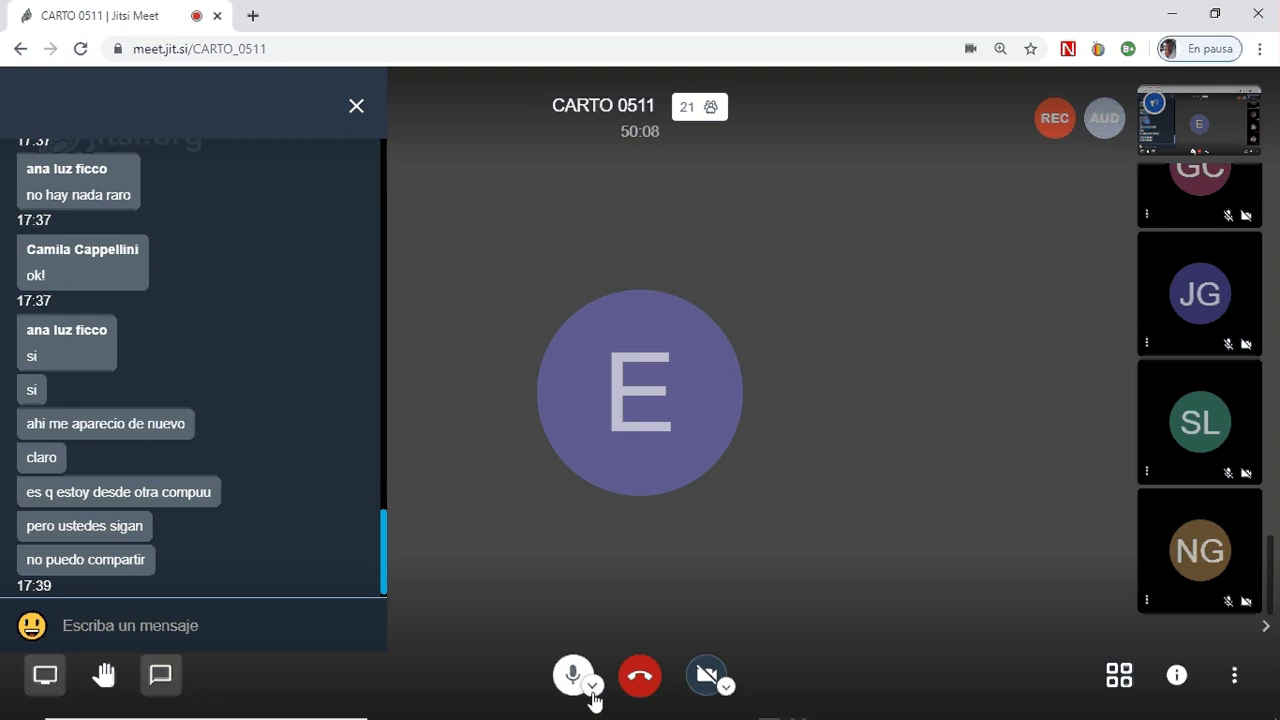
mouse_move(922, 705)
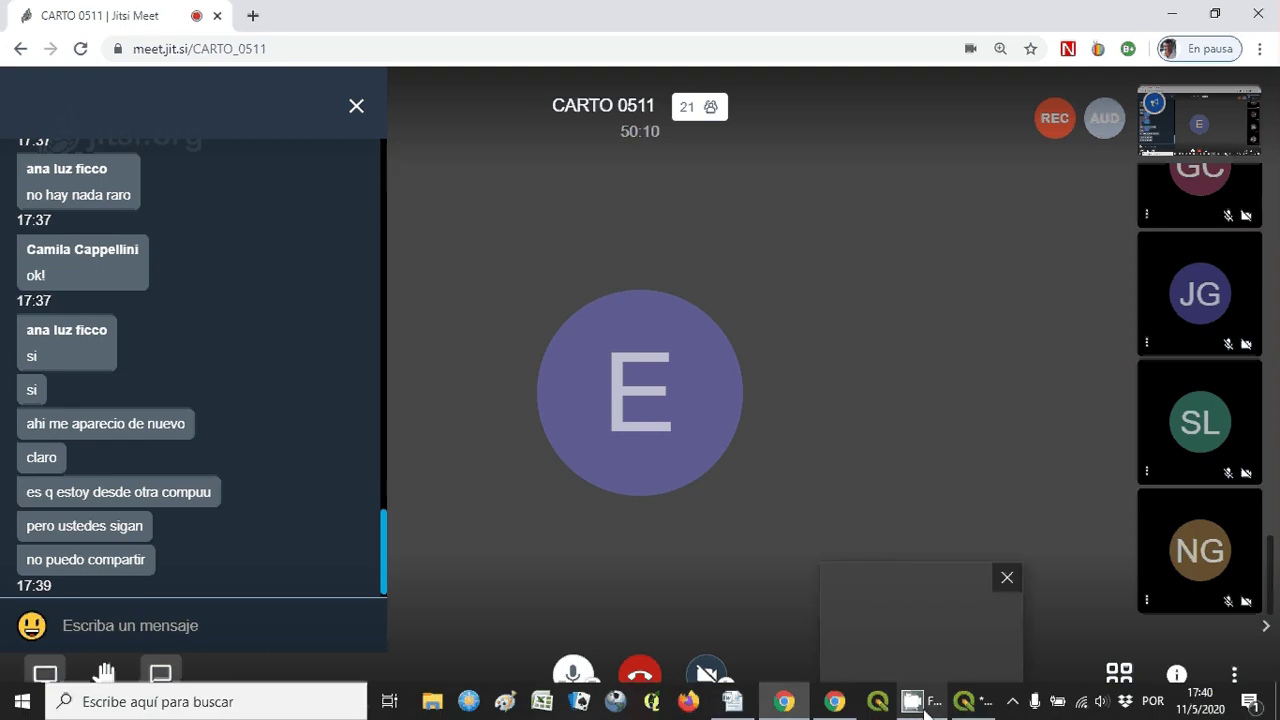
left_click(966, 704)
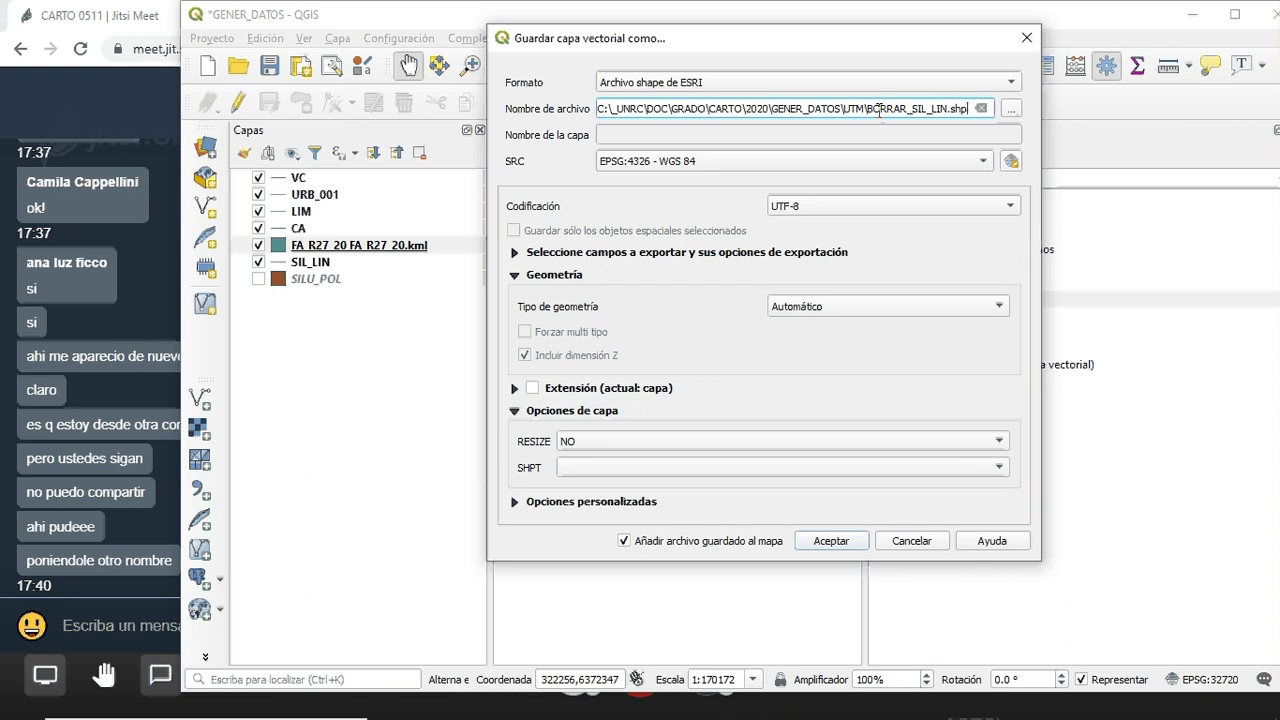
Export the shapefile in EPSG:4326 - WGS 84 with automatic geometry type, and remove the exported BORRAR_SIL_LIN layer from the project
left_click(831, 541)
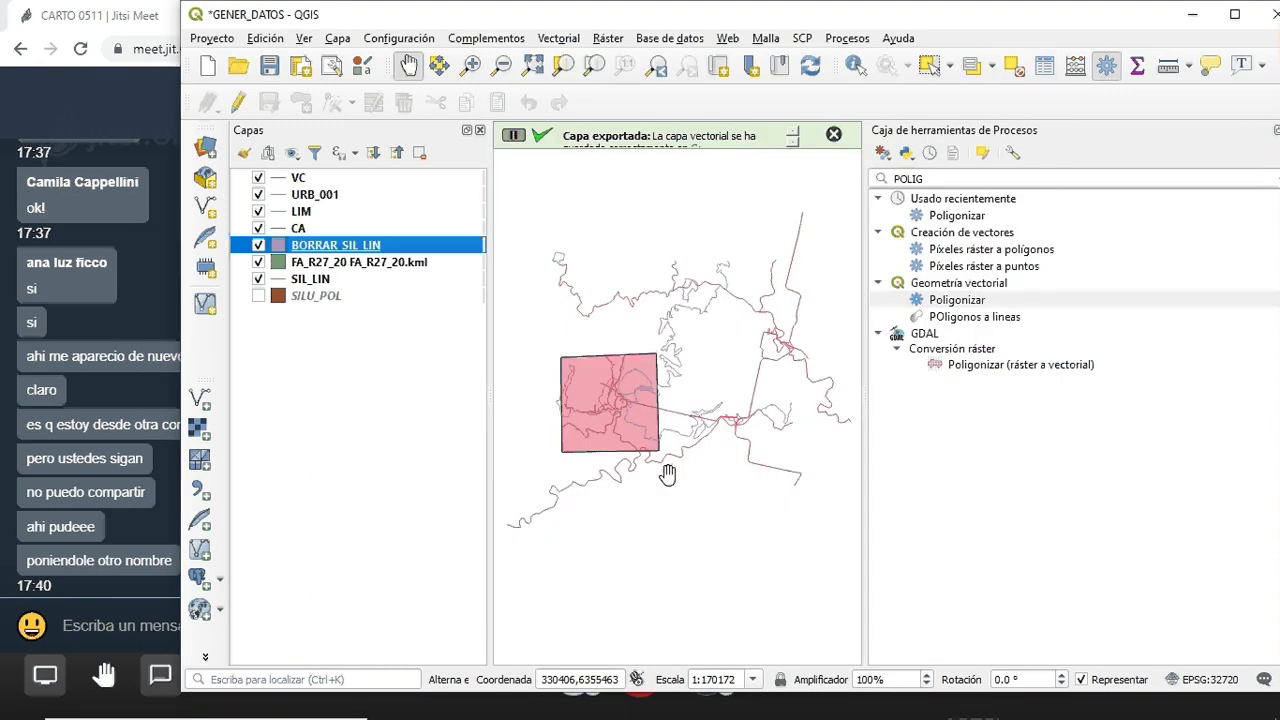
right_click(316, 249)
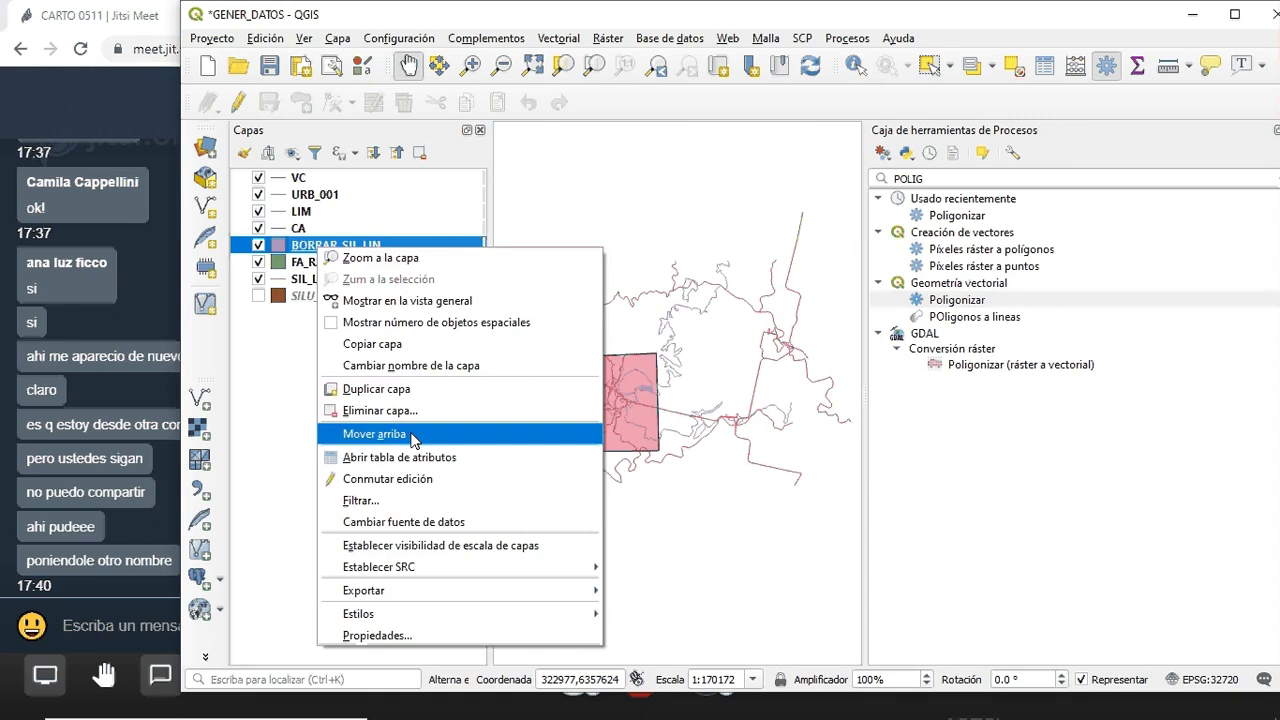
left_click(409, 414)
left_click(695, 383)
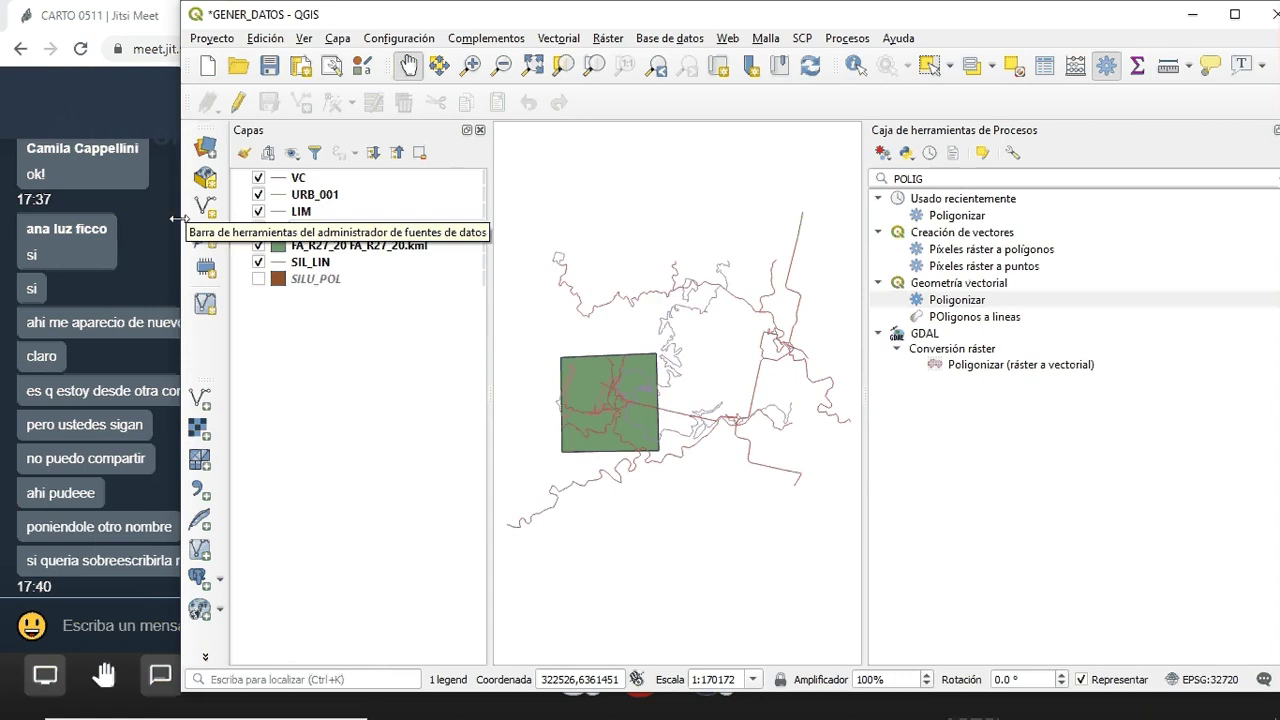
Narrow the QGIS window to uncover the call's chat, and remove the FA_R27_20 KML layer from the project
left_click_drag(176, 218, 247, 218)
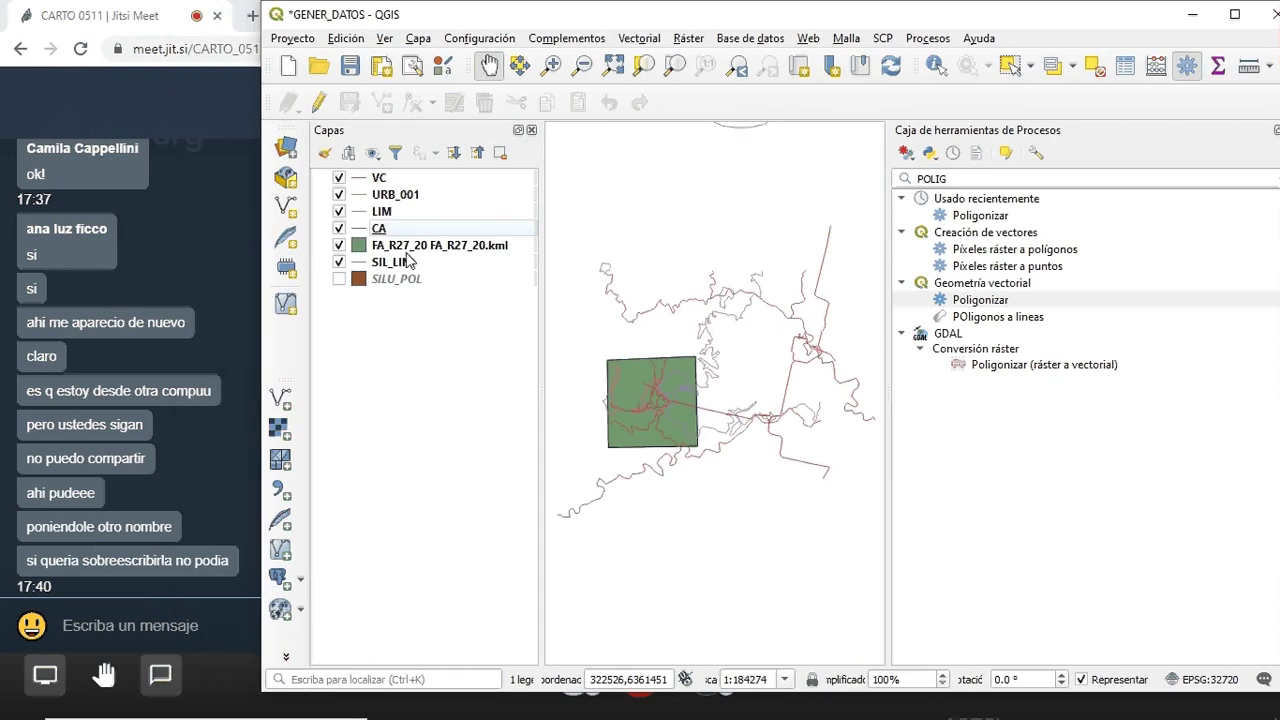
left_click(339, 245)
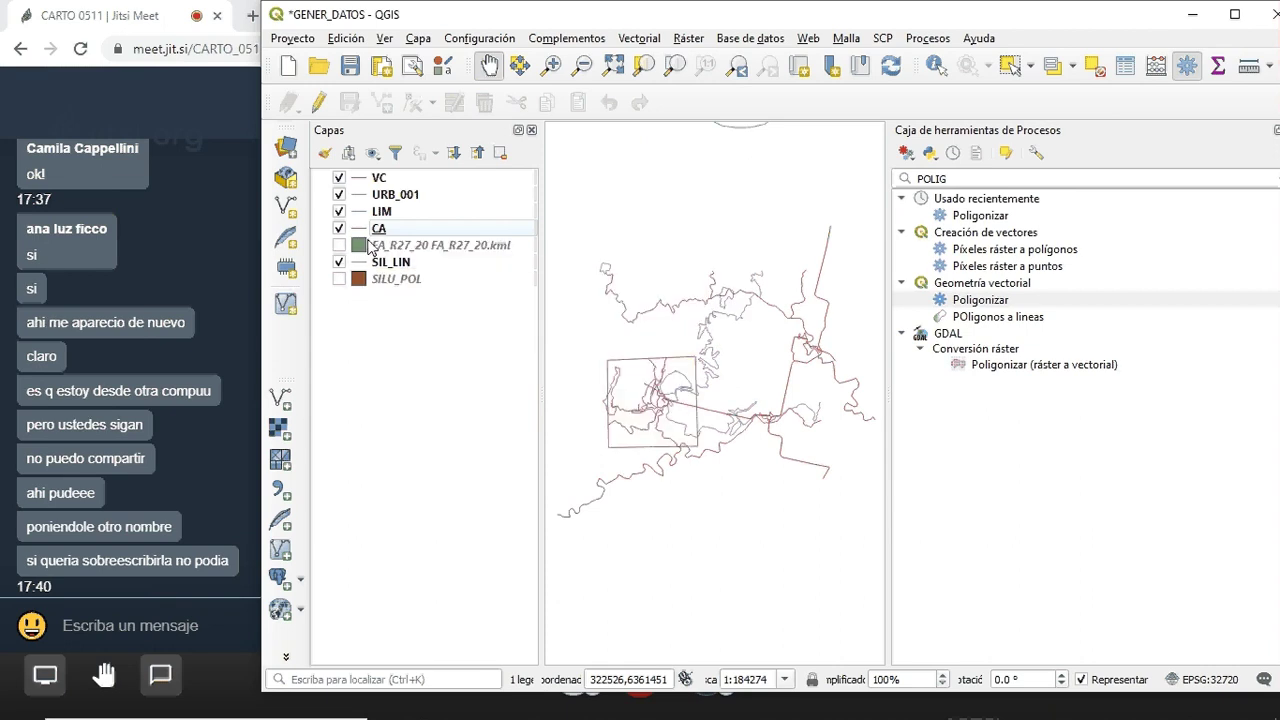
right_click(423, 245)
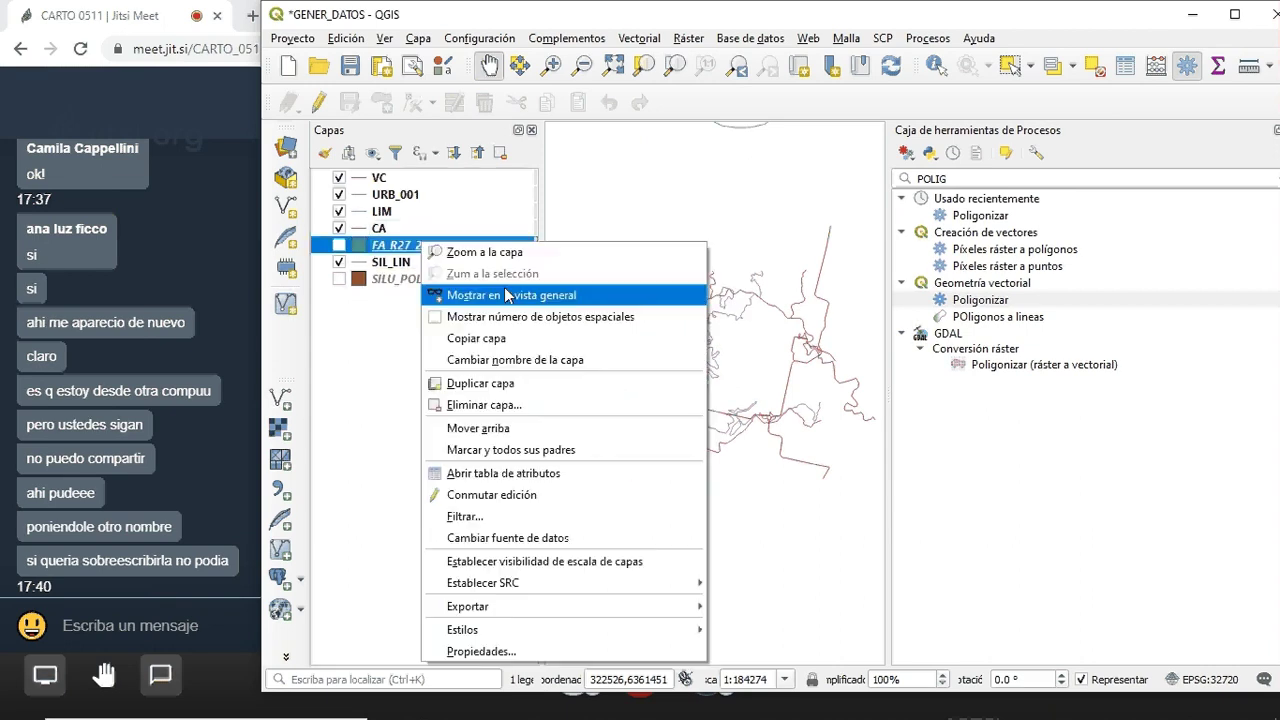
left_click(484, 405)
left_click(749, 374)
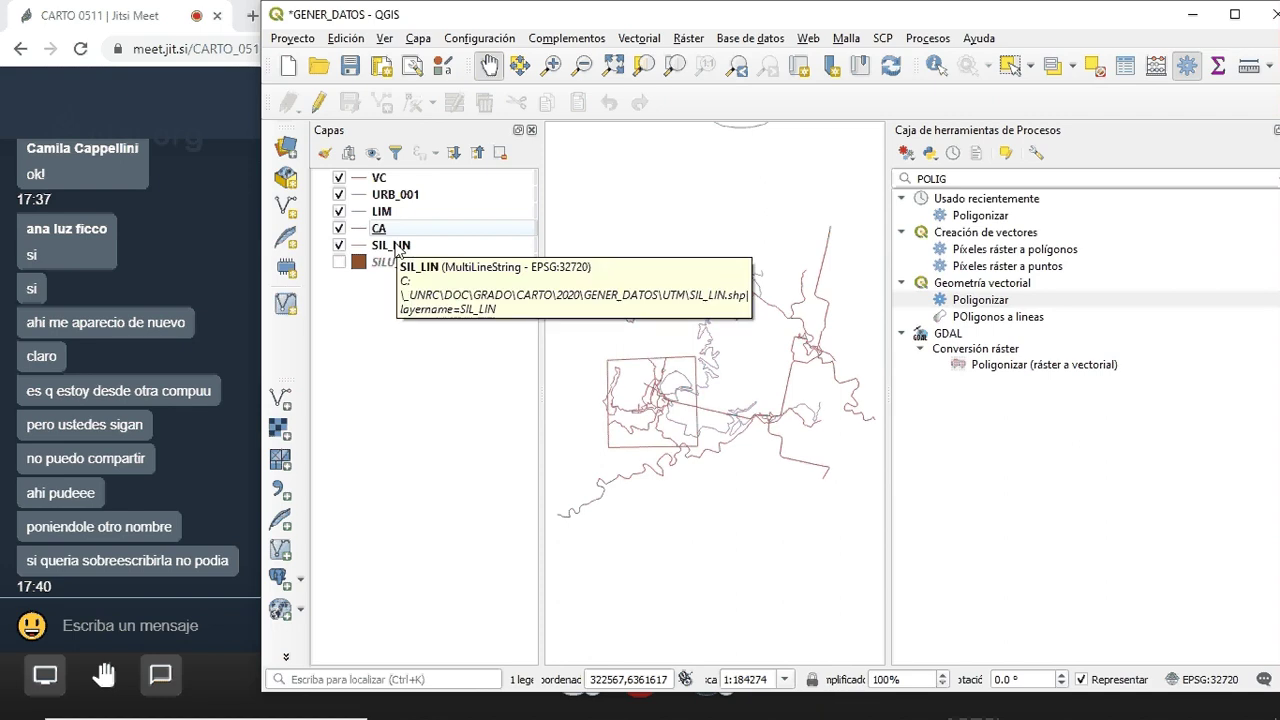
Show the SILU_POL polygon layer briefly, hide it again, and select the SIL_LIN layer
left_click(339, 262)
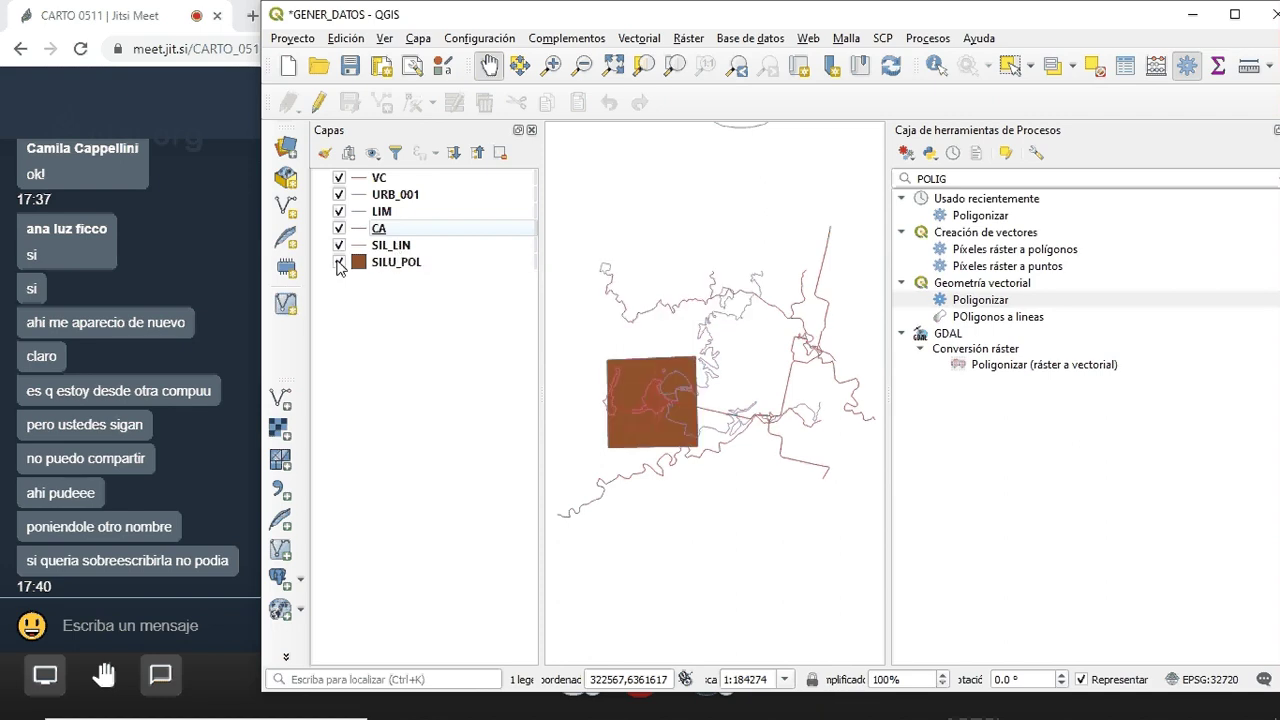
left_click(339, 262)
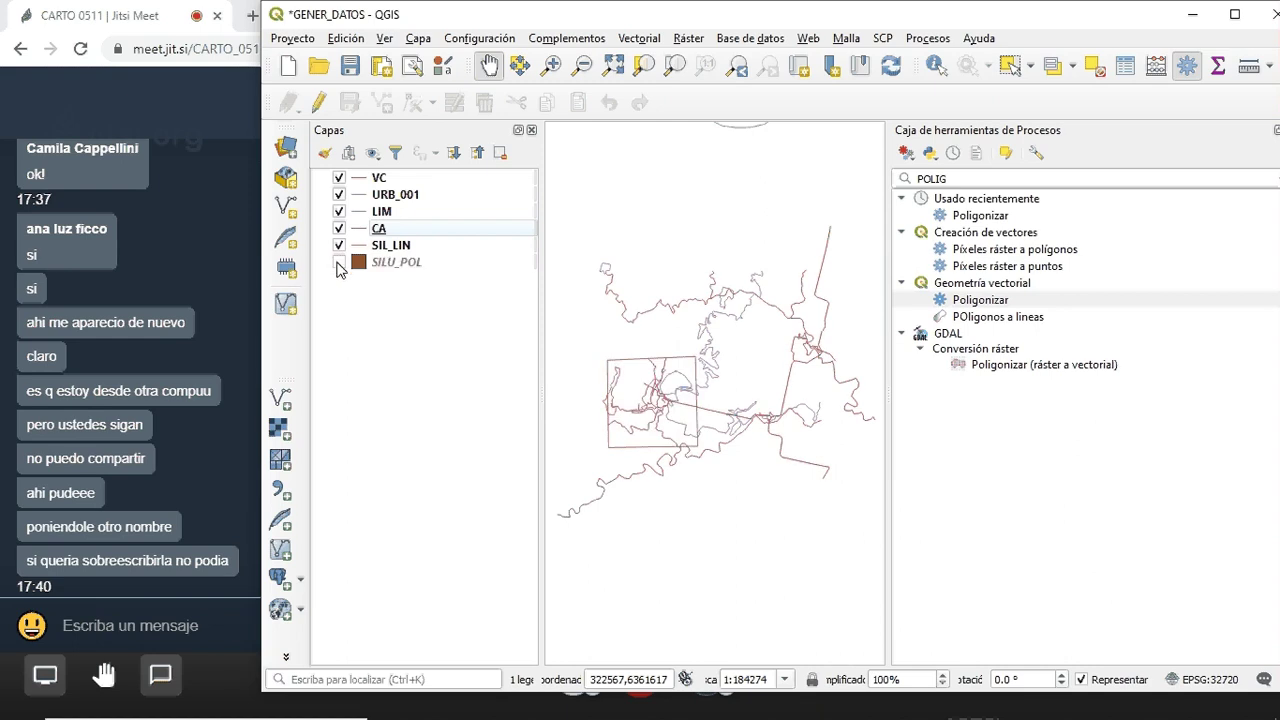
left_click(399, 245)
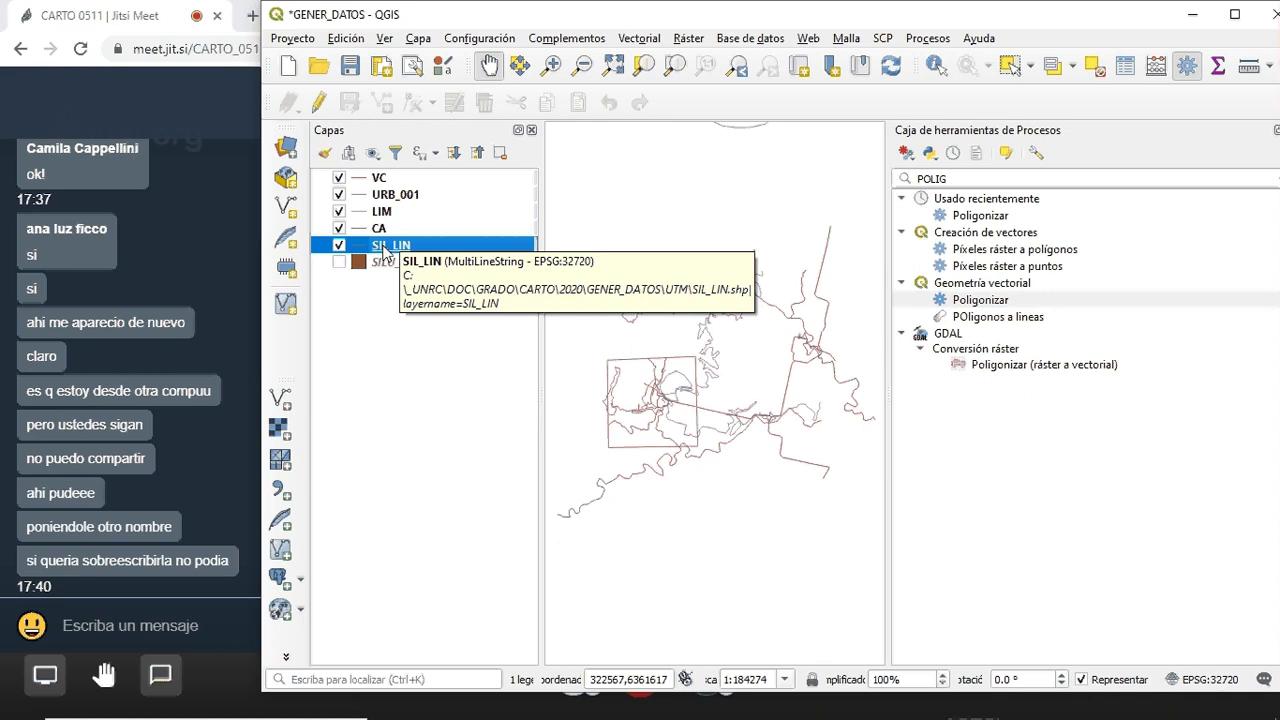
Switch to the Word guide GUIA _CARTO_QGIS_2020.doc to consult step 16 on checking geometry types, and return to QGIS
key("alt+Tab")
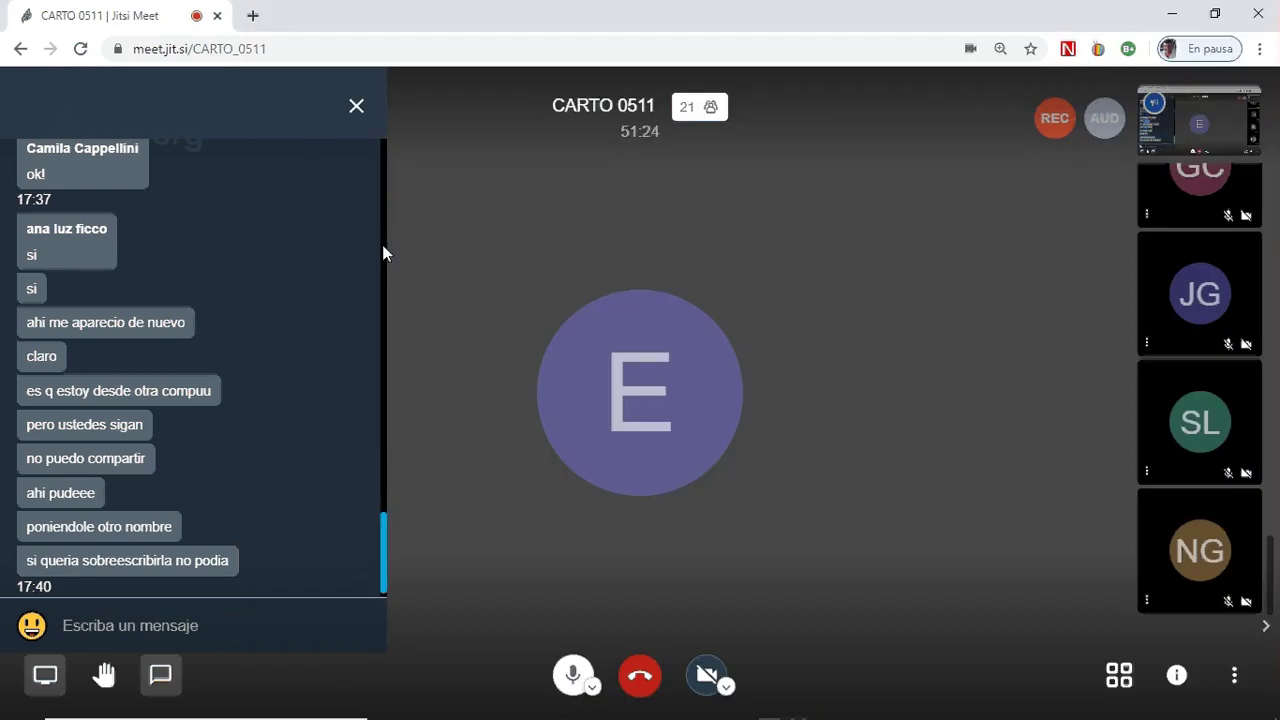
key("alt+Tab")
key("alt+Tab")
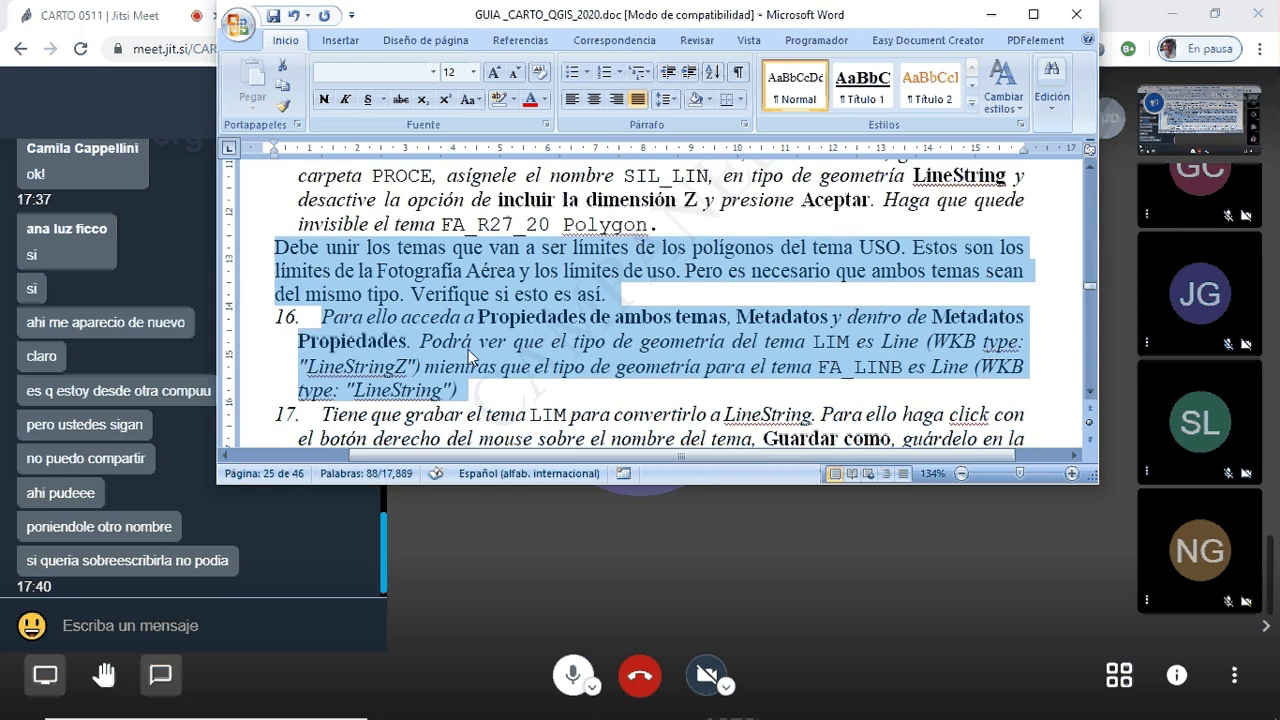
key("alt+Tab")
key("alt+Tab")
key("Tab")
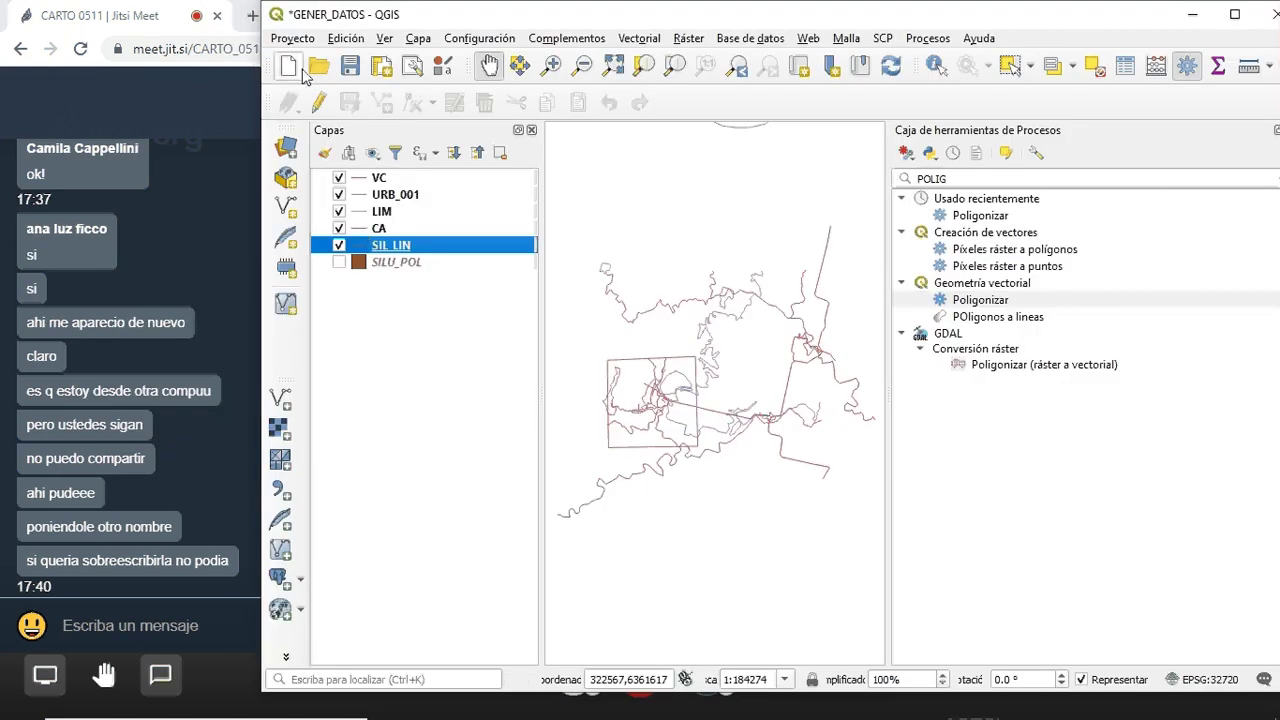
Open the SIL_LIN layer's properties and examine its geometry type in the provider information
right_click(400, 250)
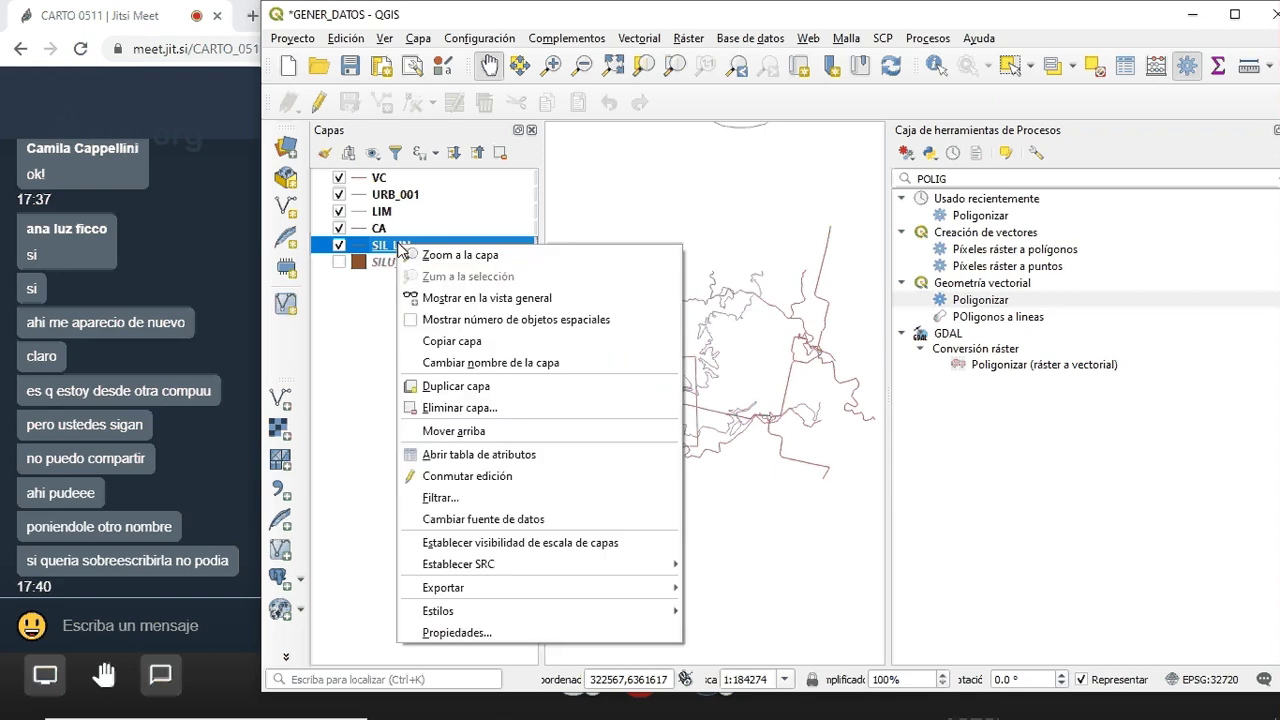
left_click(521, 641)
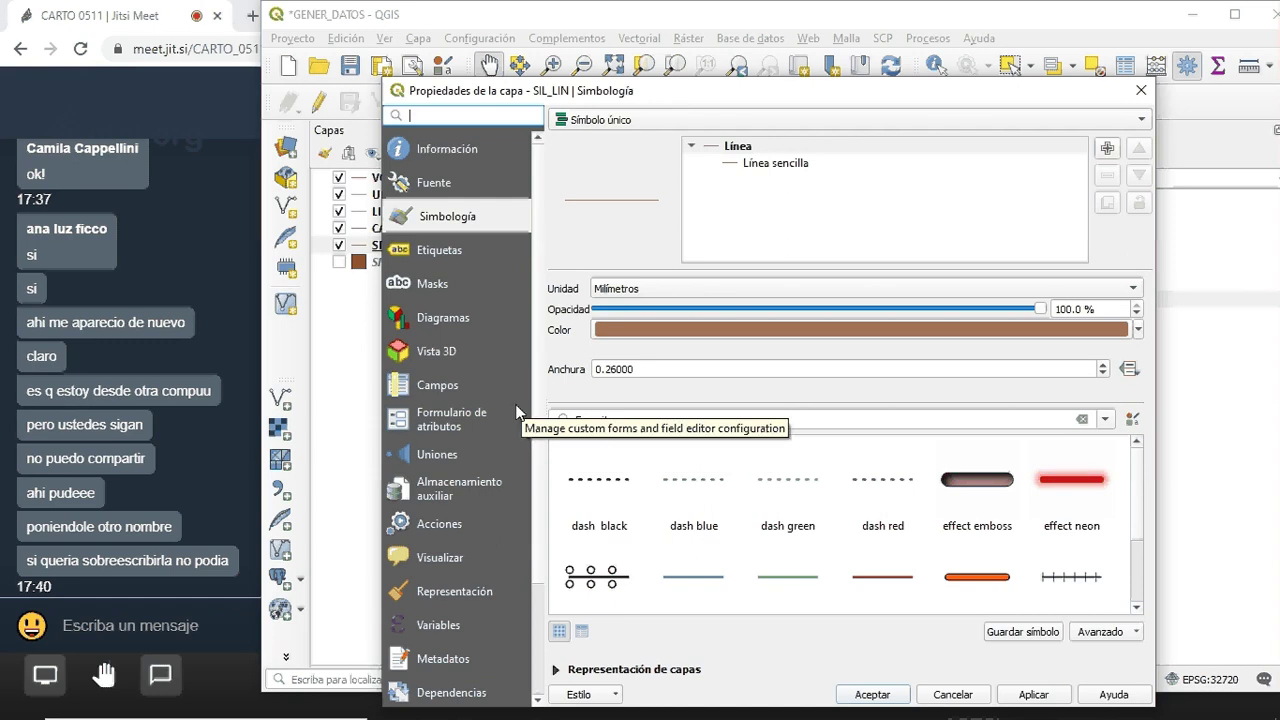
left_click(446, 150)
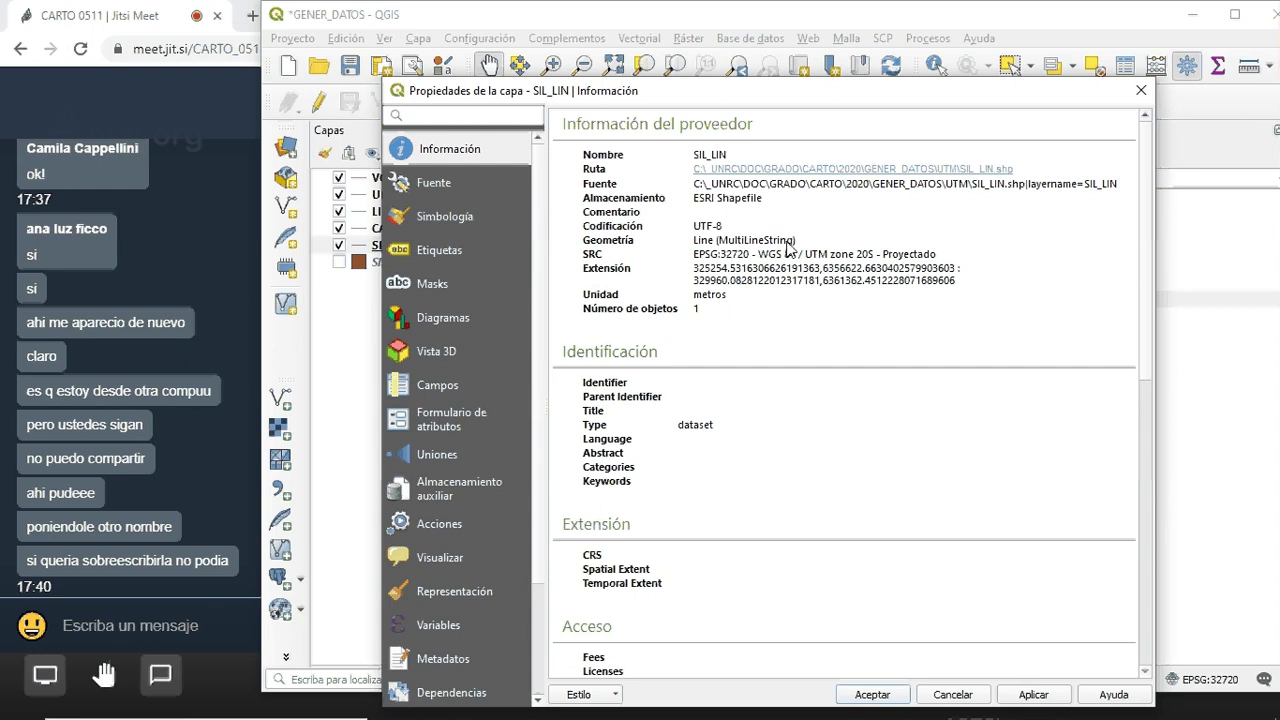
Open SIL_LIN's metadata, switch to the Word guide GUIA _CARTO_QGIS_2020.doc to consult step 16, and return to QGIS
left_click(440, 659)
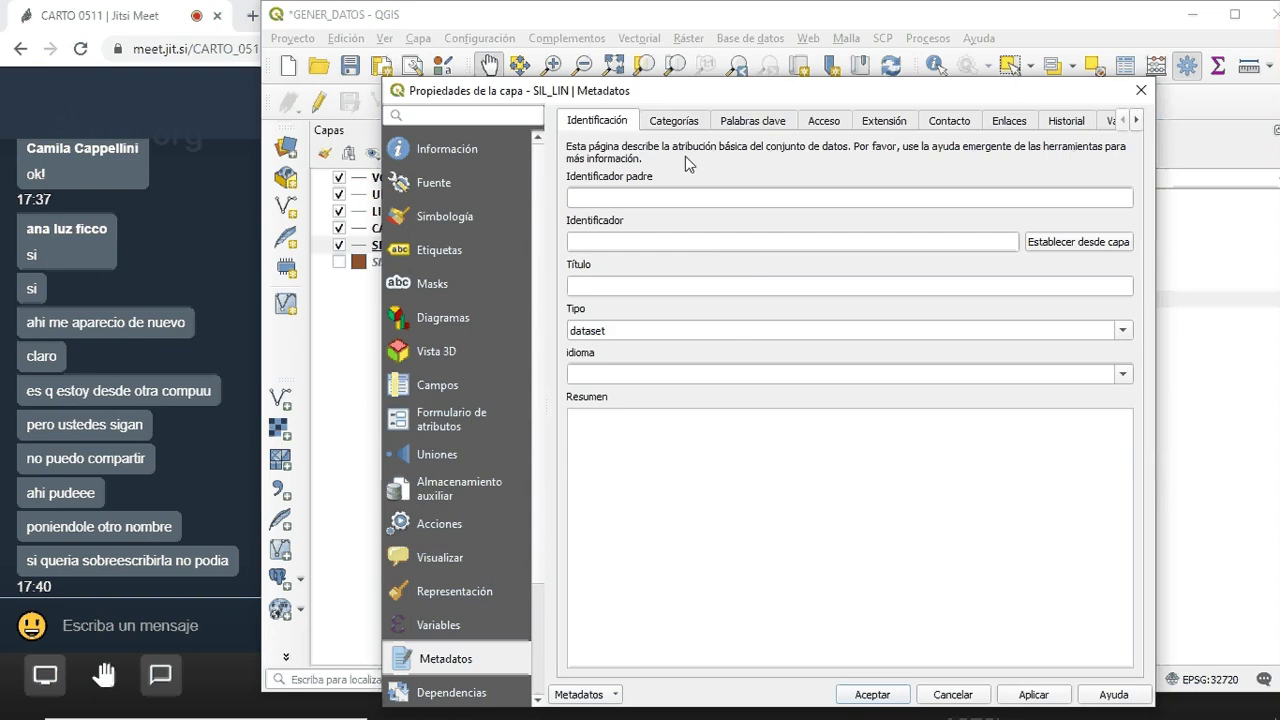
key("alt+Tab")
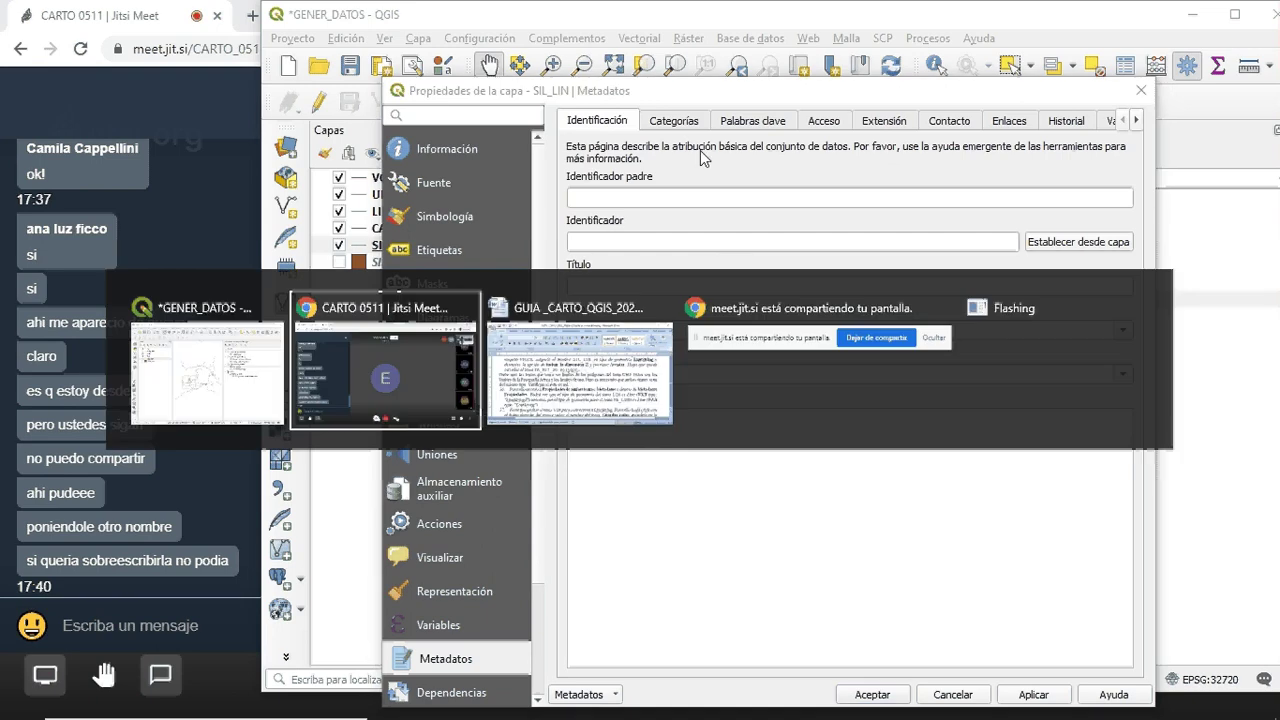
key("alt+Tab")
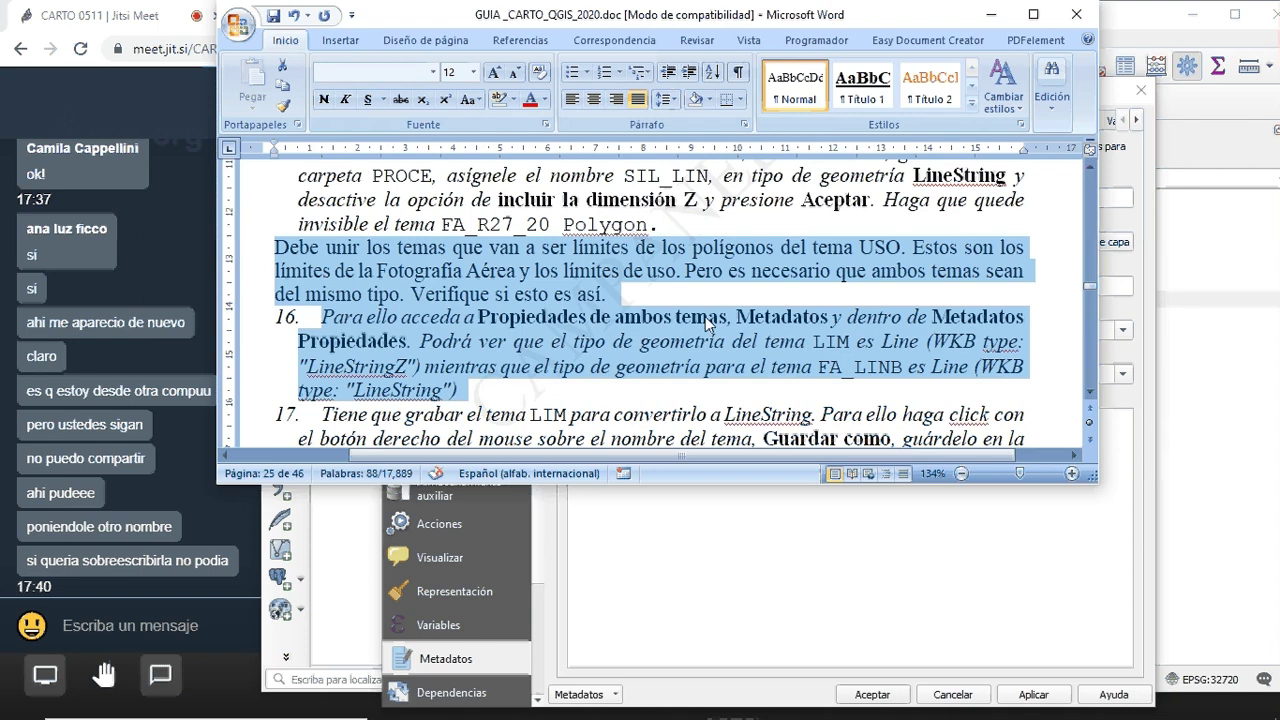
key("alt+Tab")
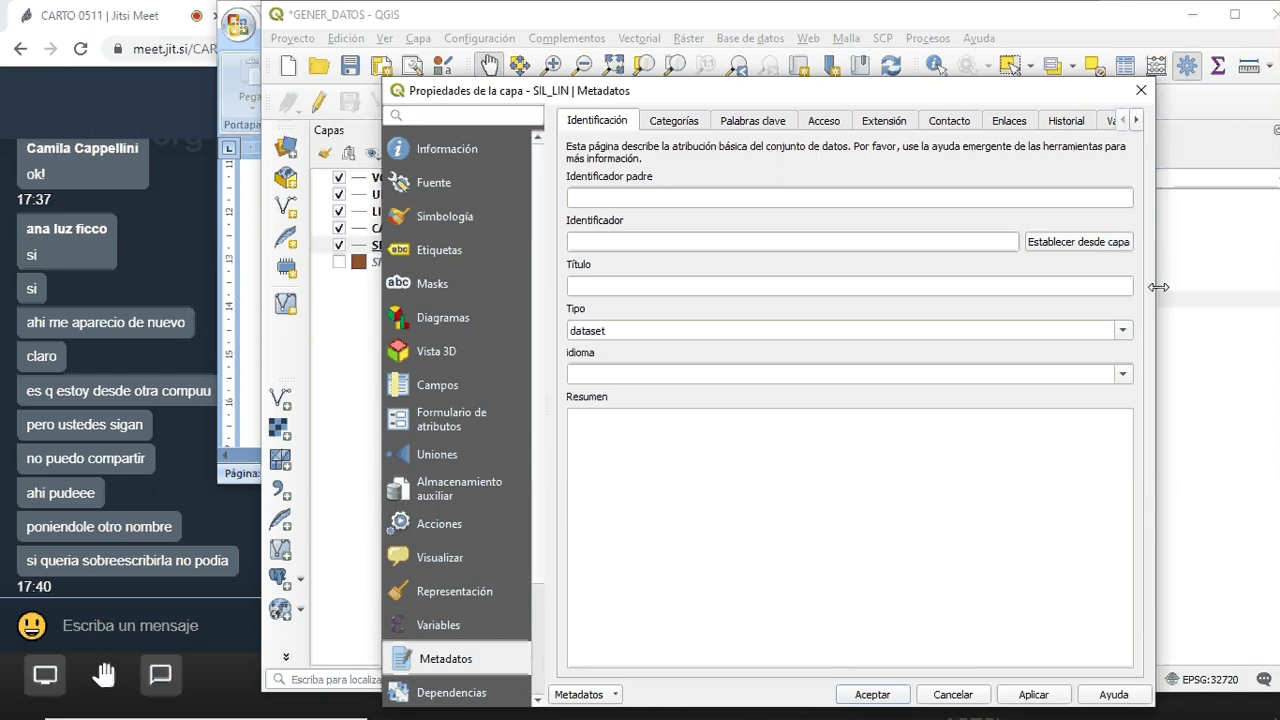
Widen the layer properties dialog and look through SIL_LIN's metadata sections, from categories to validation, for the geometry type
left_click_drag(1158, 287, 1230, 282)
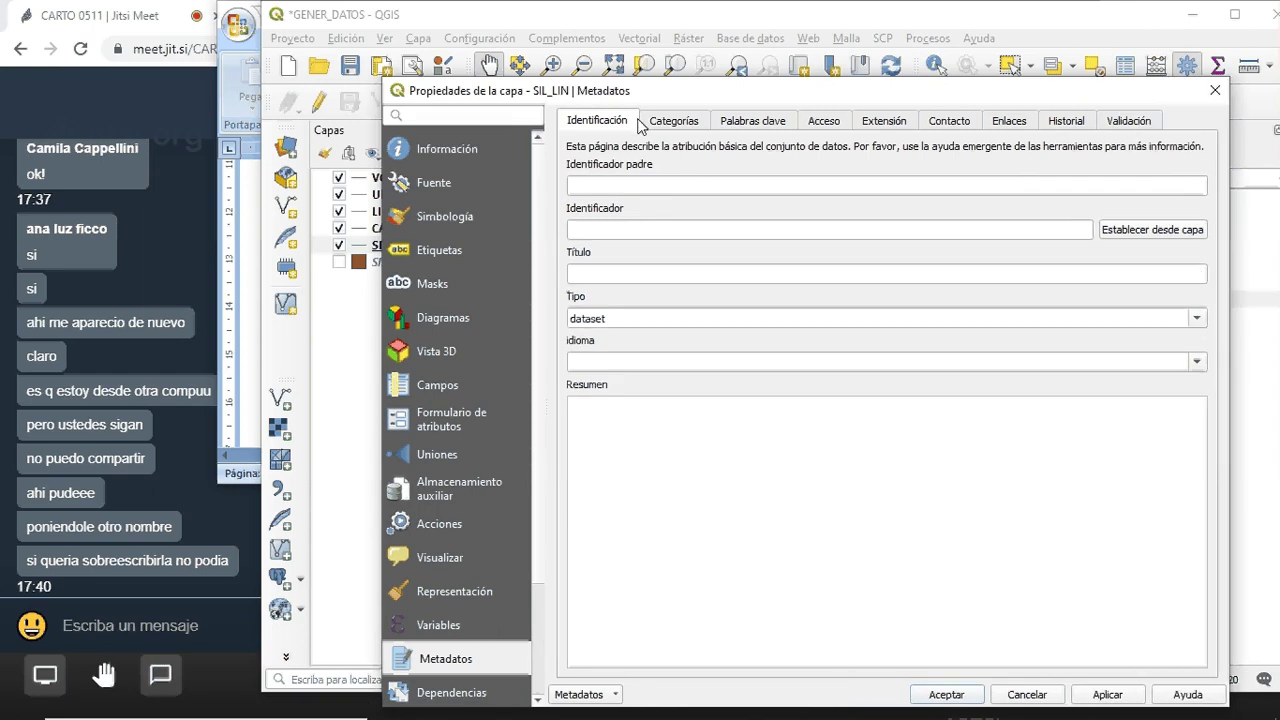
left_click(670, 122)
left_click(750, 121)
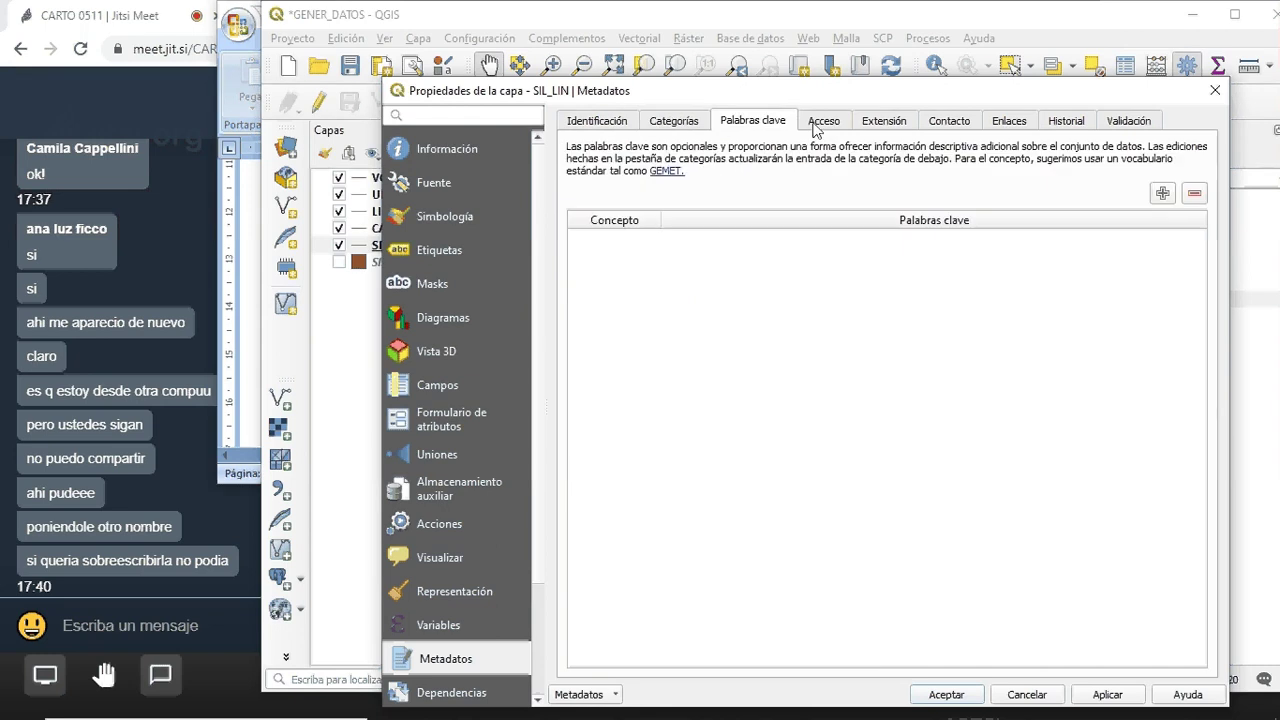
left_click(820, 121)
left_click(884, 121)
left_click(949, 121)
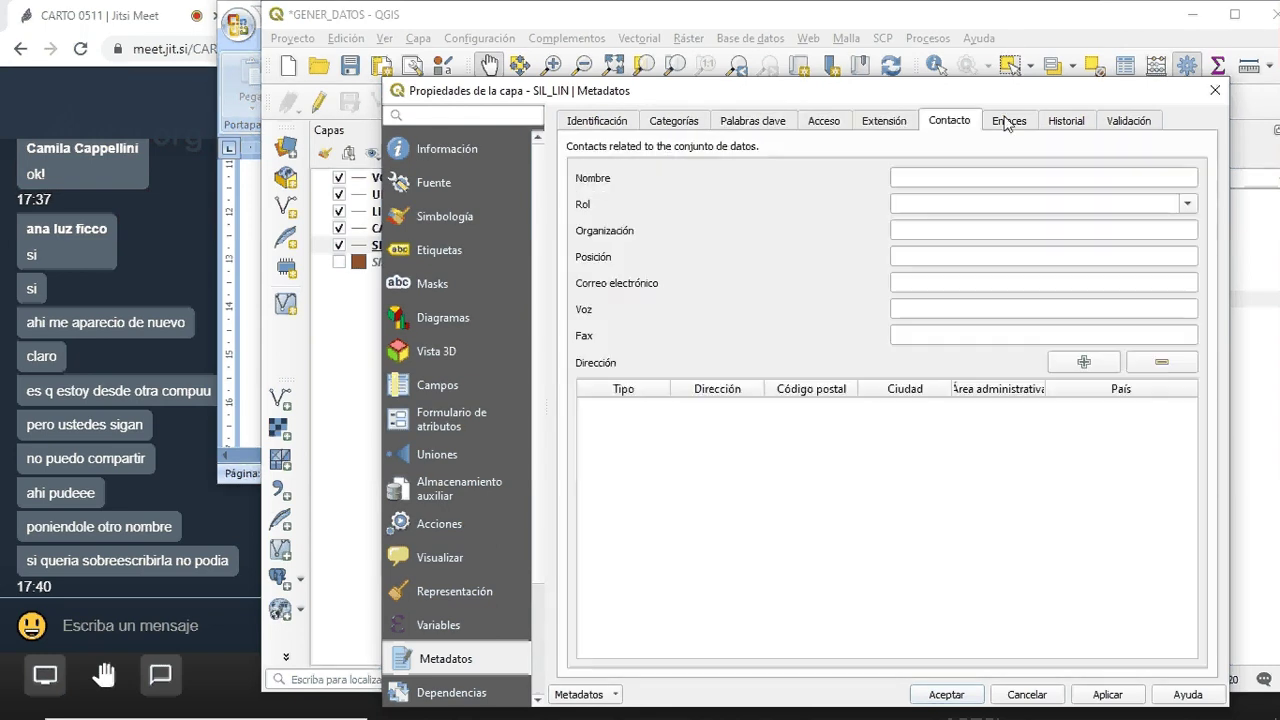
left_click(1064, 121)
left_click(1128, 121)
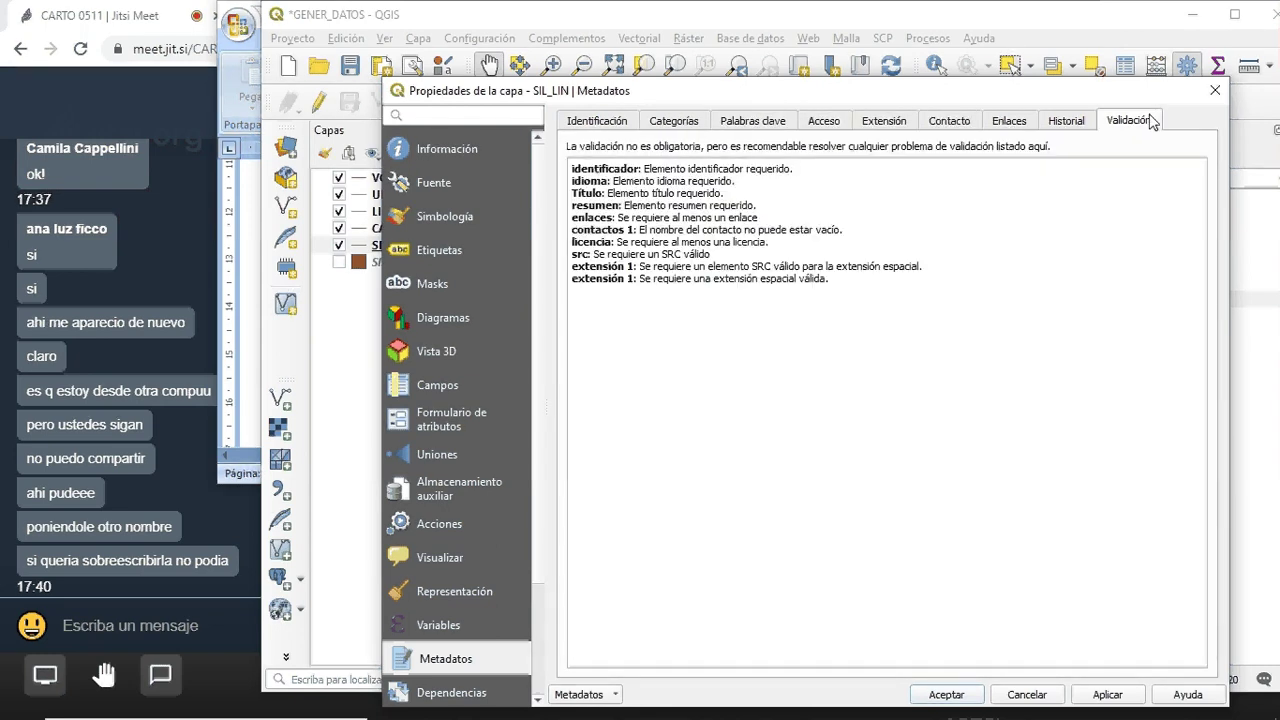
Compare the geometry types of the SIL_LIN and LIM layers in their provider information
left_click(446, 149)
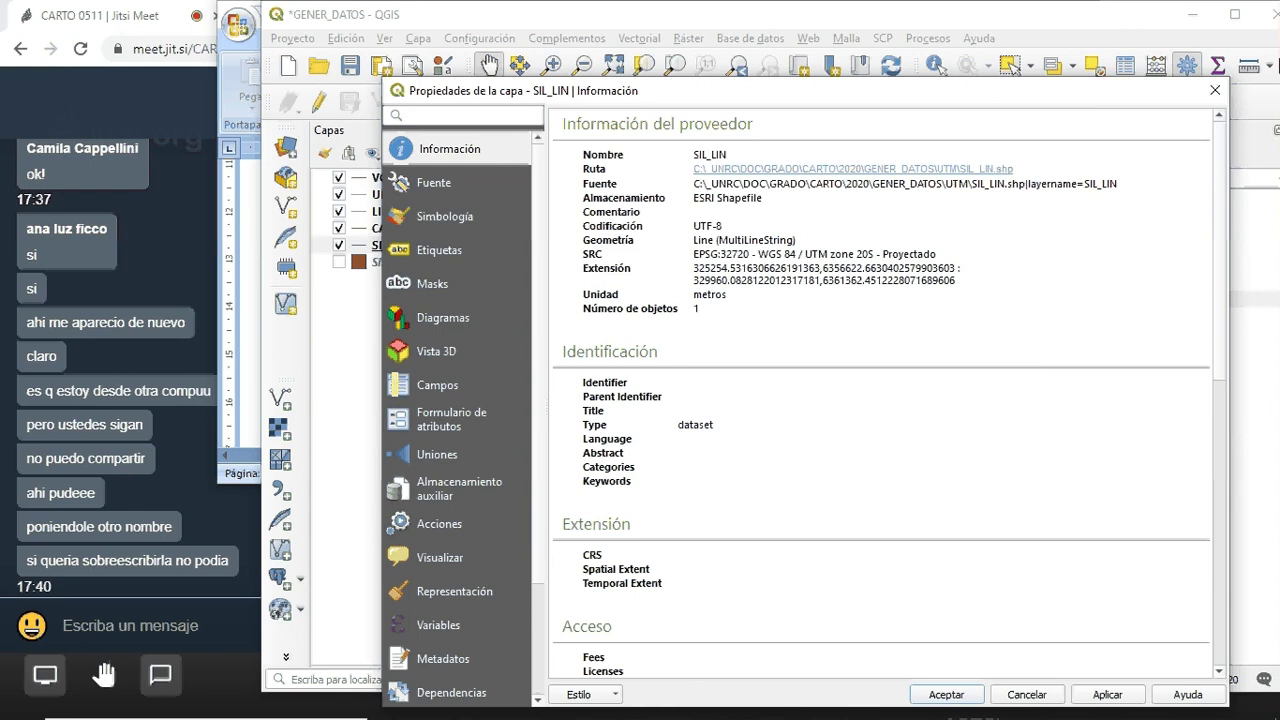
left_click(1213, 93)
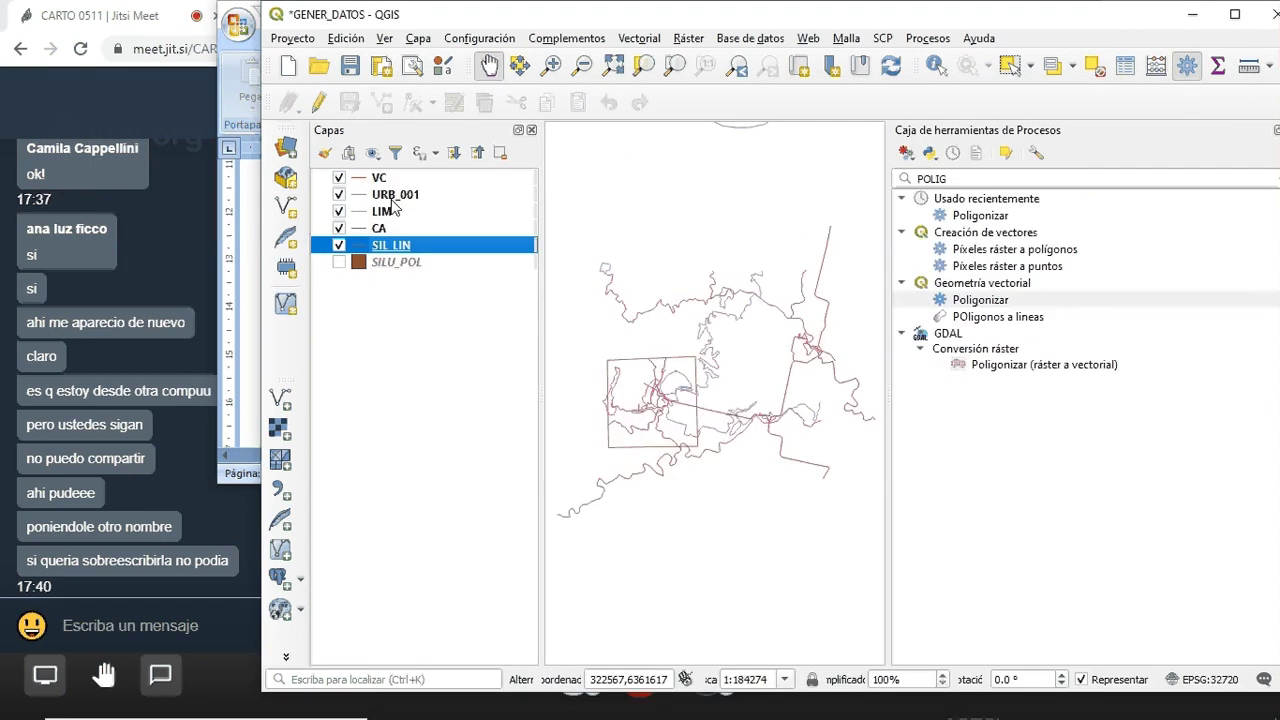
right_click(388, 211)
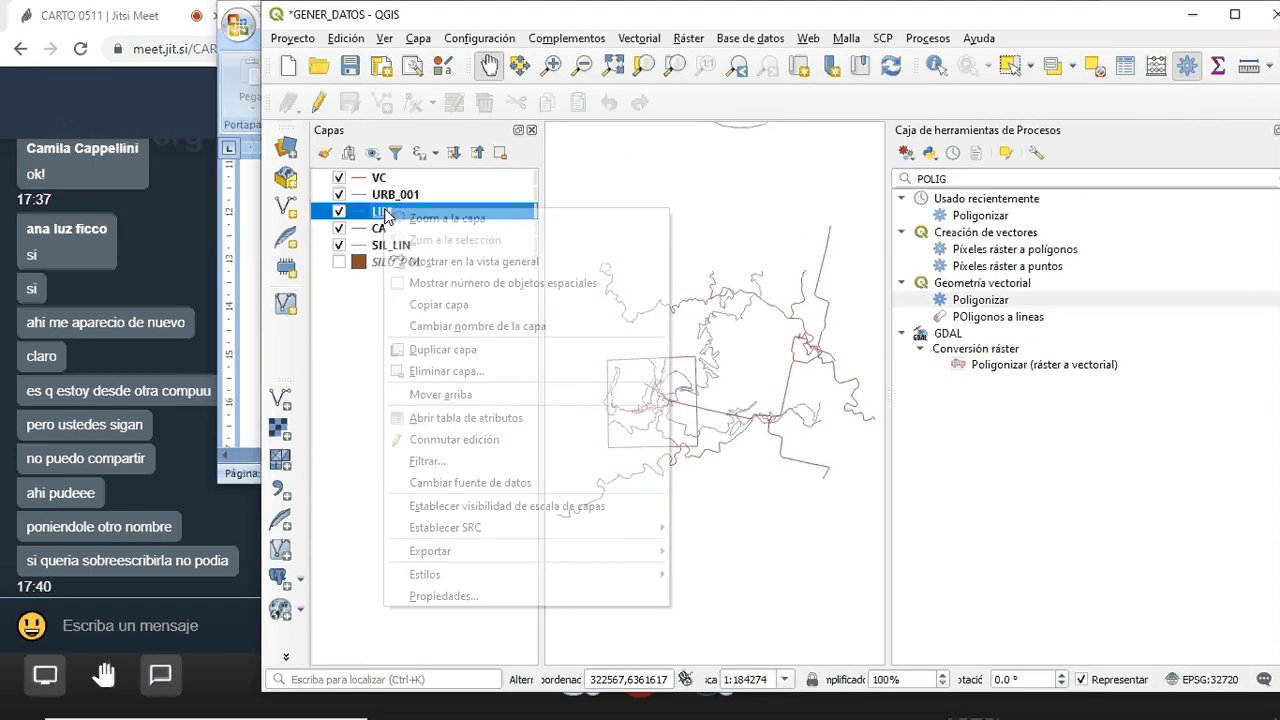
left_click(430, 596)
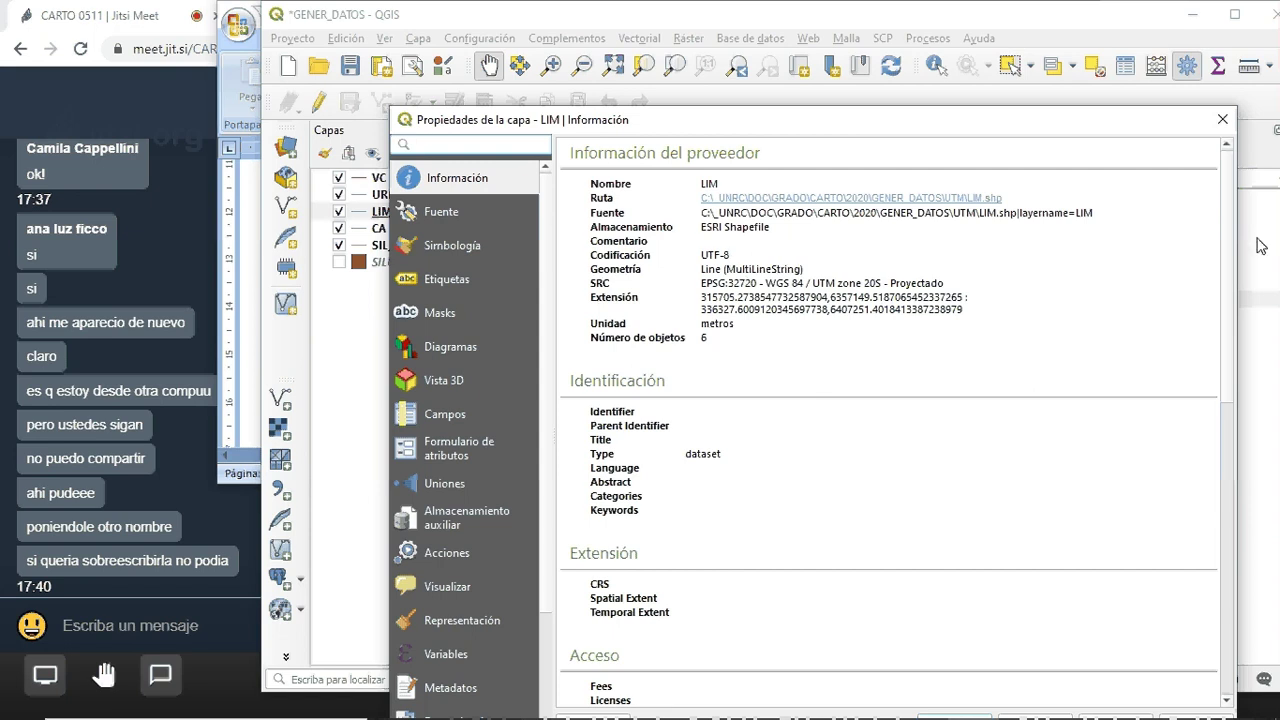
left_click(1222, 120)
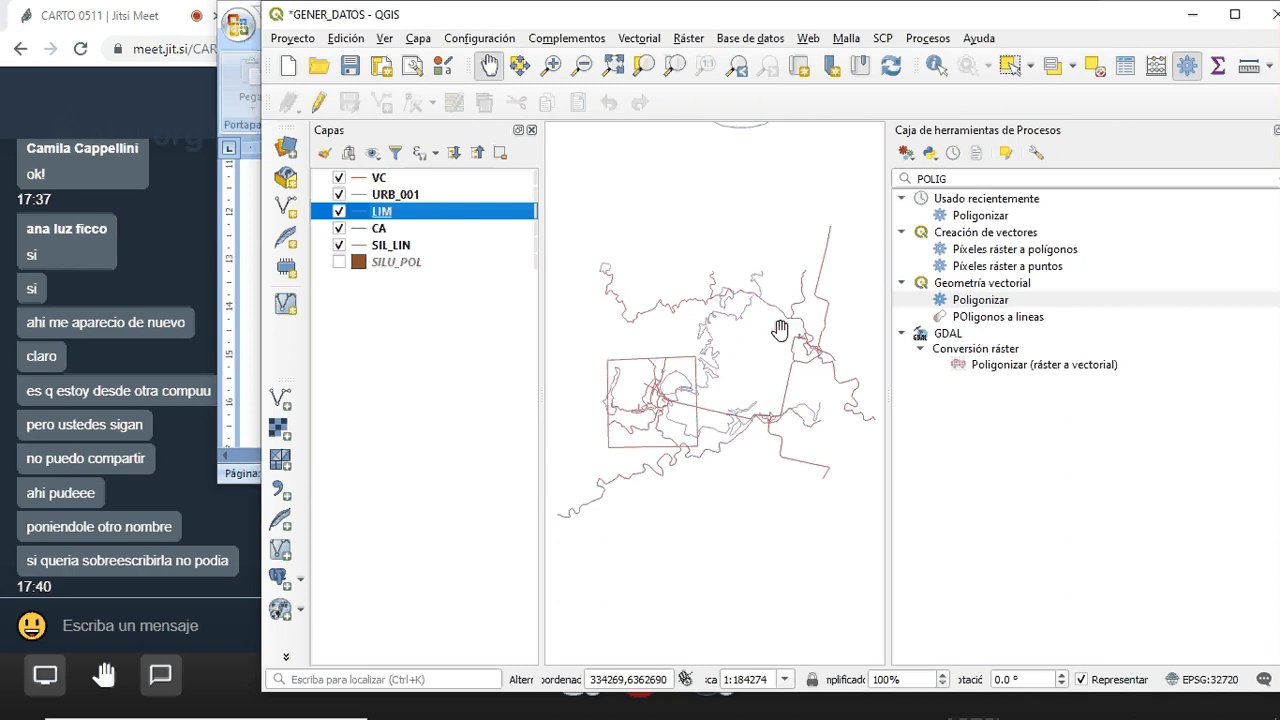
Switch to the Word guide to read steps 17 to 19, highlight the step 19 instructions on combining layers, and return to QGIS
key("alt+Tab")
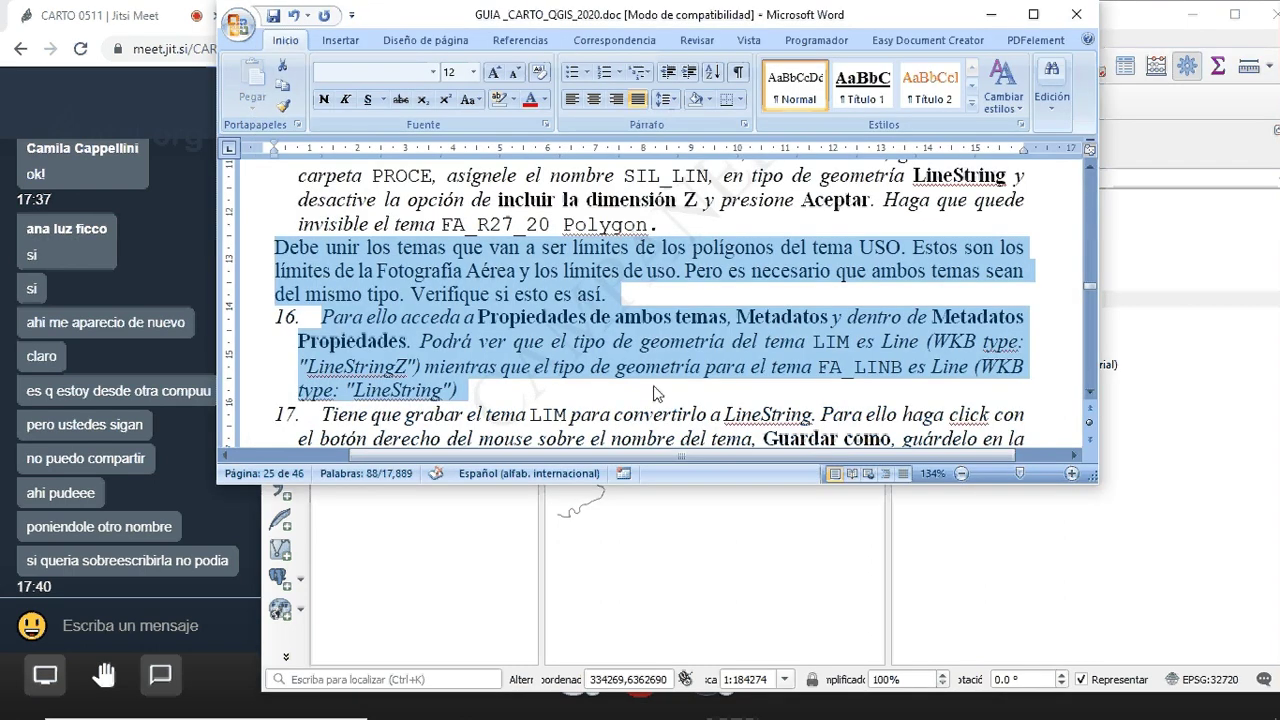
scroll(432, 300, "down", 3)
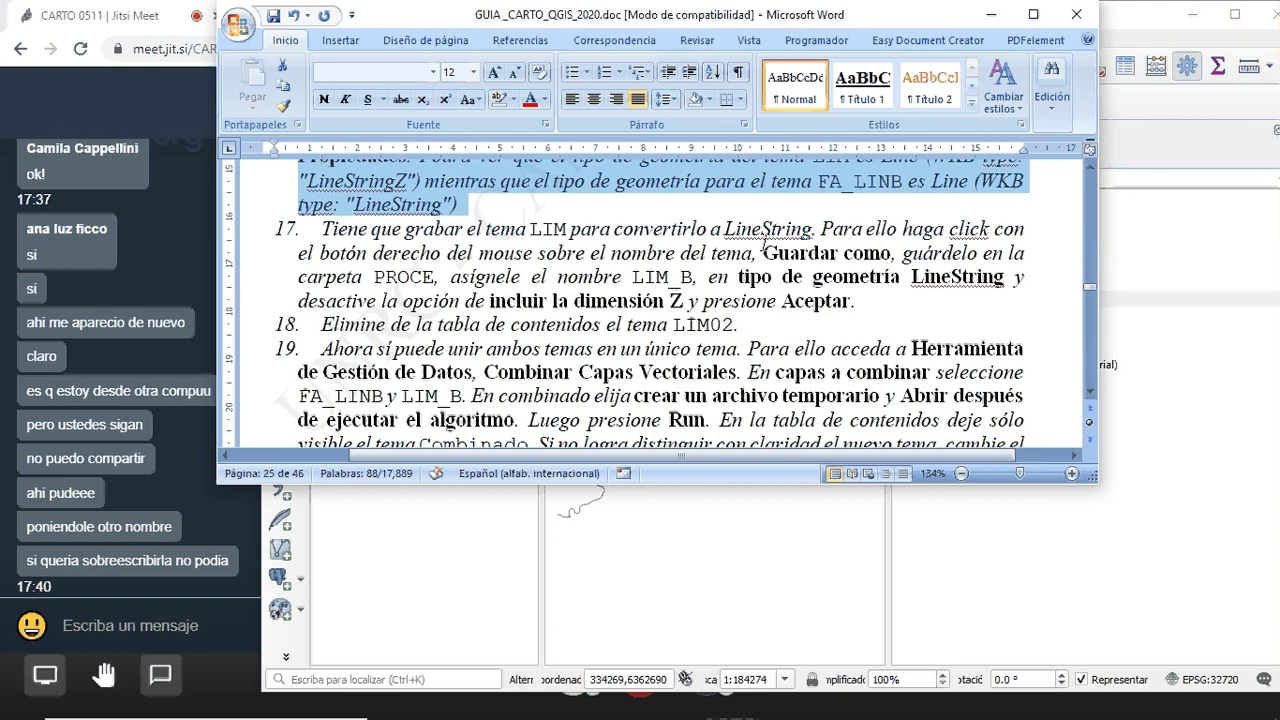
scroll(648, 296, "down", 1)
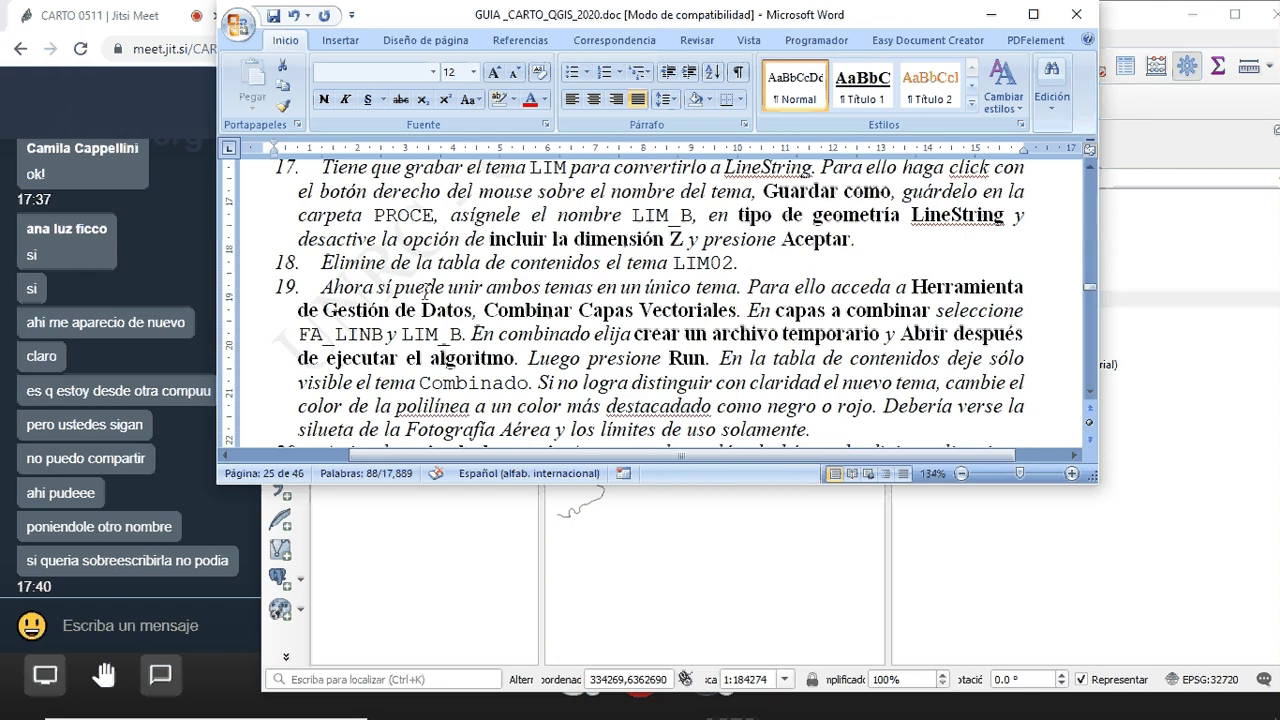
left_click_drag(331, 292, 1020, 358)
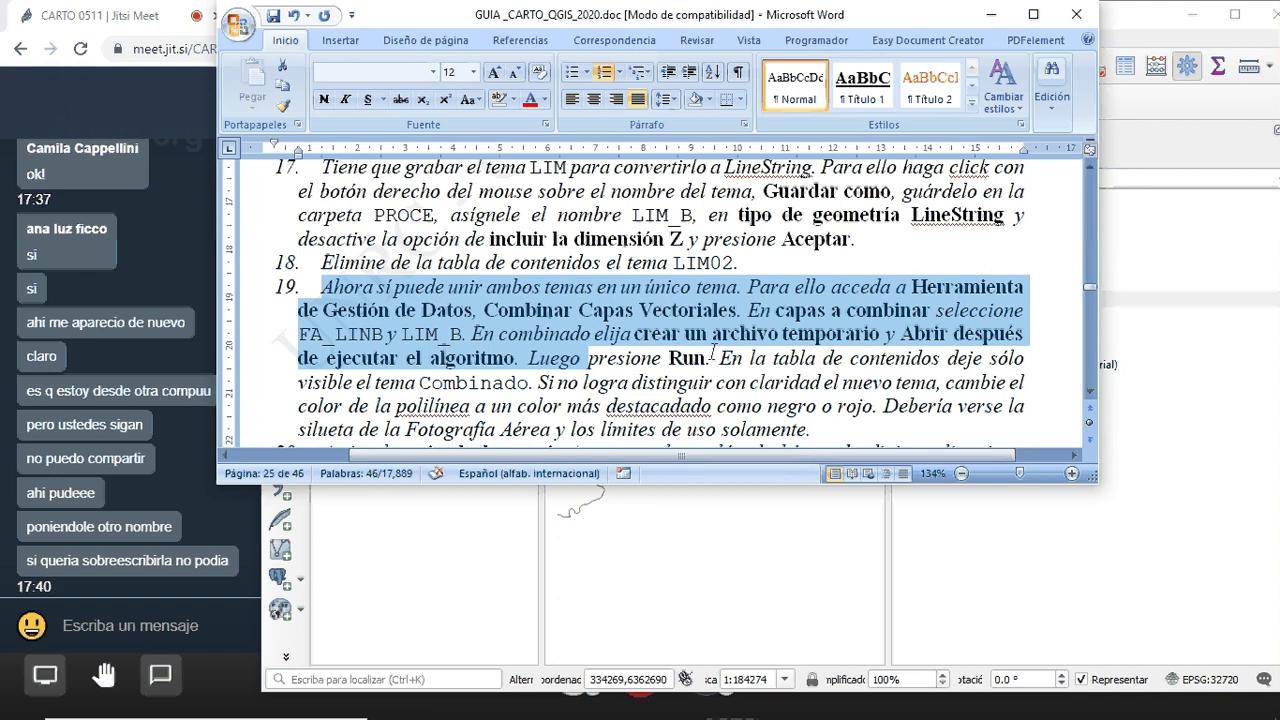
key("alt+Tab")
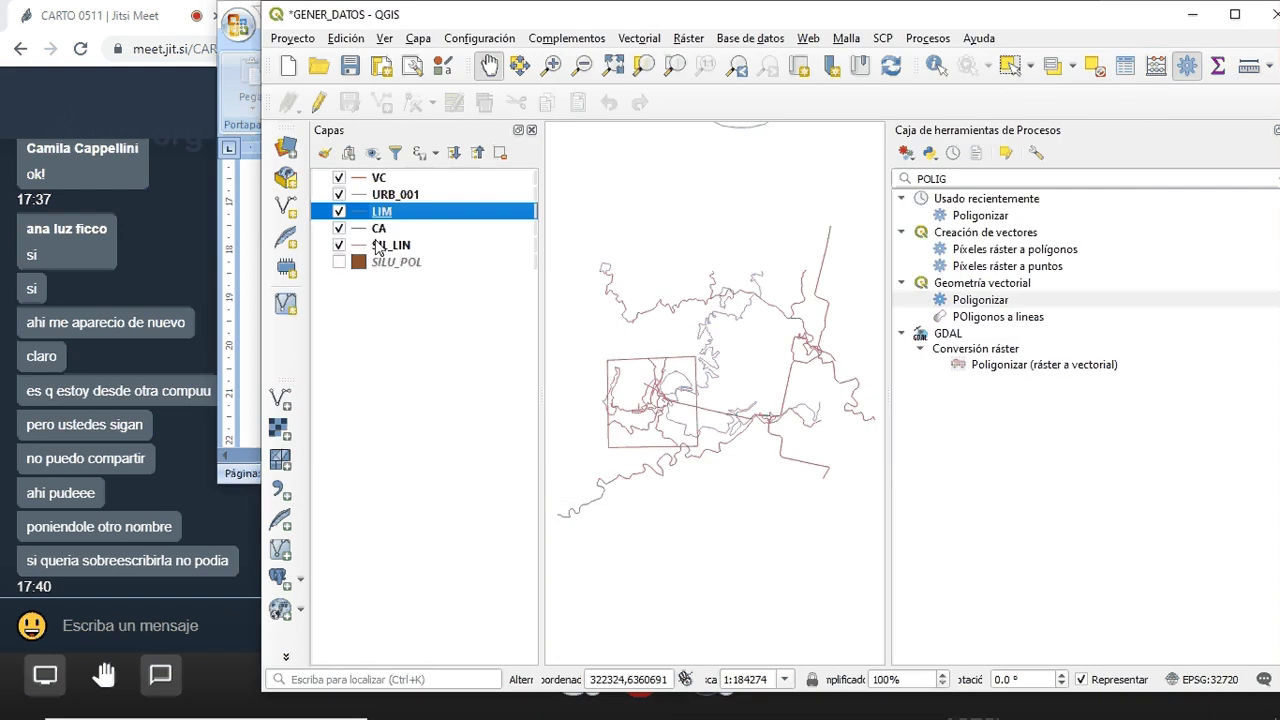
Start the Unir capas vectoriales tool and choose LIM and SIL_LIN as its input layers
left_click(640, 40)
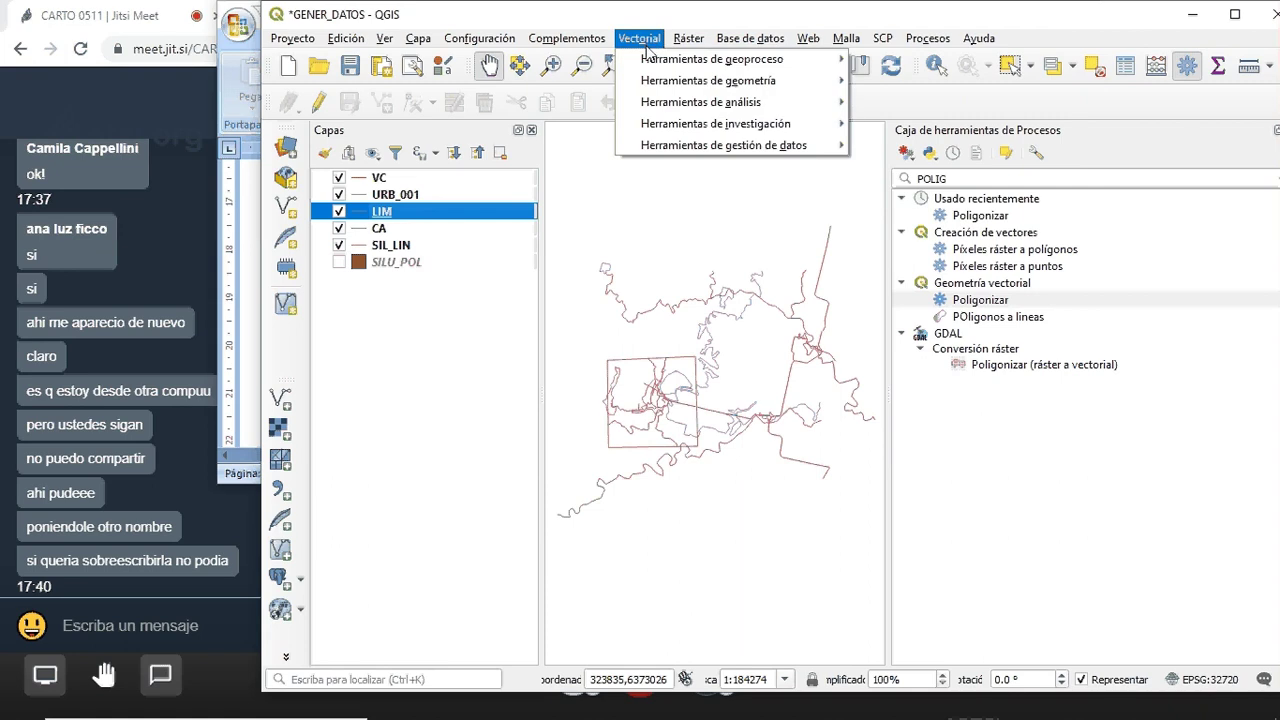
mouse_move(675, 150)
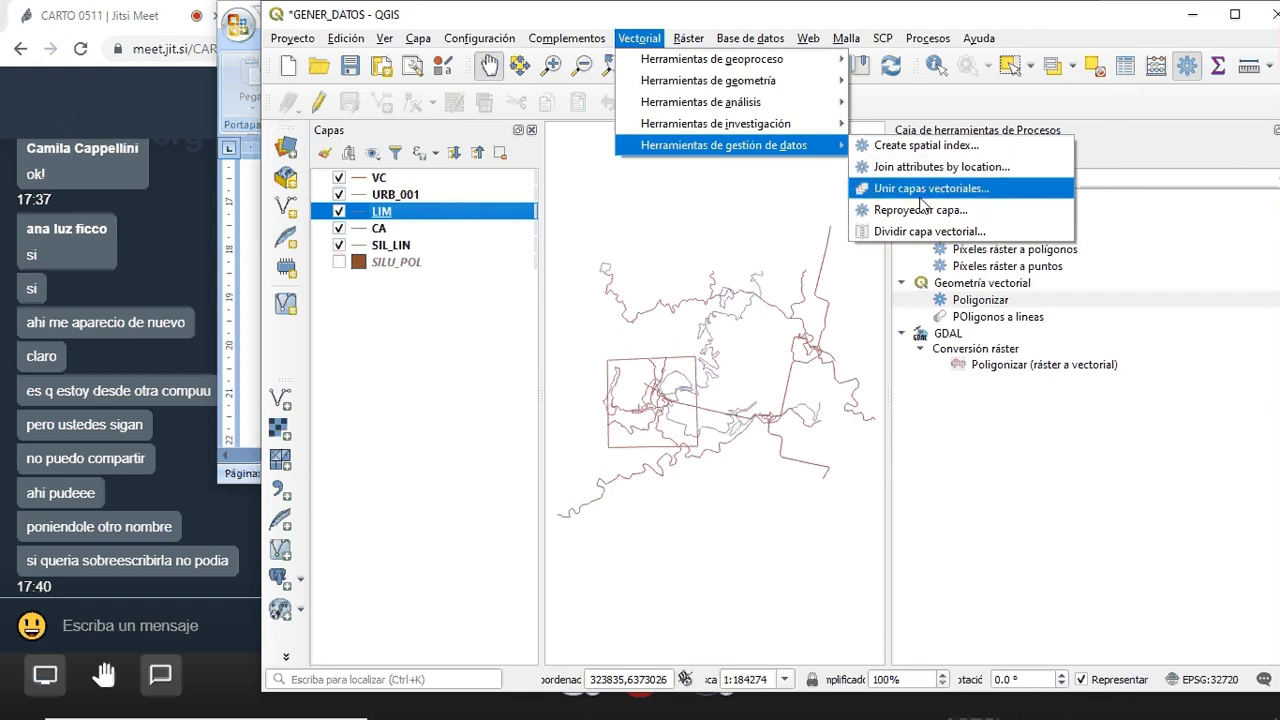
left_click(918, 188)
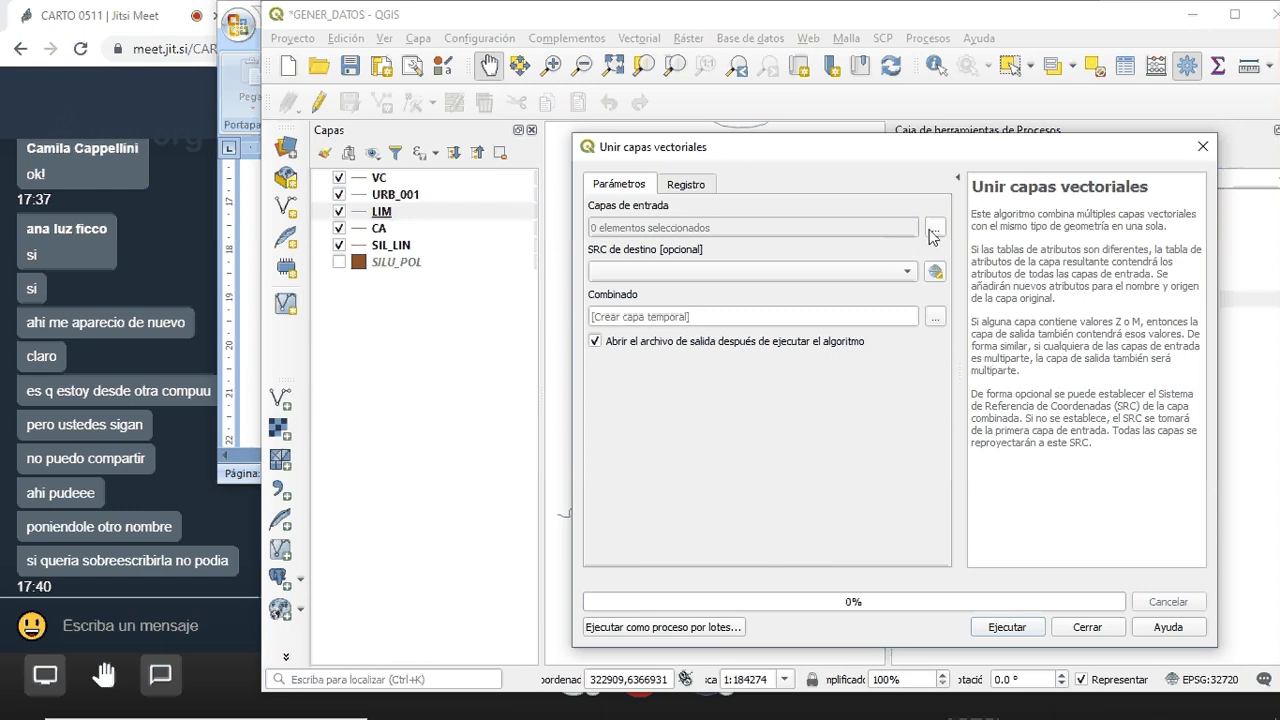
left_click(935, 228)
left_click(417, 387)
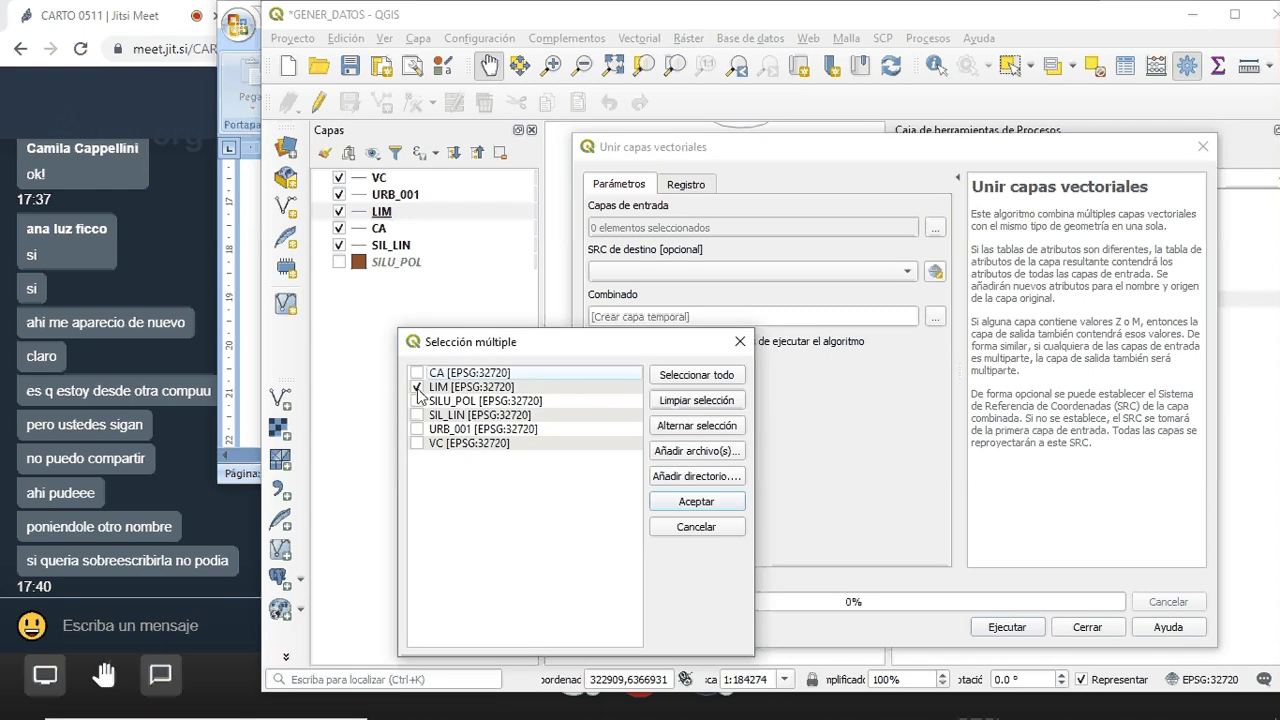
left_click(417, 415)
left_click(697, 502)
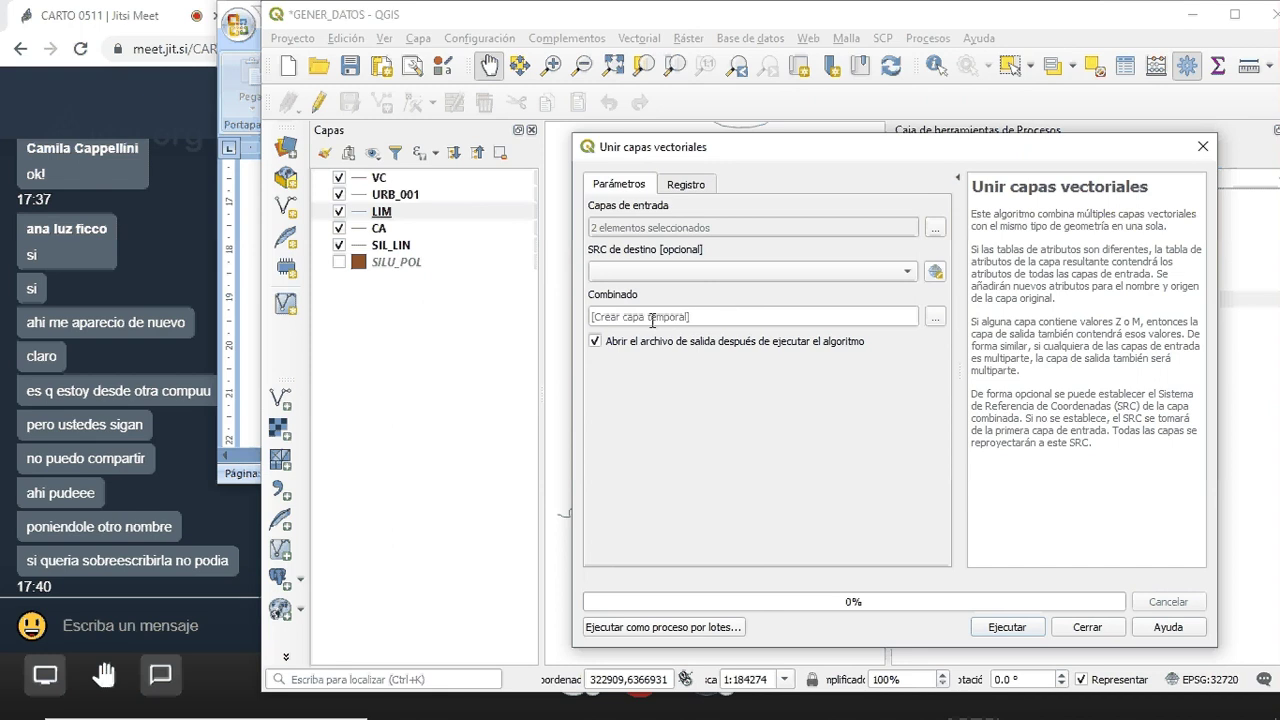
Set the merged output to a shapefile named BORRAR_USOS in the UTM folder
left_click(935, 316)
left_click(975, 346)
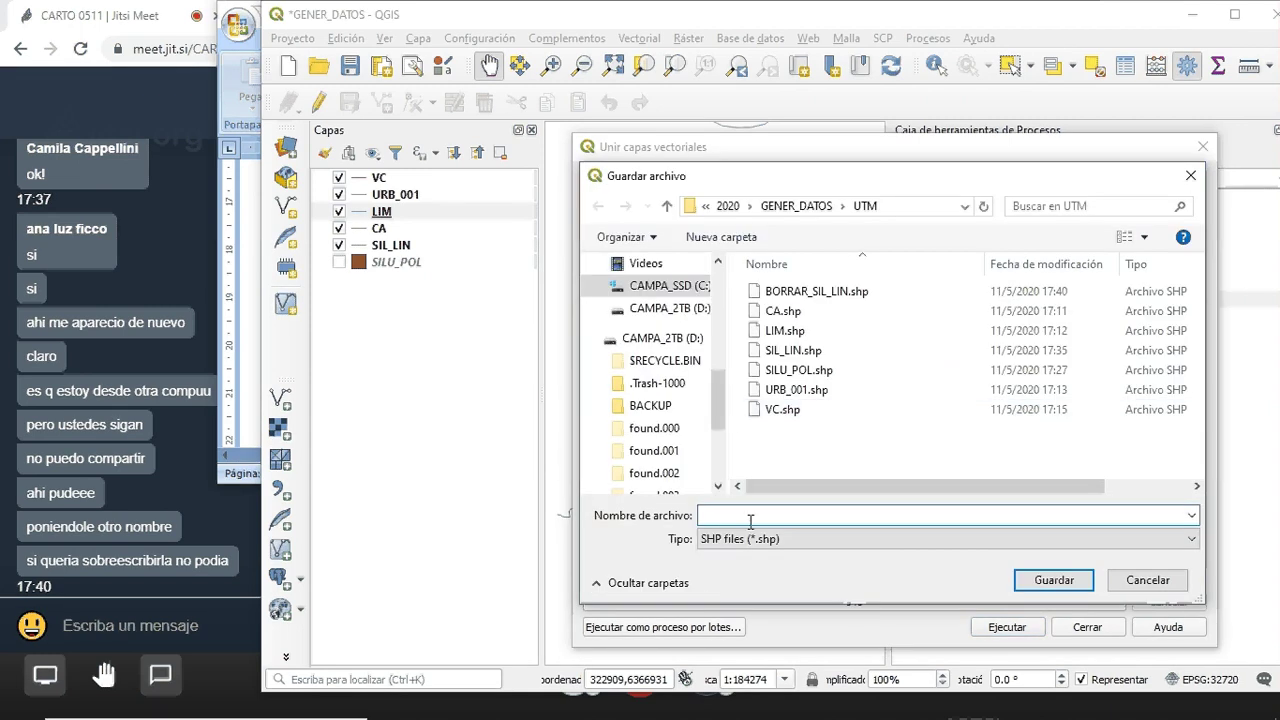
type("BORR")
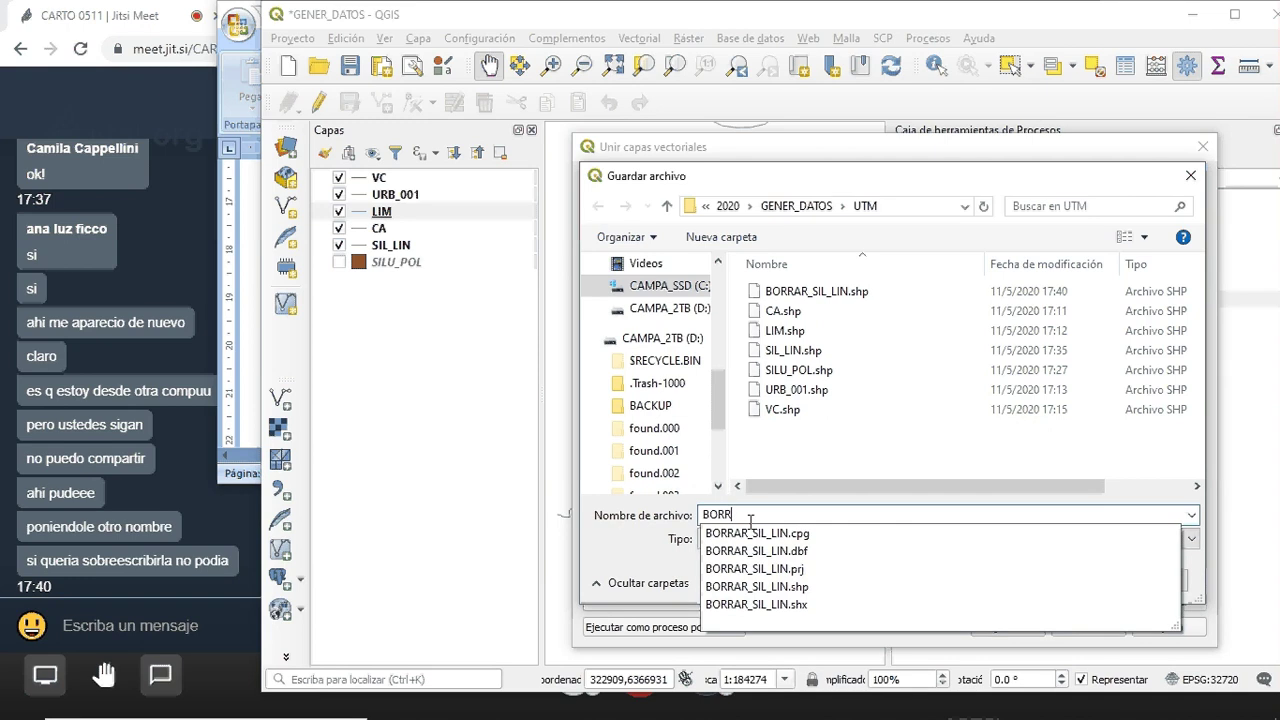
type("AR_USOS")
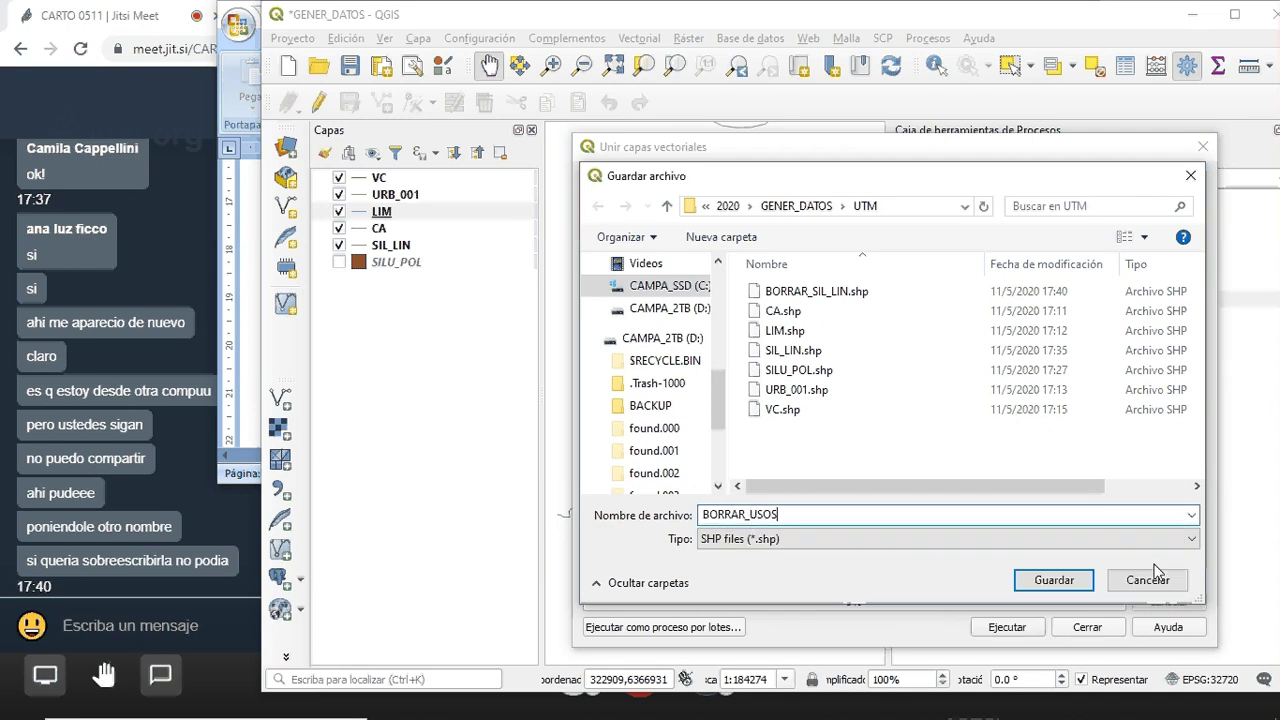
left_click(1054, 580)
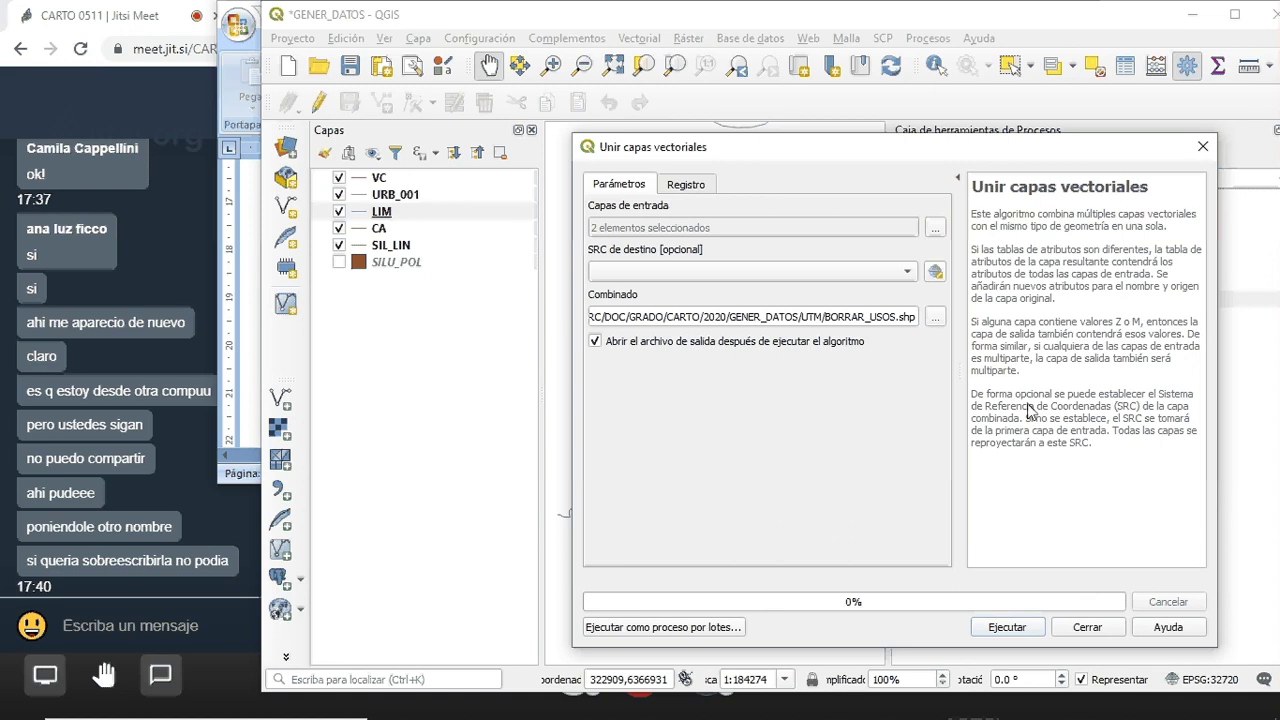
Review the selected input layers, run the merge of LIM and SIL_LIN, and close the tool
left_click(935, 229)
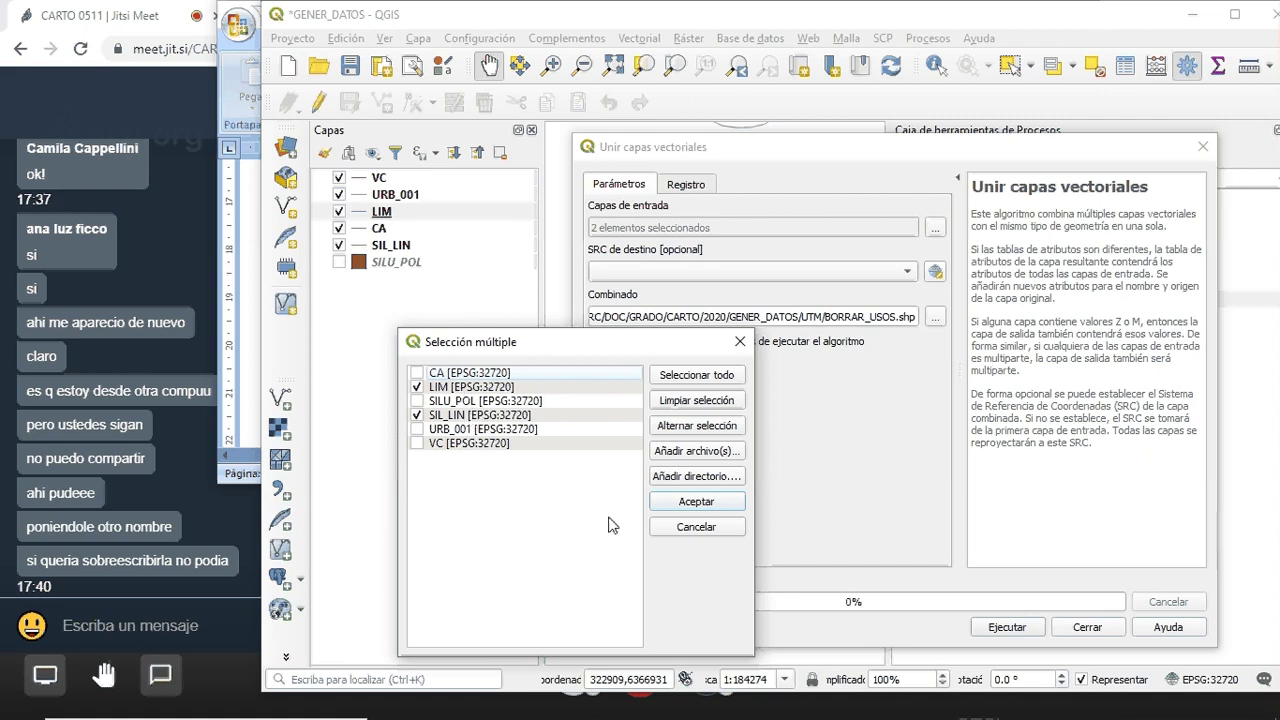
left_click(704, 530)
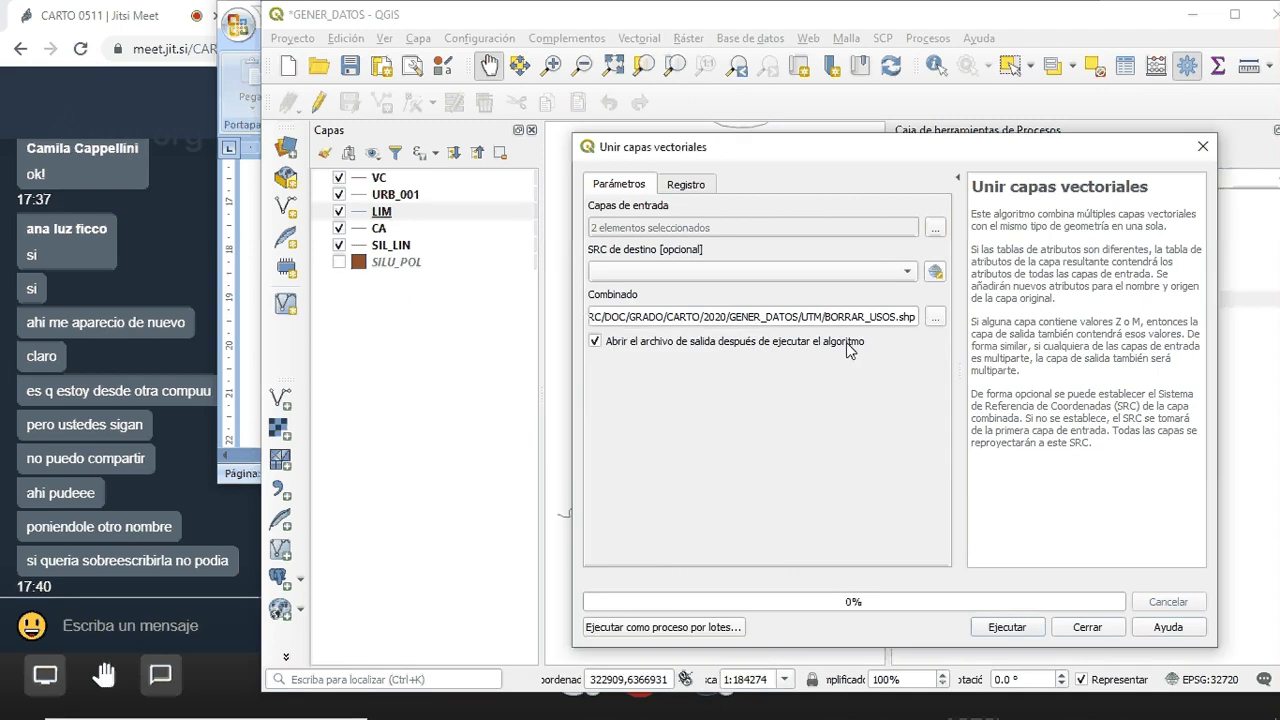
left_click(1017, 627)
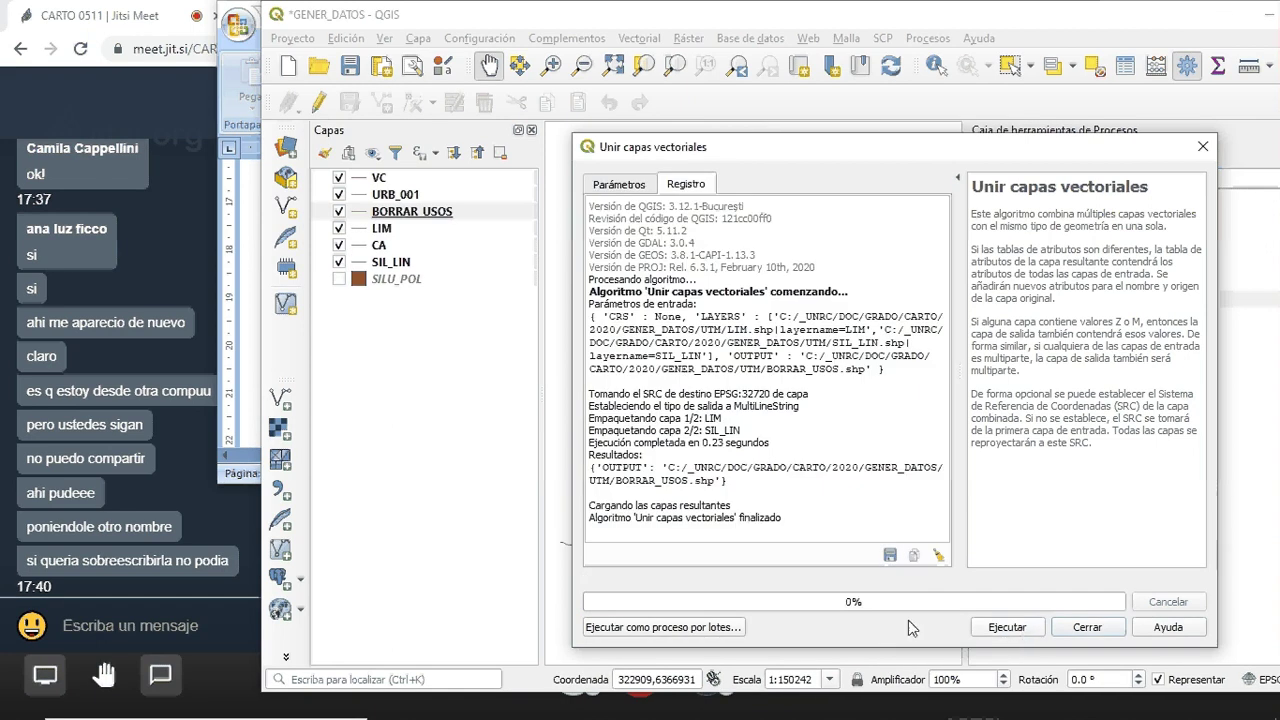
left_click(1204, 146)
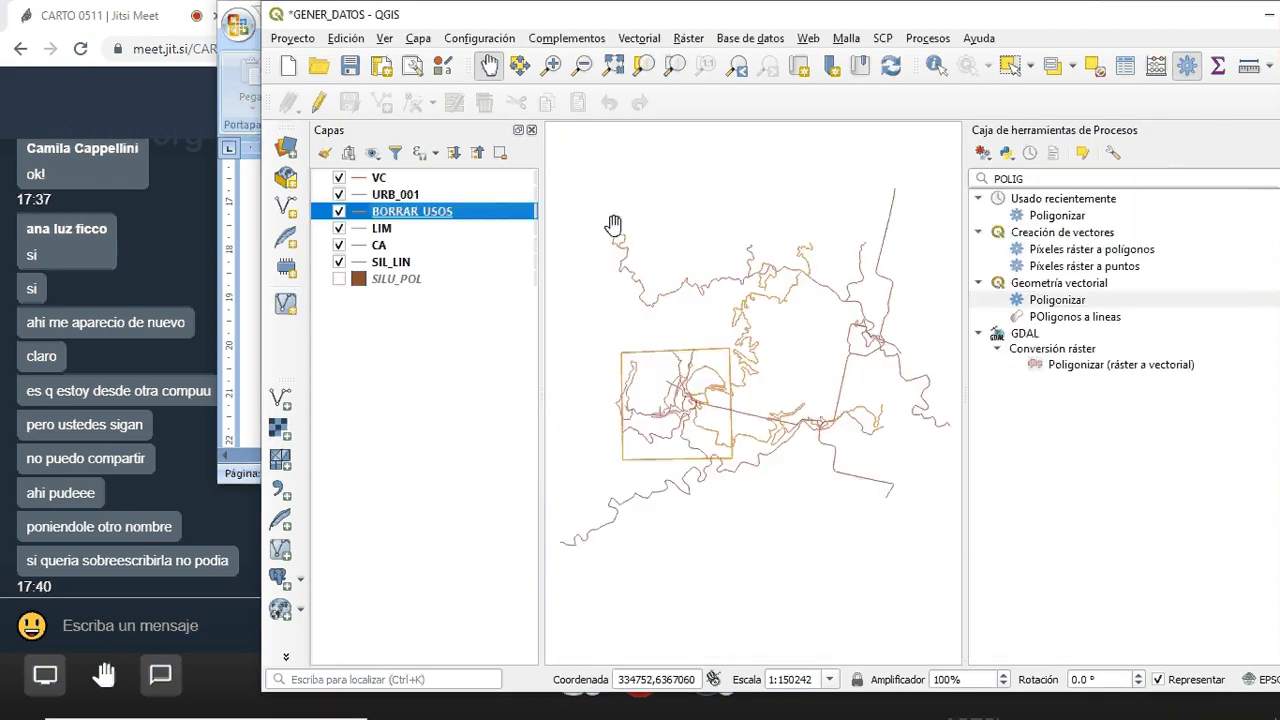
Hide the SIL_LIN, CA, LIM, URB_001 and VC layers so that only BORRAR_USOS is displayed
left_click(339, 262)
left_click(339, 245)
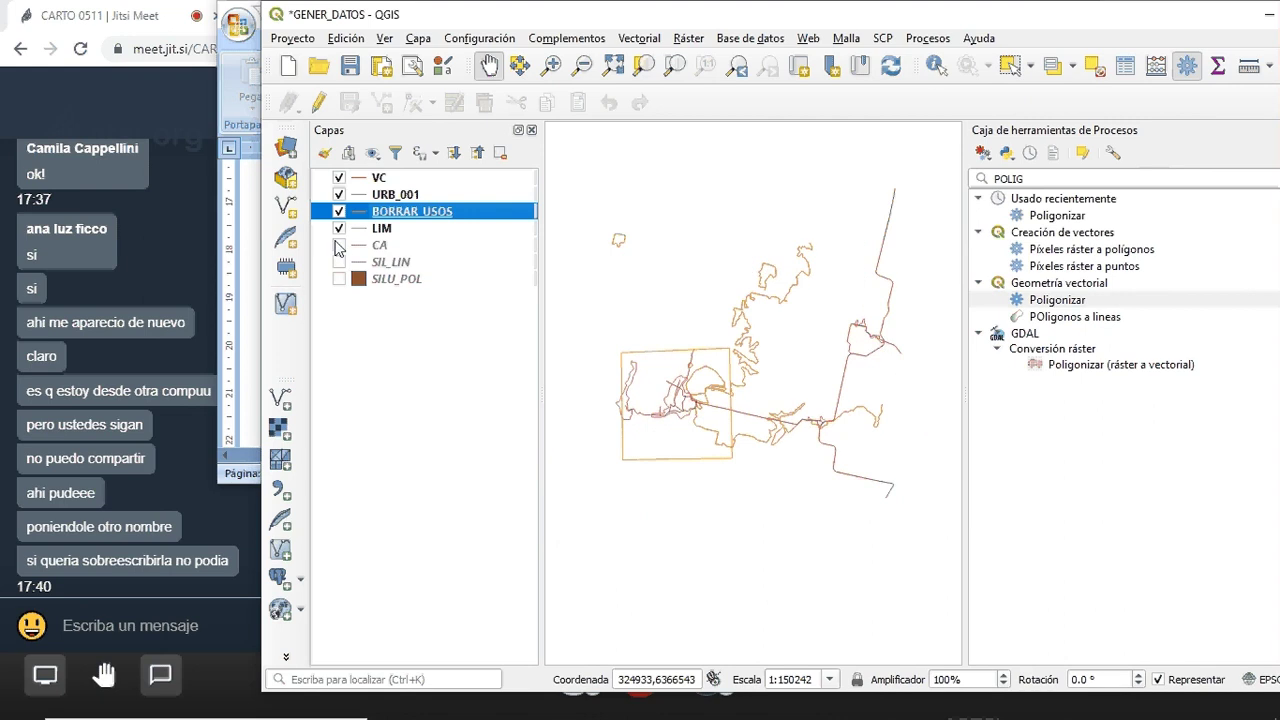
left_click(339, 228)
left_click(339, 194)
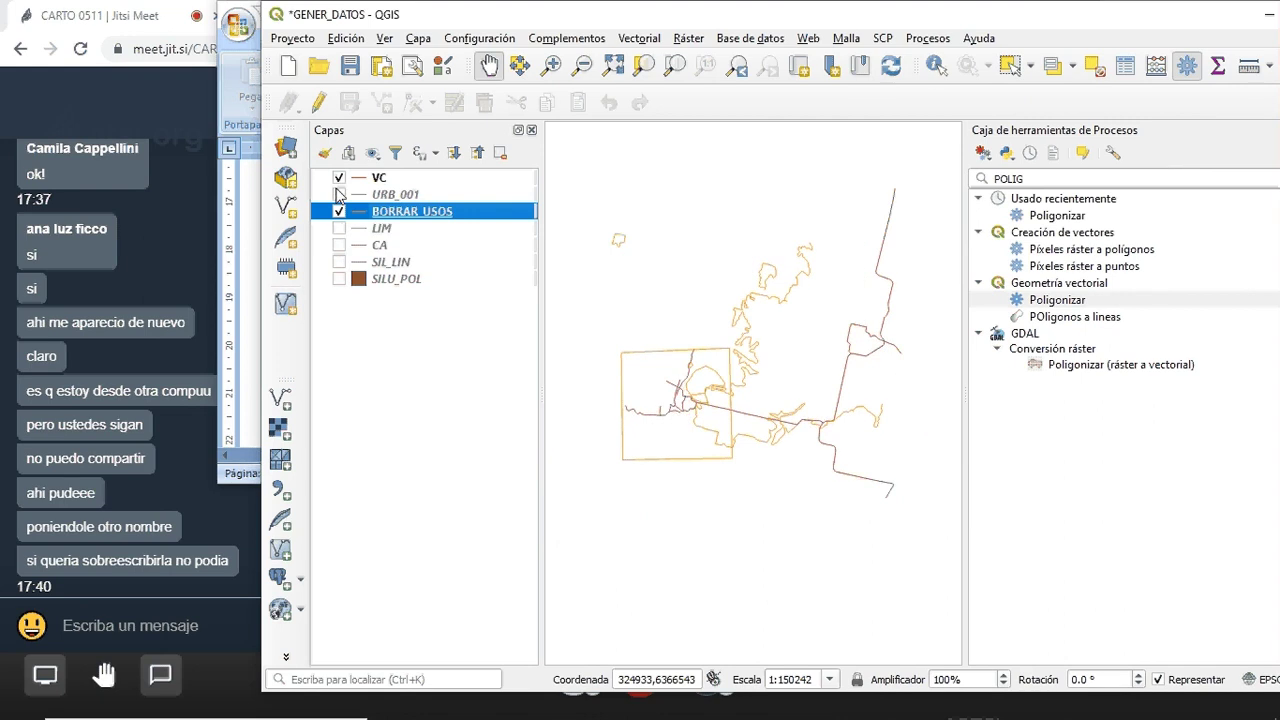
left_click(339, 177)
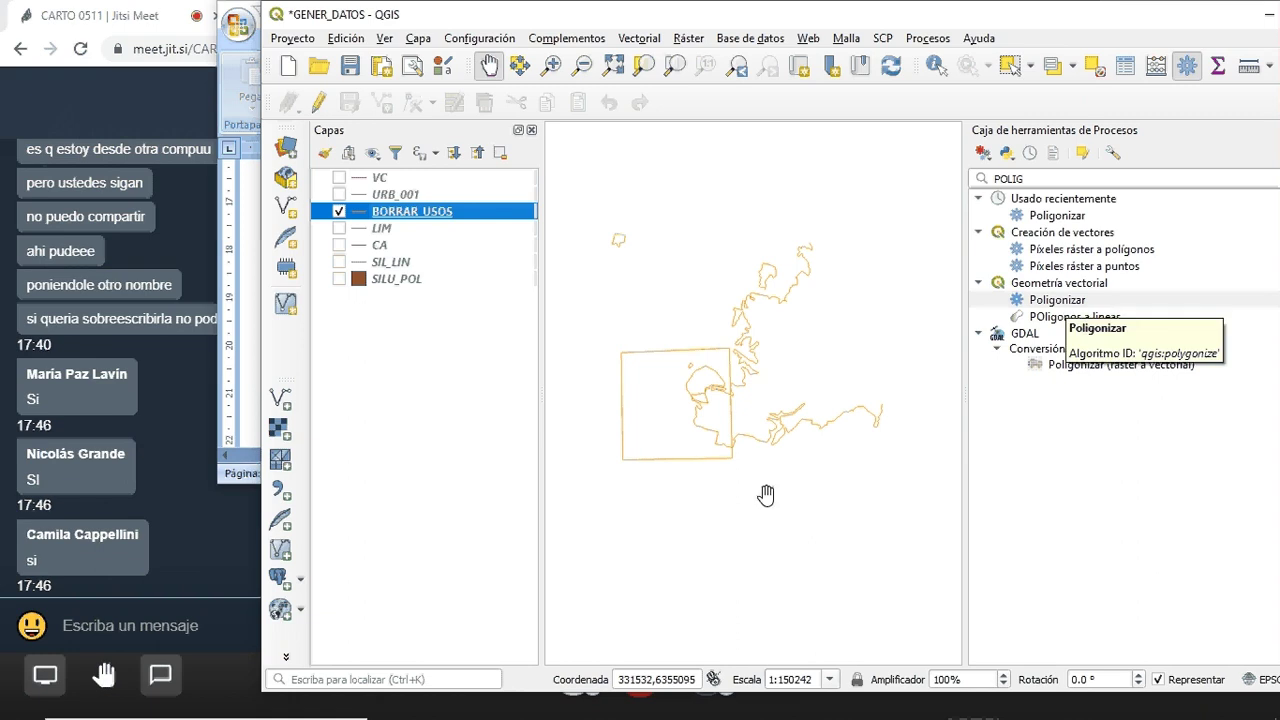
Switch to the Word guide, read steps 19 and 20 on combining layers and polygonizing, and return to QGIS
key("alt+Tab")
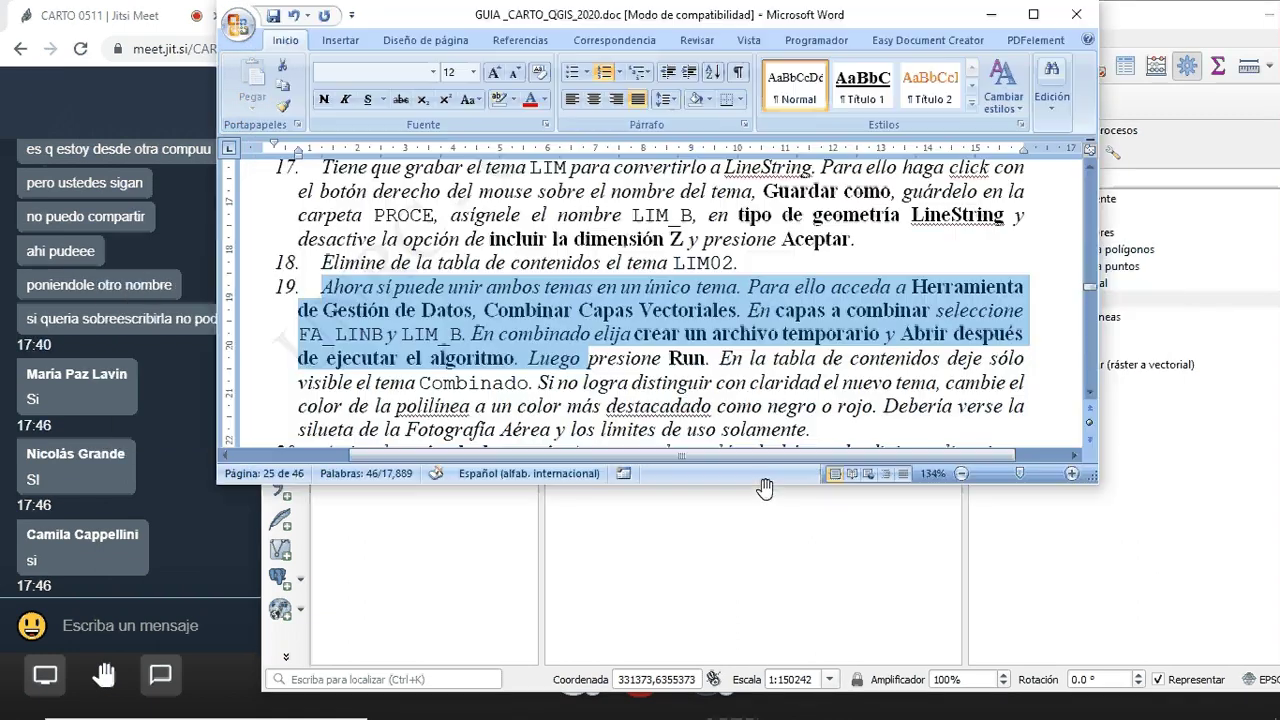
left_click(711, 362)
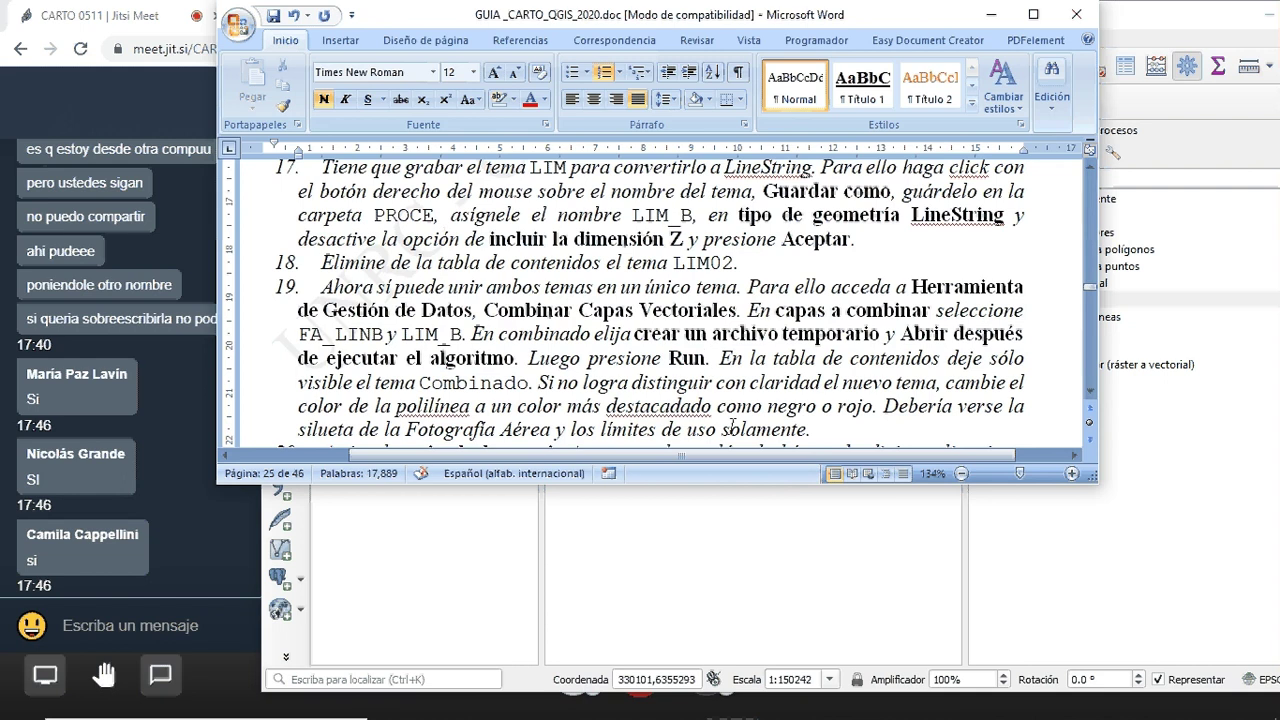
scroll(732, 424, "down", 1)
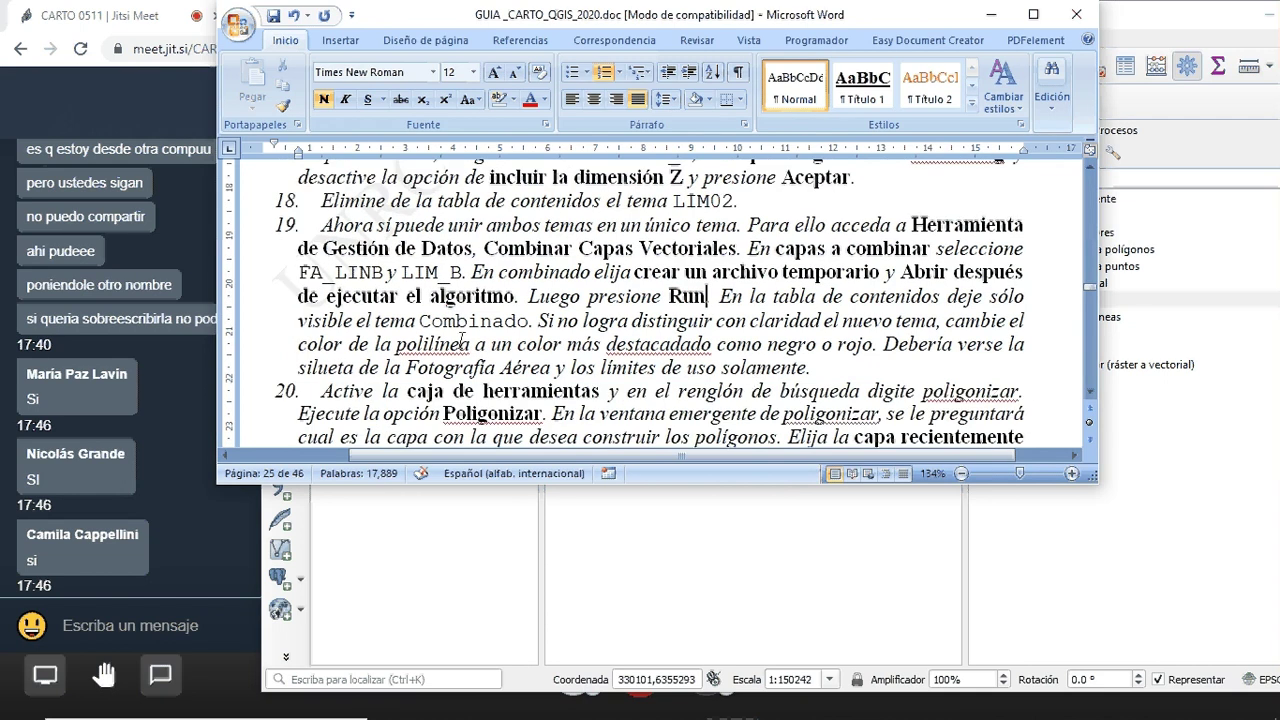
scroll(720, 390, "down", 1)
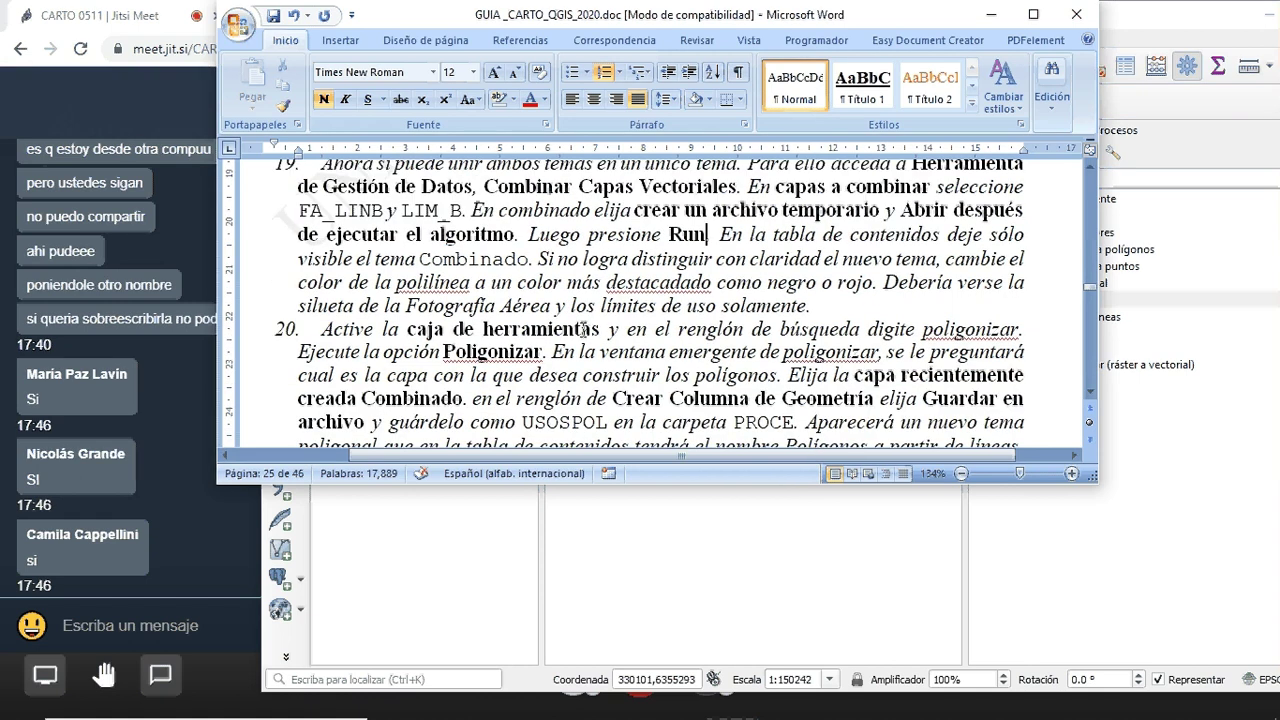
scroll(583, 330, "down", 1)
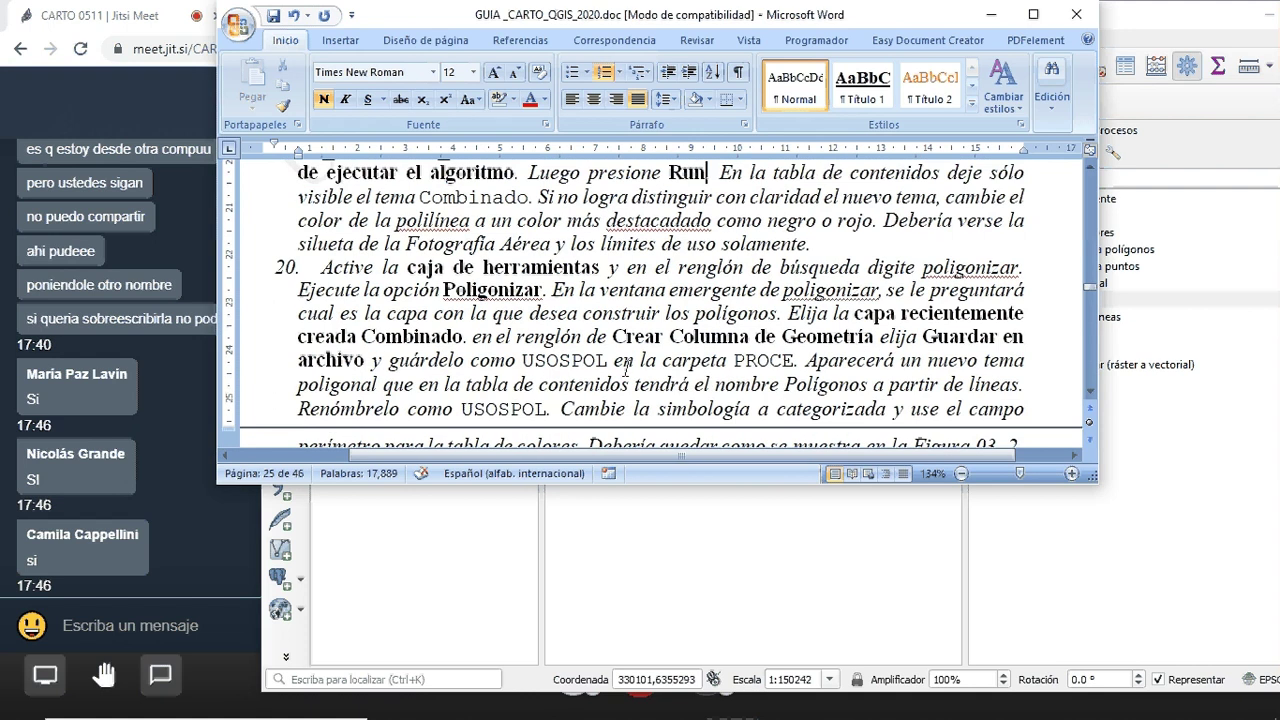
scroll(626, 370, "up", 2)
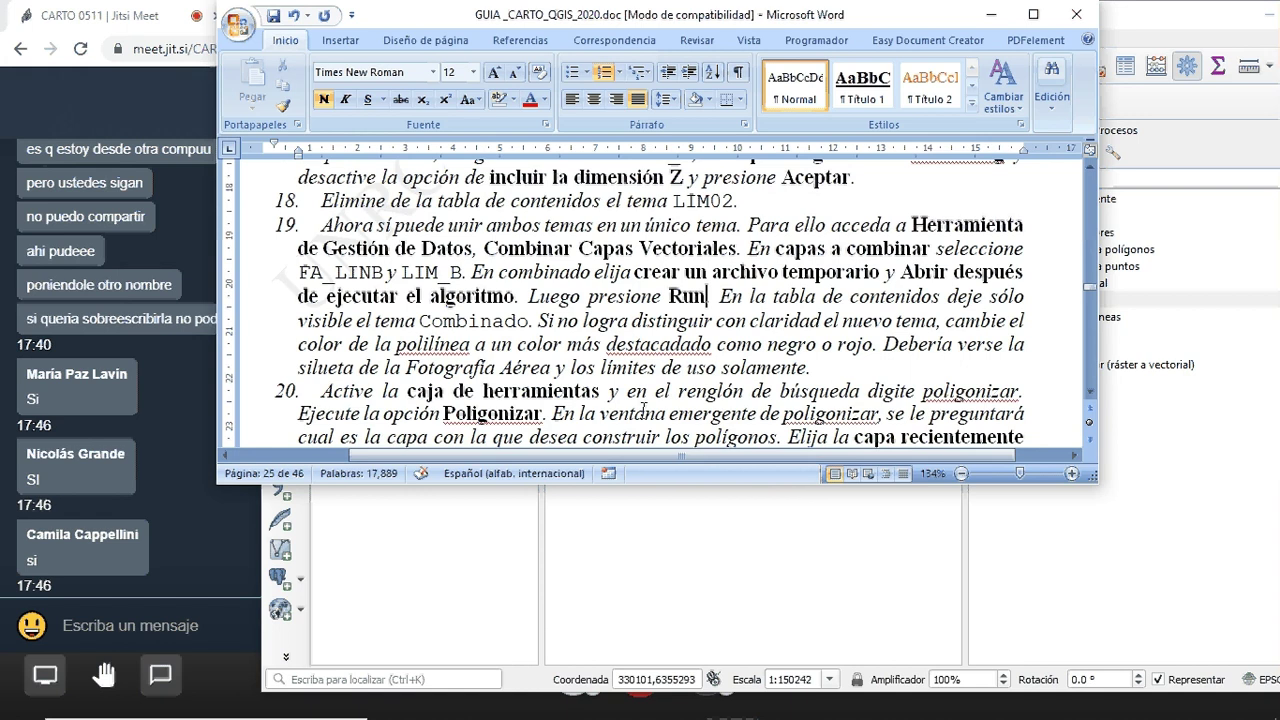
scroll(700, 380, "down", 1)
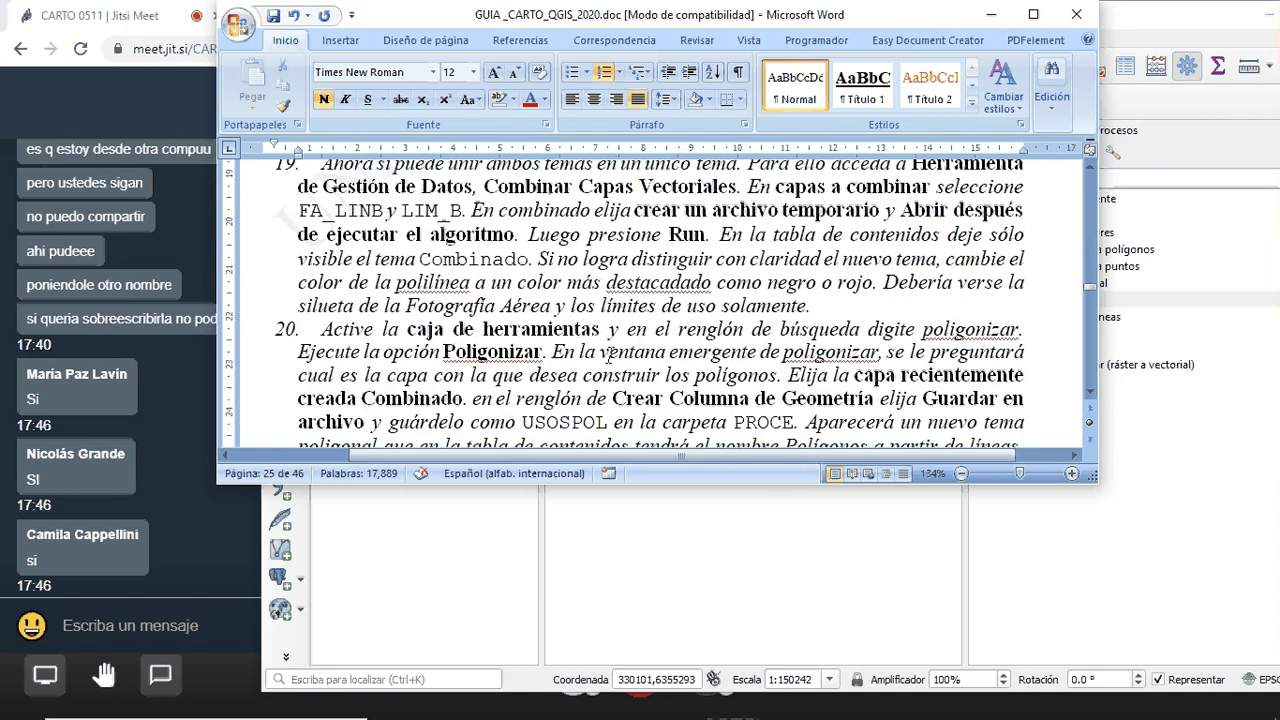
key("alt+Tab")
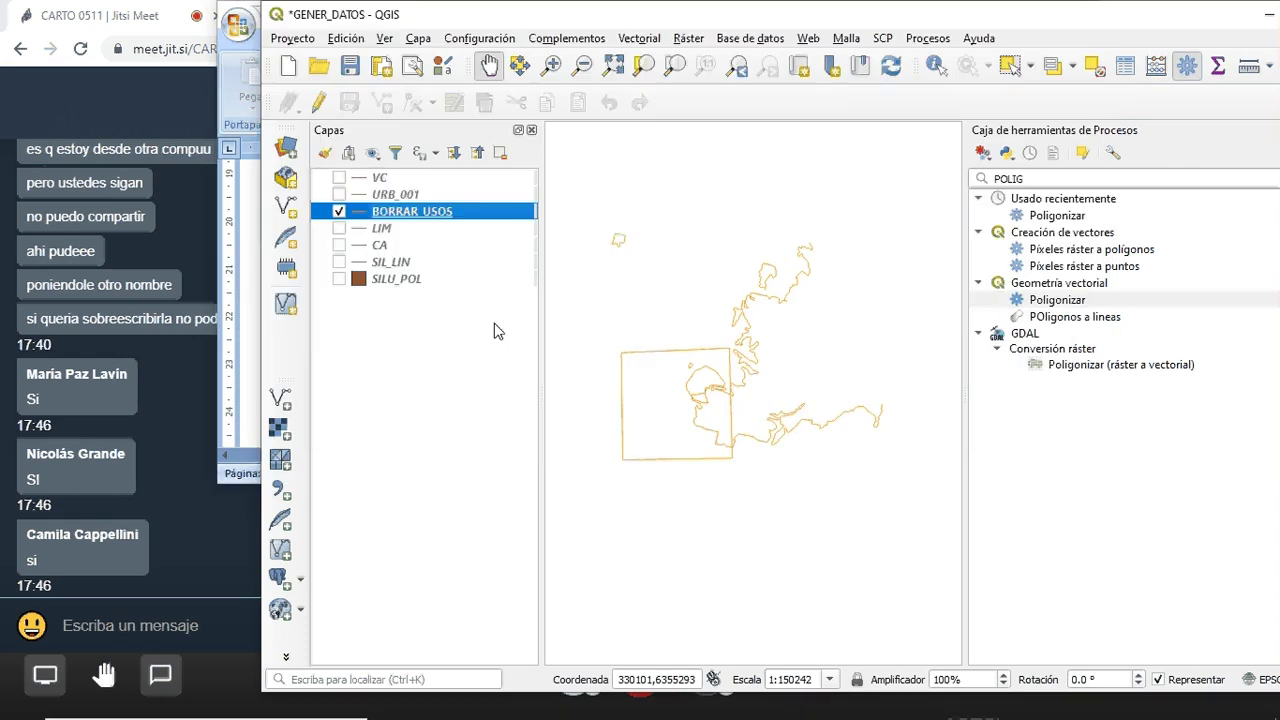
Start the Poligonizar tool on BORRAR_USOS and set its output to a shapefile named USOS in the UTM folder
double_click(1057, 300)
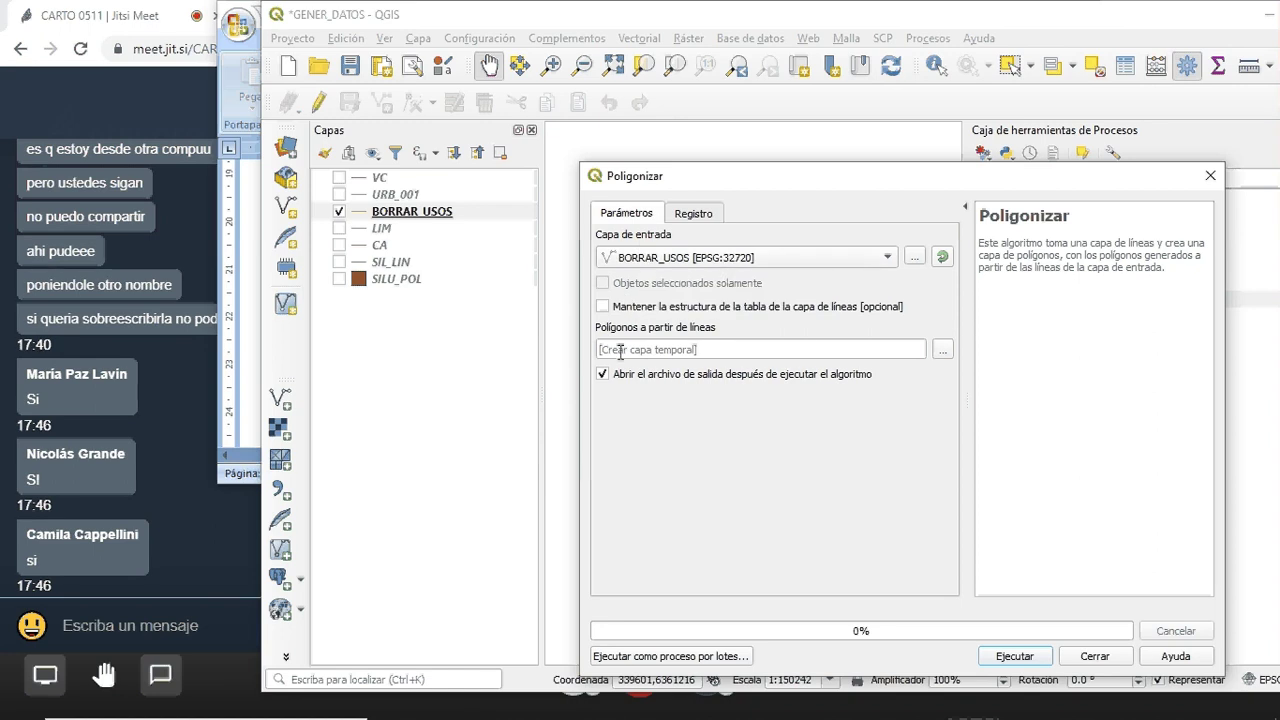
left_click(944, 350)
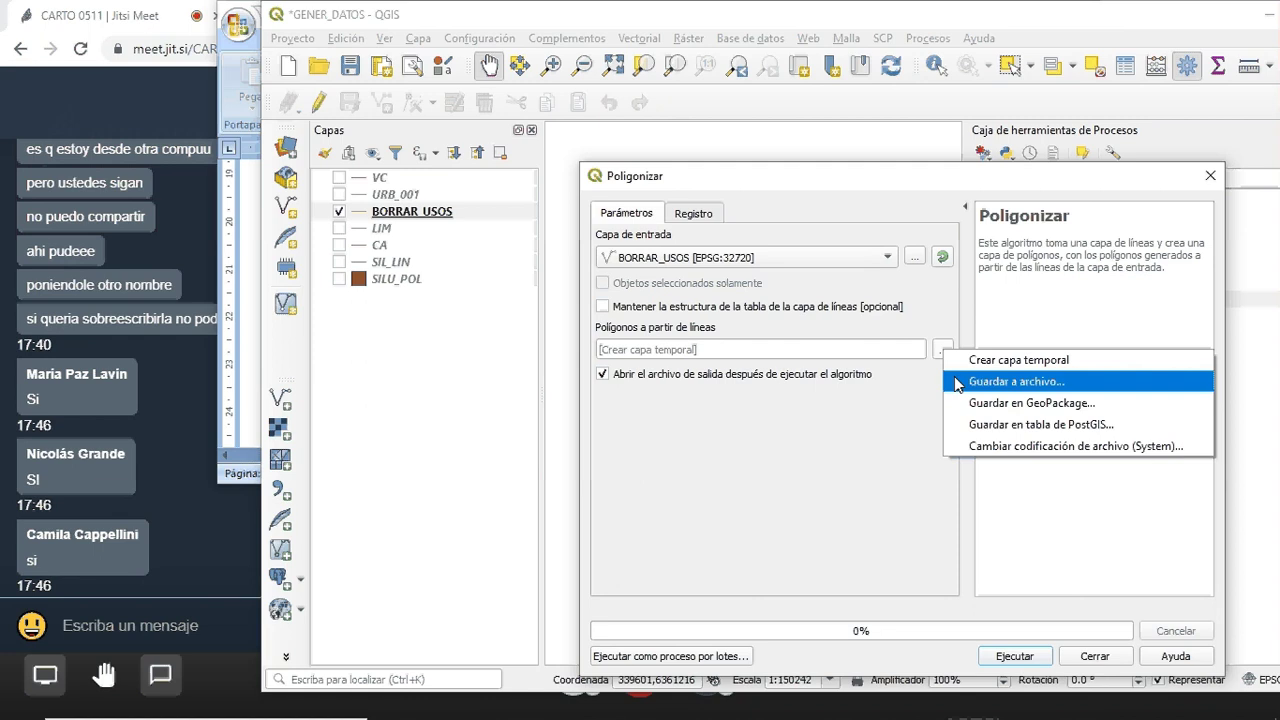
left_click(958, 382)
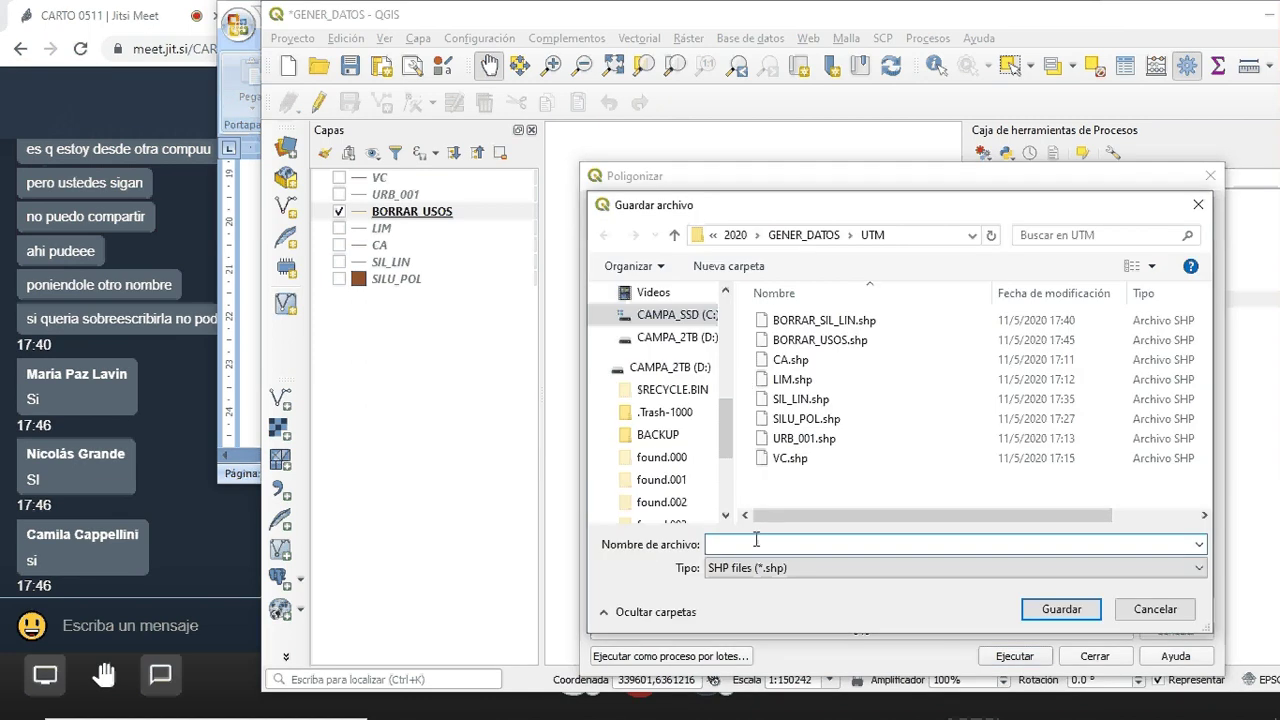
type("USOS")
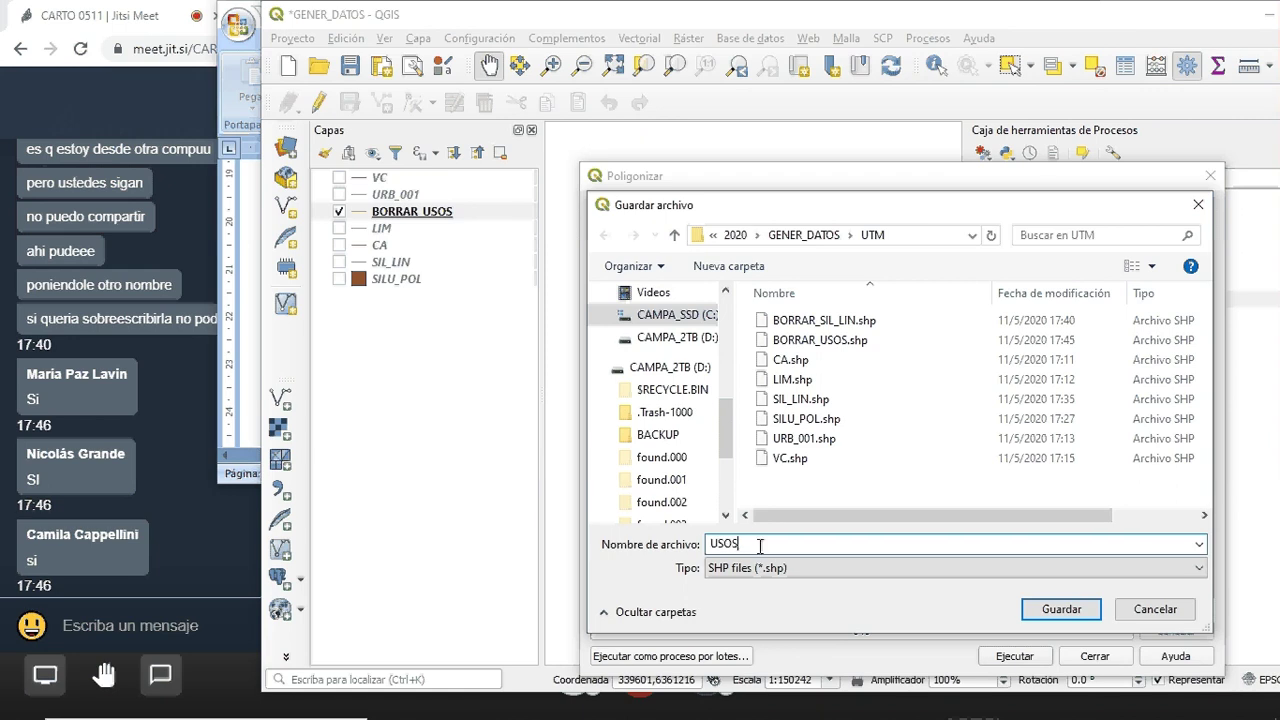
left_click(1060, 610)
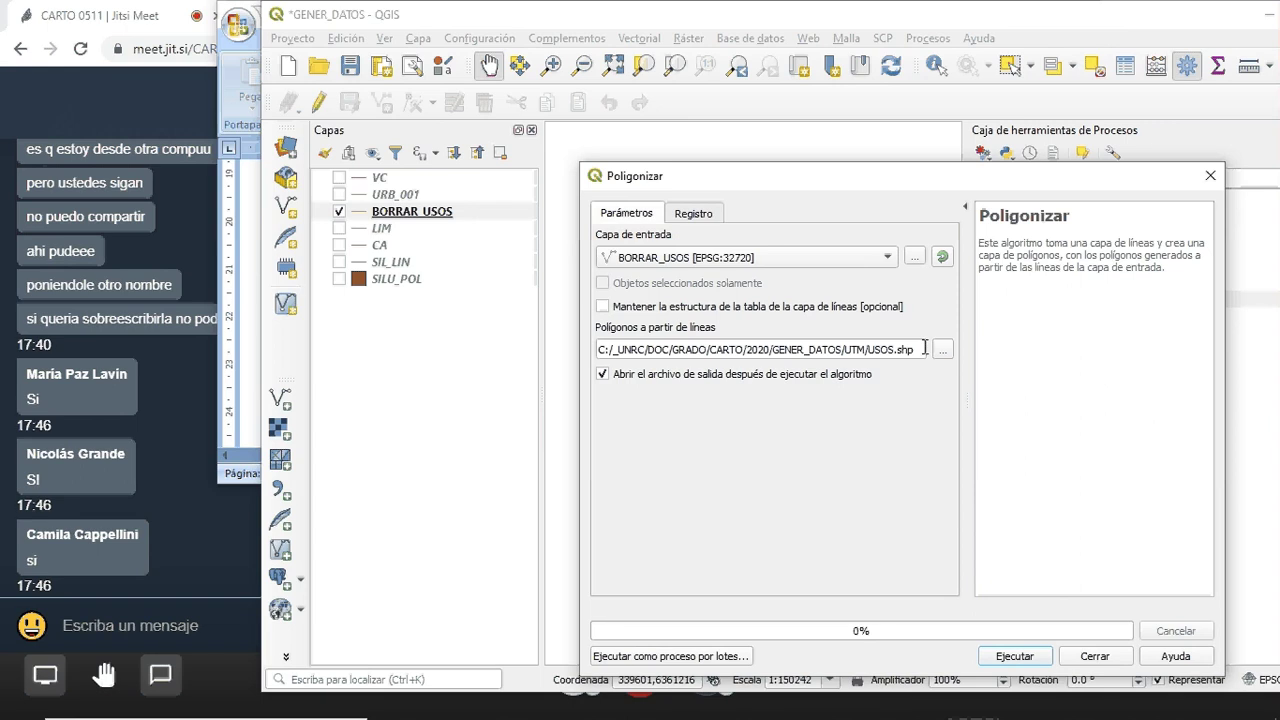
Run Poligonizar on BORRAR_USOS, hide the BORRAR_USOS line layer and close the tool
left_click(1014, 656)
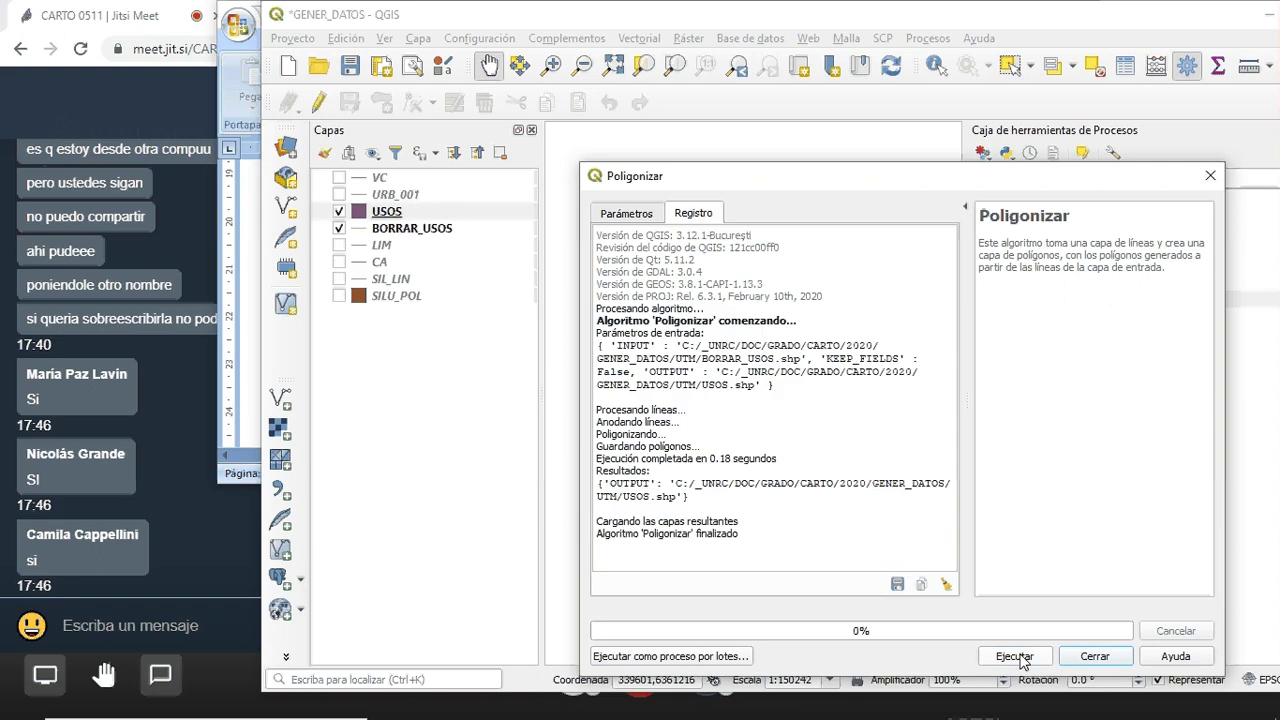
left_click(339, 228)
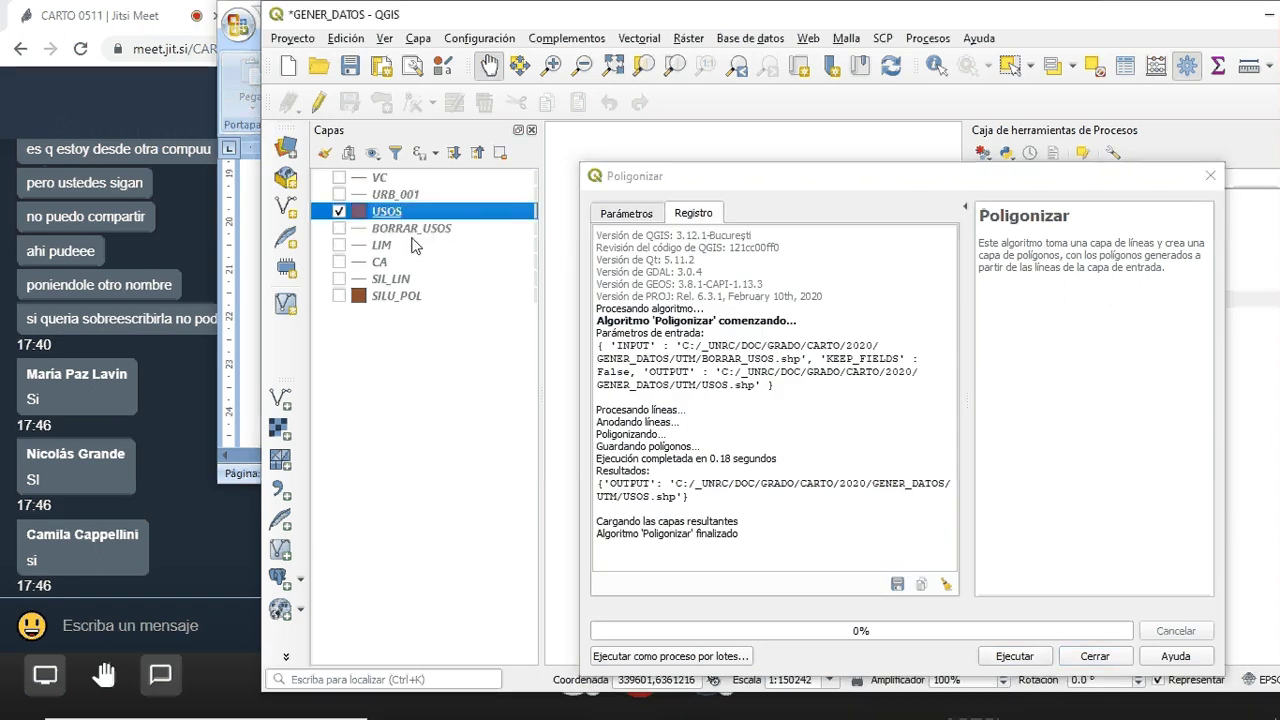
left_click(1210, 175)
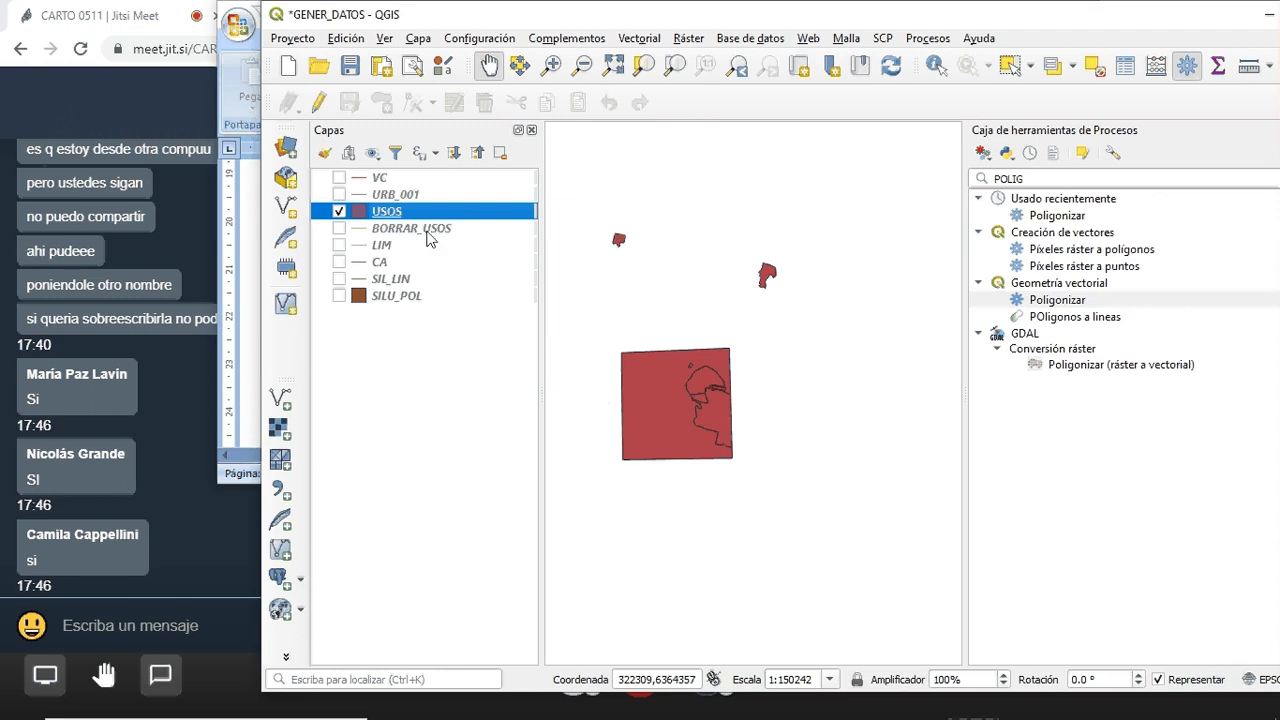
Show BORRAR_USOS again and compare its lines with the generated USOS polygons on the map
left_click(339, 228)
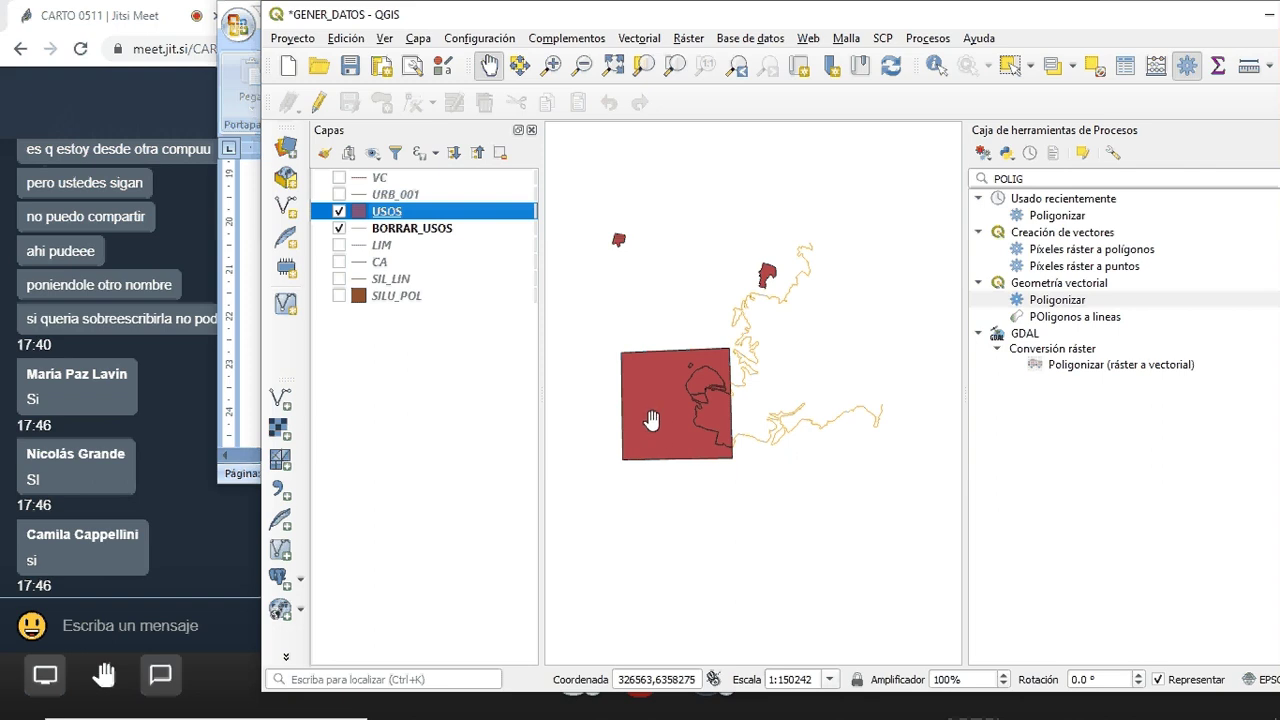
scroll(654, 421, "up", 2)
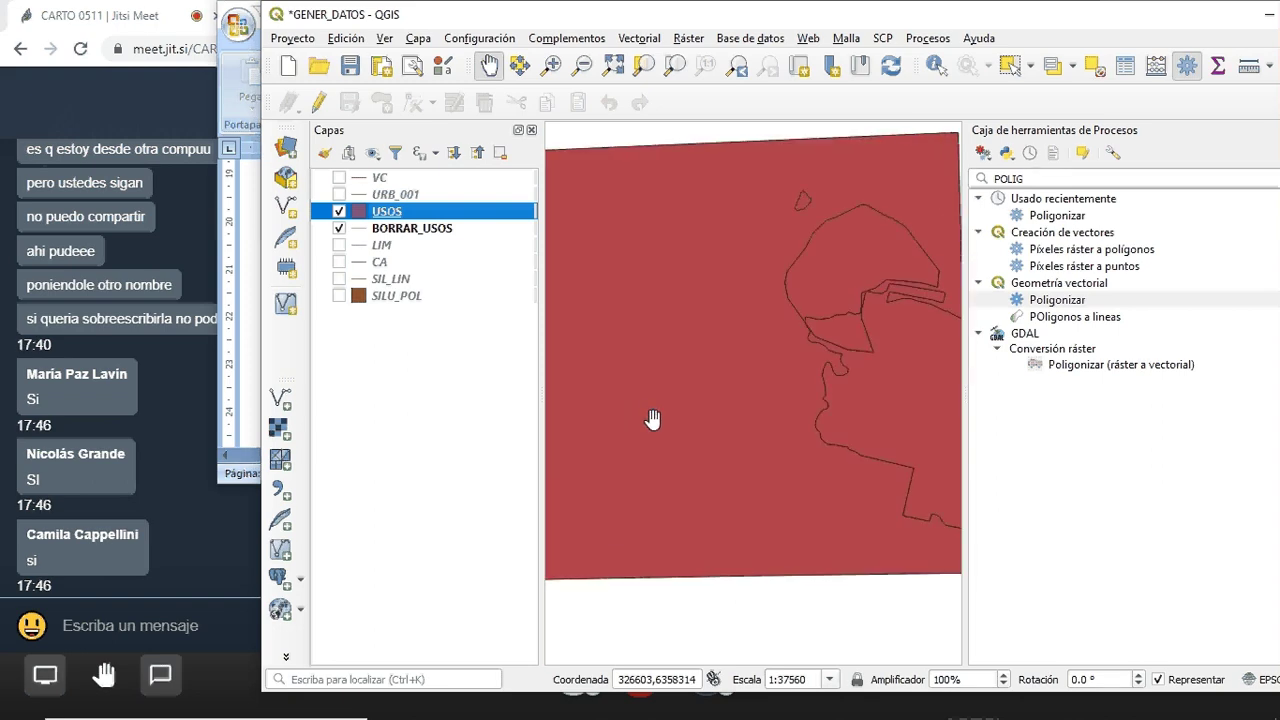
scroll(654, 420, "down", 1)
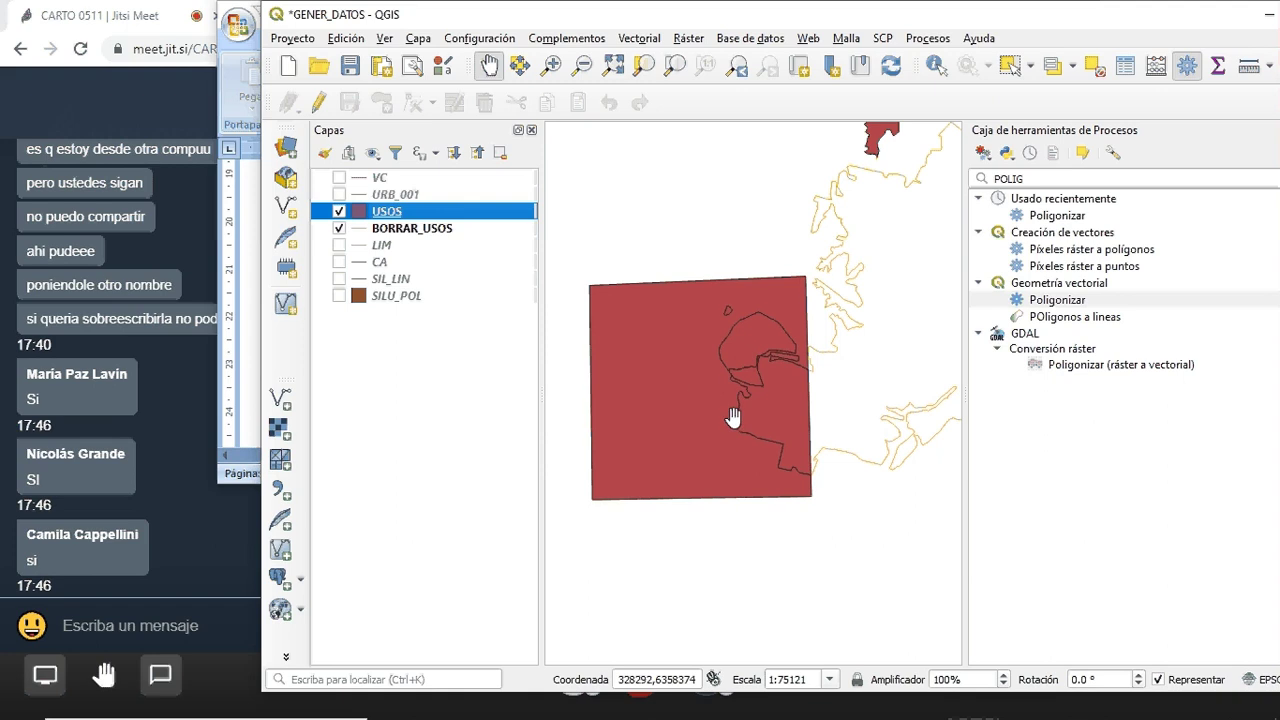
scroll(733, 421, "down", 1)
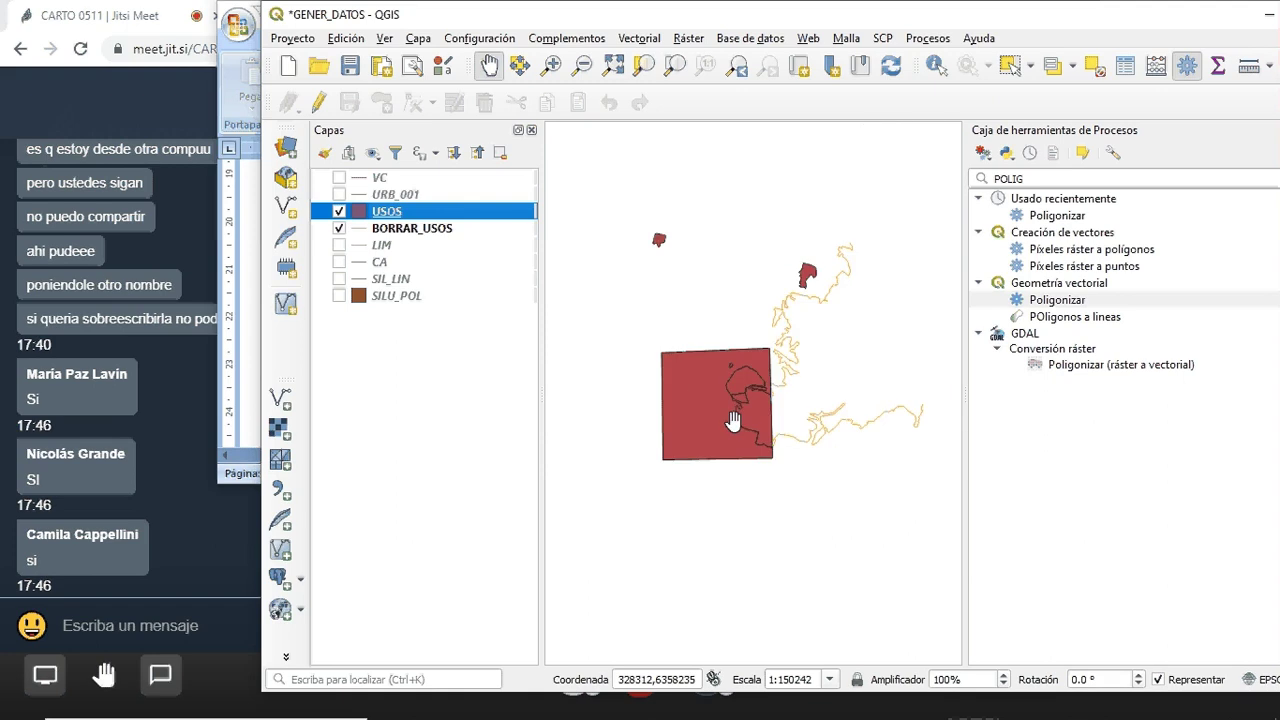
Switch to the Word guide, read steps 20 and 21, examine the categorized polygon figure in an enlarged window, and return to QGIS
mouse_move(819, 708)
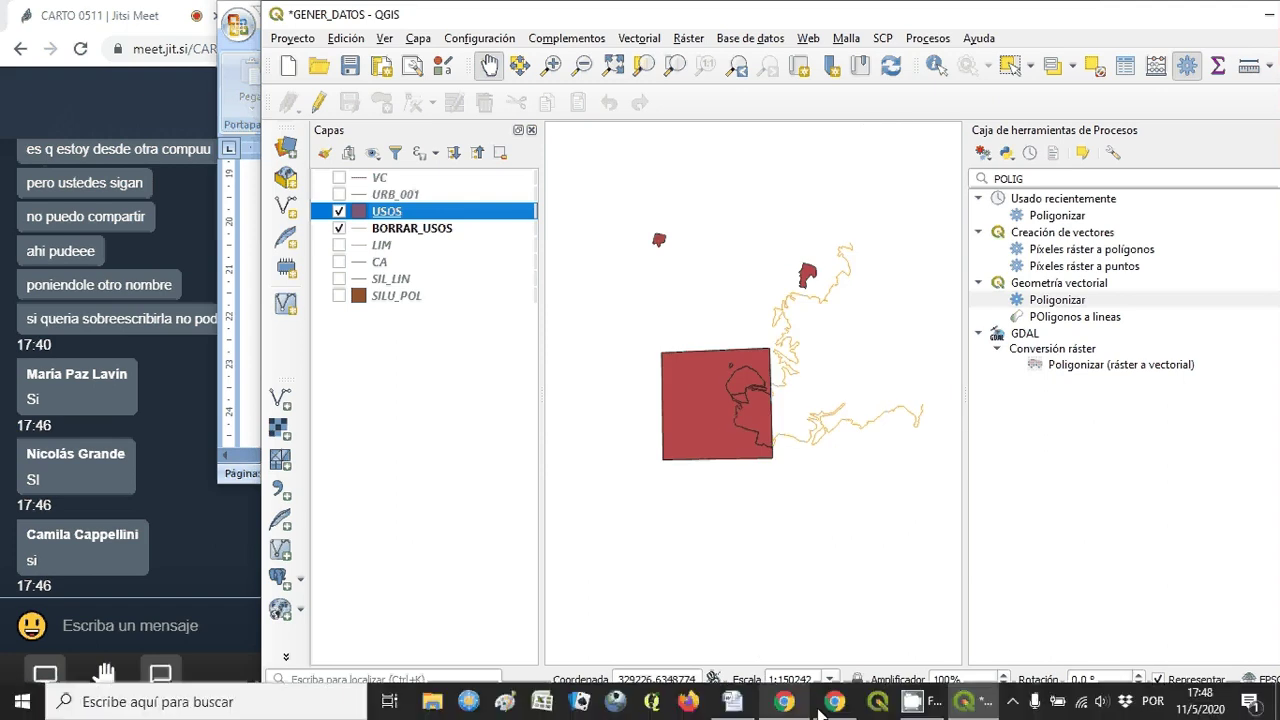
left_click(733, 702)
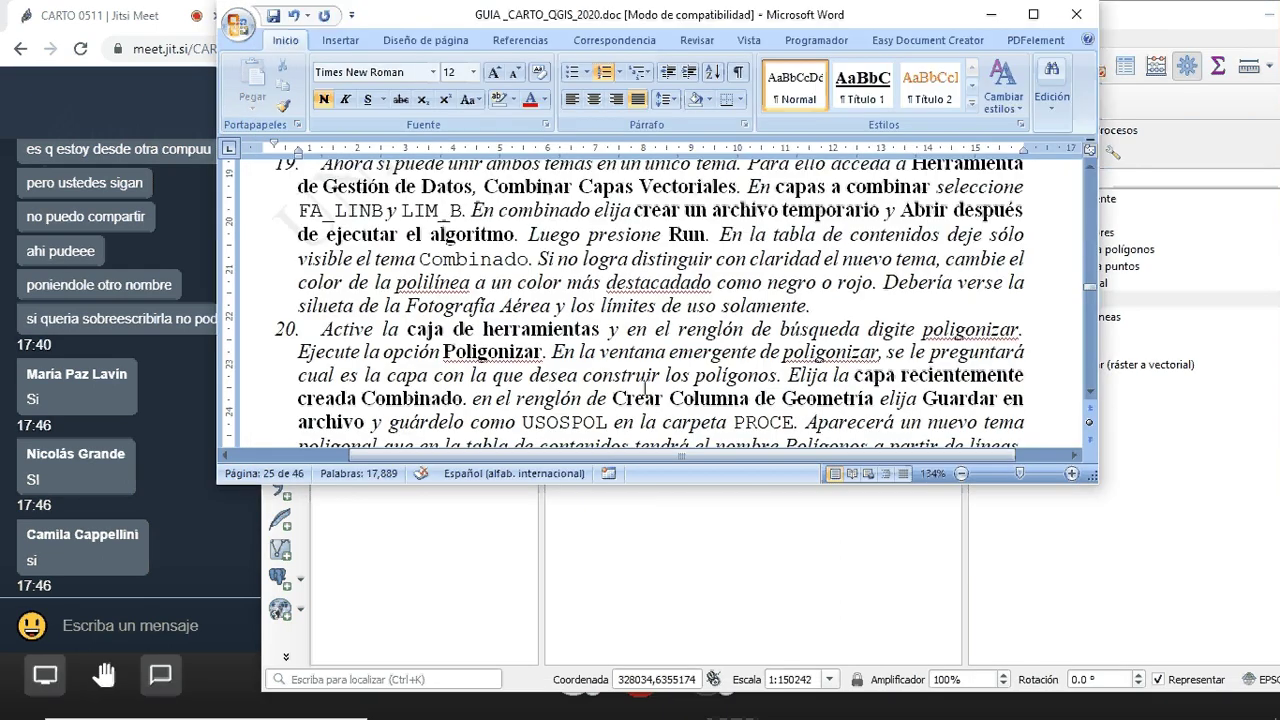
scroll(660, 385, "down", 1)
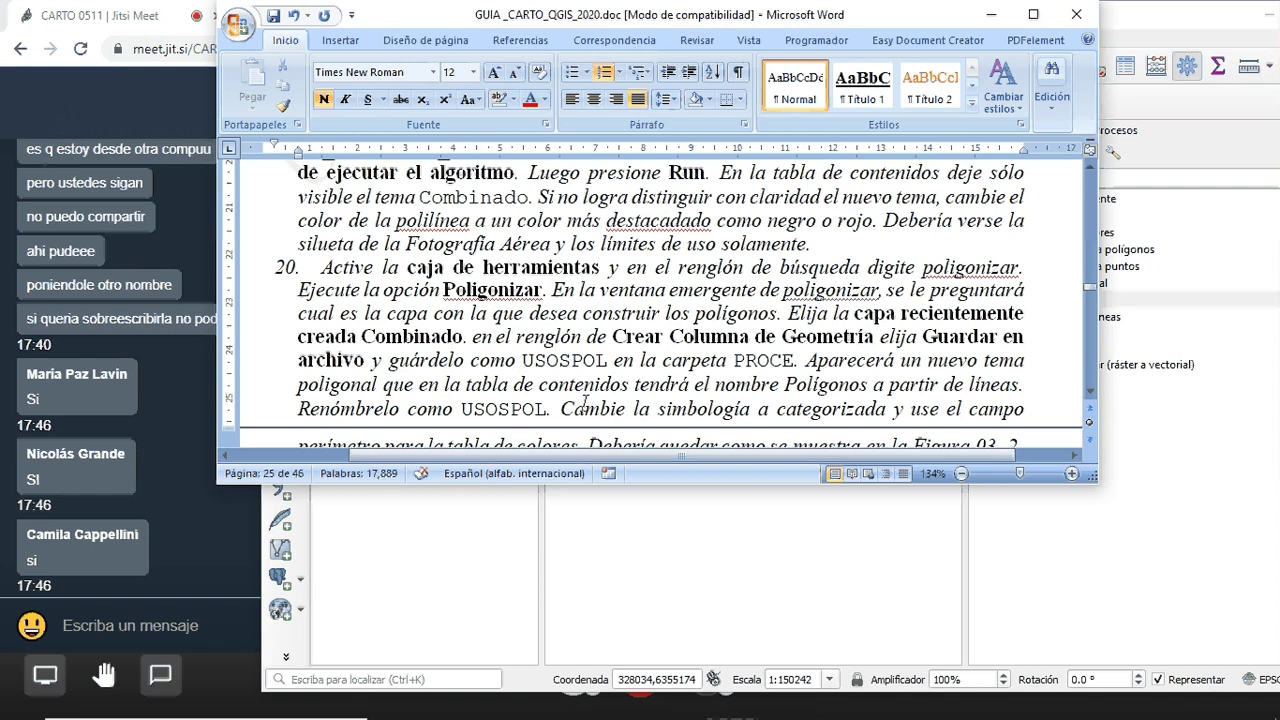
scroll(585, 402, "down", 1)
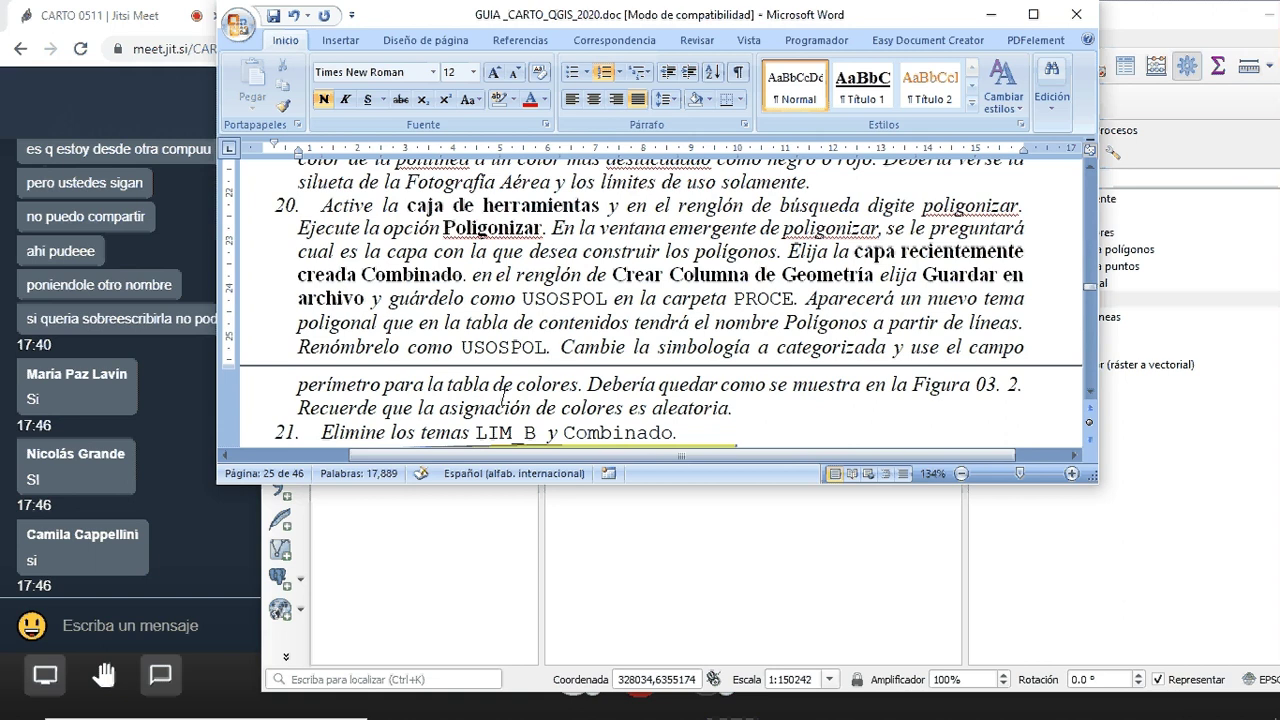
scroll(503, 395, "down", 4)
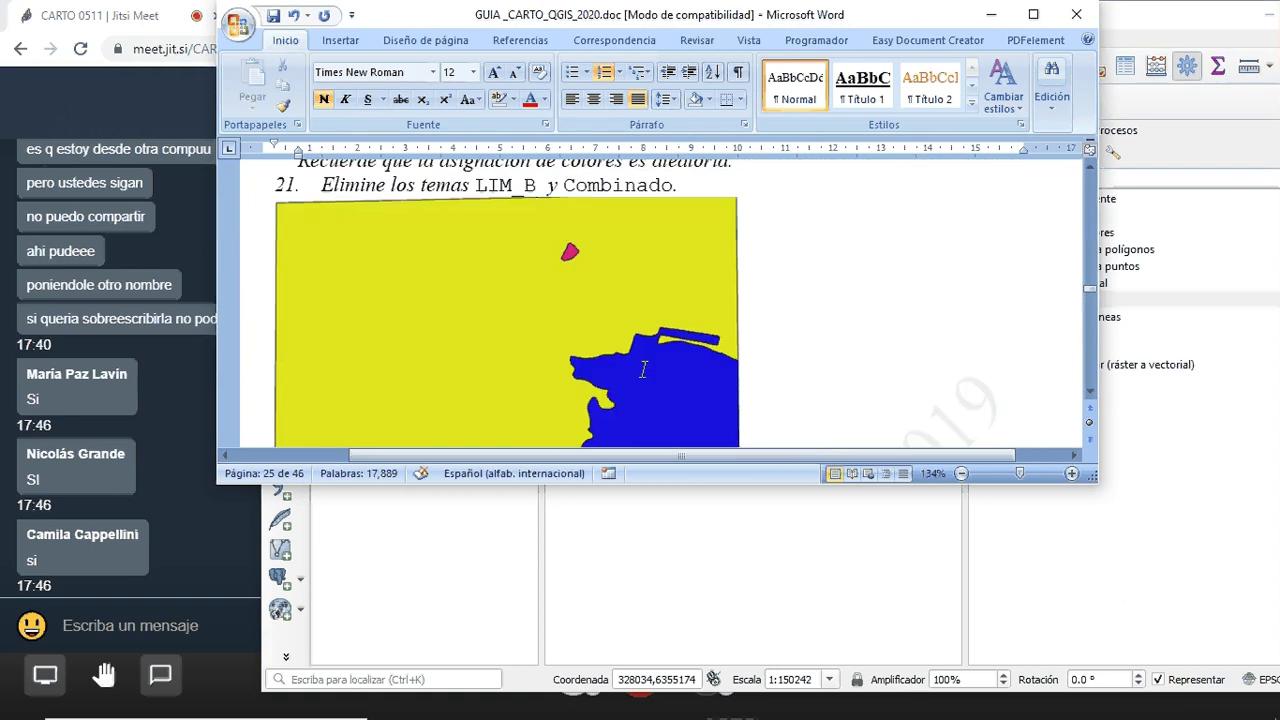
scroll(643, 369, "down", 2)
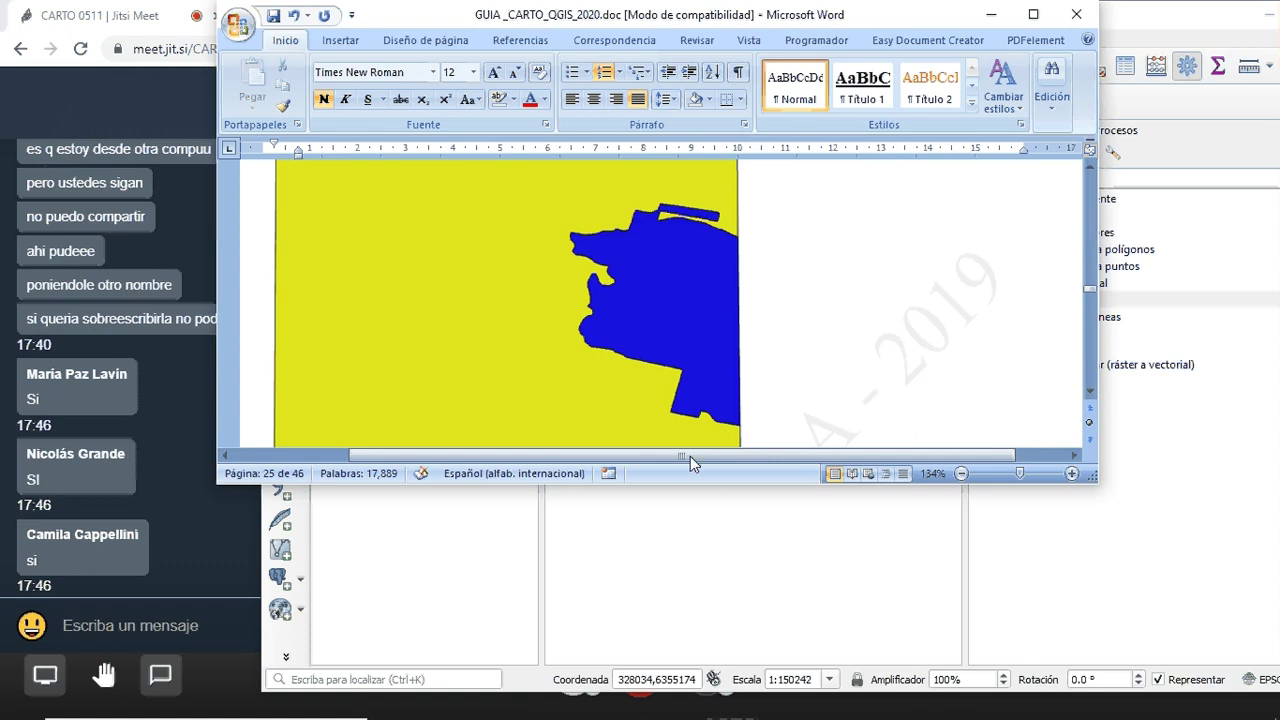
left_click_drag(690, 483, 737, 627)
scroll(792, 374, "up", 2)
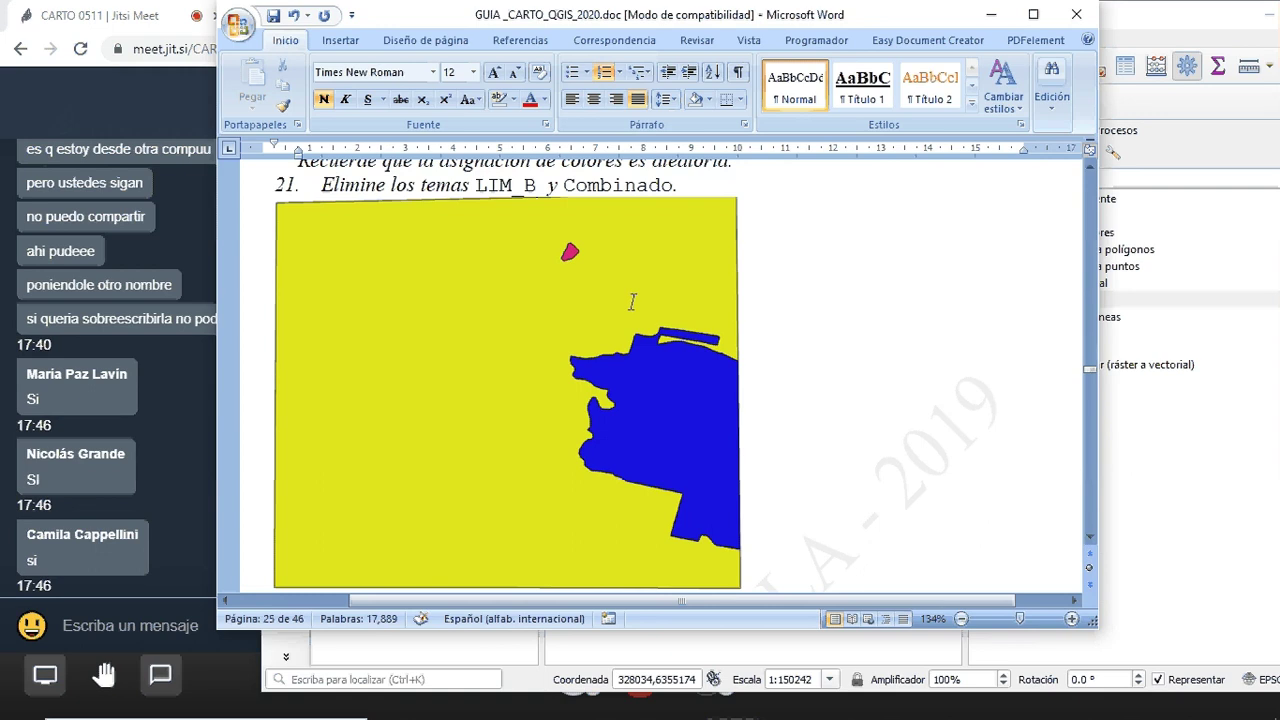
key("alt+Tab")
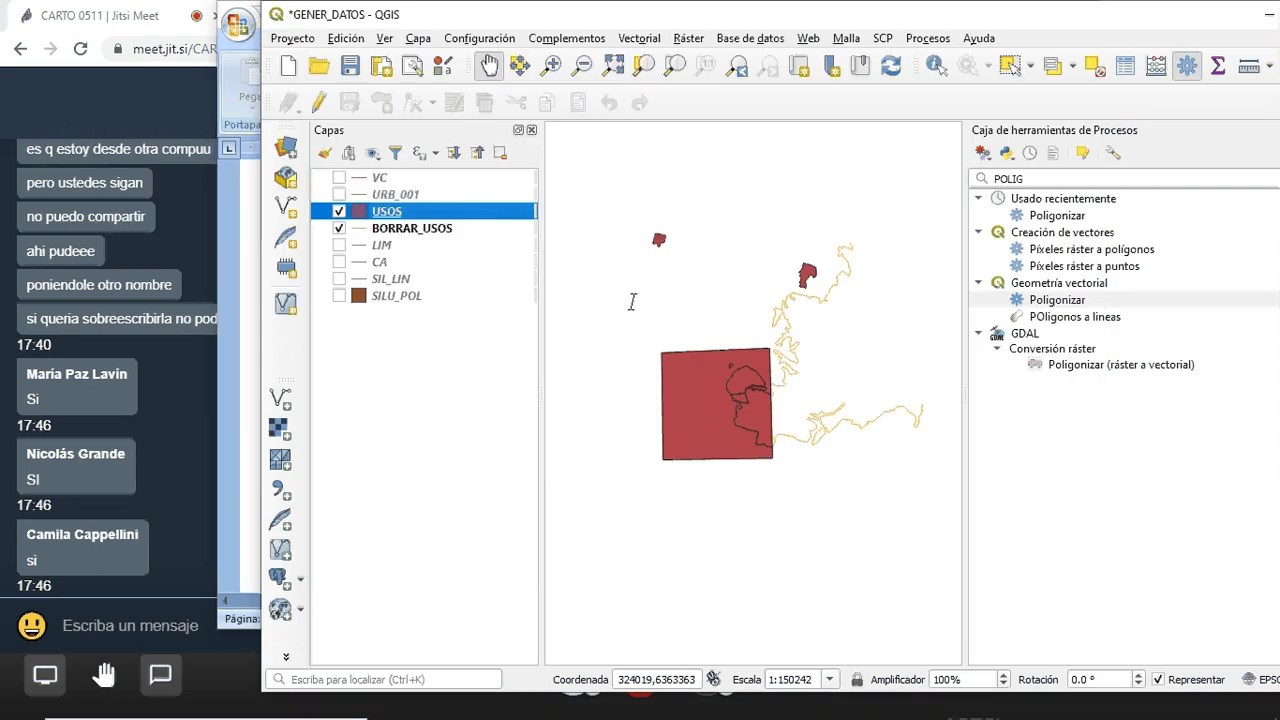
Hide the BORRAR_USOS layer and zoom the map to the full extent of the USOS layer
left_click(340, 228)
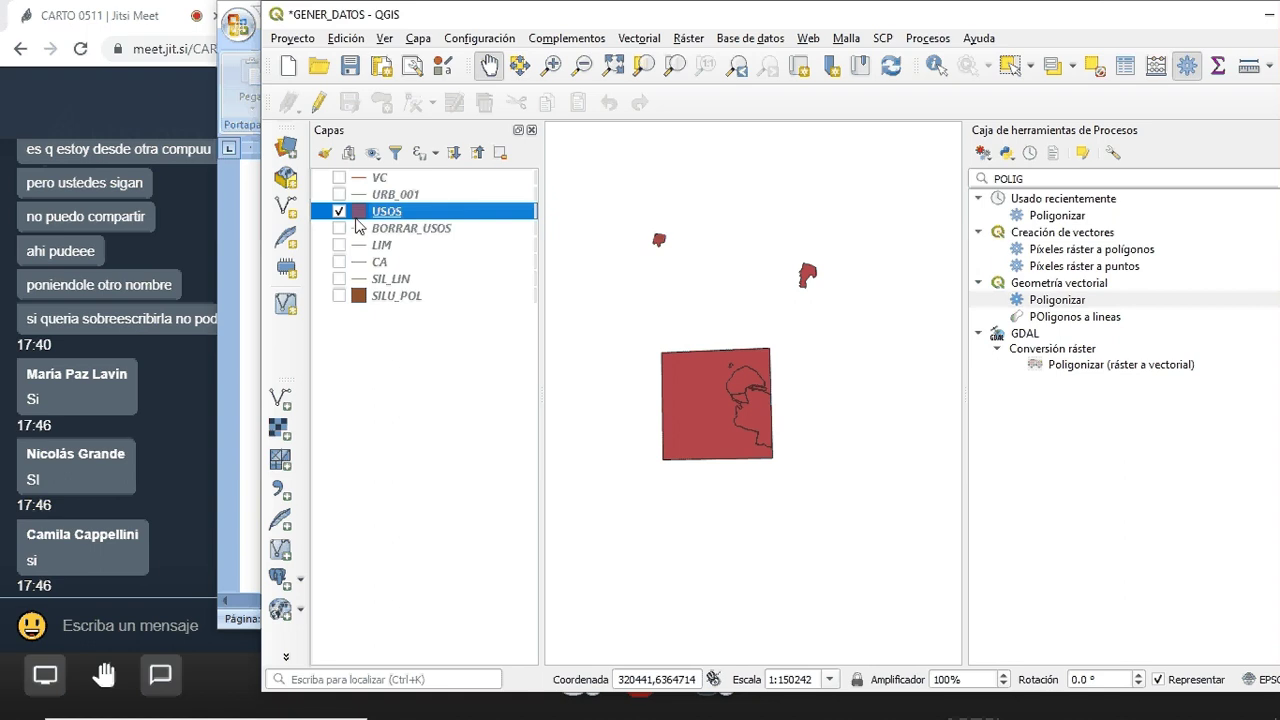
right_click(379, 207)
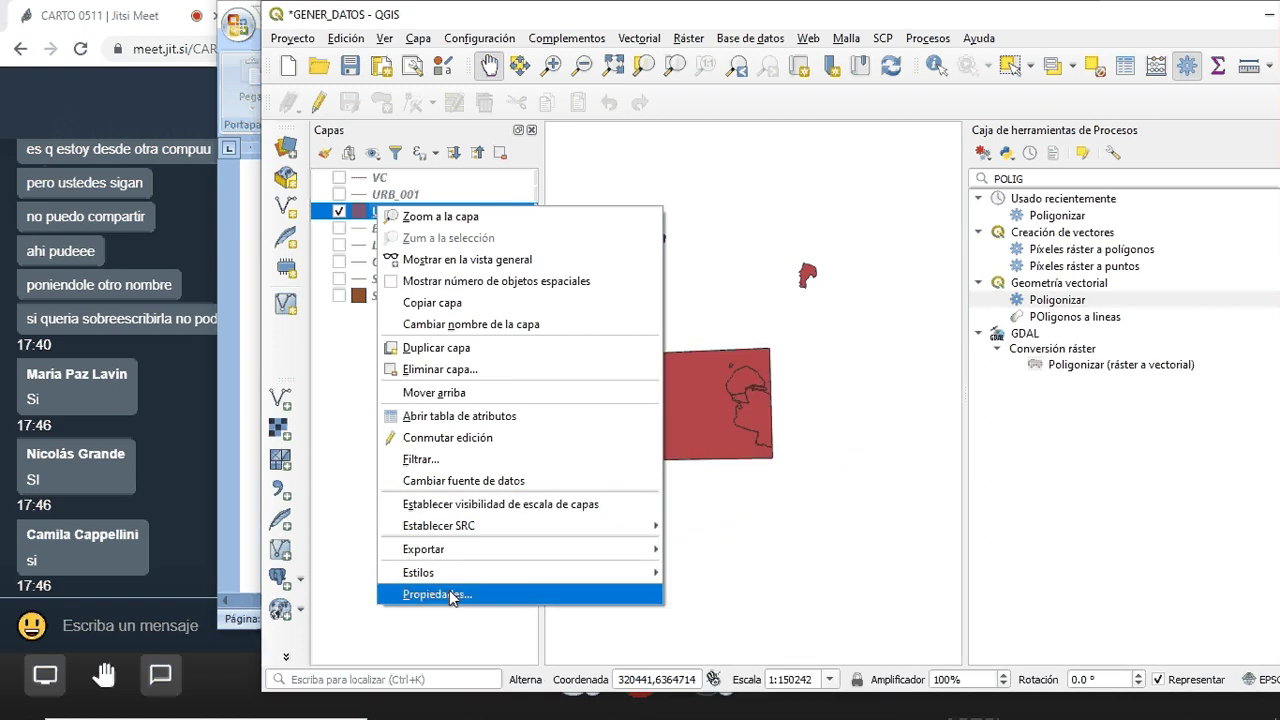
left_click_drag(722, 128, 737, 231)
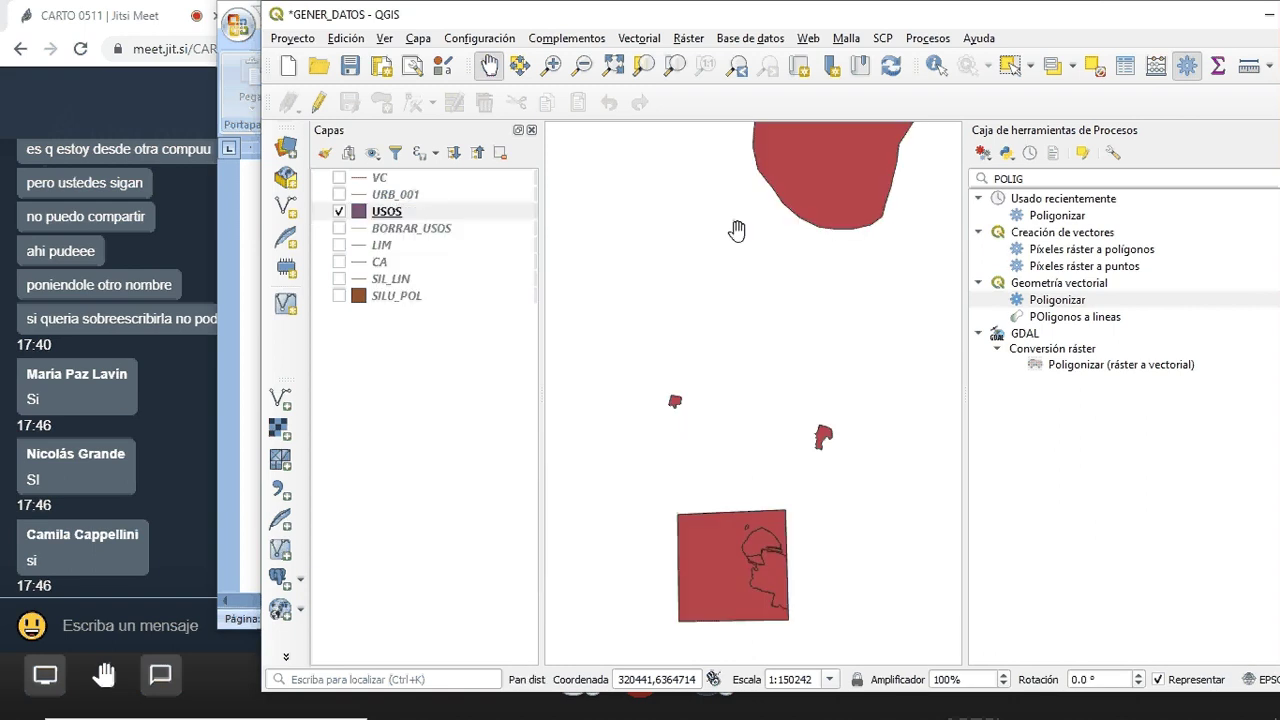
right_click(387, 211)
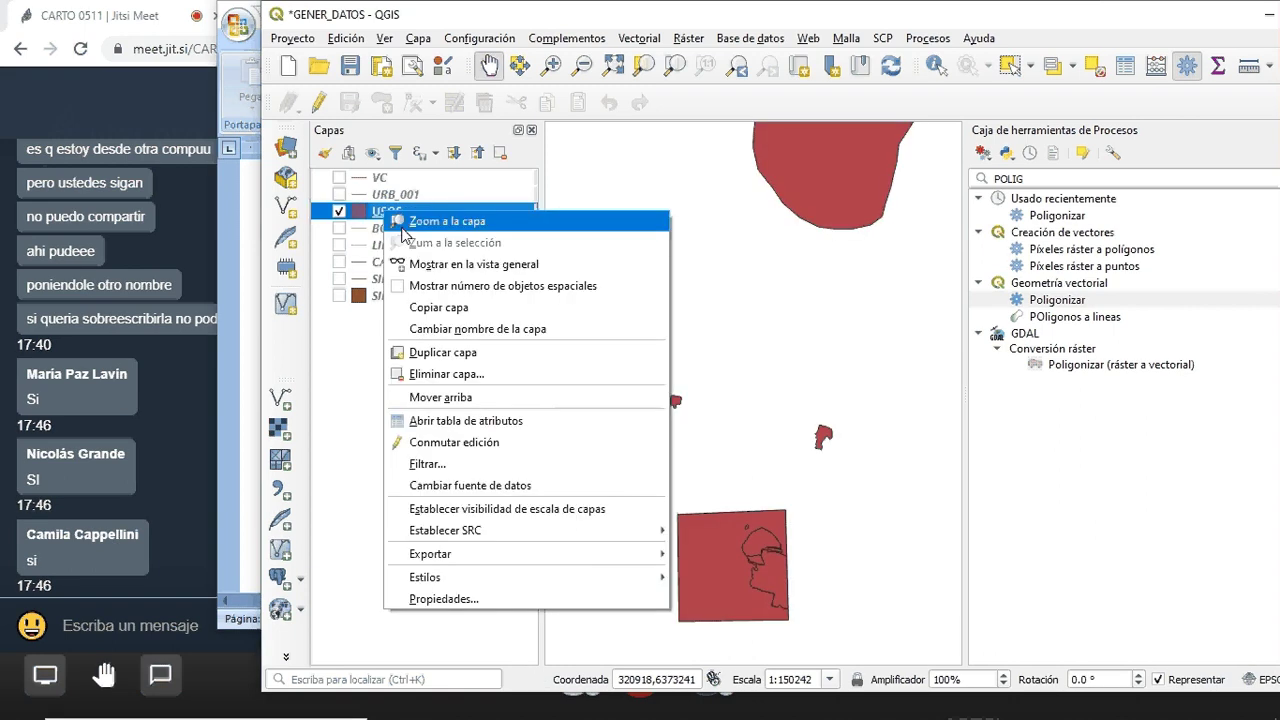
left_click(403, 226)
Open the USOS layer properties and set its symbology type to Categorizado
right_click(373, 212)
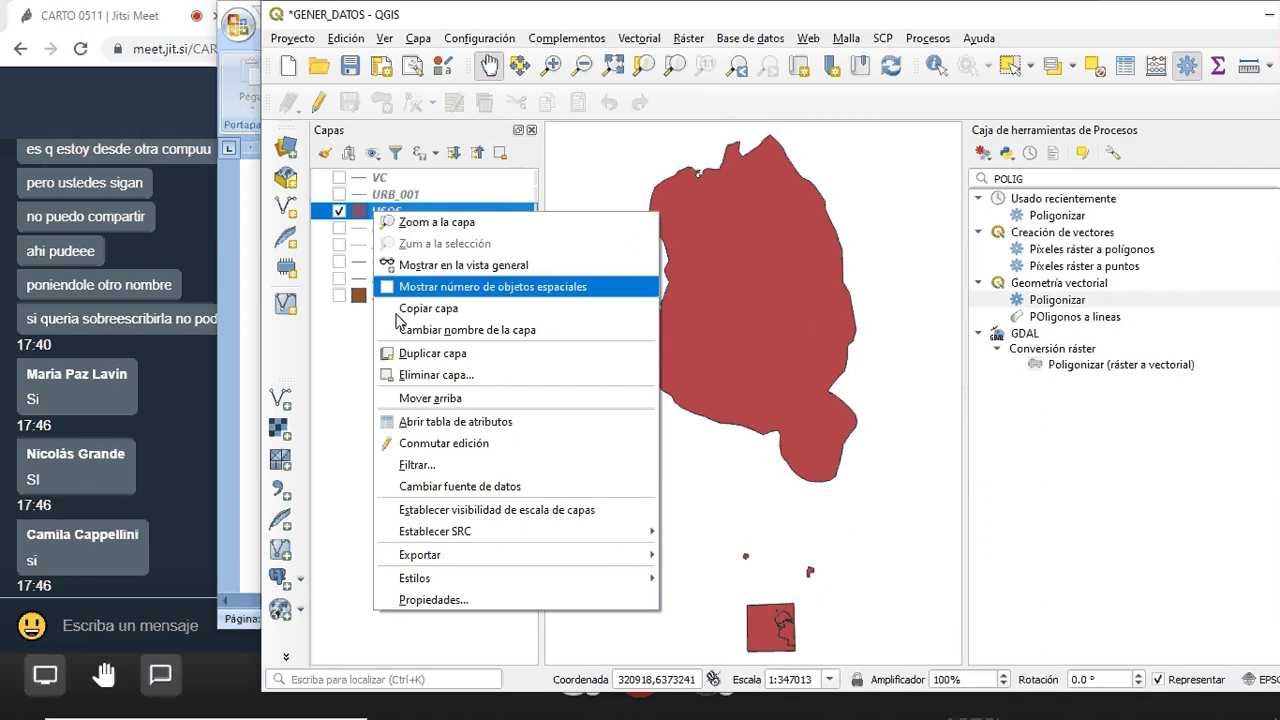
left_click(430, 600)
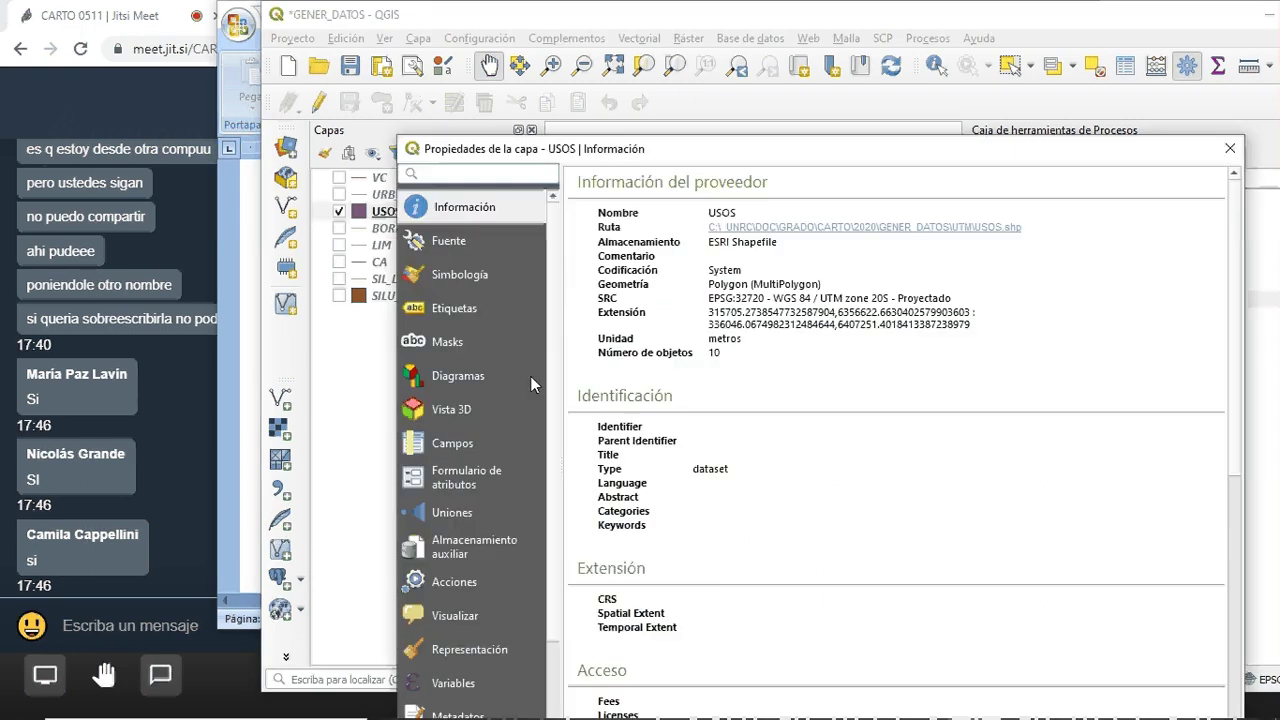
left_click(489, 262)
left_click(609, 178)
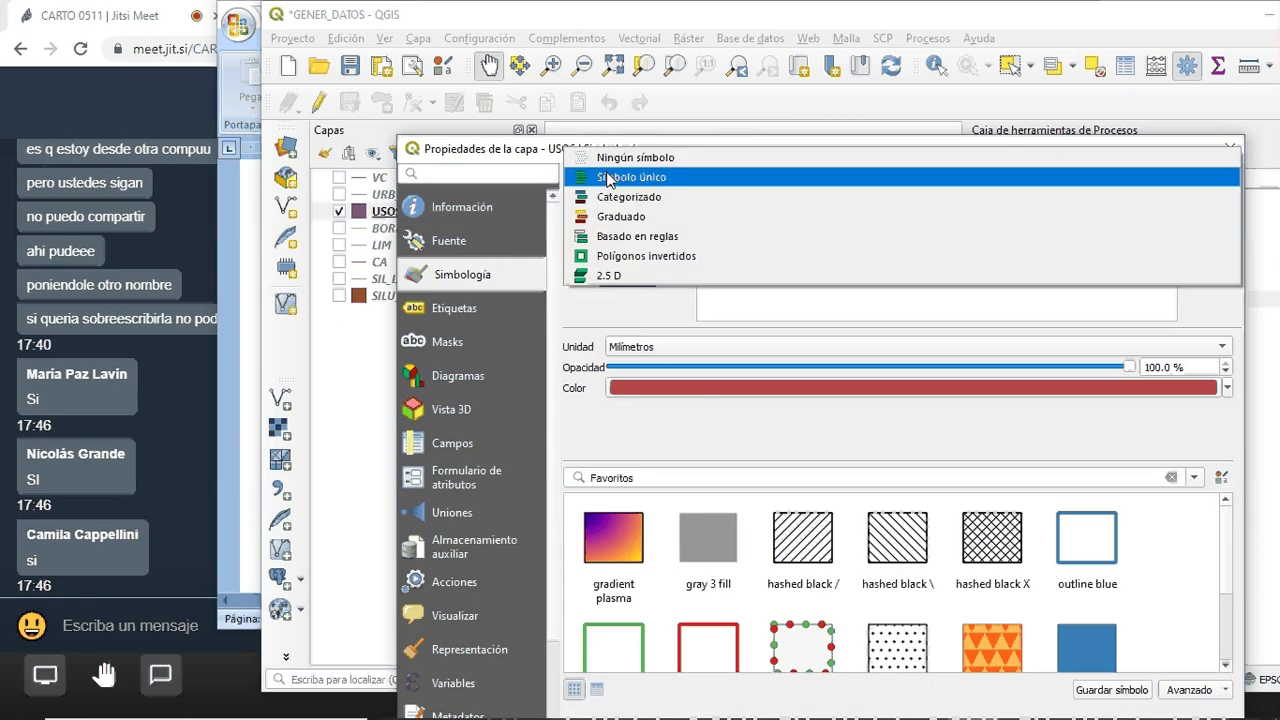
left_click(609, 197)
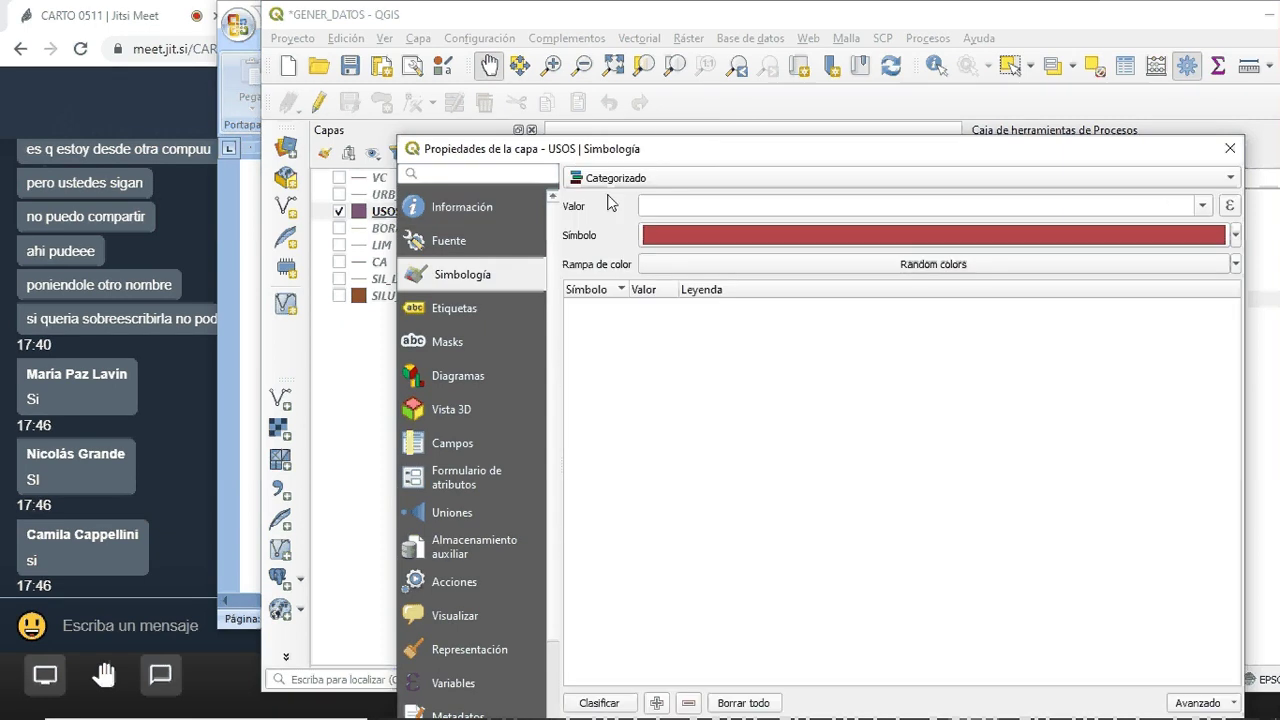
Classify USOS by the FID field using random colors, and accept the categorized symbology
left_click(1203, 208)
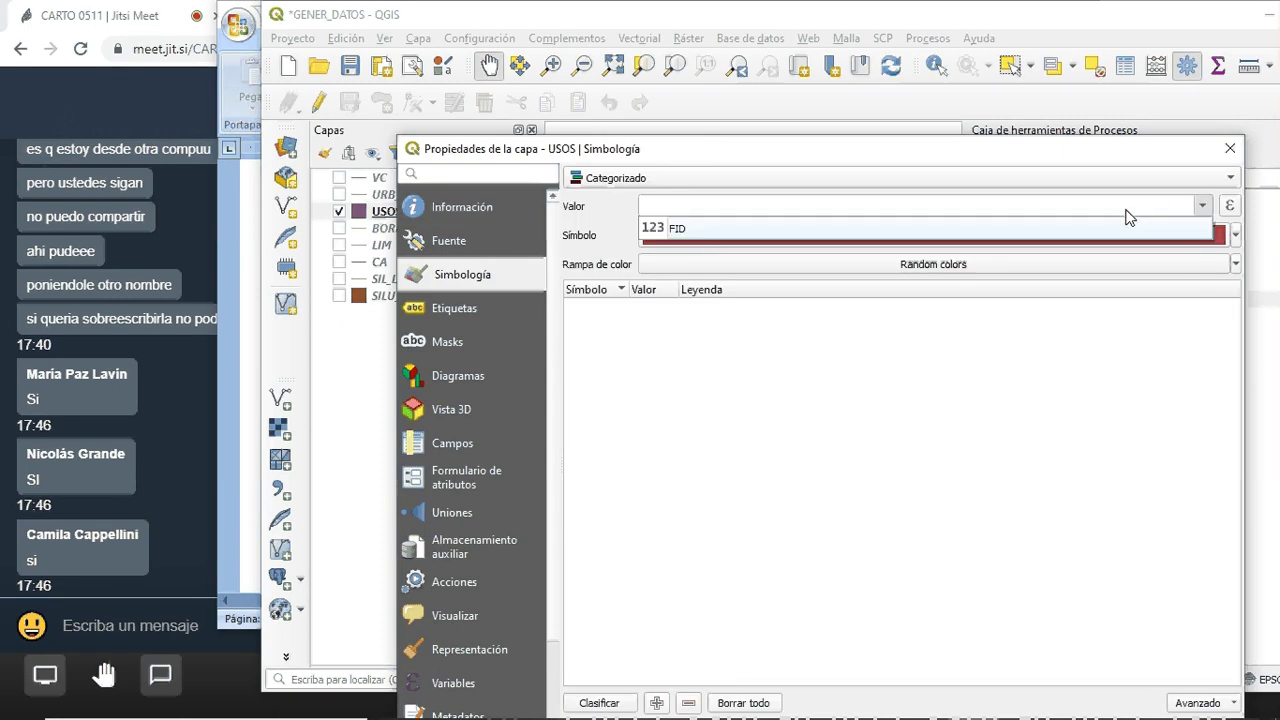
left_click(683, 229)
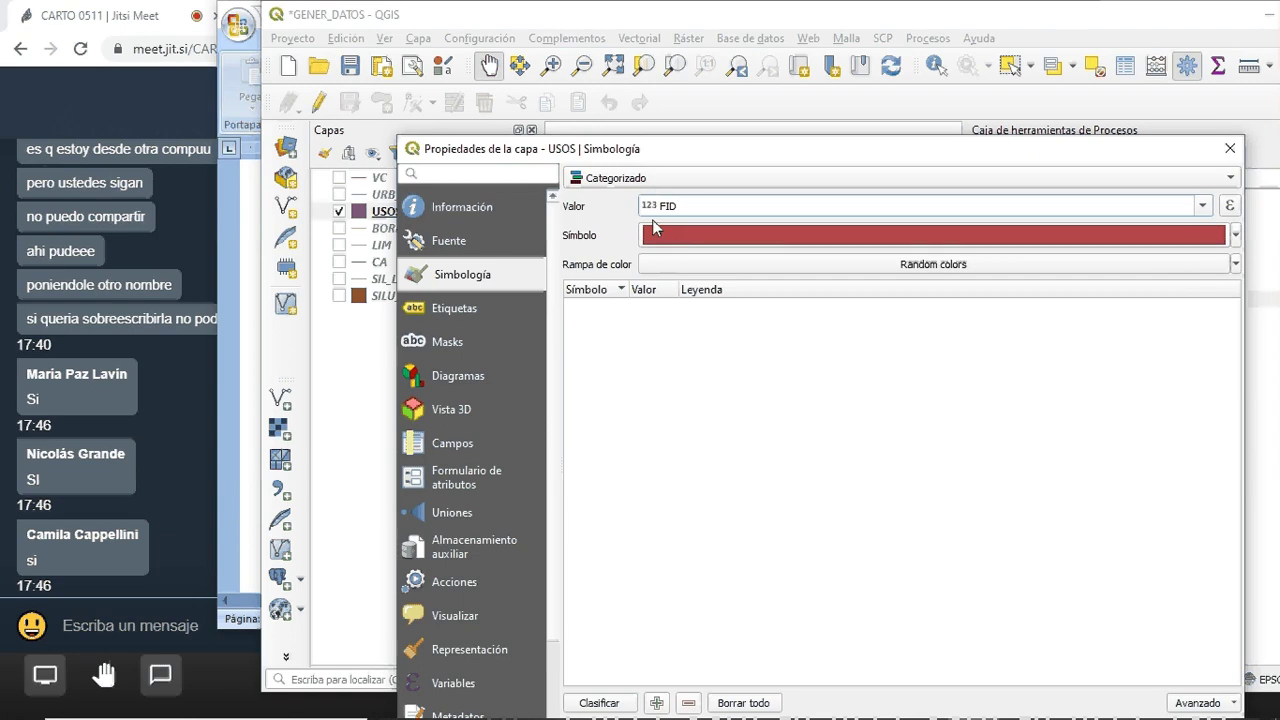
left_click(612, 703)
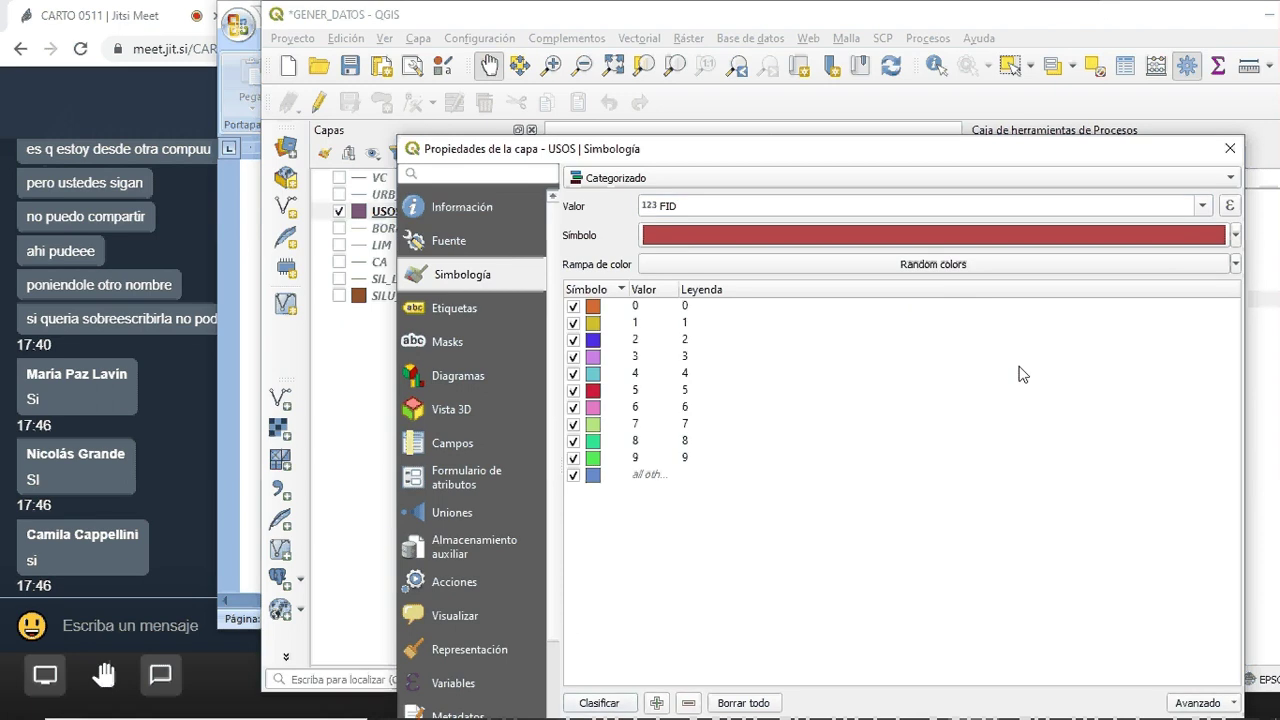
left_click_drag(818, 150, 810, 65)
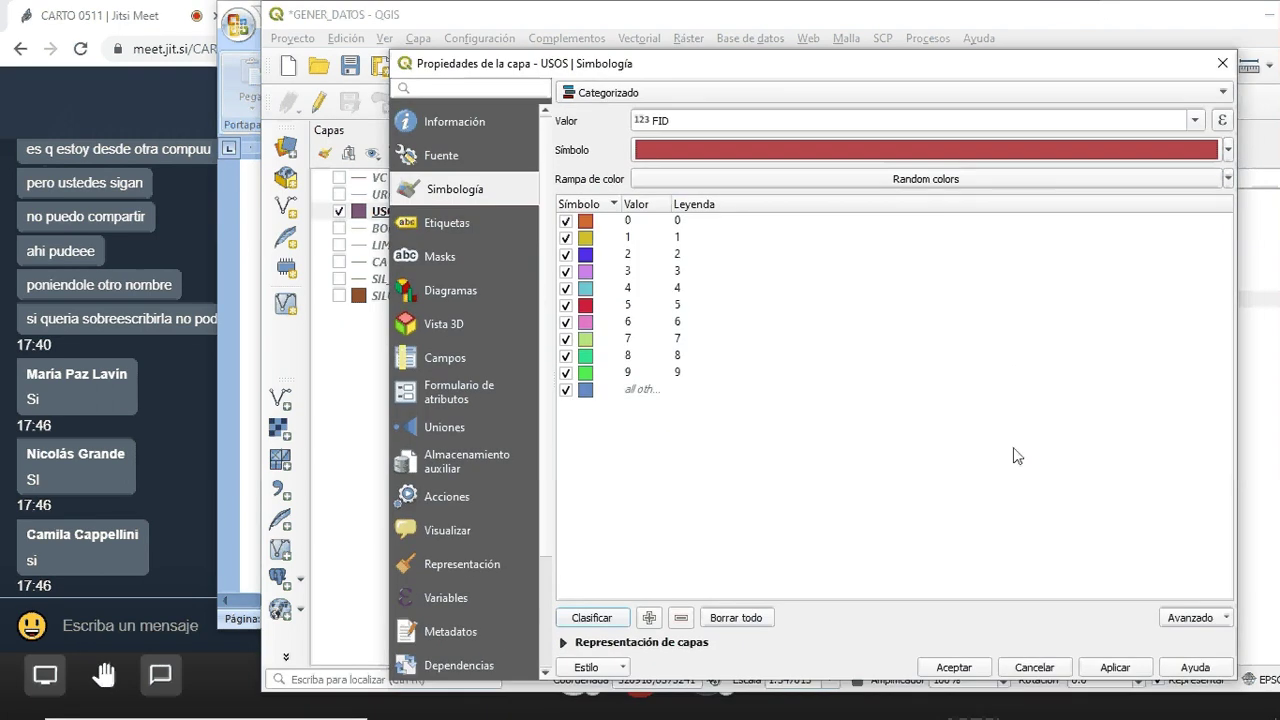
left_click(1128, 668)
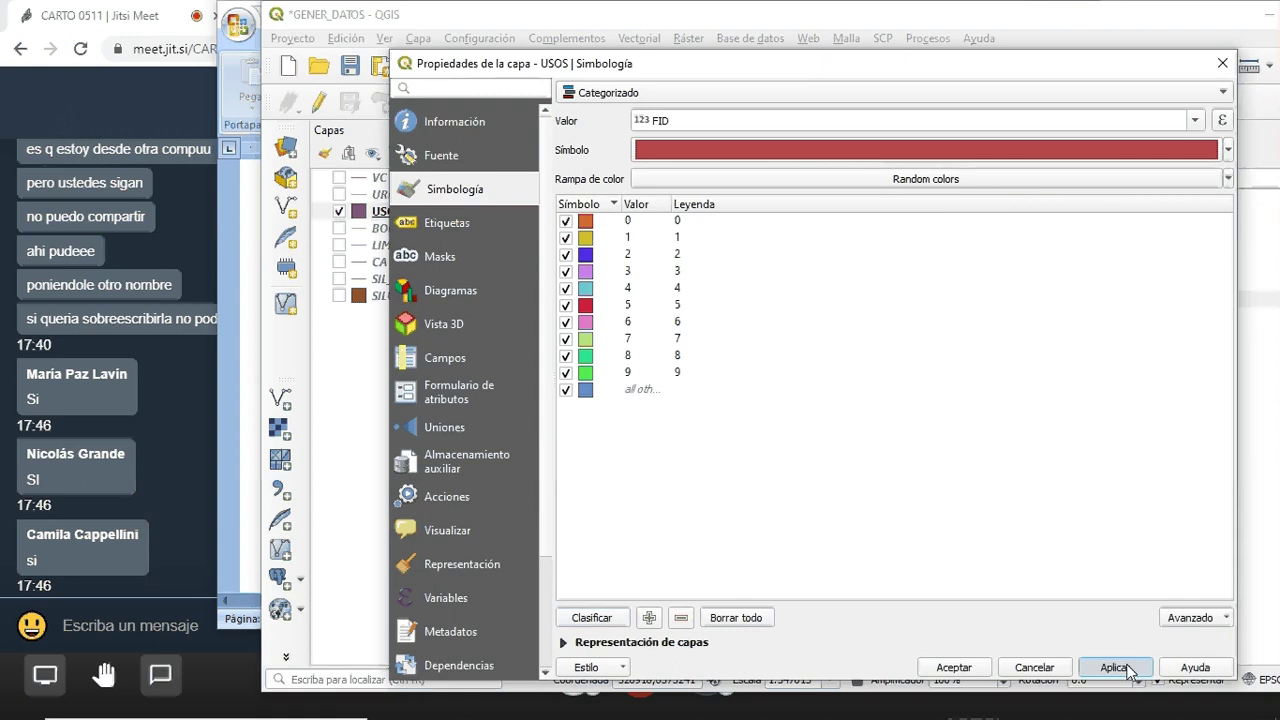
left_click(954, 667)
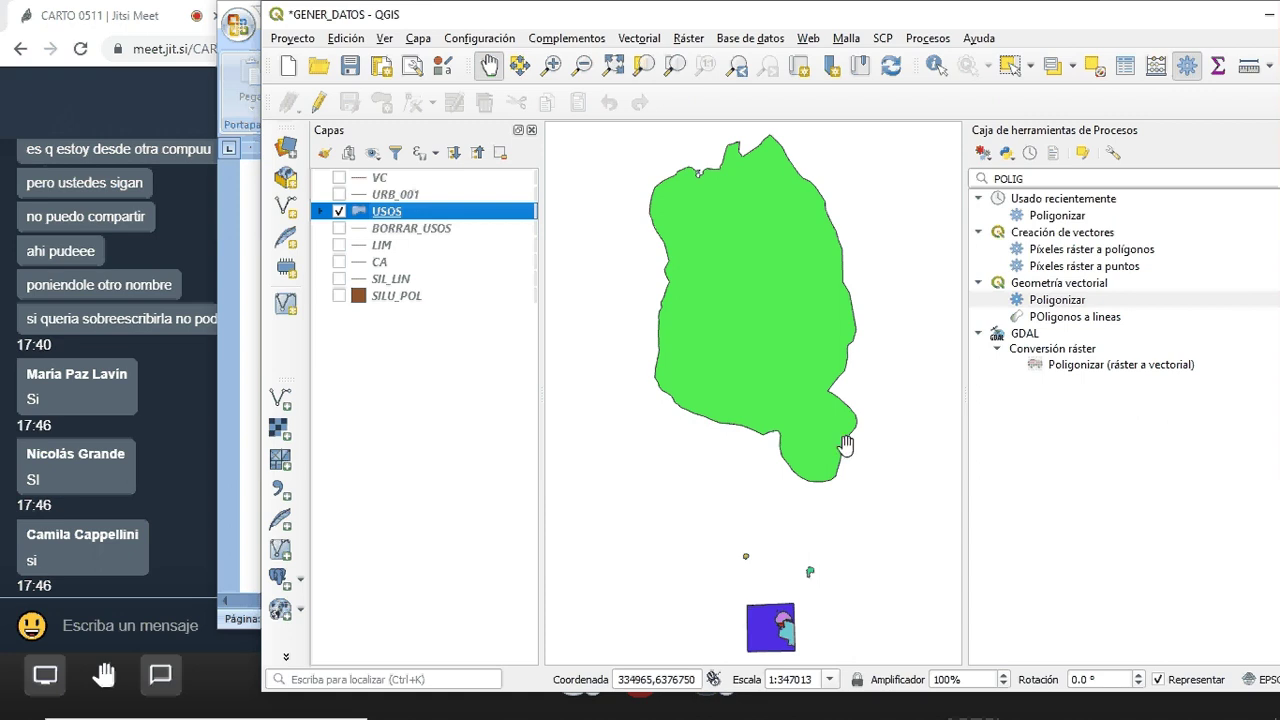
Switch to the Word guide and read steps 20 to 22, including the Figura 04.2 caption on the polygonized land uses
key("alt+Tab")
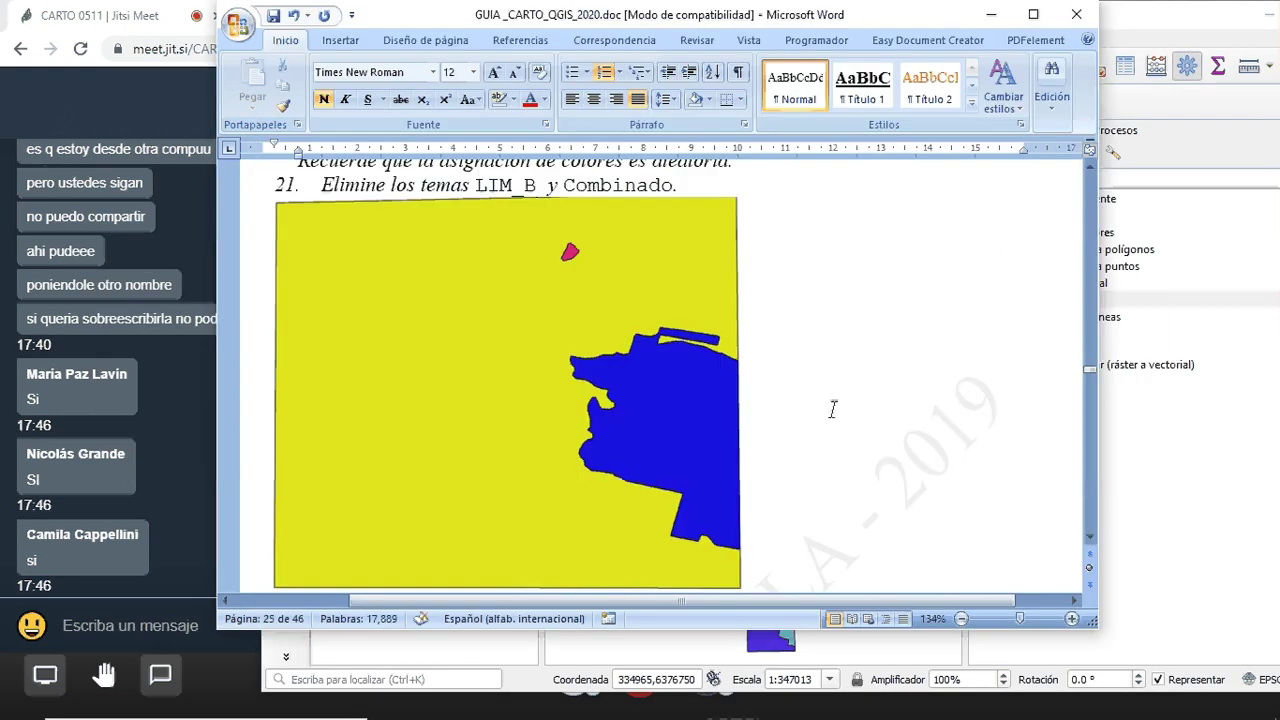
scroll(815, 345, "up", 4)
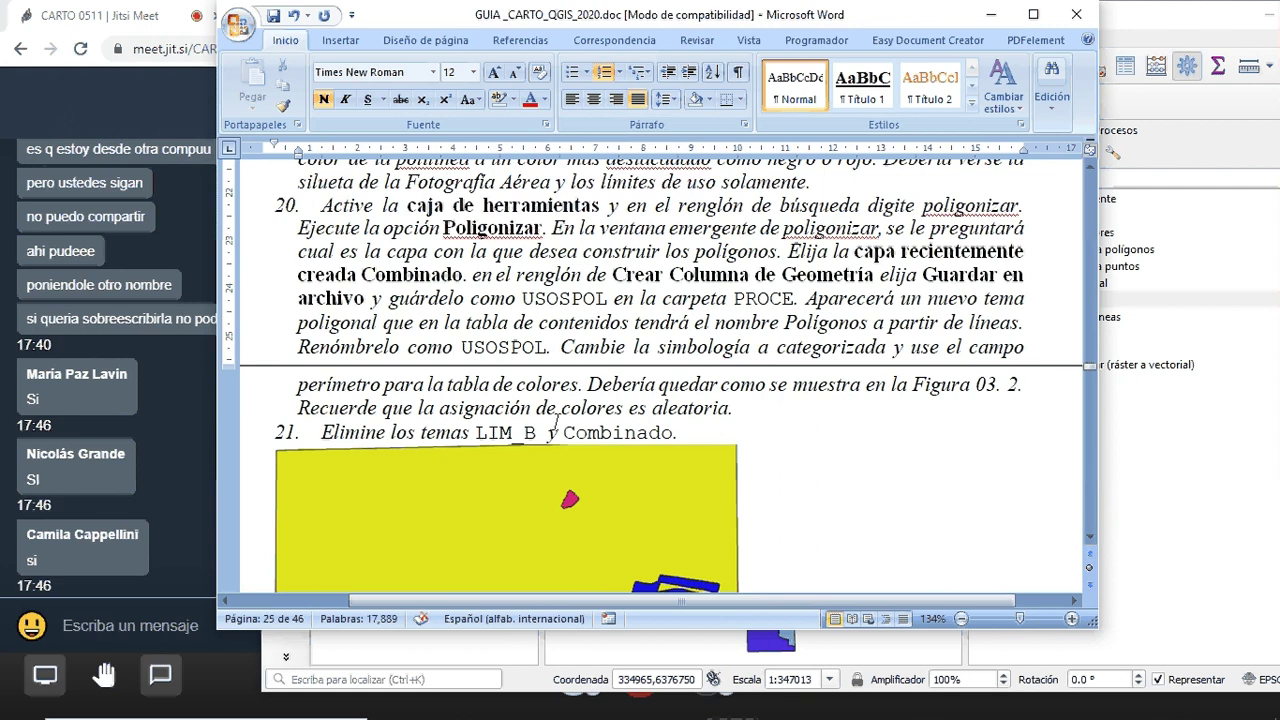
scroll(556, 420, "down", 2)
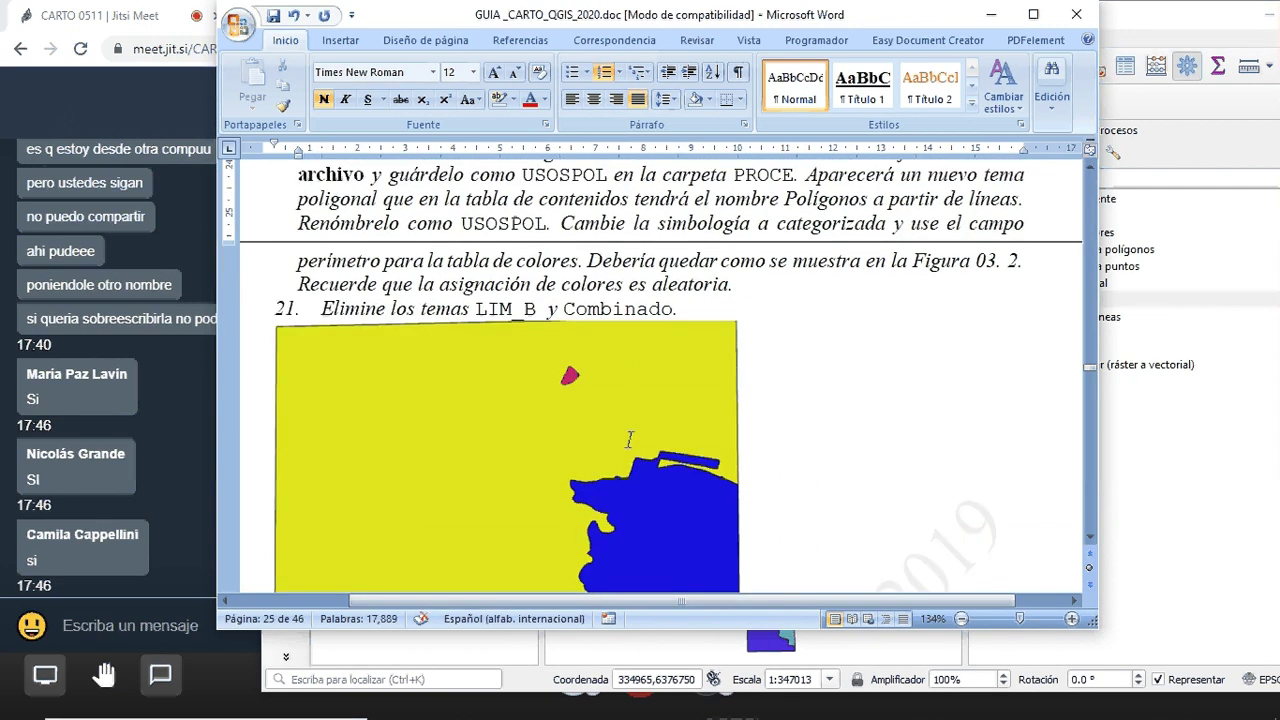
key("alt")
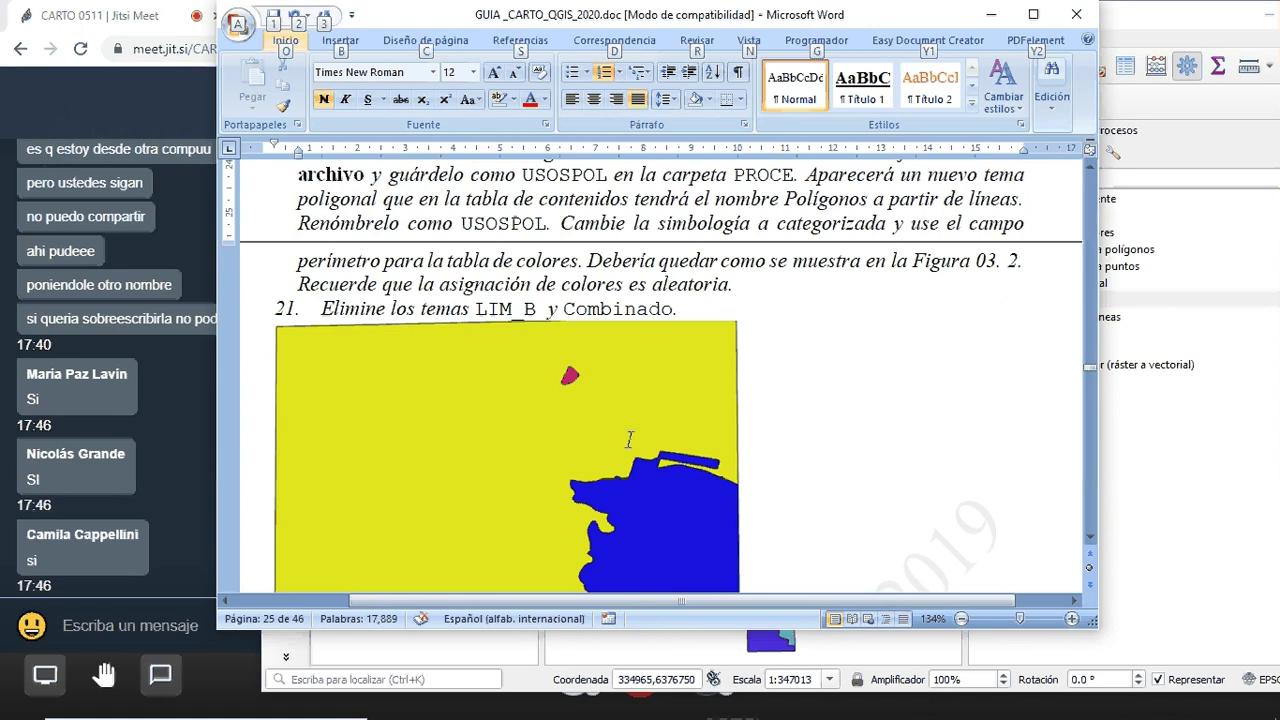
scroll(629, 440, "down", 5)
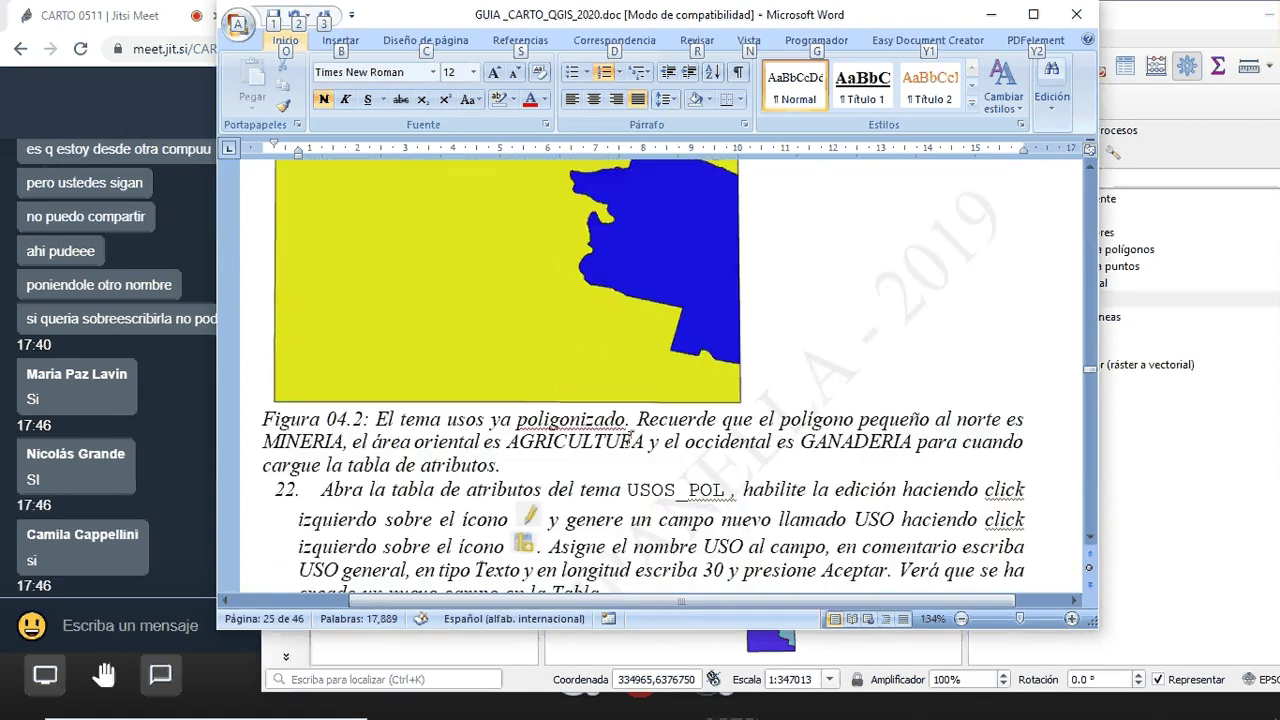
scroll(634, 436, "down", 1)
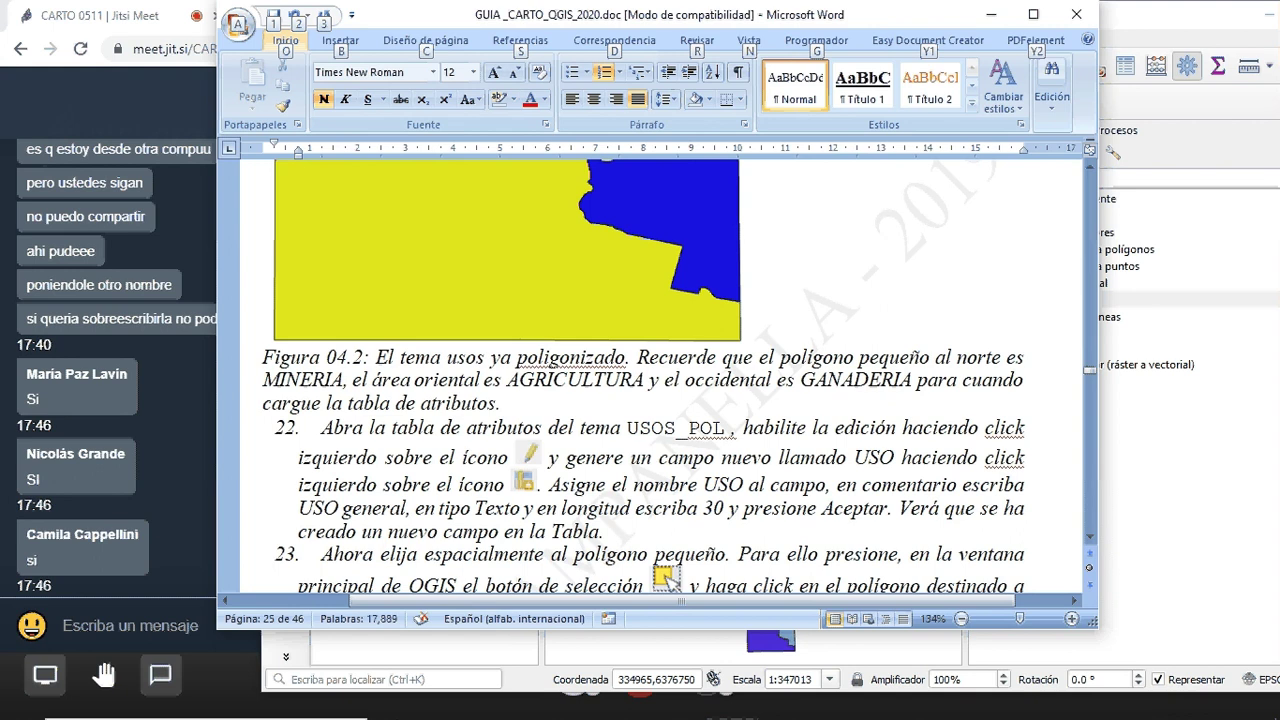
Search Windows for Bloc de notas and open a blank note
mouse_move(557, 708)
left_click(278, 704)
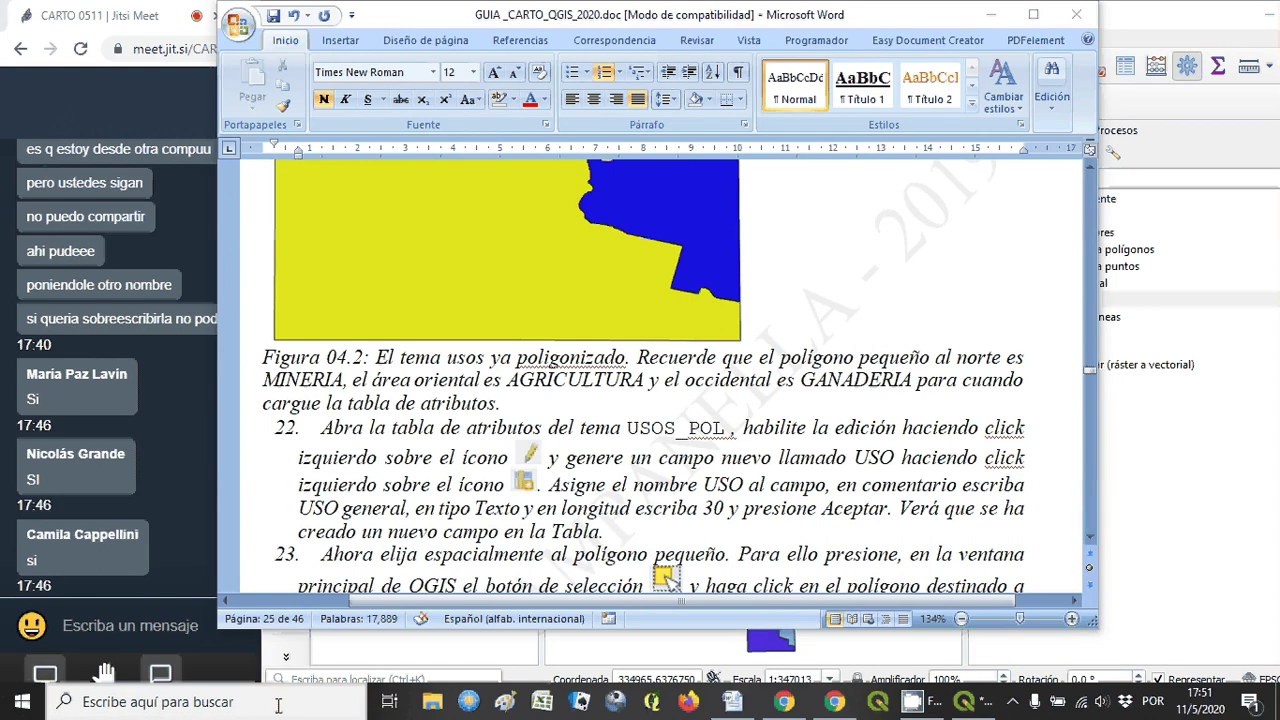
type("BLOC")
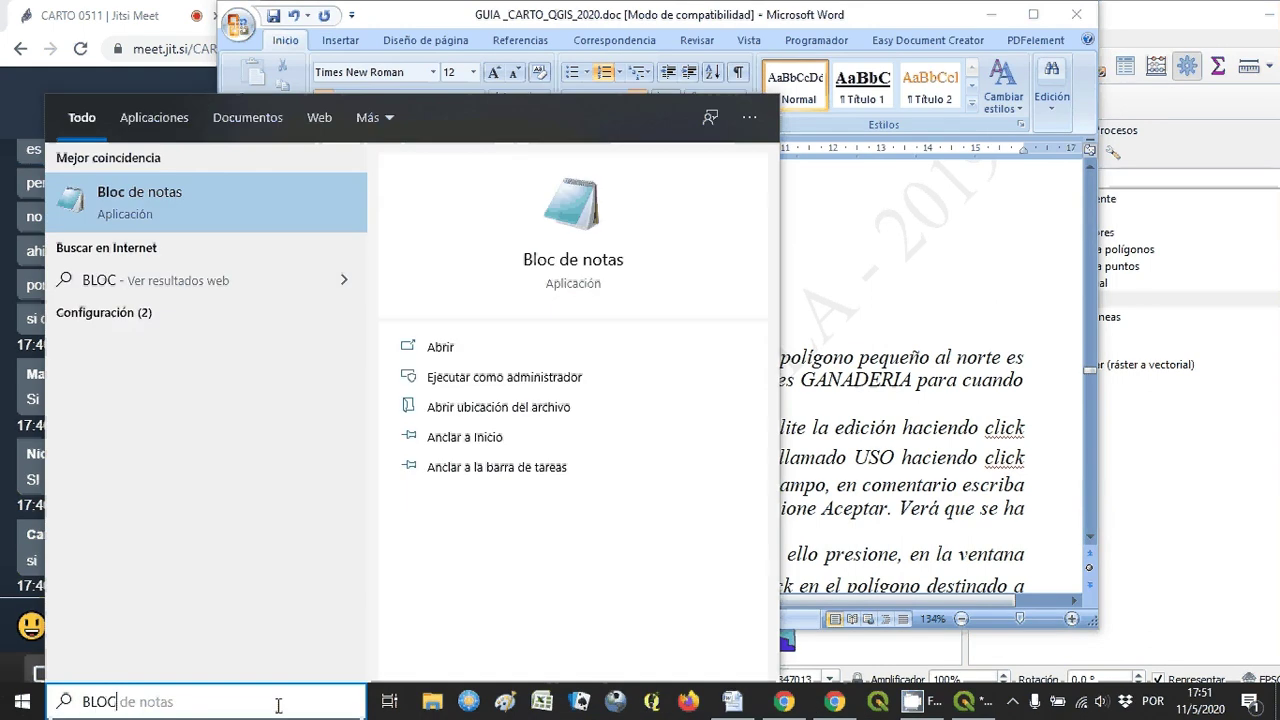
key("Return")
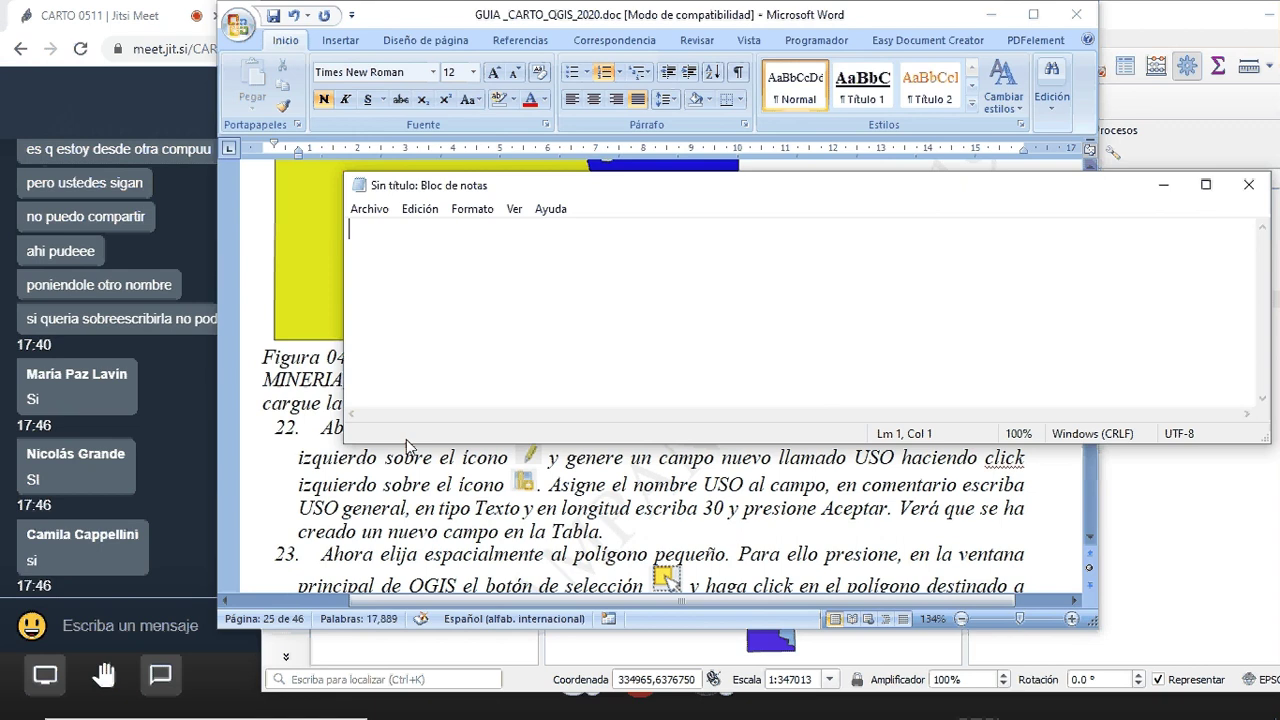
Start the note with the text "En la actividad de generar datos propios, antes de"
type("EN L")
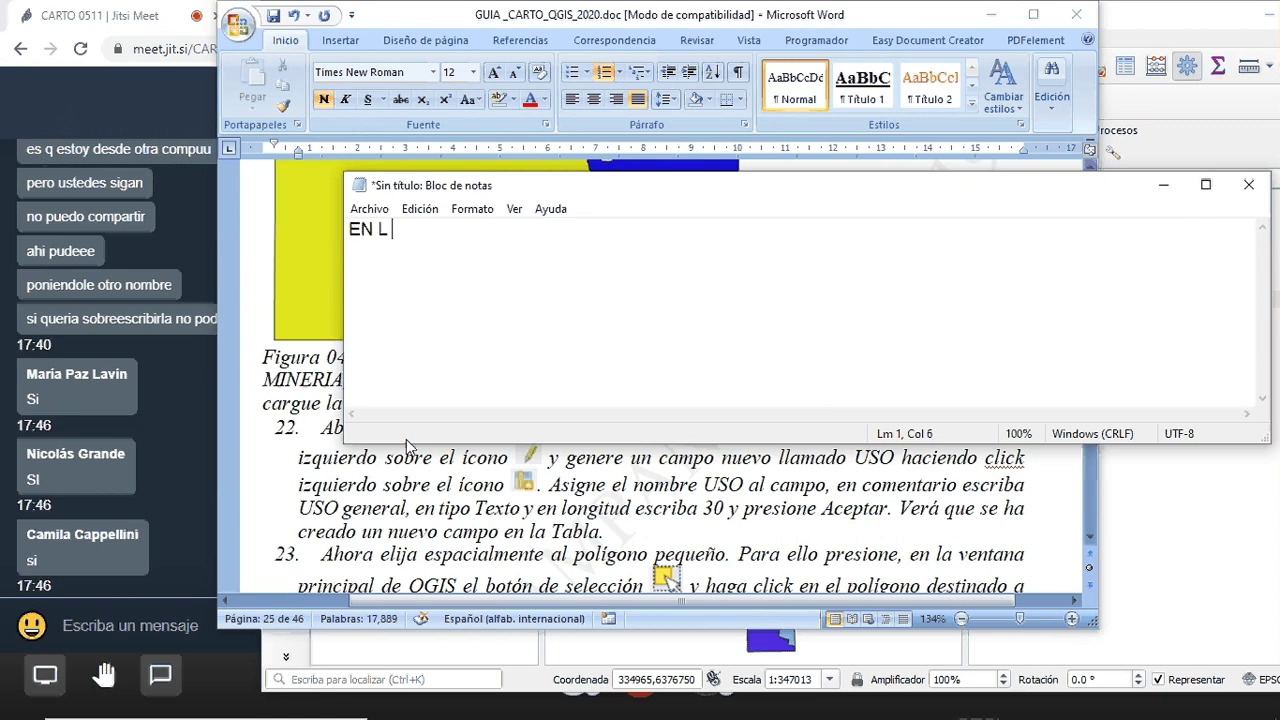
key("BackSpace")
key("BackSpace")
key("BackSpace")
key("BackSpace")
type("n la actividad de")
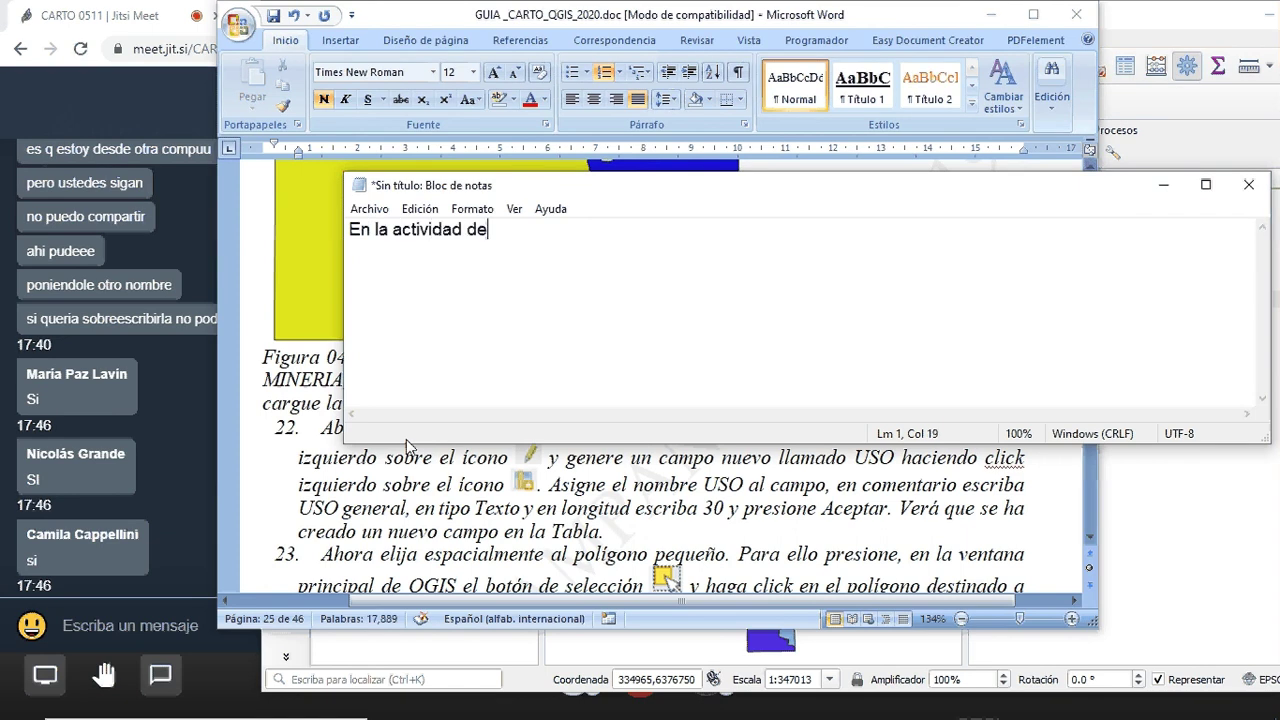
type(" genrar")
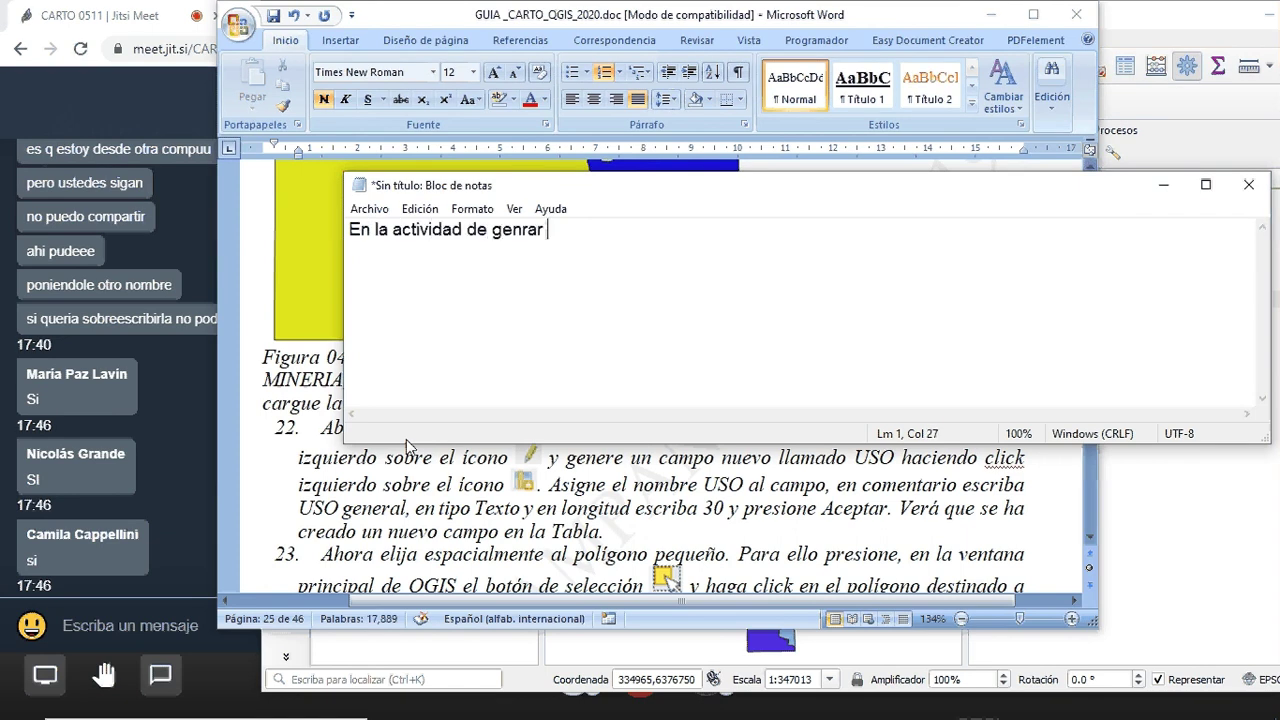
key("BackSpace")
key("BackSpace")
key("BackSpace")
key("BackSpace")
type("erar datos propio")
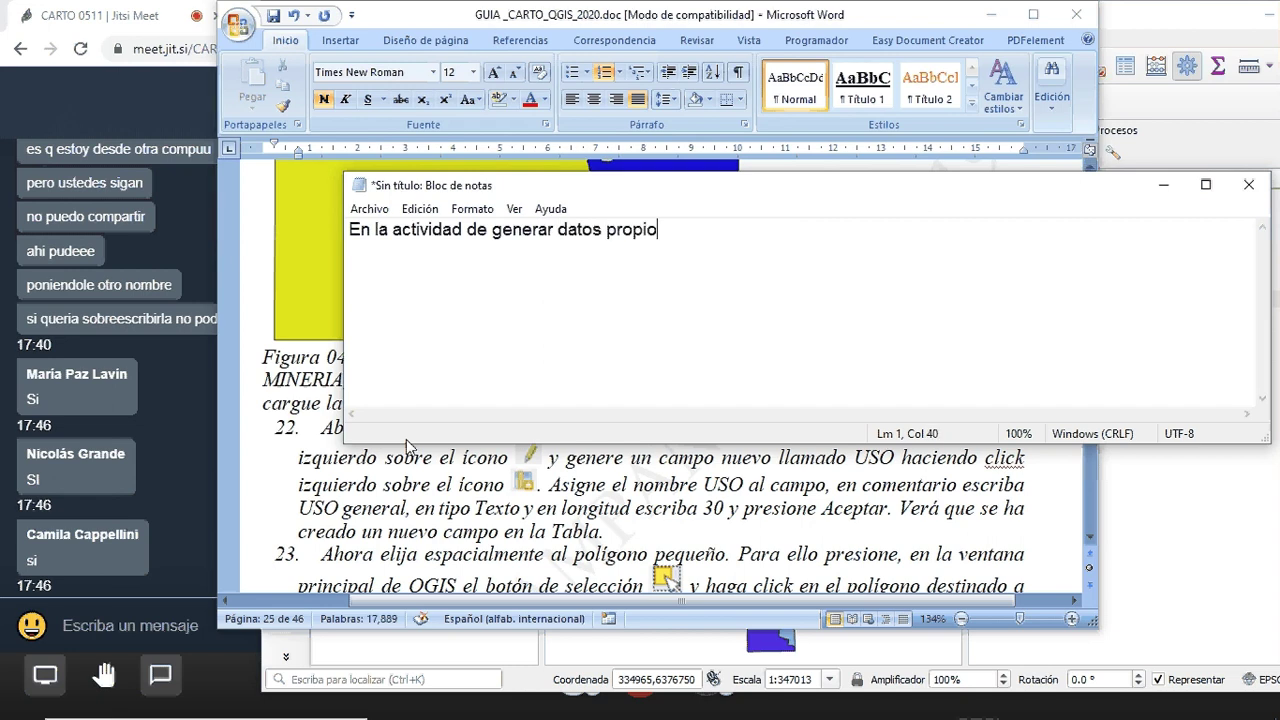
type("s, antes de")
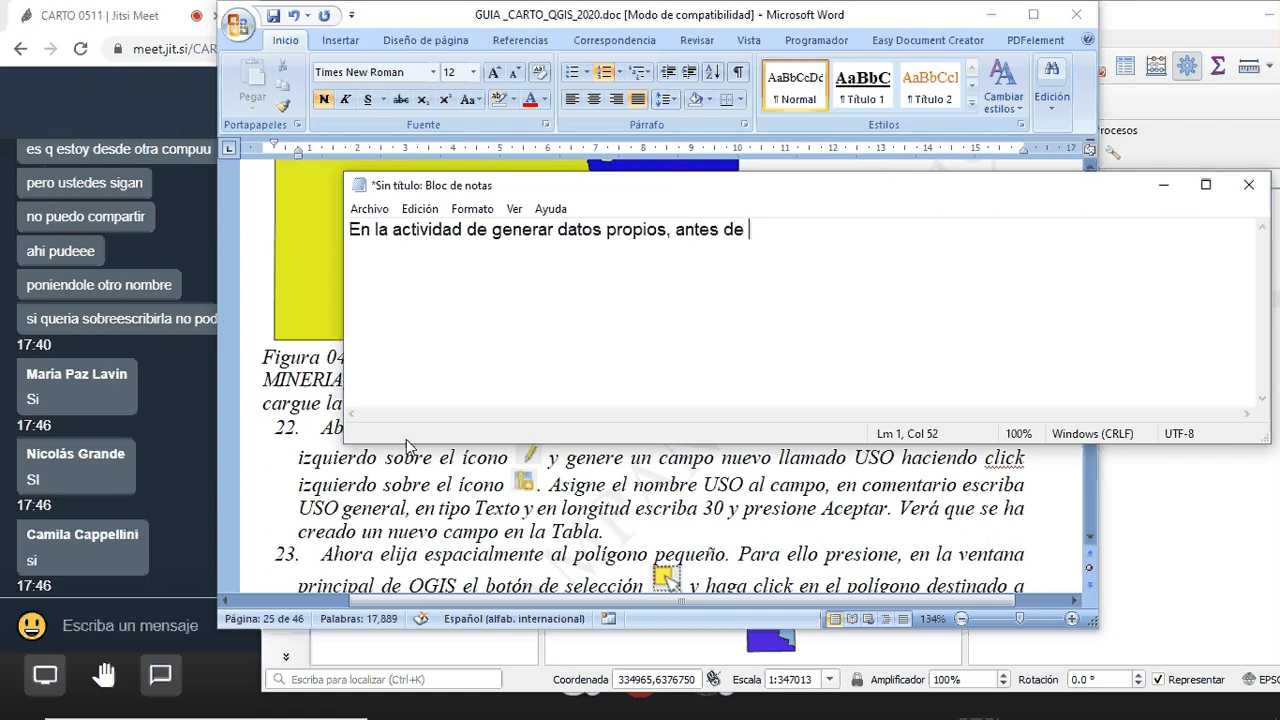
Check step 21 on eliminating LIM_B and Combinado in the Word guide and return to the note
left_click(455, 513)
scroll(569, 421, "up", 4)
scroll(569, 421, "up", 2)
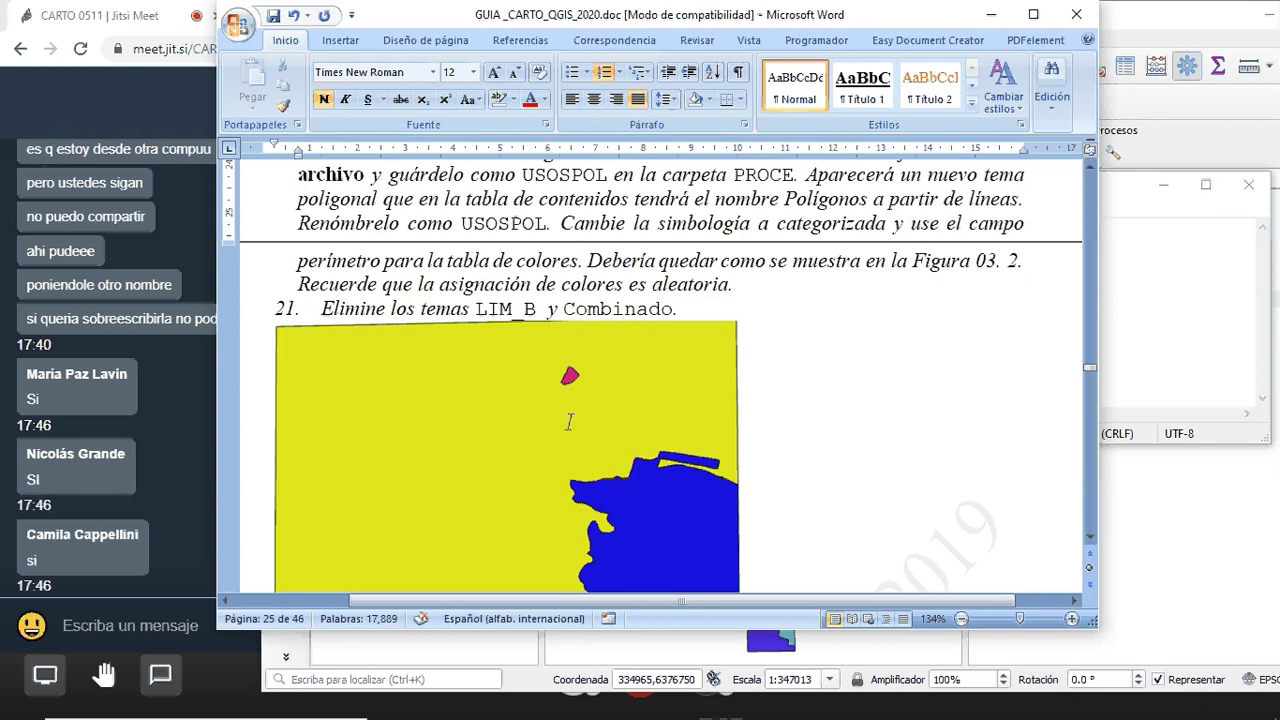
key("alt+Tab")
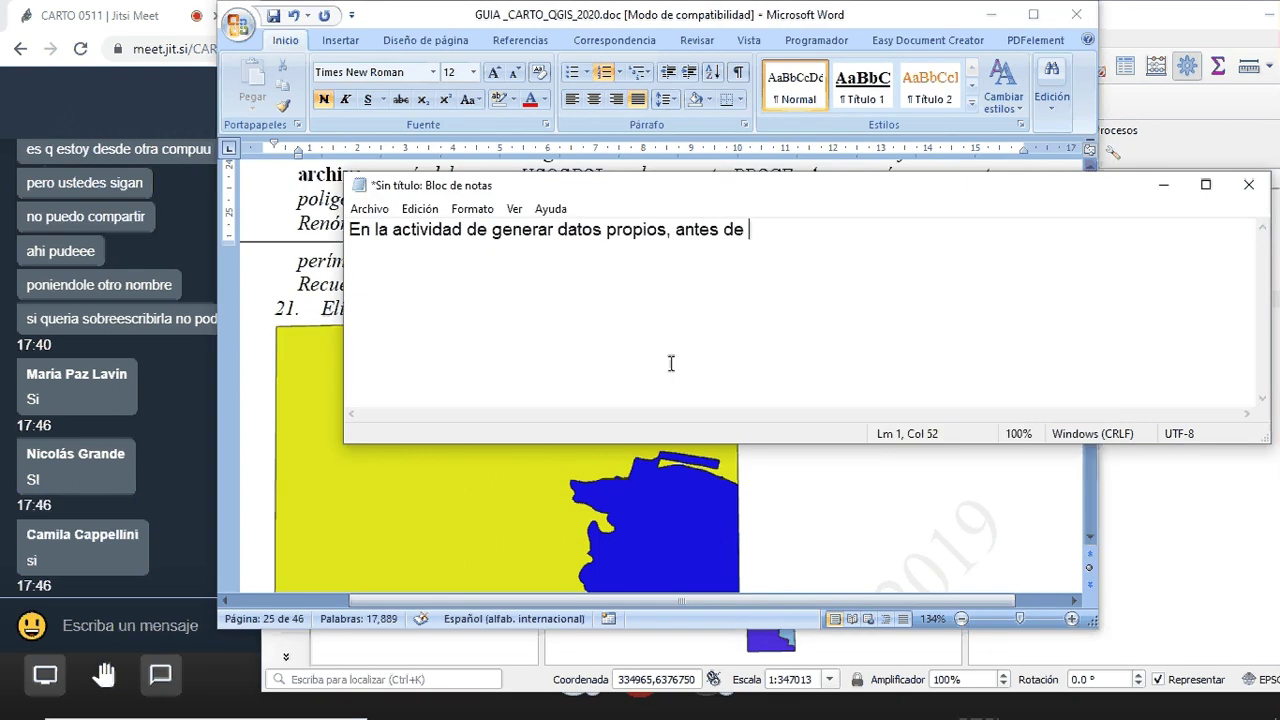
Replace "antes de" at the end of the note with "después de eliminar LIMB y combinado,"
key("BackSpace")
key("BackSpace")
key("BackSpace")
key("BackSpace")
key("BackSpace")
key("BackSpace")
key("BackSpace")
key("BackSpace")
type("después de ")
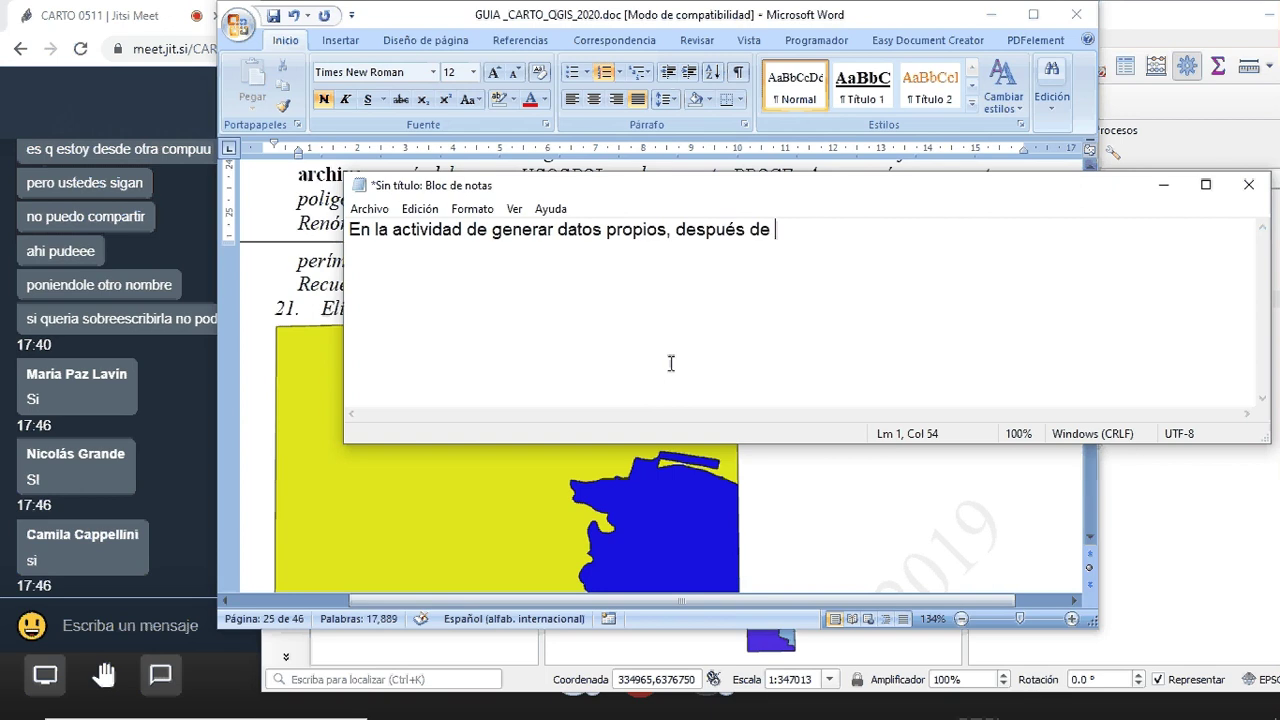
type("eliminar LI")
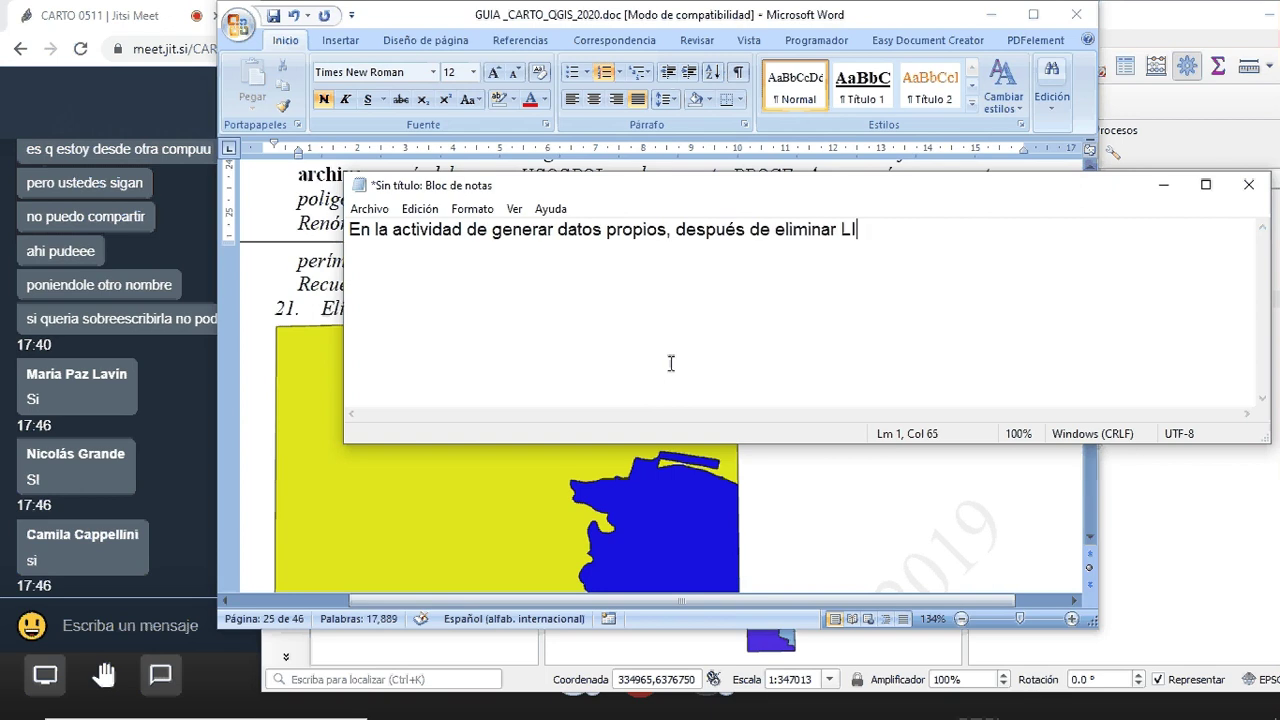
type("MB y combinado,")
Add a second line to the note reading "hay que cortar el tema USOS con el TEMA SIL_POL"
key("Return")
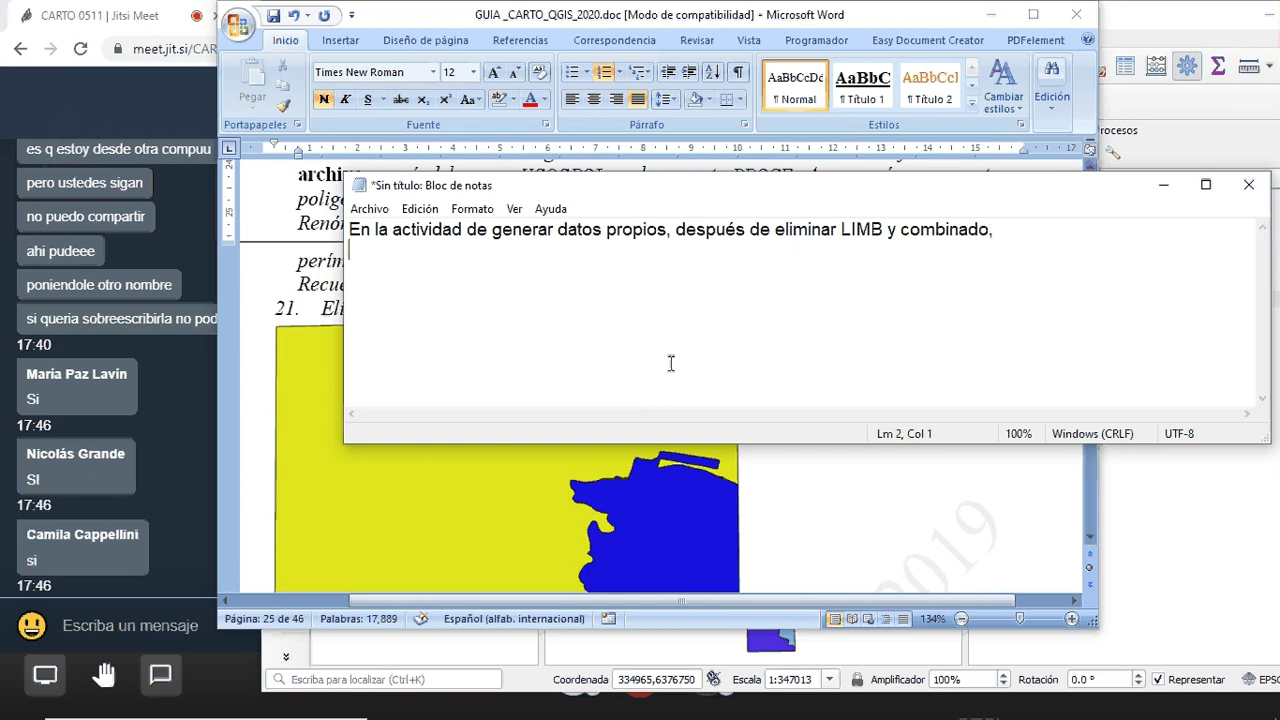
type("hay que cora")
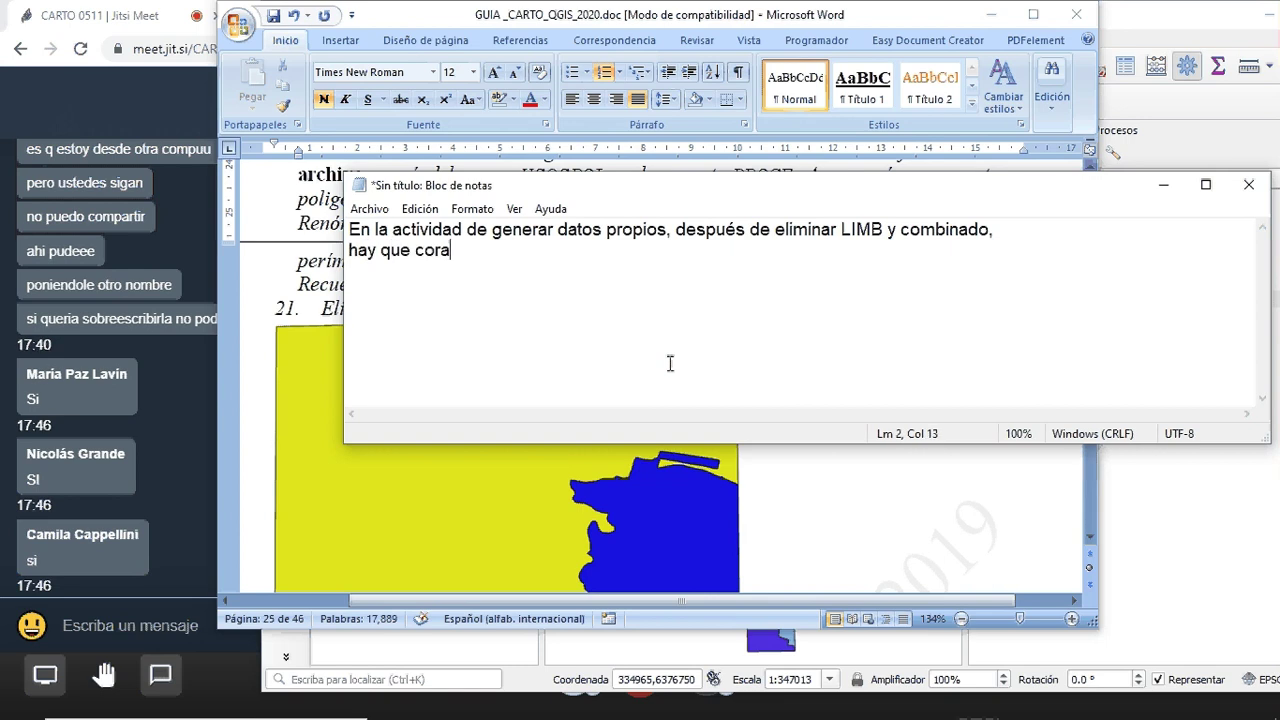
key("BackSpace")
type("tar el tema USOS")
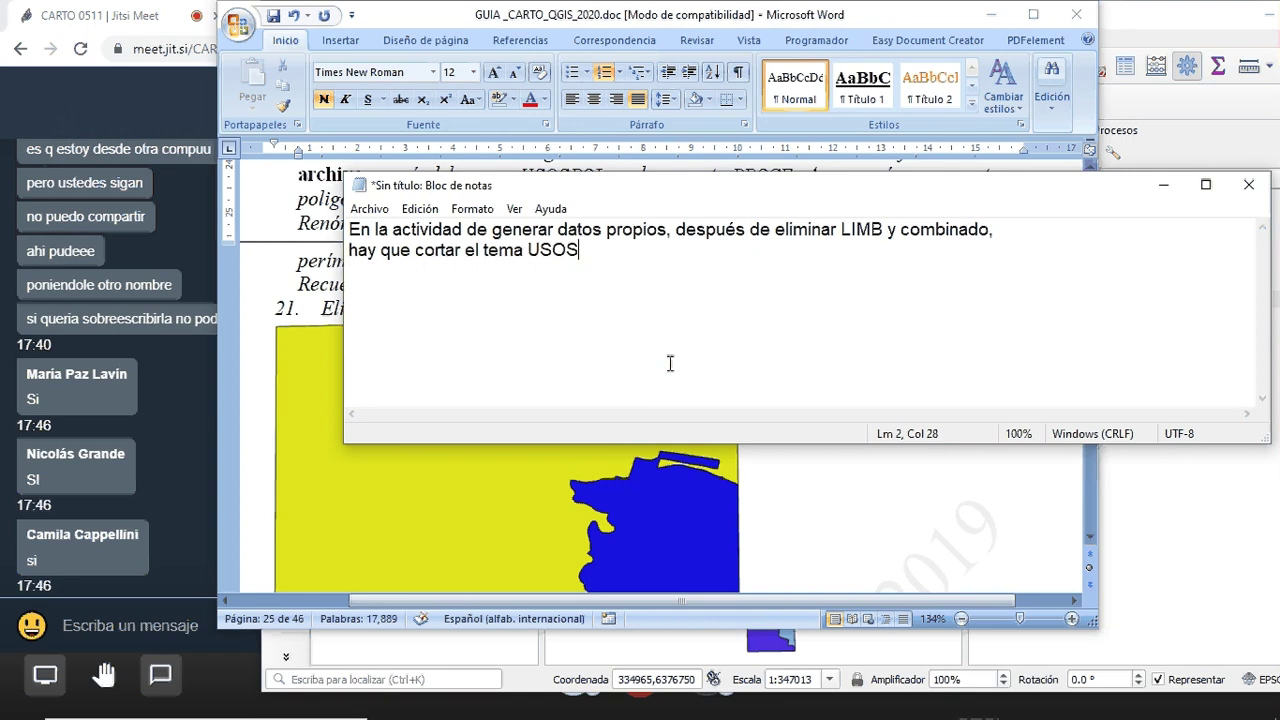
type(" con el TEMA si")
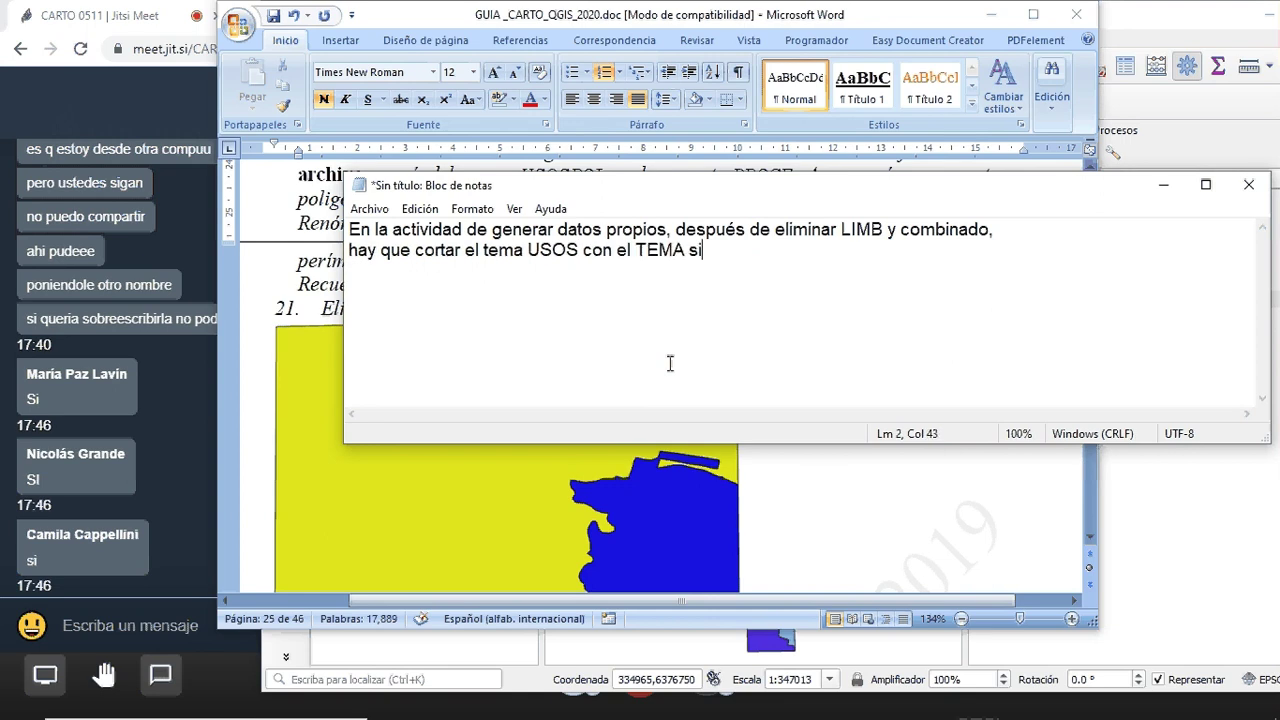
key("BackSpace")
key("BackSpace")
type("SIL_POL")
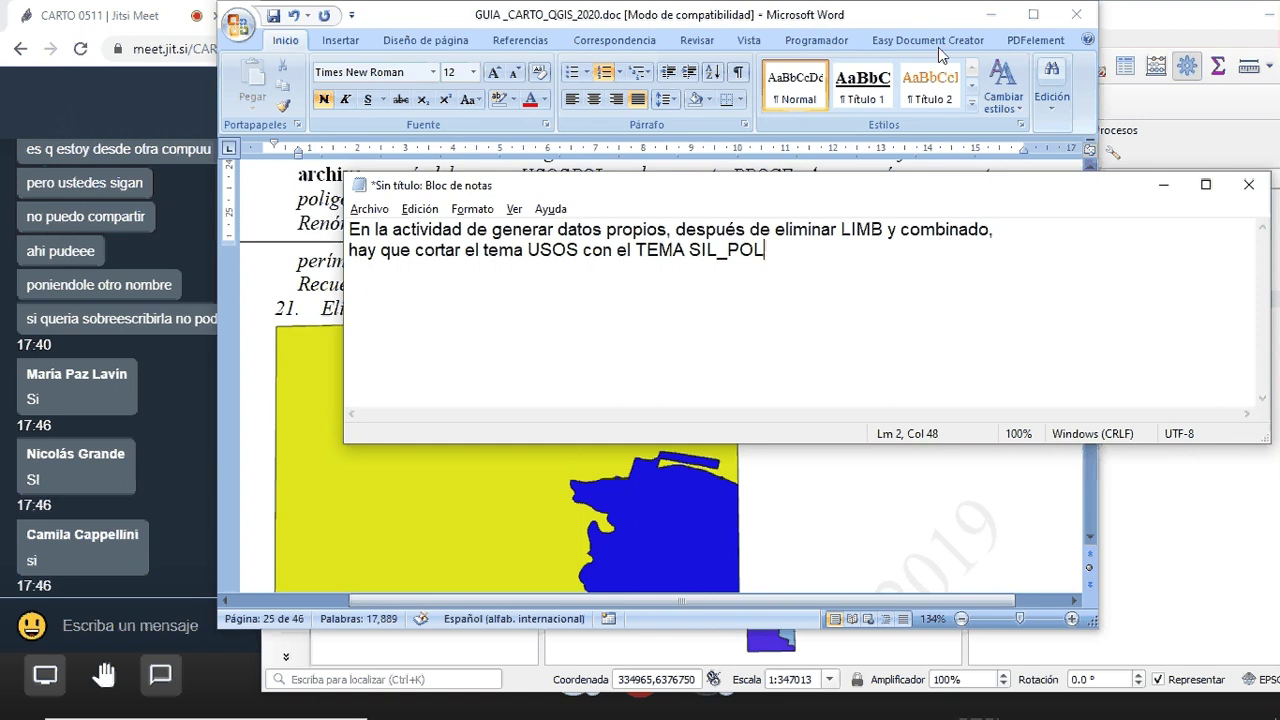
Switch to QGIS, hide the USOS layer and show only the SILU_POL layer on the map
key("alt+Tab")
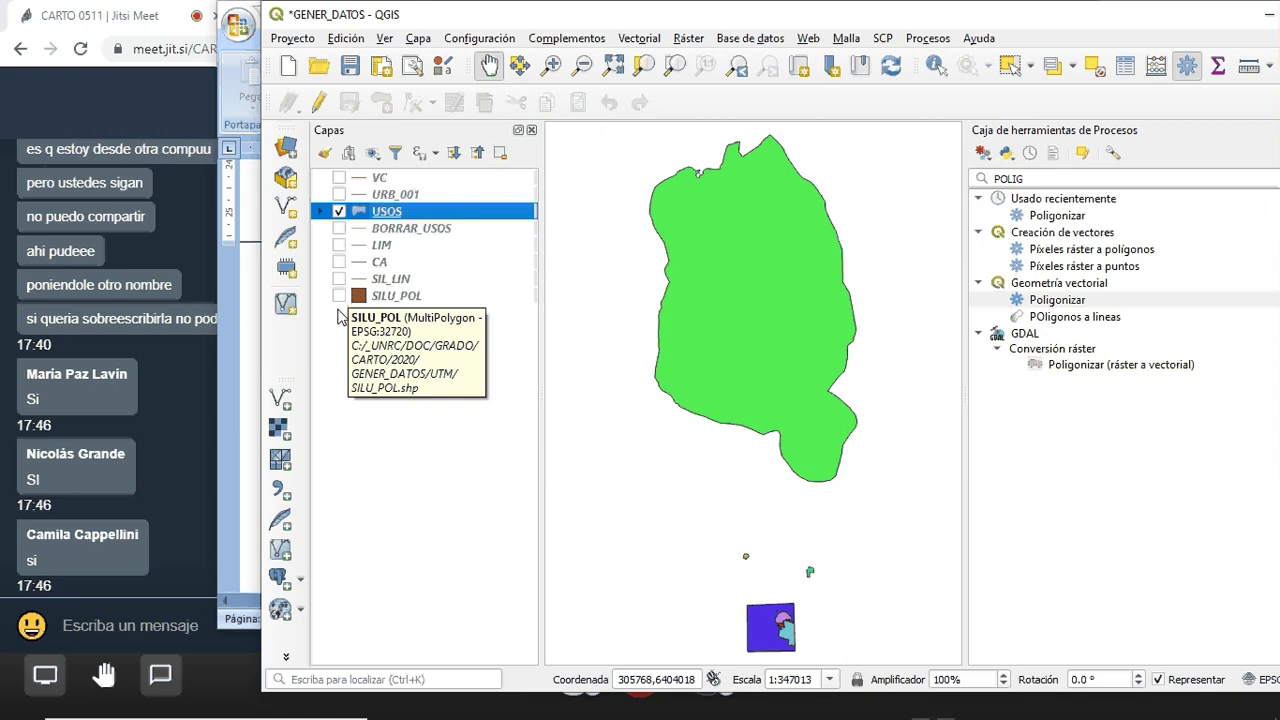
left_click(340, 212)
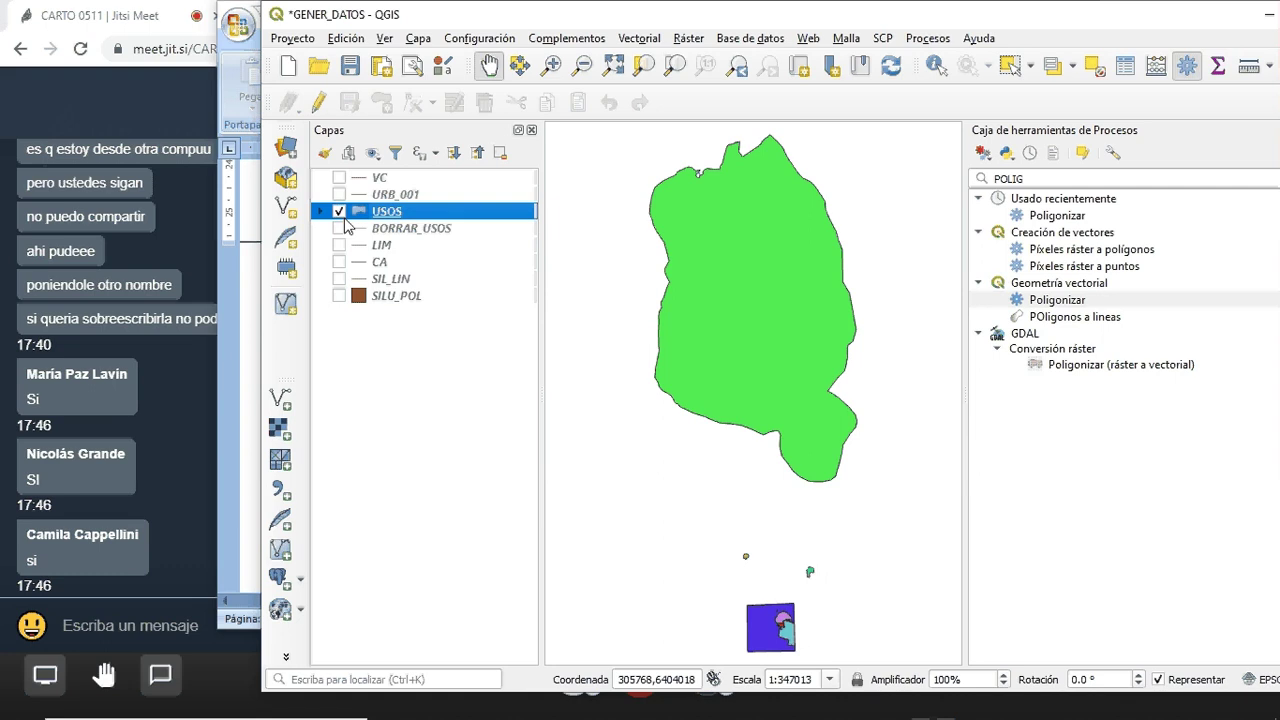
left_click(340, 296)
left_click(340, 212)
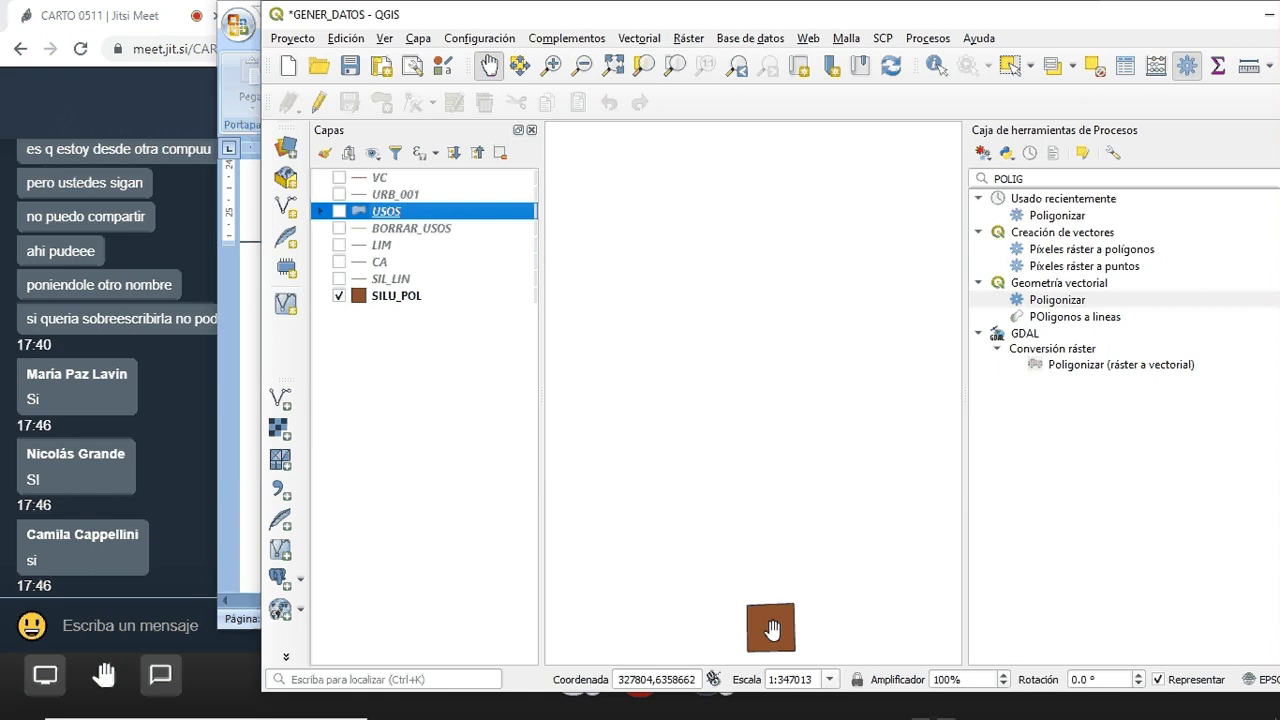
Start the Cortar geoprocess with USOS as the input layer and set SILU_POL as the overlay layer
left_click(641, 39)
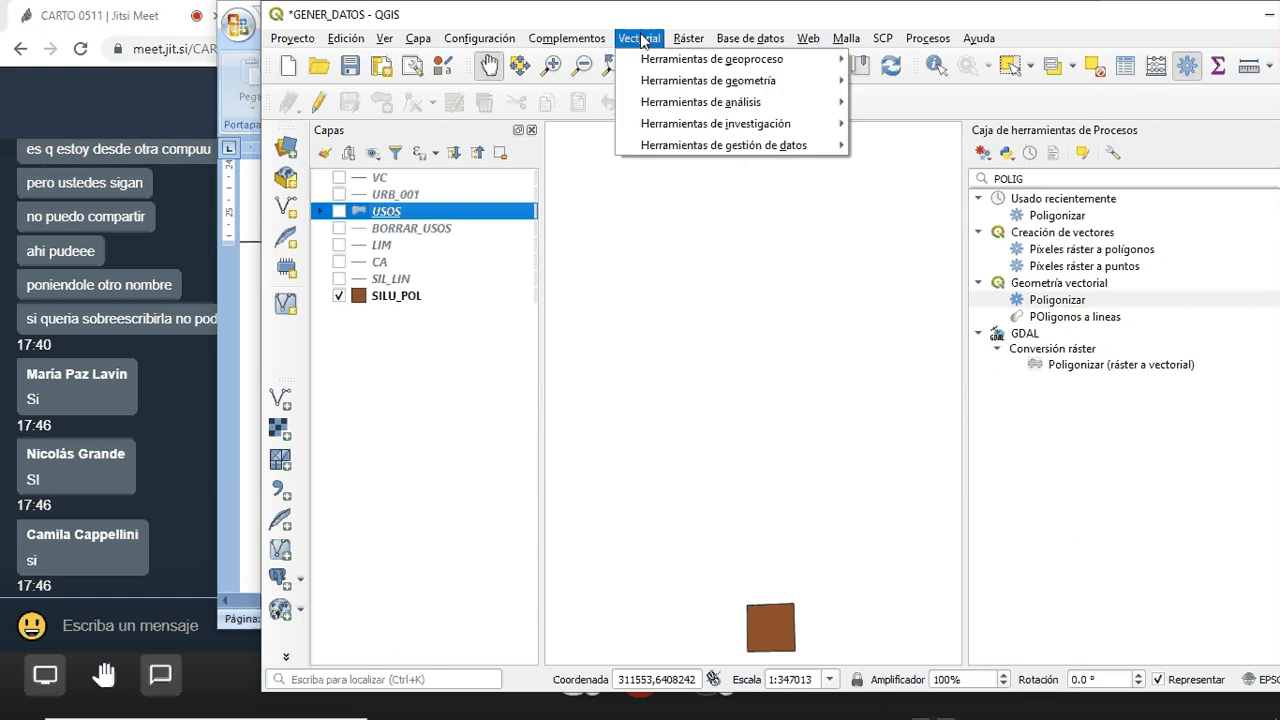
mouse_move(680, 66)
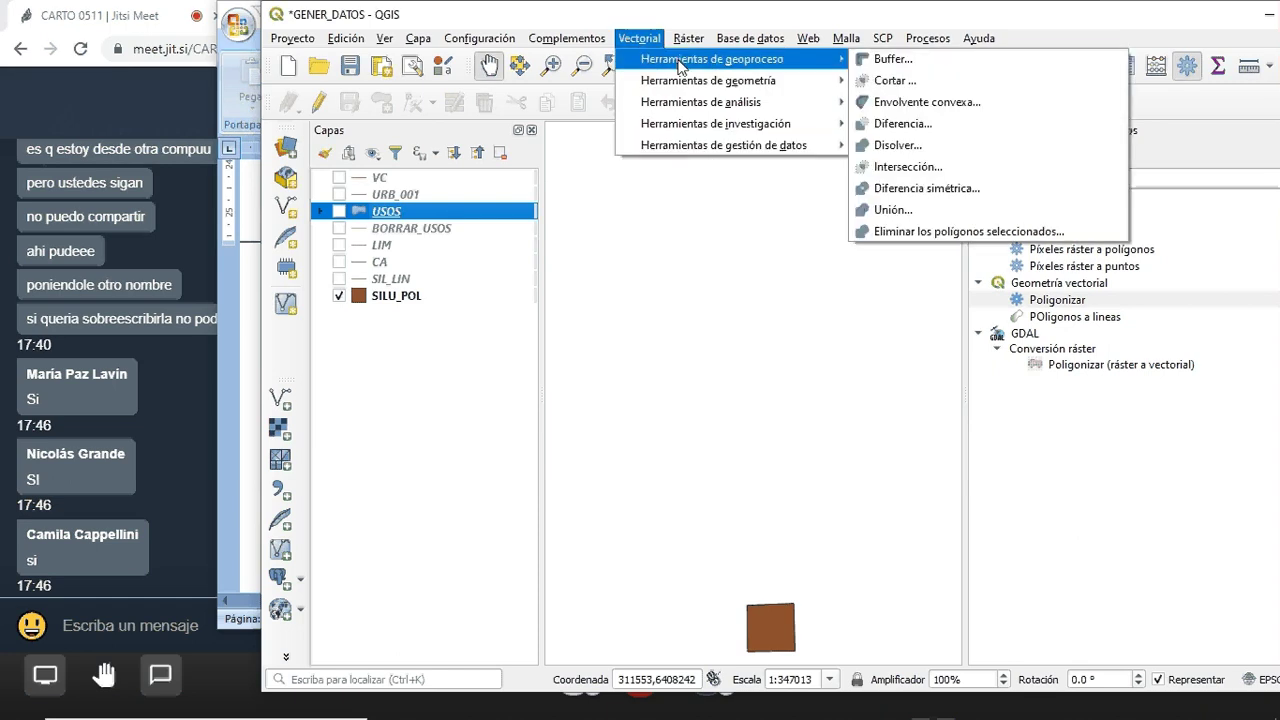
left_click(912, 84)
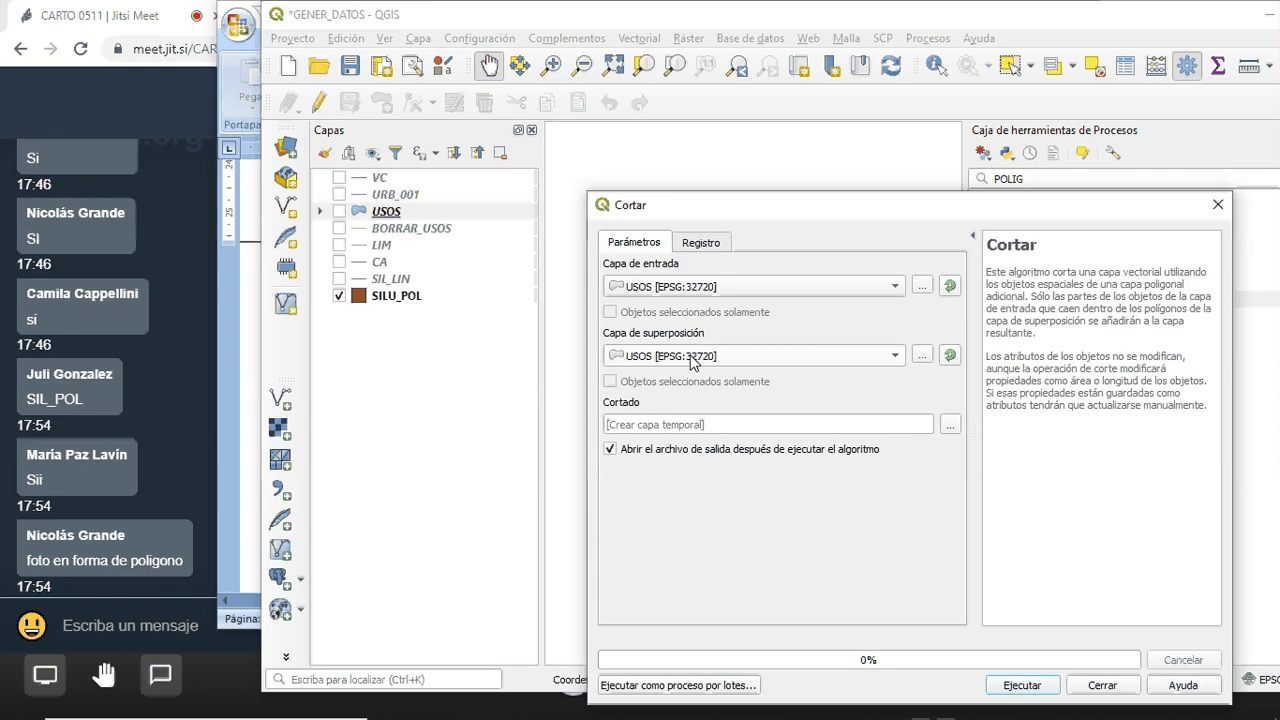
left_click(692, 362)
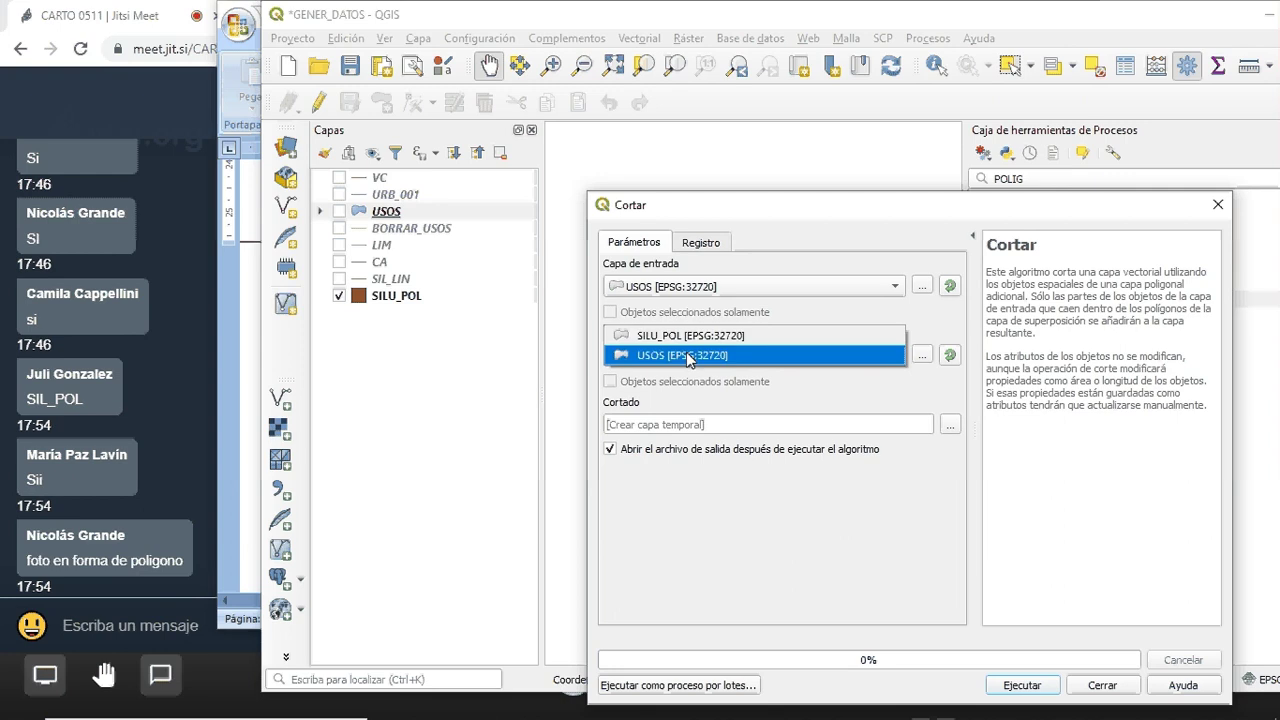
left_click(700, 335)
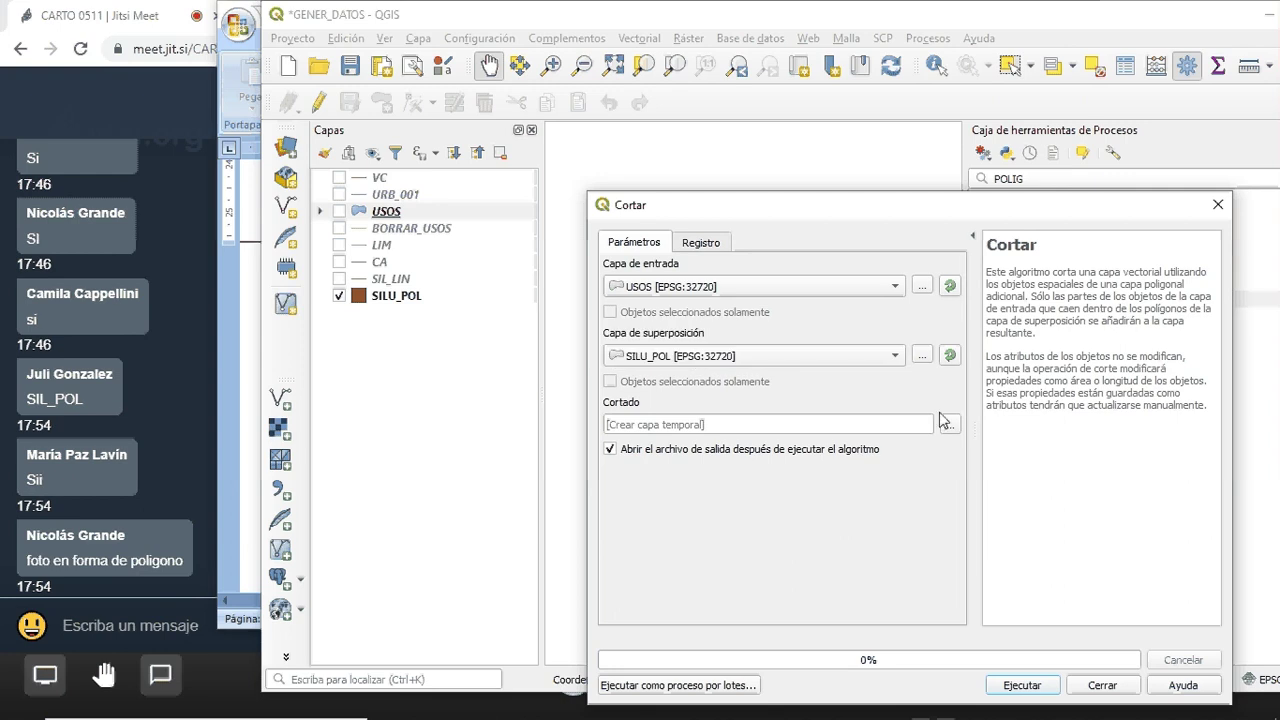
Direct the clipped output to a shapefile named USOS_DEF in the UTM folder
left_click(951, 432)
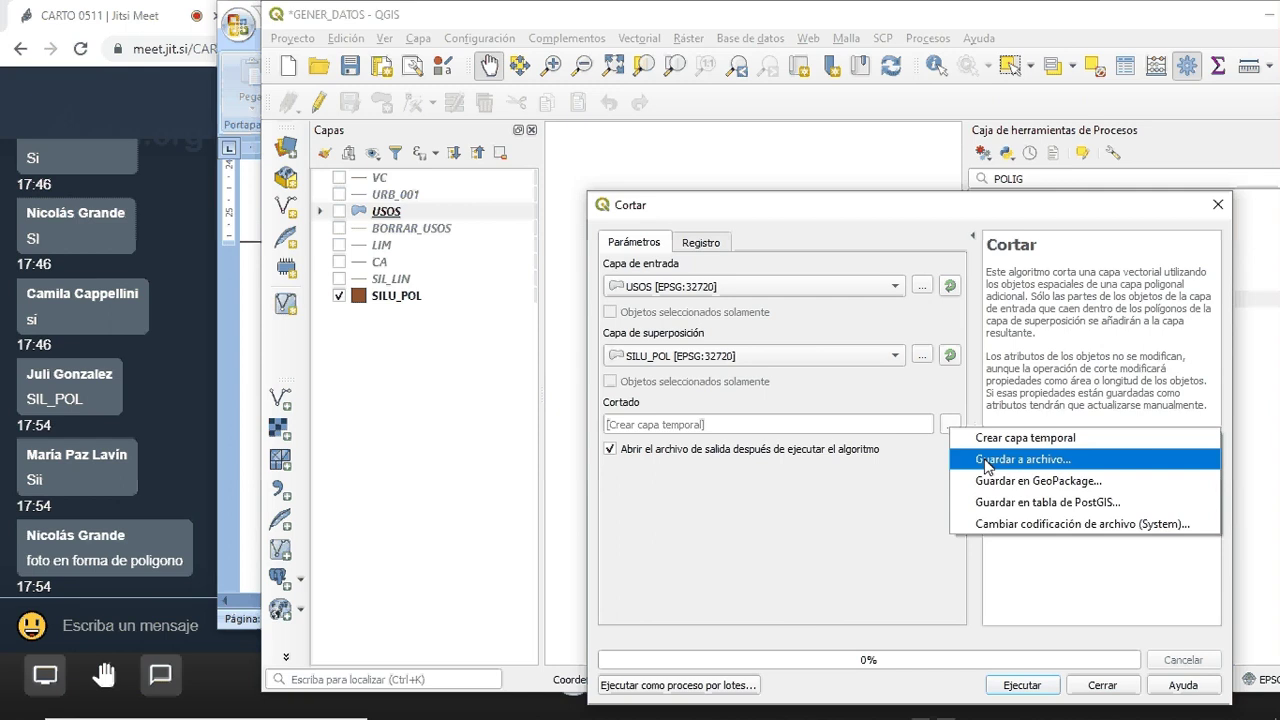
left_click(988, 462)
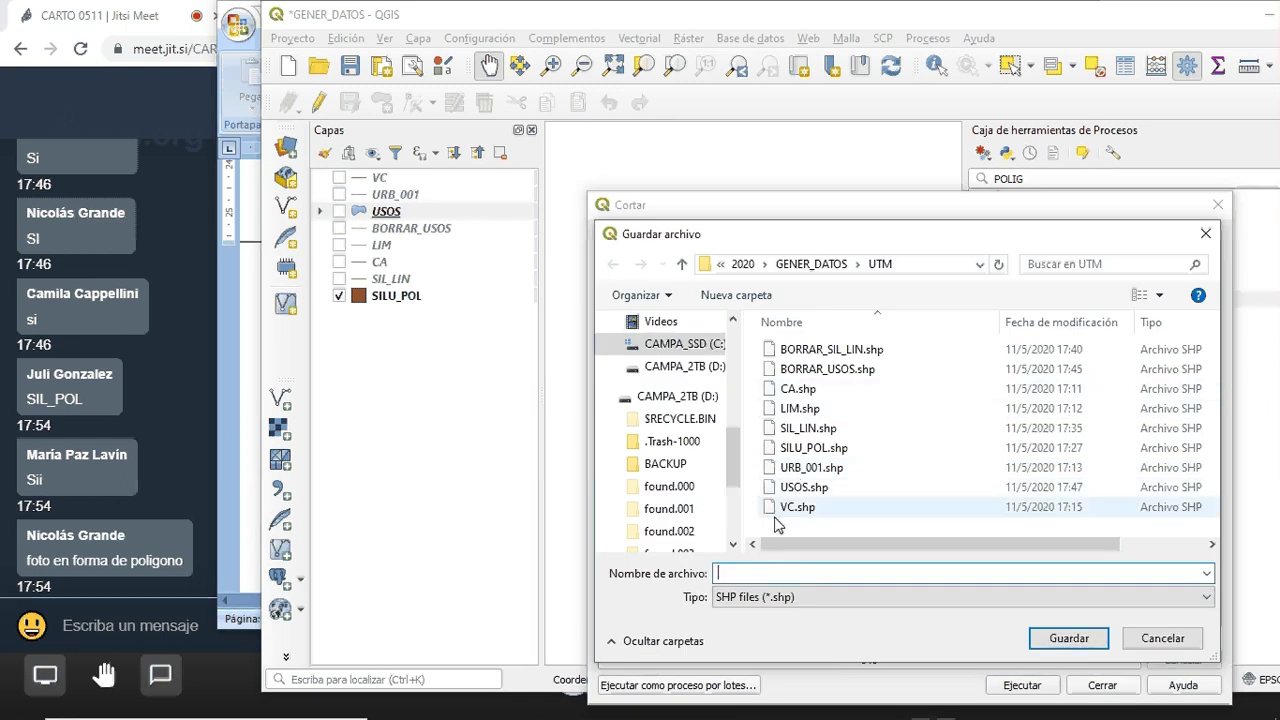
left_click(745, 573)
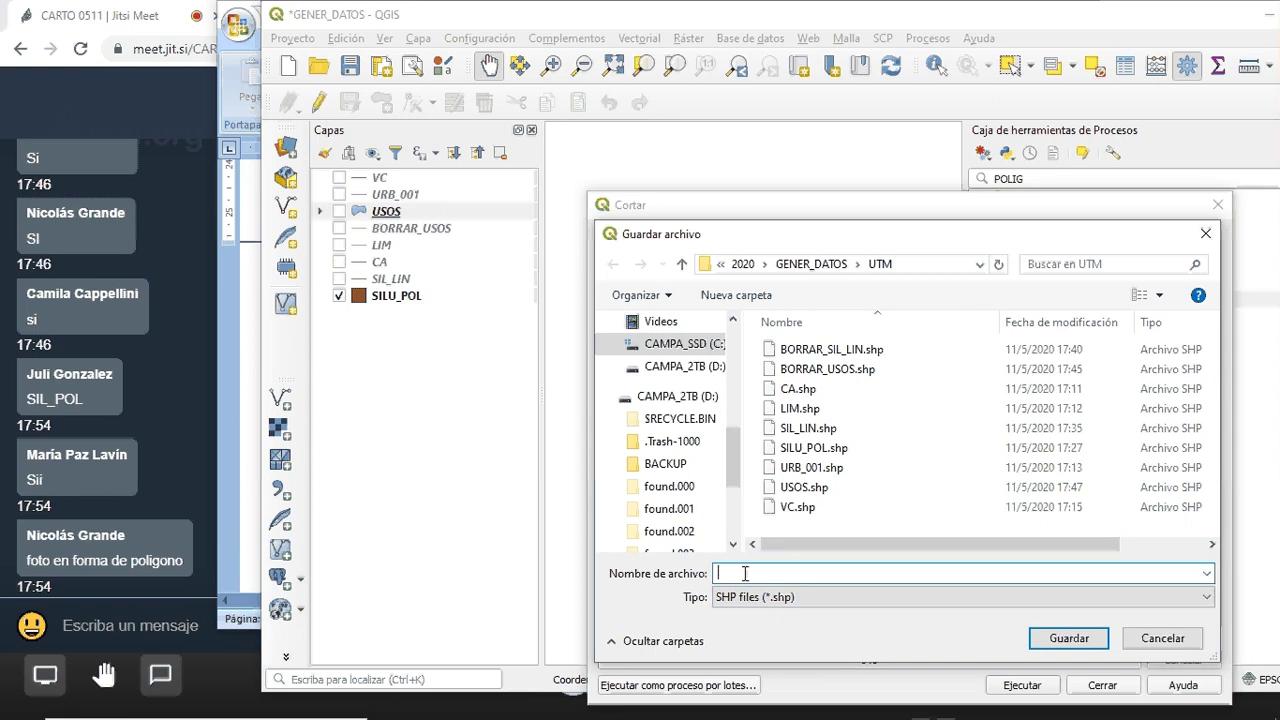
type("USOS")
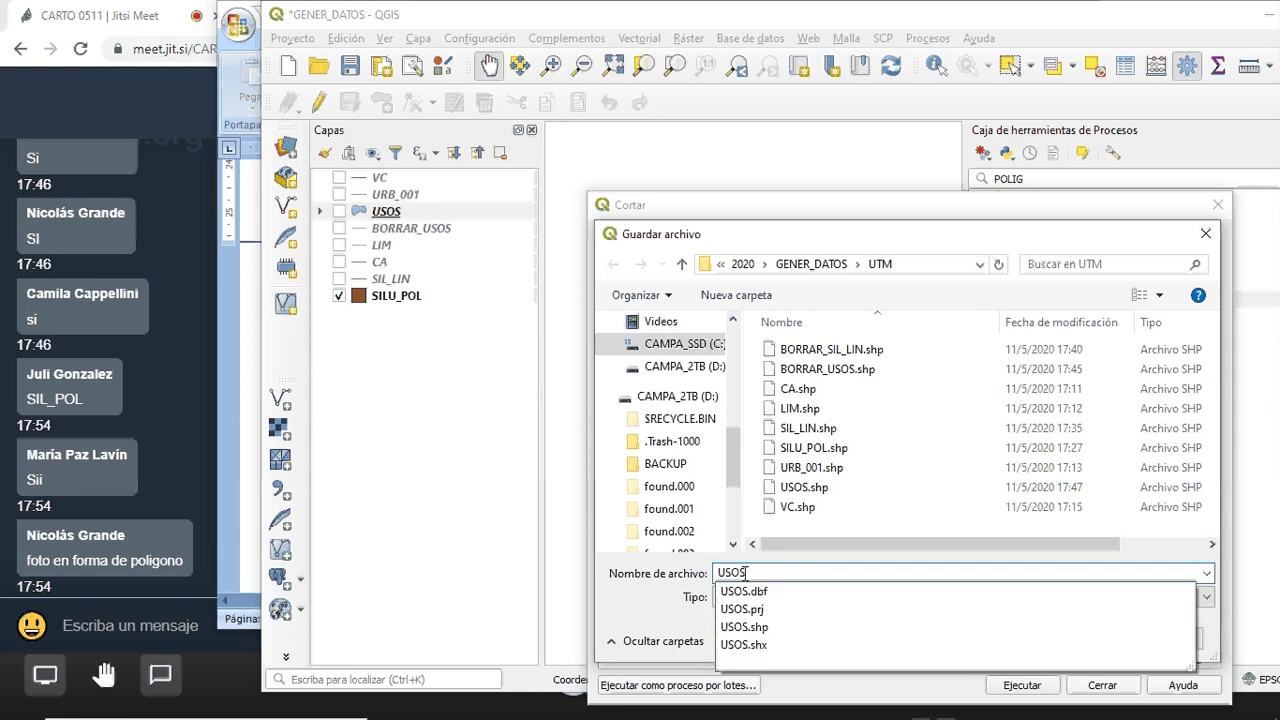
type("_DEF")
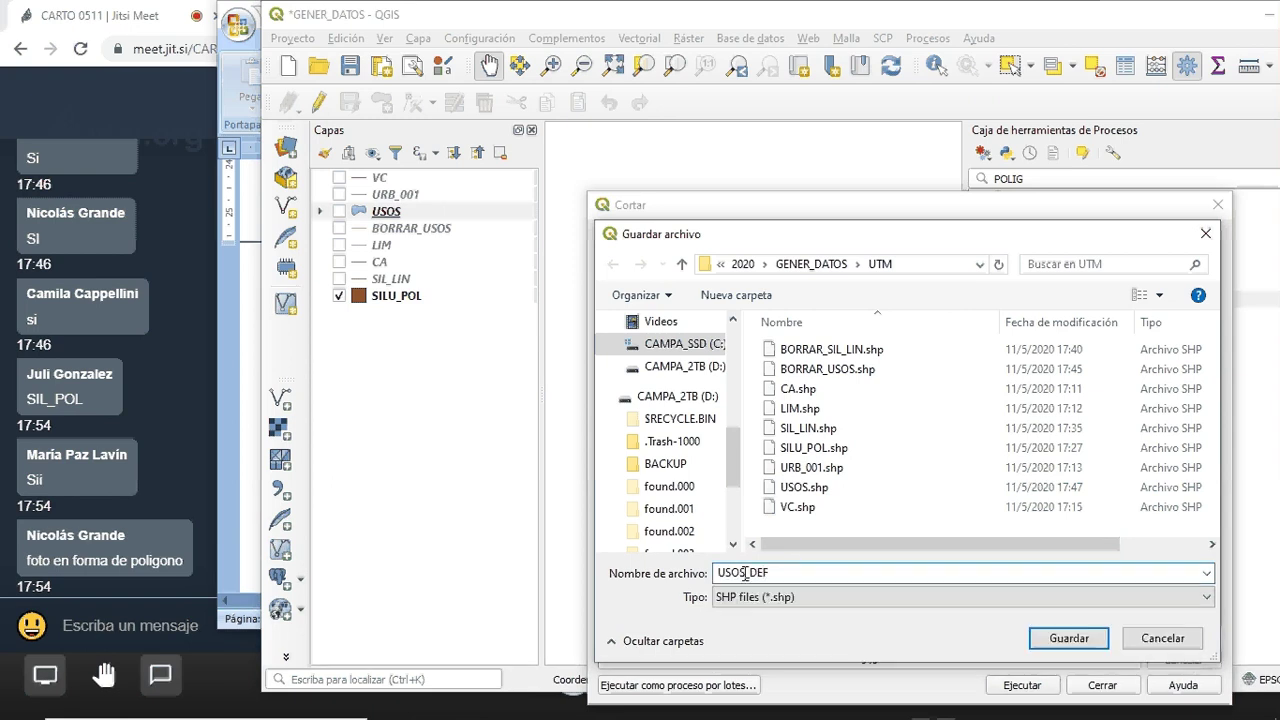